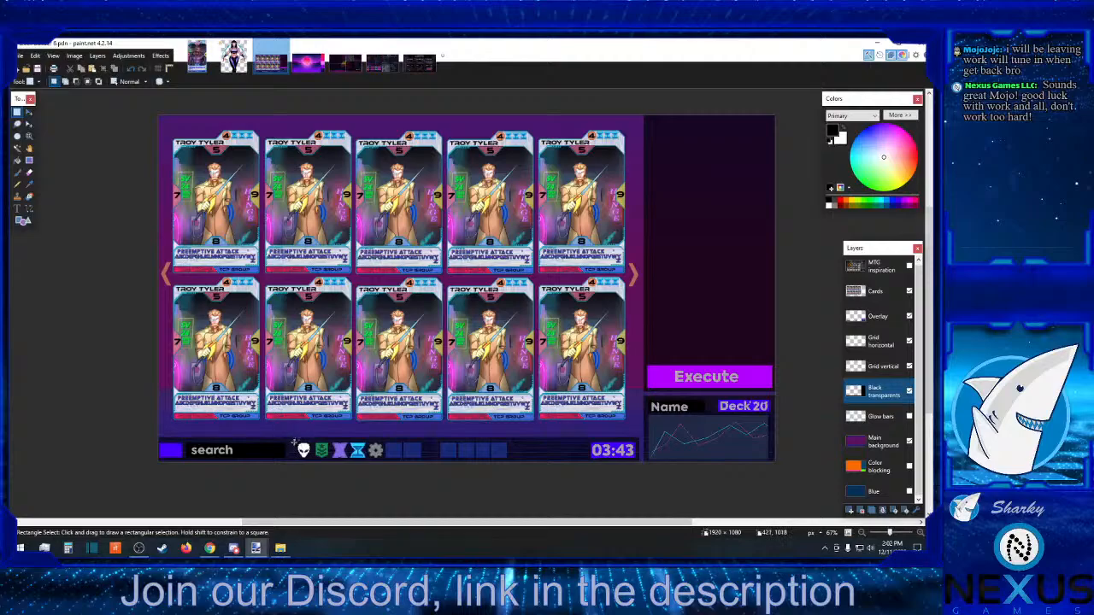
- Outline the mockup's taskbar slots, icons, corner block, clock, graph, deck panel and upper band with rectangular selections, and clear the selection
left_click_drag(387, 441, 522, 466)
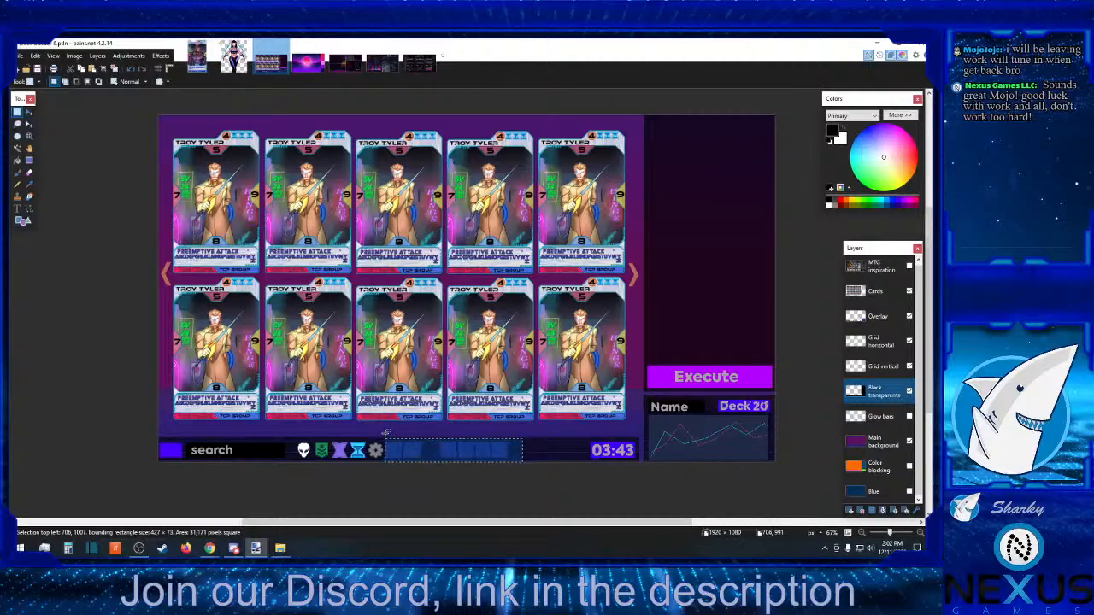
left_click_drag(385, 433, 286, 467)
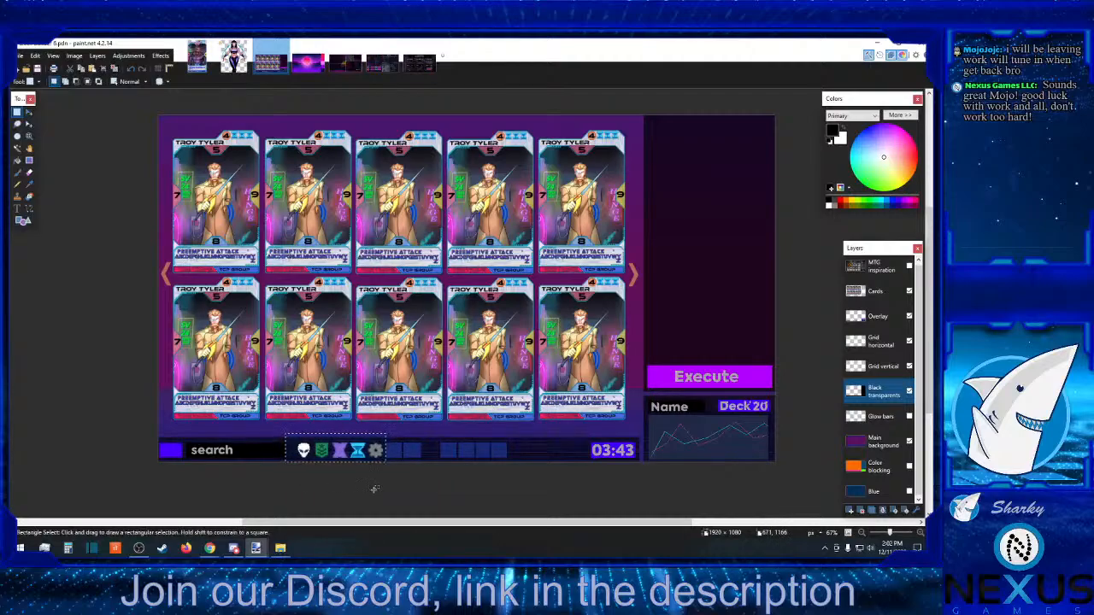
left_click_drag(182, 439, 159, 463)
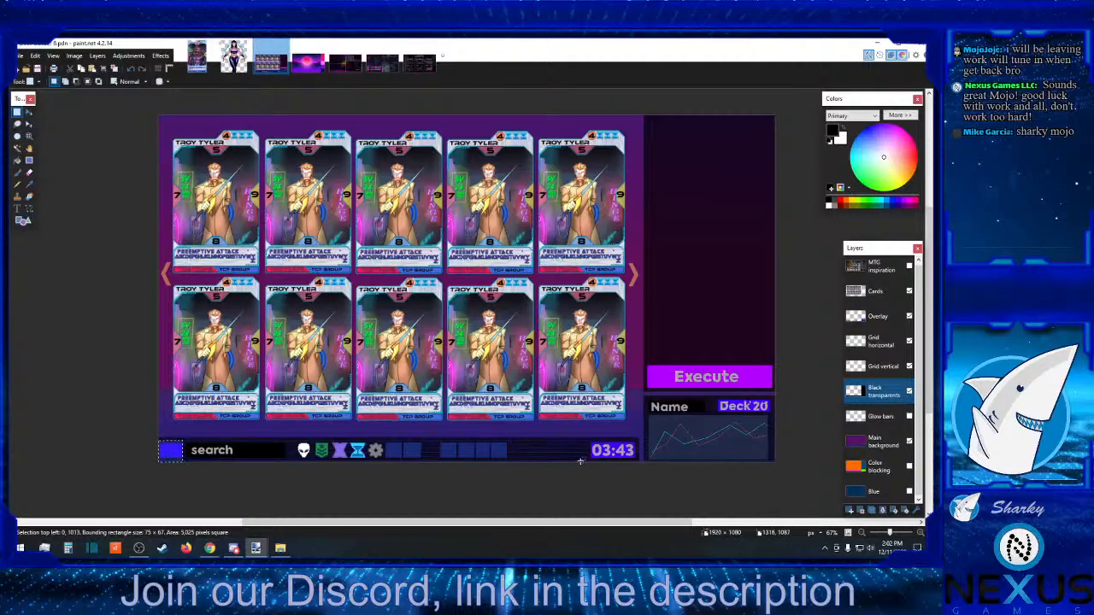
left_click_drag(585, 438, 645, 466)
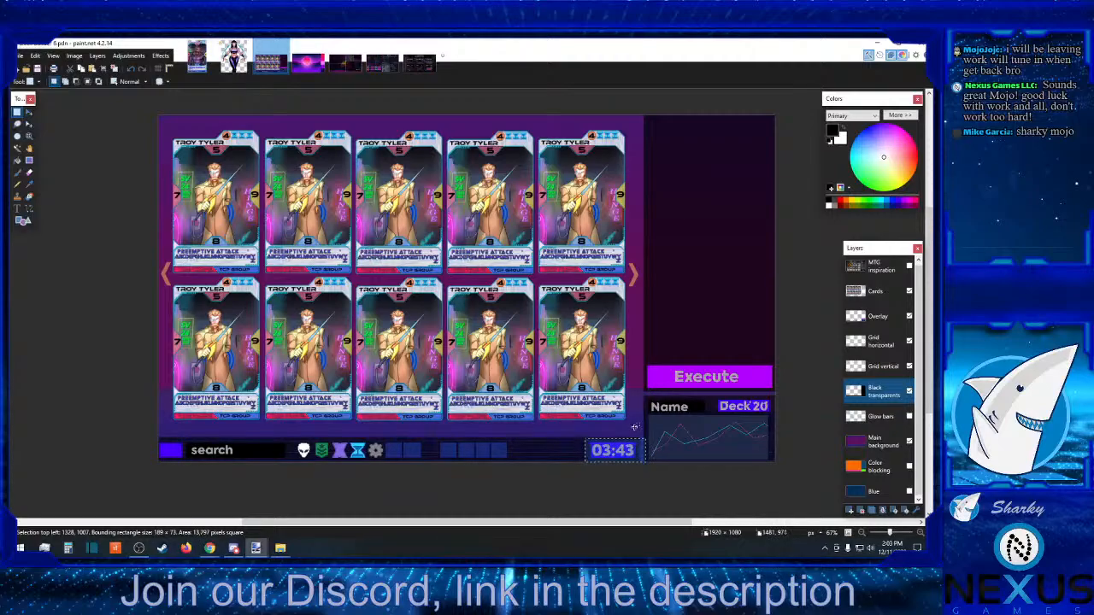
left_click_drag(643, 414, 775, 415)
left_click_drag(648, 415, 769, 464)
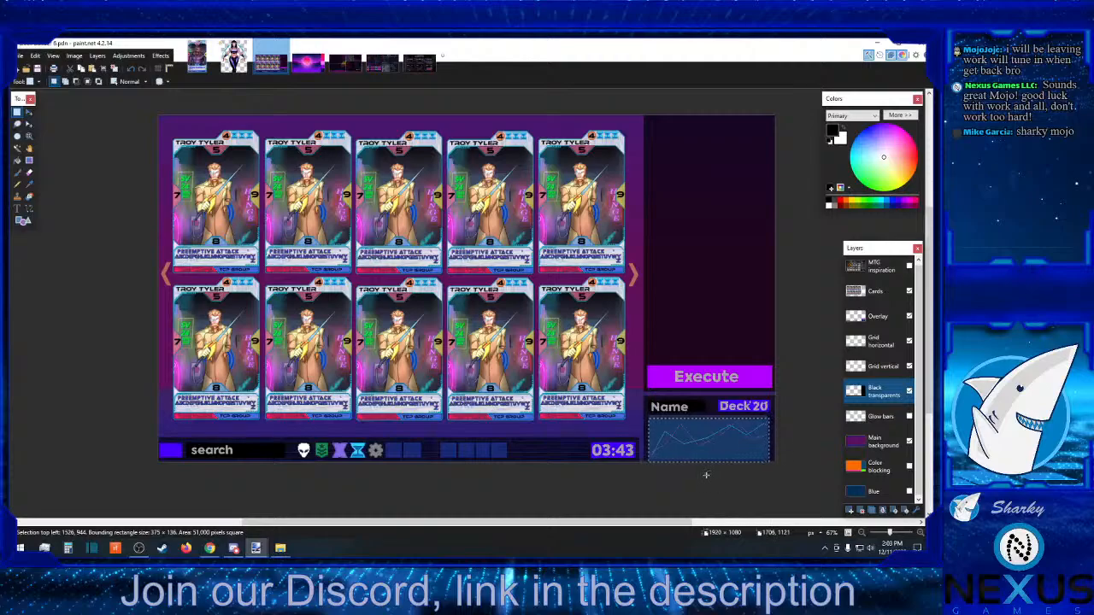
left_click_drag(651, 119, 771, 364)
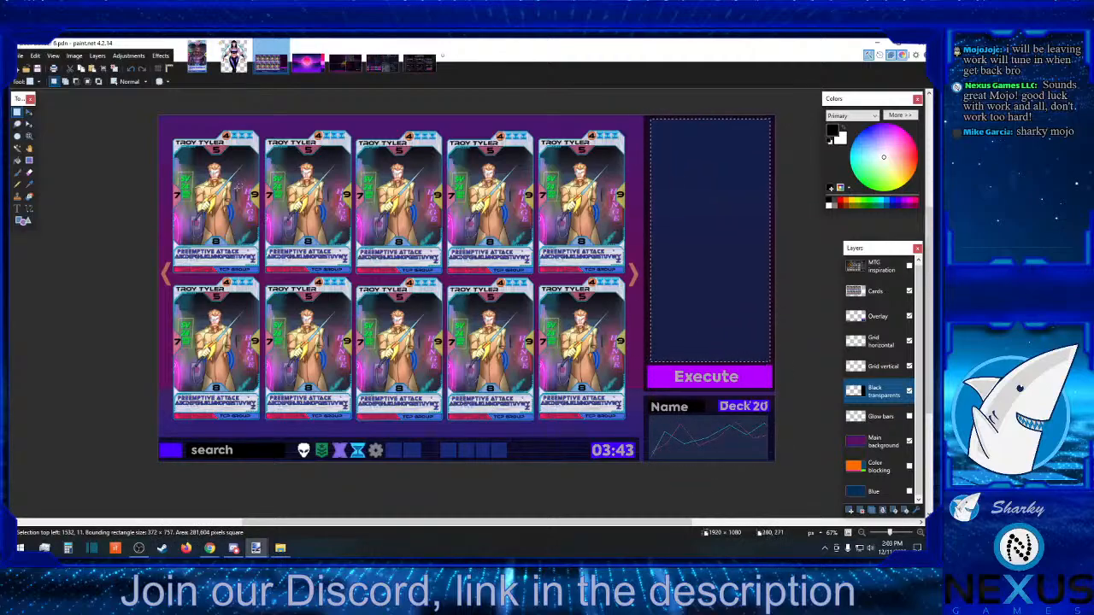
left_click_drag(159, 117, 775, 201)
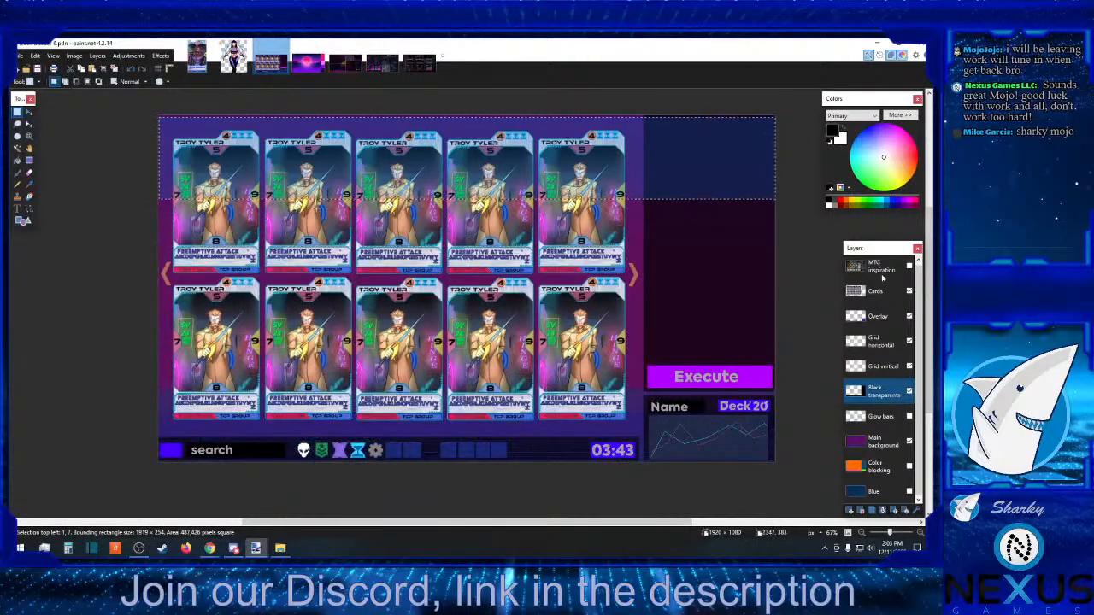
left_click(639, 376)
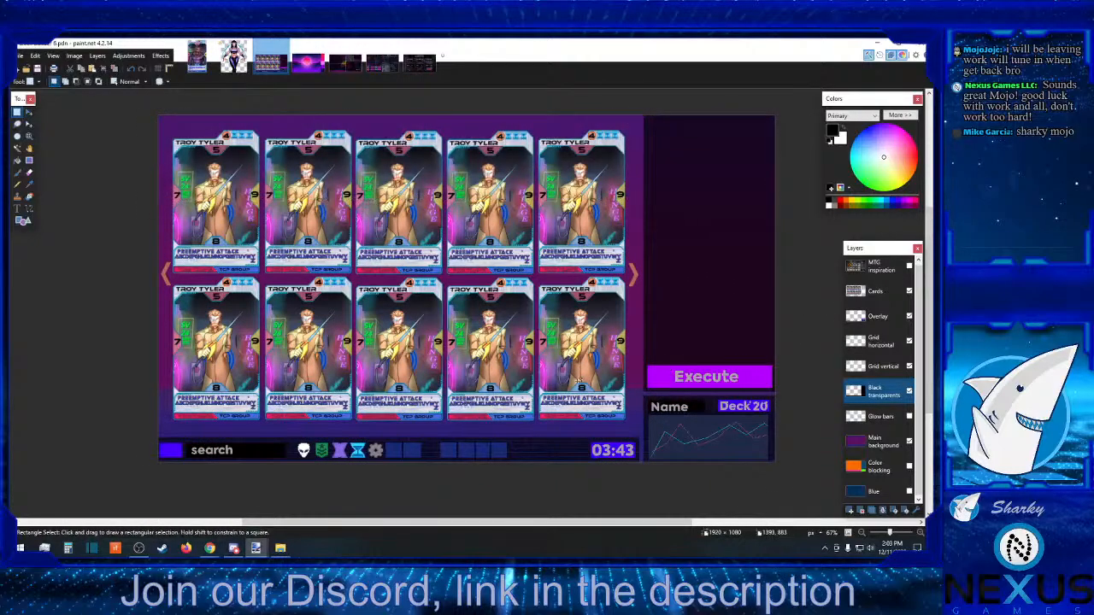
- Check the sunset colour palette image, and hide the Cards, Black transparents, Grid vertical, Grid horizontal and Overlay layers in the card mockup
left_click(309, 65)
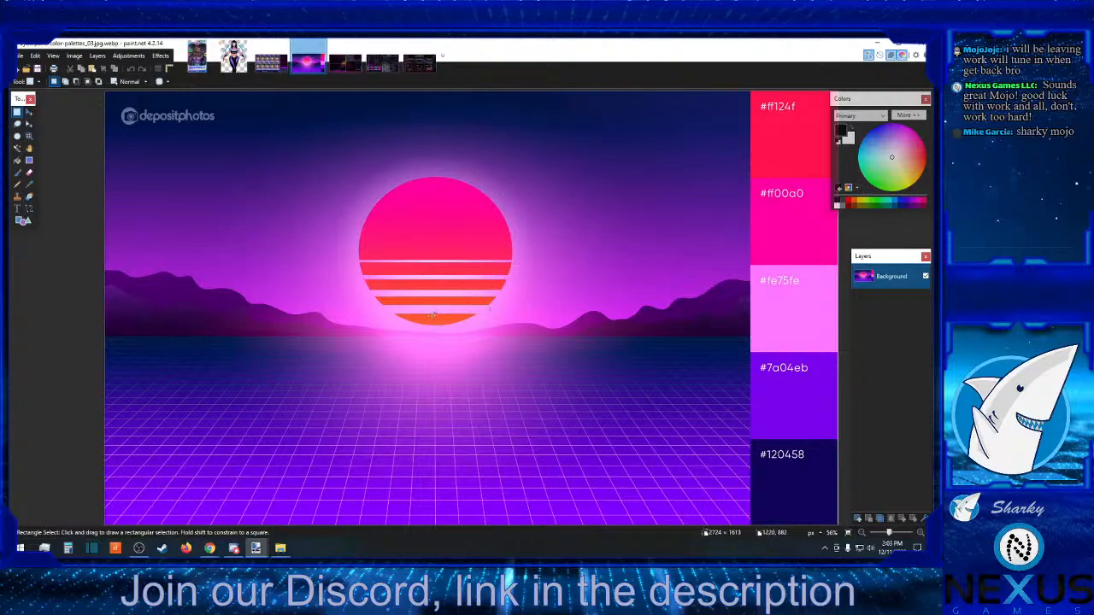
left_click(281, 73)
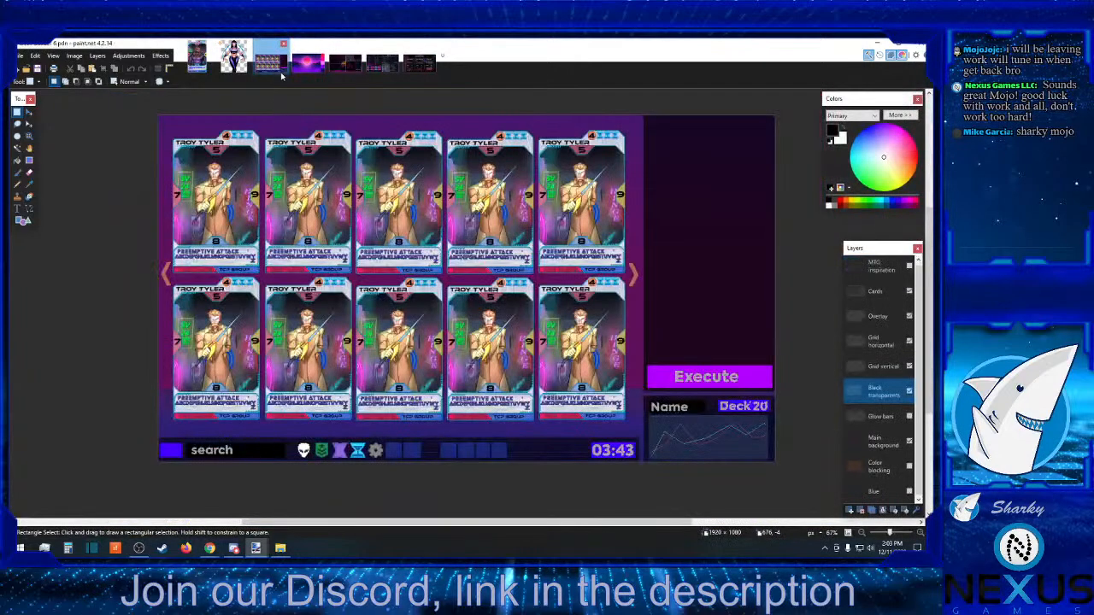
left_click(910, 292)
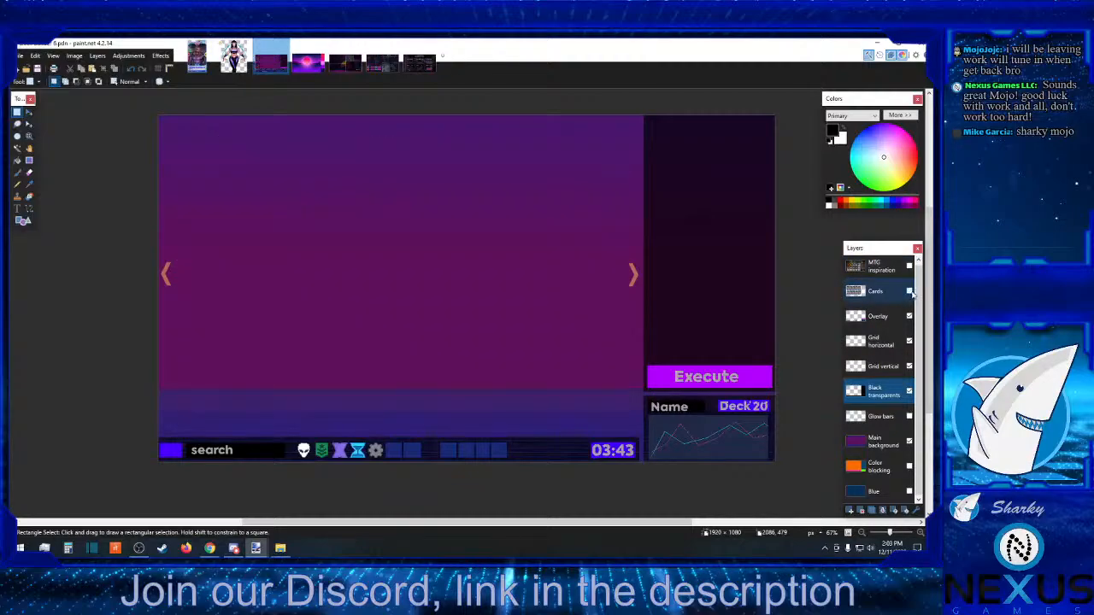
left_click(909, 393)
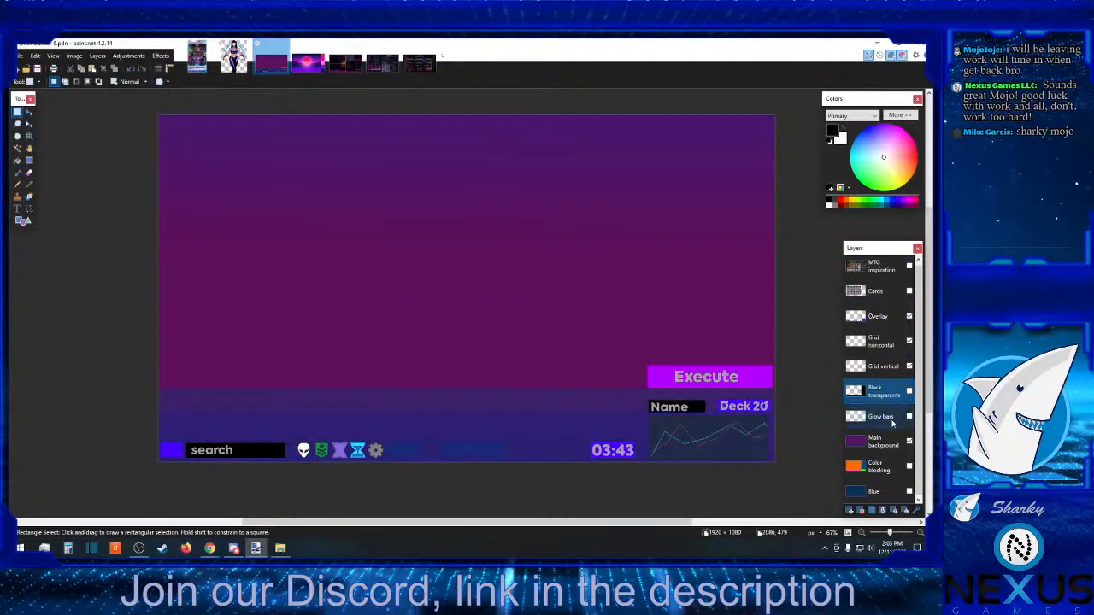
left_click(910, 365)
left_click(909, 341)
left_click(909, 316)
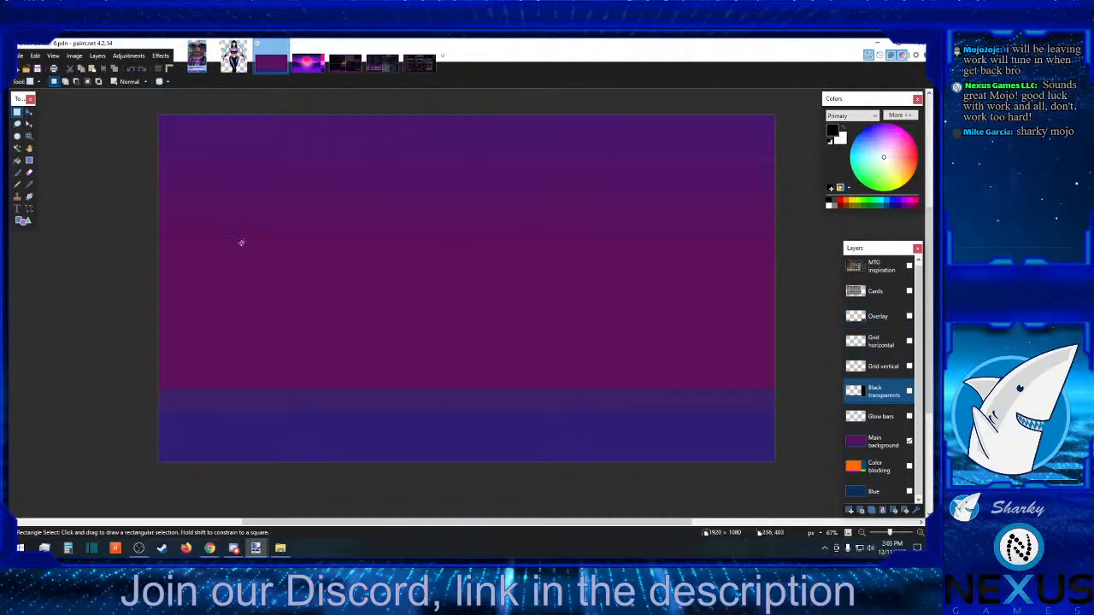
- Outline the main background's lower blue bands and upper purple gradient with rectangular selections, leaving nothing selected
left_click_drag(151, 385, 796, 410)
left_click_drag(798, 471, 90, 410)
left_click(469, 149)
left_click_drag(453, 116, 481, 390)
left_click(551, 357)
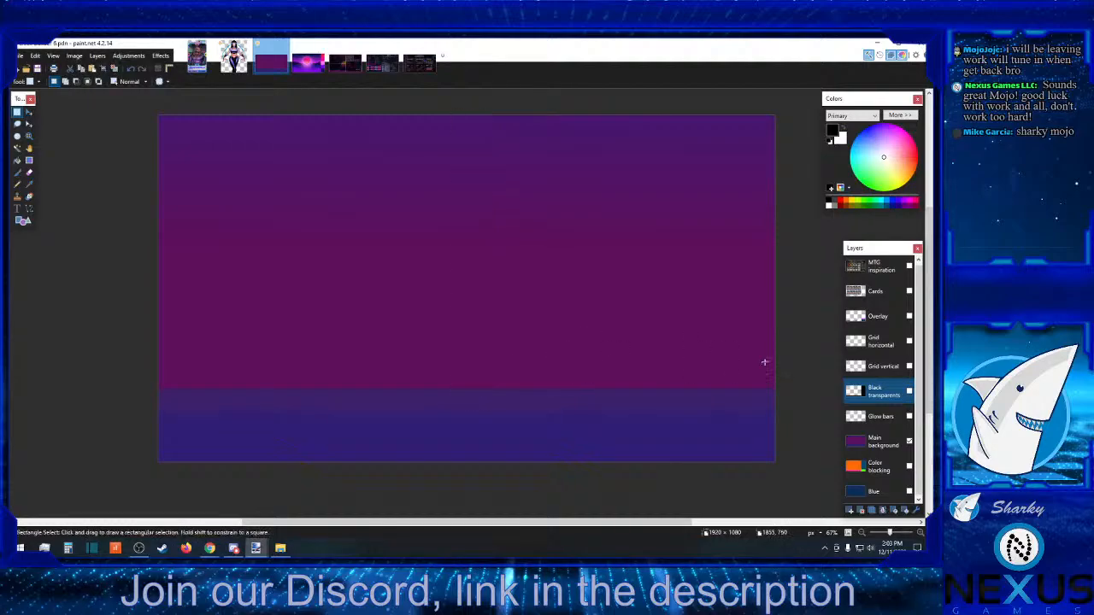
- Show the Black transparents layer, try its opacity at 255, and bring it back to about 168
left_click(909, 391)
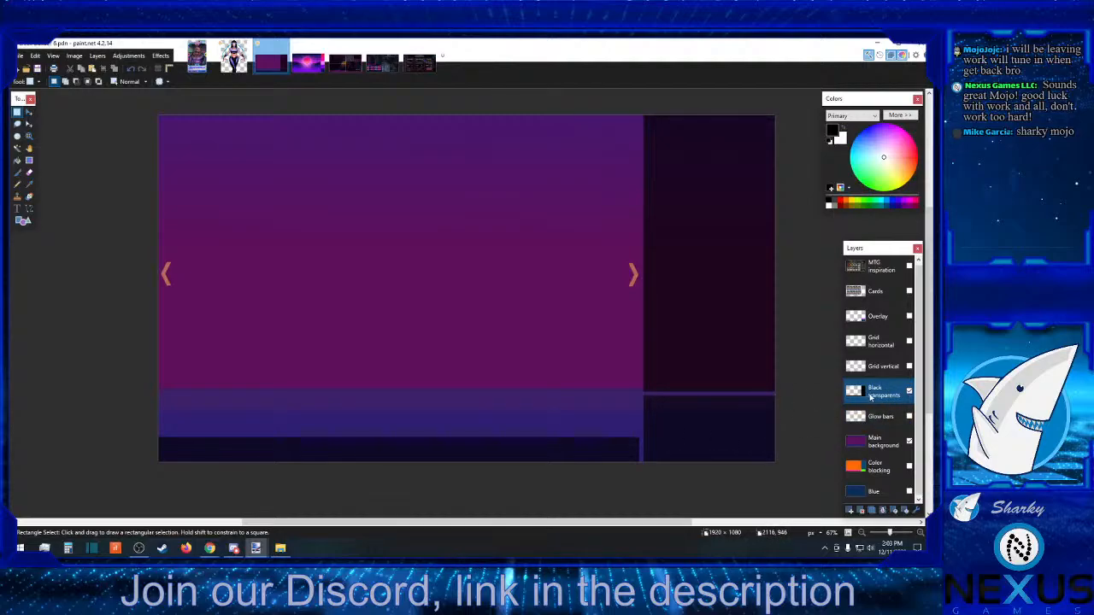
double_click(871, 396)
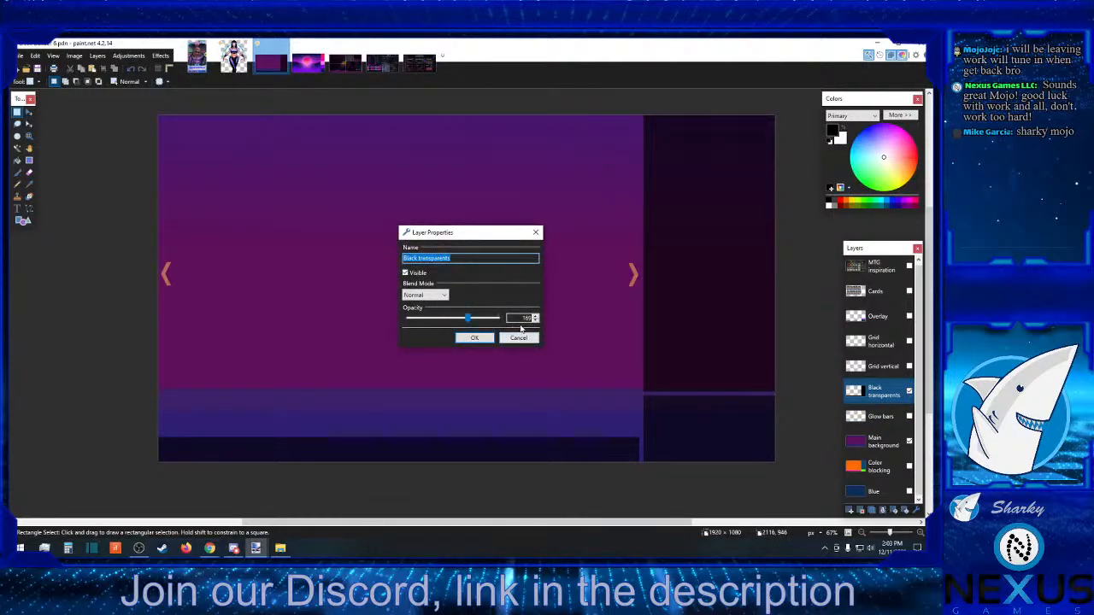
left_click_drag(467, 320, 523, 319)
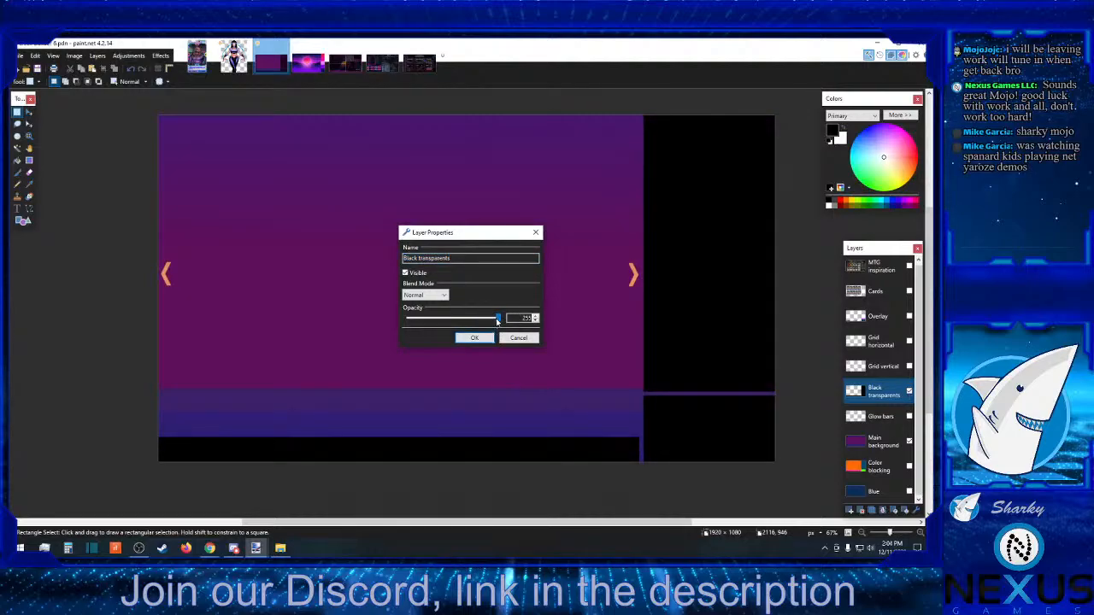
left_click_drag(498, 321, 465, 321)
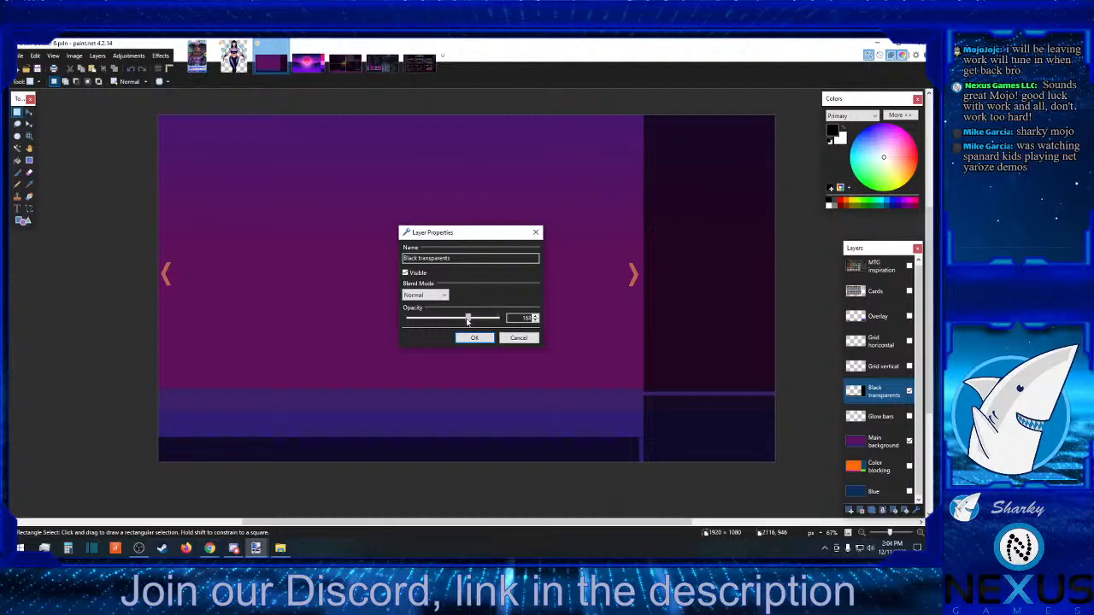
left_click(536, 316)
left_click(536, 316)
left_click(474, 337)
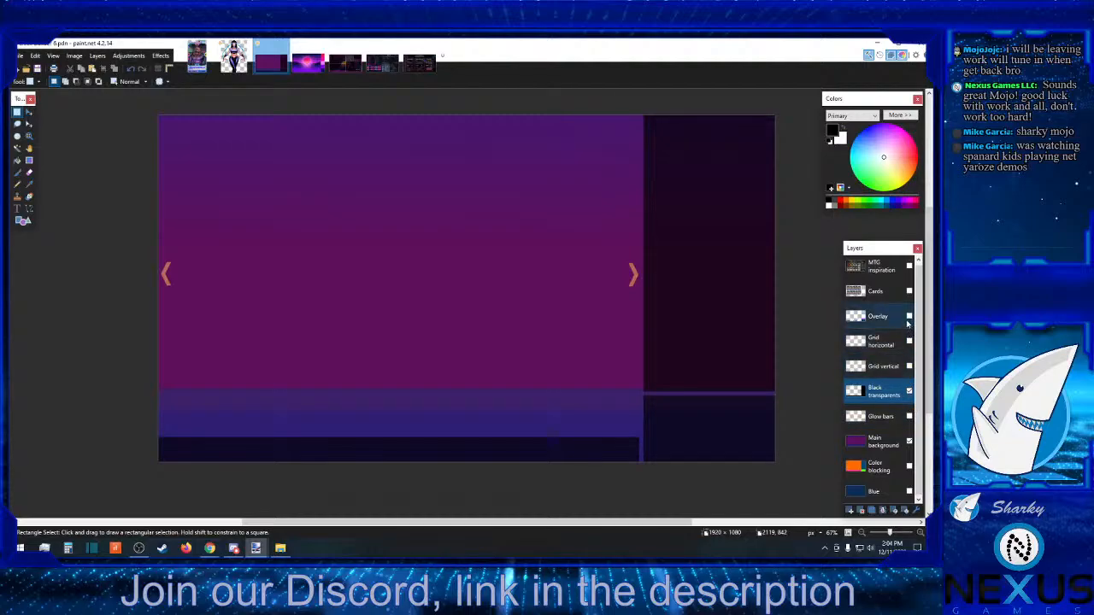
- Show the Cards, Overlay, Grid horizontal and Grid vertical layers again, and briefly display the MTG inspiration layer for comparison
left_click(909, 291)
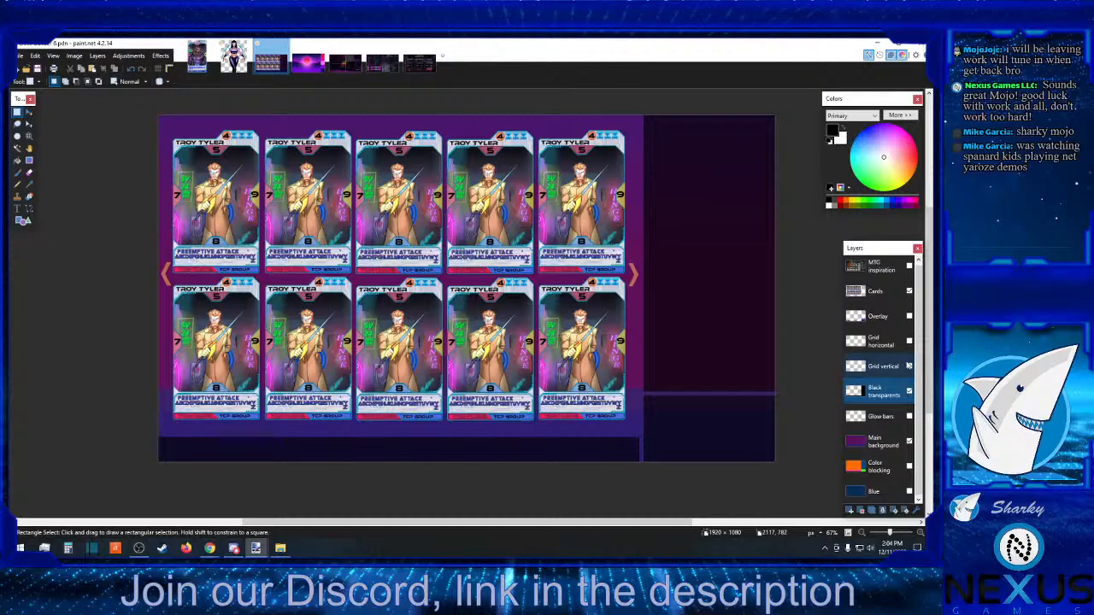
left_click(909, 317)
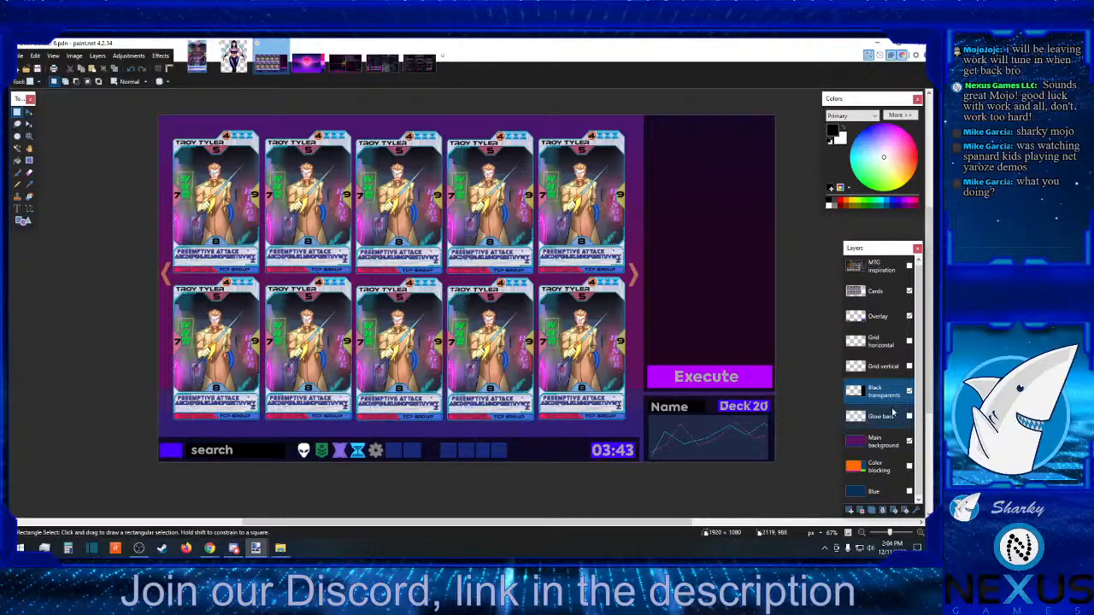
left_click(910, 267)
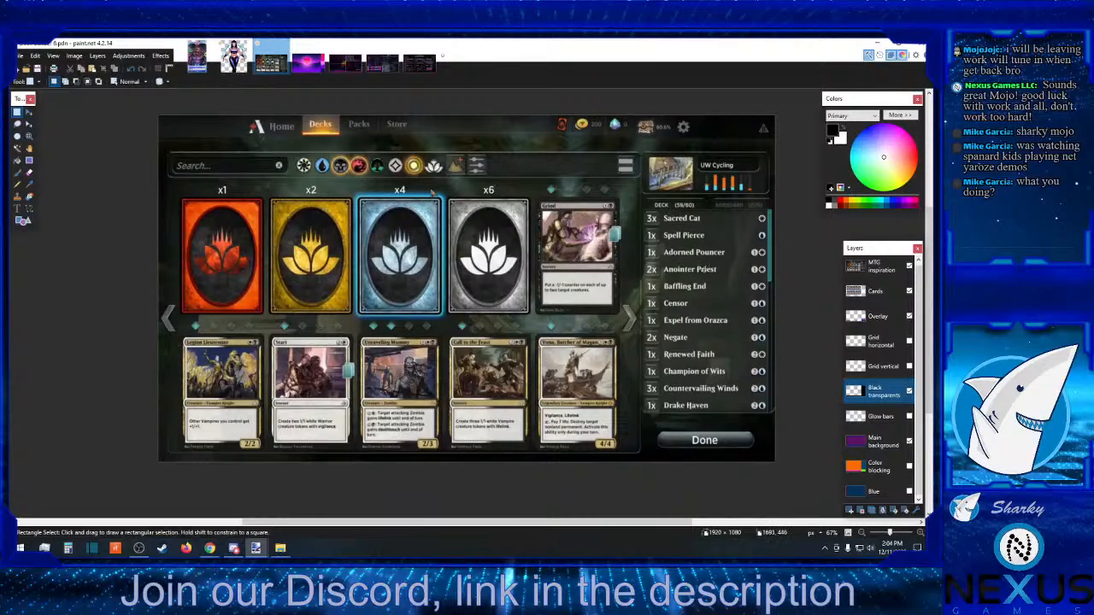
left_click(909, 266)
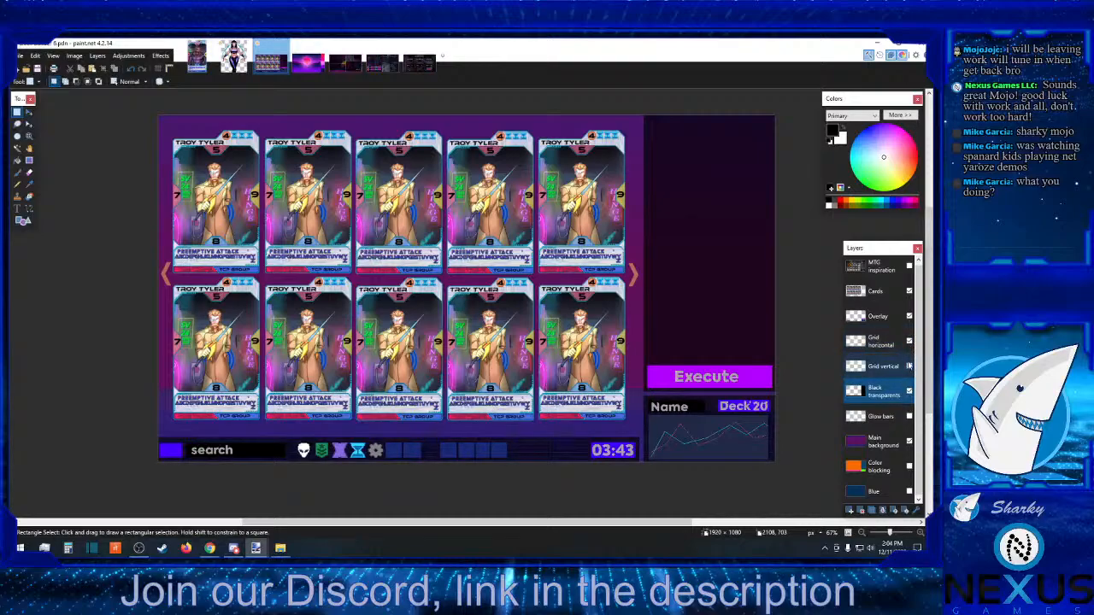
- Set the primary colour to orange and ready the Paint Bucket on the Grid horizontal layer
left_click(878, 387)
scroll(720, 481, "down", 3)
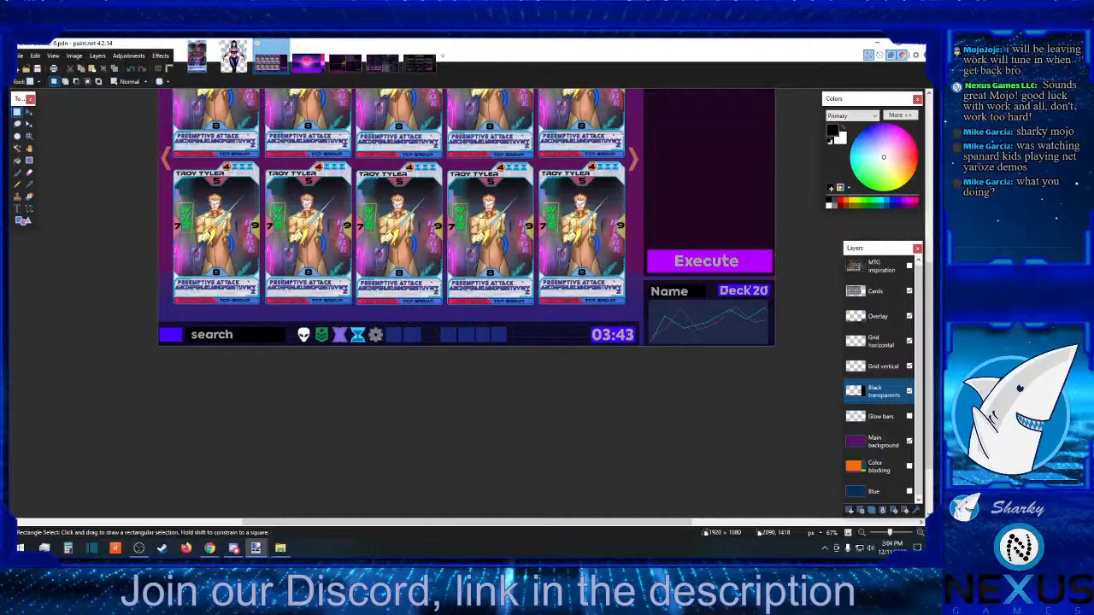
scroll(581, 377, "up", 2)
scroll(590, 410, "down", 3)
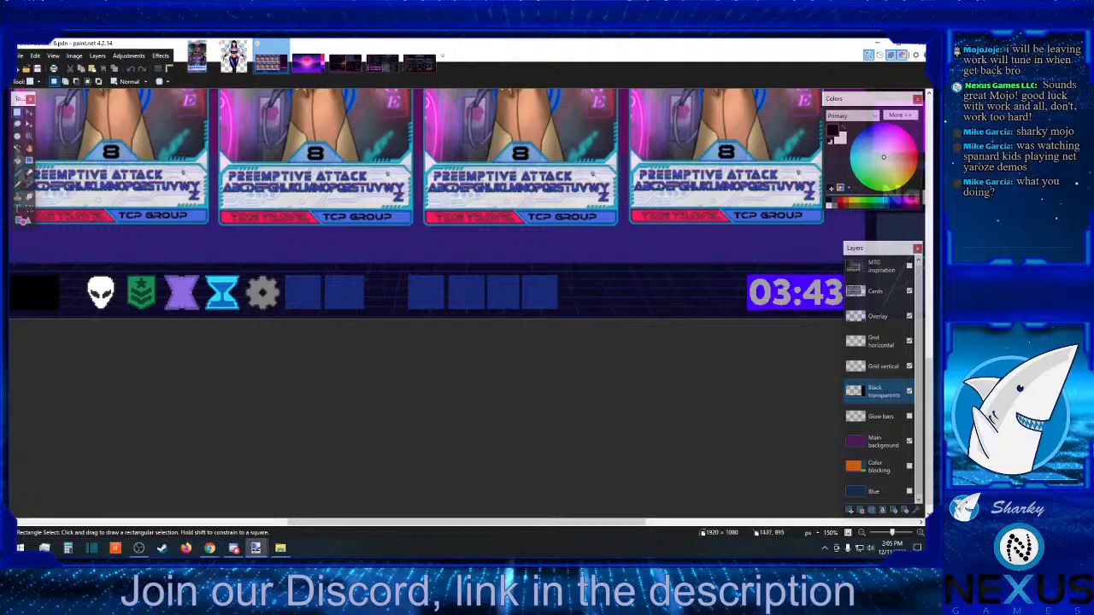
left_click(845, 202)
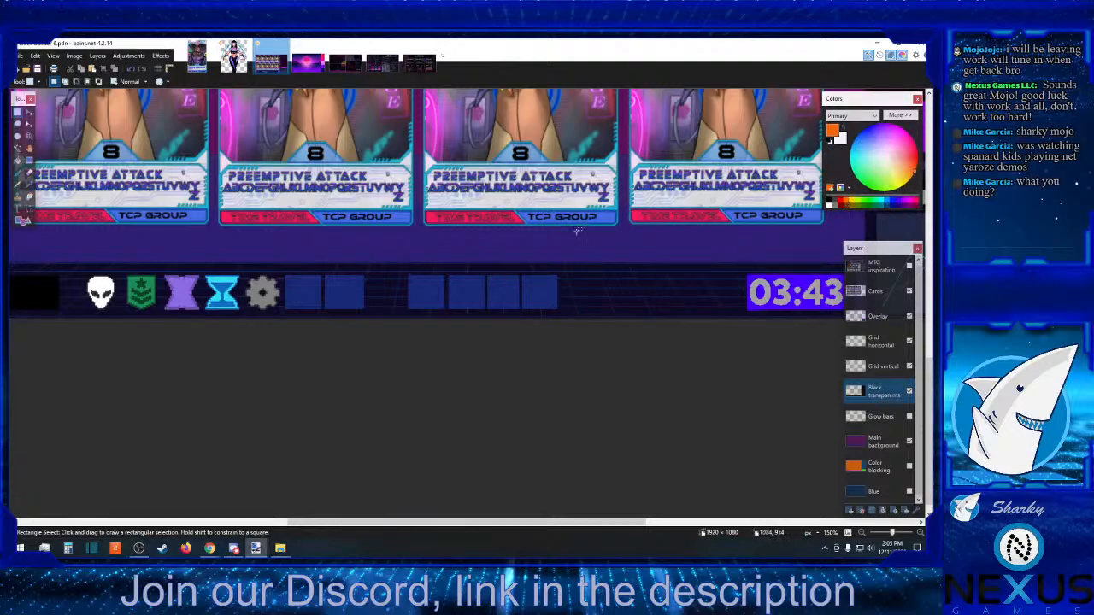
left_click(879, 350)
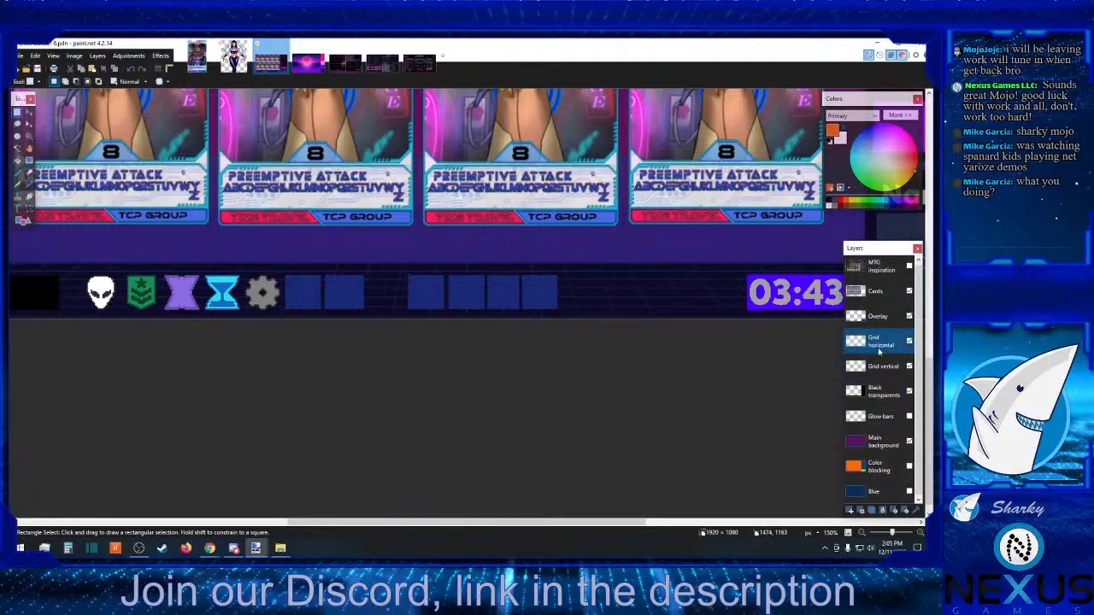
left_click(18, 160)
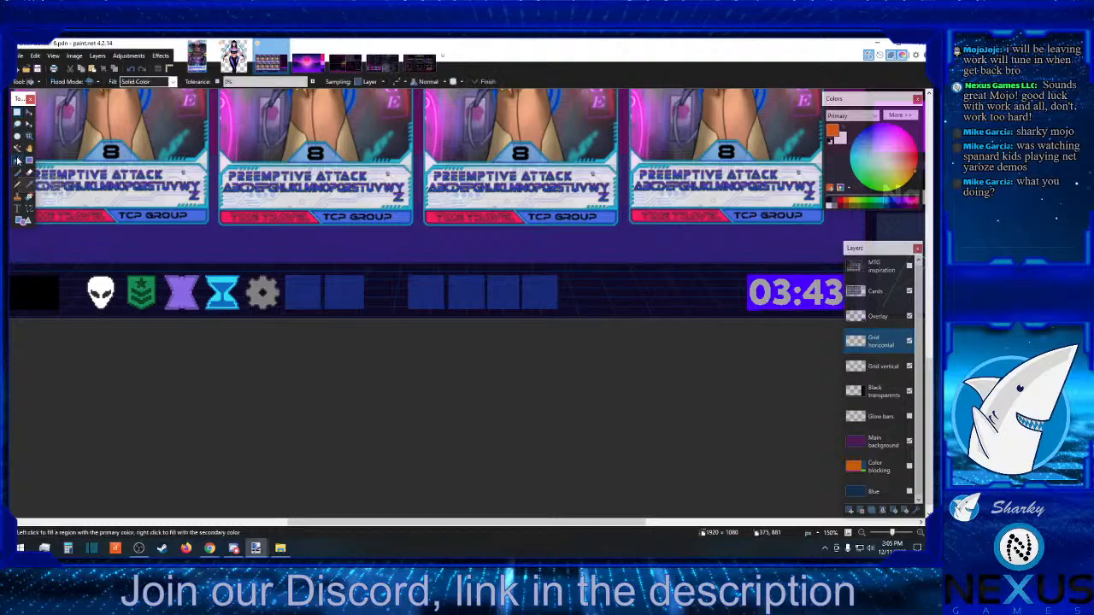
- Try filling the horizontal grid lines above the taskbar with orange on the Grid horizontal layer, undoing each fill
left_click(509, 252)
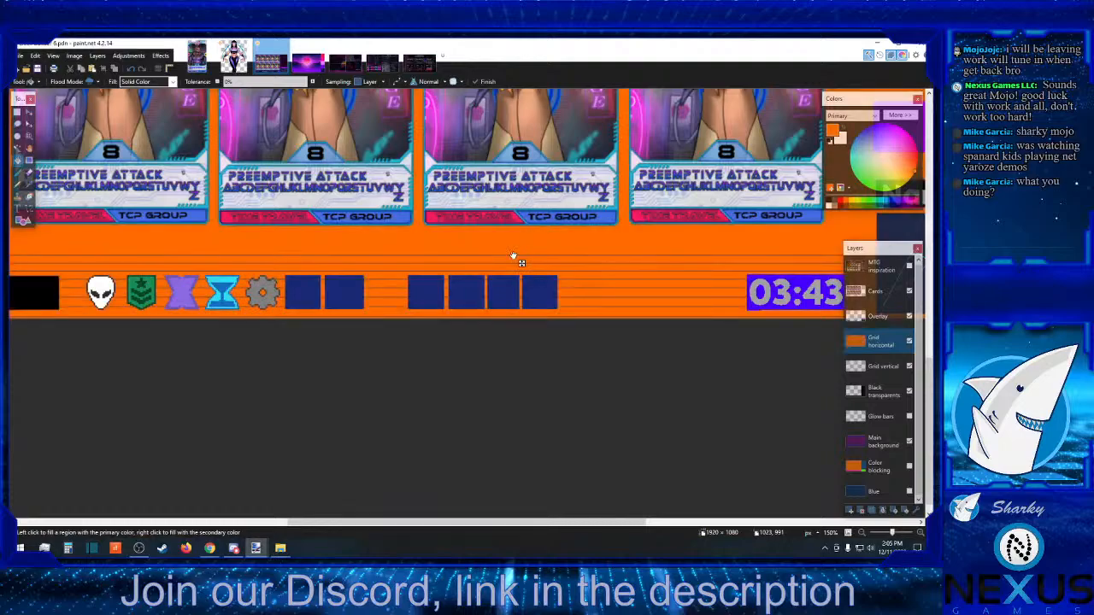
key("ctrl+z")
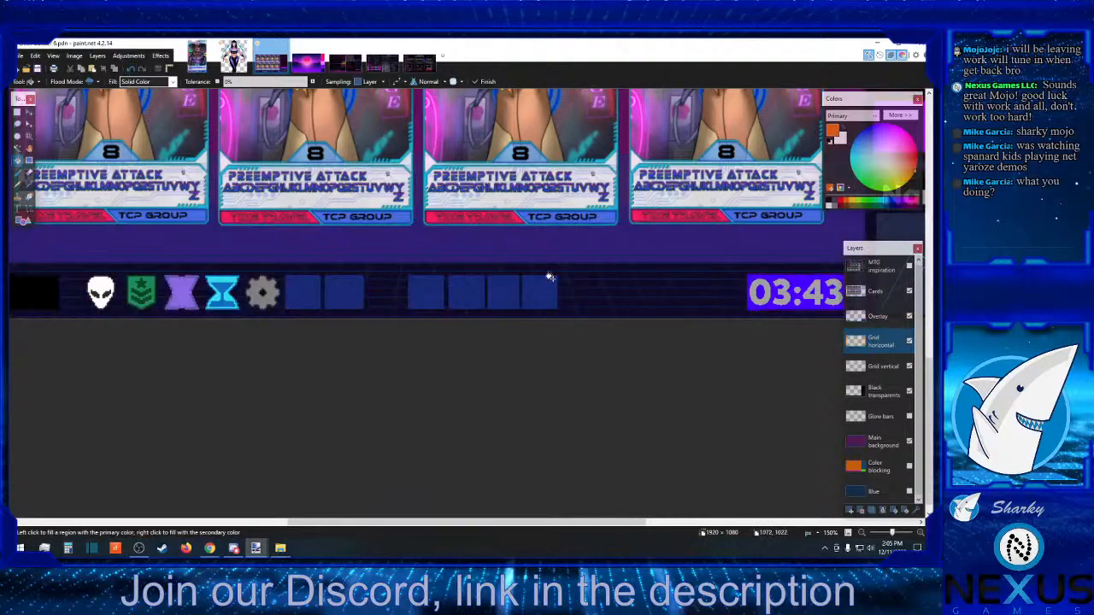
left_click(480, 253)
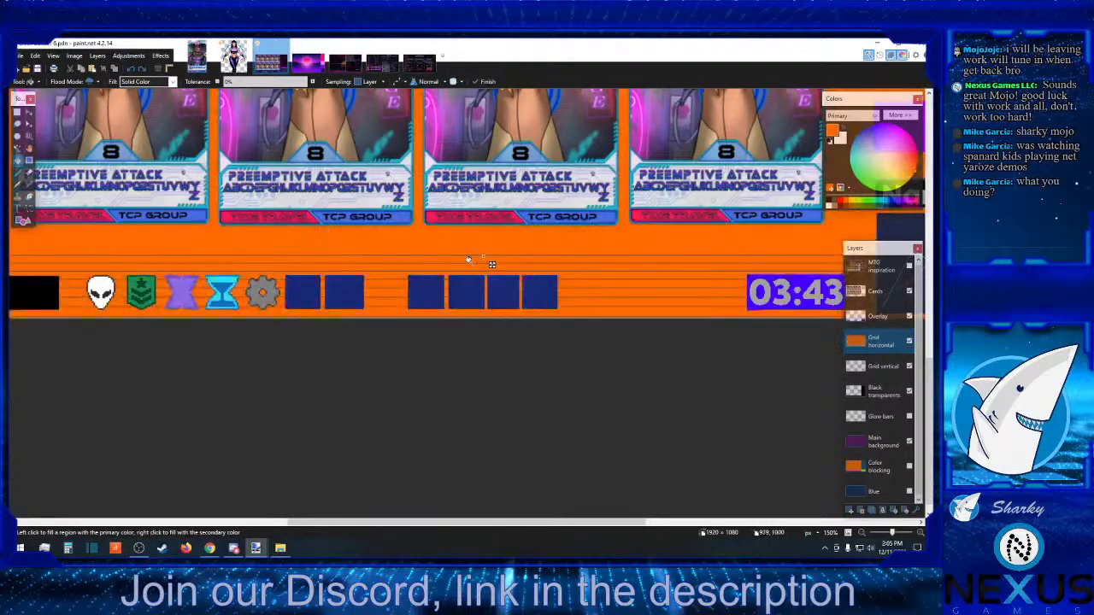
left_click(131, 69)
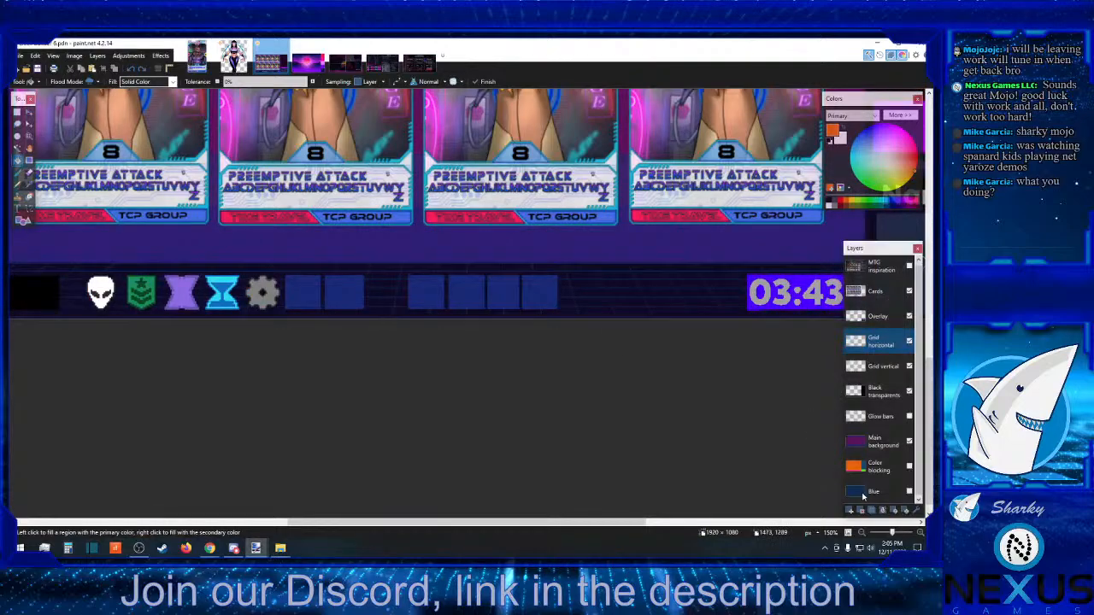
- Fill the horizontal grid lines around the taskbar with orange on the Grid horizontal layer
left_click(920, 533)
left_click(920, 533)
left_click(921, 534)
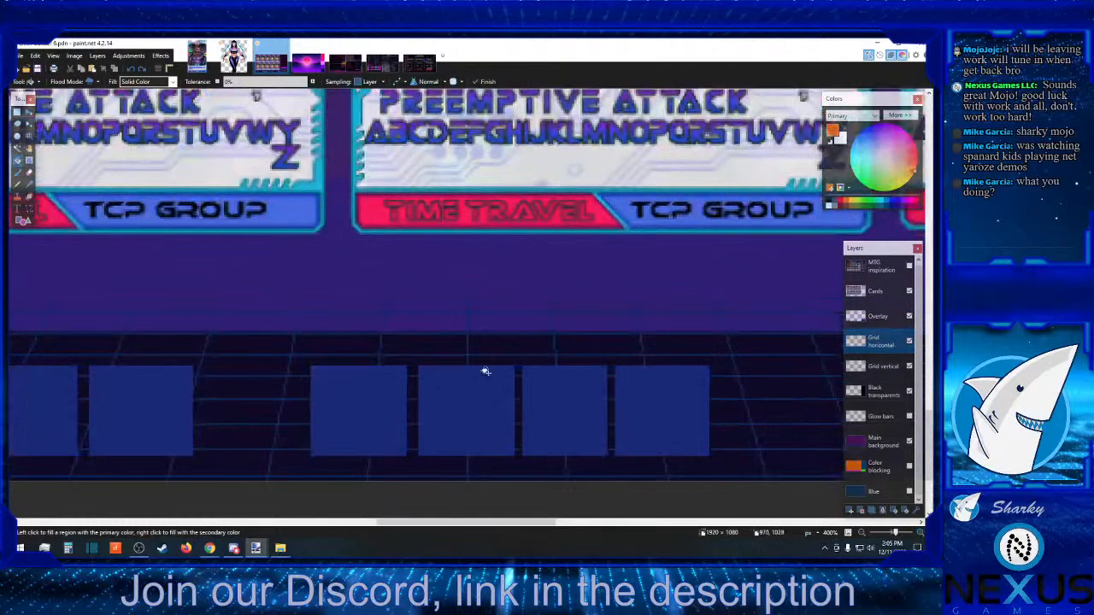
left_click(470, 312)
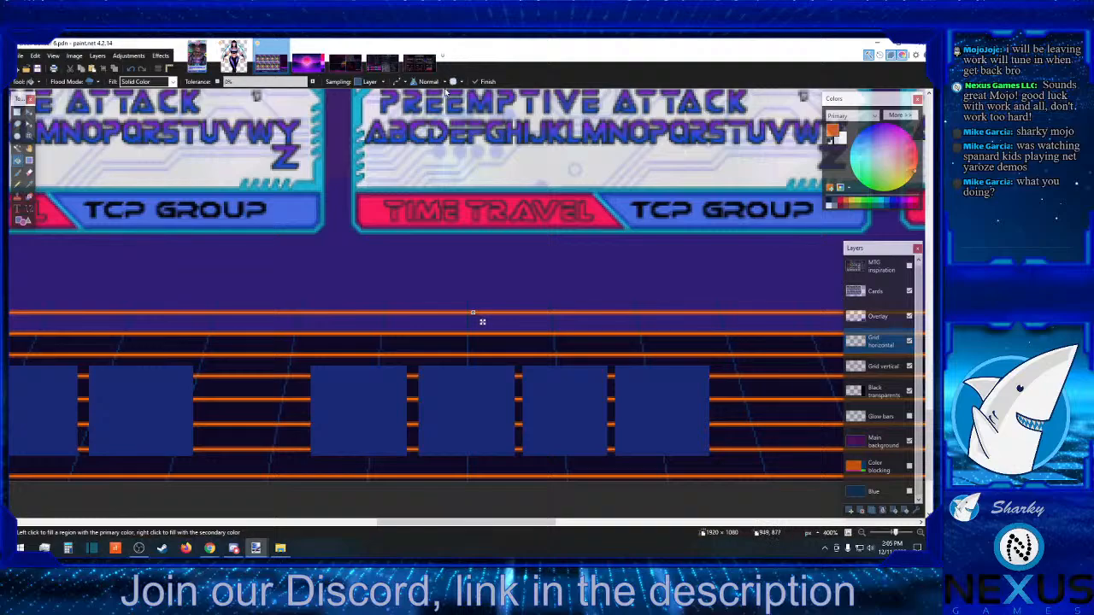
- Try the horizontal line fill with antialiasing disabled, and restore the antialiased fill
left_click(402, 82)
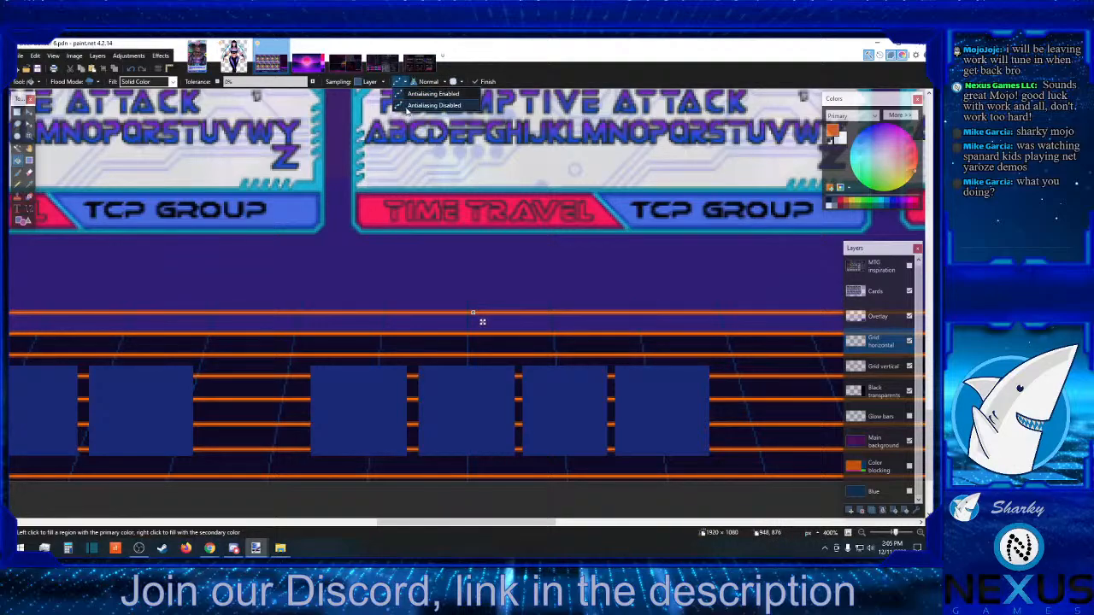
left_click(408, 106)
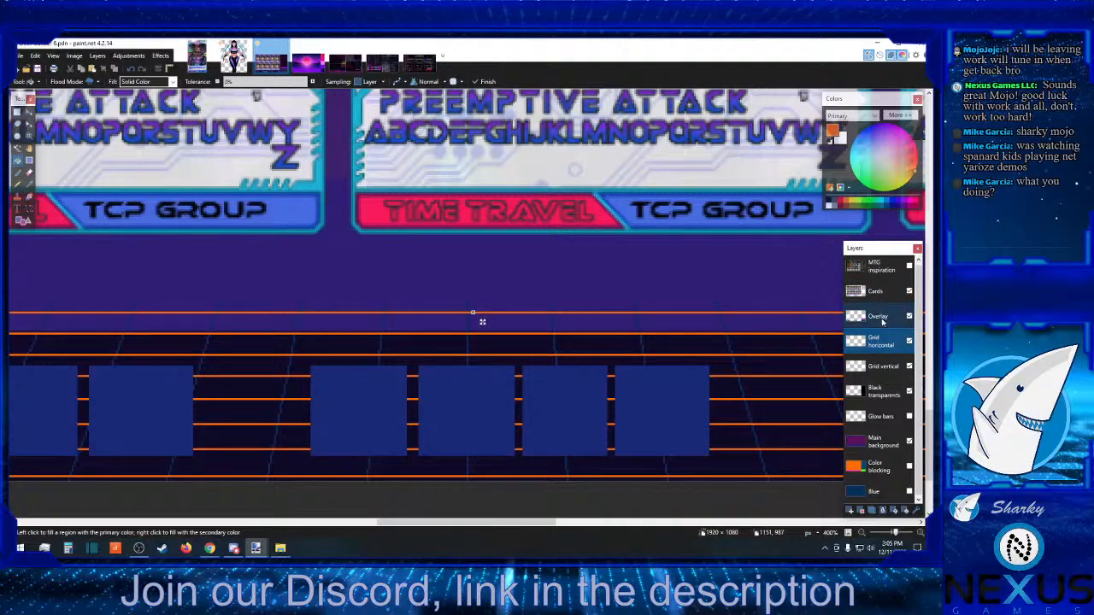
left_click(401, 82)
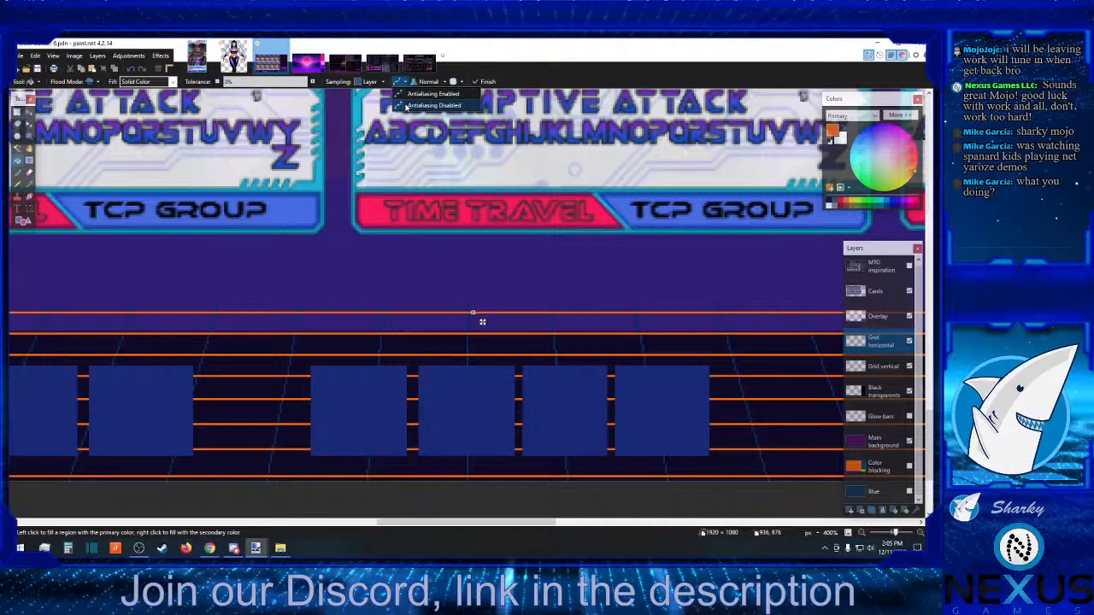
left_click(407, 106)
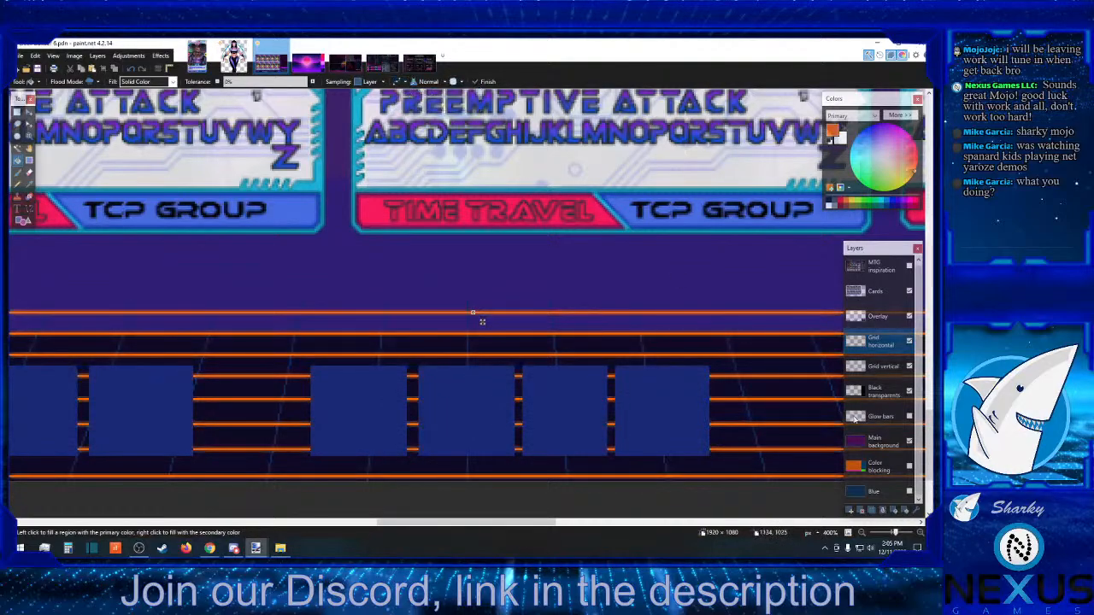
- Select the Grid vertical layer, fill its vertical grid lines with orange, and ready the Rectangle Select tool
left_click(863, 533)
left_click(863, 533)
left_click(863, 533)
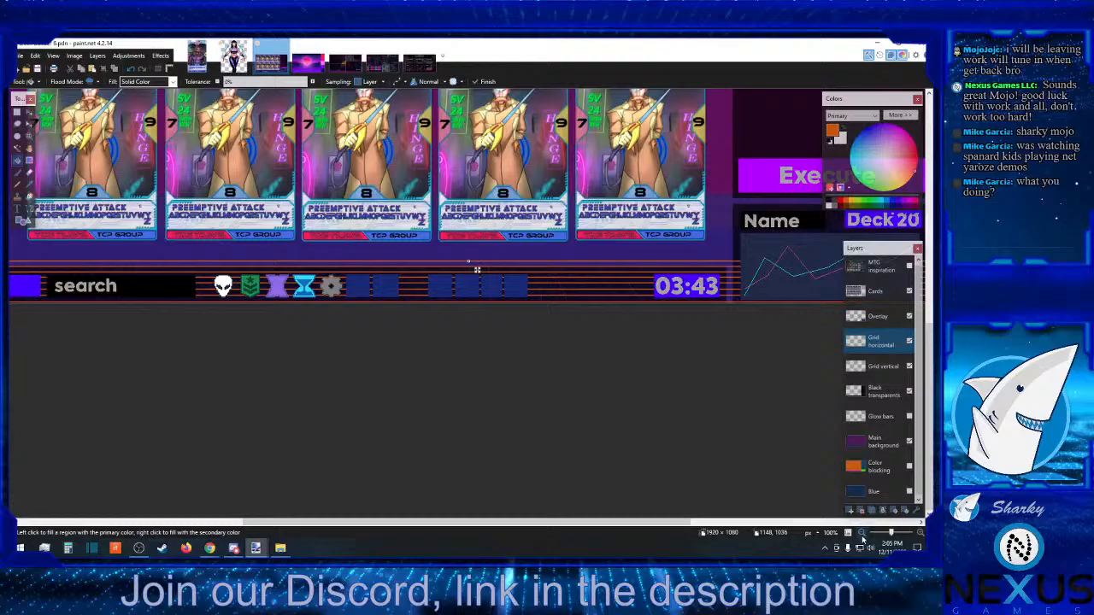
left_click(920, 535)
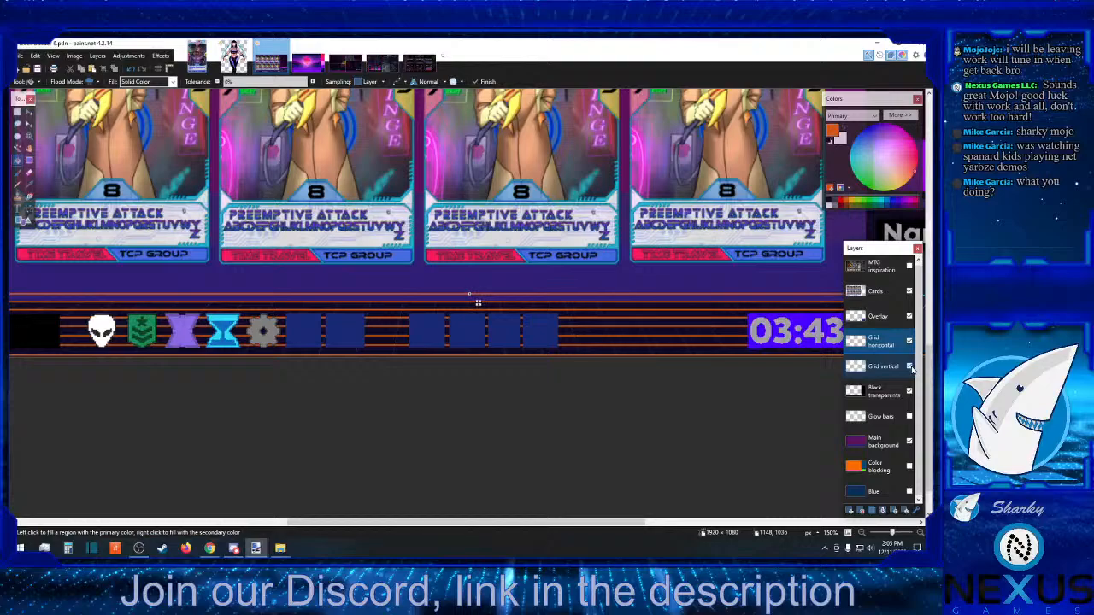
left_click(896, 368)
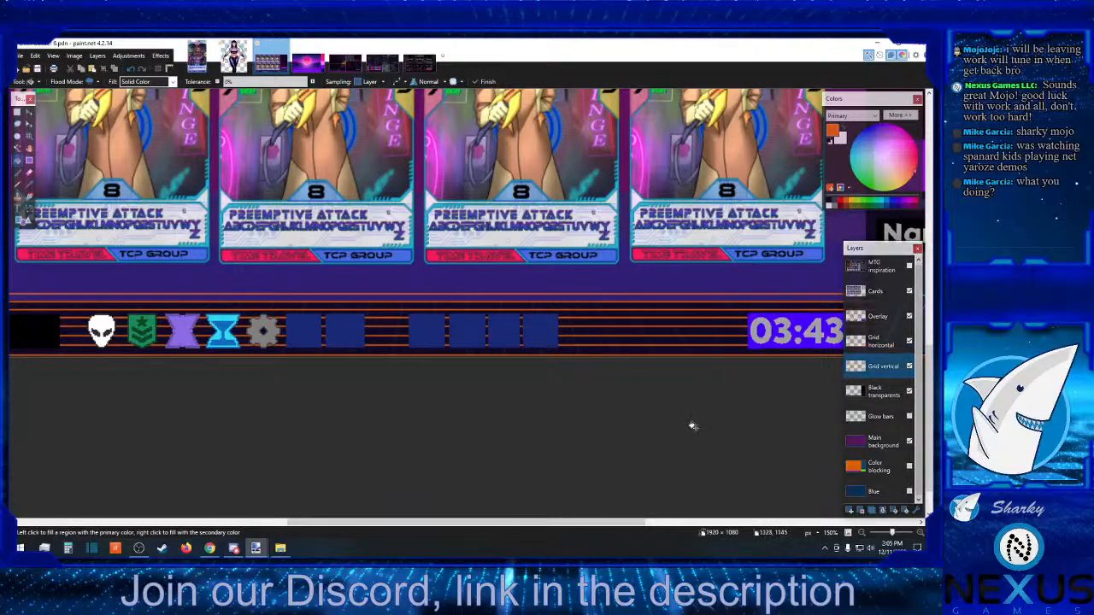
left_click(922, 533)
left_click(922, 534)
left_click(921, 533)
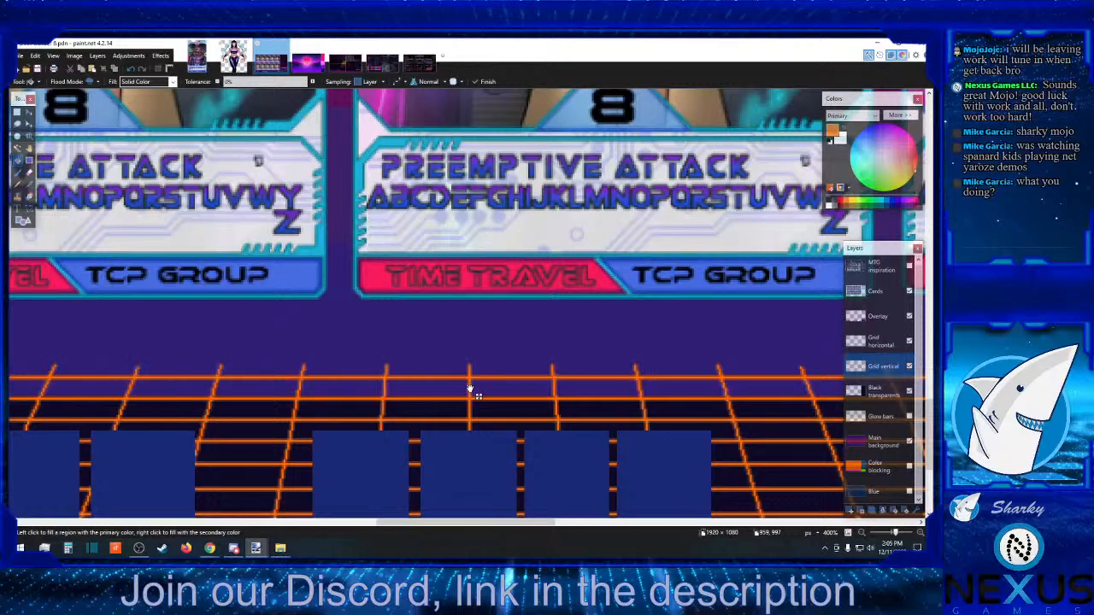
left_click(17, 112)
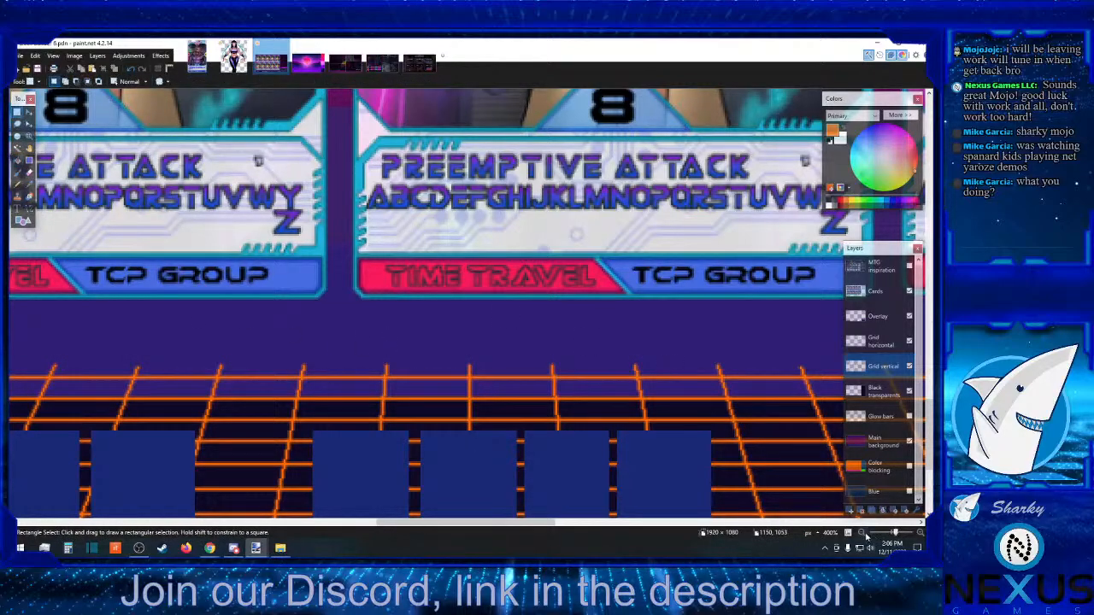
- Examine the orange grid behind the taskbar at several magnifications, and briefly select and deselect the area above it
left_click(861, 532)
left_click(861, 533)
left_click(861, 532)
left_click(863, 532)
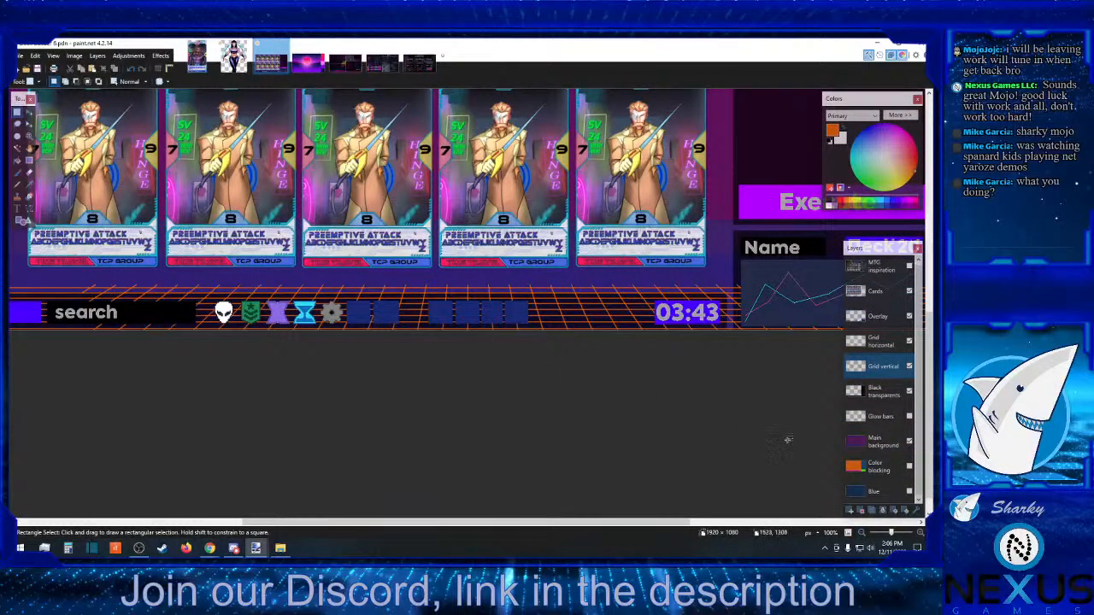
left_click(921, 533)
left_click(920, 533)
left_click(921, 533)
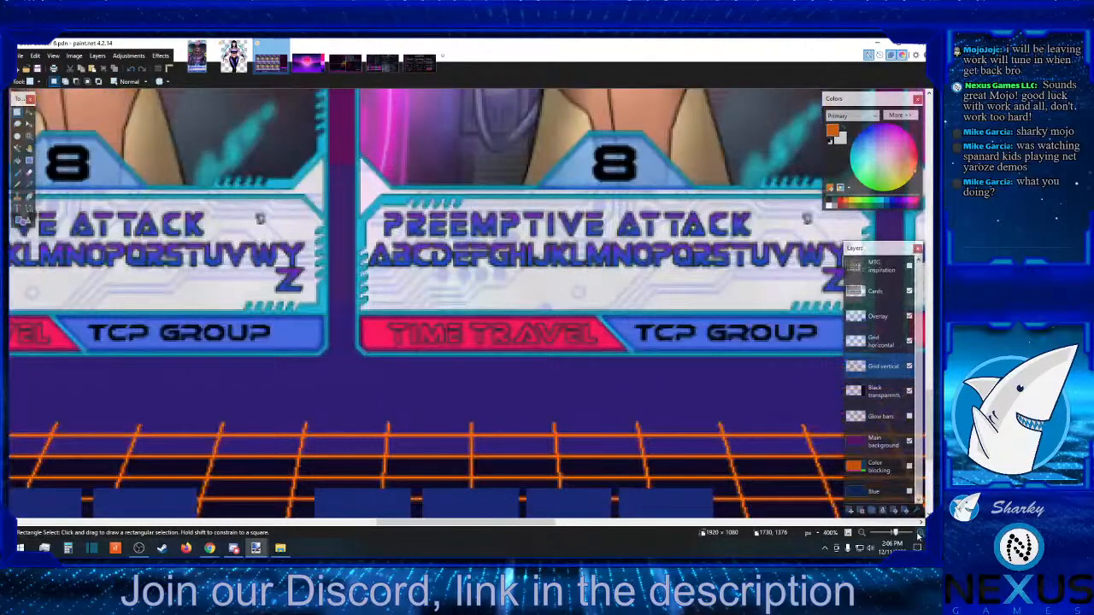
left_click(867, 537)
left_click(868, 537)
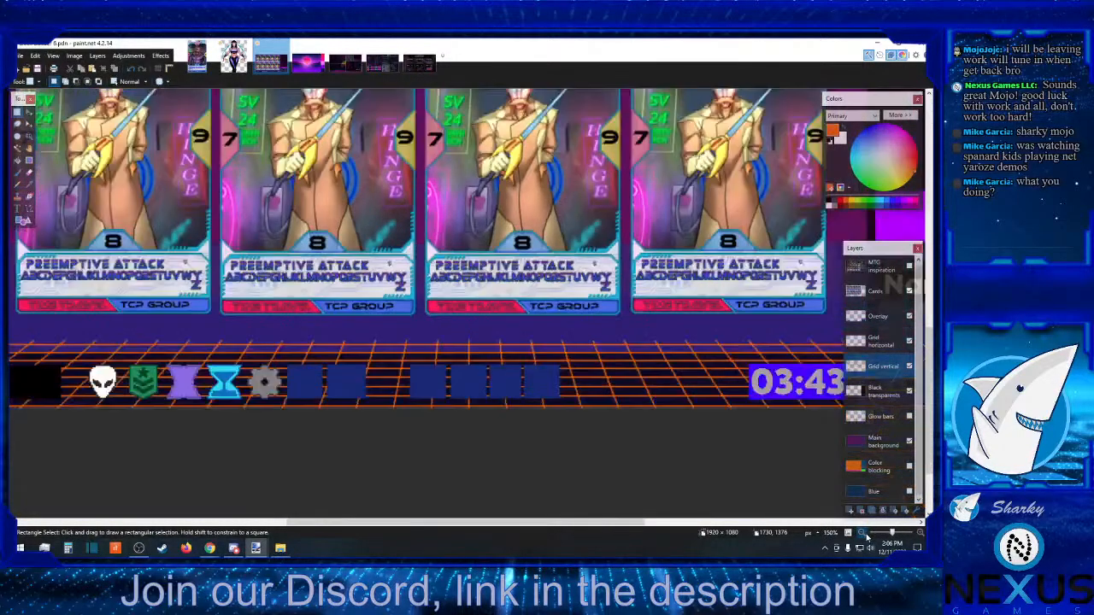
left_click(867, 537)
left_click(868, 536)
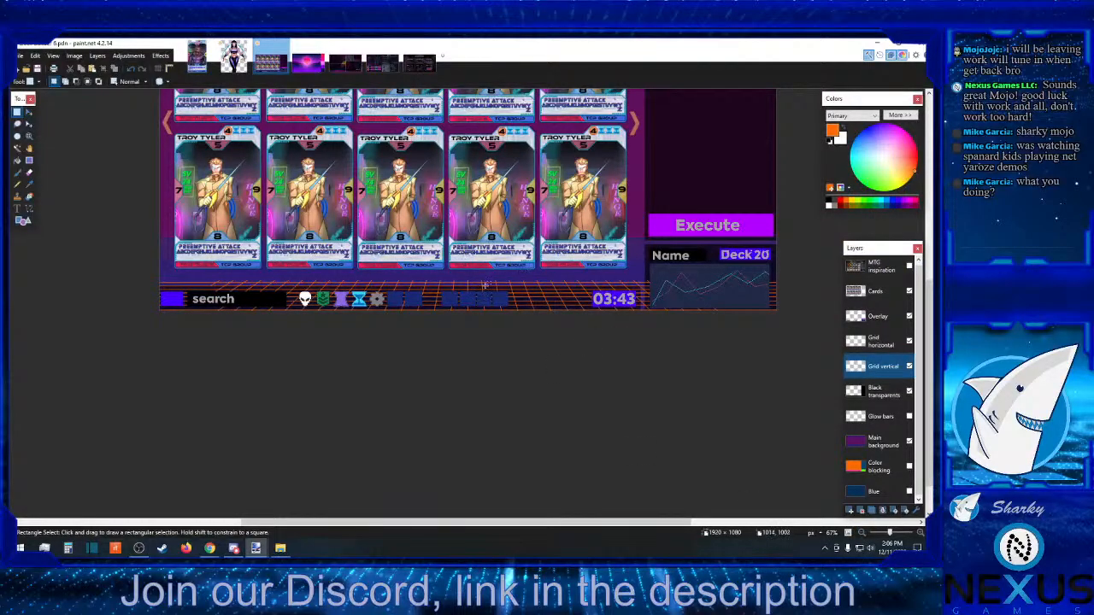
left_click_drag(462, 280, 643, 236)
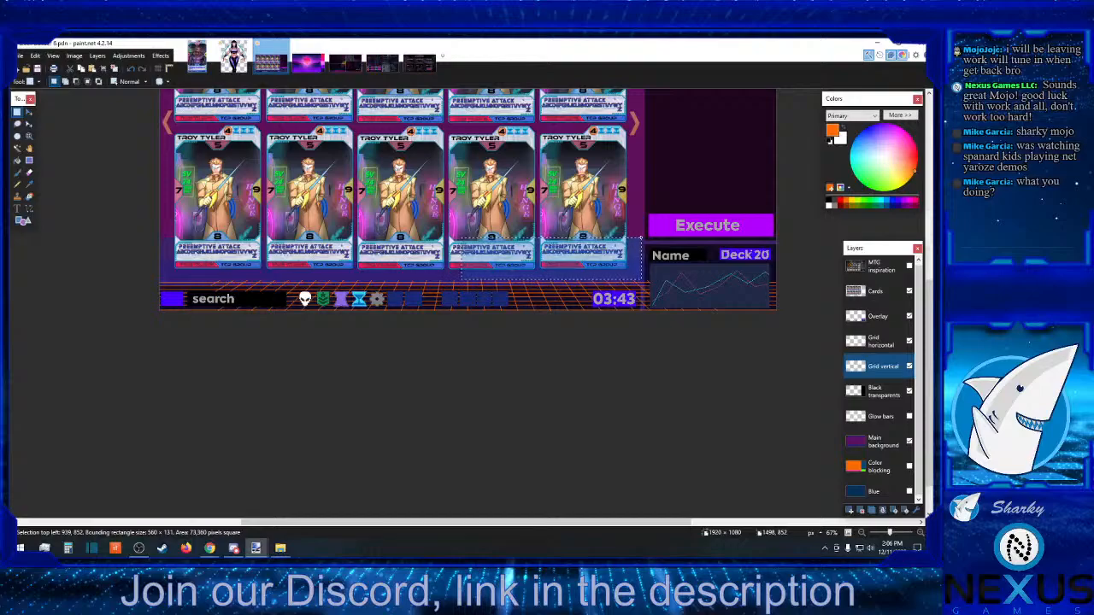
left_click(641, 245)
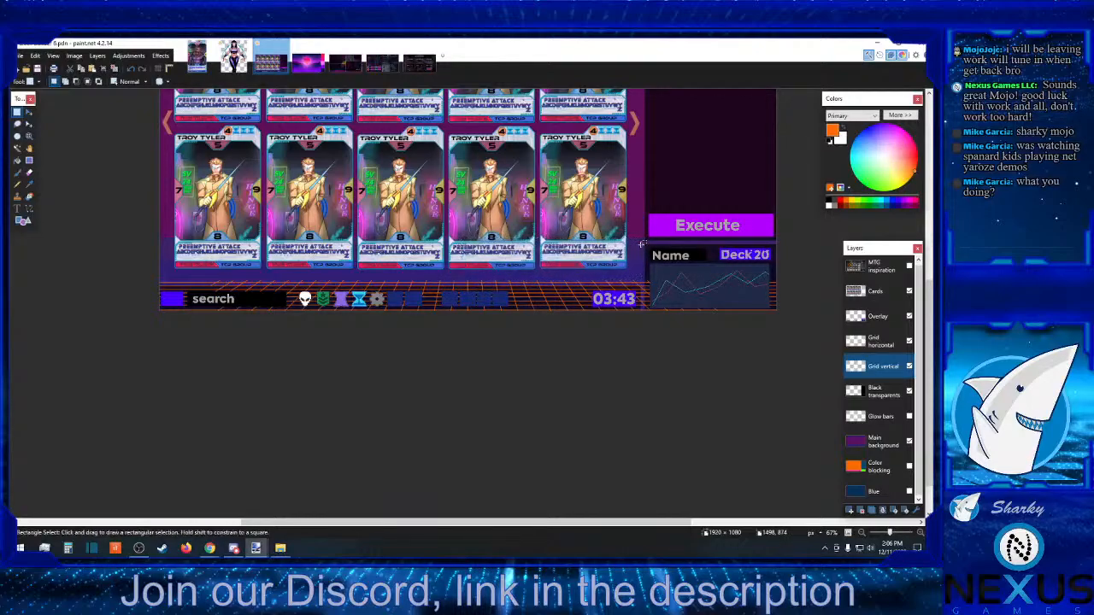
- Hide the Cards and Overlay layers to expose the full grid against the background
left_click(909, 292)
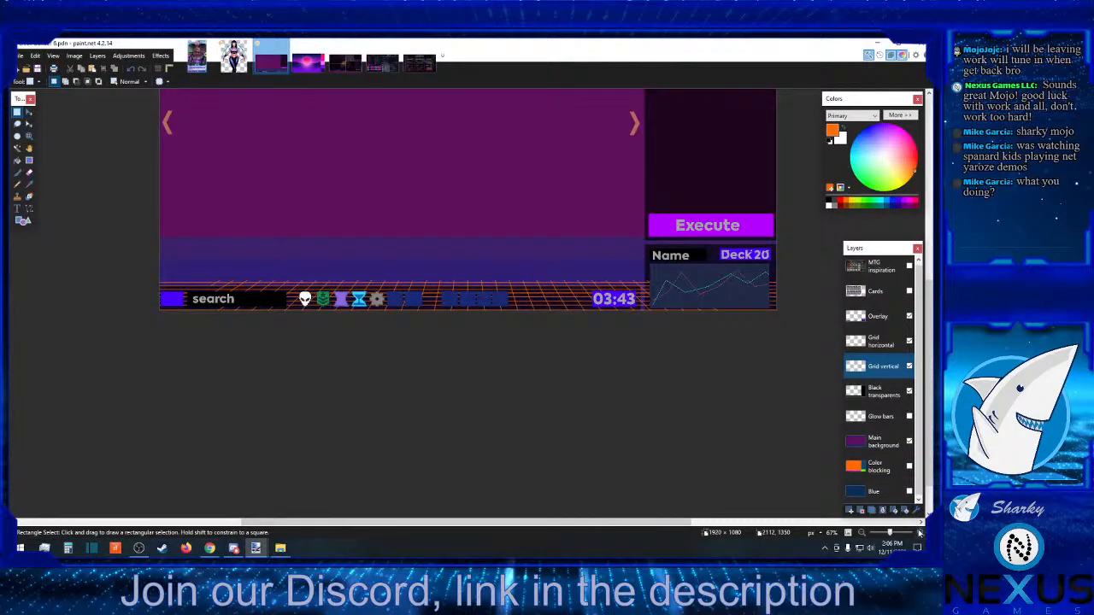
left_click(919, 533)
left_click(920, 533)
left_click(920, 533)
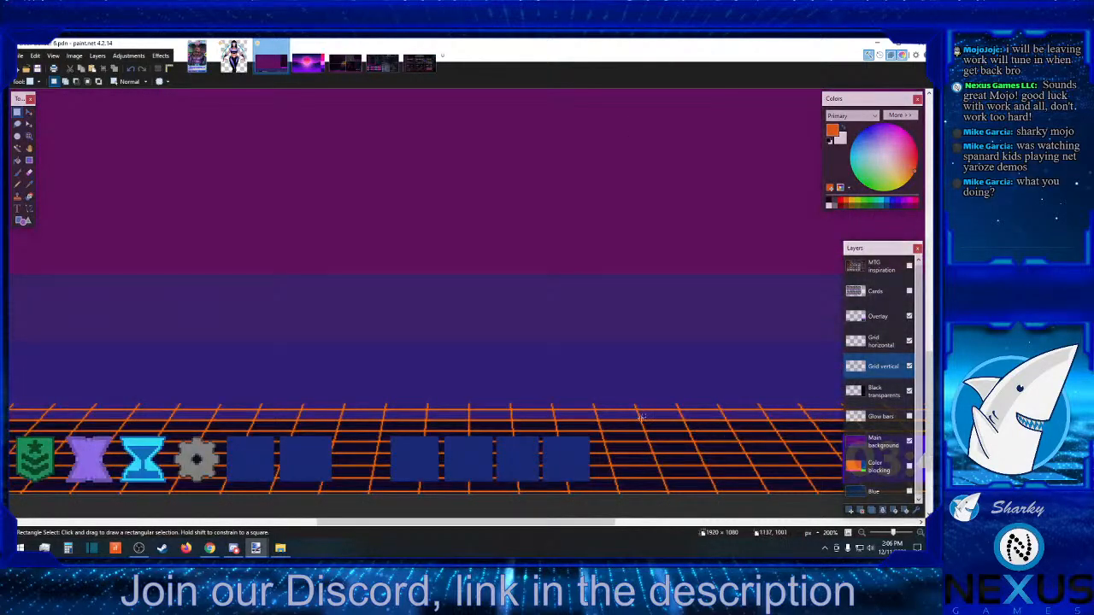
scroll(641, 417, "down", 2)
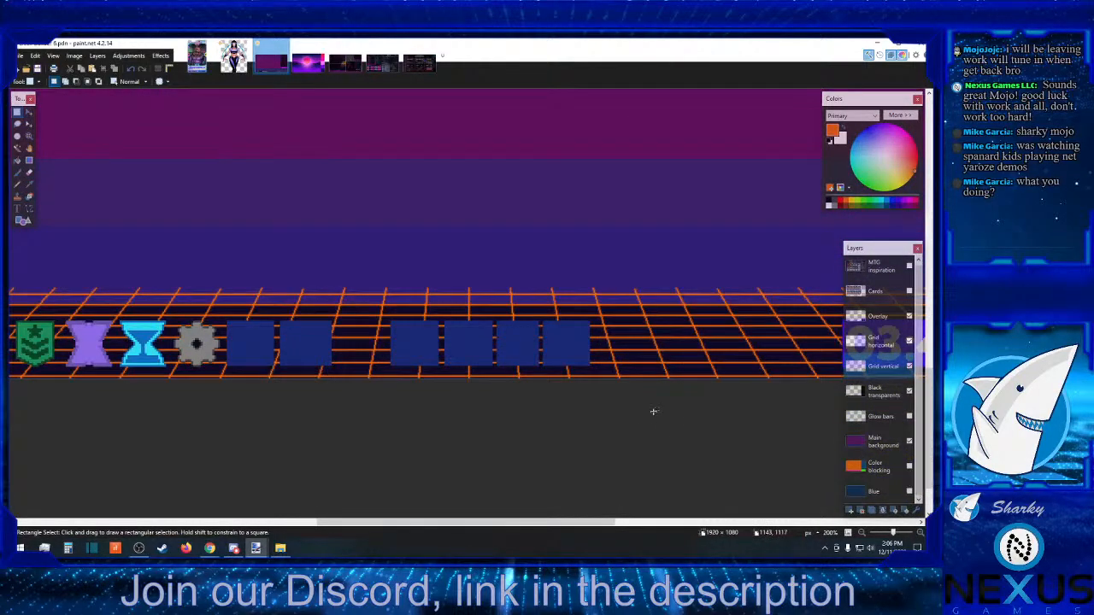
left_click(908, 315)
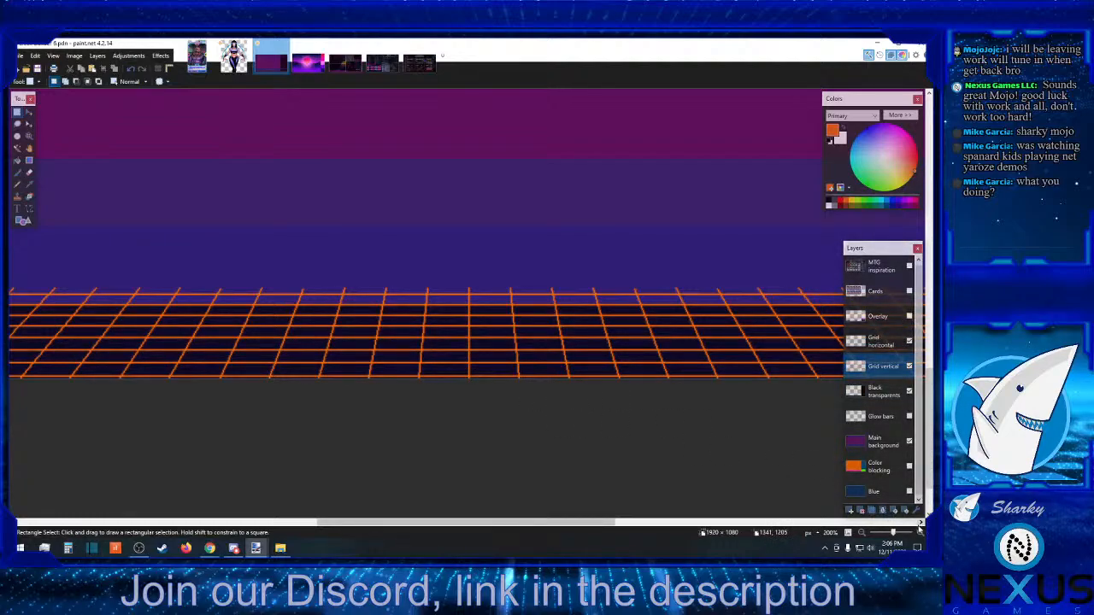
scroll(919, 531, "right", 1)
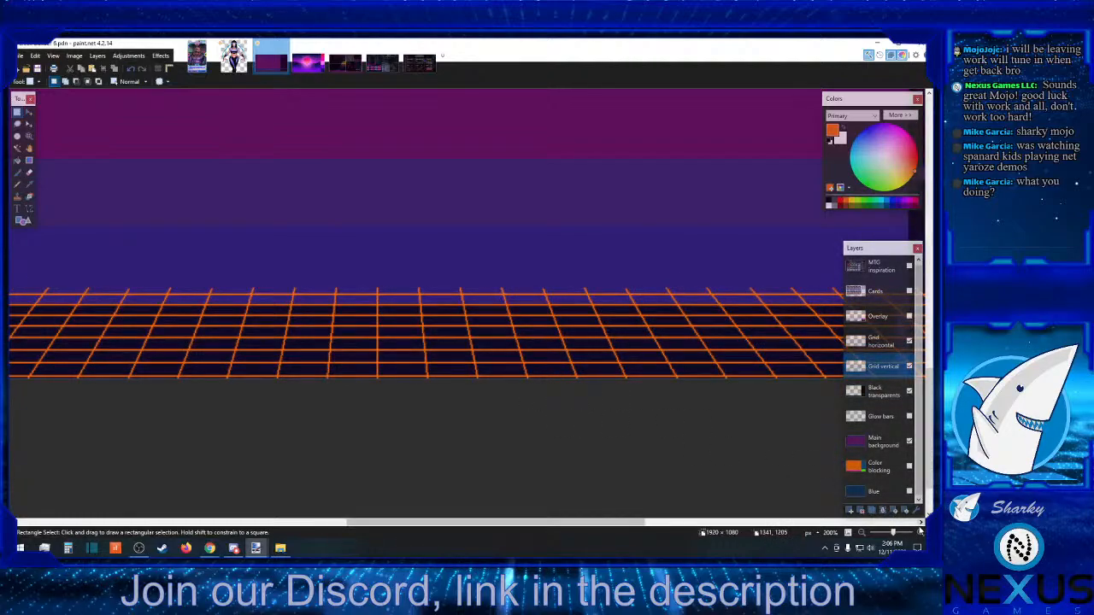
left_click(920, 531)
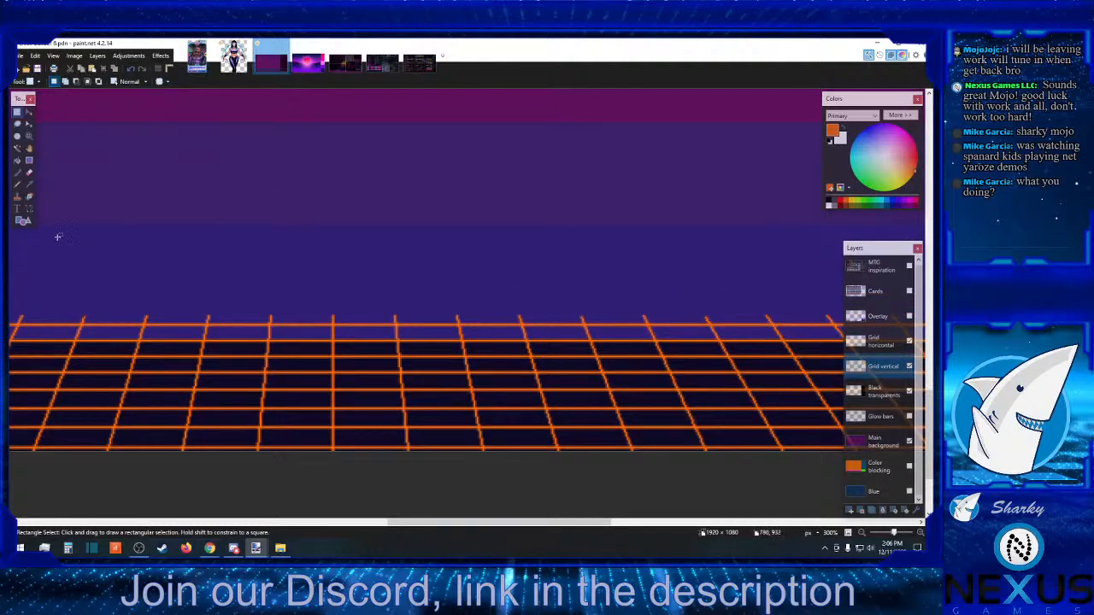
- Draw a vertical orange line about 134 pixels long, extending the central grid line up to the edge of the purple band
left_click(29, 208)
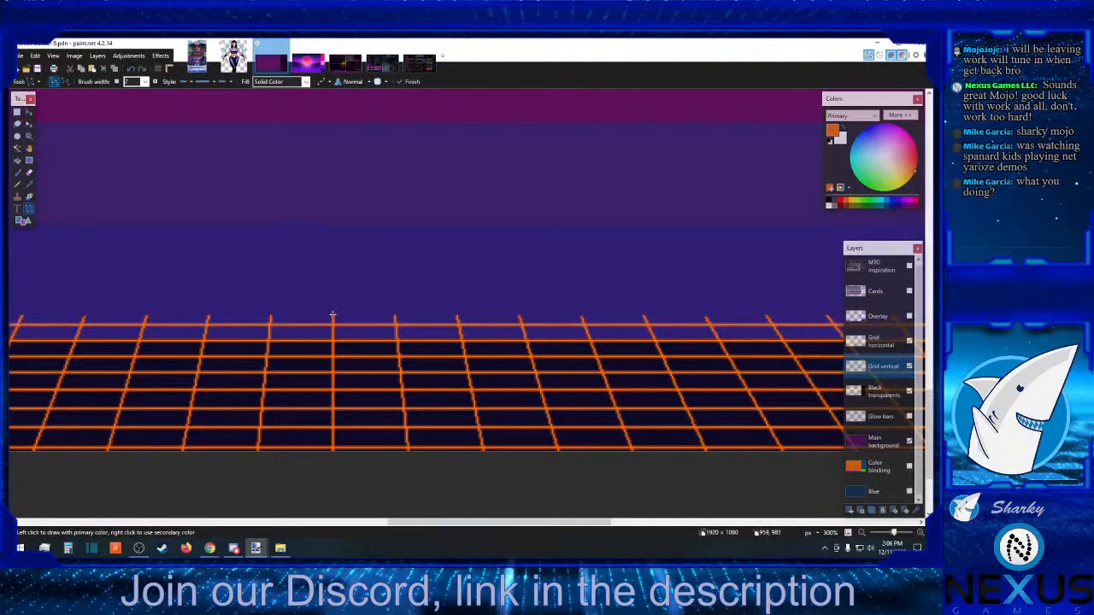
scroll(343, 321, "up", 2)
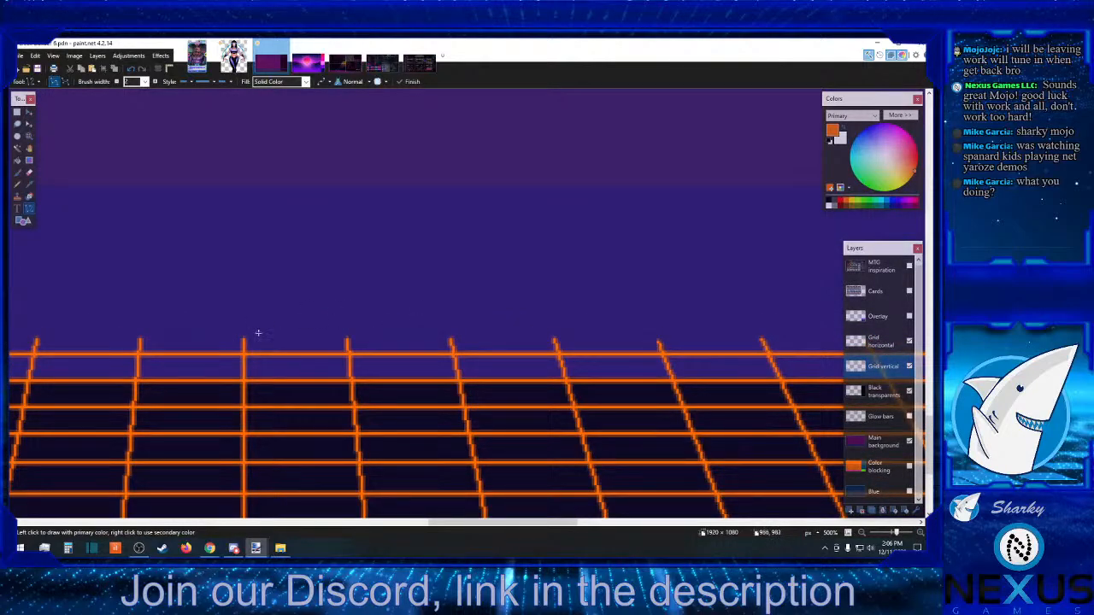
left_click_drag(244, 340, 244, 277)
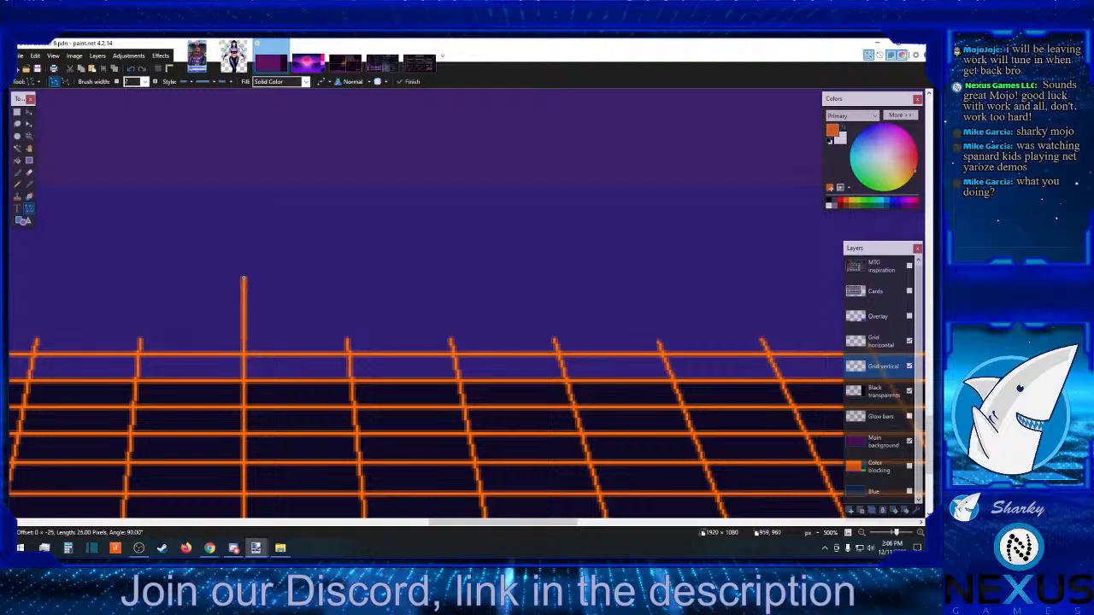
scroll(244, 277, "up", 4)
scroll(244, 278, "up", 1)
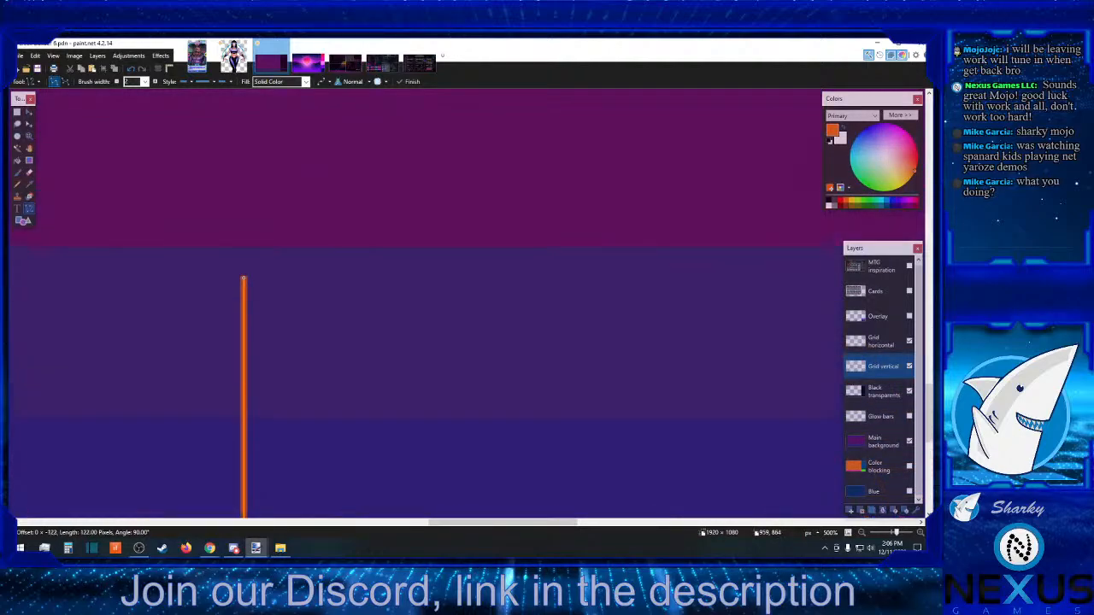
left_click_drag(243, 267, 244, 250)
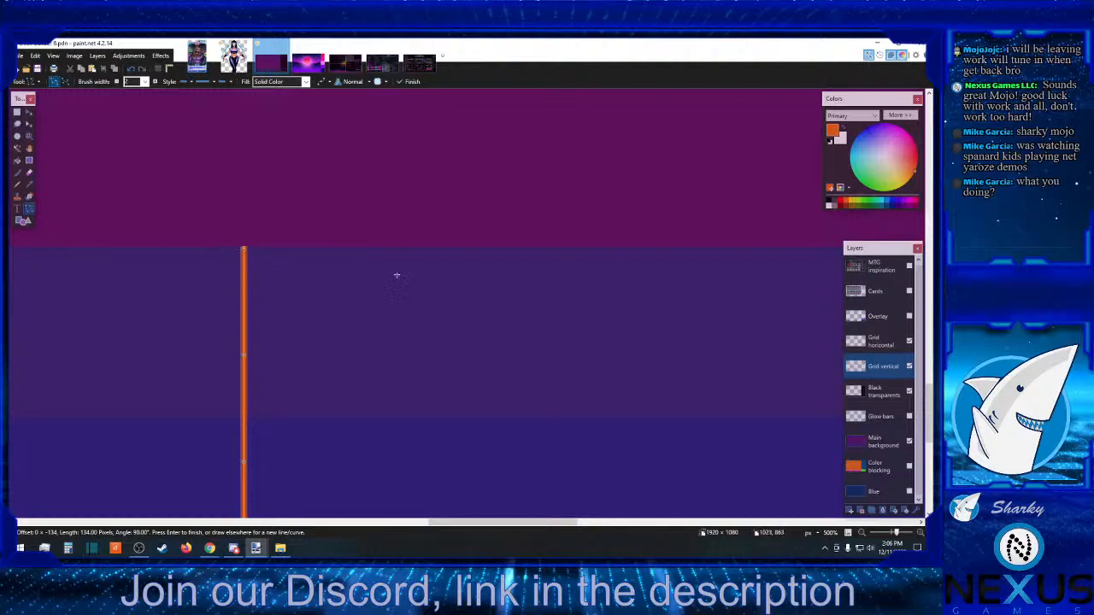
scroll(244, 248, "down", 5)
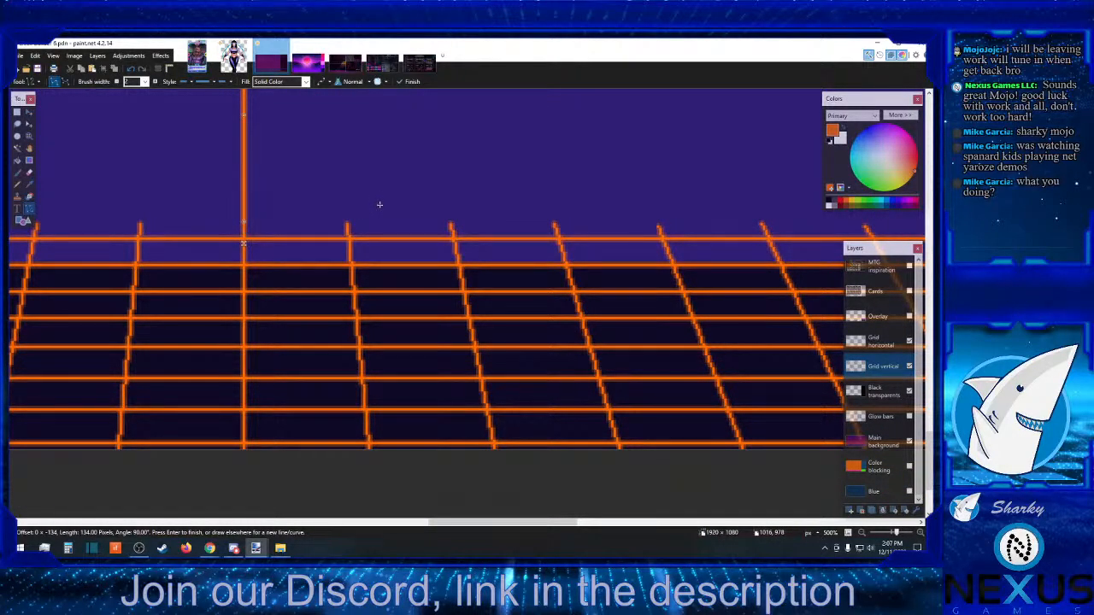
key("Return")
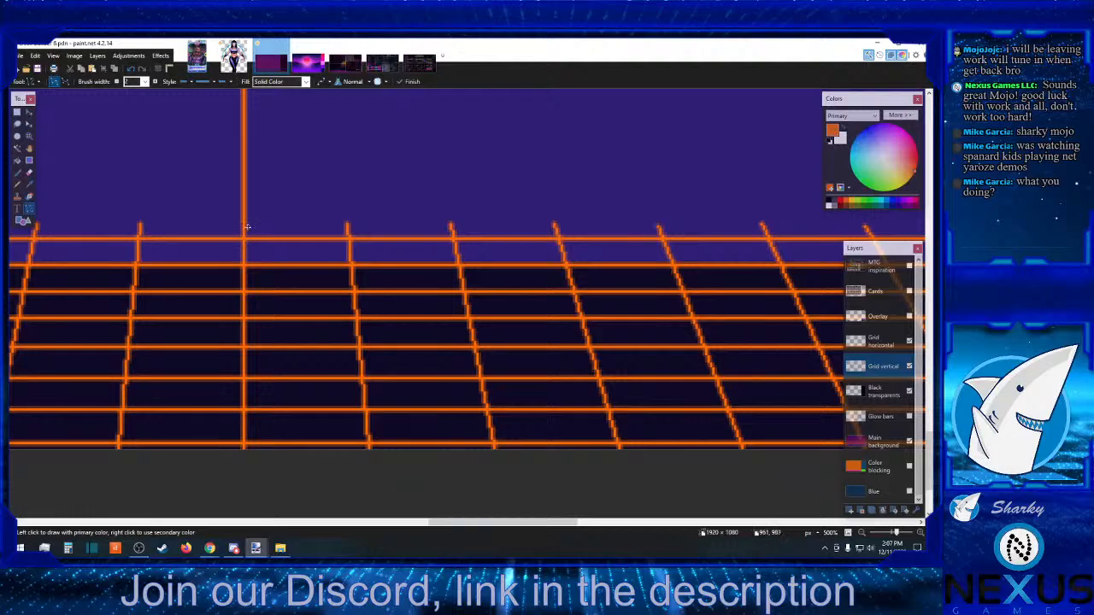
- Sample a colour from the central grid line, try filling the edge of its new extension with it, and undo the fill
left_click(30, 184)
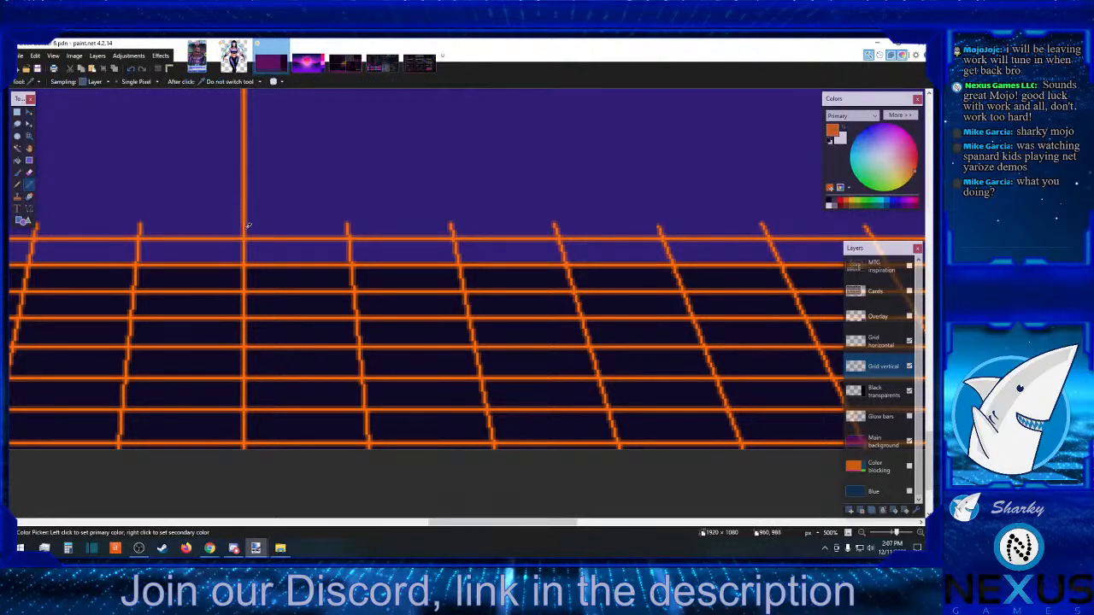
left_click(18, 161)
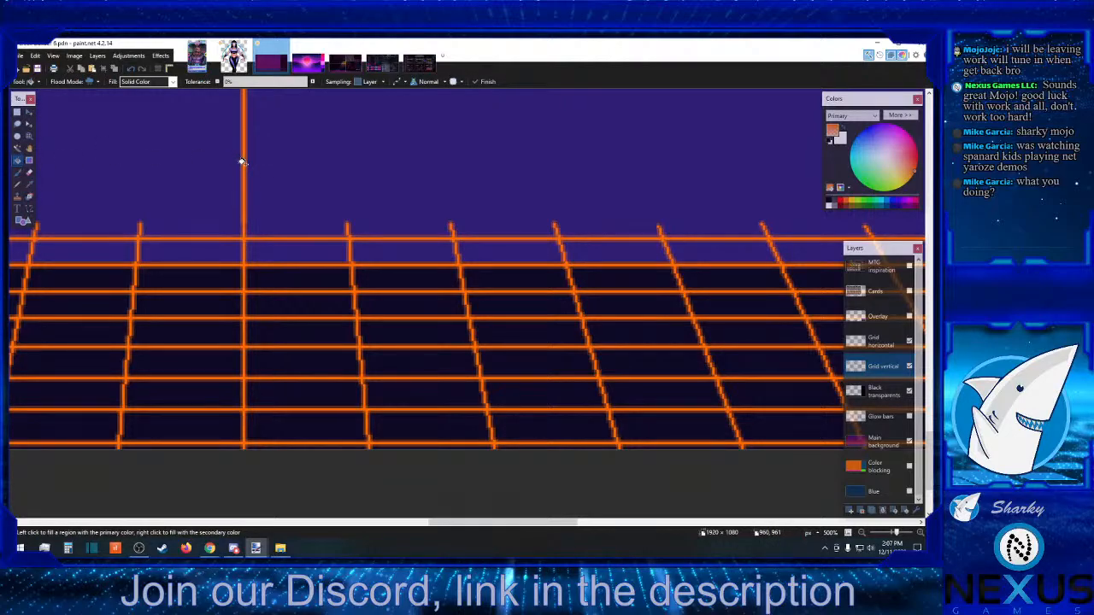
left_click(242, 163)
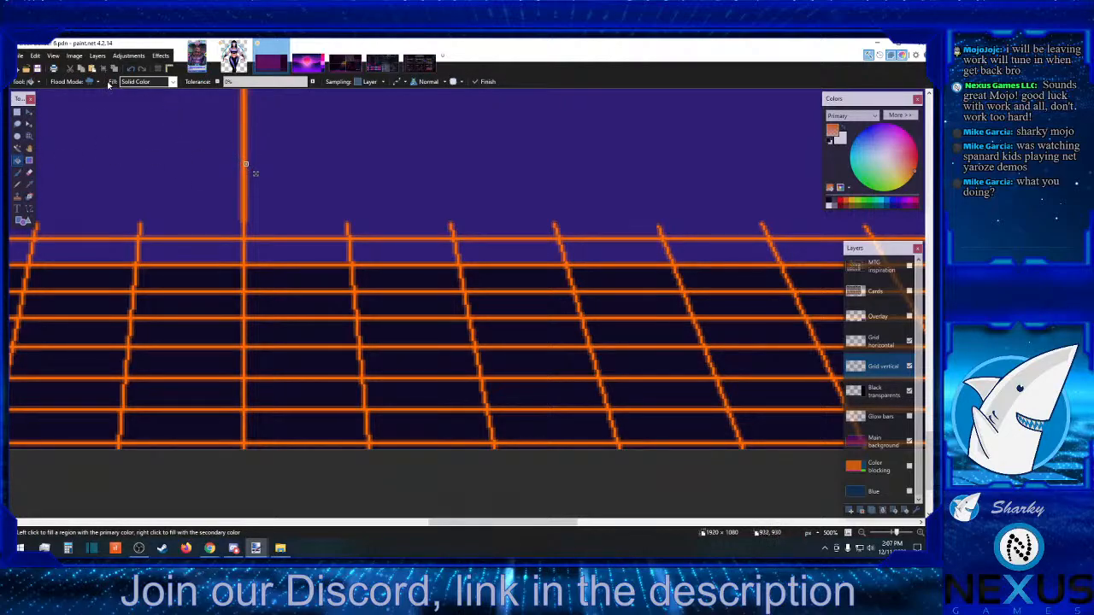
left_click(129, 68)
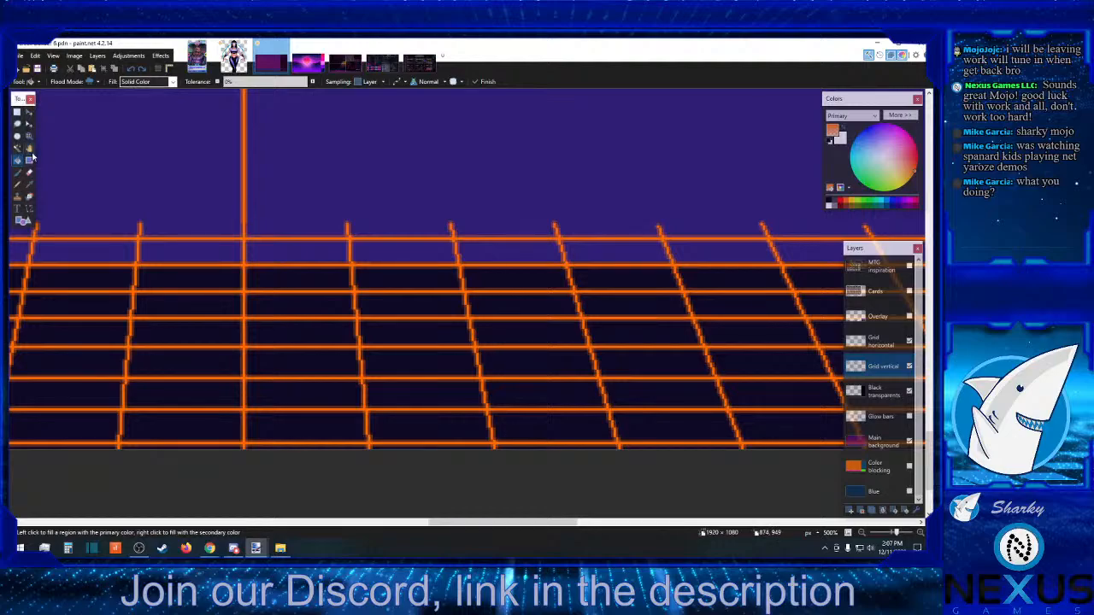
- Turn off antialiasing for the Paint Bucket, try filling the central grid line's extension, and undo the fill
left_click(399, 81)
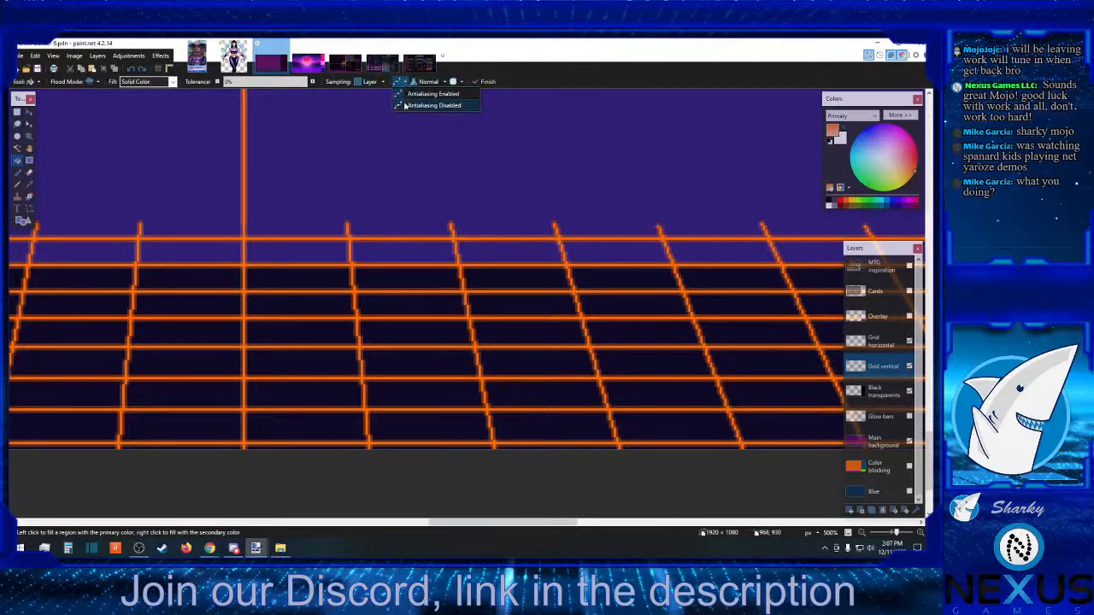
left_click(408, 107)
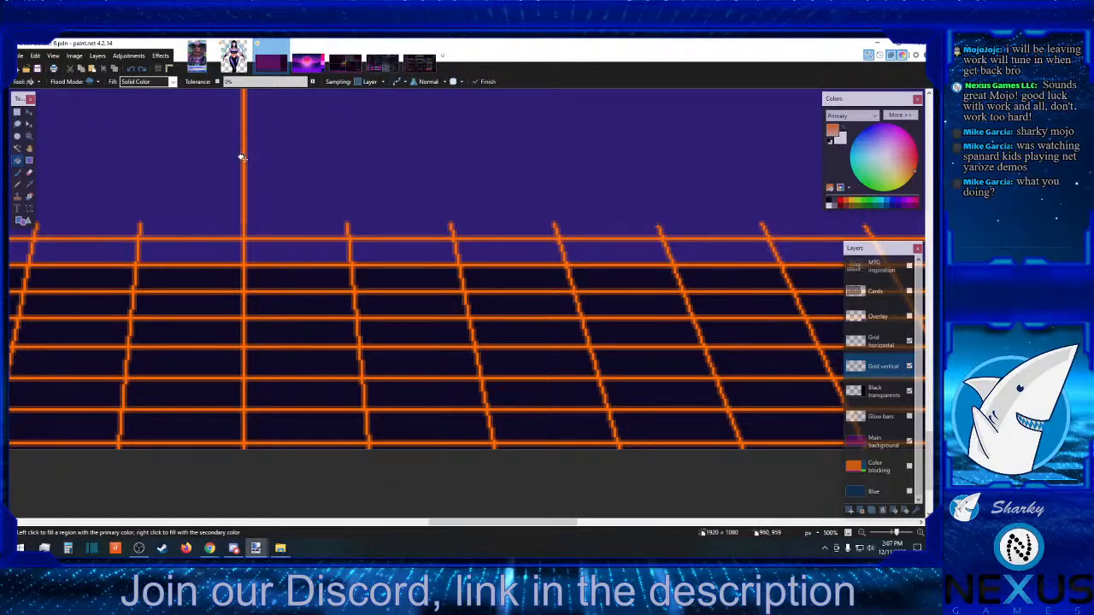
left_click(242, 157)
left_click(131, 69)
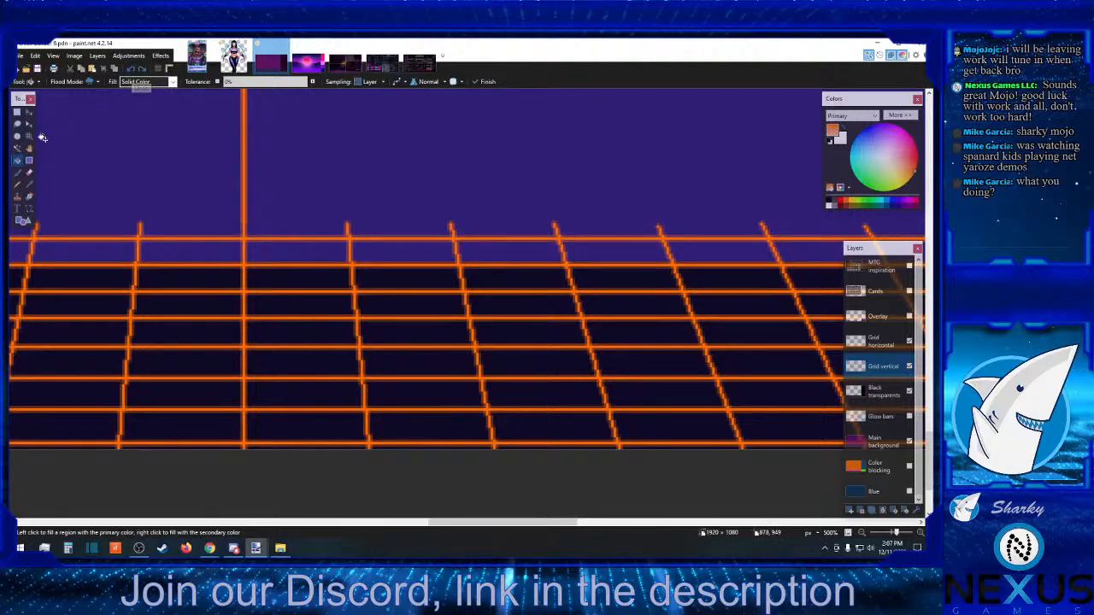
- Select the faint edge pixels along both sides of the central line's extension with the Magic Wand, delete them and deselect
left_click(30, 186)
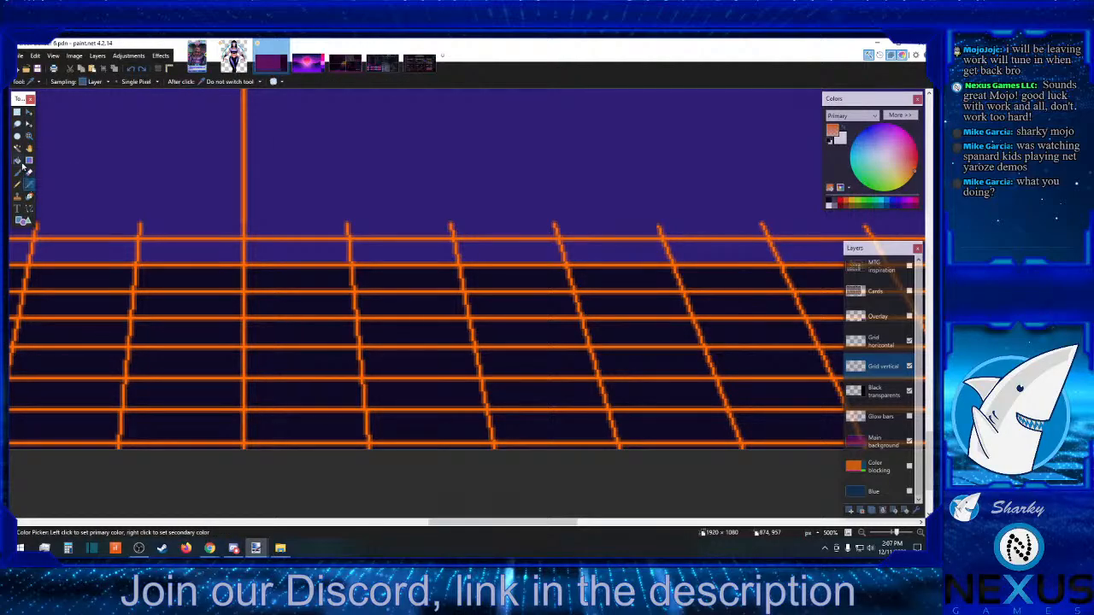
left_click(17, 149)
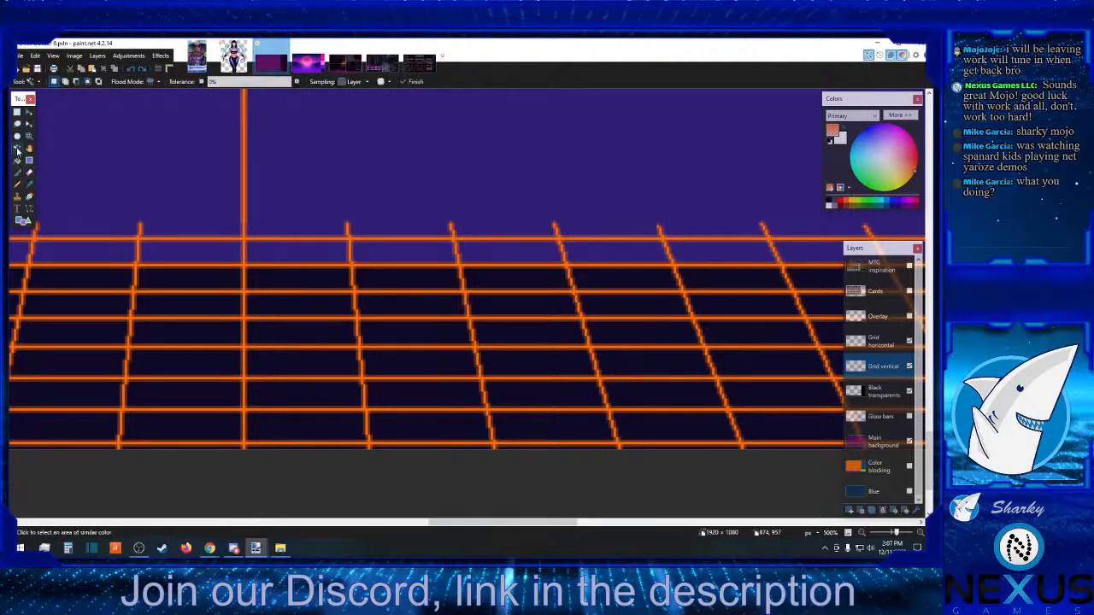
left_click(245, 165)
scroll(271, 190, "up", 1)
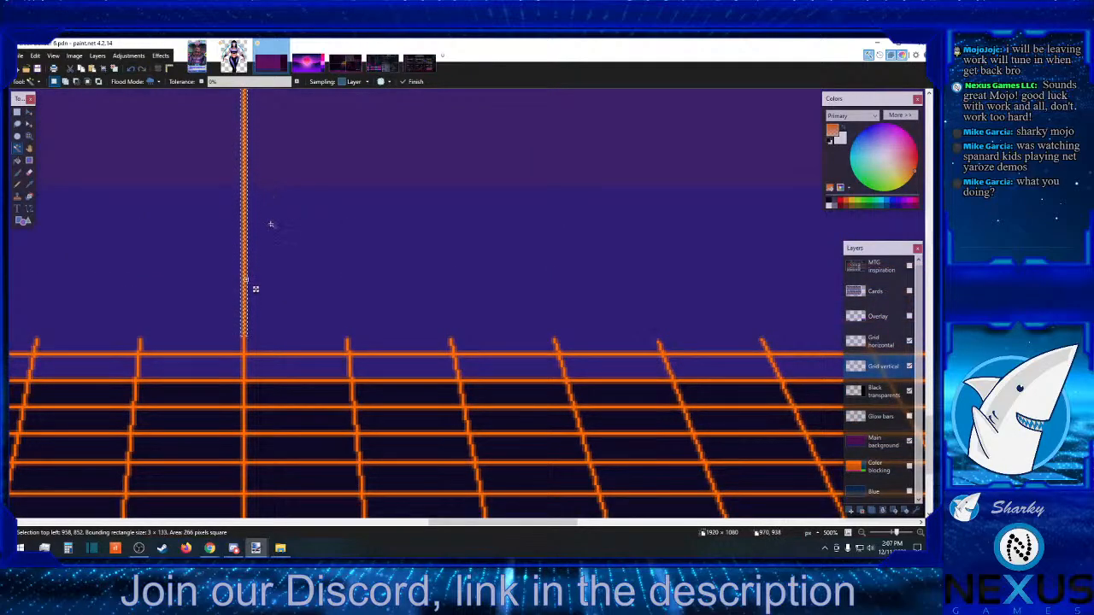
scroll(271, 225, "up", 1)
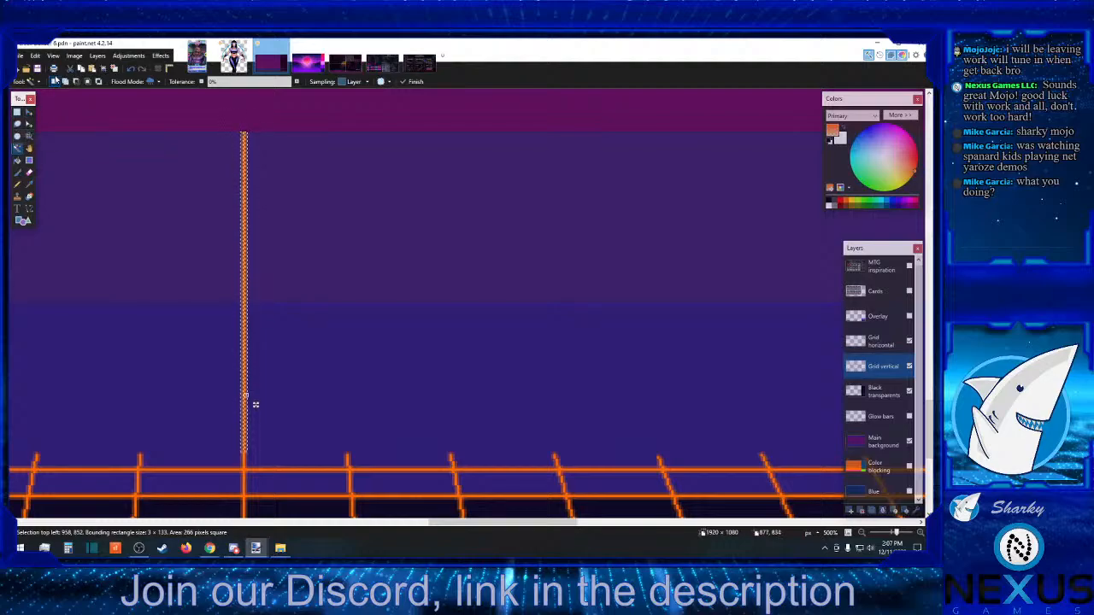
key("ctrl+d")
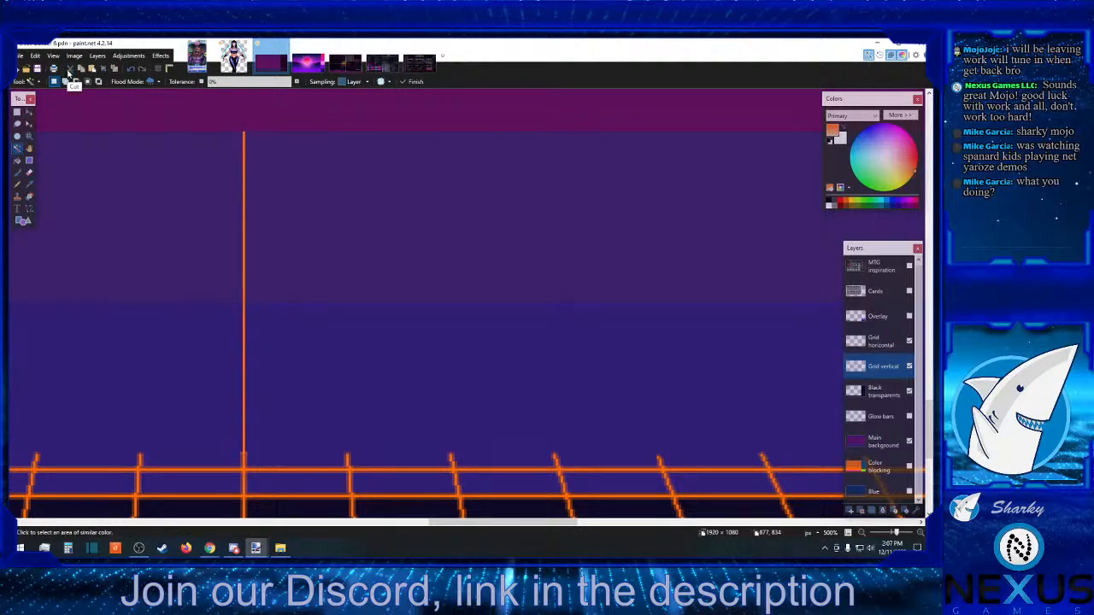
scroll(69, 73, "down", 3)
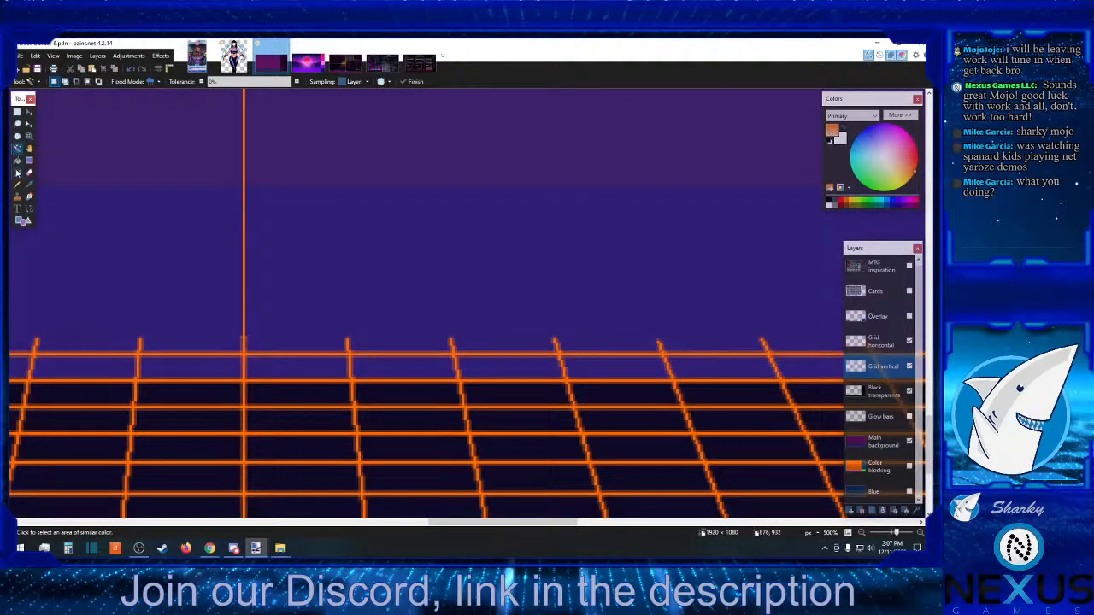
key("k")
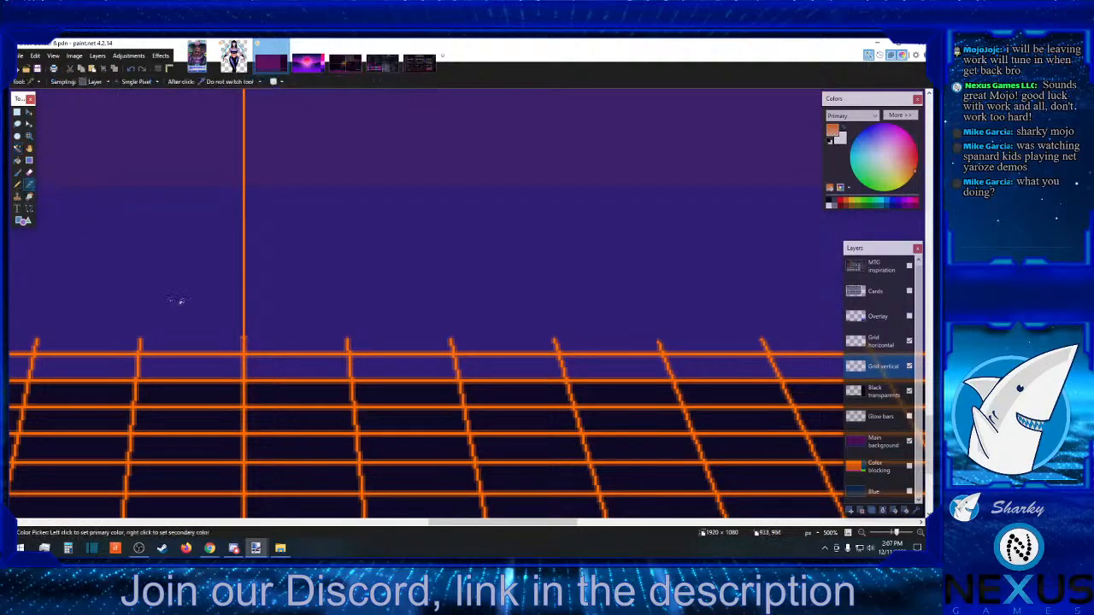
left_click(16, 112)
left_click_drag(234, 325, 237, 329)
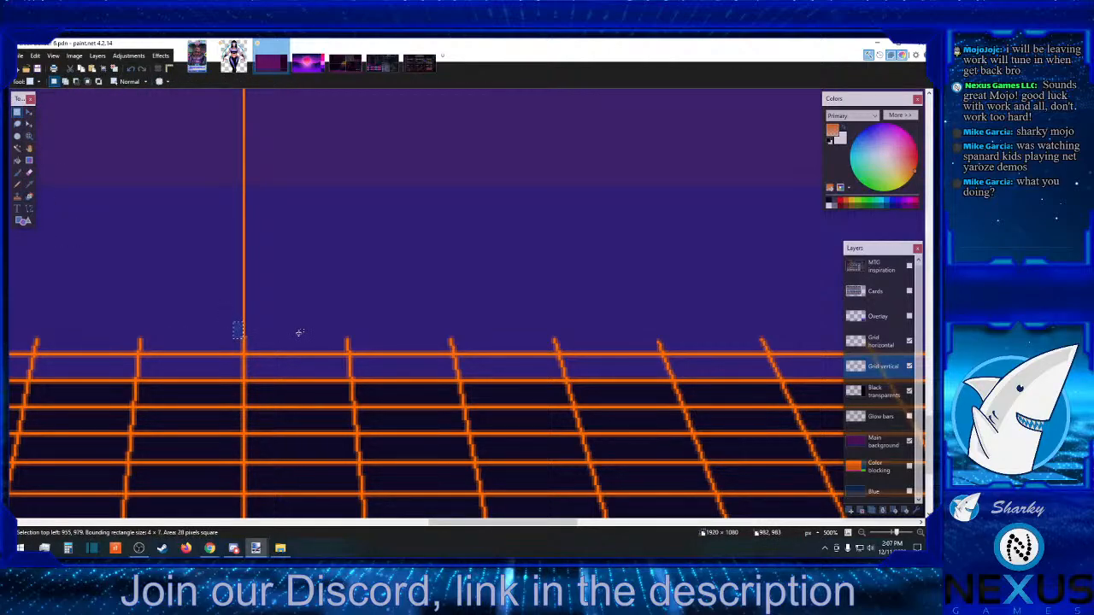
left_click_drag(272, 325, 245, 338)
left_click(245, 338)
scroll(256, 321, "down", 3)
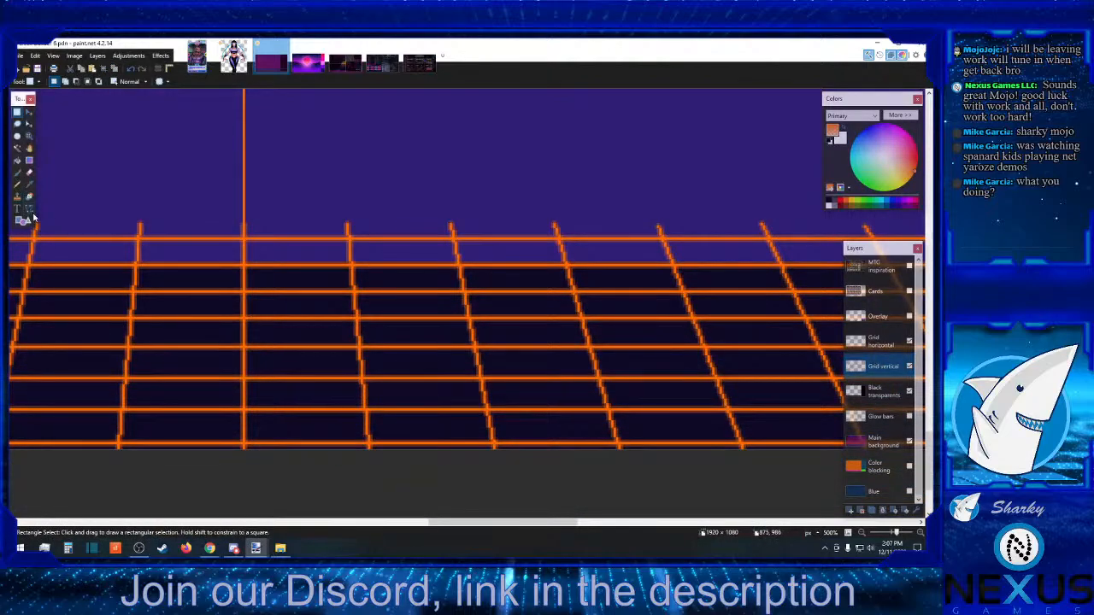
- Expand the colour values and draw a semi-transparent orange FF6A00 line along one side of the central extension, up to the purple band
left_click(29, 185)
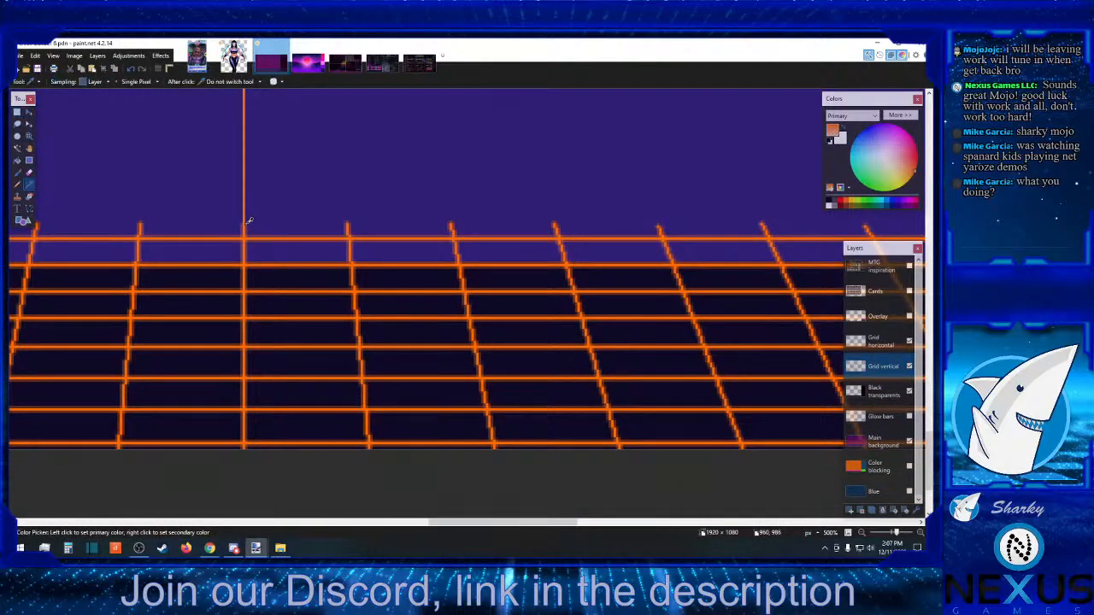
left_click(899, 115)
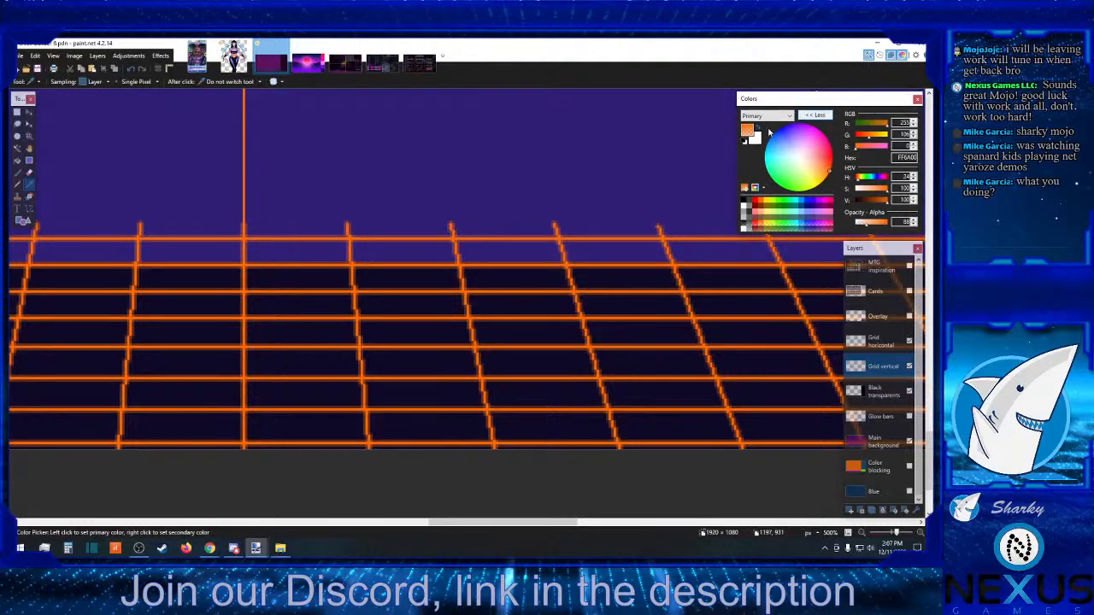
left_click(29, 209)
left_click_drag(245, 223, 246, 186)
scroll(246, 186, "up", 4)
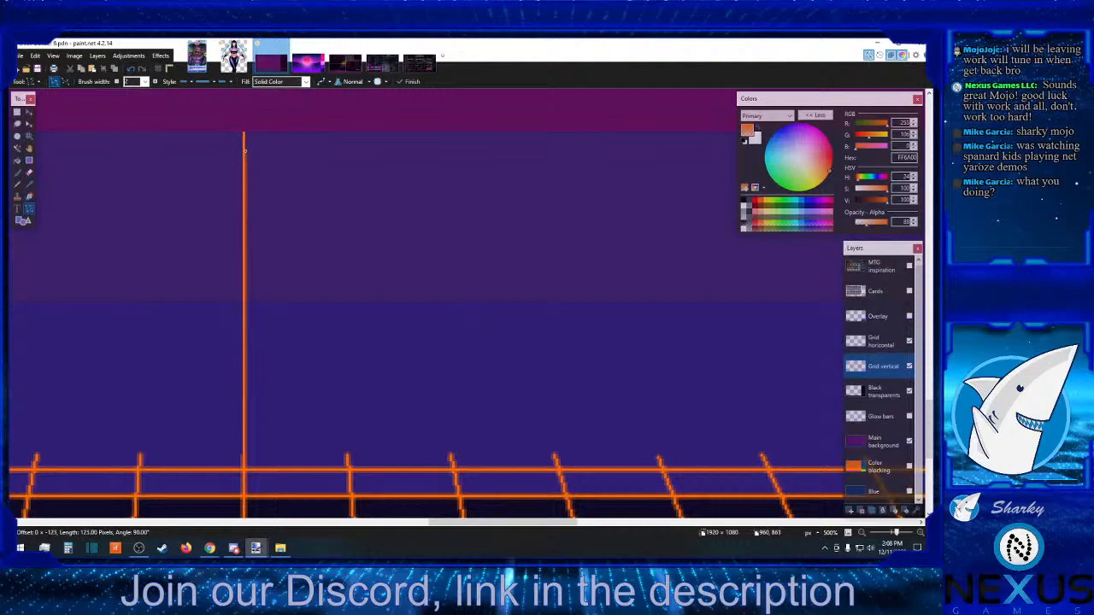
- Draw a thinner orange line about 134 pixels long down the other side of the central extension and straighten its lower end against it
left_click_drag(245, 134, 239, 222)
scroll(242, 136, "down", 3)
scroll(240, 171, "down", 1)
scroll(273, 205, "up", 3)
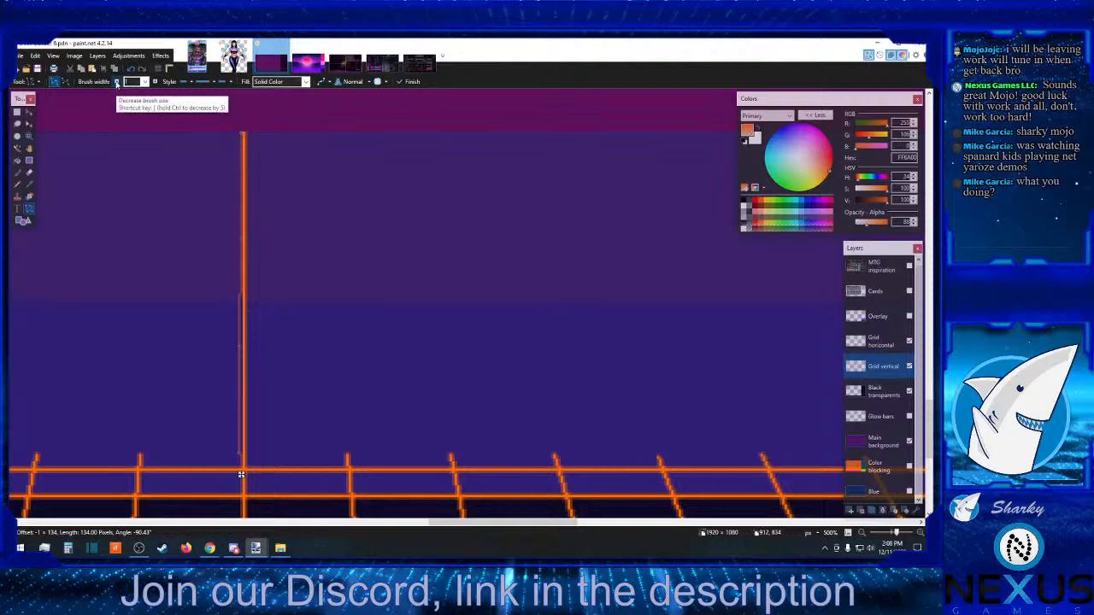
scroll(316, 261, "down", 3)
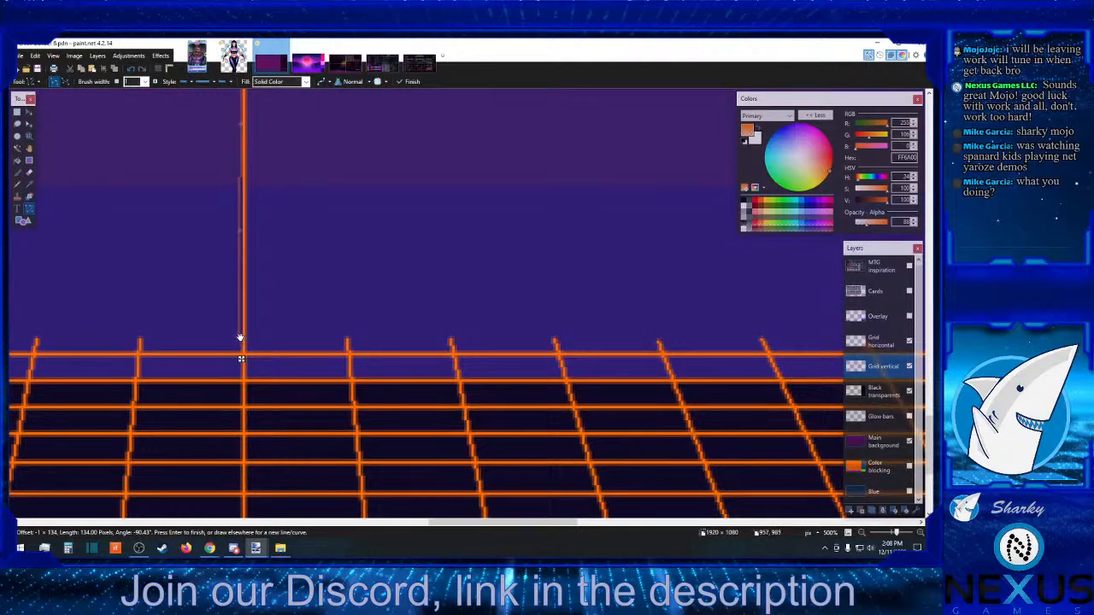
left_click_drag(240, 338, 242, 337)
key("Return")
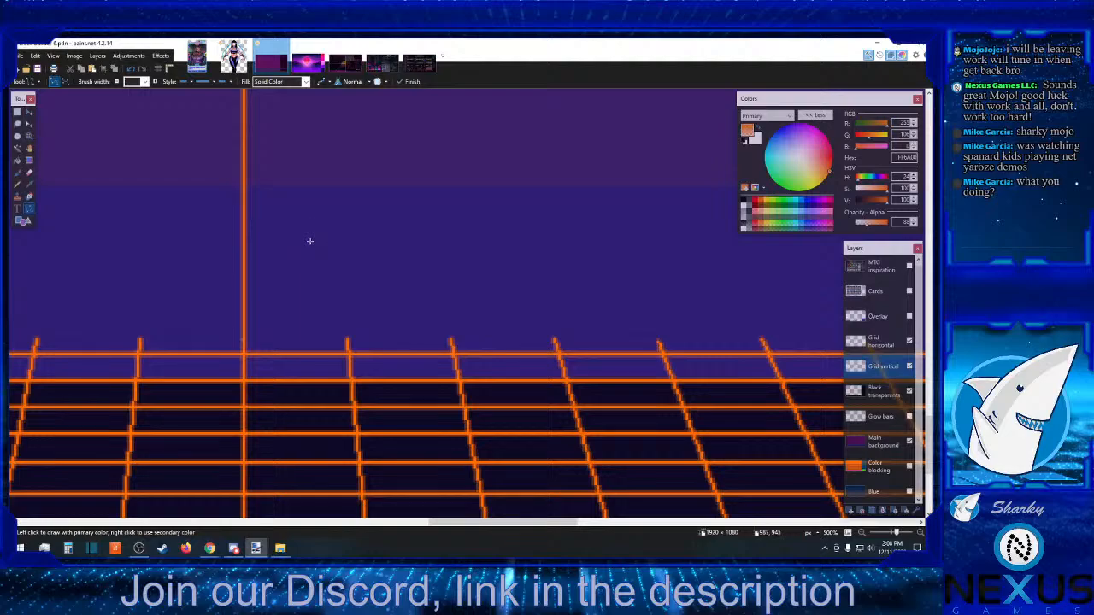
scroll(301, 252, "down", 6)
scroll(238, 236, "up", 4)
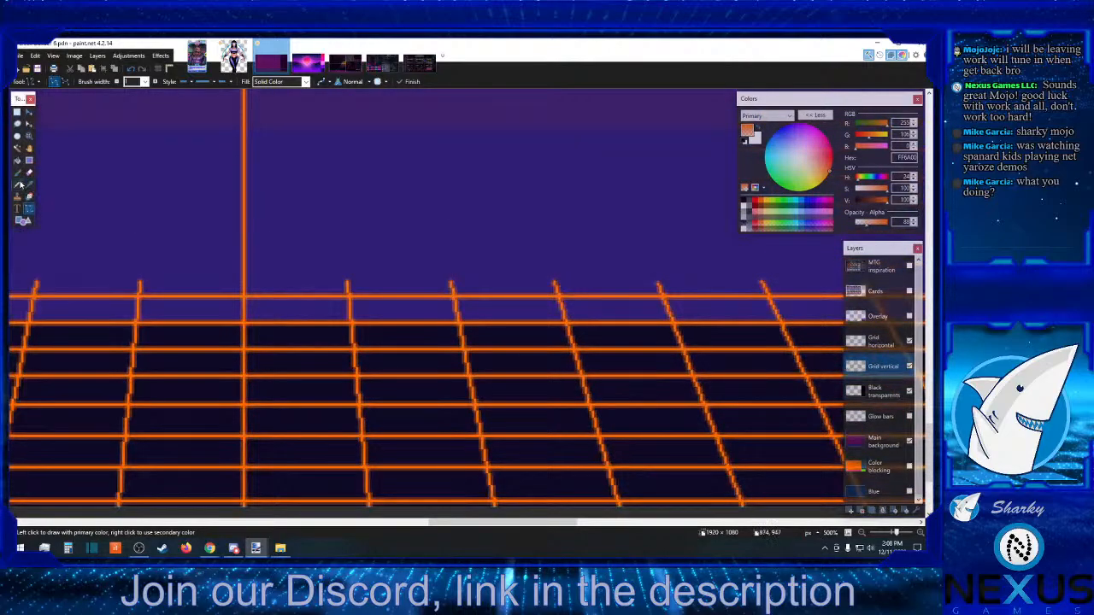
left_click(17, 111)
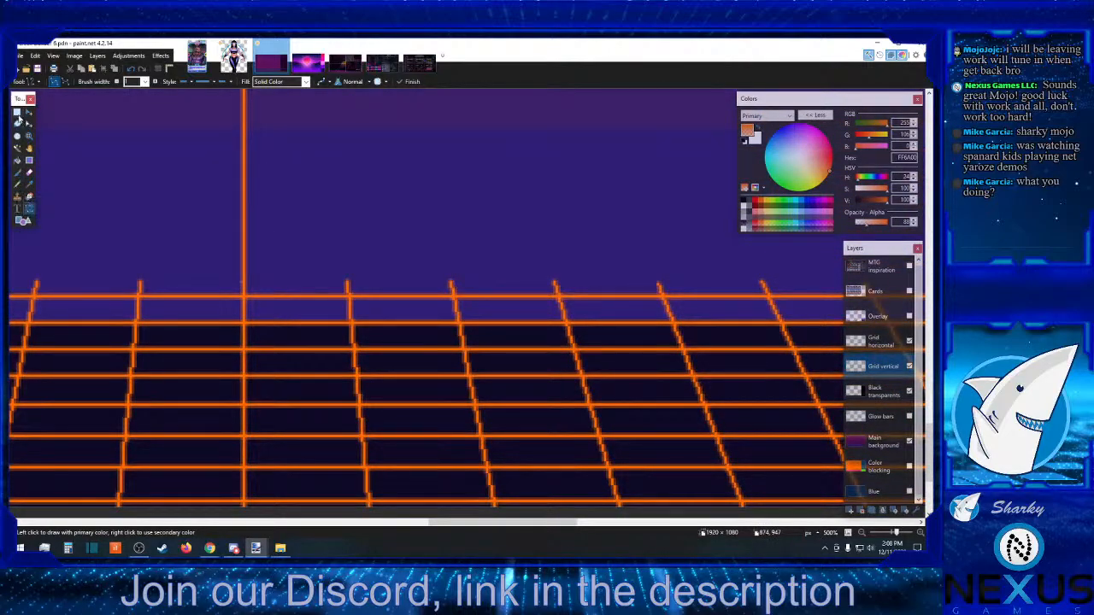
left_click(236, 284)
left_click_drag(237, 284, 237, 284)
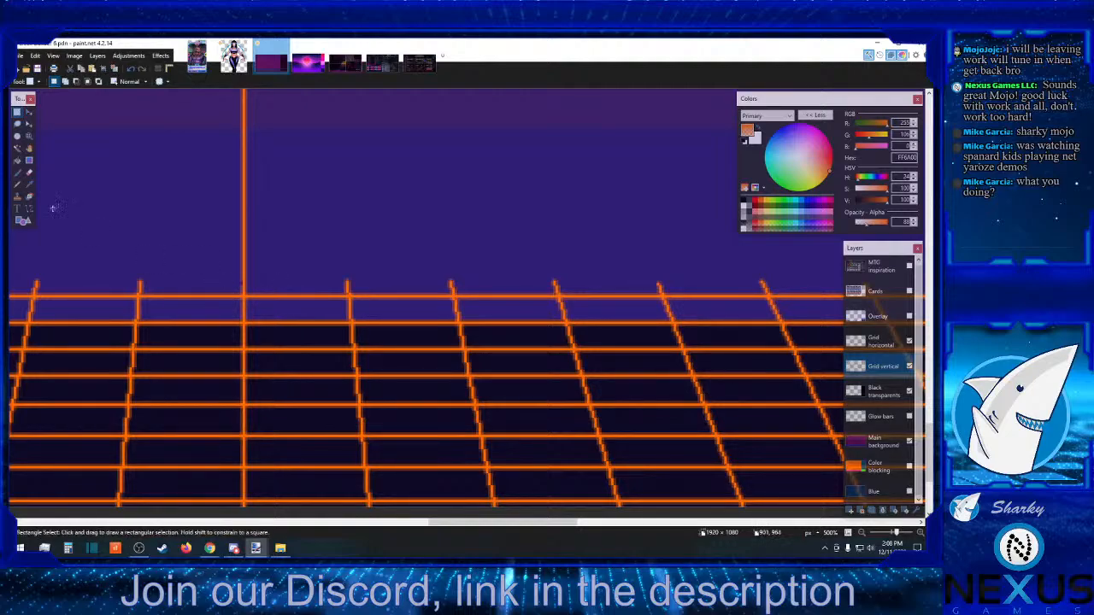
left_click(17, 184)
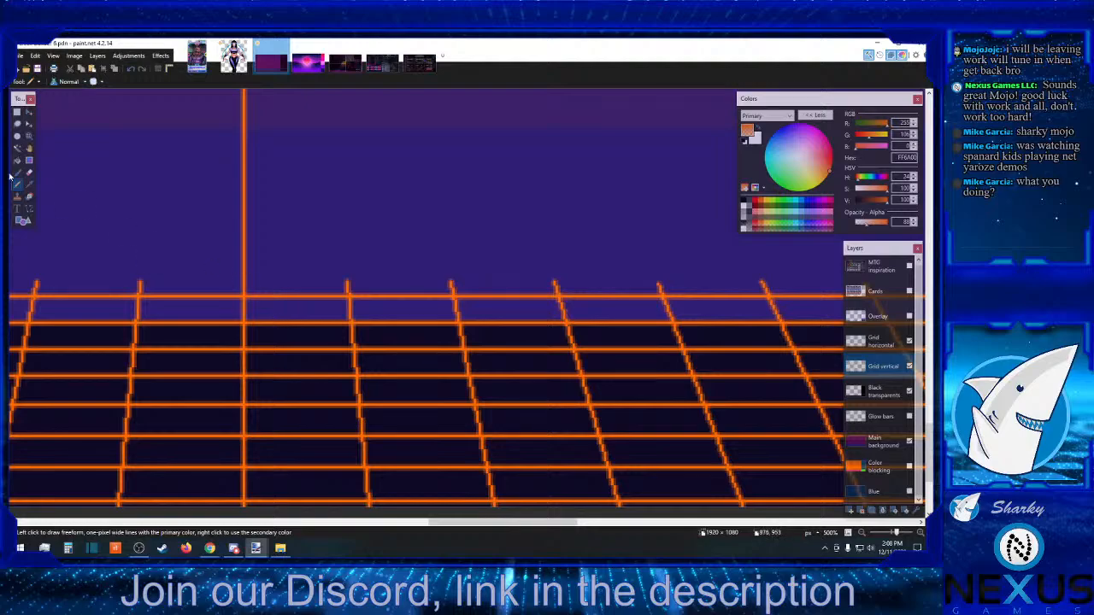
left_click(17, 112)
scroll(402, 245, "down", 2)
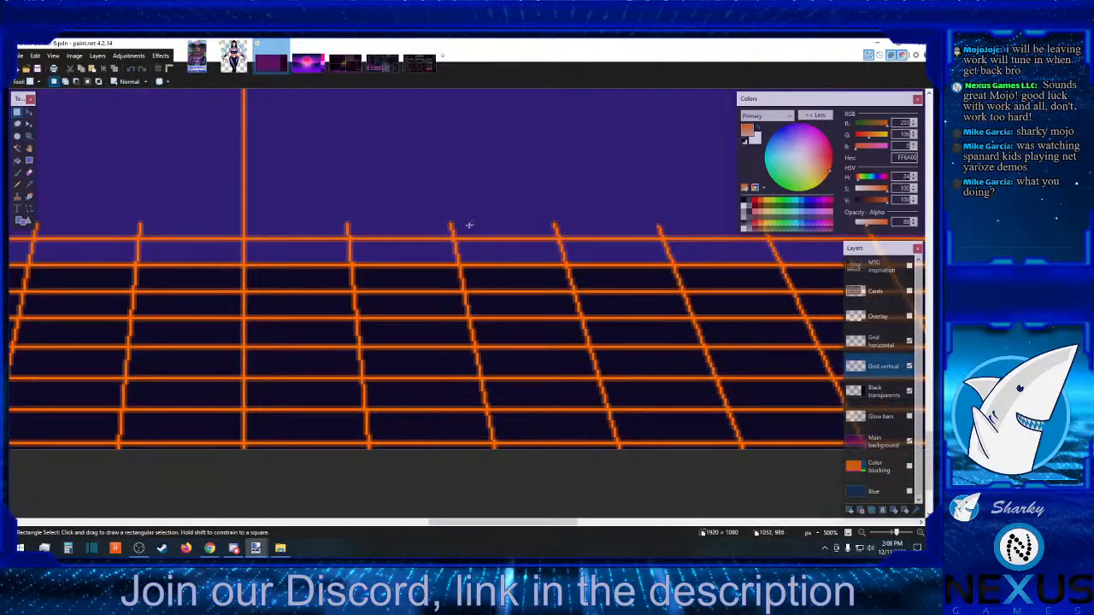
- Select the full-width grid strip along the canvas's lower edge, 1920 × 95 pixels, on the Grid horizontal layer
left_click(863, 533)
left_click(863, 534)
left_click(862, 533)
left_click(863, 534)
left_click(863, 533)
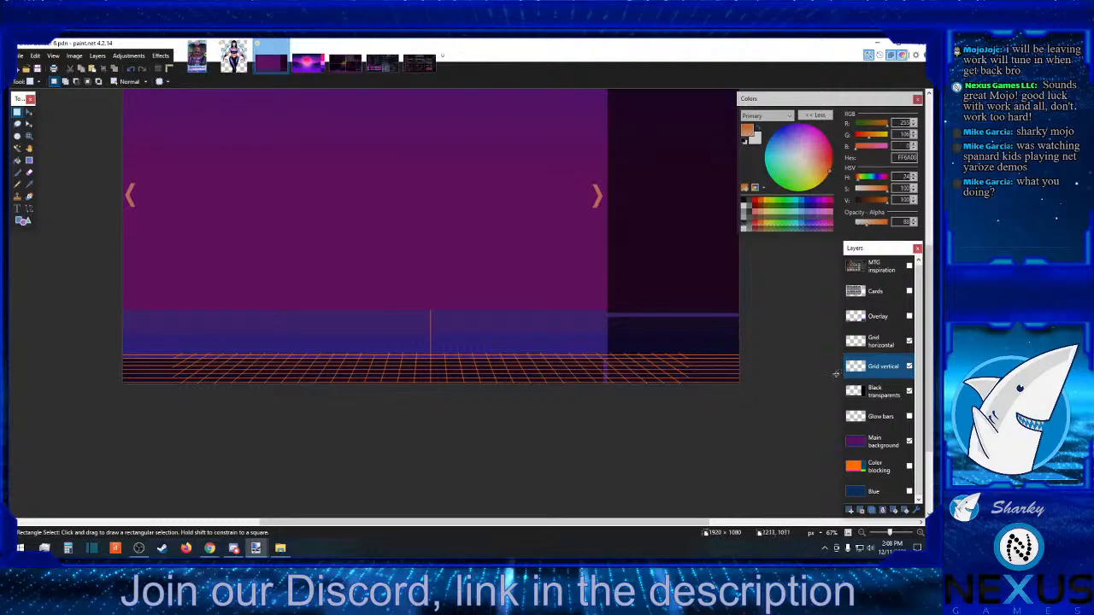
left_click(876, 353)
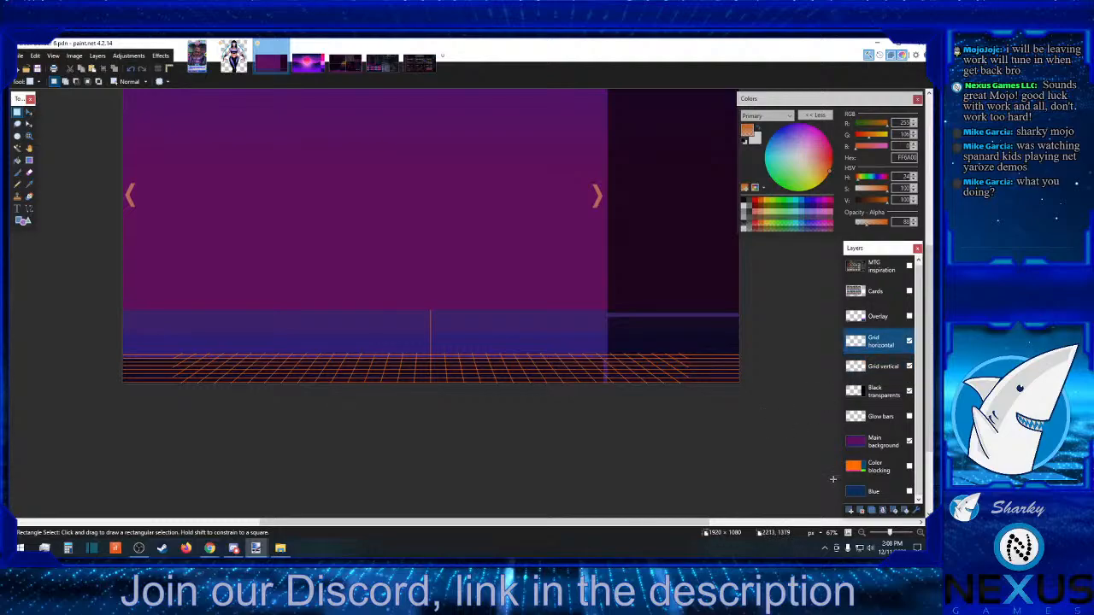
left_click(920, 533)
left_click(919, 532)
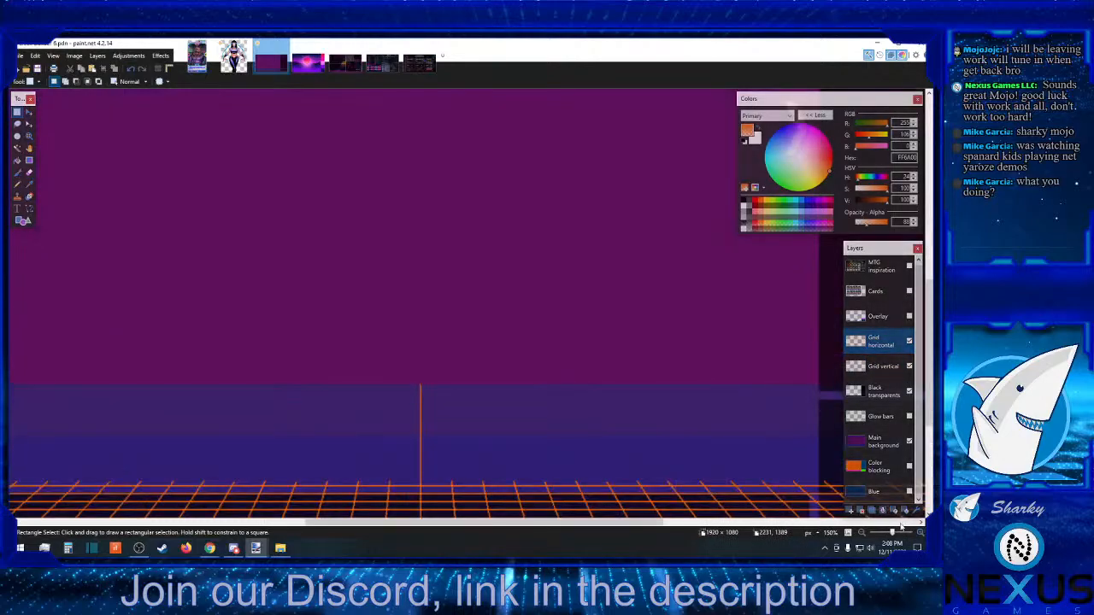
scroll(732, 451, "right", 5)
scroll(733, 451, "down", 6)
scroll(733, 452, "up", 3)
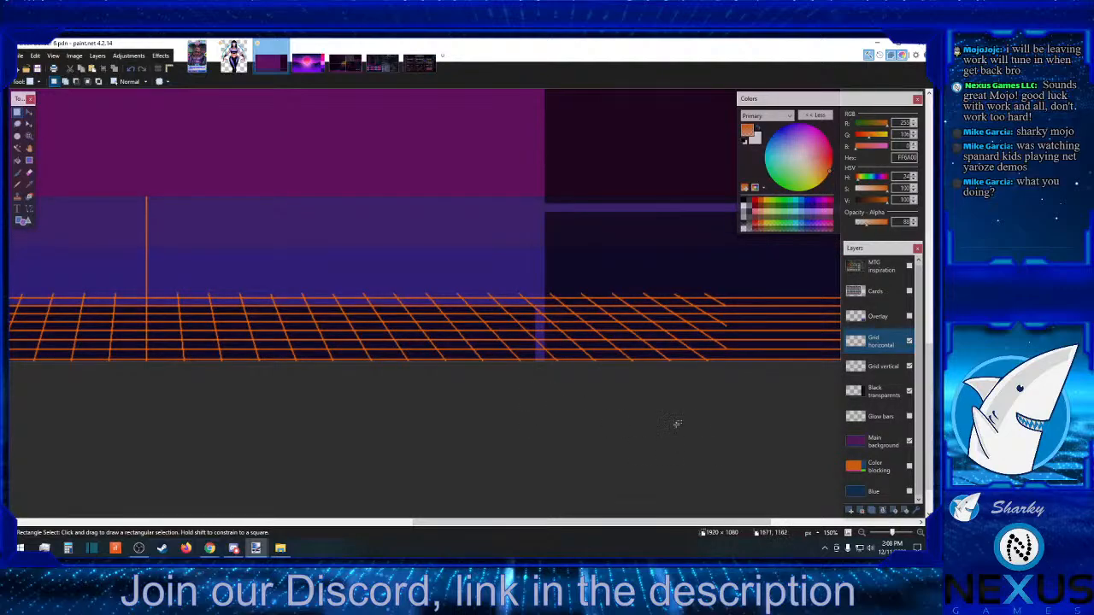
left_click_drag(436, 526, 469, 523)
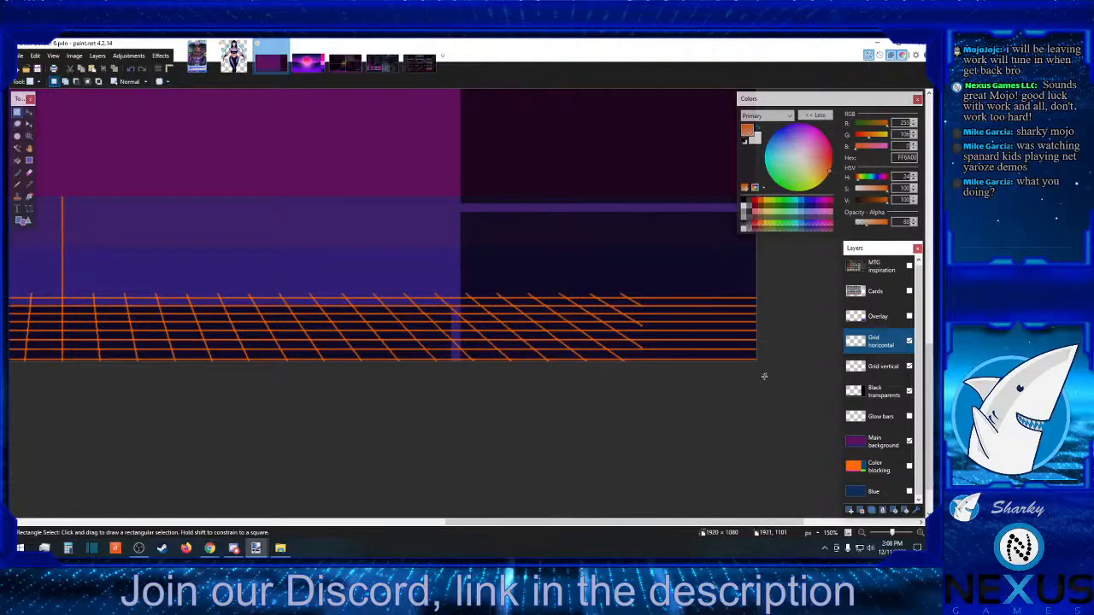
left_click_drag(766, 376, 10, 297)
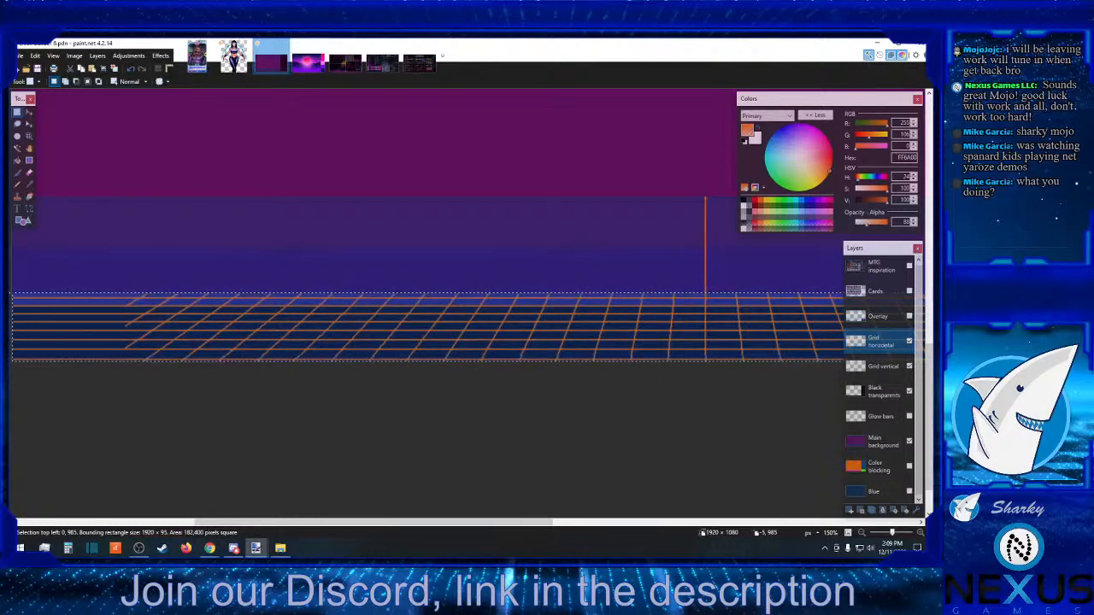
left_click_drag(8, 293, 9, 292)
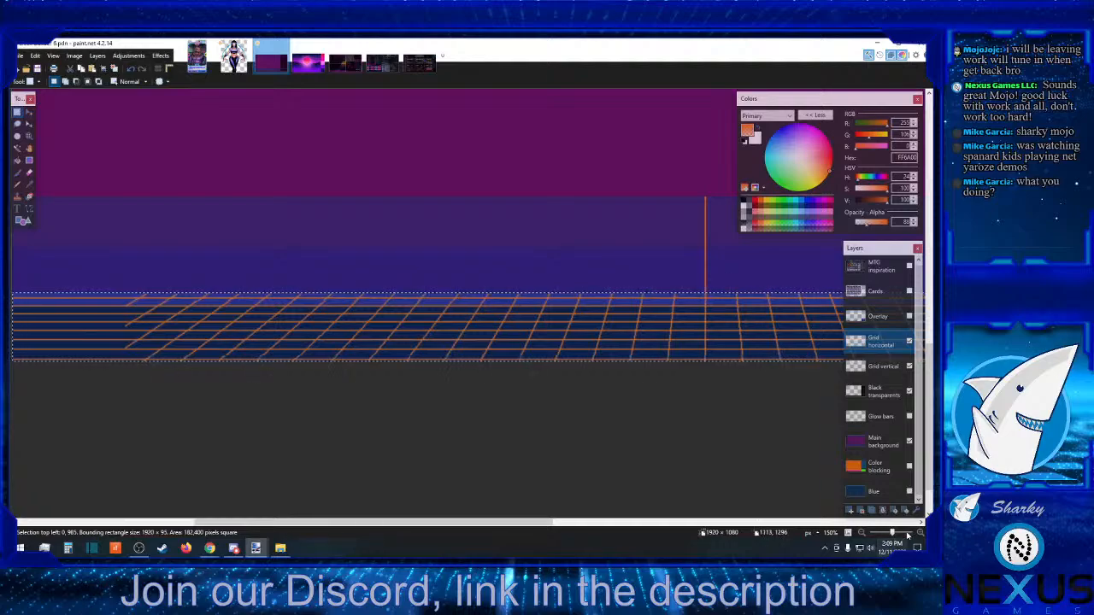
- Examine the selected grid strip at 400% zoom, clear the selection, and bring the extended central line back into view
left_click(920, 534)
left_click(920, 534)
left_click(920, 534)
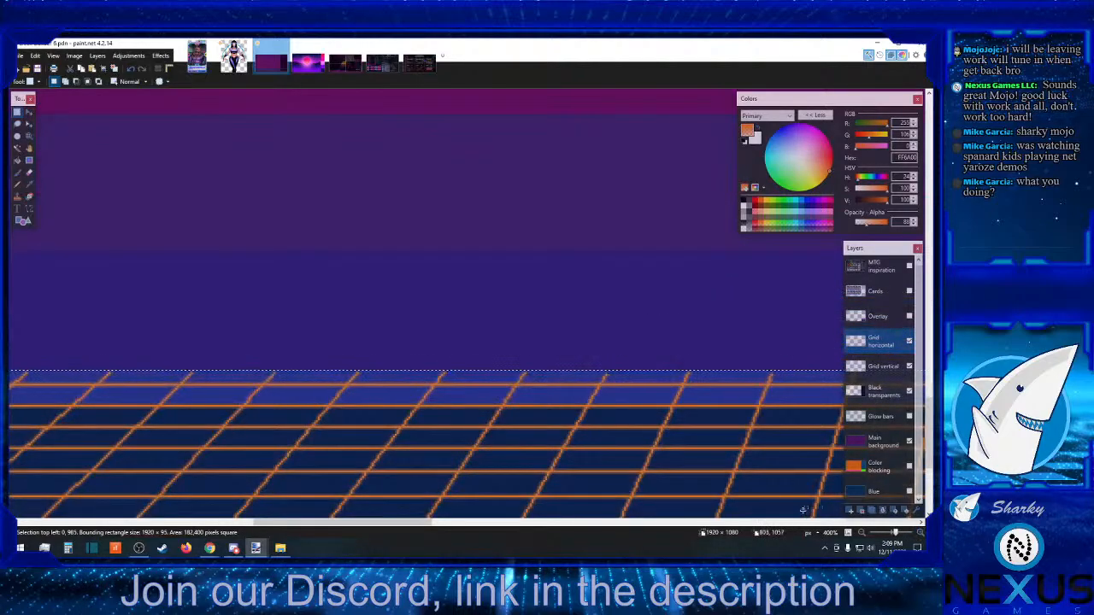
scroll(795, 509, "down", 3)
key("ctrl+d")
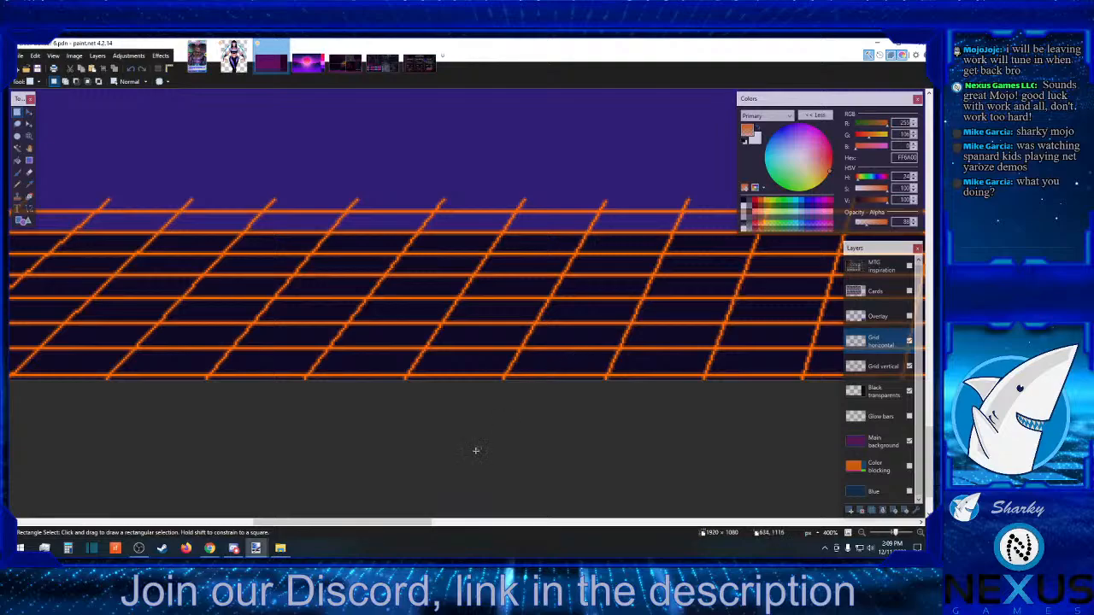
left_click(483, 524)
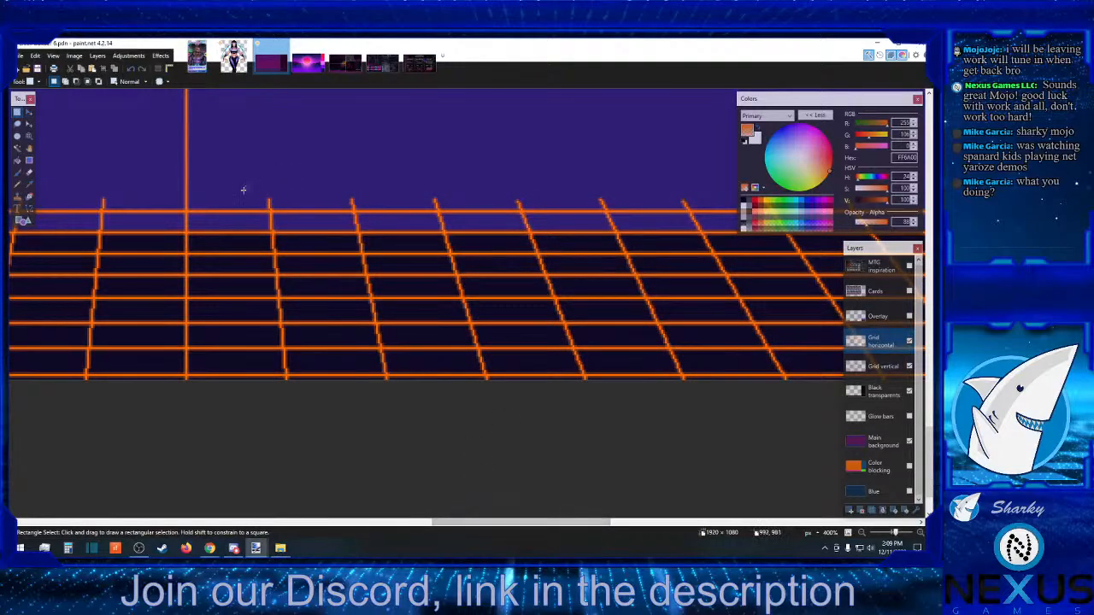
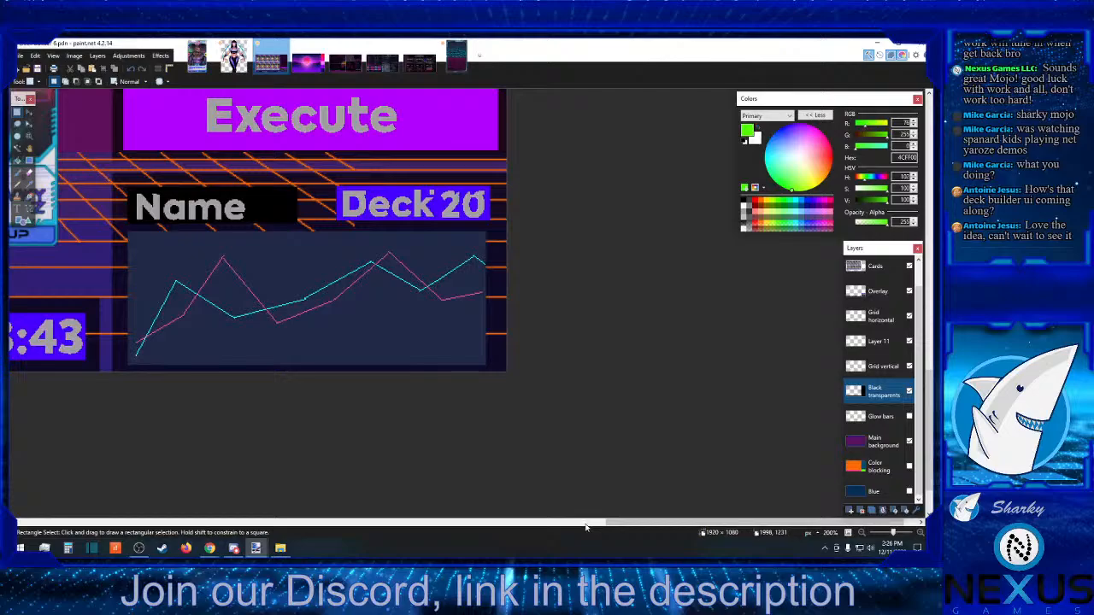
left_click_drag(587, 522, 718, 521)
left_click(863, 533)
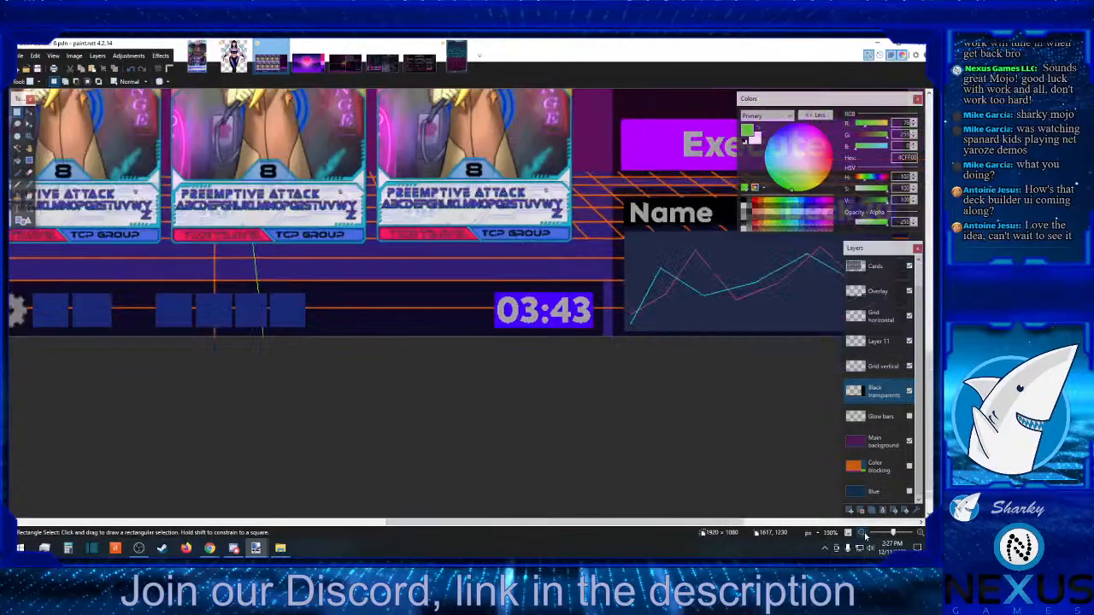
- Hide the Cards, Overlay and Black transparents layers so that only the grid remains over the main background
left_click(864, 533)
left_click(863, 533)
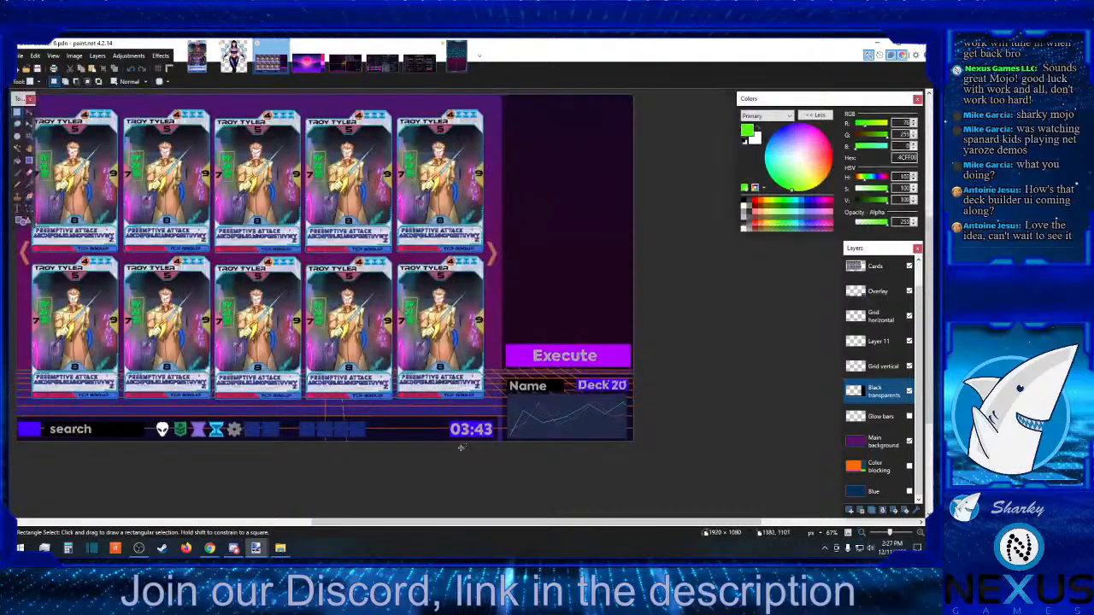
left_click_drag(626, 522, 575, 523)
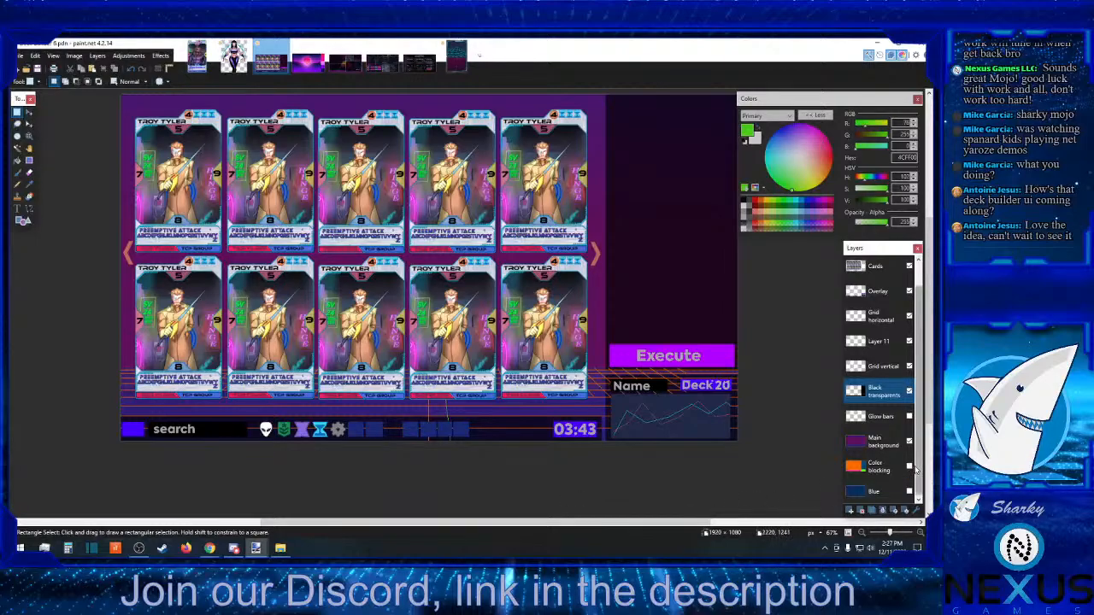
left_click(909, 266)
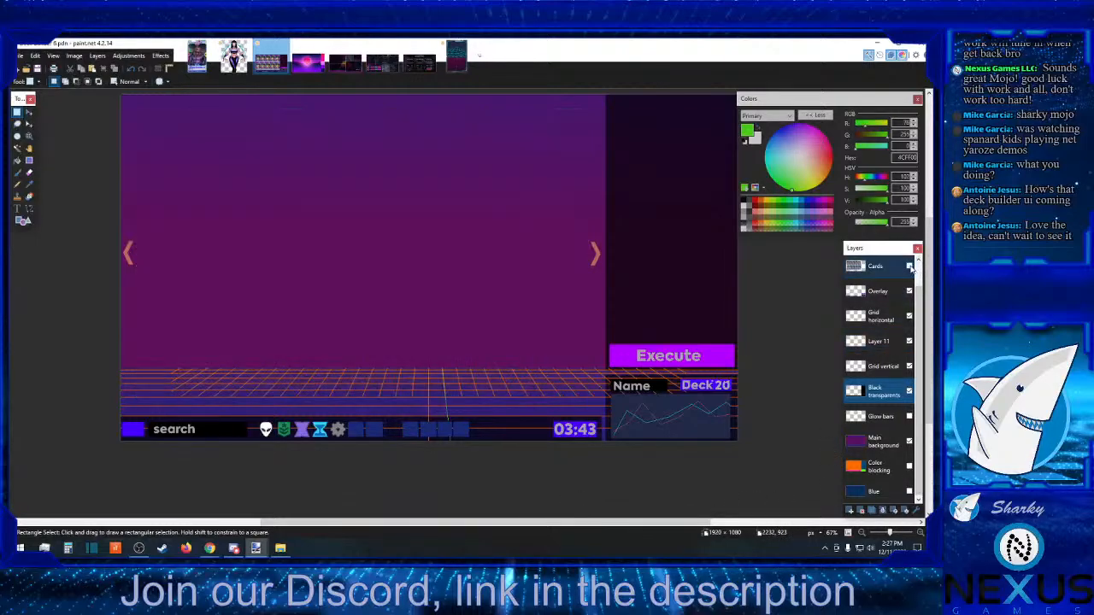
left_click(910, 291)
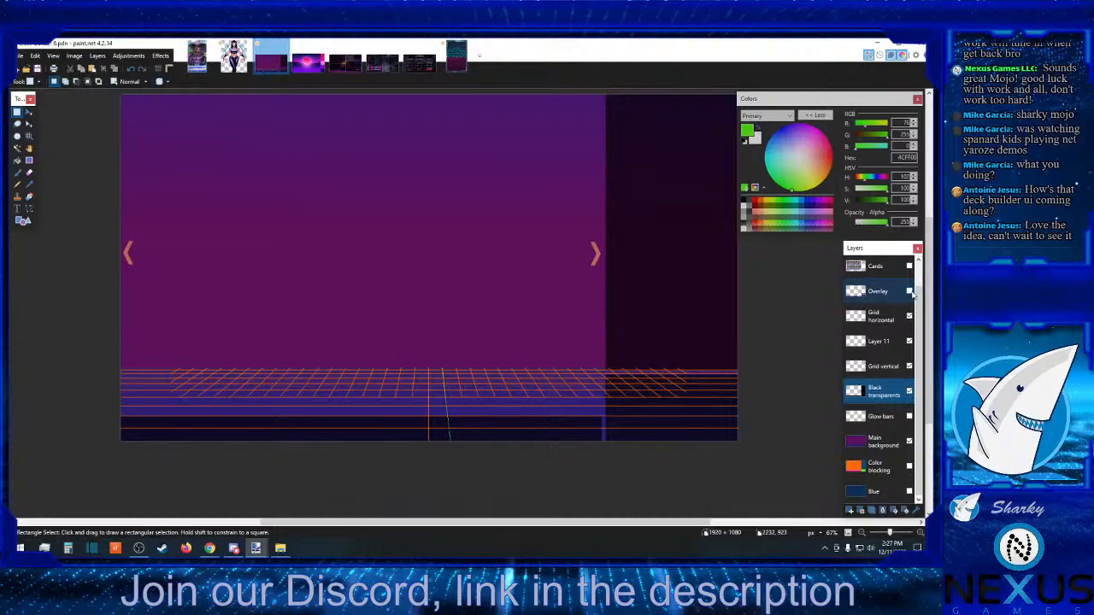
left_click(909, 391)
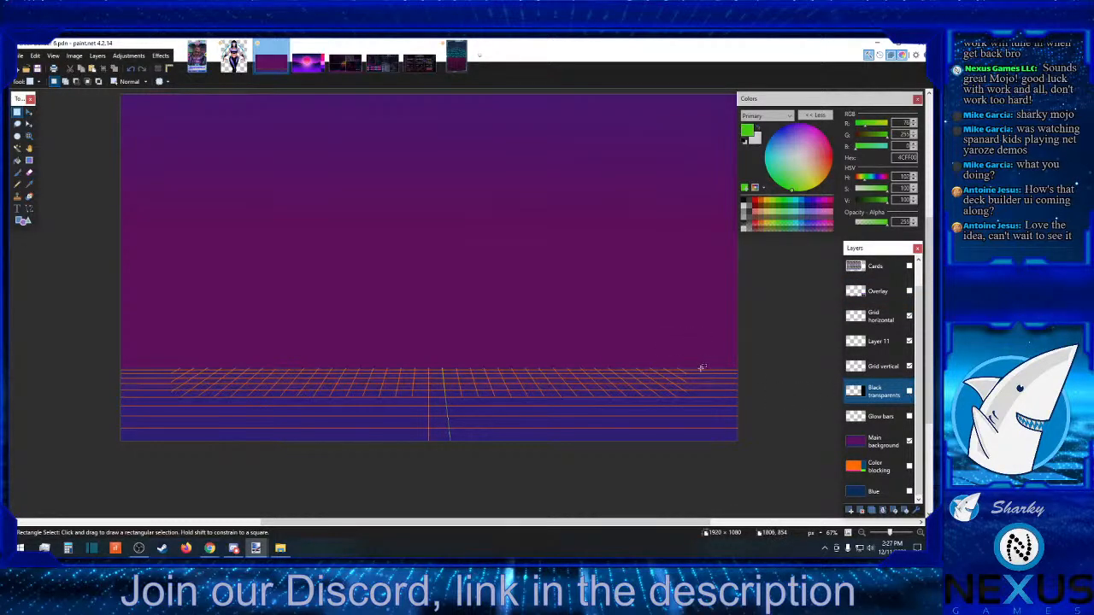
- Delete the green guide line beside the central vertical on Layer 11, using a selection about 78 × 236 pixels
scroll(702, 379, "down", 1)
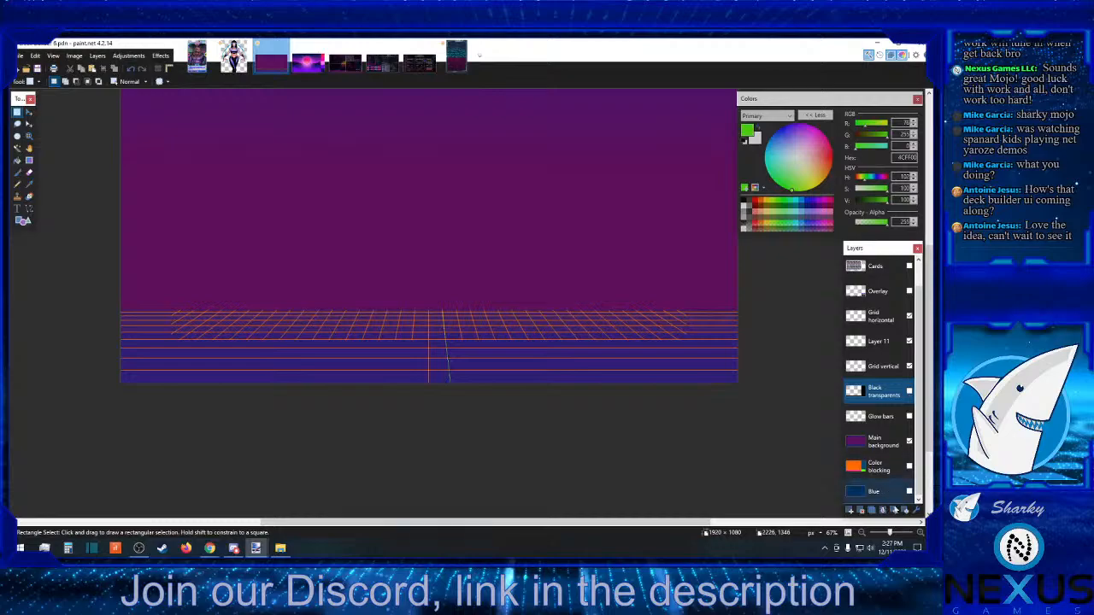
left_click(919, 533)
left_click(919, 532)
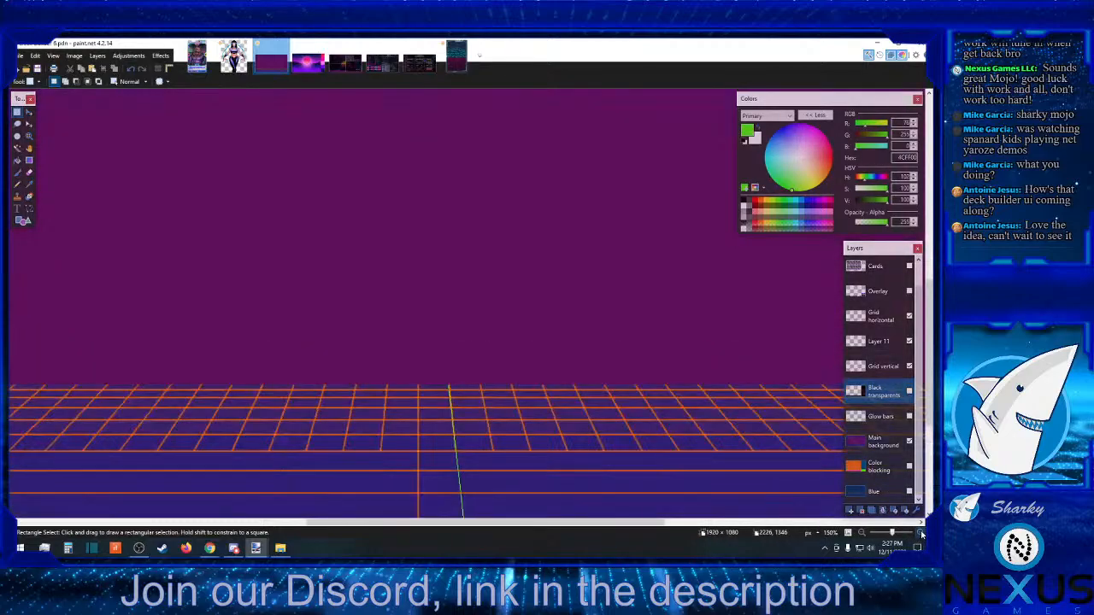
scroll(826, 362, "down", 2)
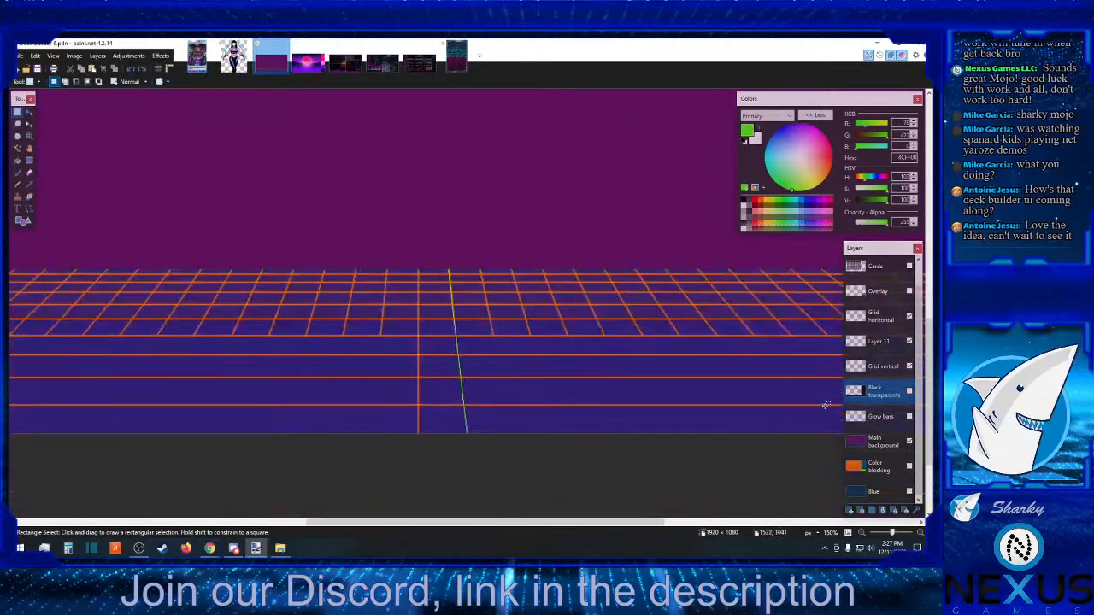
left_click(879, 341)
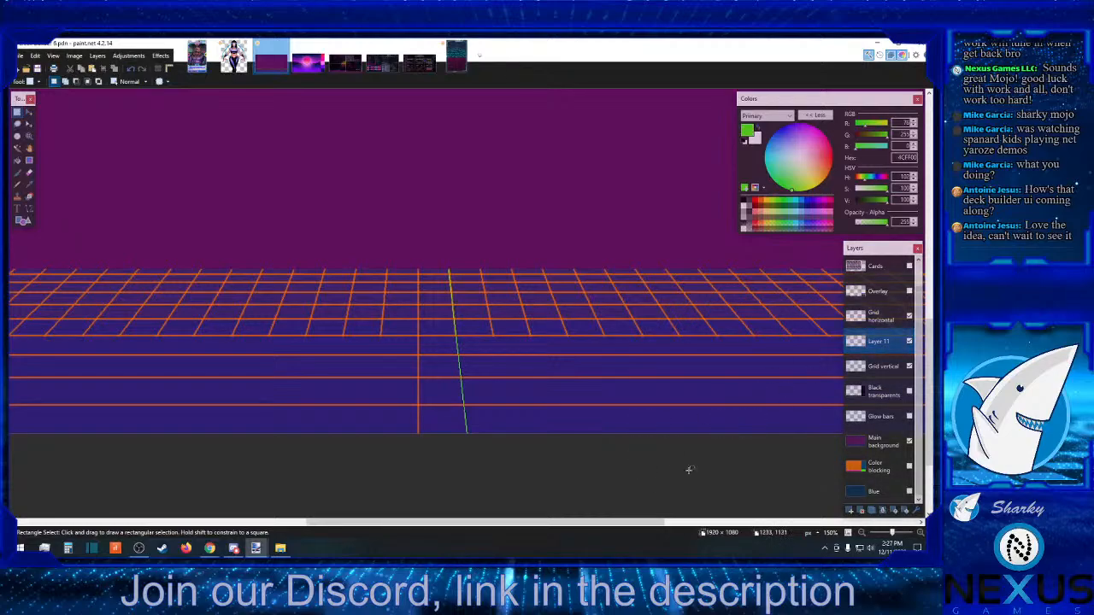
left_click(921, 531)
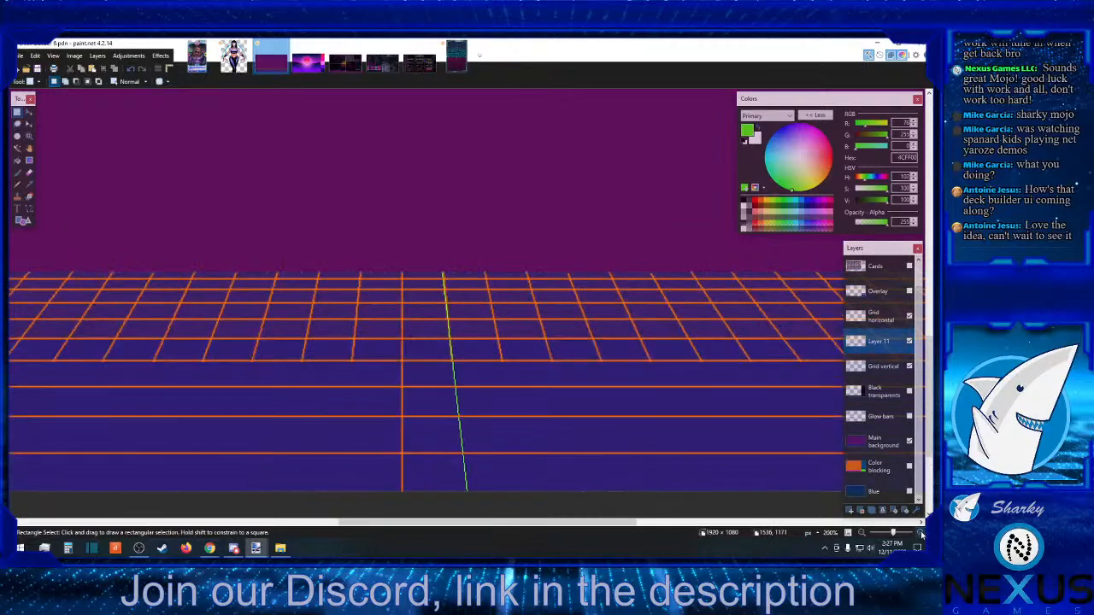
left_click(920, 530)
scroll(518, 432, "down", 4)
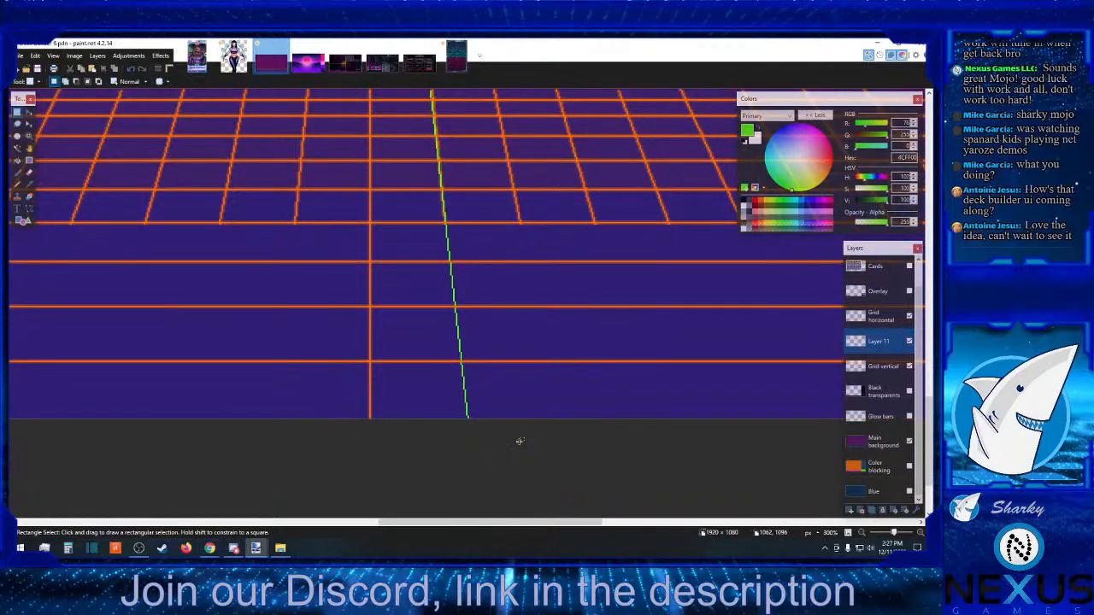
scroll(522, 427, "up", 1)
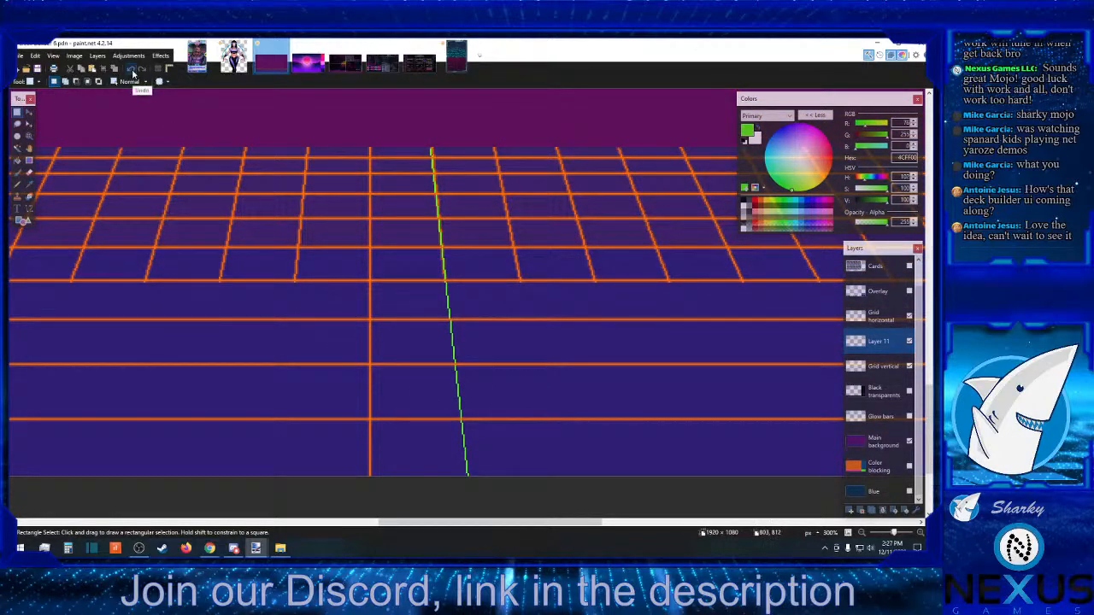
left_click_drag(421, 135, 533, 486)
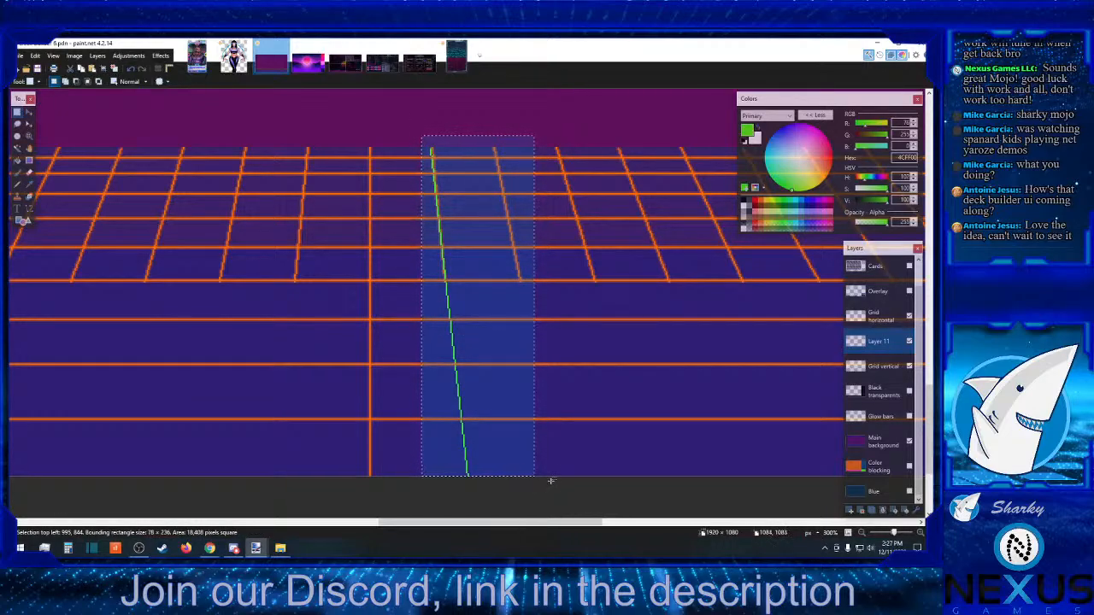
key("Delete")
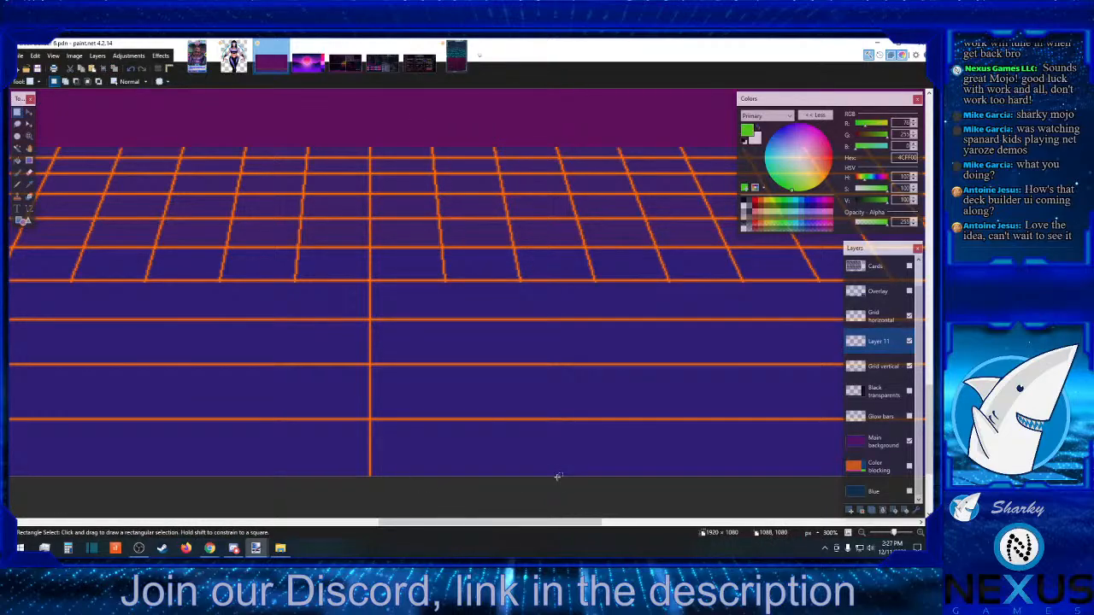
- Trace the first two slanted verticals right of the centre with green 4CFF00 lines about 233 and 232 pixels long, and remove the stray mark
left_click(28, 207)
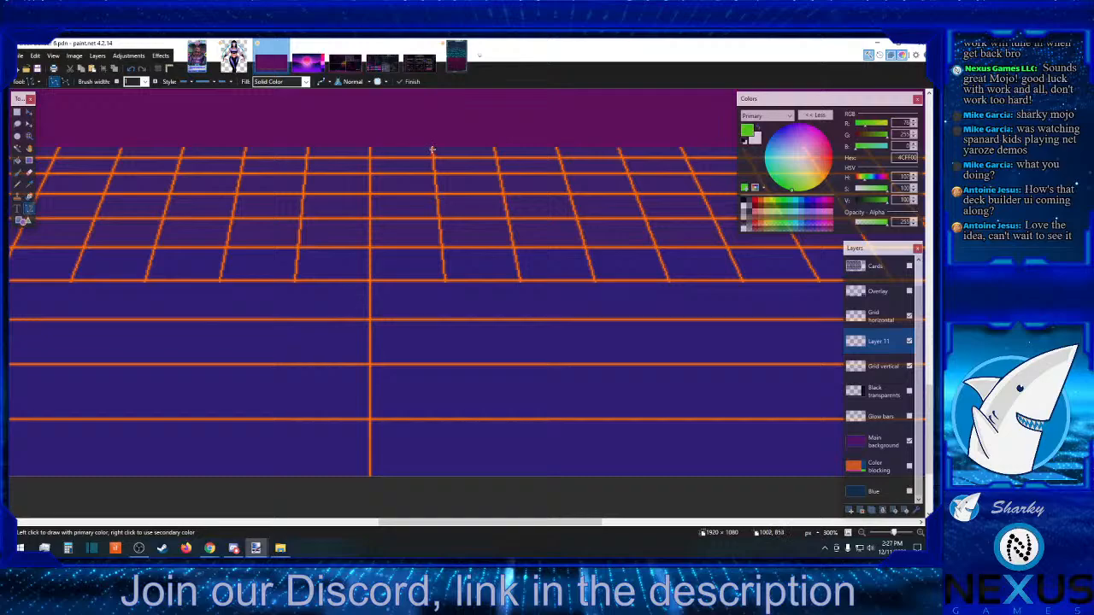
left_click_drag(432, 150, 466, 482)
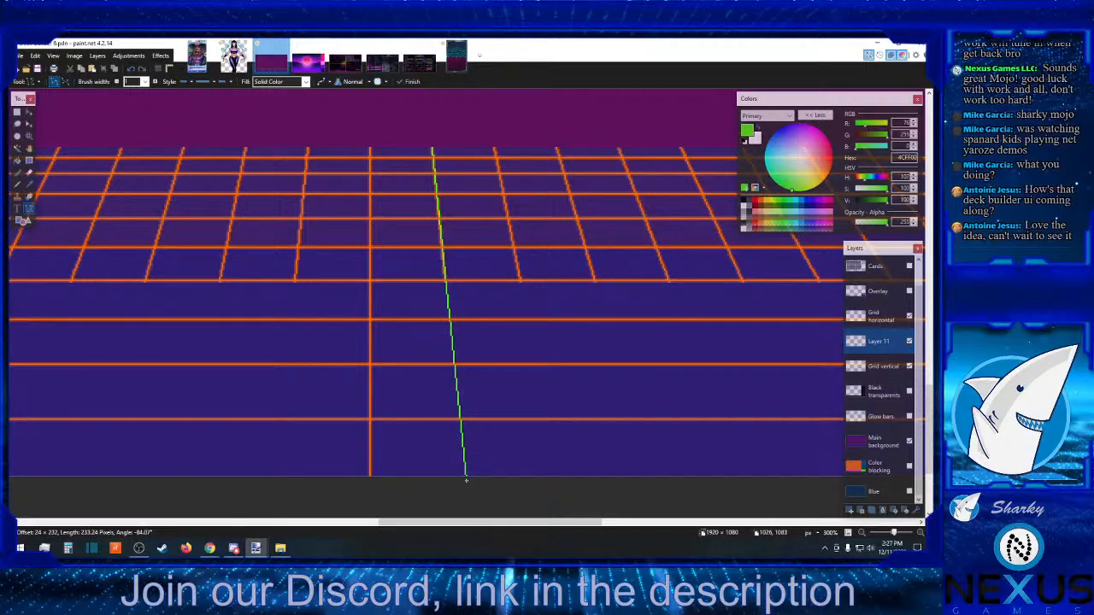
left_click_drag(466, 481, 466, 481)
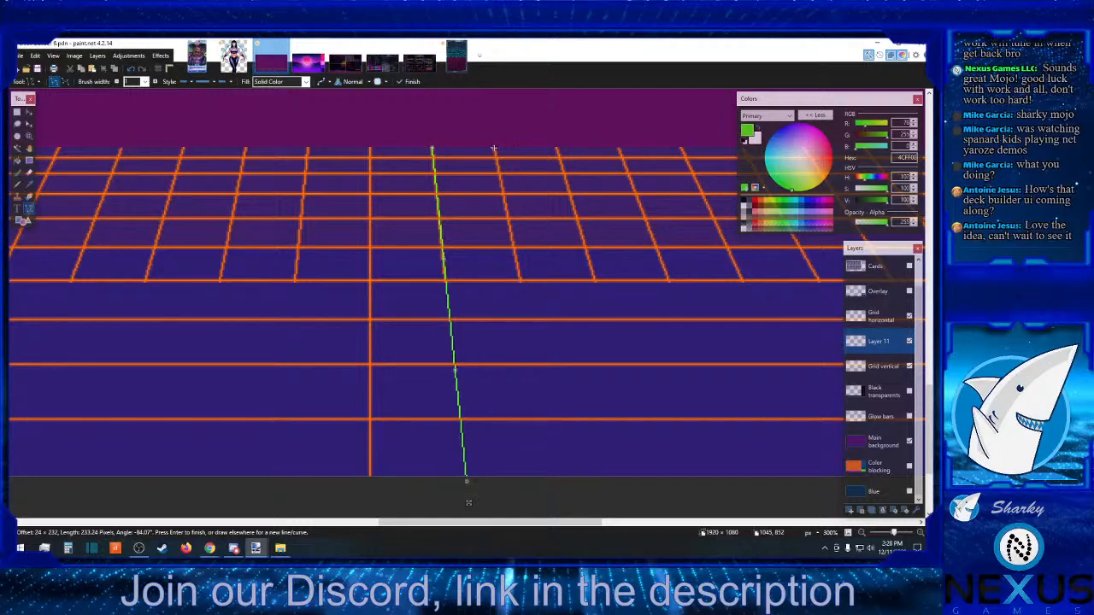
mouse_move(494, 149)
left_mouse_down()
mouse_move(518, 371)
mouse_move(557, 475)
left_mouse_up()
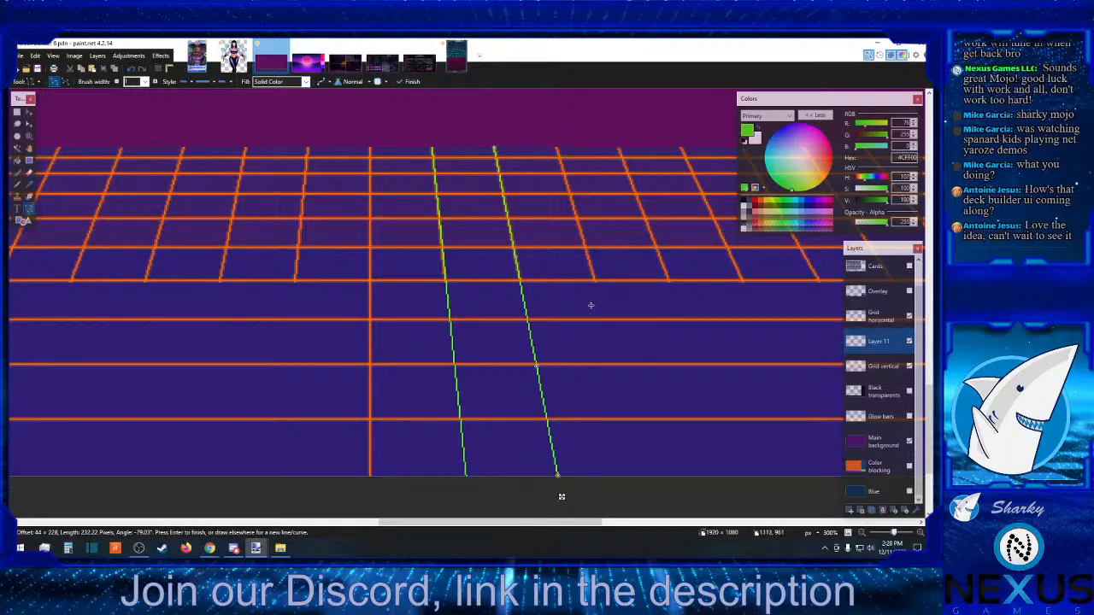
left_click_drag(590, 305, 592, 309)
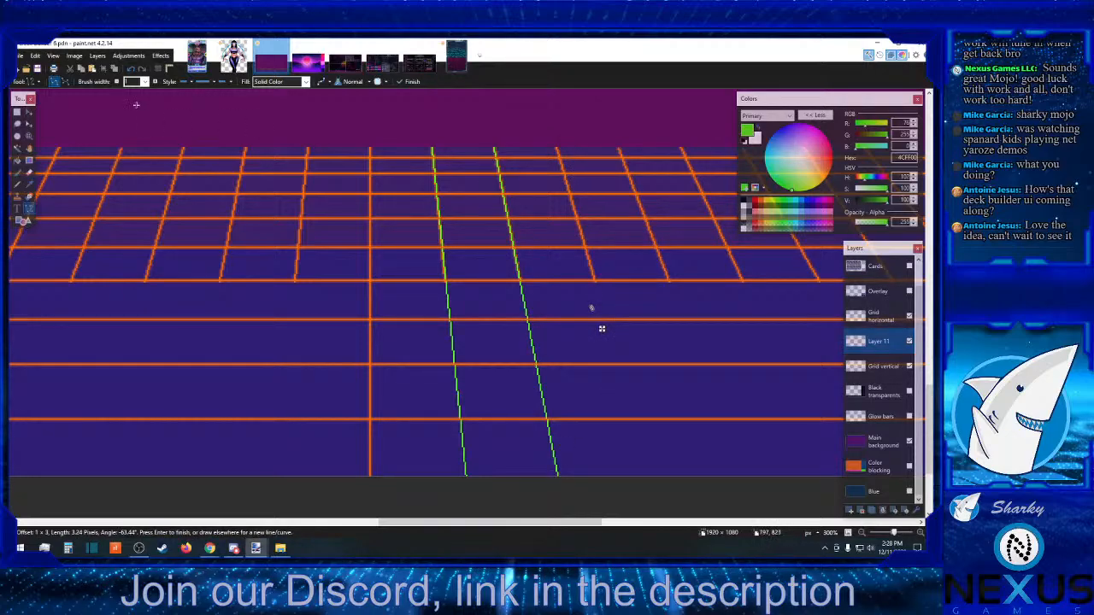
left_click(134, 70)
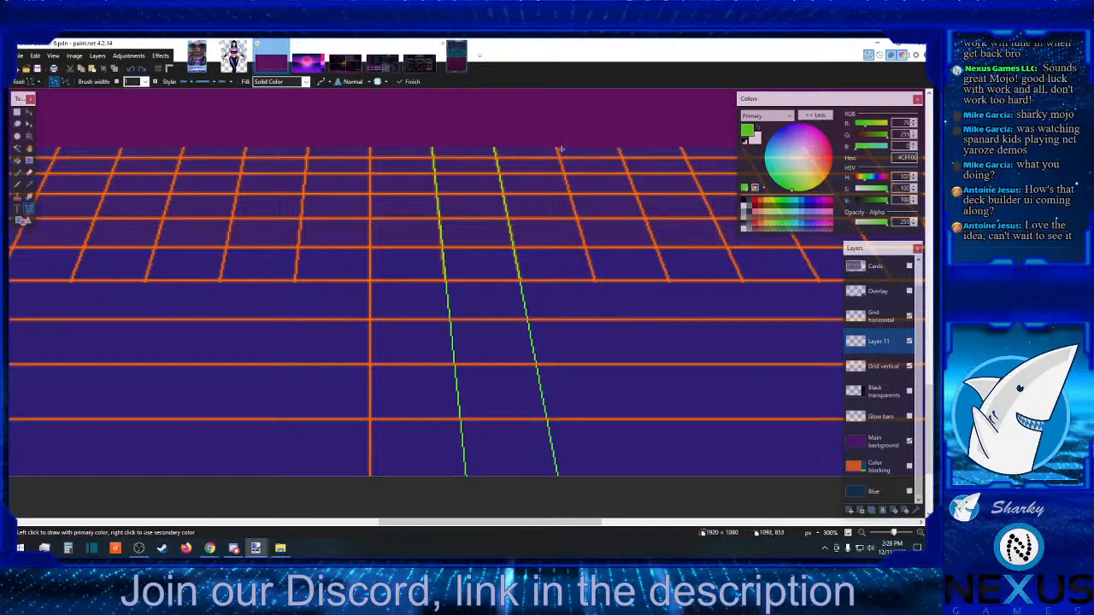
- Trace the third and fourth slanted verticals with green lines about 238 and 246 pixels long, extended to the canvas's lower edge
left_click_drag(557, 149, 652, 472)
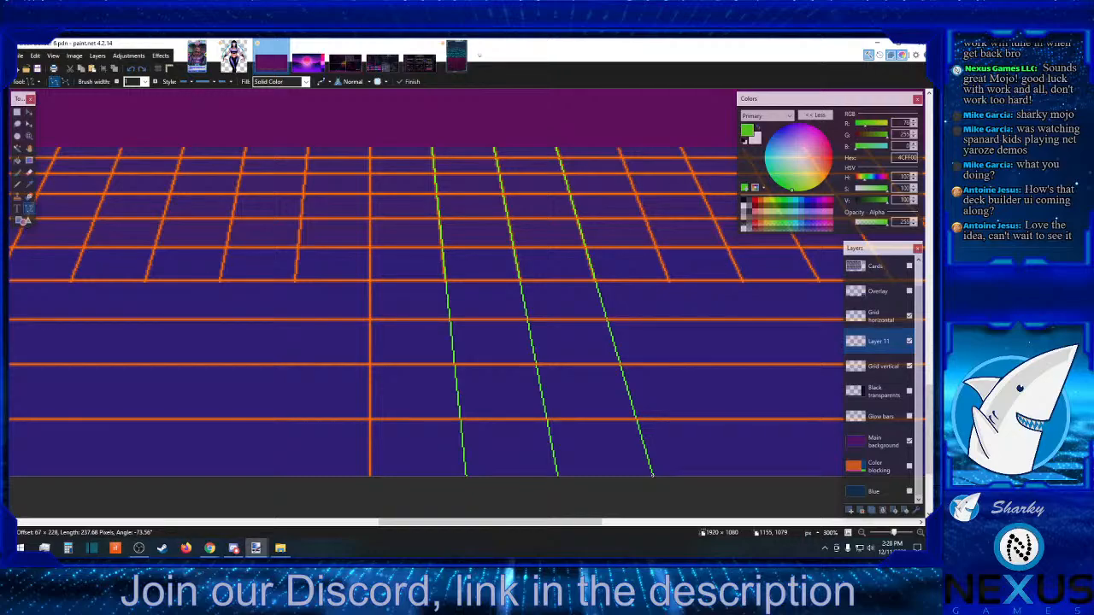
left_click_drag(652, 473, 653, 475)
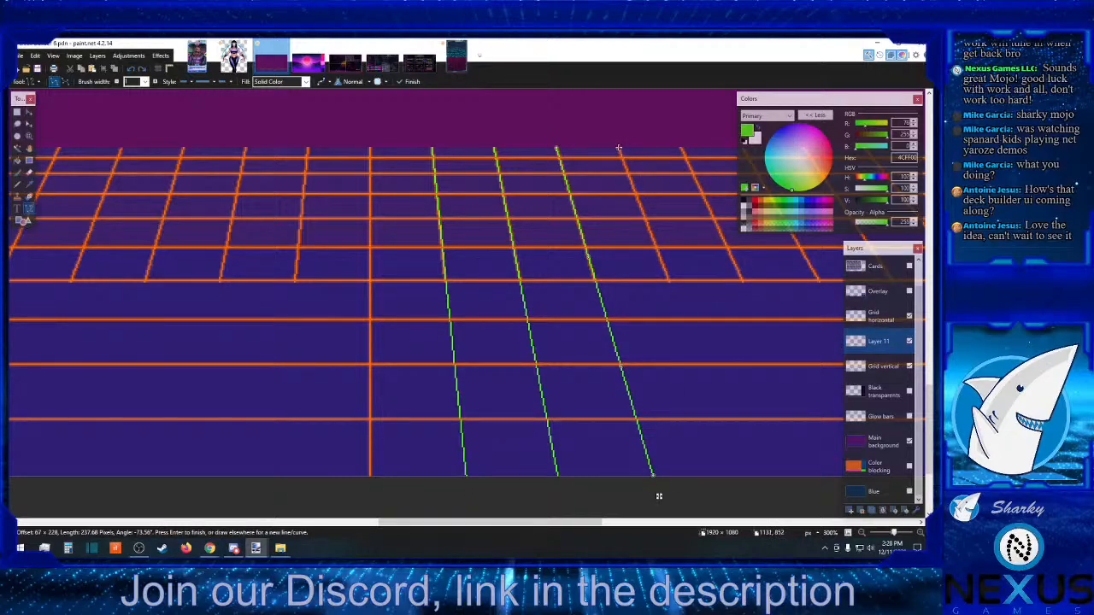
mouse_move(618, 149)
left_mouse_down()
mouse_move(689, 407)
mouse_move(723, 475)
mouse_move(742, 478)
left_mouse_up()
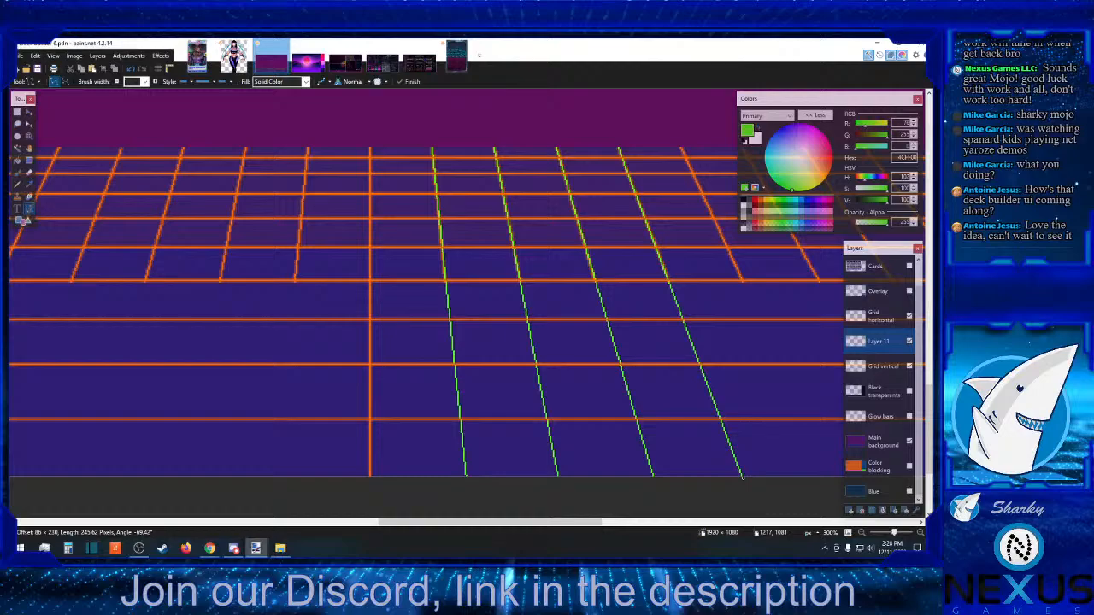
left_click_drag(742, 477, 742, 477)
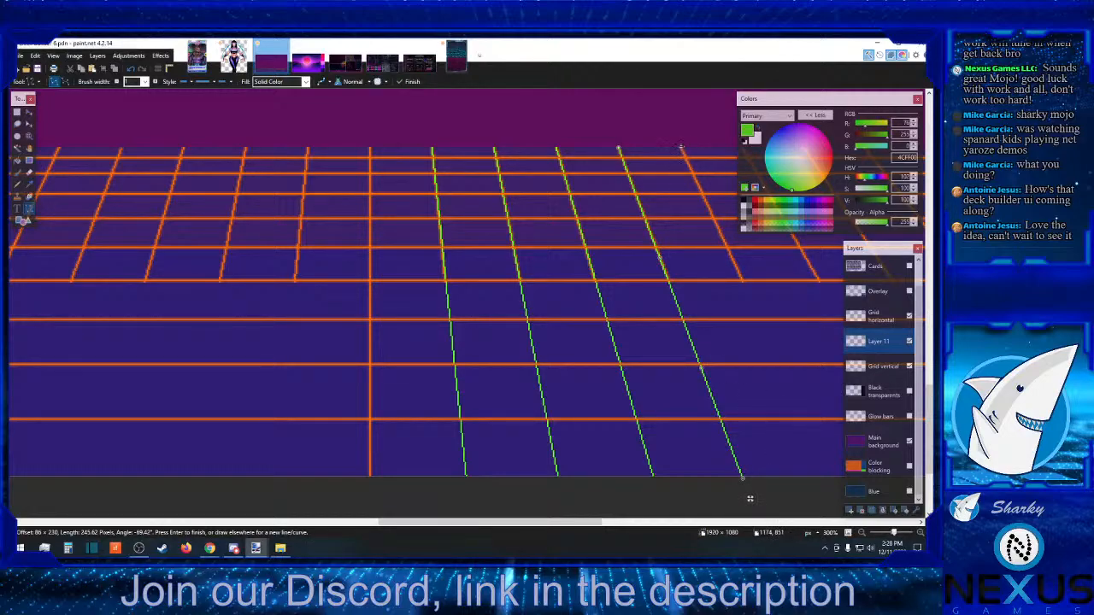
- Trace the fifth and sixth slanted verticals with green lines about 260 and 291 pixels long, reaching past the canvas's lower edge
left_click_drag(681, 147, 737, 276)
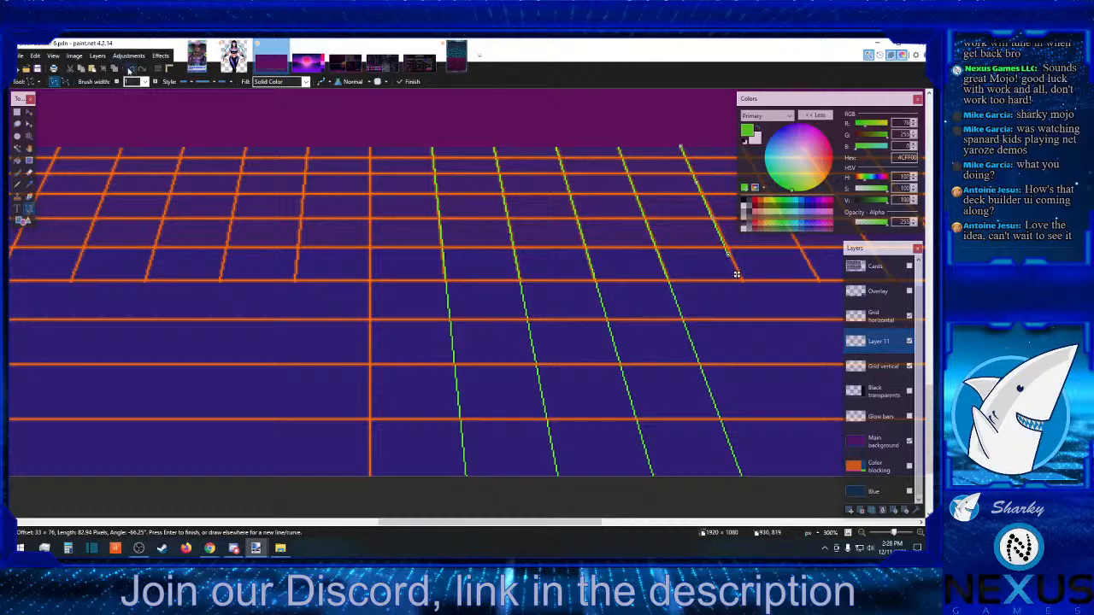
key("Return")
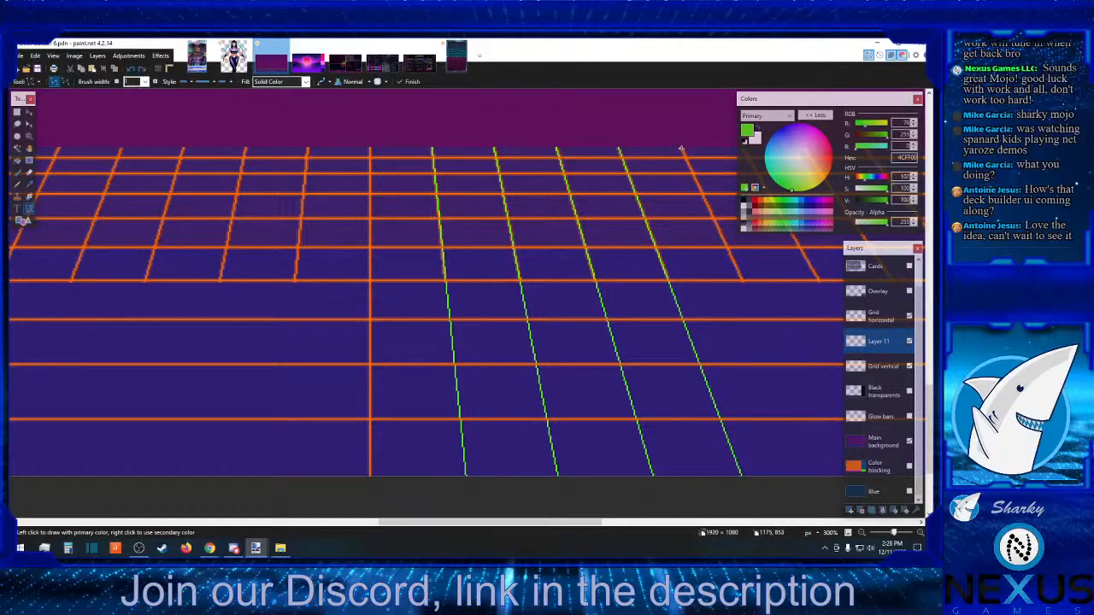
mouse_move(681, 149)
left_mouse_down()
mouse_move(759, 351)
mouse_move(791, 393)
mouse_move(823, 480)
mouse_move(839, 487)
left_mouse_up()
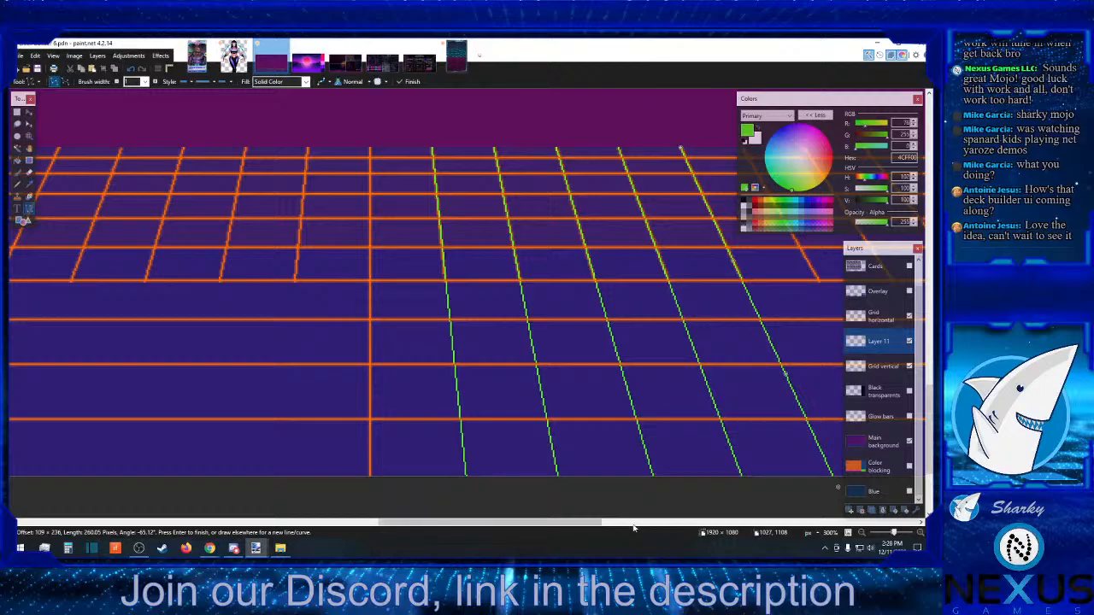
scroll(428, 526, "right", 5)
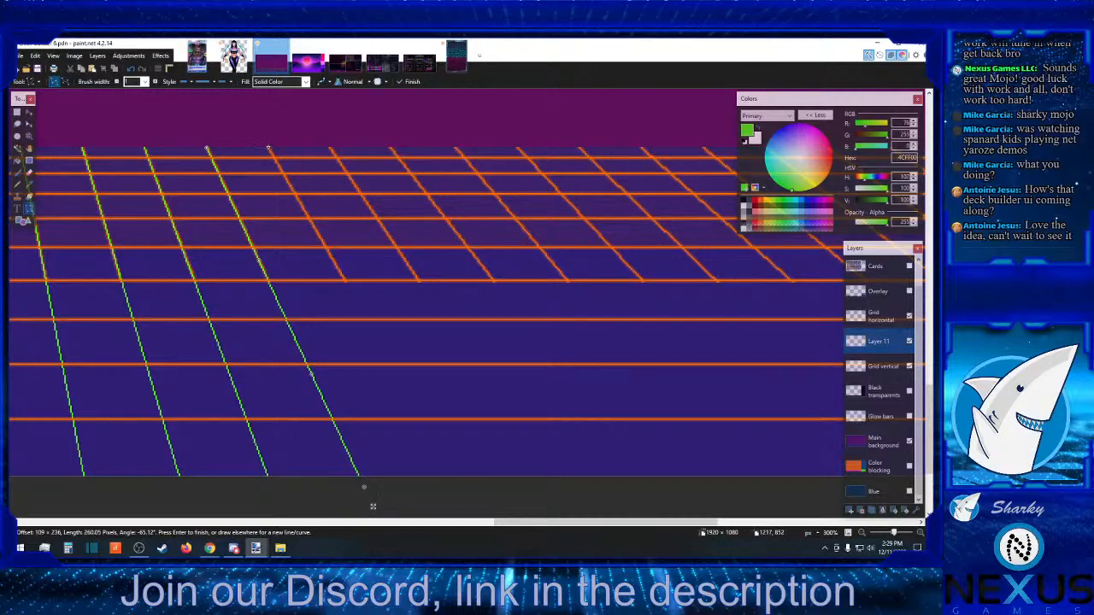
left_click_drag(372, 506, 476, 512)
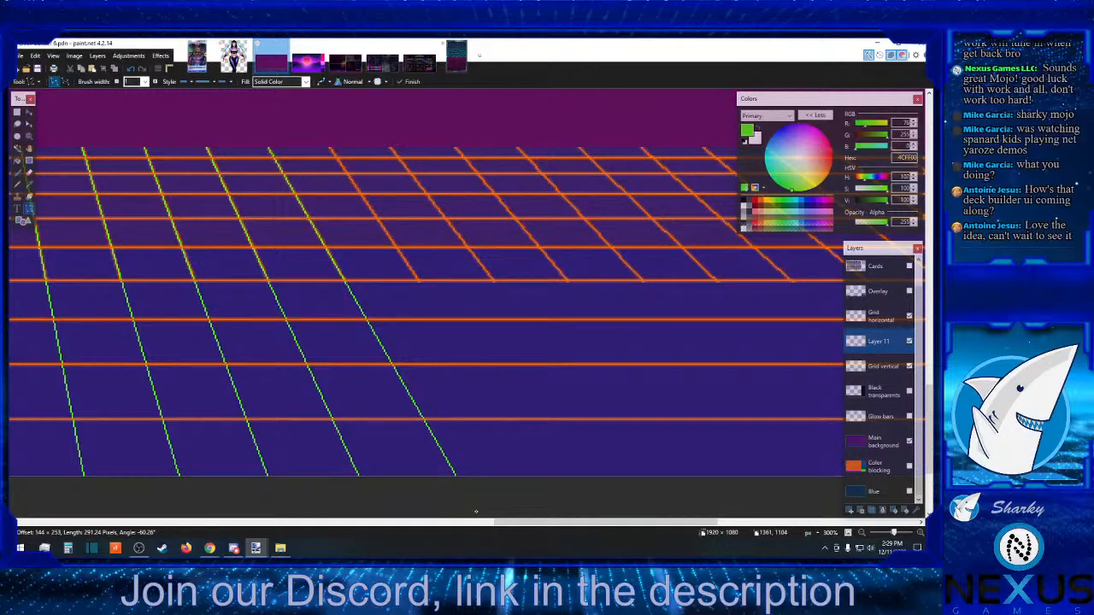
left_click_drag(476, 512, 475, 512)
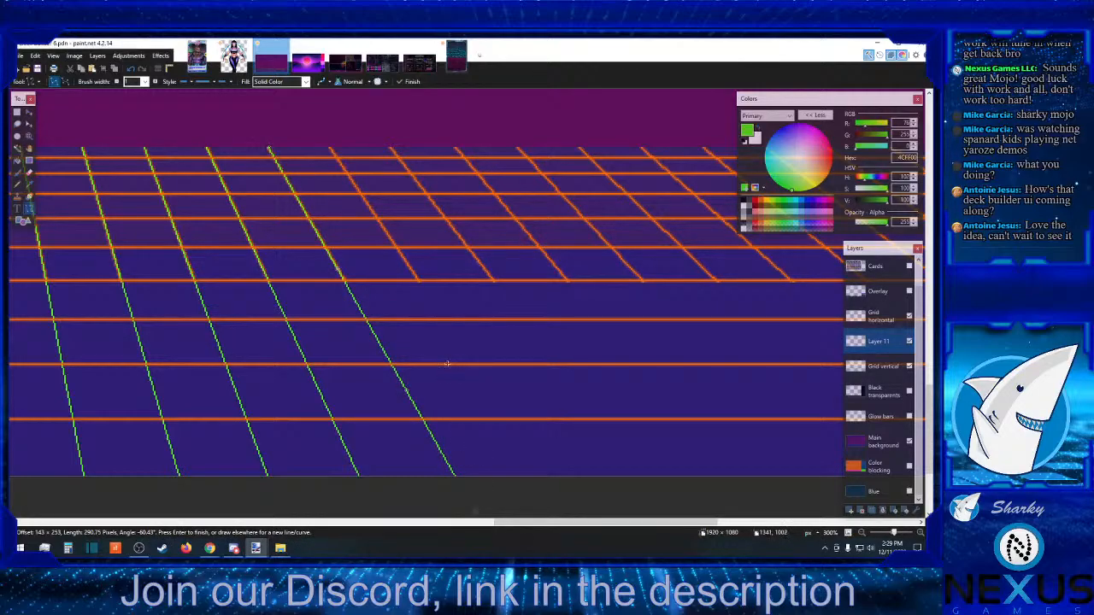
key("Return")
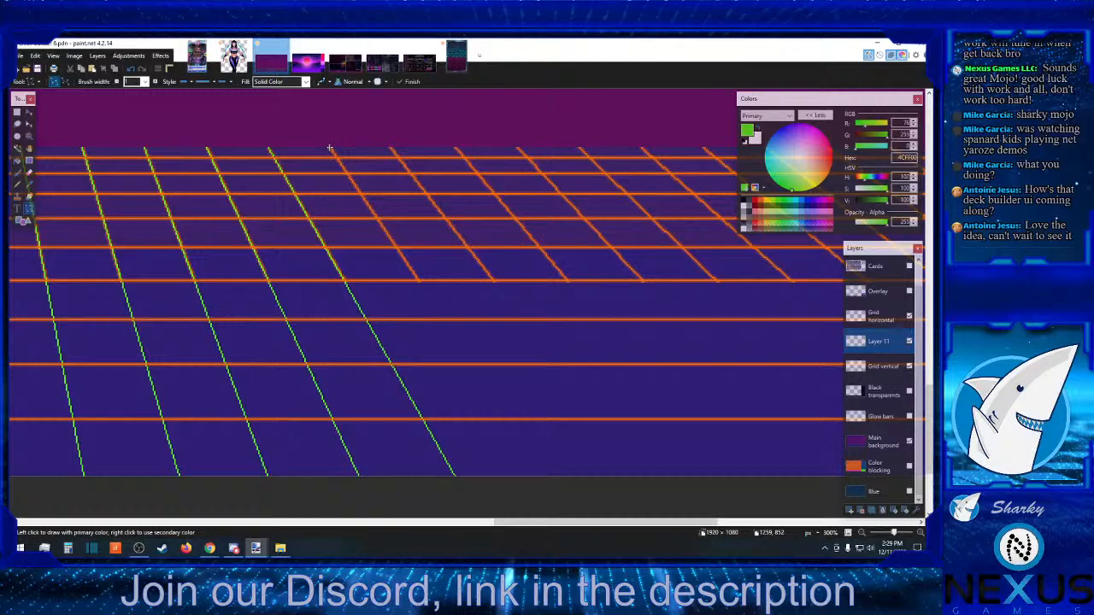
- Trace the seventh, eighth and ninth slanted verticals with green lines about 296, 312 and 316 pixels long, past the canvas's lower edge
mouse_move(329, 148)
left_mouse_down()
mouse_move(539, 504)
mouse_move(566, 502)
left_mouse_up()
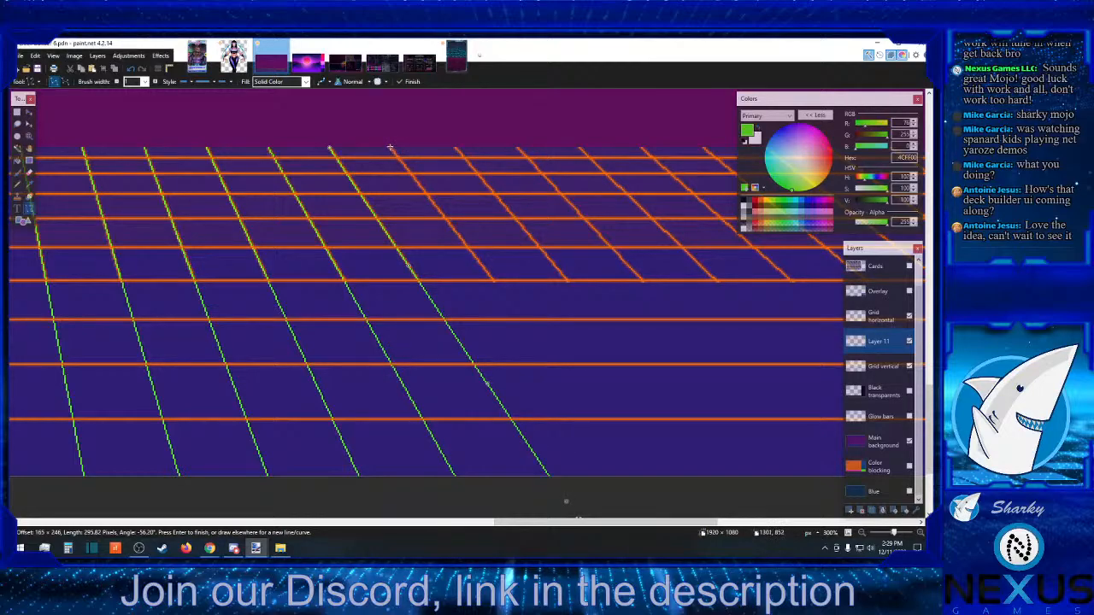
mouse_move(390, 148)
left_mouse_down()
mouse_move(552, 408)
mouse_move(603, 420)
mouse_move(666, 502)
left_mouse_up()
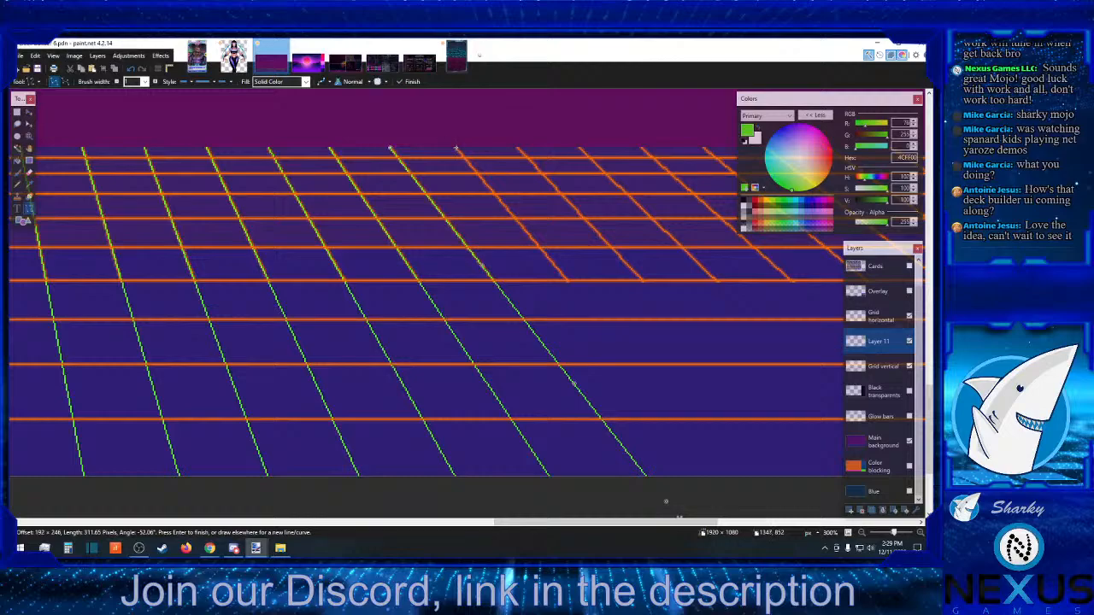
mouse_move(456, 148)
left_mouse_down()
mouse_move(726, 440)
mouse_move(763, 489)
mouse_move(749, 494)
left_mouse_up()
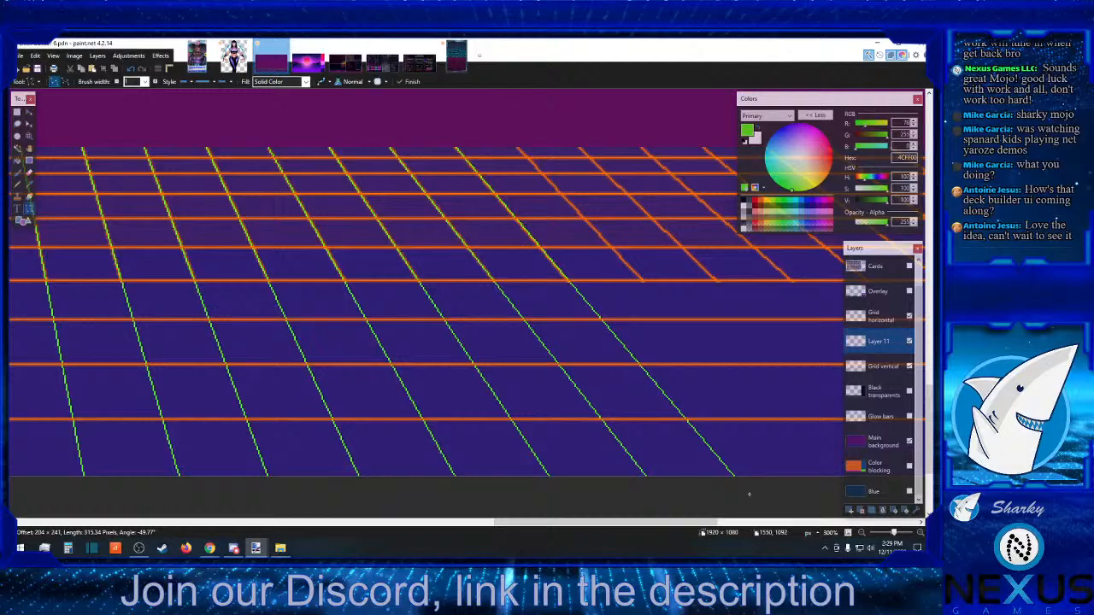
left_click_drag(750, 494, 751, 494)
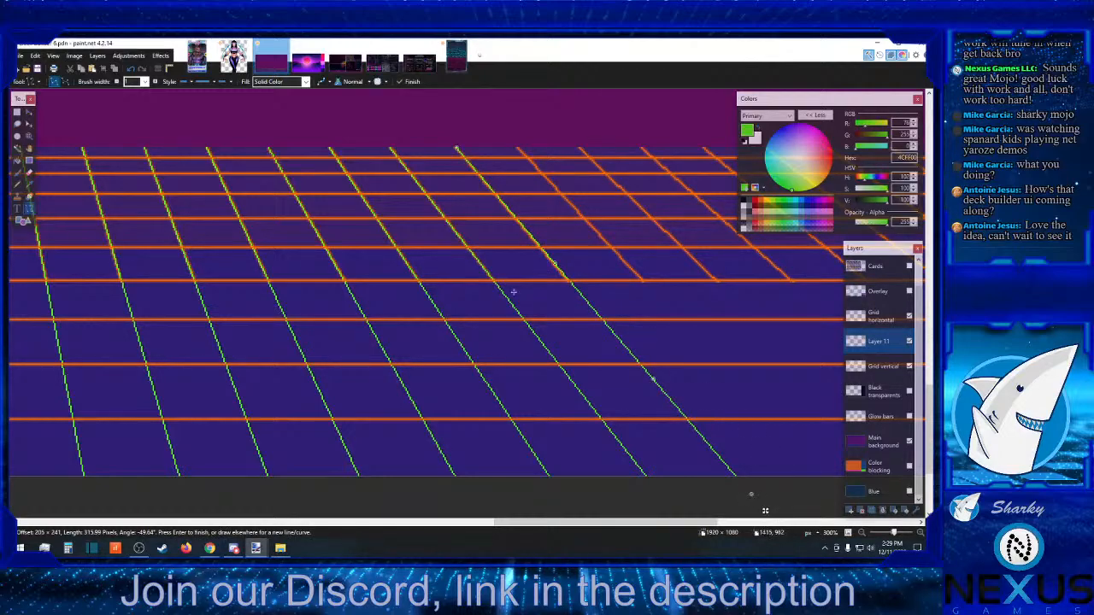
- Redraw the ninth slanted vertical's green line about 303 pixels long, and trace the tenth with one about 317 pixels long
left_click(133, 69)
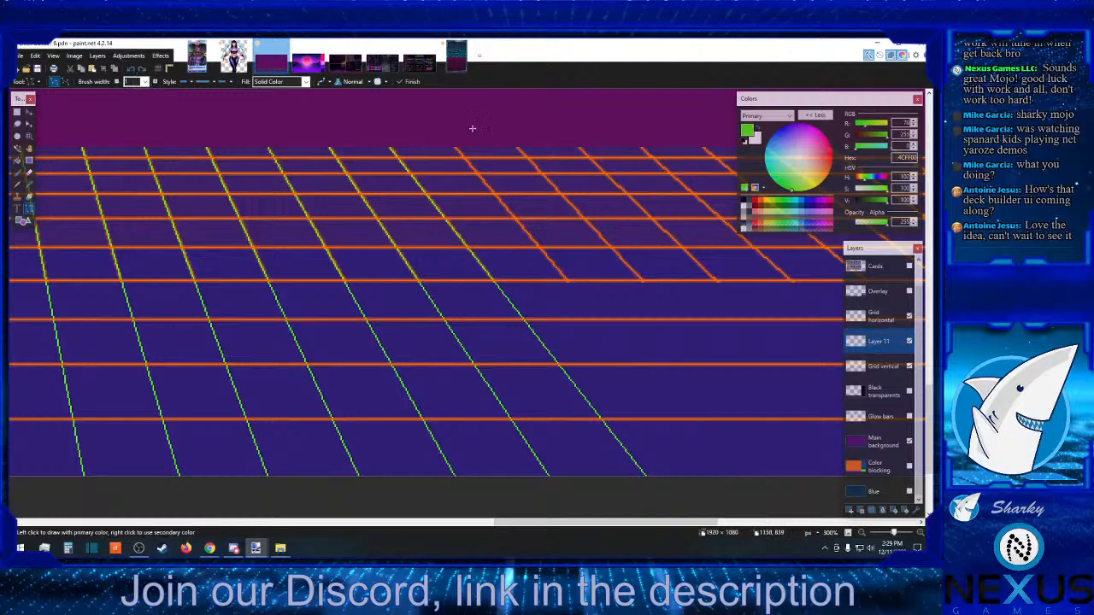
mouse_move(454, 147)
left_mouse_down()
mouse_move(571, 294)
mouse_move(687, 371)
mouse_move(736, 480)
left_mouse_up()
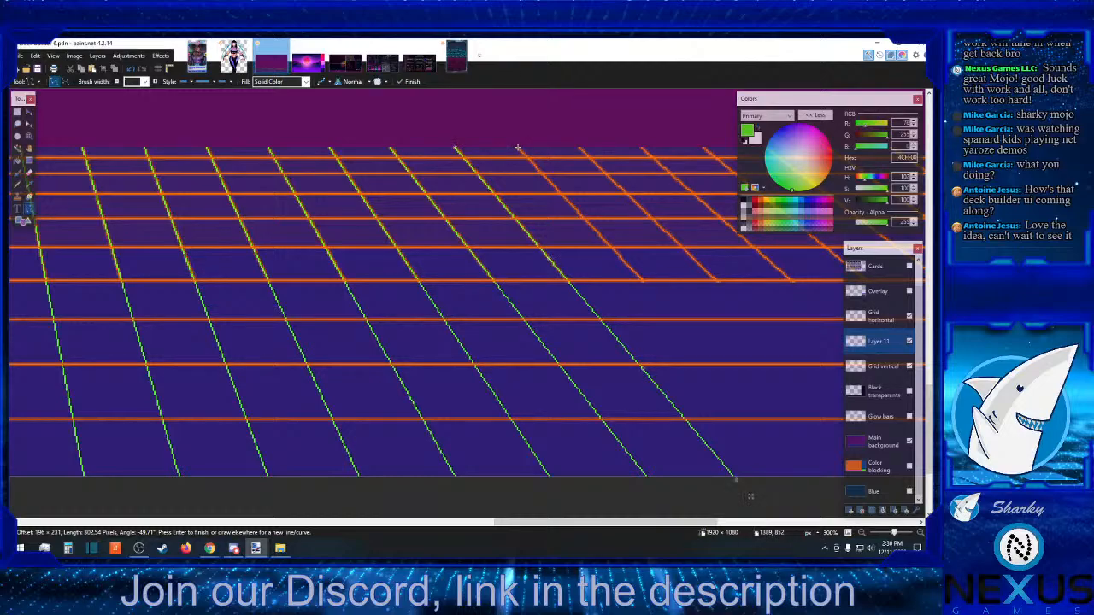
mouse_move(517, 149)
left_mouse_down()
mouse_move(769, 432)
mouse_move(831, 481)
left_mouse_up()
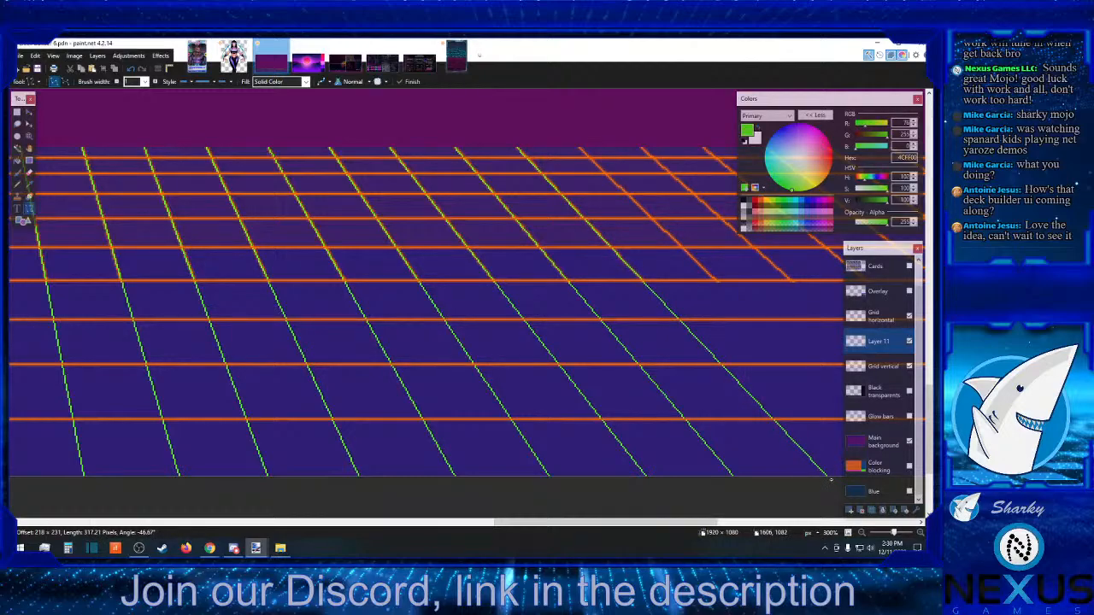
left_click_drag(831, 481, 832, 484)
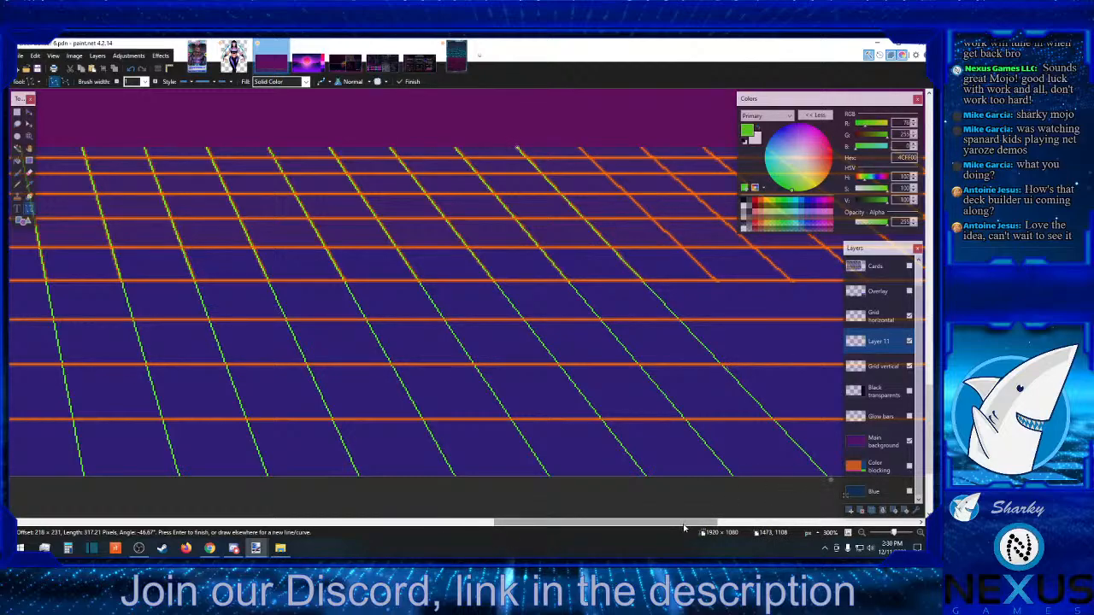
- Trace the eleventh, twelfth and thirteenth slanted verticals with green lines past the canvas's lower edge, the eleventh about 343 and the thirteenth about 375 pixels long
left_click_drag(684, 528, 774, 528)
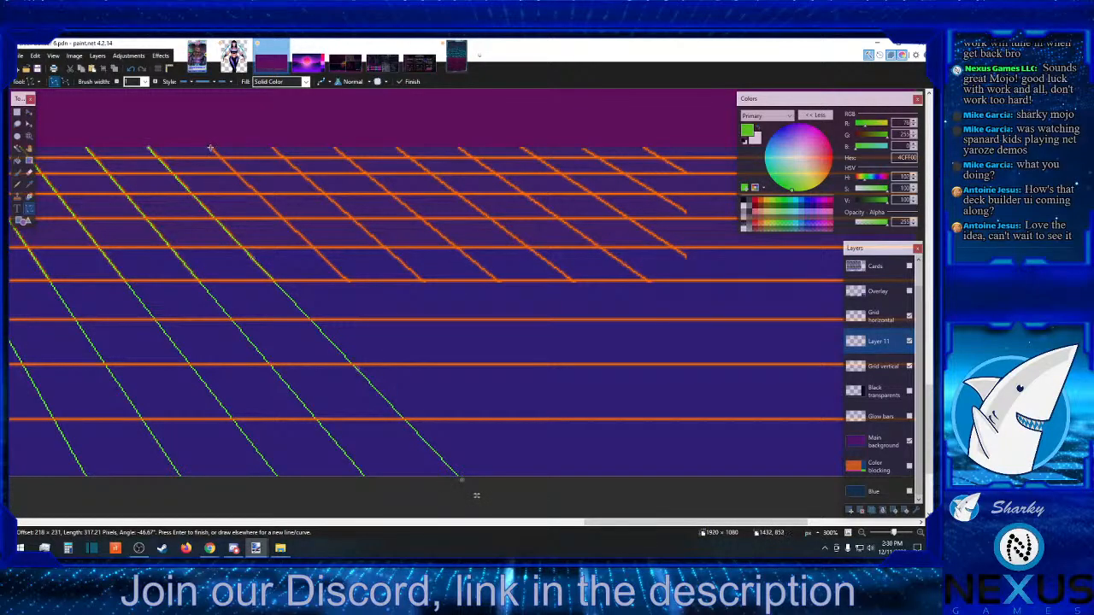
mouse_move(210, 149)
left_mouse_down()
mouse_move(481, 435)
mouse_move(565, 492)
left_mouse_up()
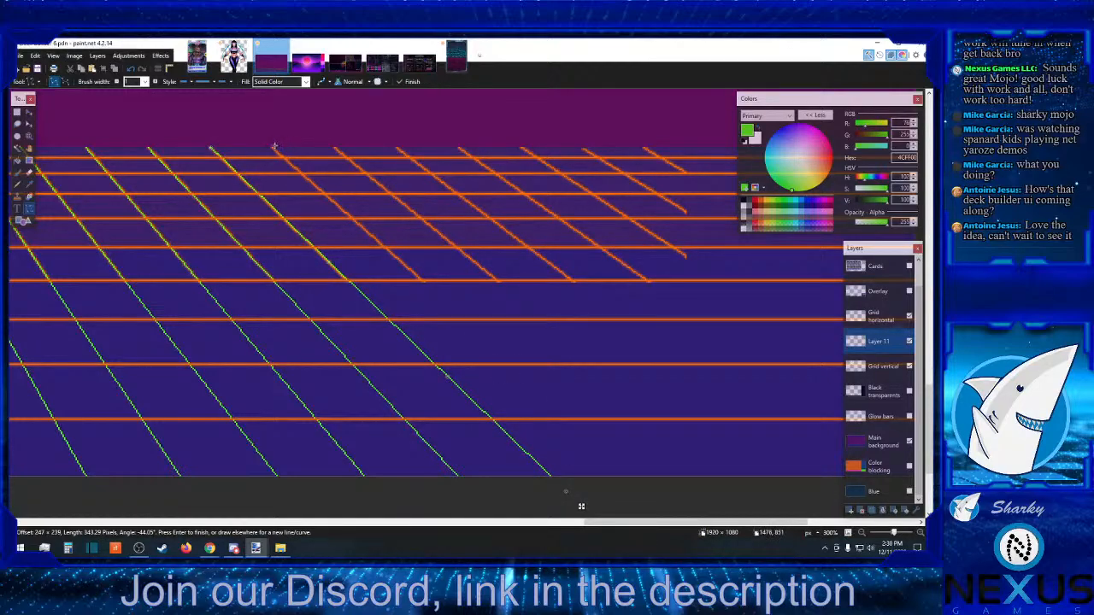
mouse_move(273, 148)
left_mouse_down()
mouse_move(606, 447)
mouse_move(651, 509)
mouse_move(696, 530)
left_mouse_up()
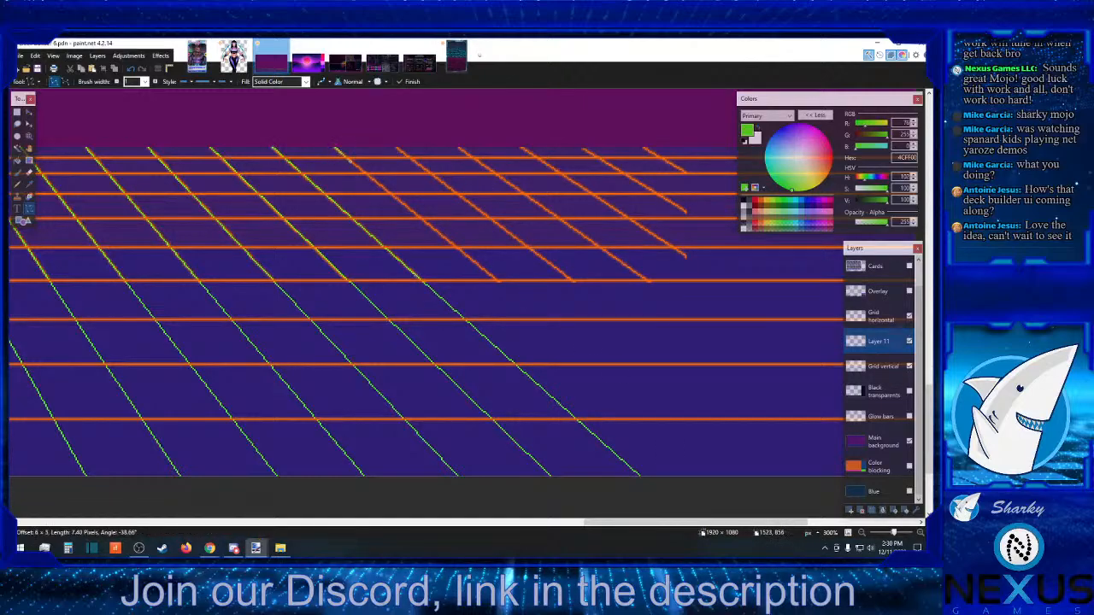
left_click_drag(334, 148, 751, 490)
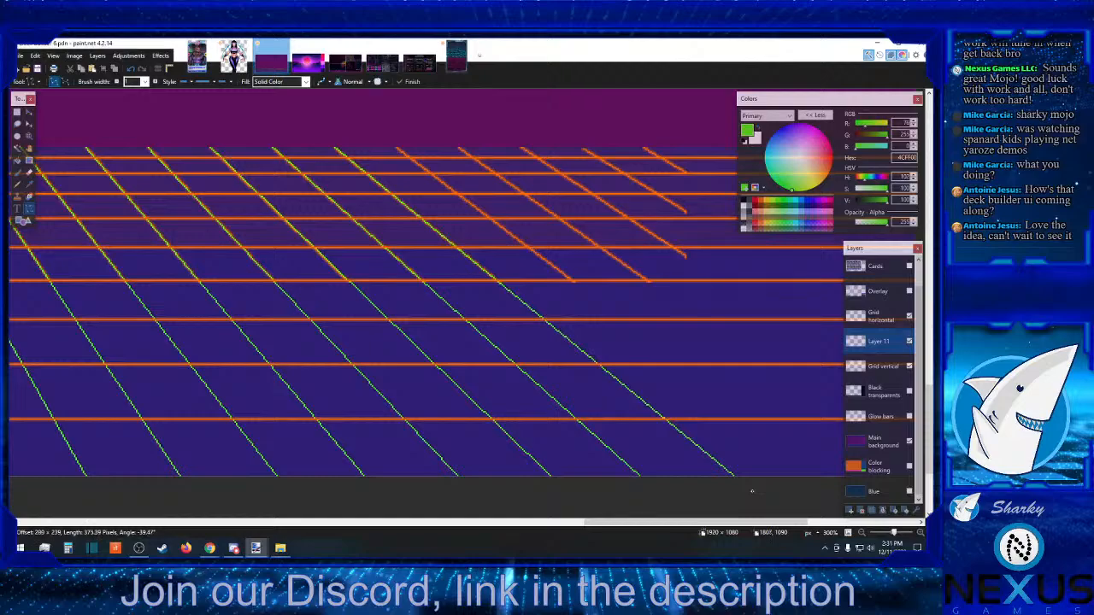
left_click_drag(753, 495, 753, 495)
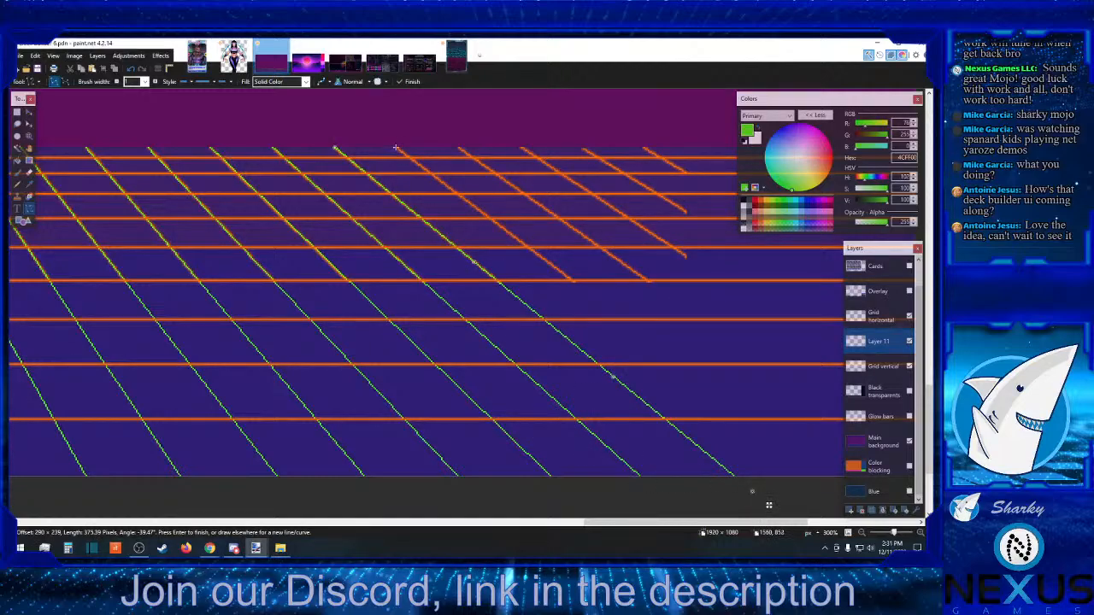
- Trace the fourteenth and fifteenth slanted verticals with green lines about 388 and 439 pixels long, reaching beyond the canvas
mouse_move(396, 147)
left_mouse_down()
mouse_move(517, 242)
mouse_move(632, 308)
mouse_move(842, 487)
left_mouse_up()
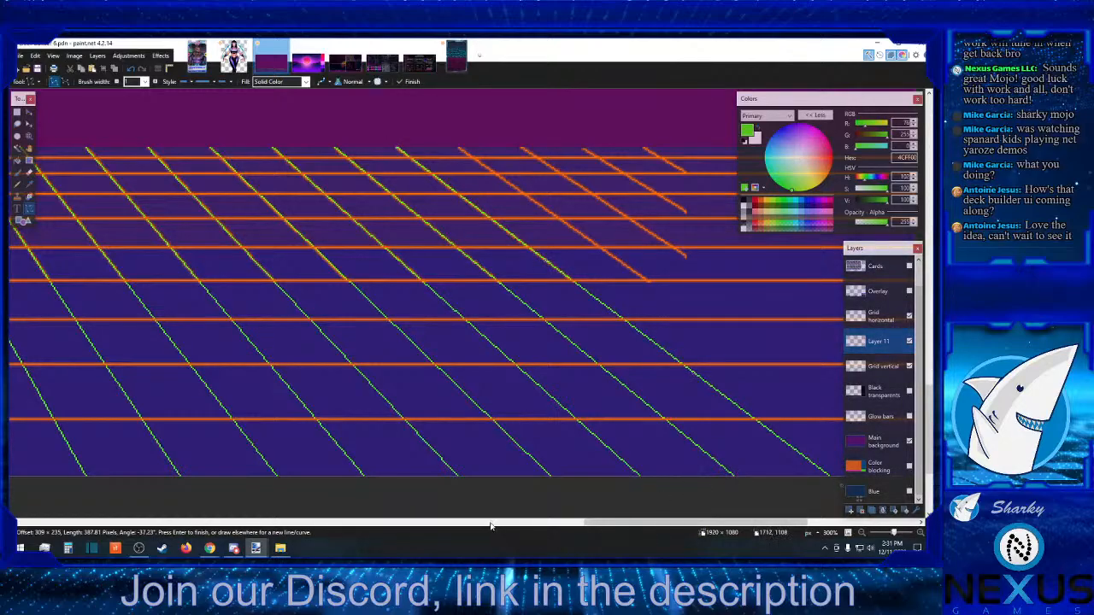
left_click(460, 526)
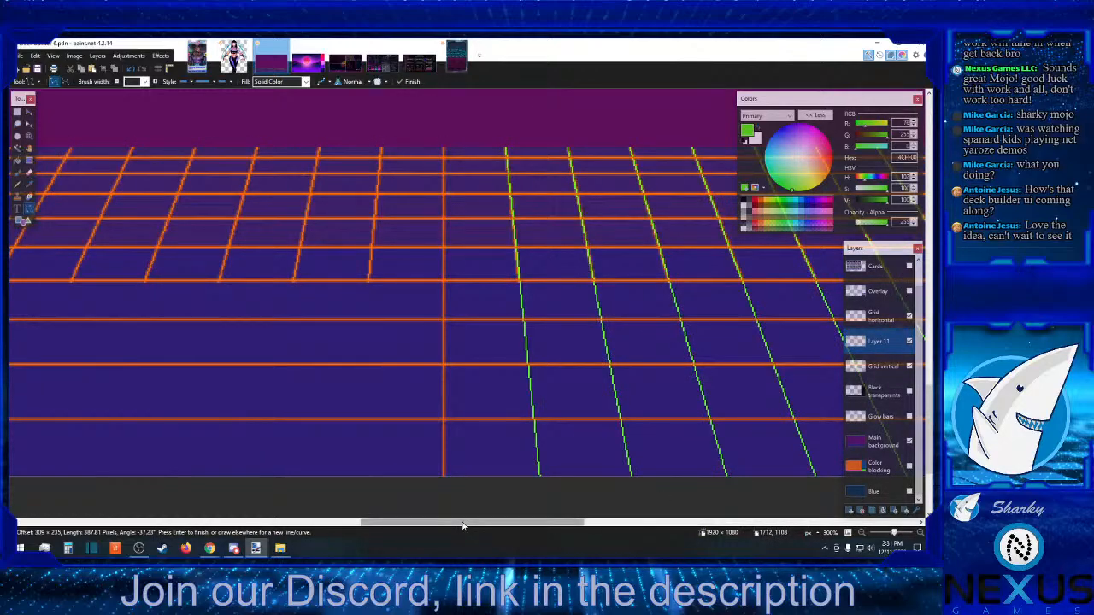
left_click_drag(462, 526, 759, 531)
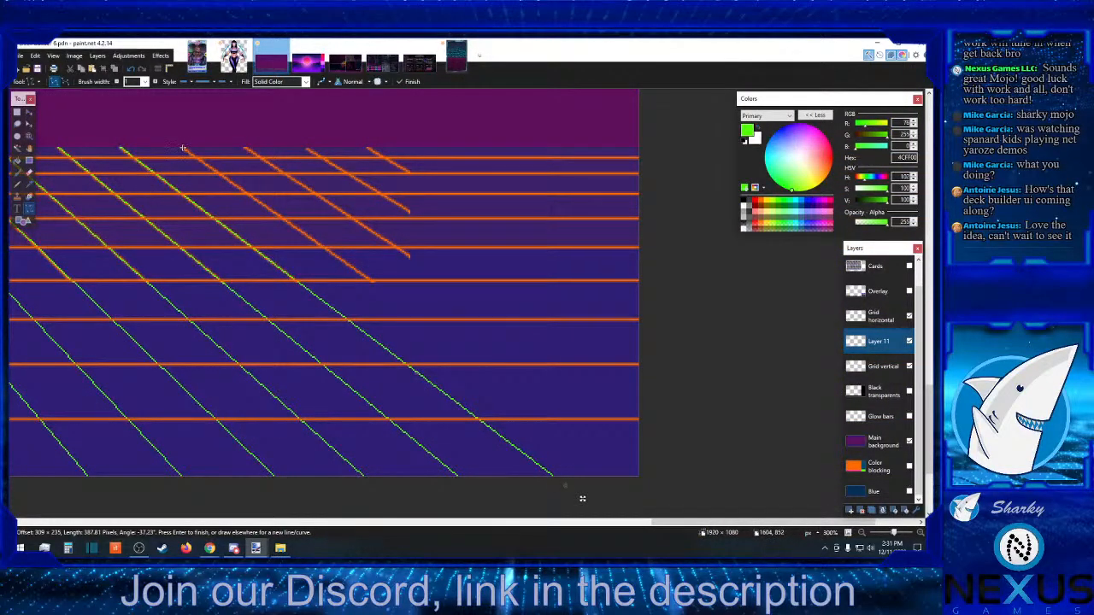
mouse_move(182, 148)
left_mouse_down()
mouse_move(385, 318)
mouse_move(530, 409)
mouse_move(634, 493)
mouse_move(698, 515)
left_mouse_up()
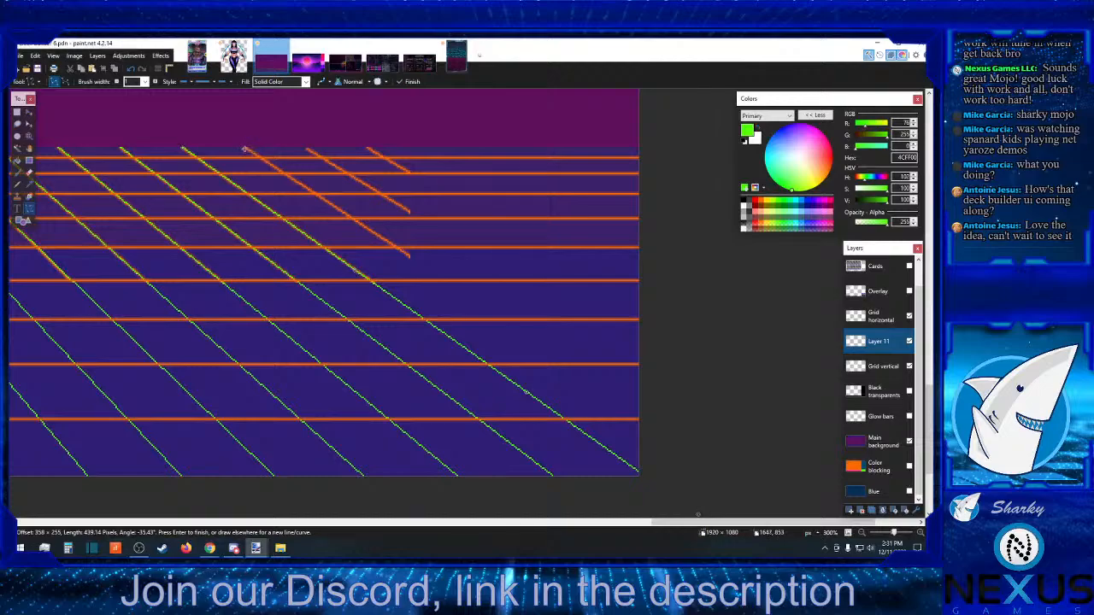
- Trace the last three slanted verticals past the canvas's right edge, redrawing the sixteenth about 355 pixels long and making the eighteenth about 235 pixels
left_click_drag(698, 514, 699, 453)
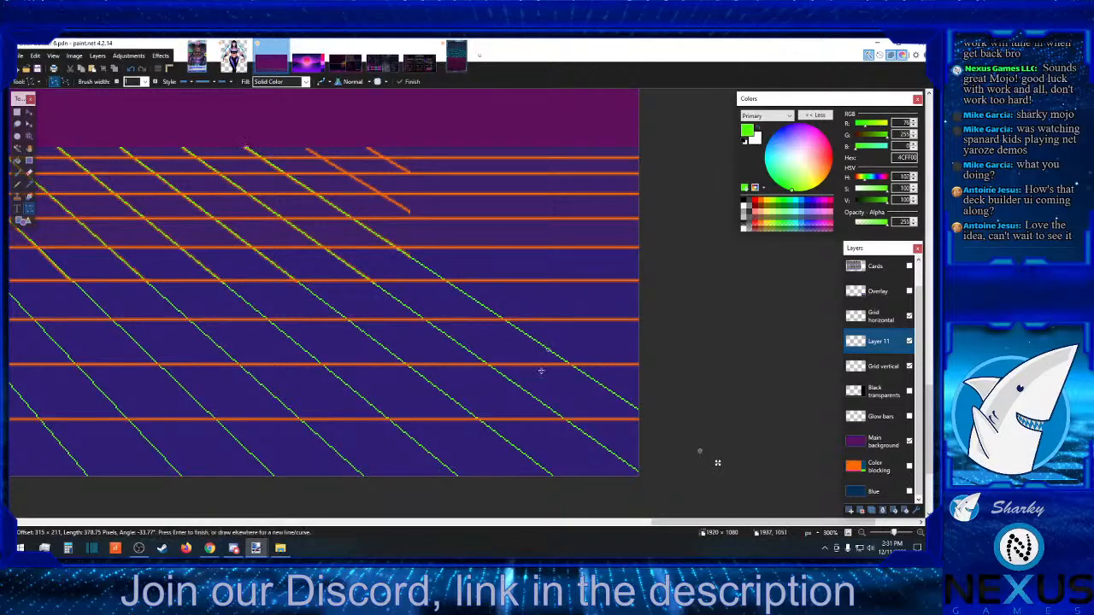
left_click(131, 68)
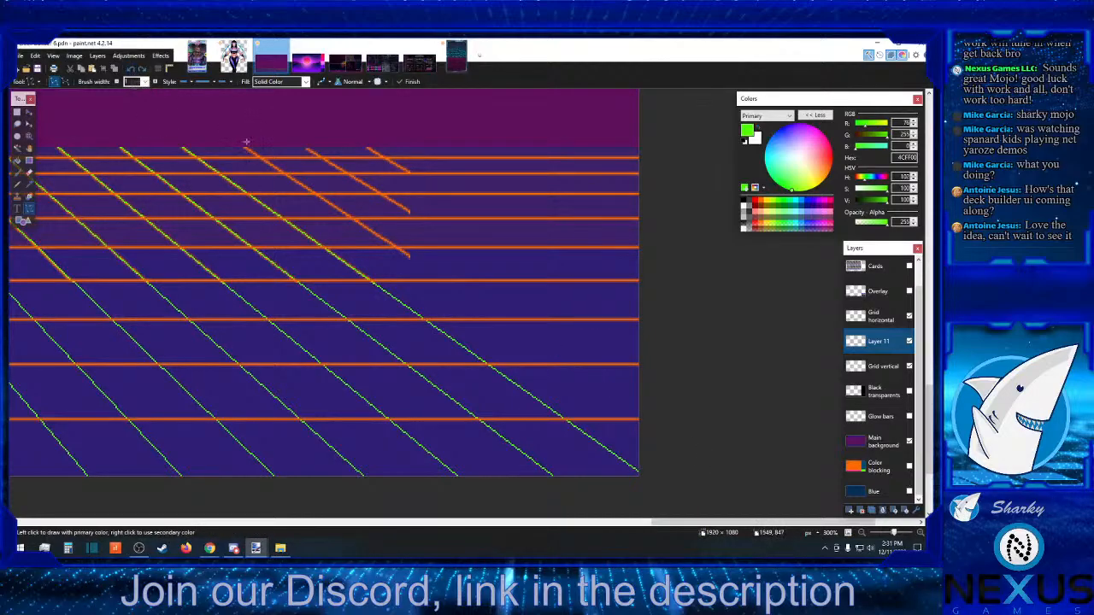
mouse_move(244, 147)
left_mouse_down()
mouse_move(661, 411)
mouse_move(673, 431)
left_mouse_up()
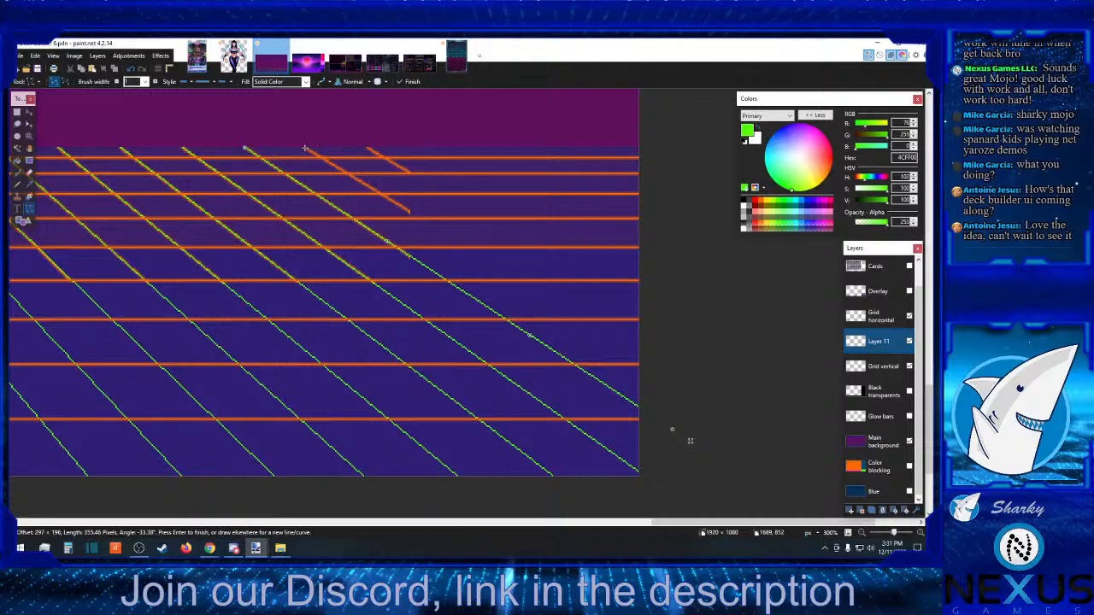
left_click_drag(306, 149, 656, 321)
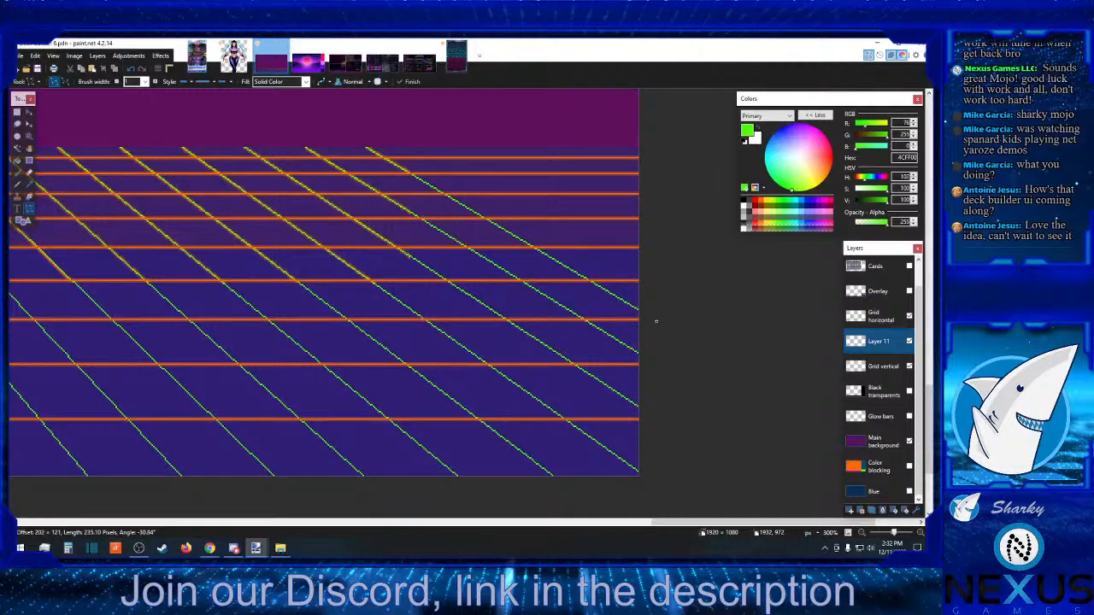
key("Return")
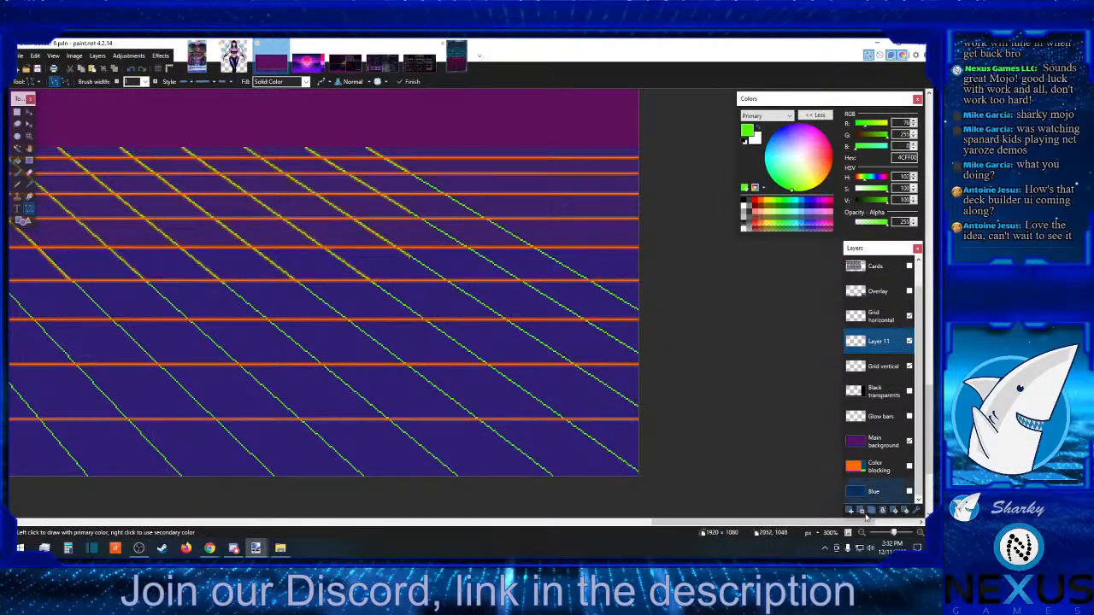
- Mark several grid rows right of the centre with rectangular selections, and clear the selection
scroll(663, 505, "down", 3)
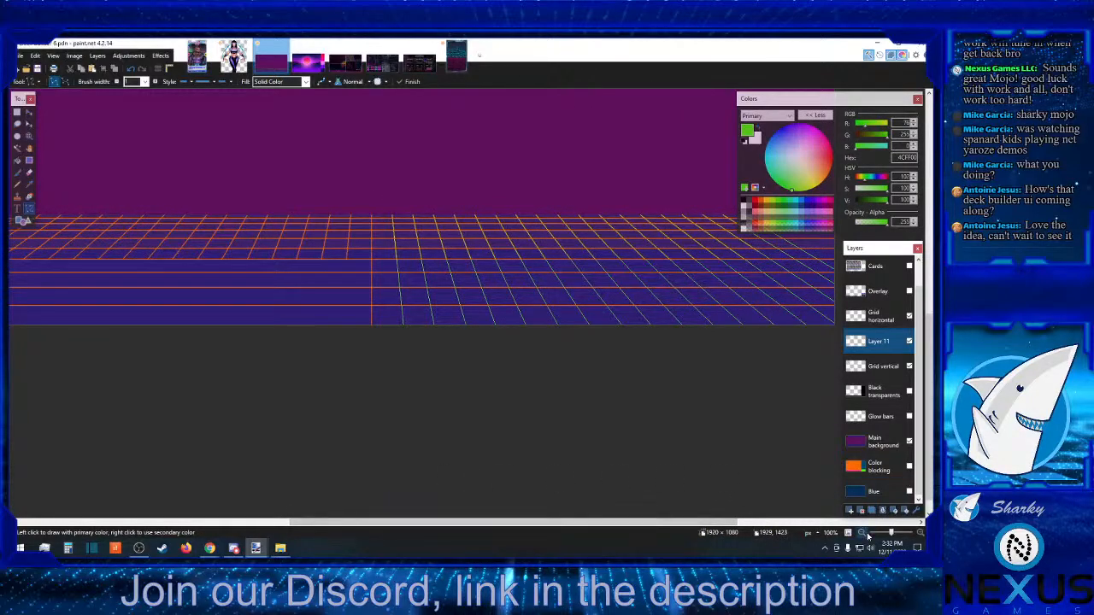
scroll(624, 377, "down", 1)
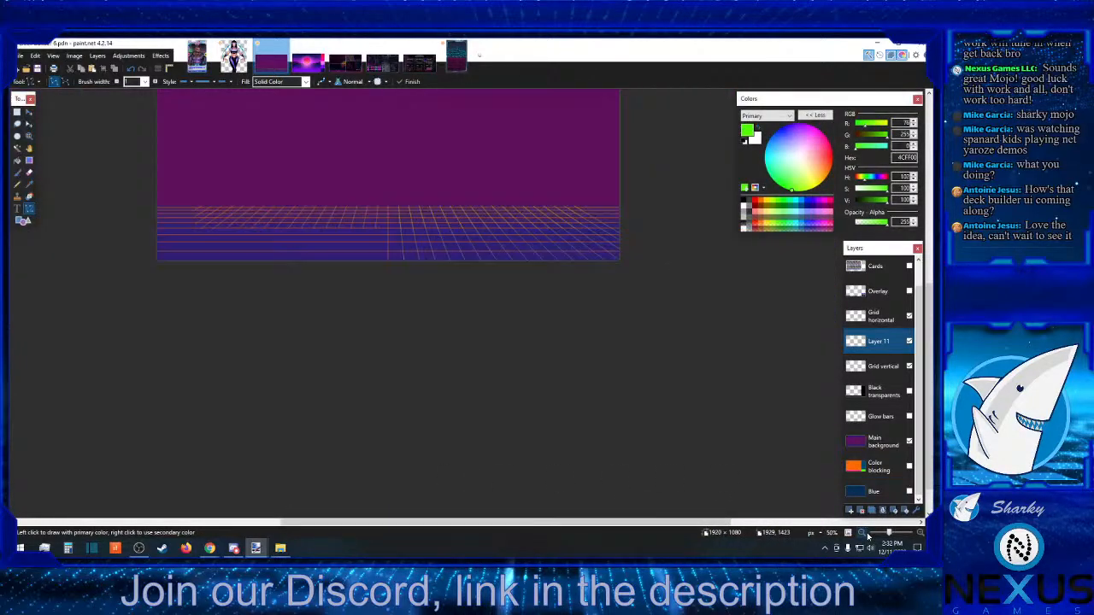
left_click(17, 112)
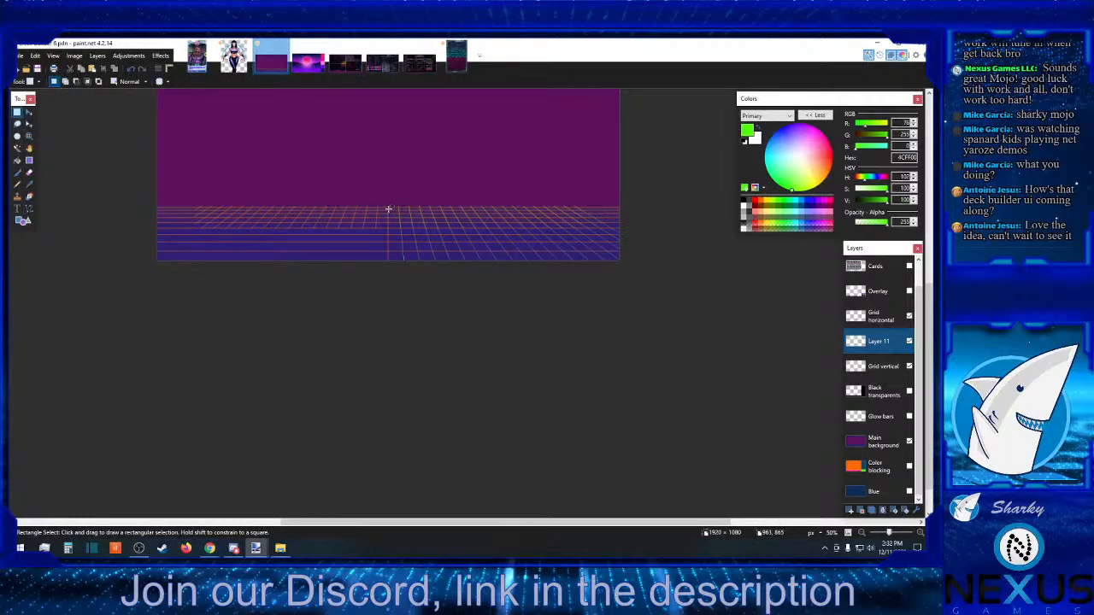
left_click_drag(389, 208, 433, 221)
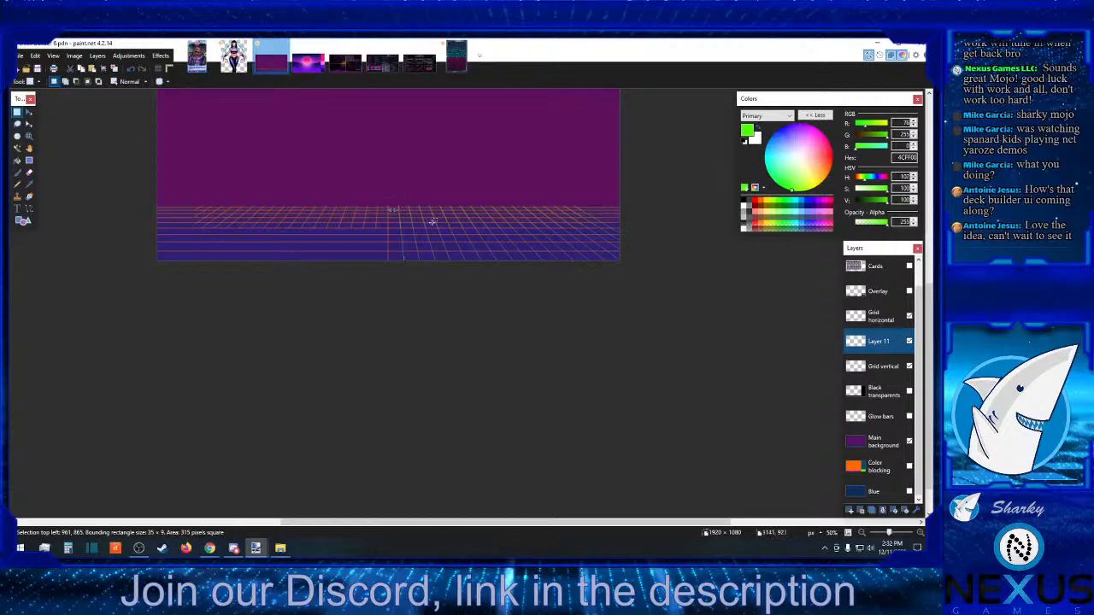
left_click(433, 222)
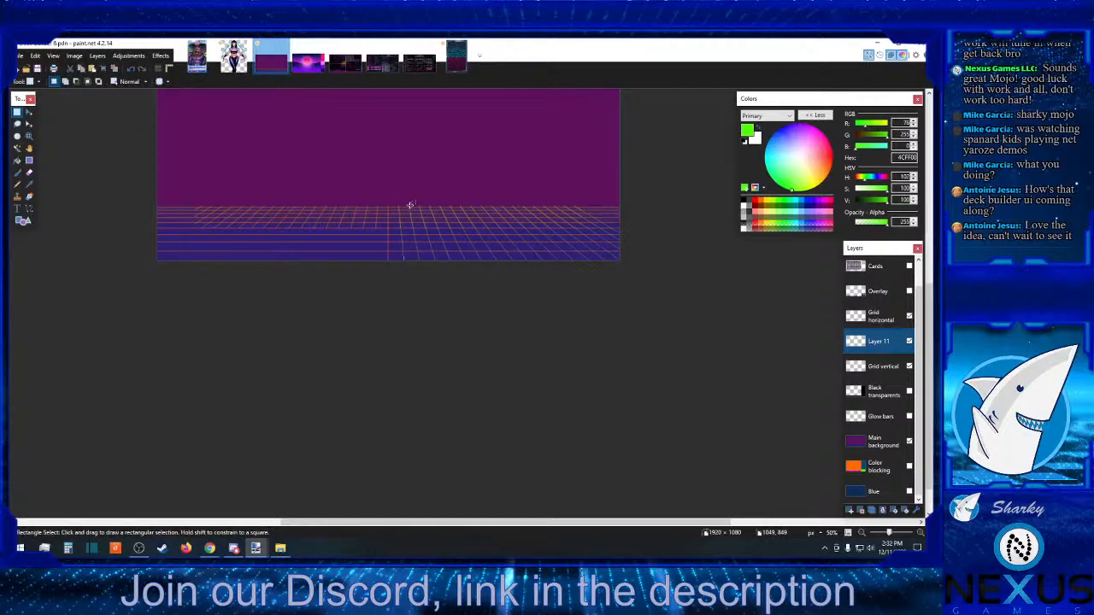
left_click_drag(395, 206, 487, 218)
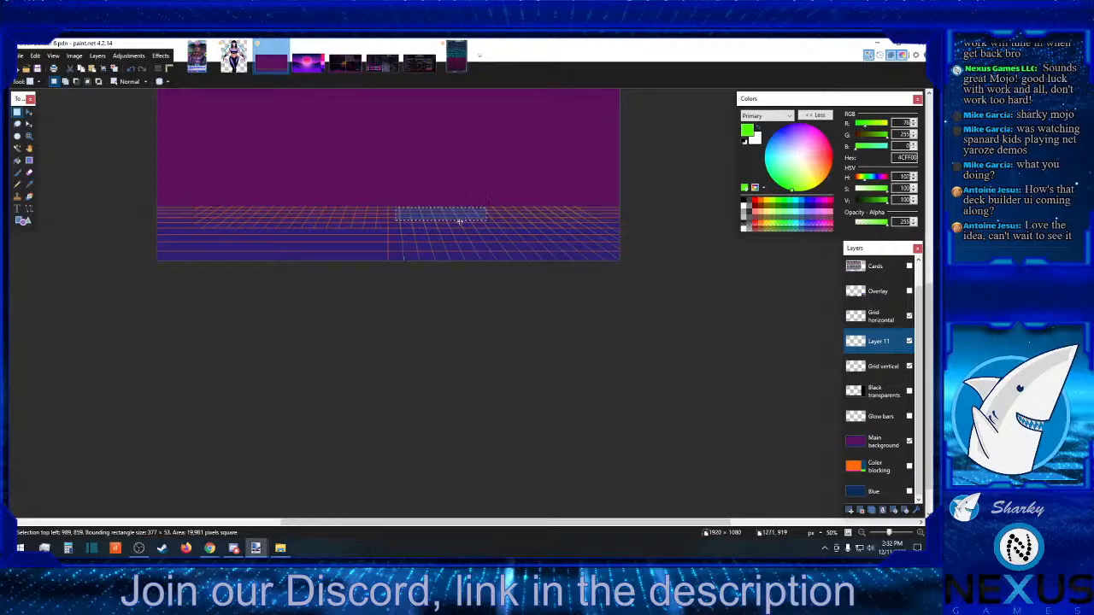
left_click_drag(391, 225, 523, 226)
left_click_drag(394, 232, 515, 236)
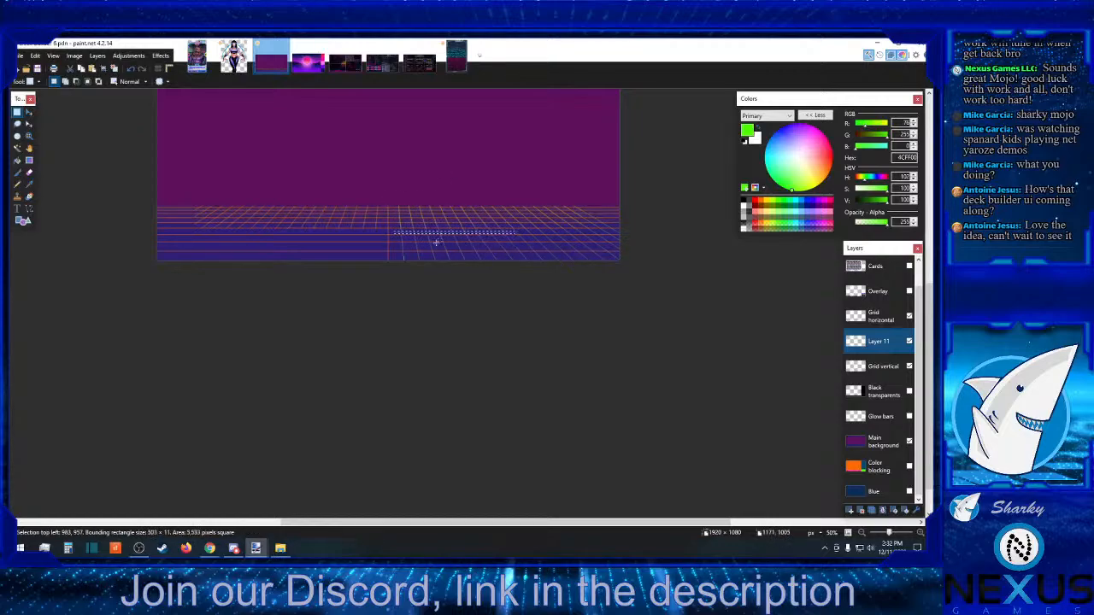
left_click_drag(393, 238, 546, 242)
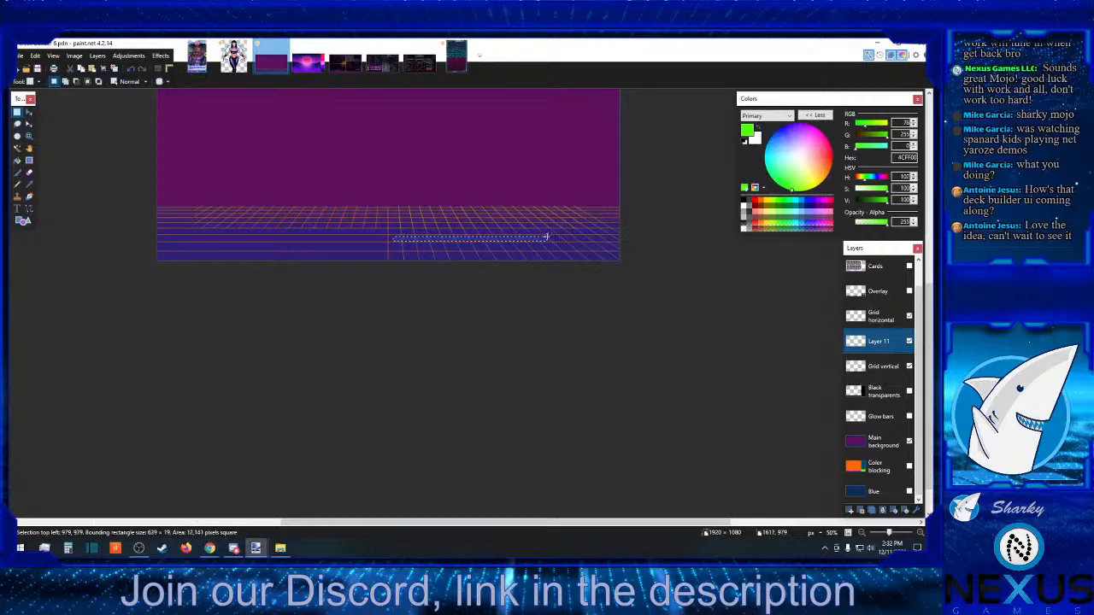
left_click_drag(392, 248, 628, 242)
left_click(443, 268)
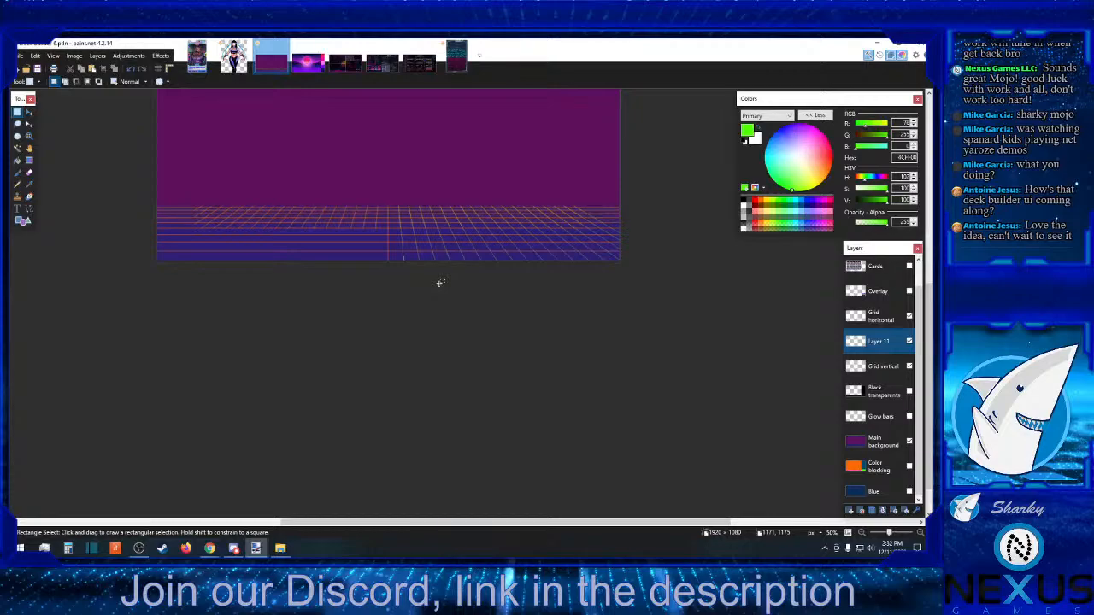
- Select a full-width band about 49 pixels high near the canvas's lower edge, and clear the selection
left_click_drag(151, 245, 639, 257)
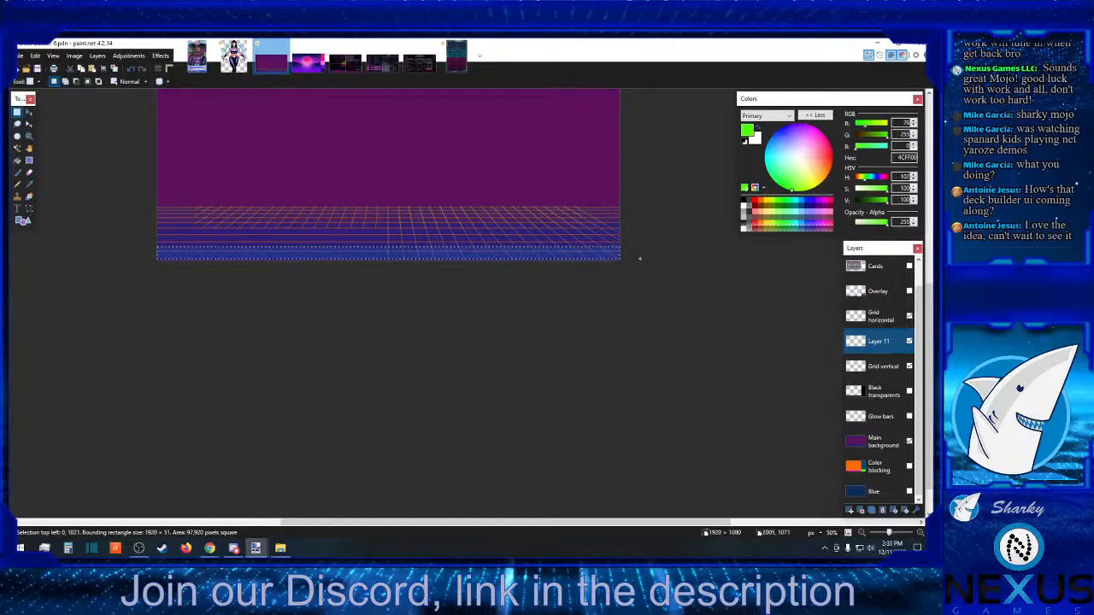
left_click_drag(639, 258, 640, 257)
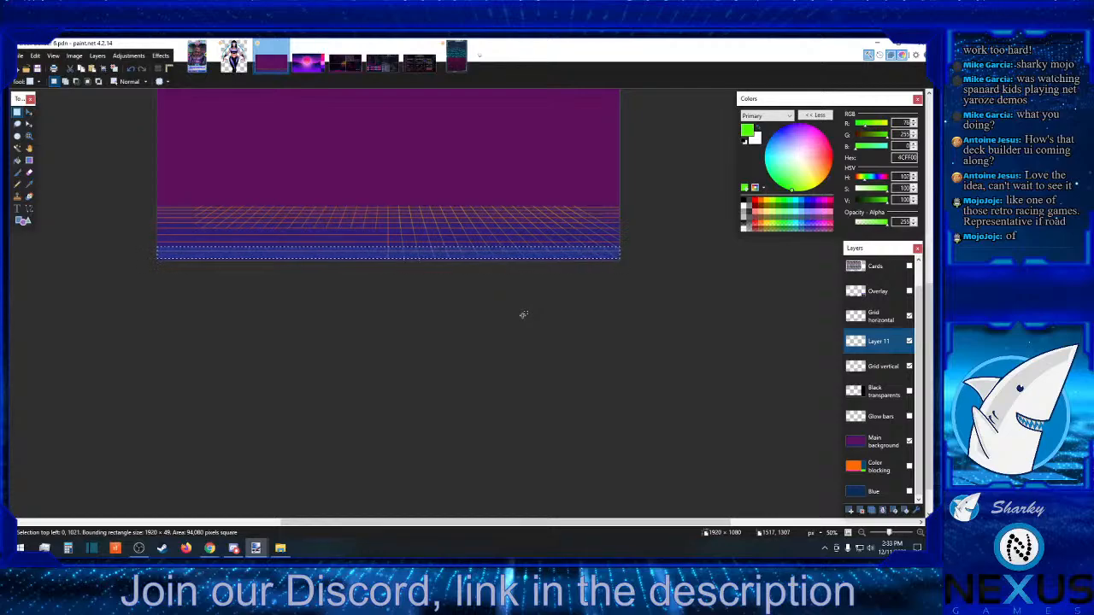
key("ctrl+Tab")
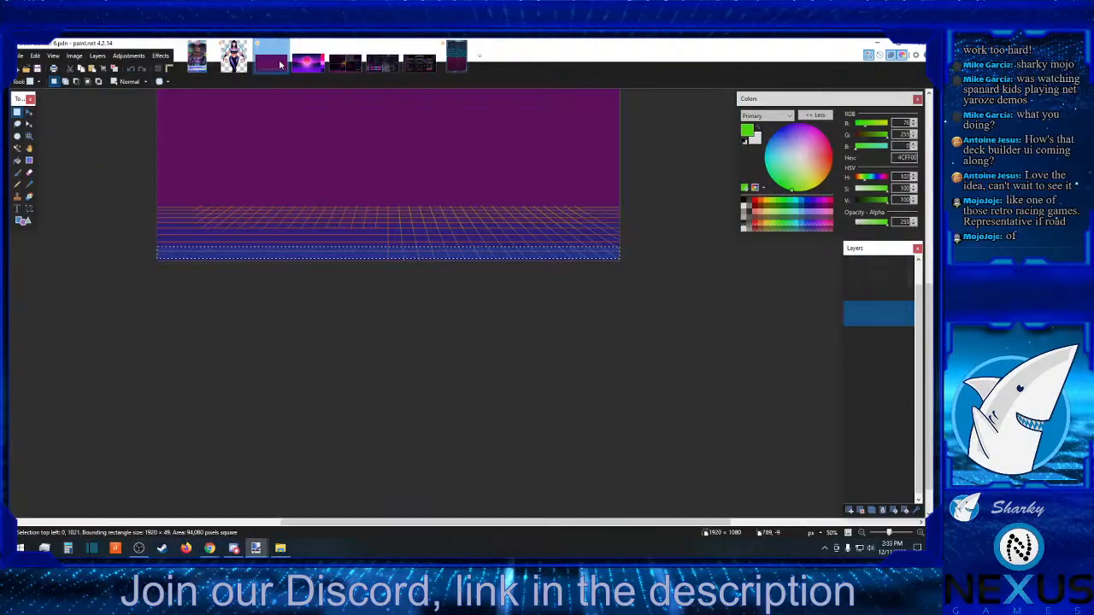
left_click(271, 58)
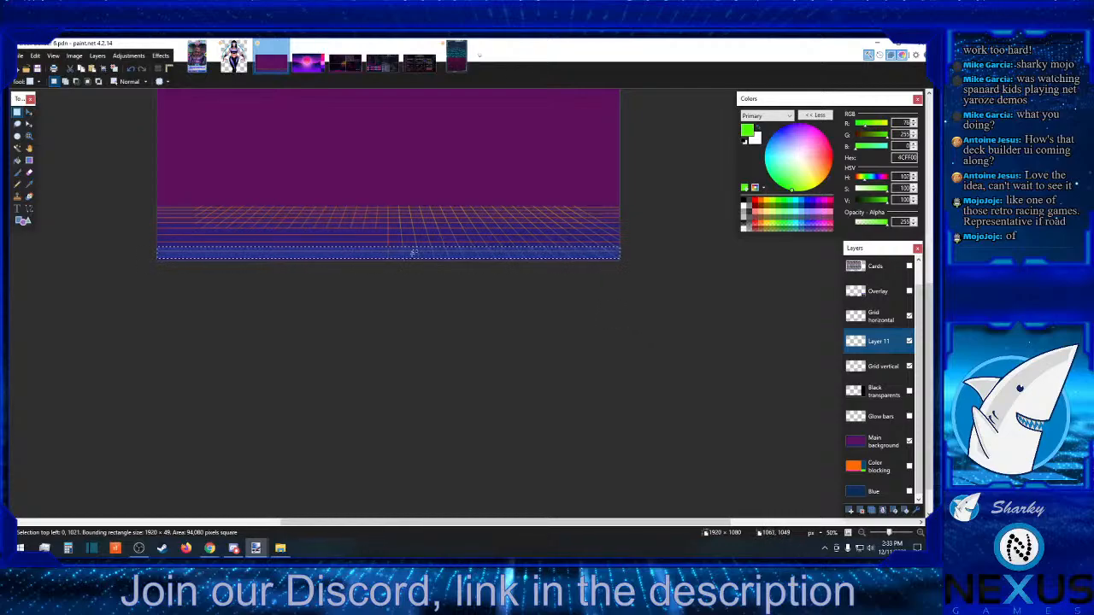
left_click(504, 290)
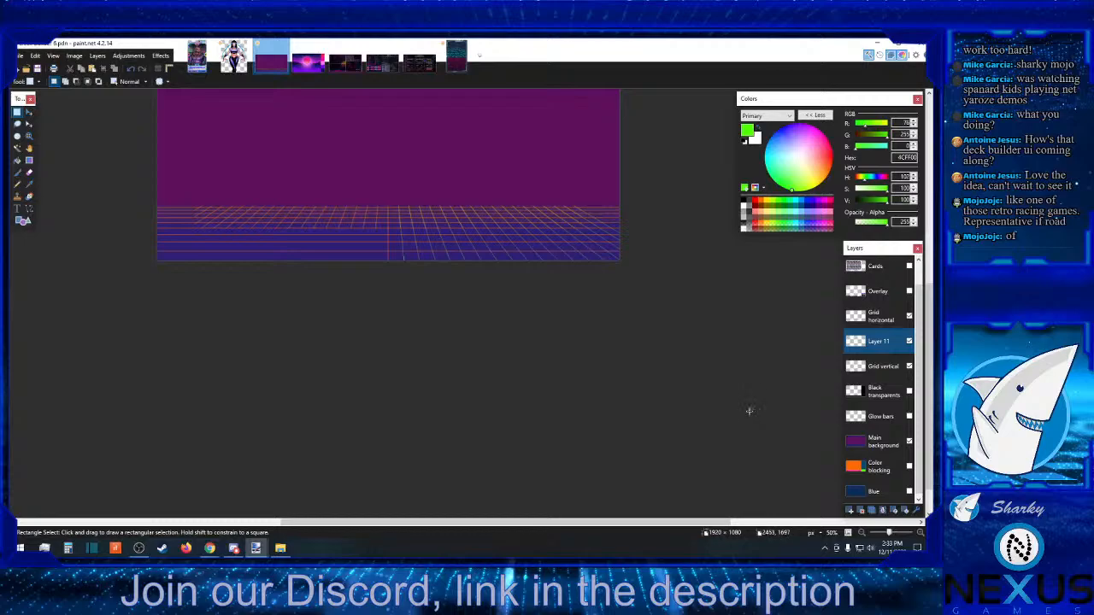
left_click(920, 533)
left_click(920, 532)
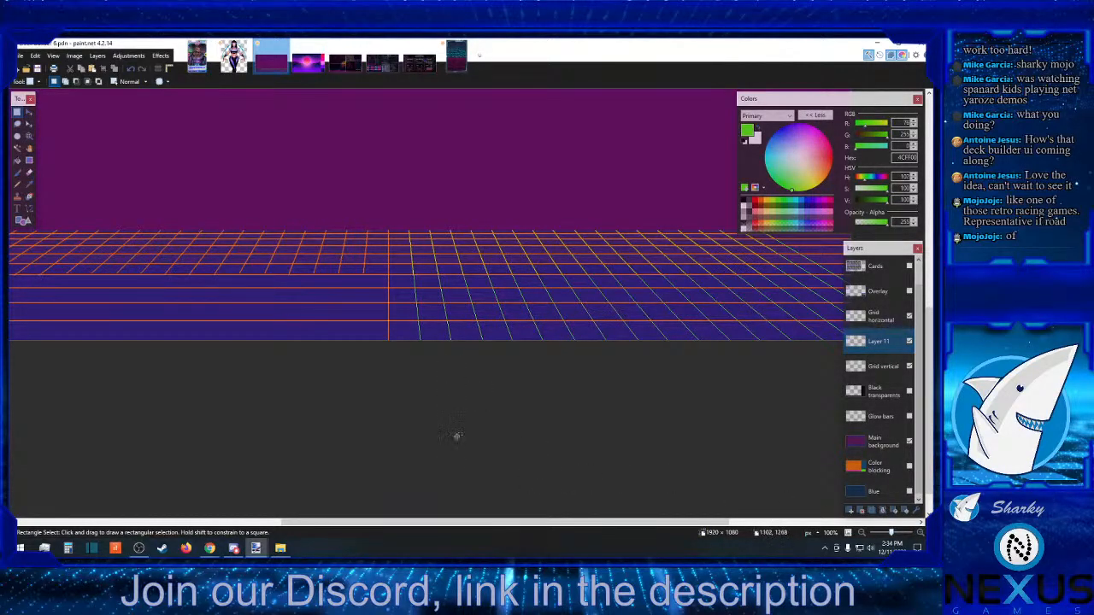
left_click_drag(386, 529, 459, 529)
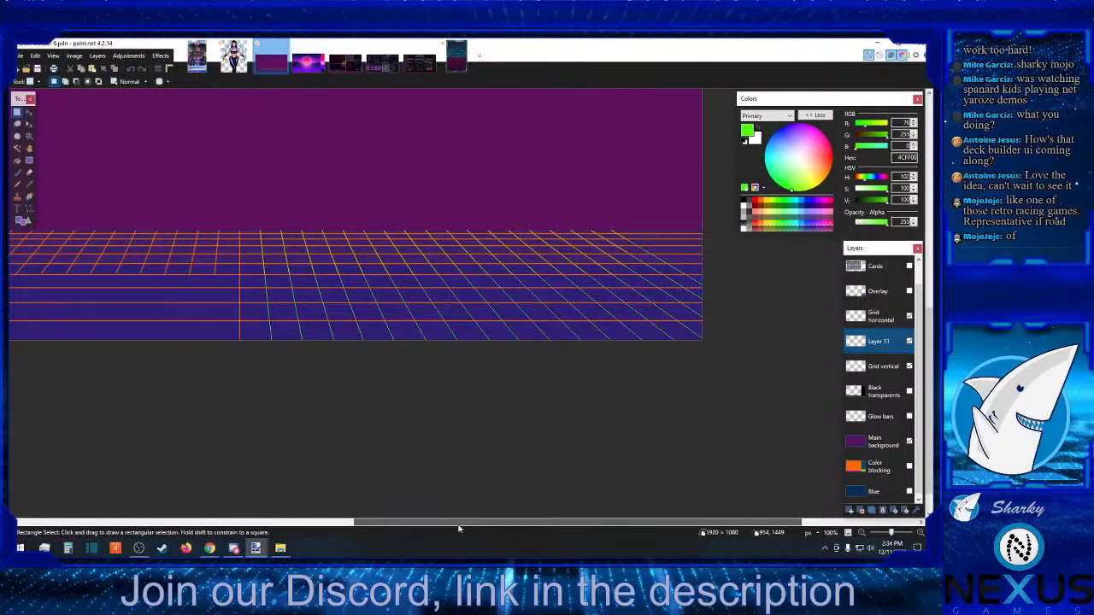
left_click_drag(459, 529, 417, 524)
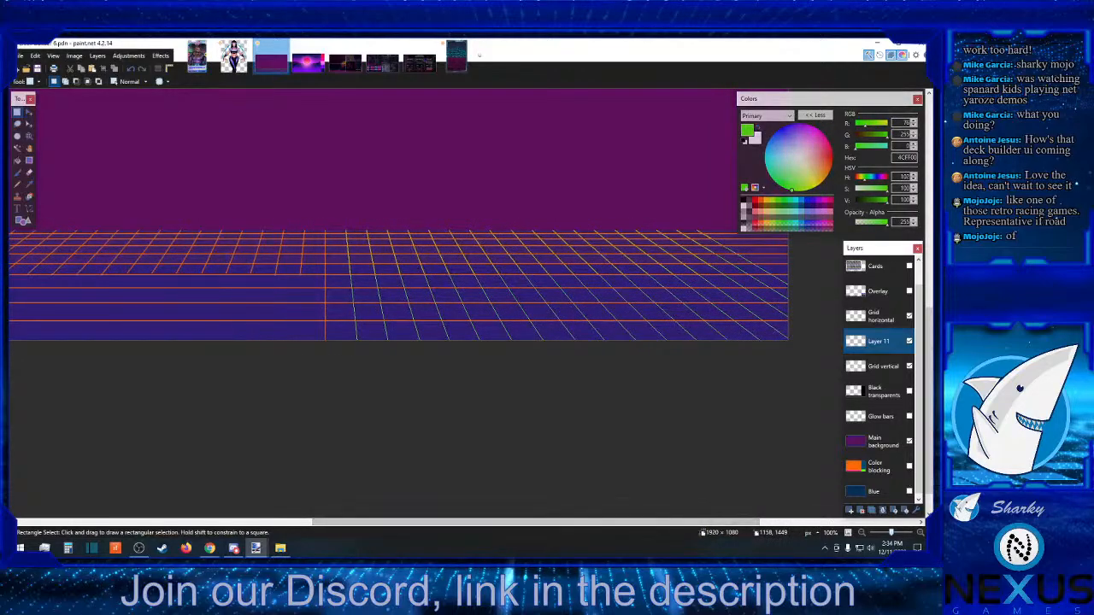
- Measure the gaps between the centre vertical and the first green guide lines along the lowest horizontal grid line with rectangular selections, and clear the selection
left_click(919, 533)
left_click(919, 533)
left_click(919, 533)
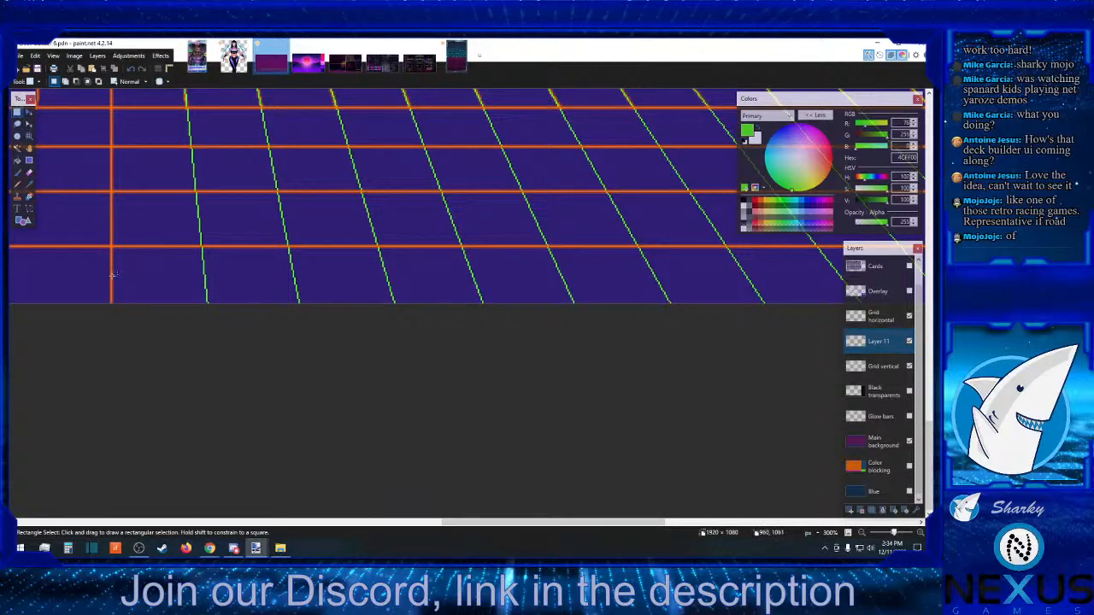
left_click_drag(112, 273, 202, 290)
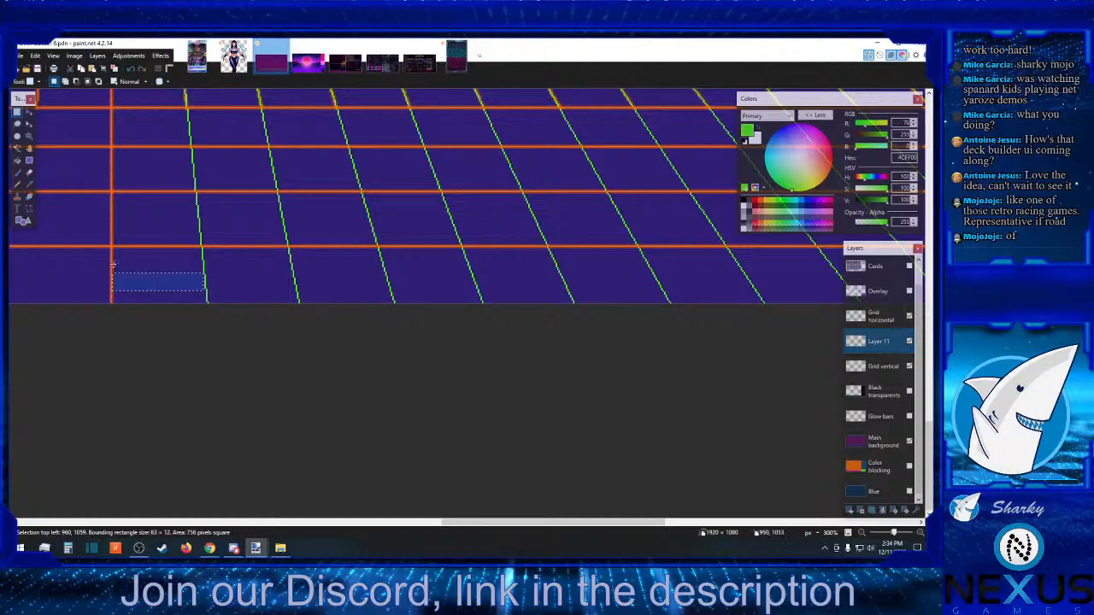
left_click_drag(112, 248, 201, 253)
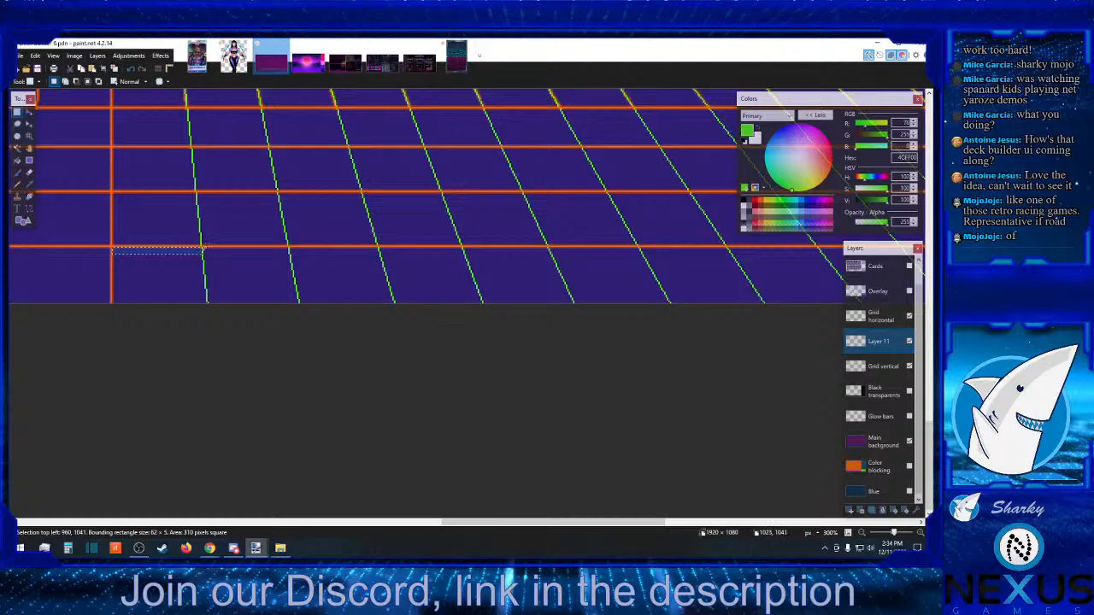
left_click_drag(203, 249, 289, 254)
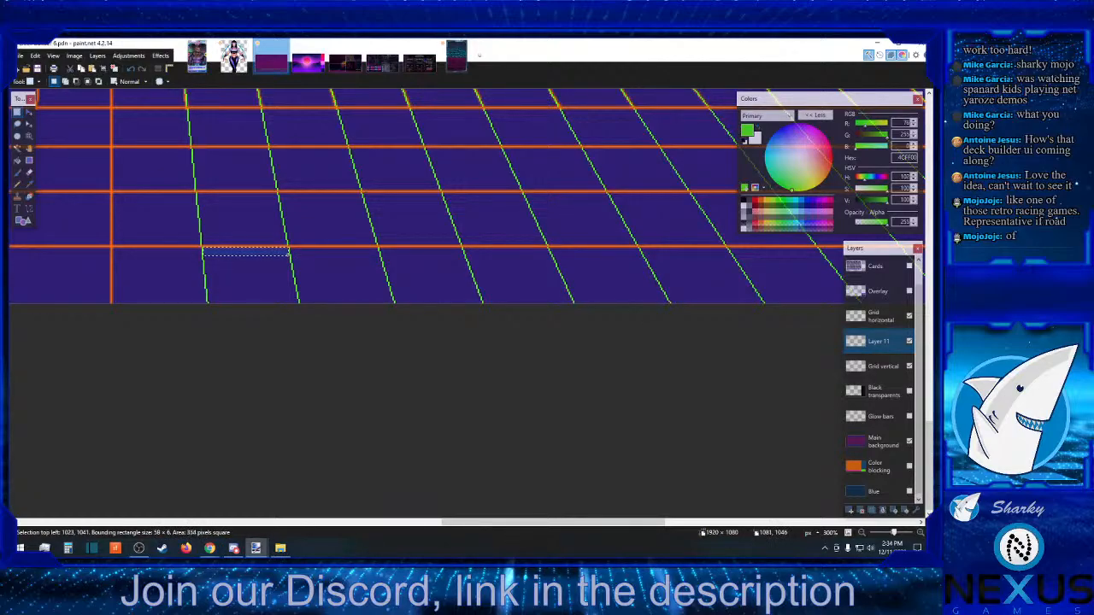
left_click_drag(294, 247, 462, 252)
left_click(290, 247)
left_click(378, 249)
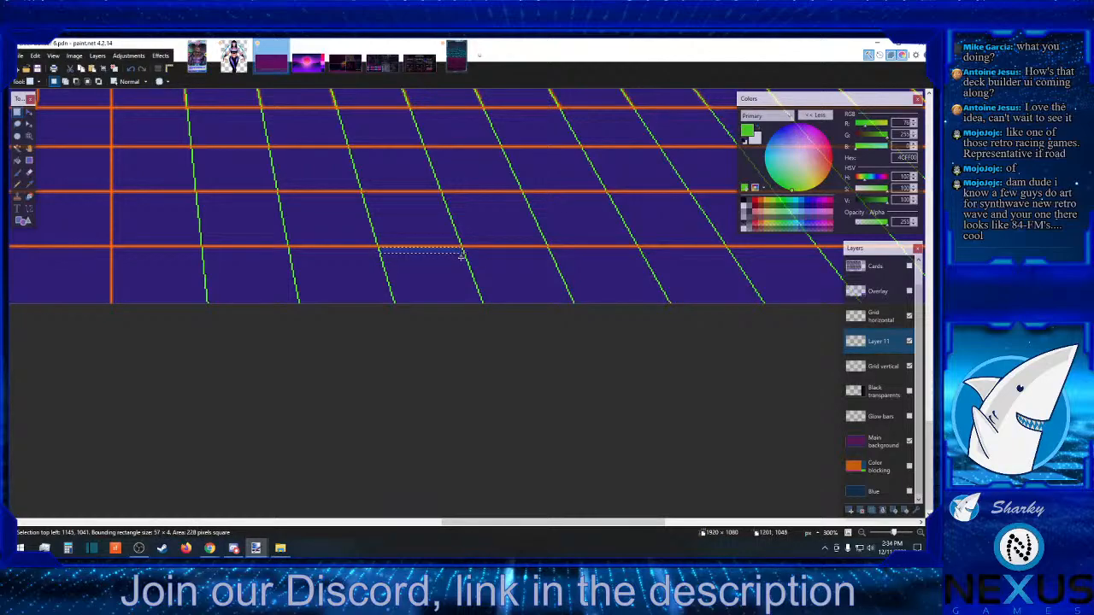
left_click(470, 252)
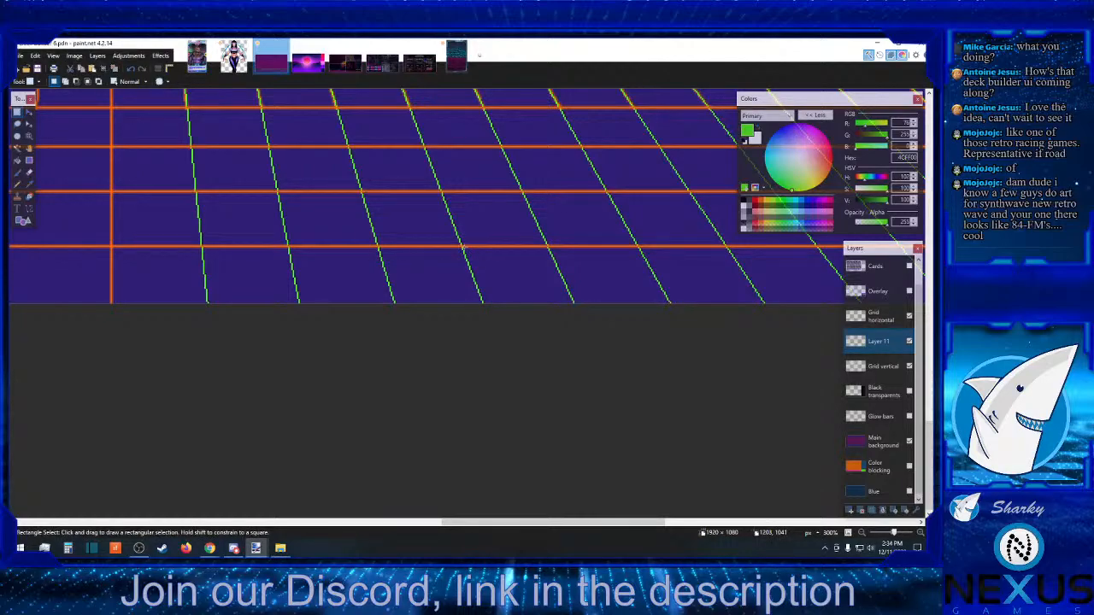
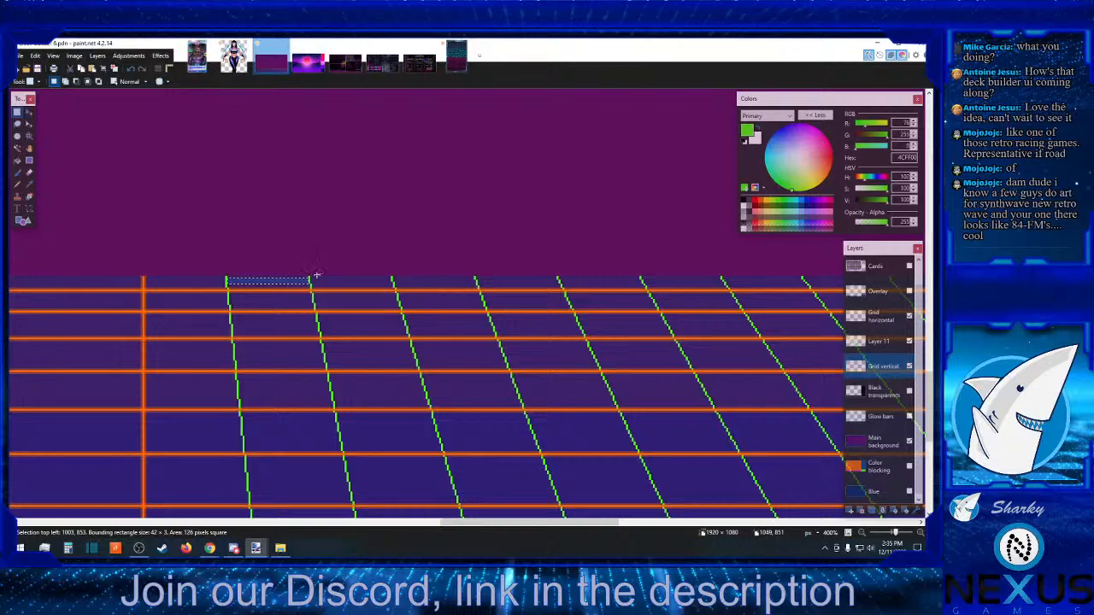
- Measure the second-to-third and third-to-fourth green guide line gaps at the grid's upper edge with thin rectangular selections, and clear the selection
left_click_drag(311, 278, 391, 276)
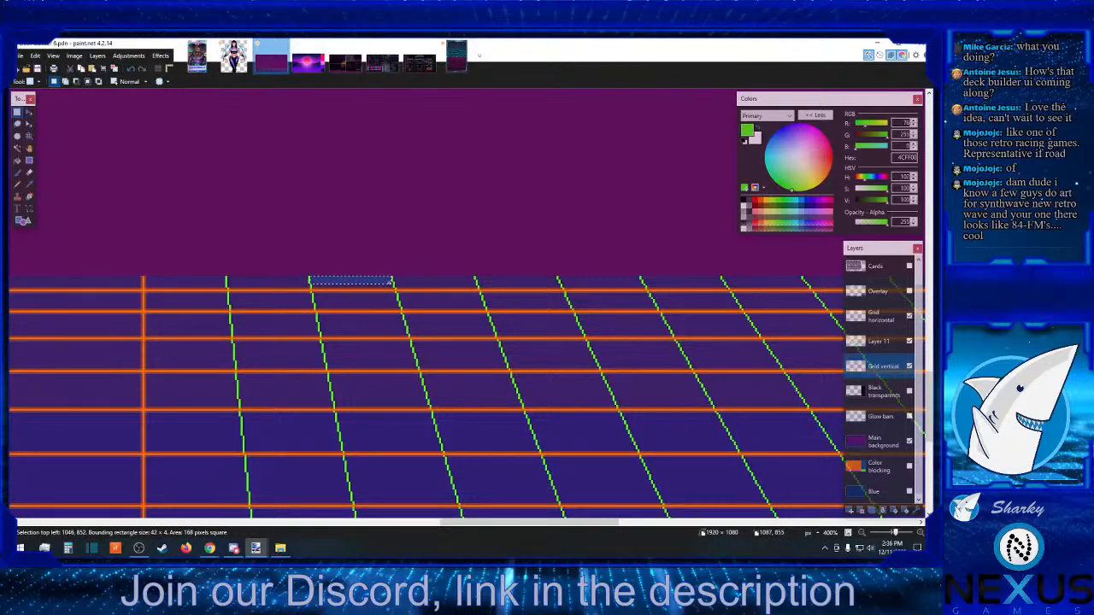
left_click(395, 281)
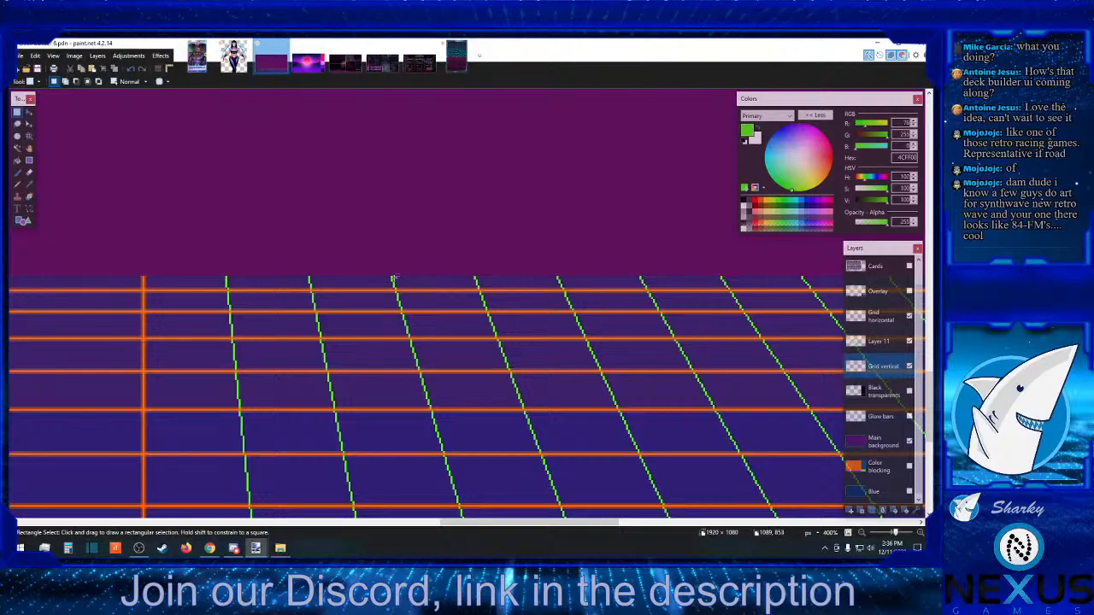
left_click_drag(392, 277, 475, 279)
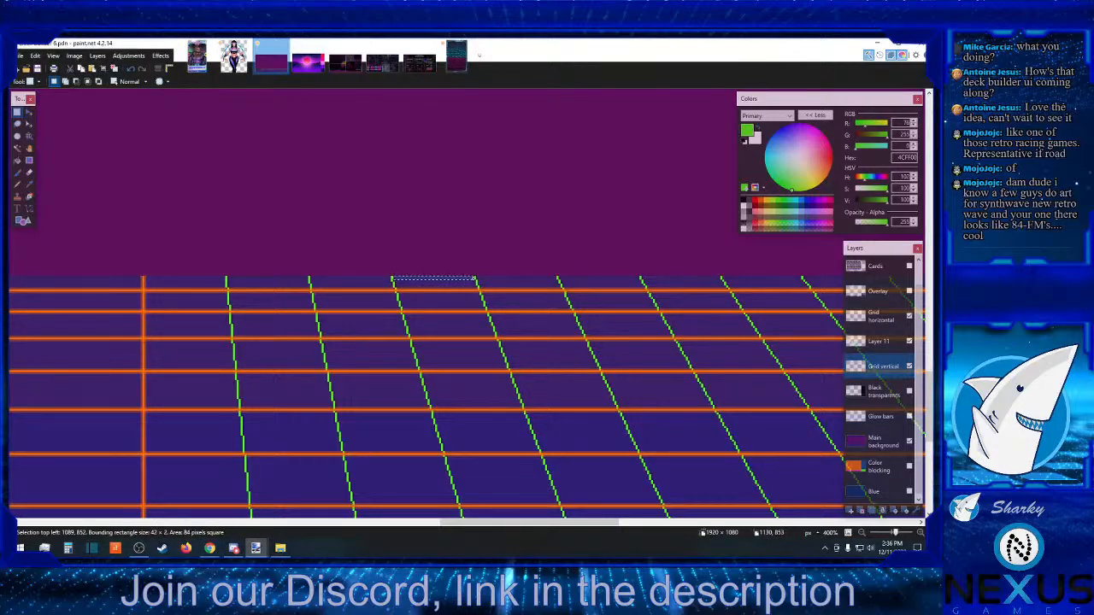
left_click(490, 282)
- Examine the traced green guide lines across the full width of the background's grid
scroll(501, 294, "down", 3)
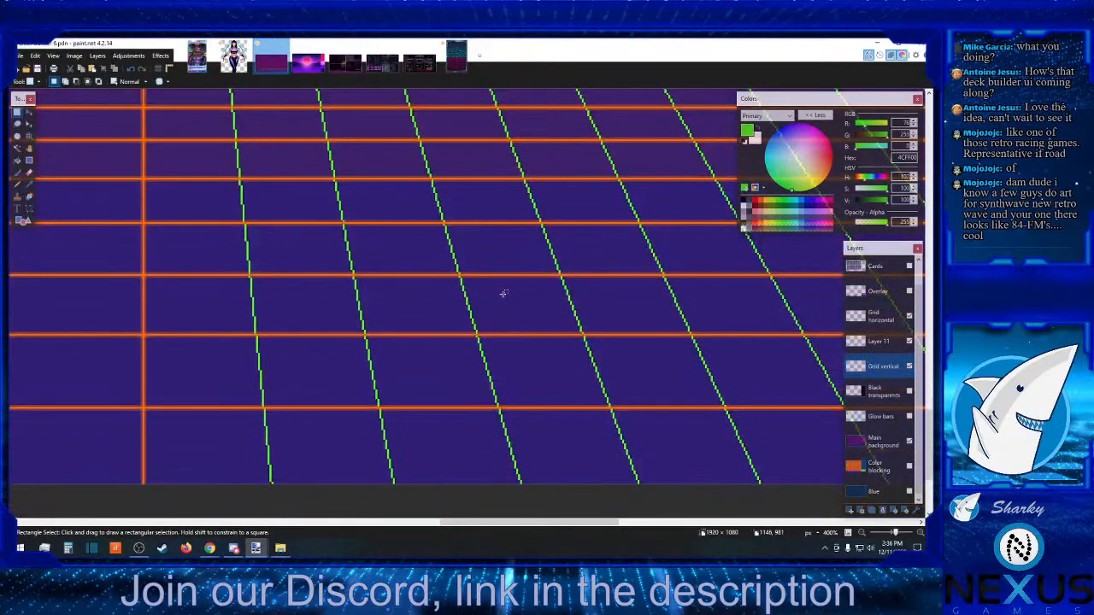
left_click(862, 534)
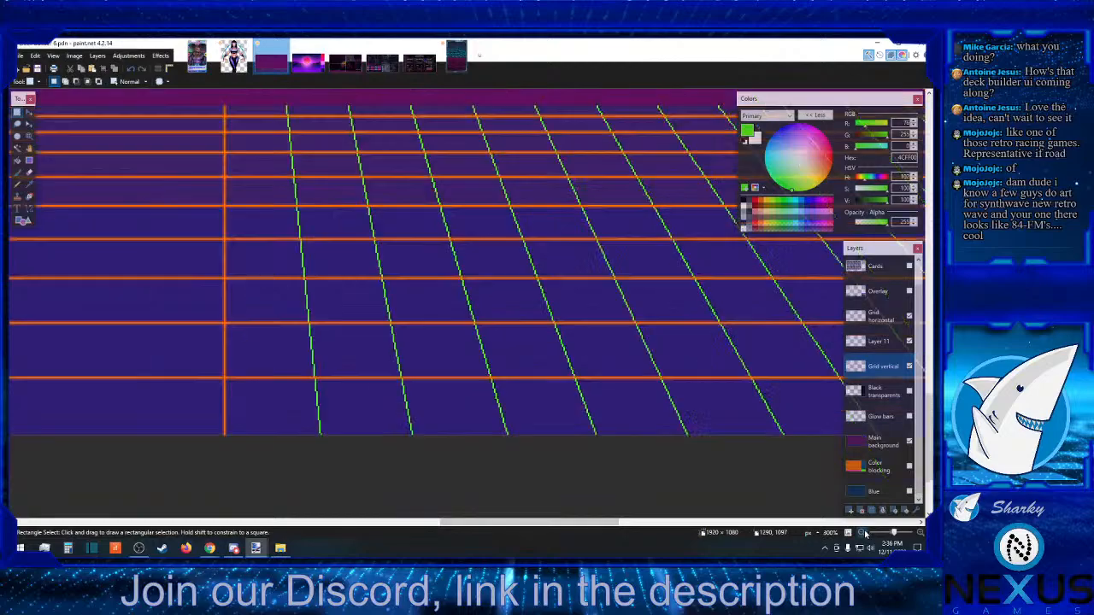
left_click(862, 533)
left_click(861, 534)
left_click(861, 534)
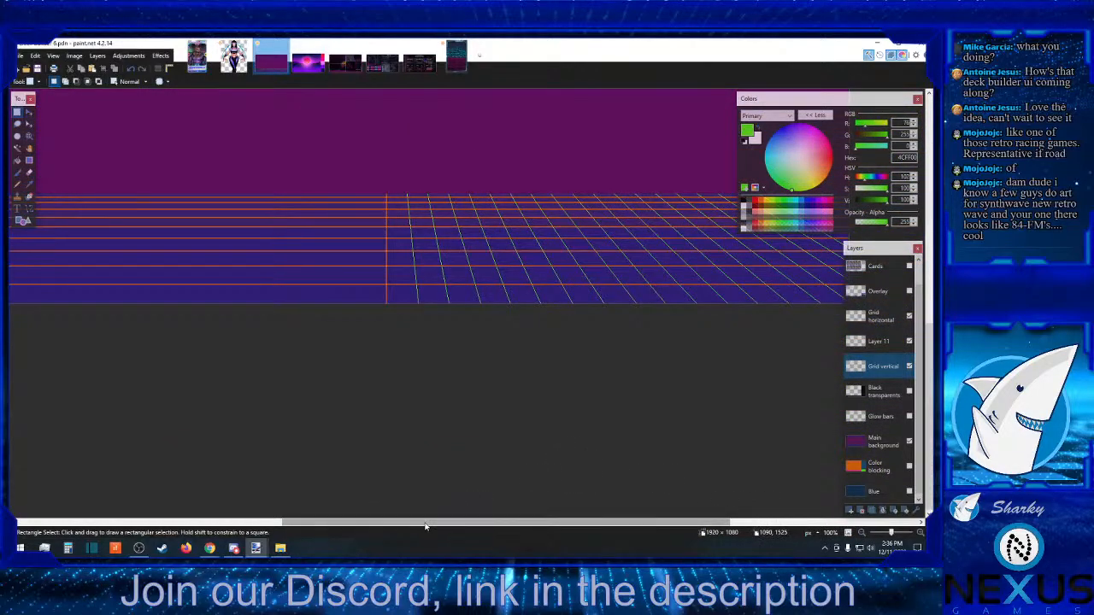
left_click_drag(424, 526, 497, 527)
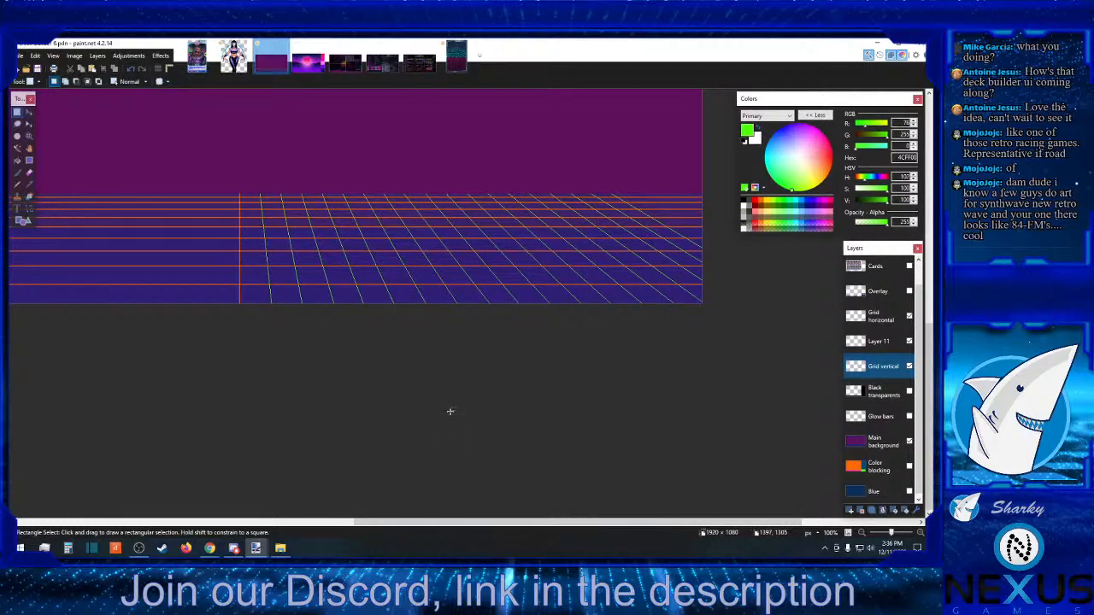
left_click(861, 533)
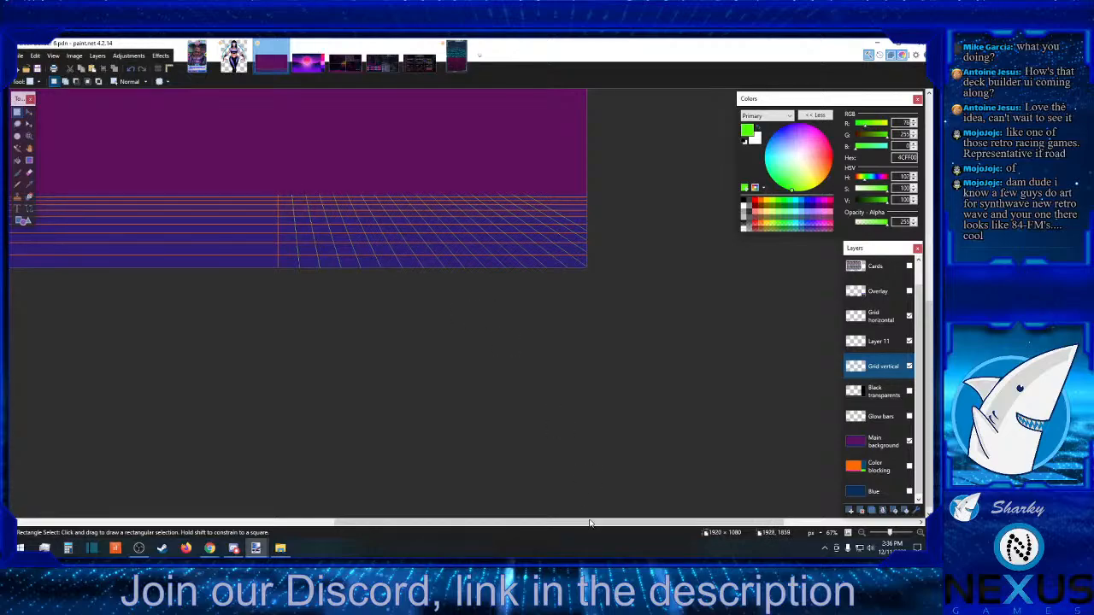
left_click_drag(590, 526, 531, 513)
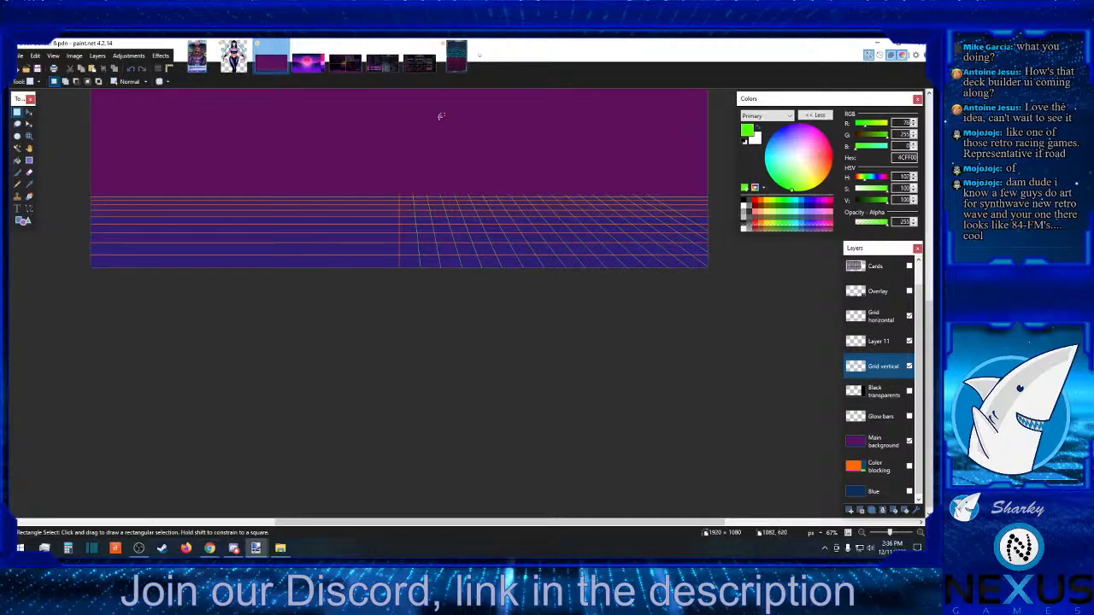
- In the card back image, measure the gaps between the pink verticals left of centre just below the horizon with thin selections, and clear the selection
left_click(456, 64)
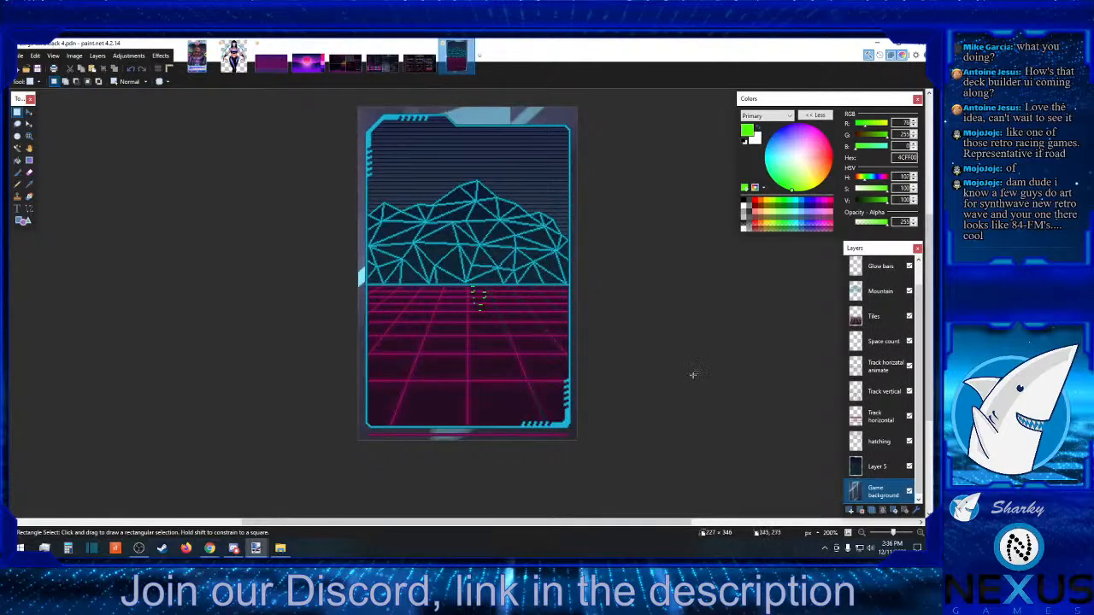
scroll(484, 303, "up", 3)
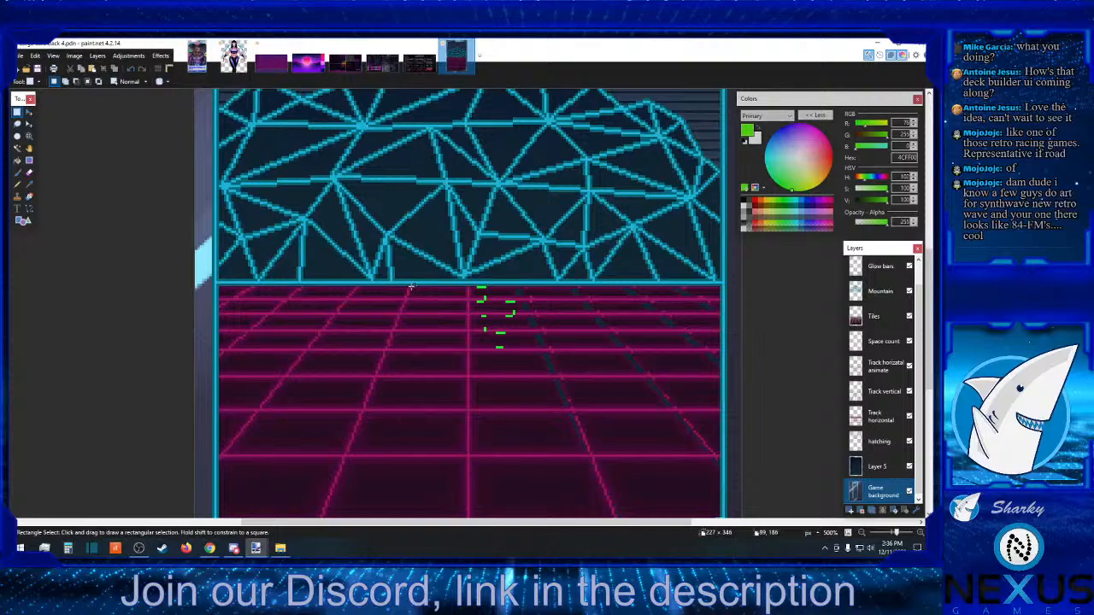
left_click_drag(411, 288, 466, 291)
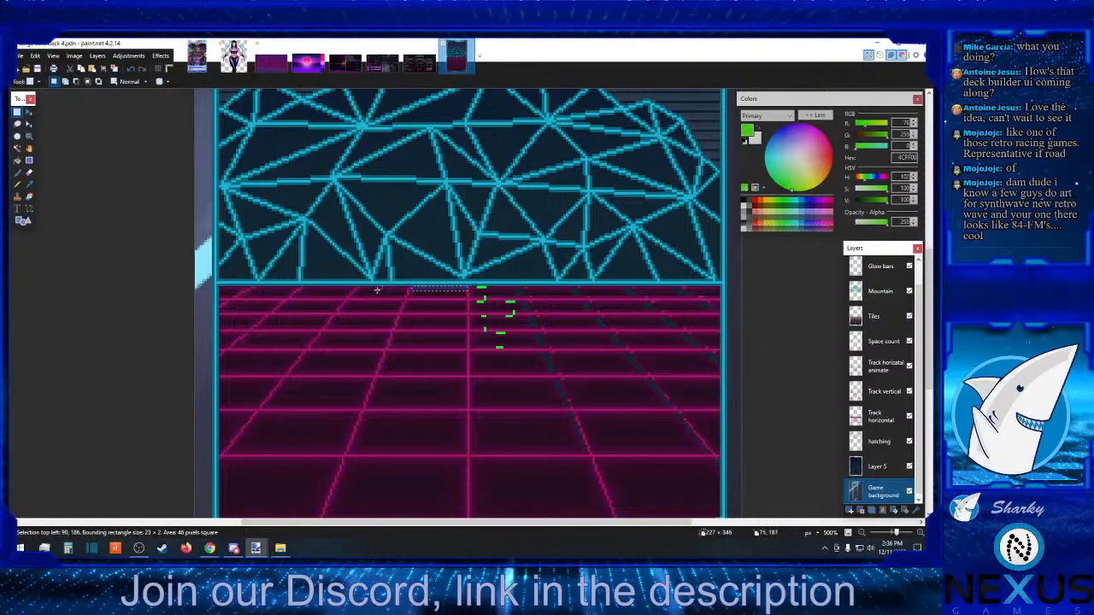
left_click_drag(359, 288, 409, 288)
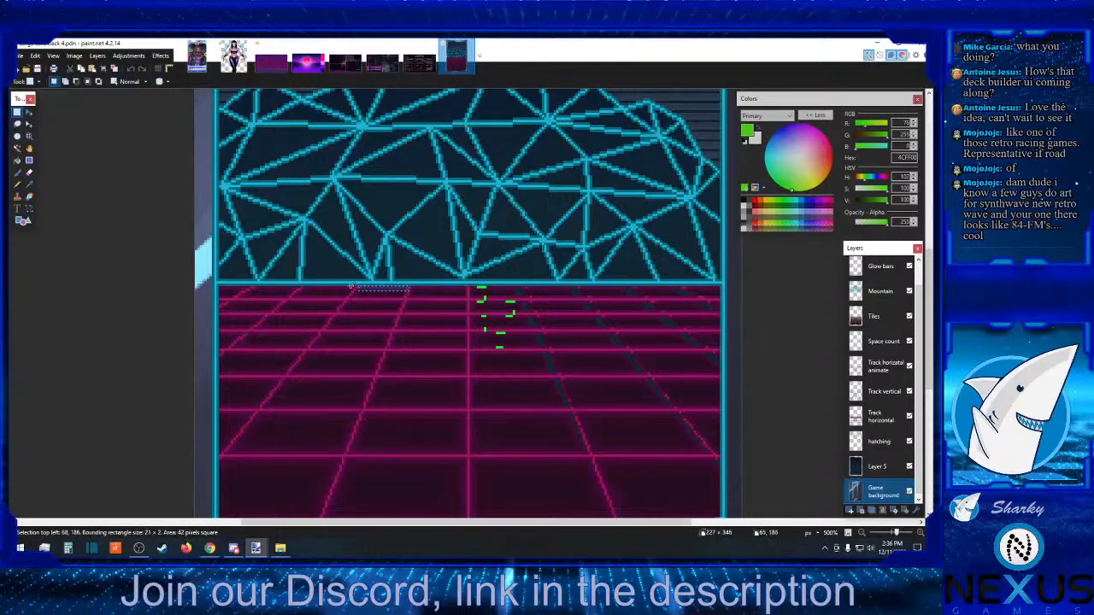
left_click_drag(303, 290, 354, 289)
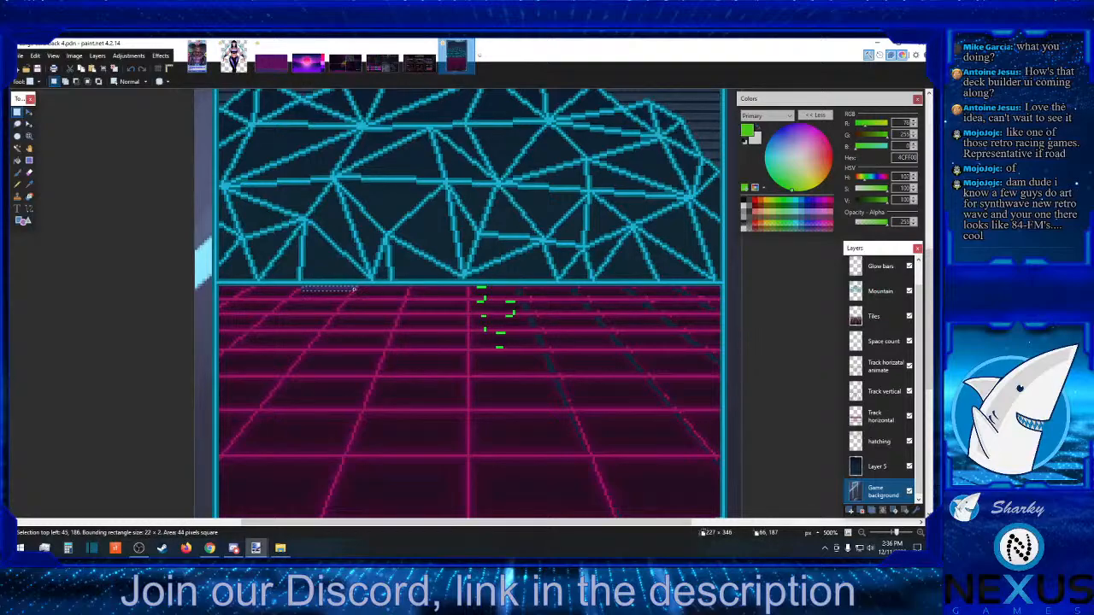
left_click_drag(255, 288, 300, 290)
left_click_drag(221, 288, 248, 289)
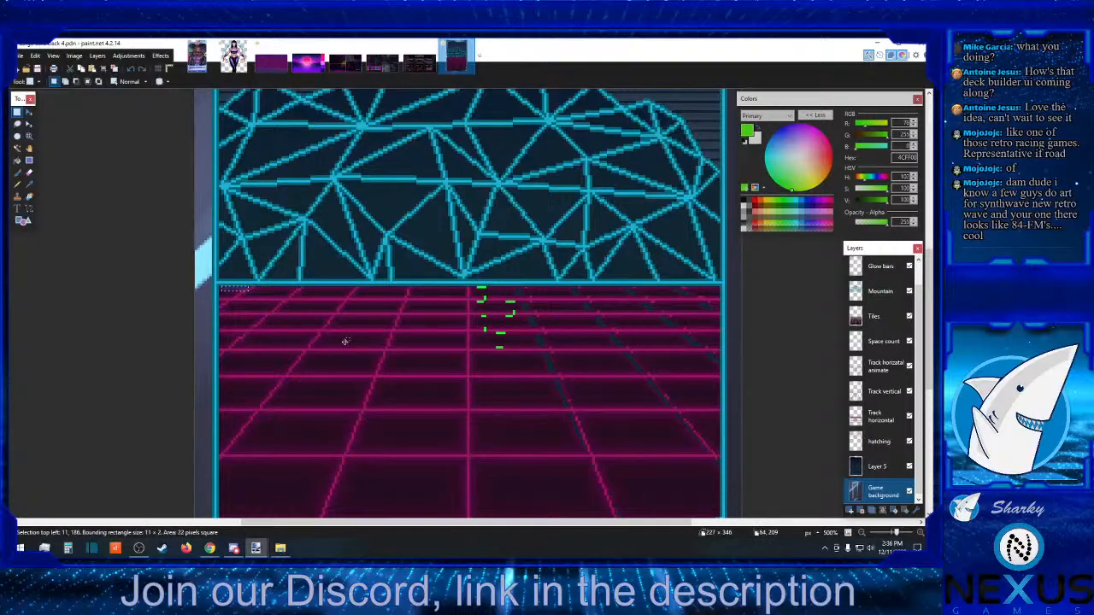
left_click(249, 288)
left_click_drag(249, 288, 215, 290)
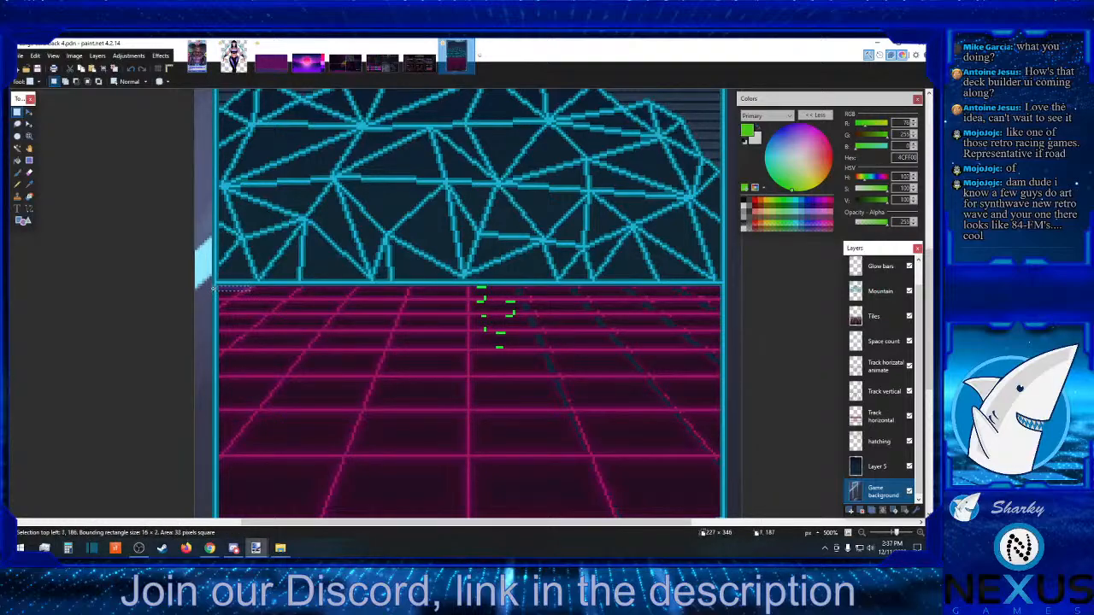
left_click(376, 296)
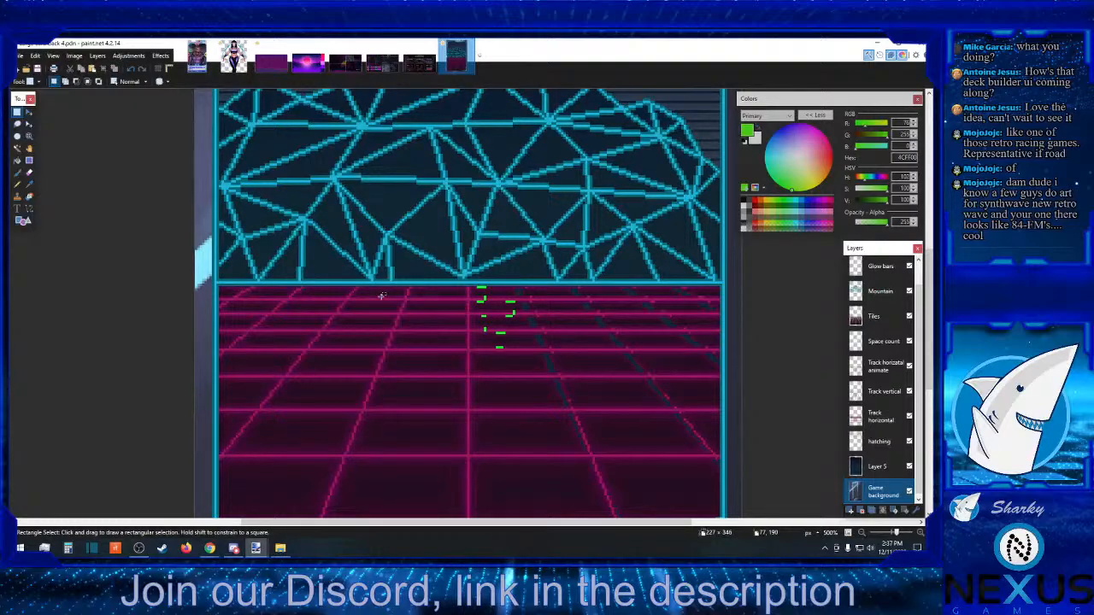
- Return to the background mockup and mark the first gap, part of the right half's grid, a stretch of its horizon and the centre vertical with selections
left_click(274, 60)
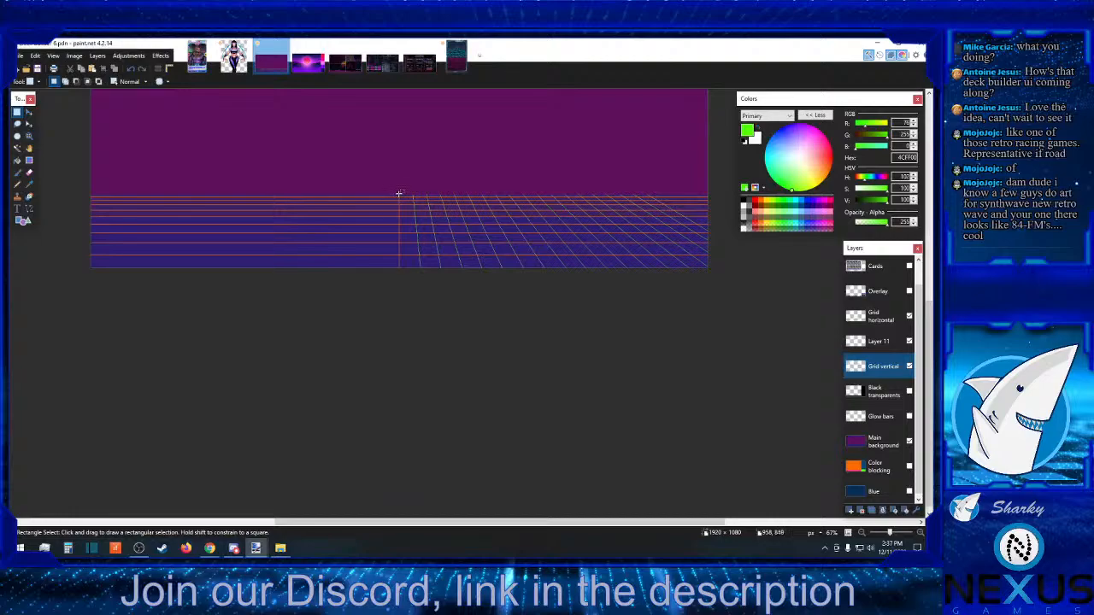
left_click_drag(398, 193, 414, 197)
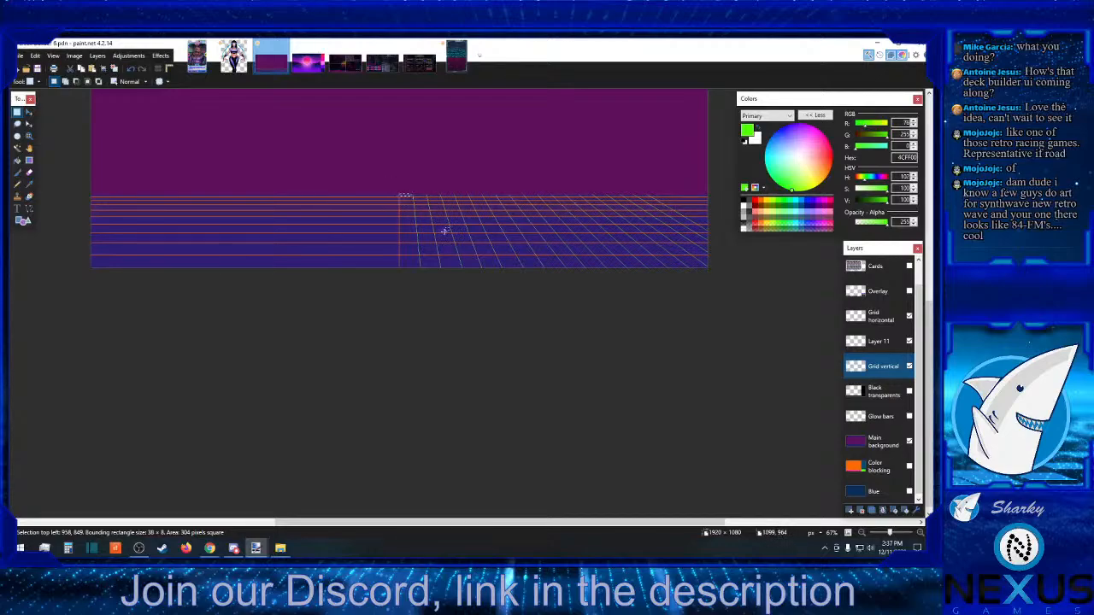
left_click_drag(400, 261, 544, 194)
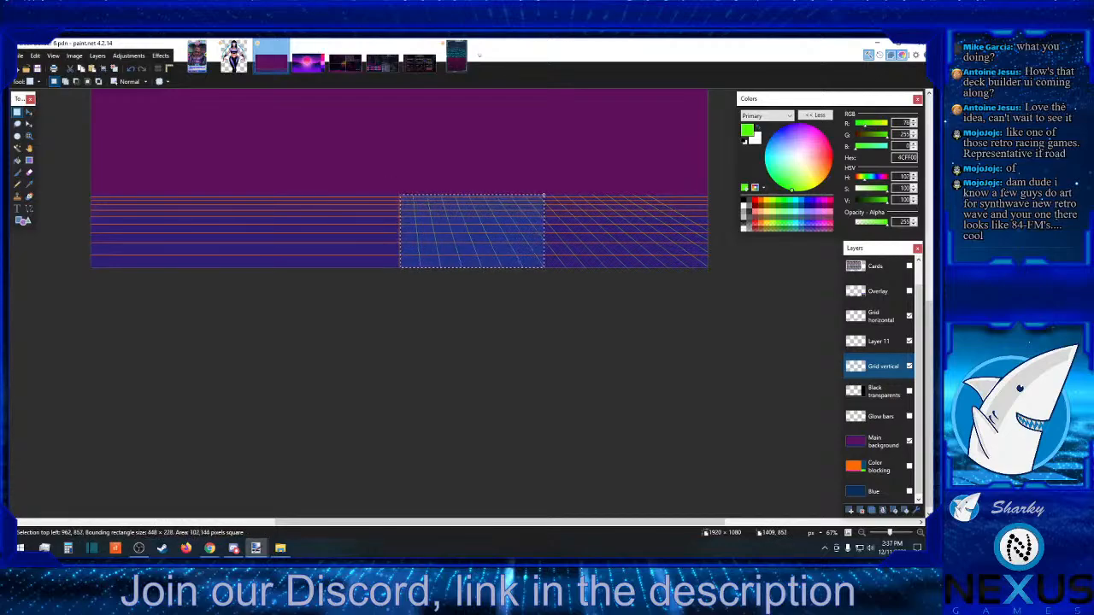
left_click_drag(656, 193, 613, 195)
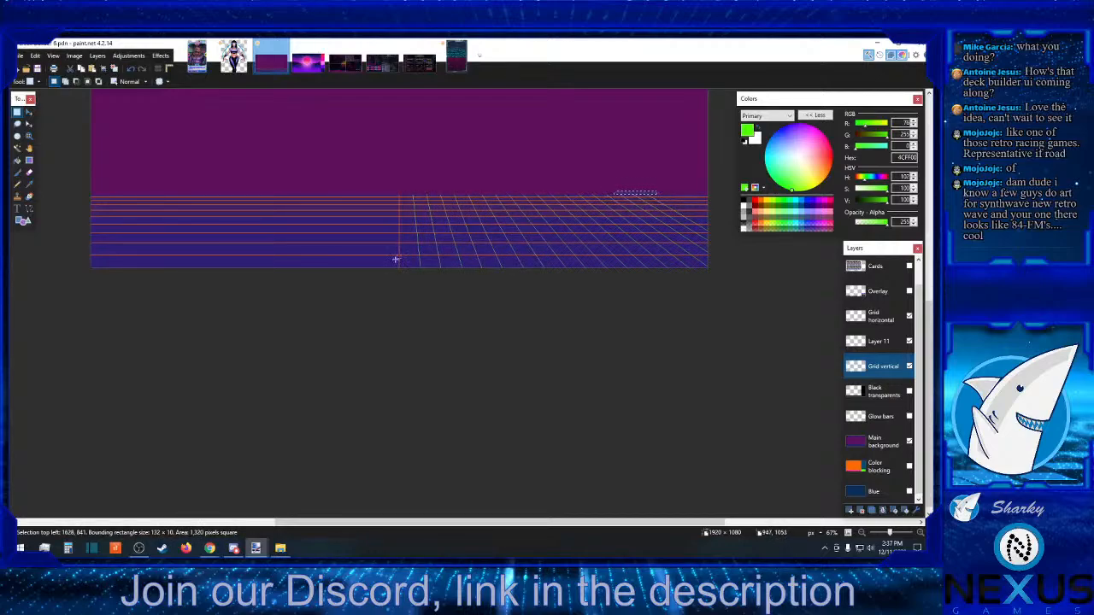
left_click_drag(398, 267, 402, 187)
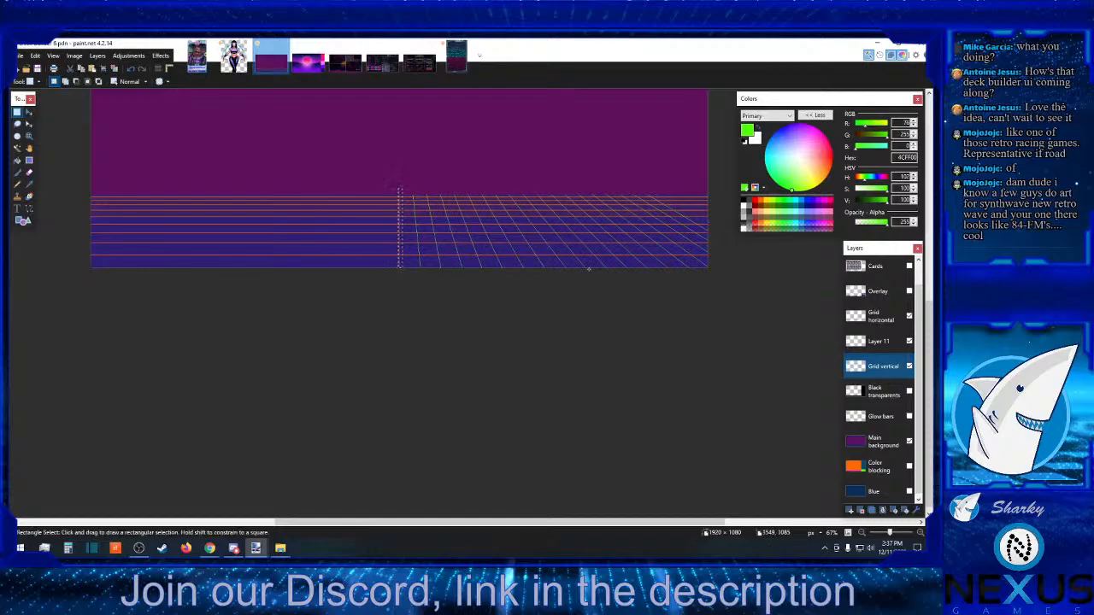
- Mark the right half's lower edge, its upper grid rows and the foot of the centre vertical with rectangular selections
left_click_drag(704, 269, 713, 264)
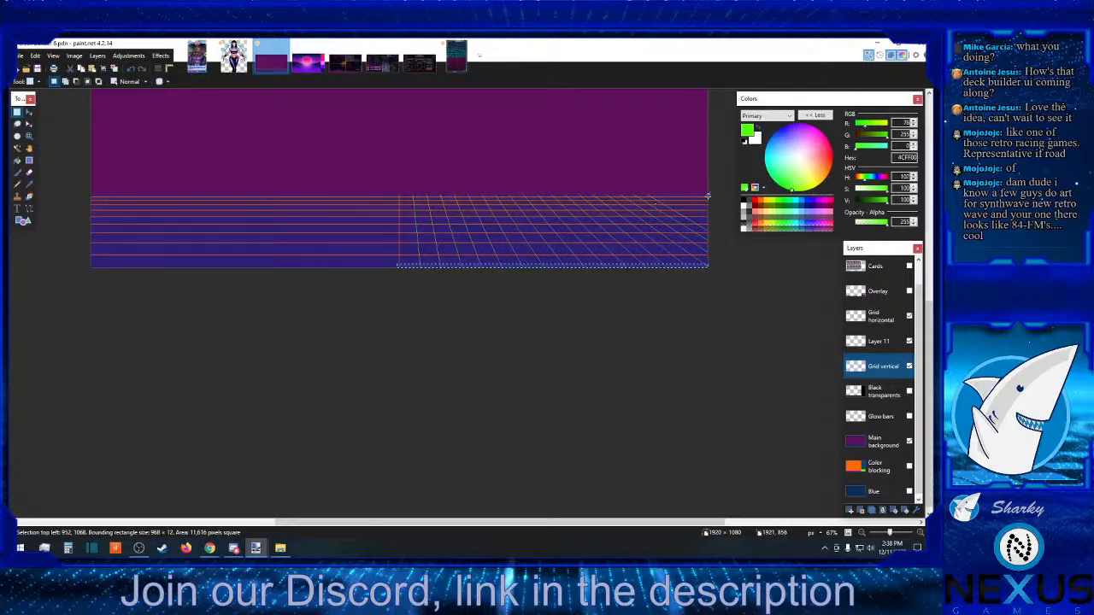
left_click_drag(710, 196, 411, 201)
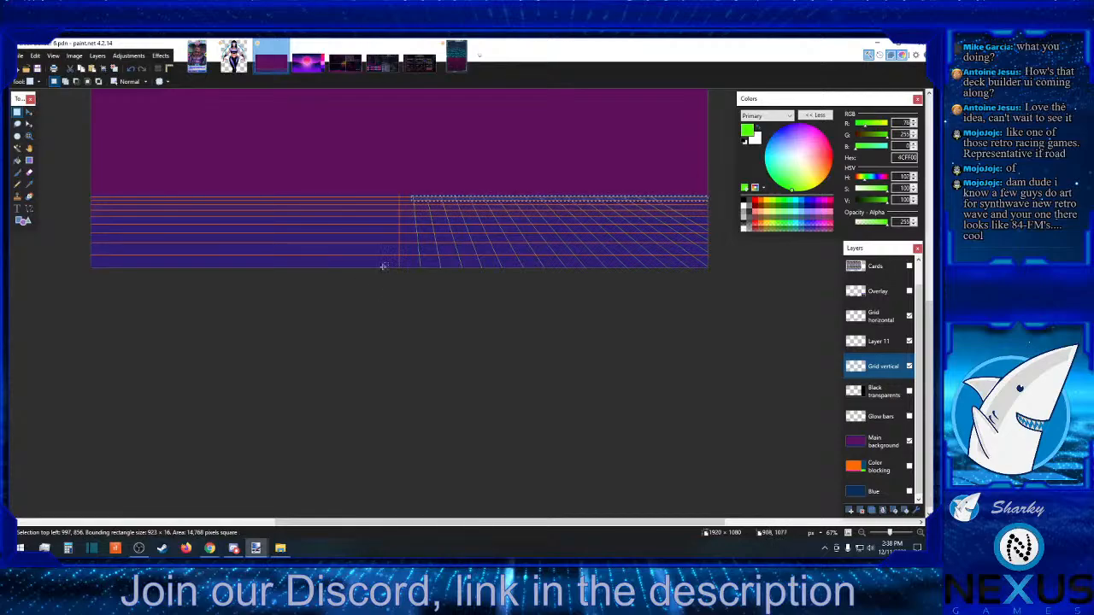
left_click_drag(393, 268, 406, 260)
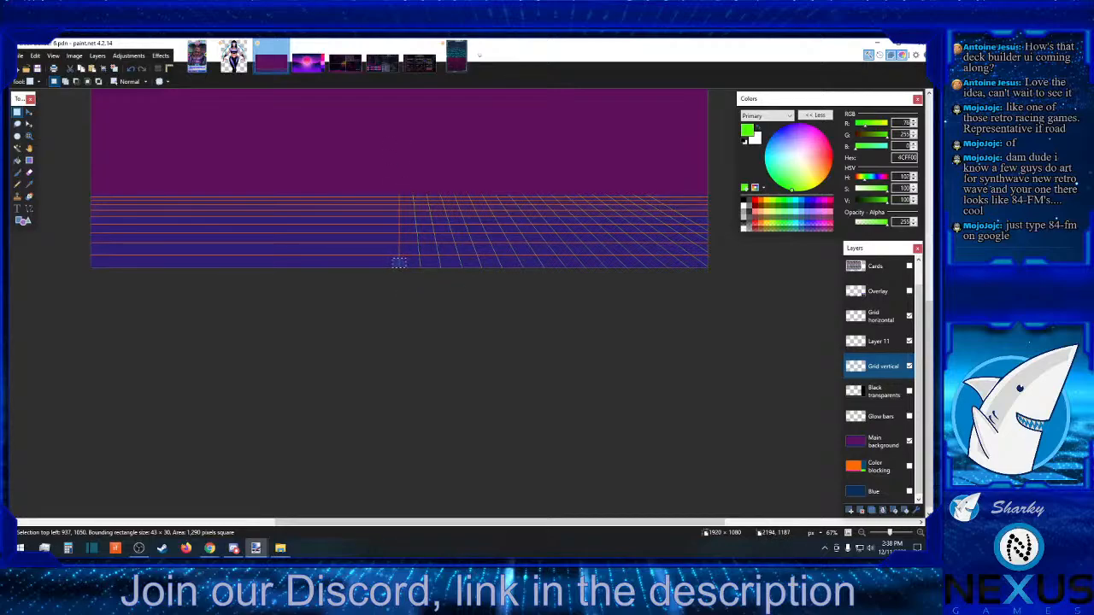
- Switch to the Chrome window with the FM-84 artwork, bring it fully into view and maximize it
key("alt+Tab")
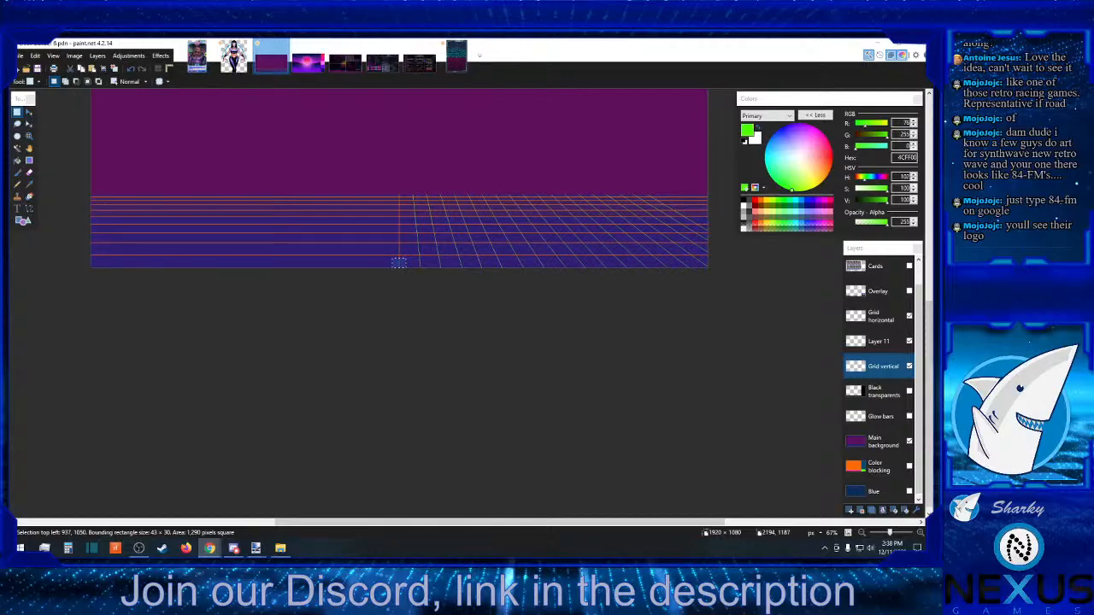
mouse_move(1093, 64)
left_mouse_down()
mouse_move(820, 233)
mouse_move(609, 168)
mouse_move(342, 64)
left_mouse_up()
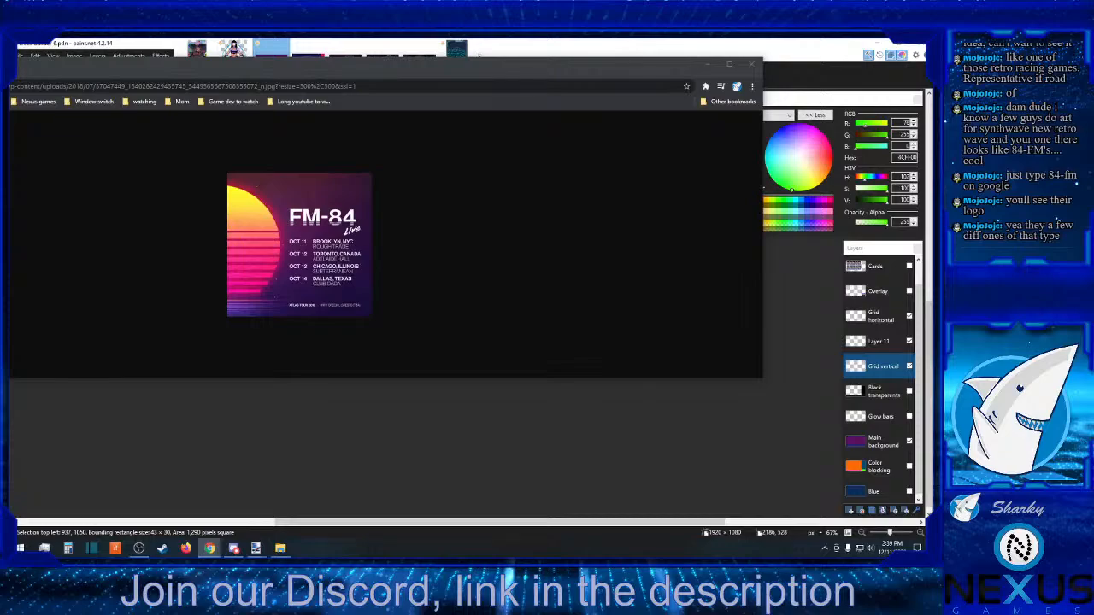
left_click_drag(932, 115, 846, 91)
left_click(729, 66)
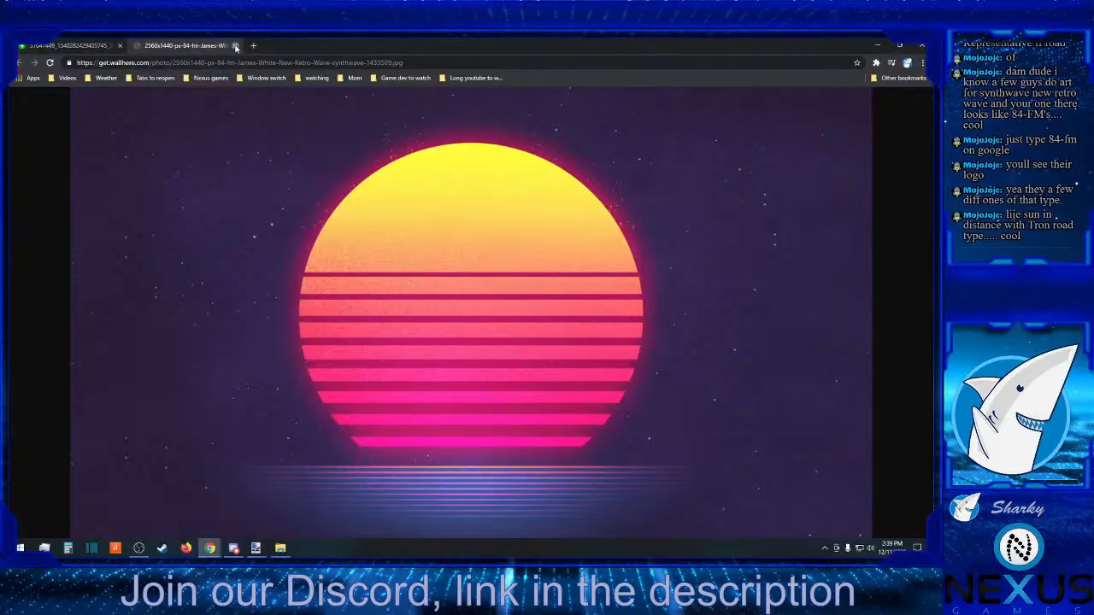
- Close the retro sun wallpaper page, minimize Chrome to return to the background mockup, and clear the selection at the foot of the centre vertical
left_click(236, 47)
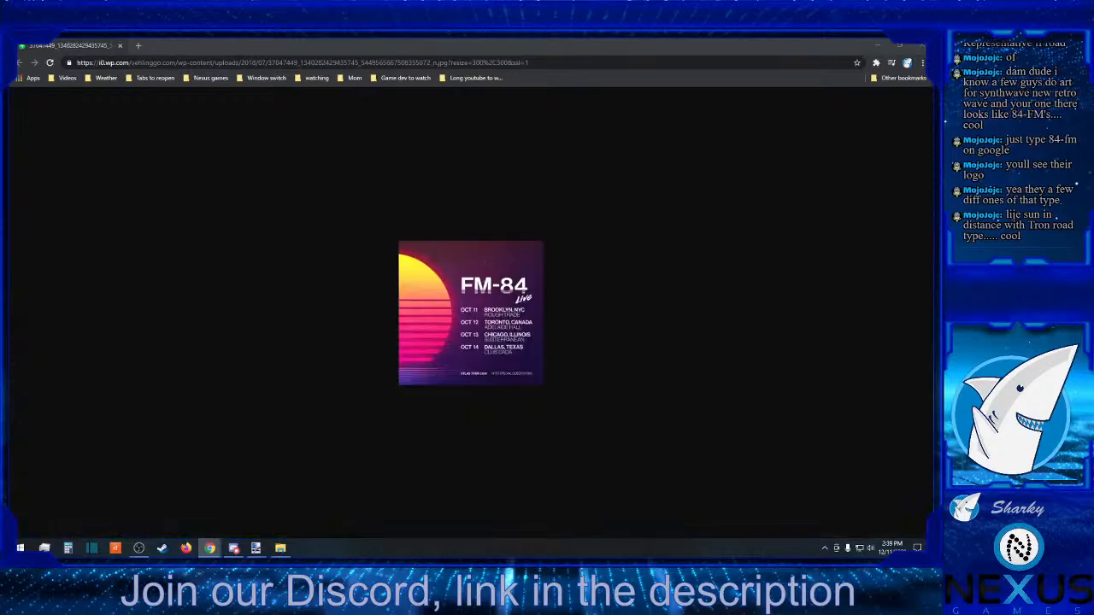
left_click(872, 44)
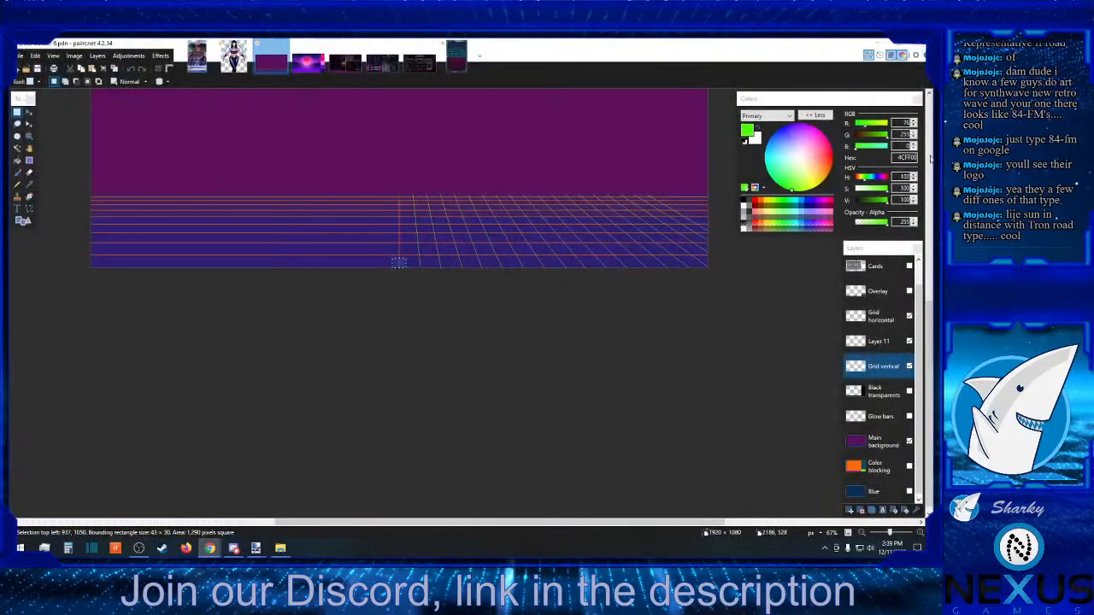
left_click(539, 344)
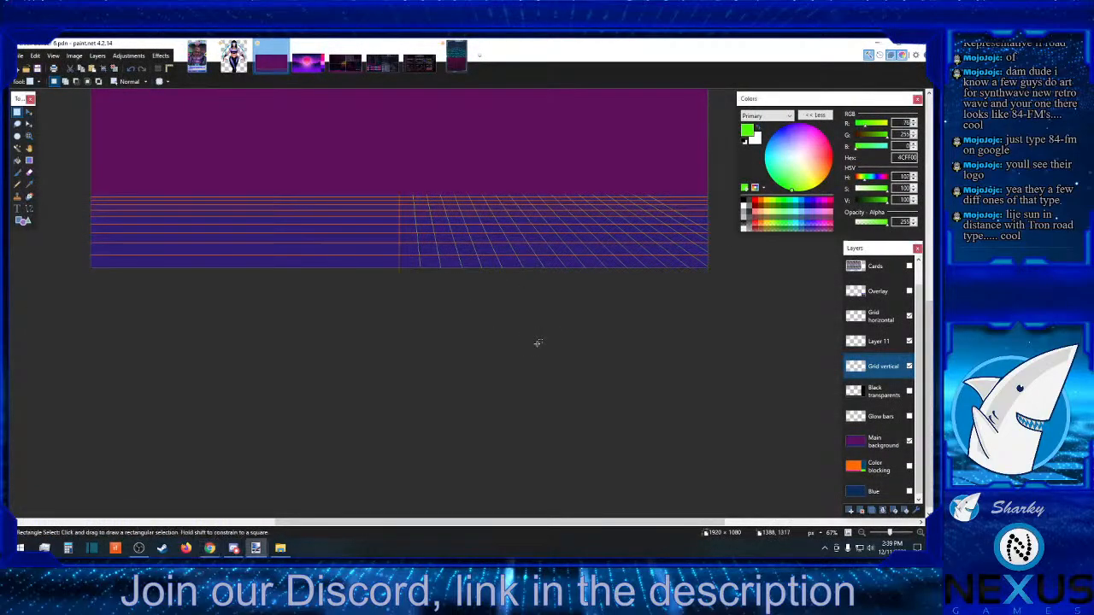
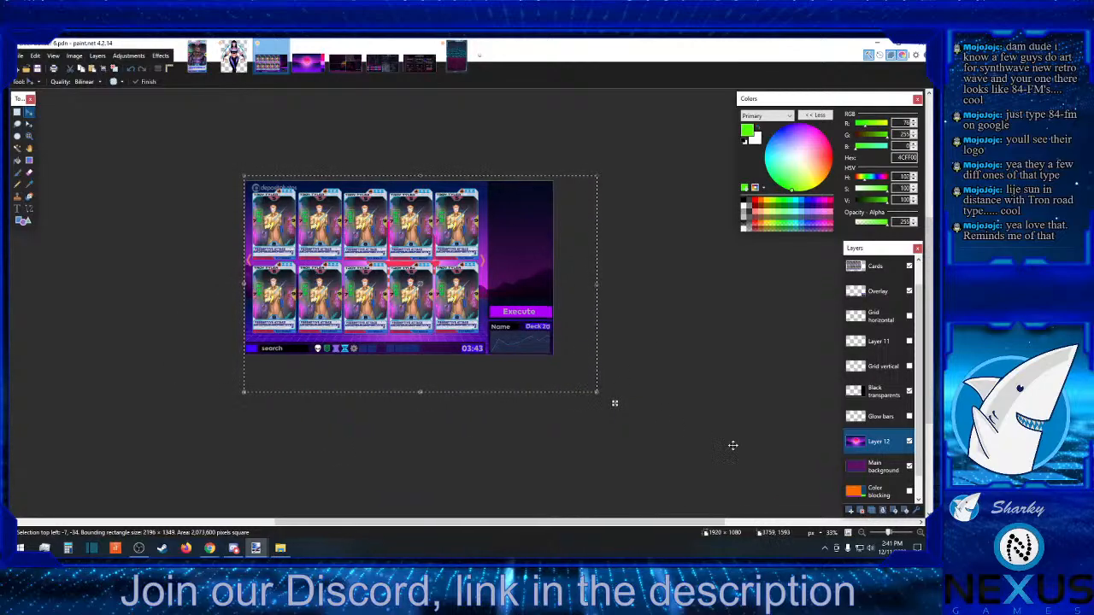
- Delete Layer 12 with the synthwave picture and show the Grid horizontal and Layer 11 layers
left_click(862, 511)
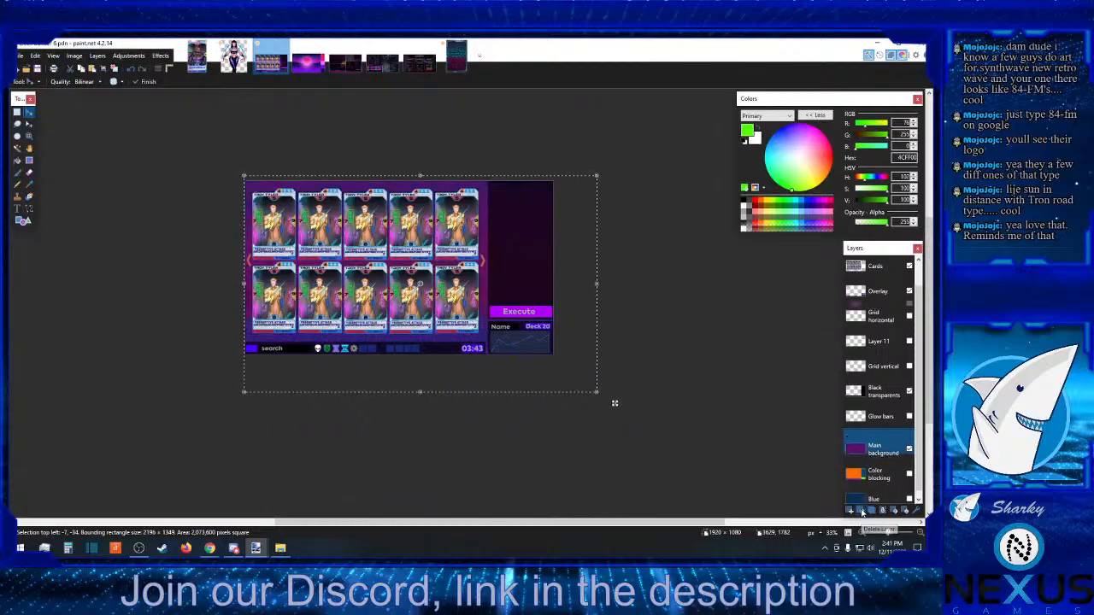
left_click(909, 416)
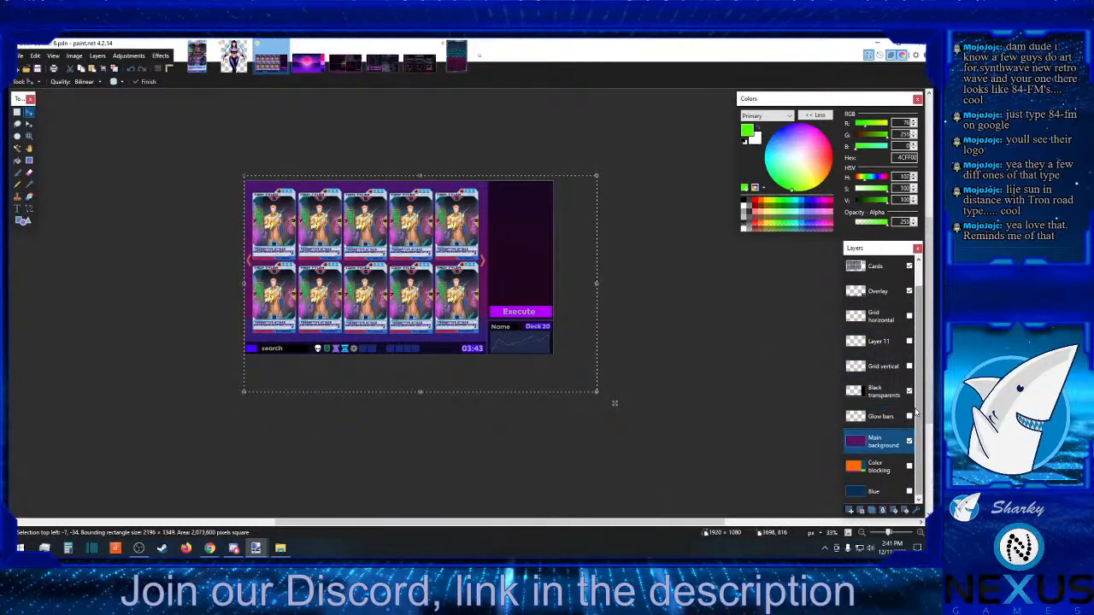
left_click(908, 316)
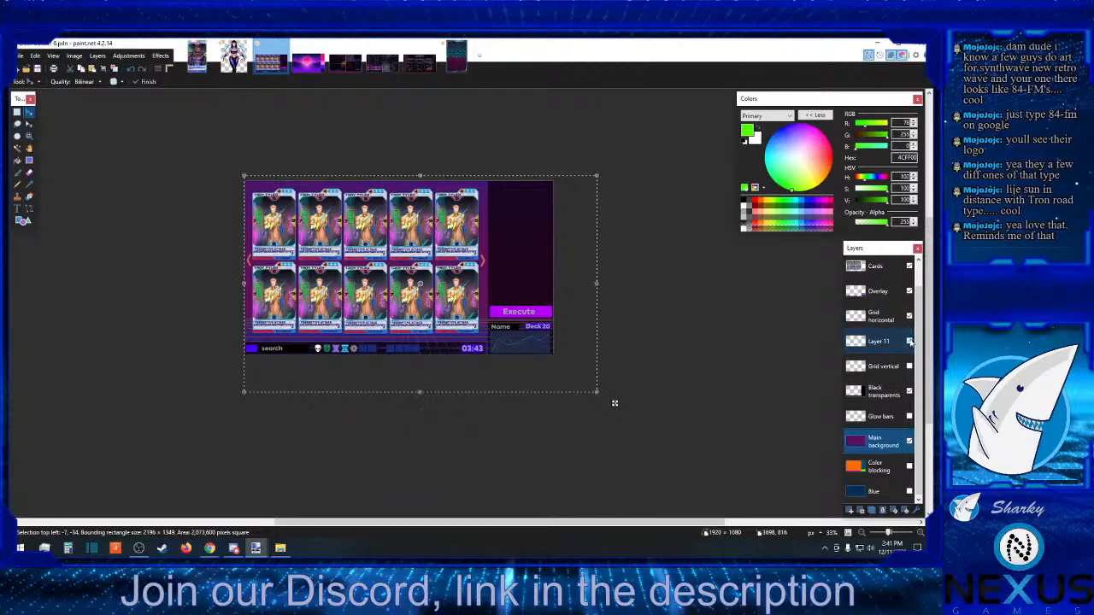
left_click(909, 341)
- Hide the Cards, Overlay and Black transparents layers so only the background and grid remain
left_click(911, 267)
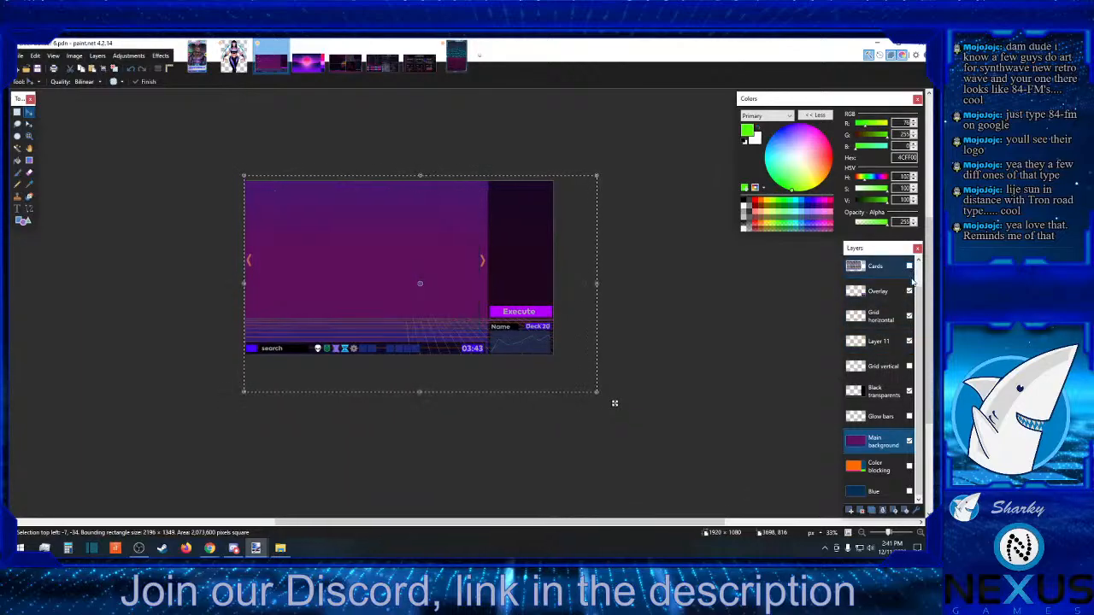
left_click(908, 291)
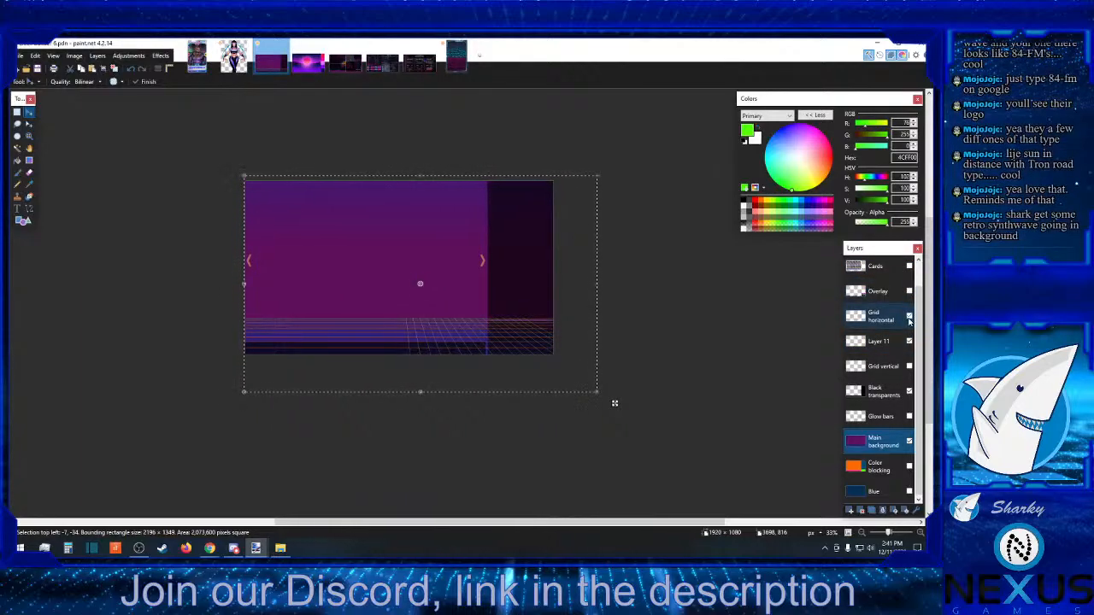
left_click(908, 391)
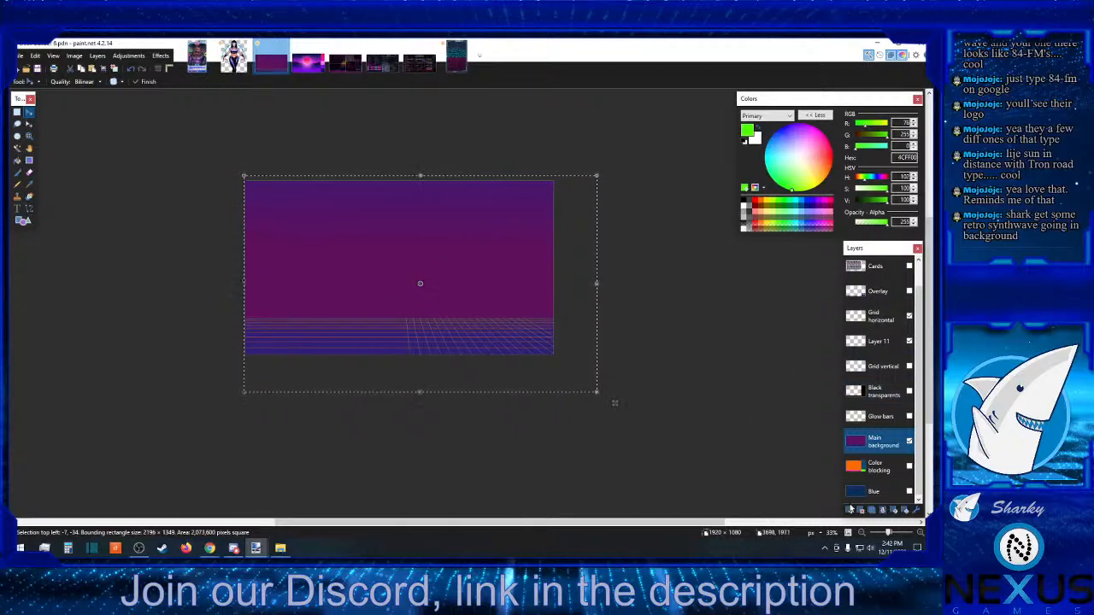
- Clear the oversized selection with the Rectangle Select tool and show the Grid vertical layer
key("ctrl+plus")
key("ctrl+plus")
key("ctrl+plus")
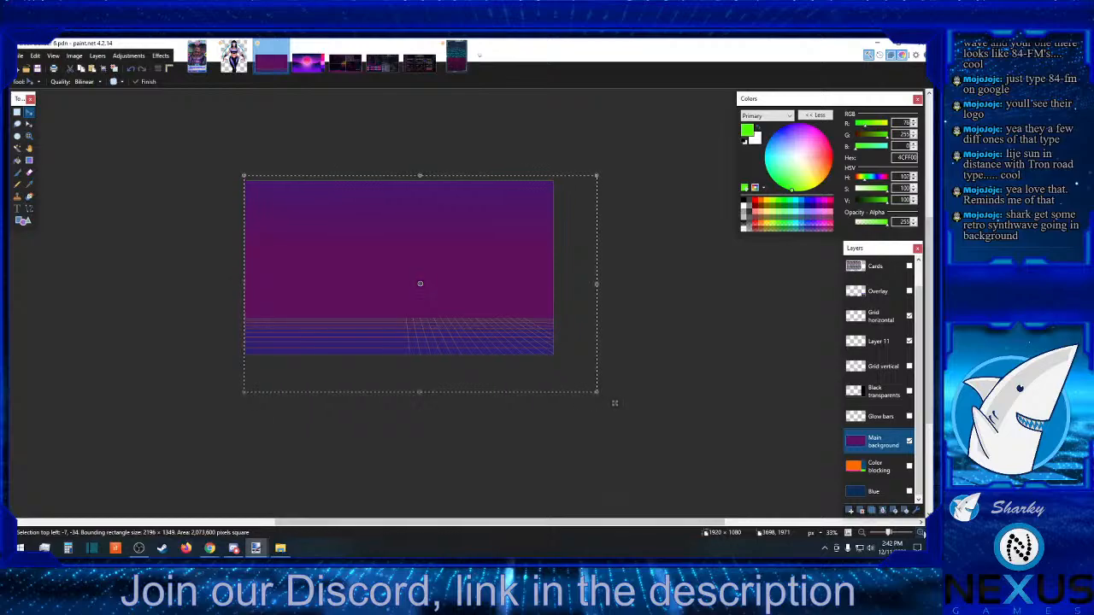
scroll(743, 454, "down", 5)
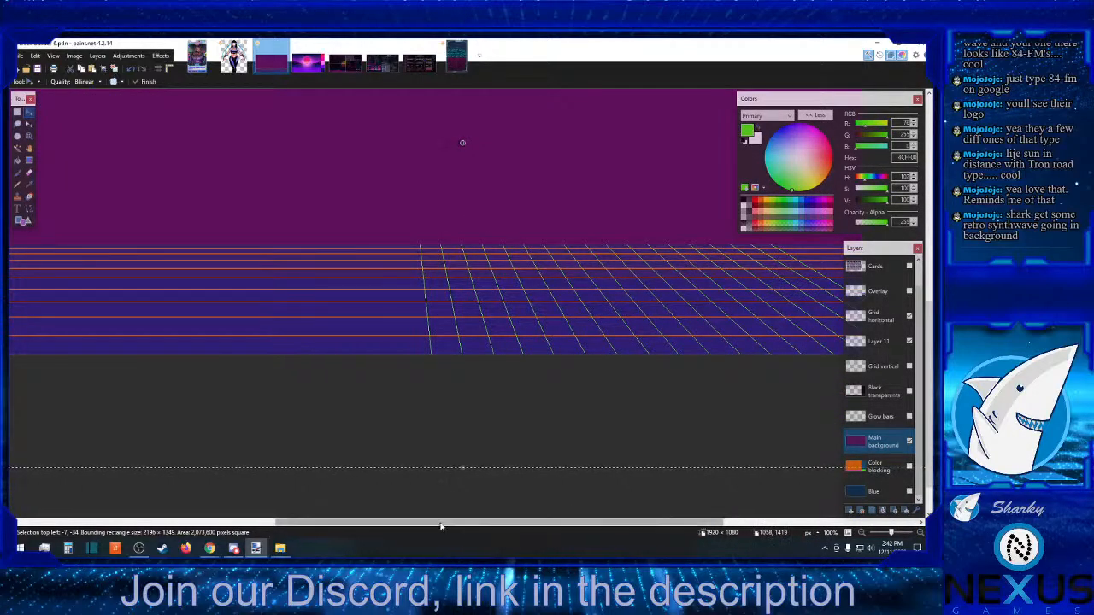
left_click_drag(457, 523, 506, 528)
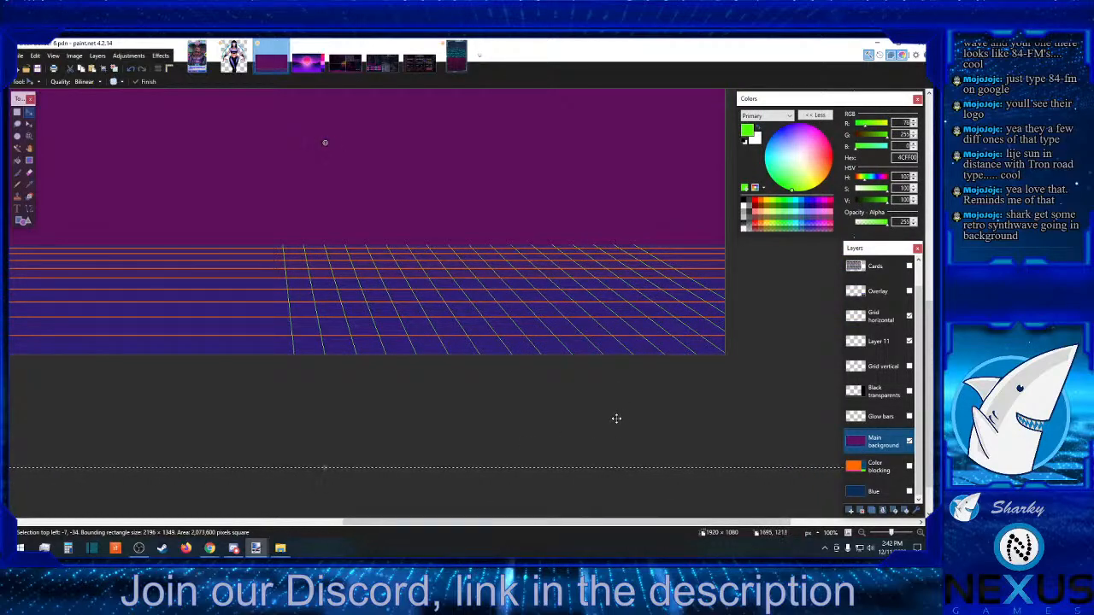
left_click(16, 115)
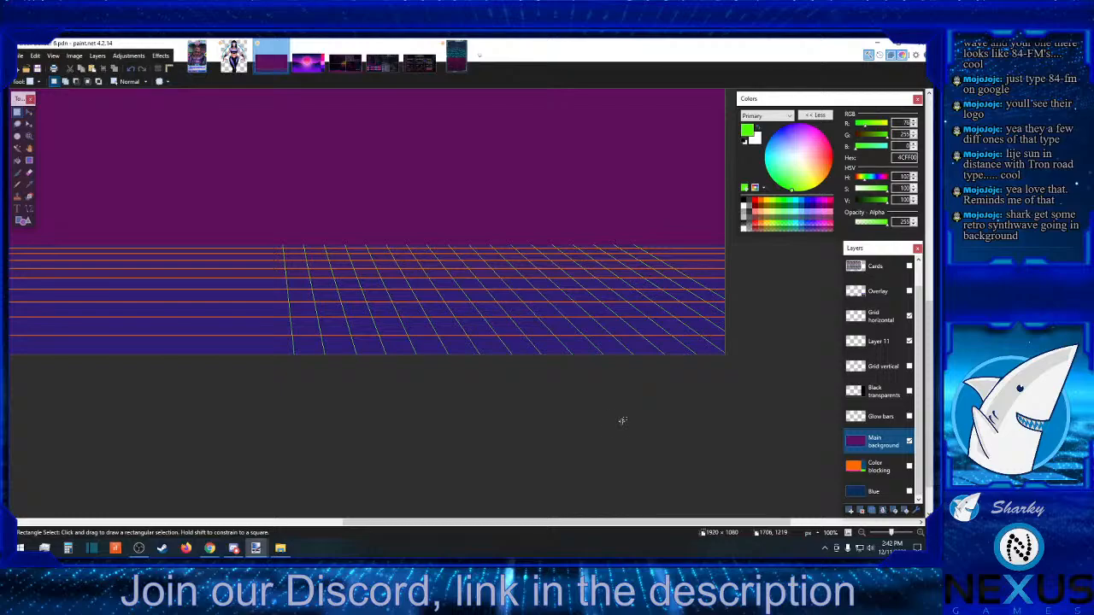
left_click(918, 533)
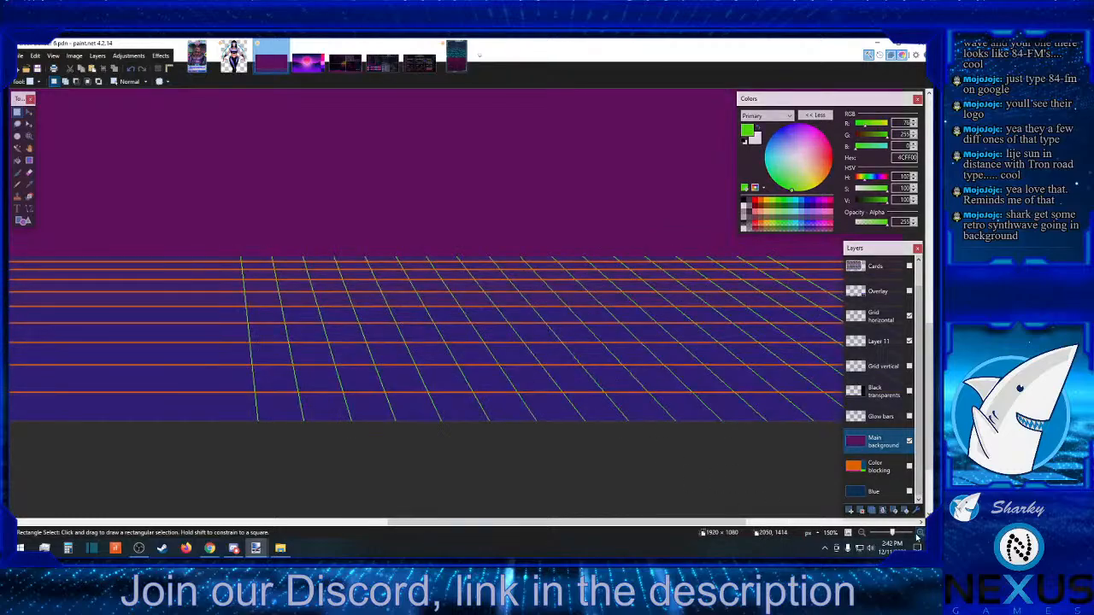
mouse_move(482, 527)
left_mouse_down()
mouse_move(503, 529)
mouse_move(463, 527)
left_mouse_up()
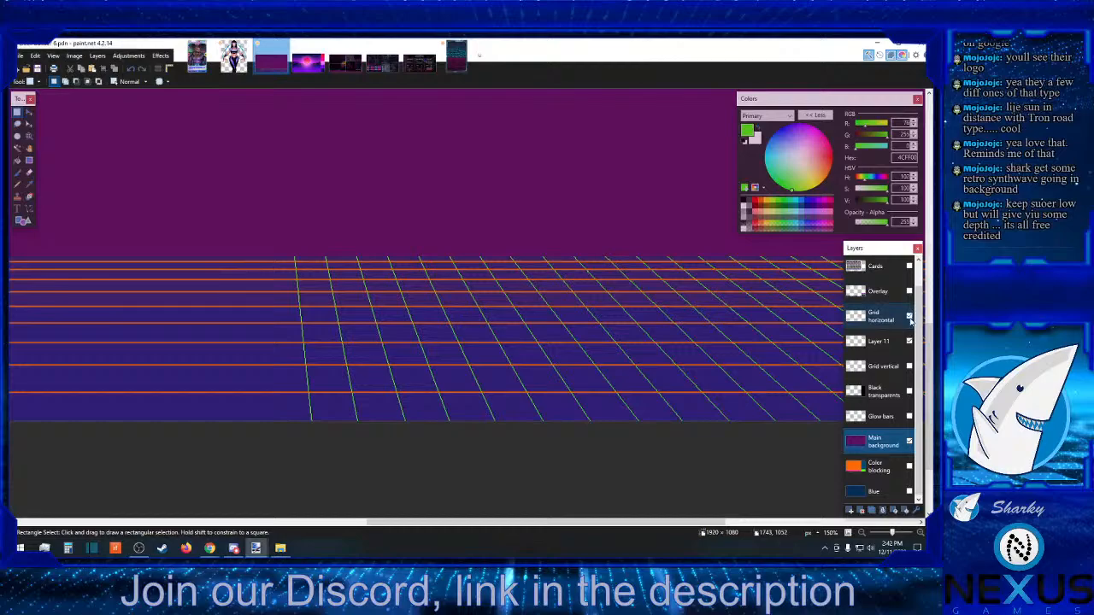
left_click(910, 366)
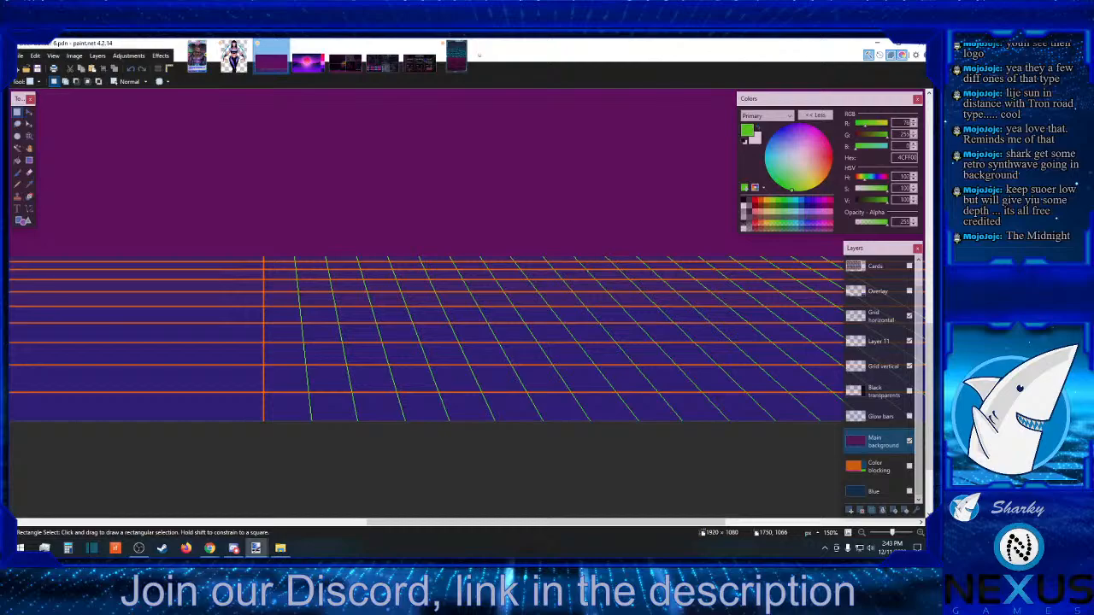
key("alt+Tab")
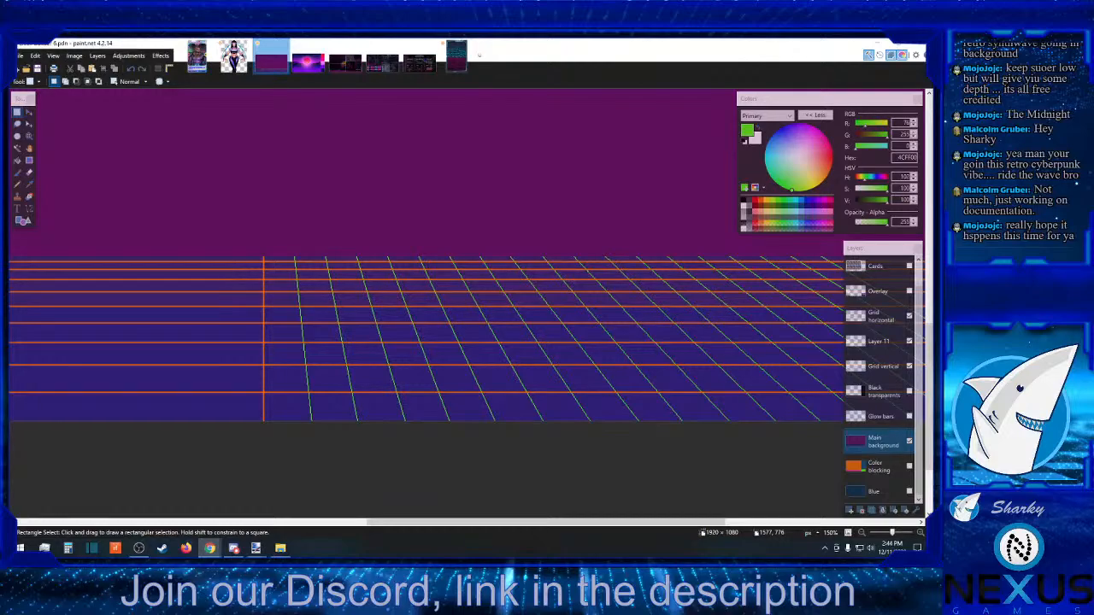
left_click(601, 477)
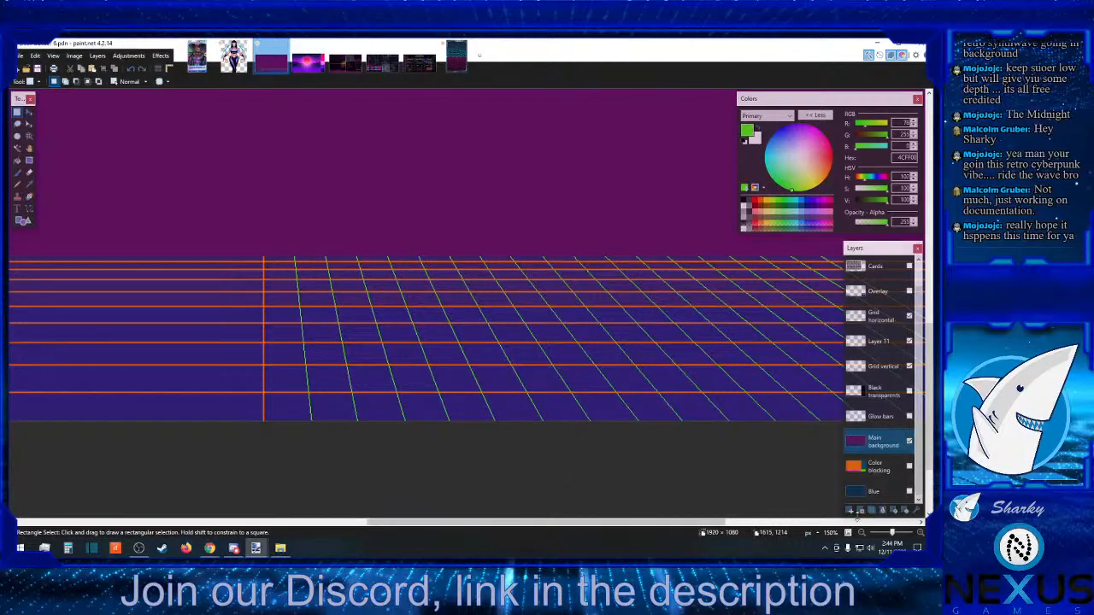
- Check which grid lines belong to Layer 11 by hiding it and showing it again
left_click(921, 533)
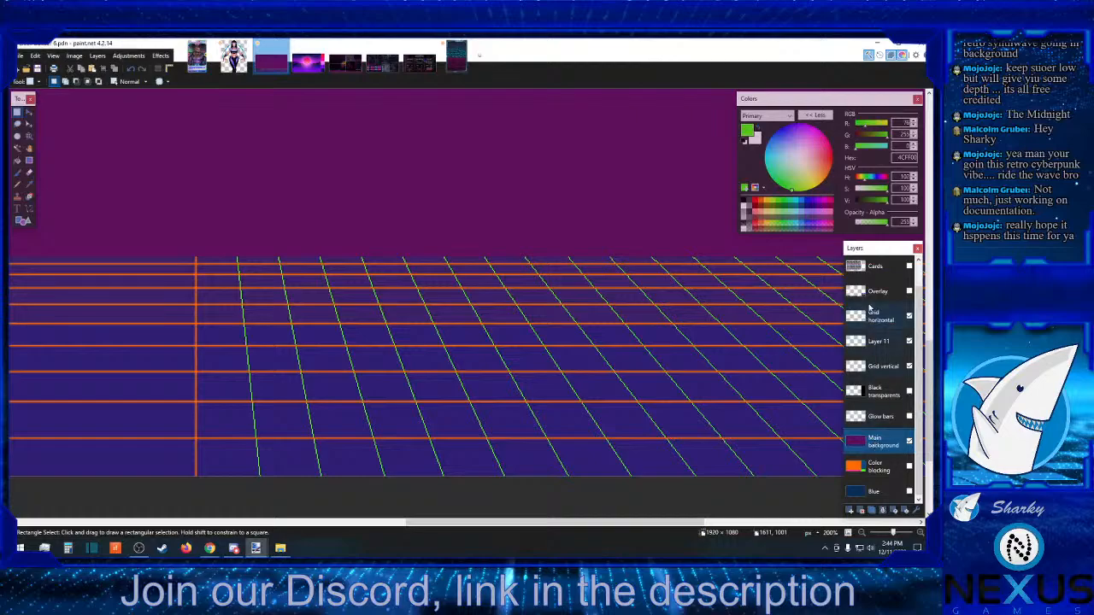
left_click(874, 272)
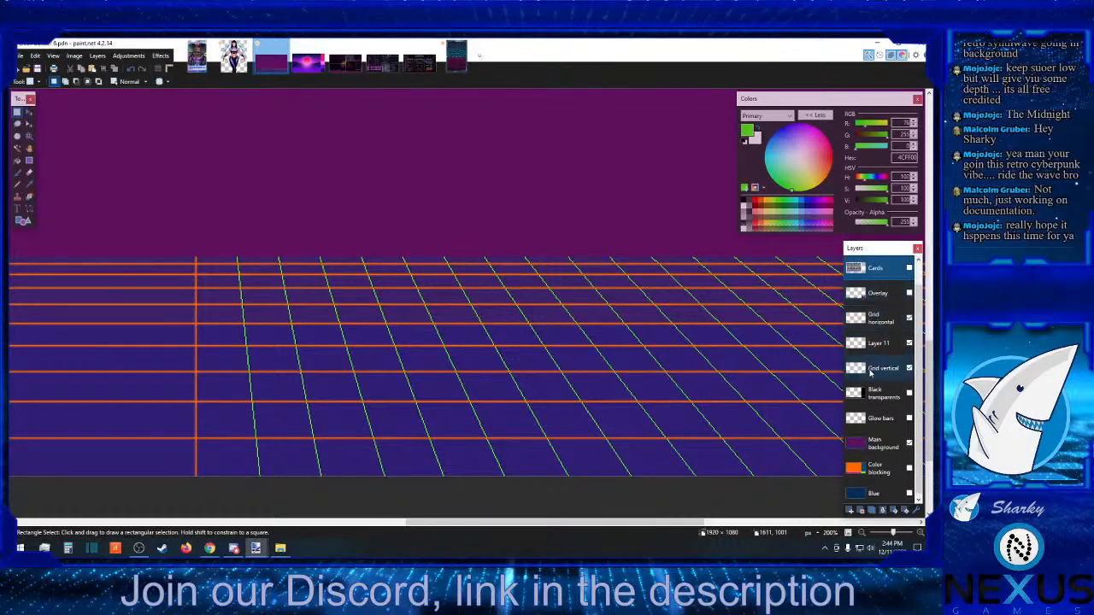
left_click(875, 347)
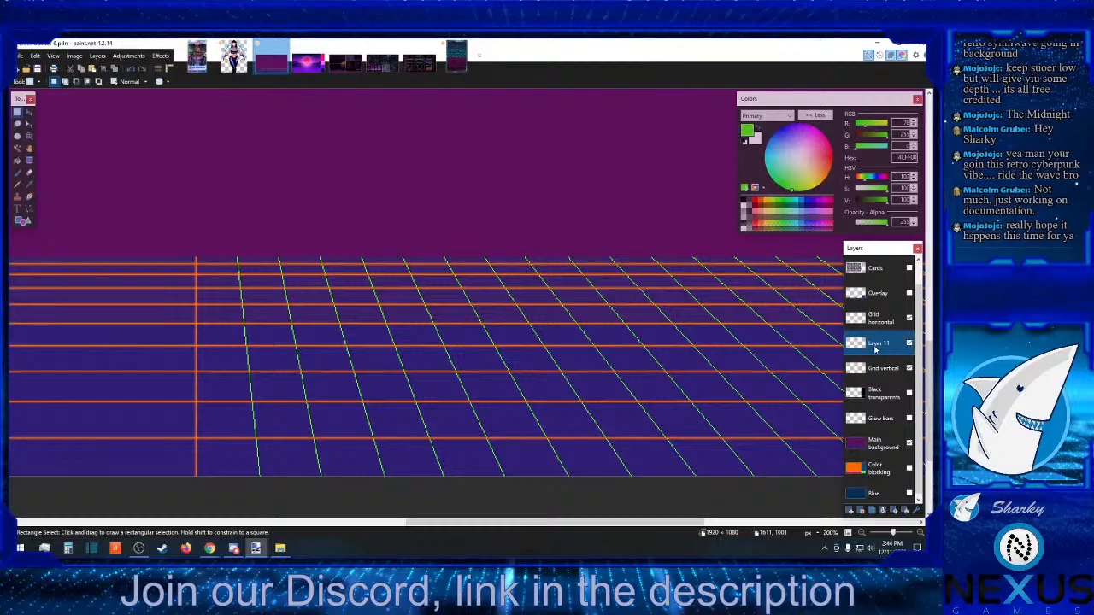
left_click(879, 325)
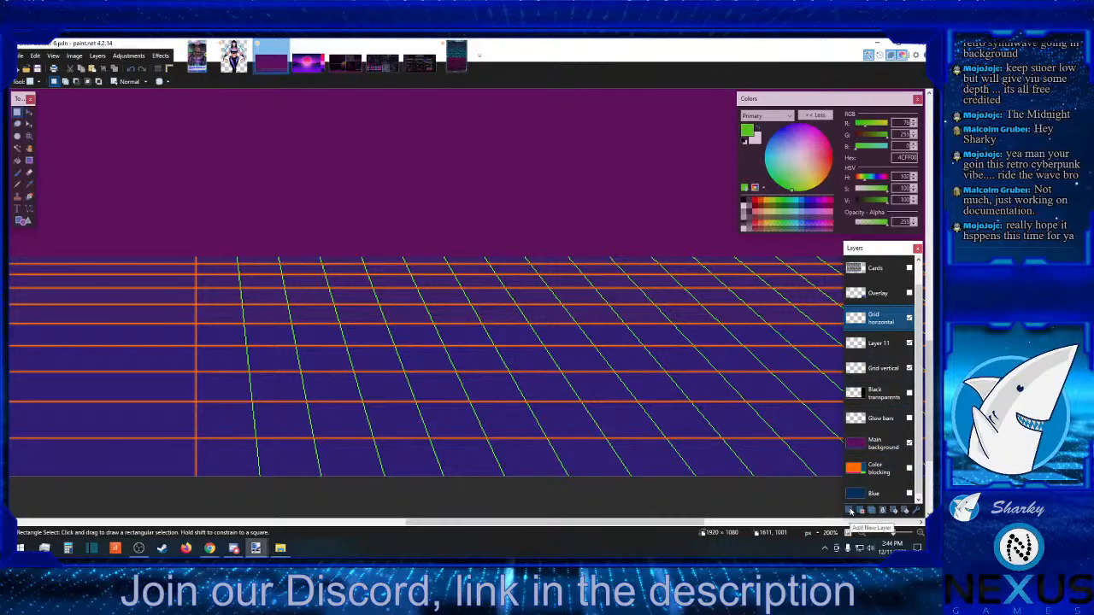
left_click(910, 342)
left_click(910, 342)
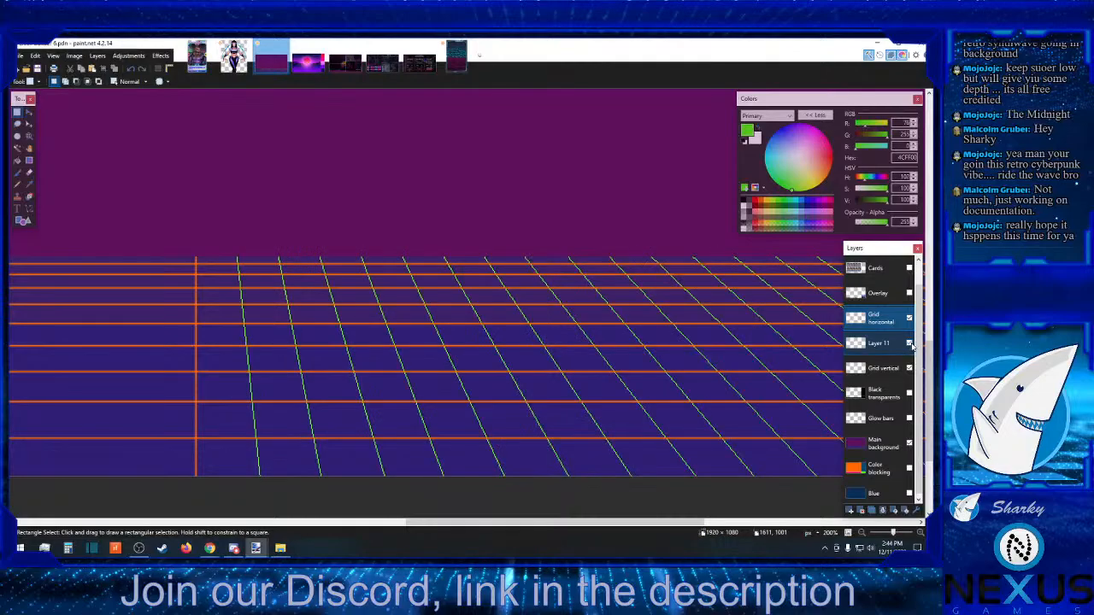
- Rename Layer 11, which holds the green guide lines, as "Bad lines"
left_click(878, 345)
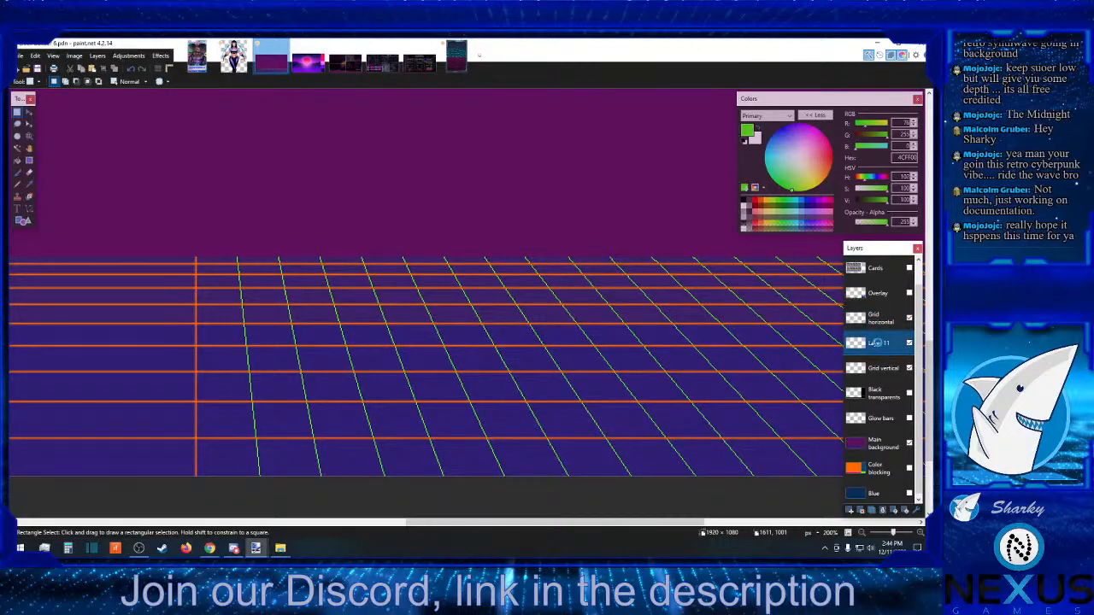
double_click(878, 344)
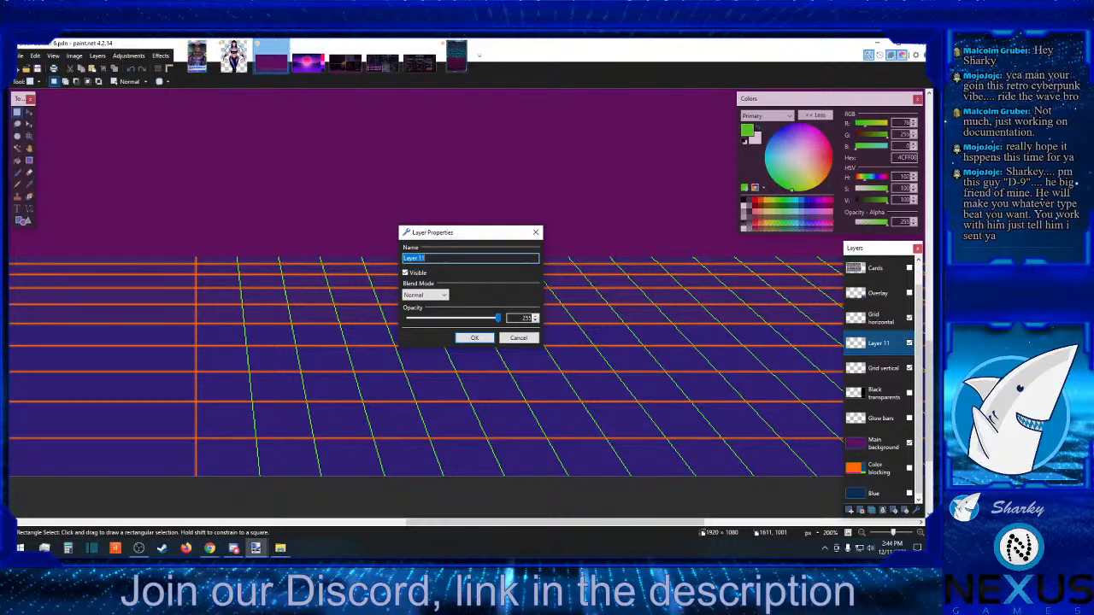
key("alt+Tab")
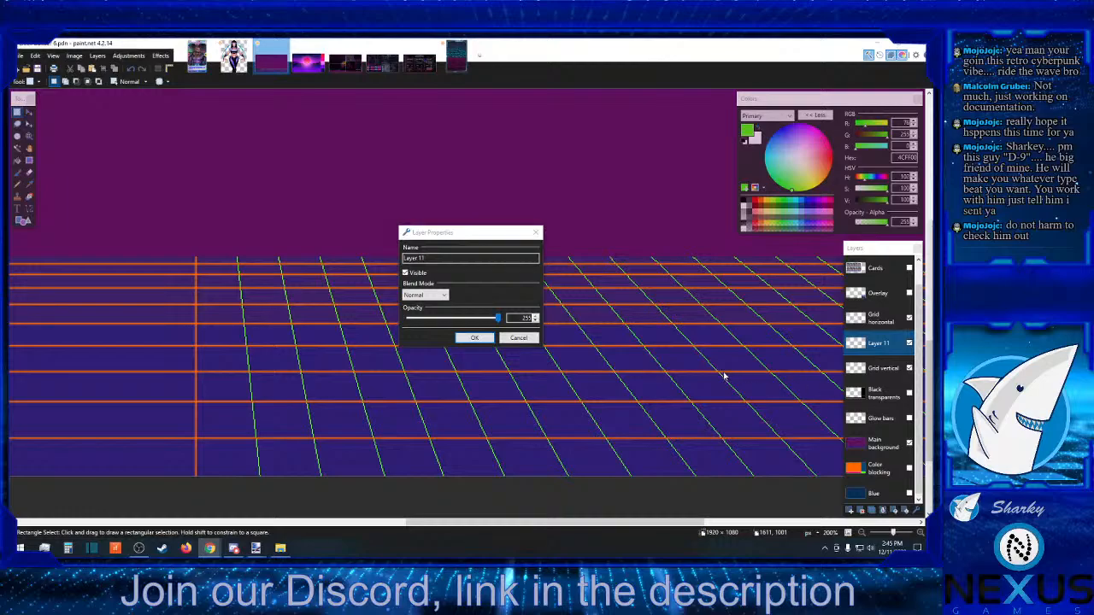
left_click(491, 287)
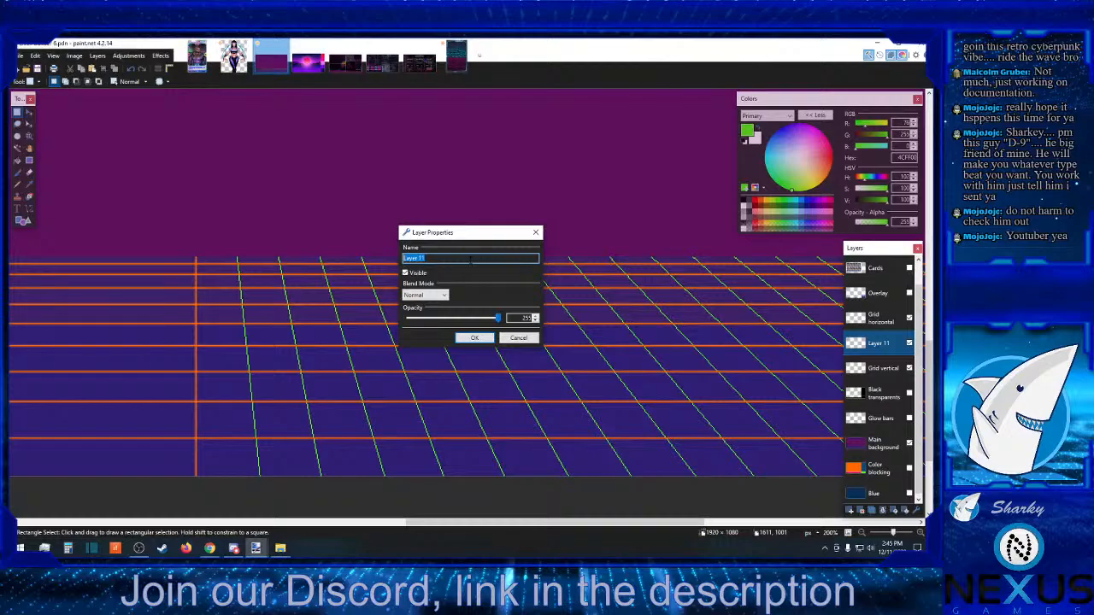
type("Bad lines")
key("Return")
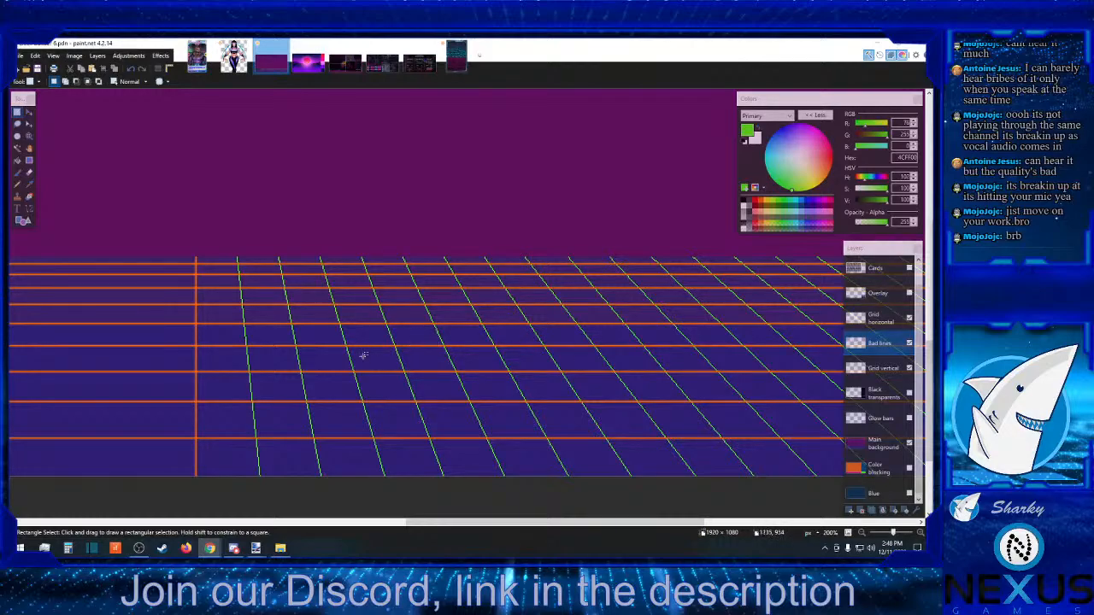
left_click(345, 298)
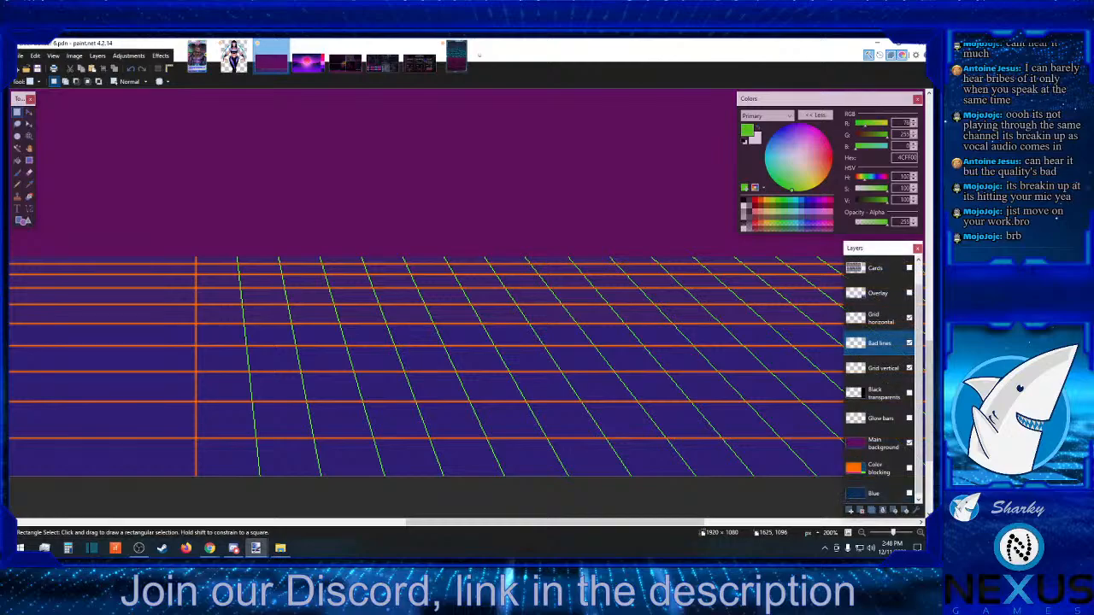
left_click(920, 533)
left_click(920, 533)
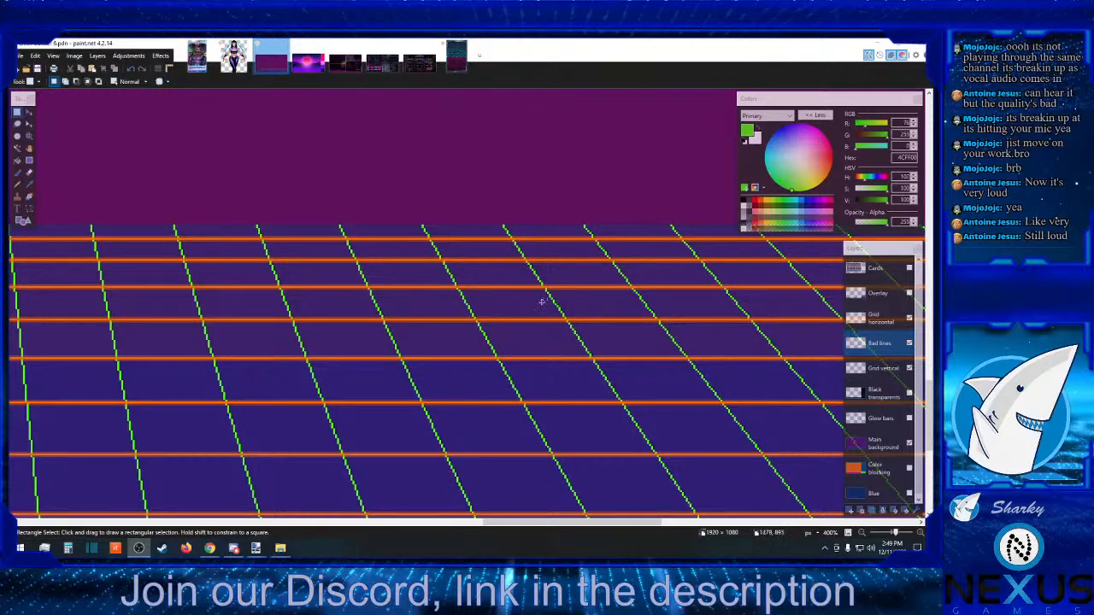
left_click(476, 254)
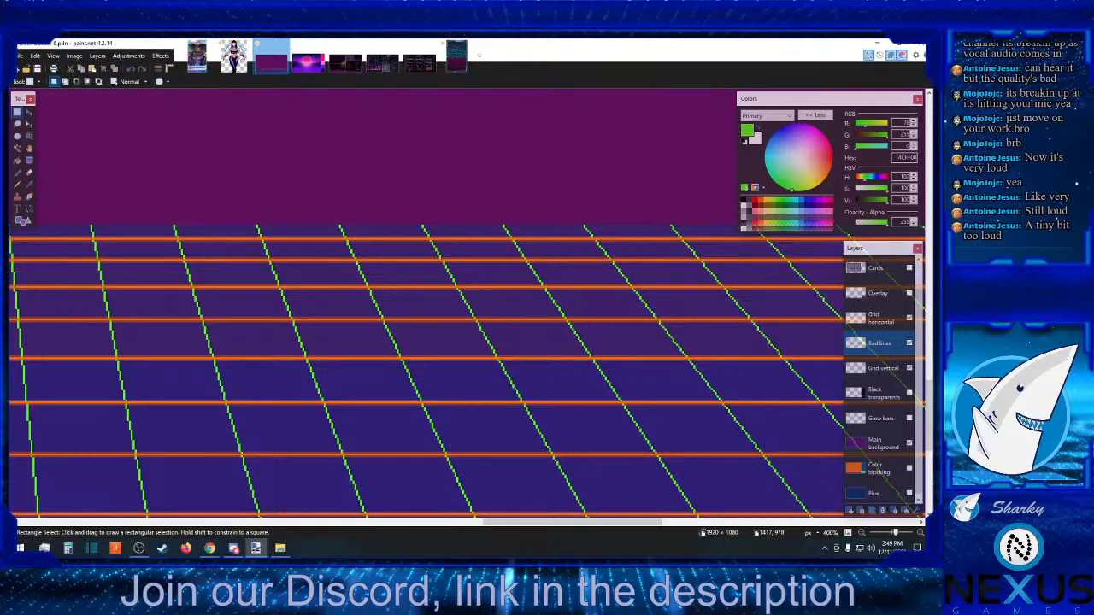
key("alt+Tab")
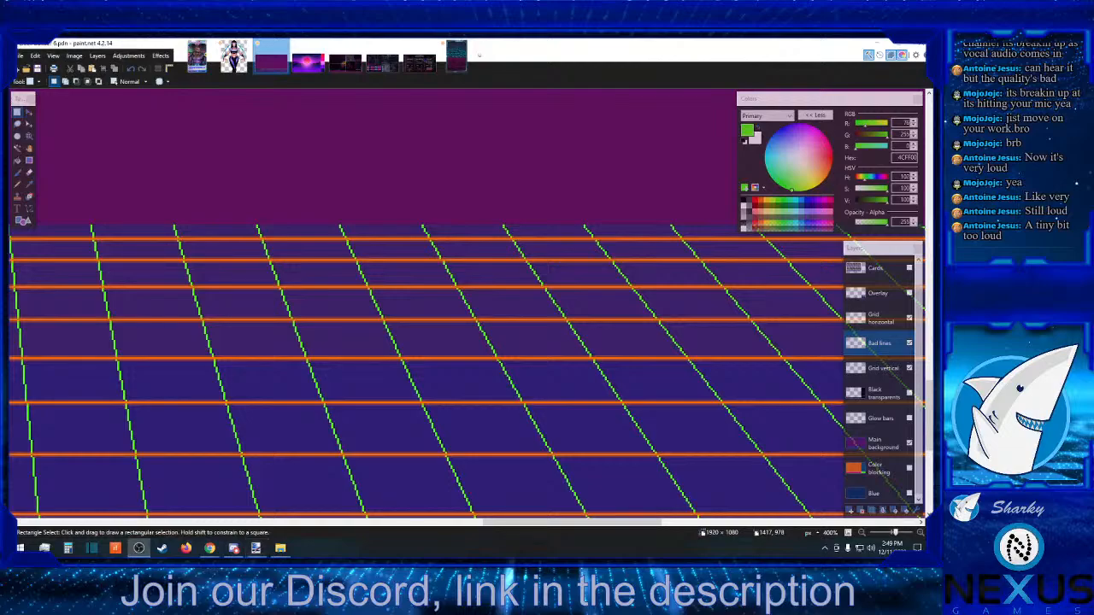
key("alt+Tab")
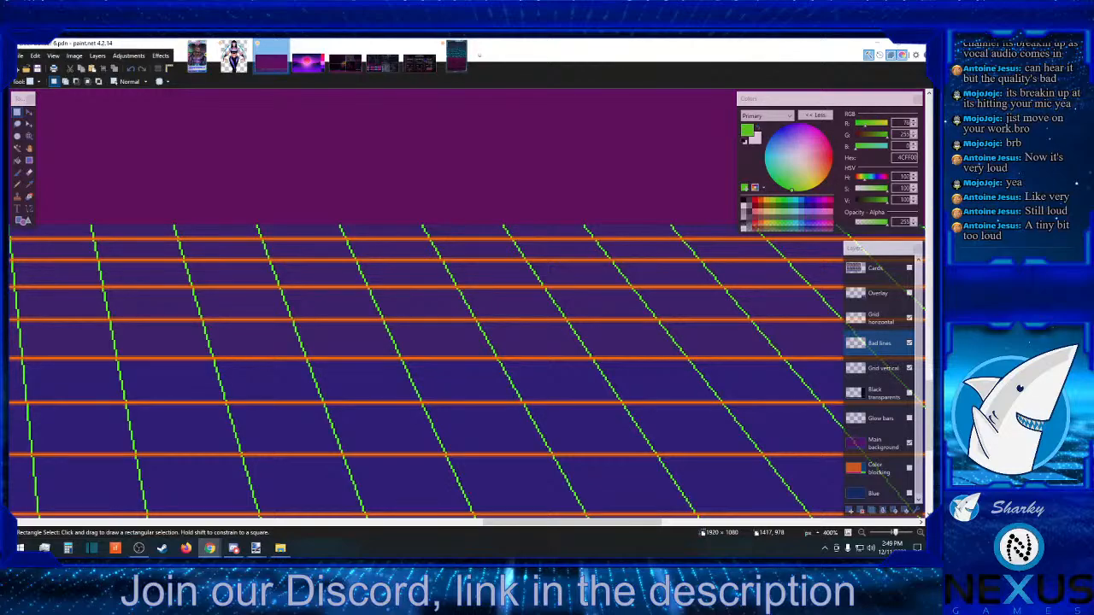
key("alt+Tab")
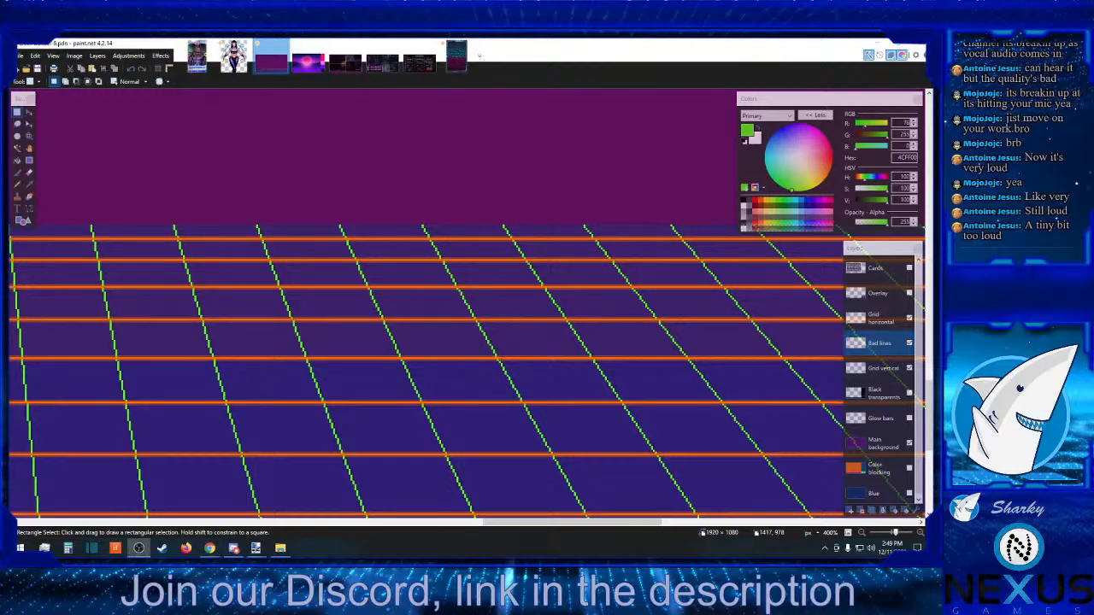
- Measure the top spacing between the orange centre line and the first green guide line with the Rectangle Select tool
key("alt+Tab")
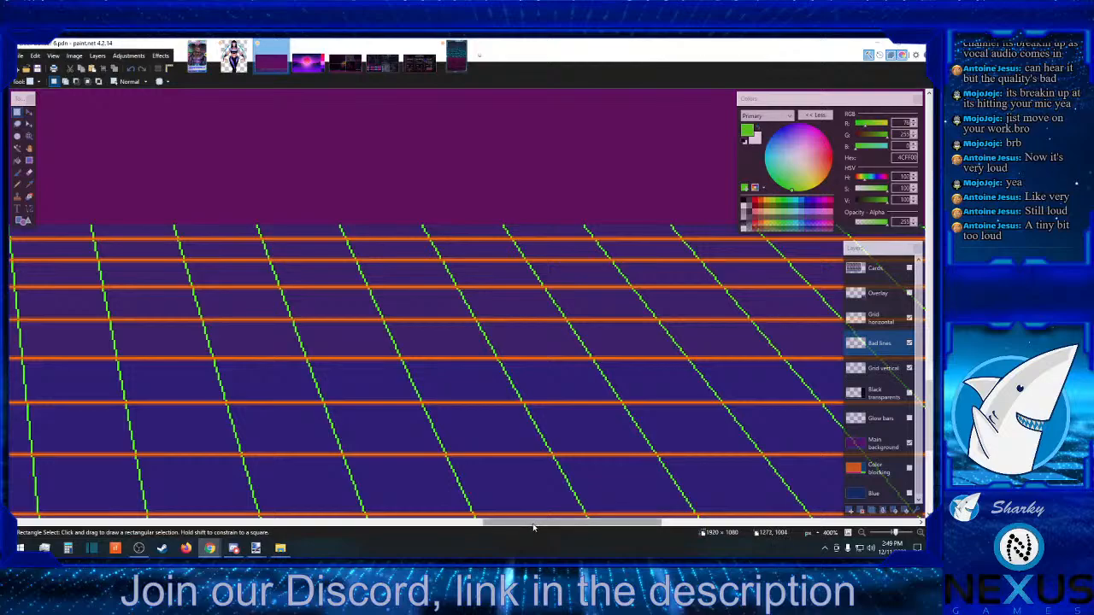
left_click_drag(533, 527, 477, 528)
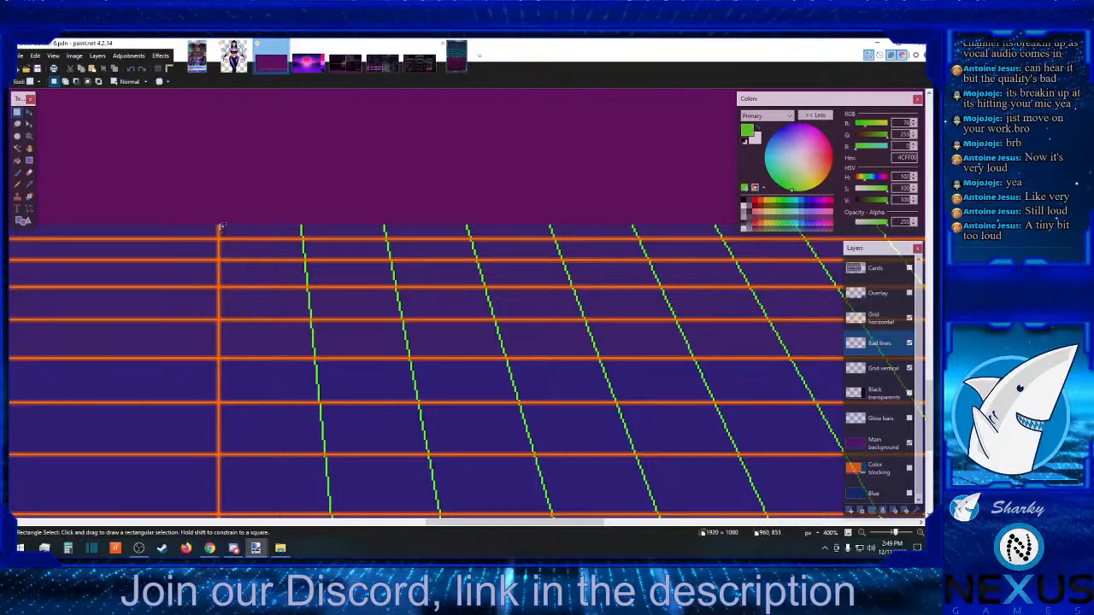
left_click_drag(220, 227, 301, 228)
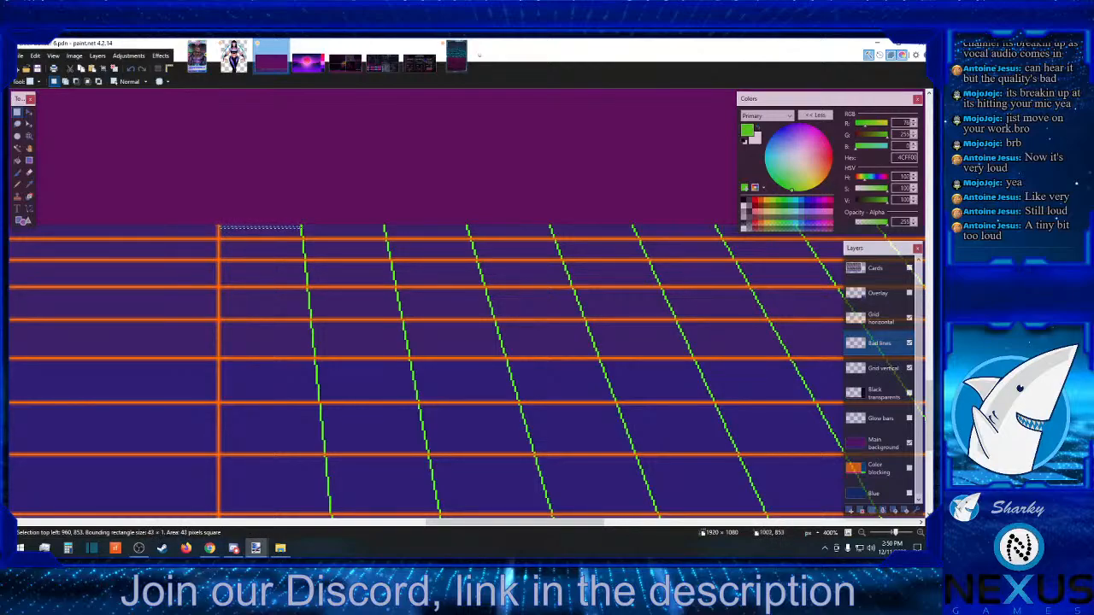
left_click(337, 228)
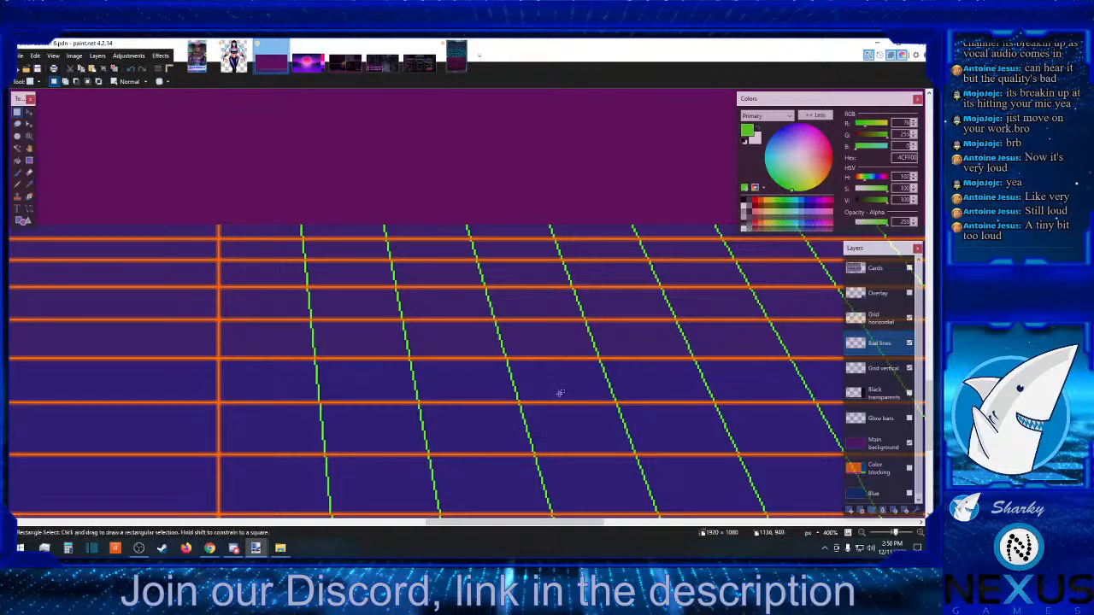
- Measure the span from the orange centre line to the canvas's right edge along the horizon and along the bottom edge
left_click(864, 533)
left_click(863, 533)
left_click(863, 533)
left_click(863, 533)
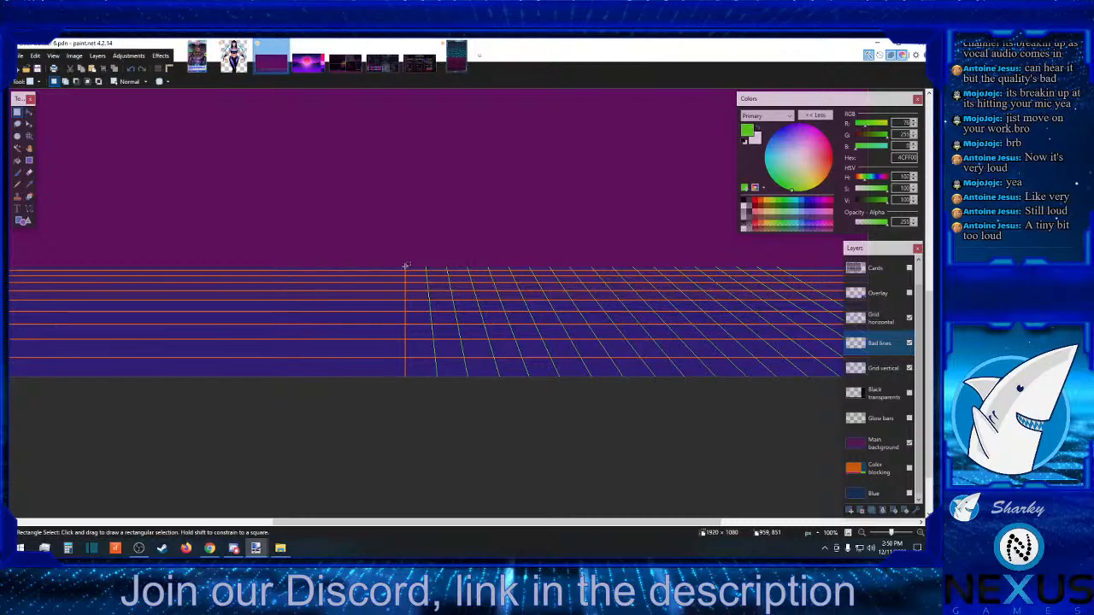
left_click_drag(405, 267, 854, 267)
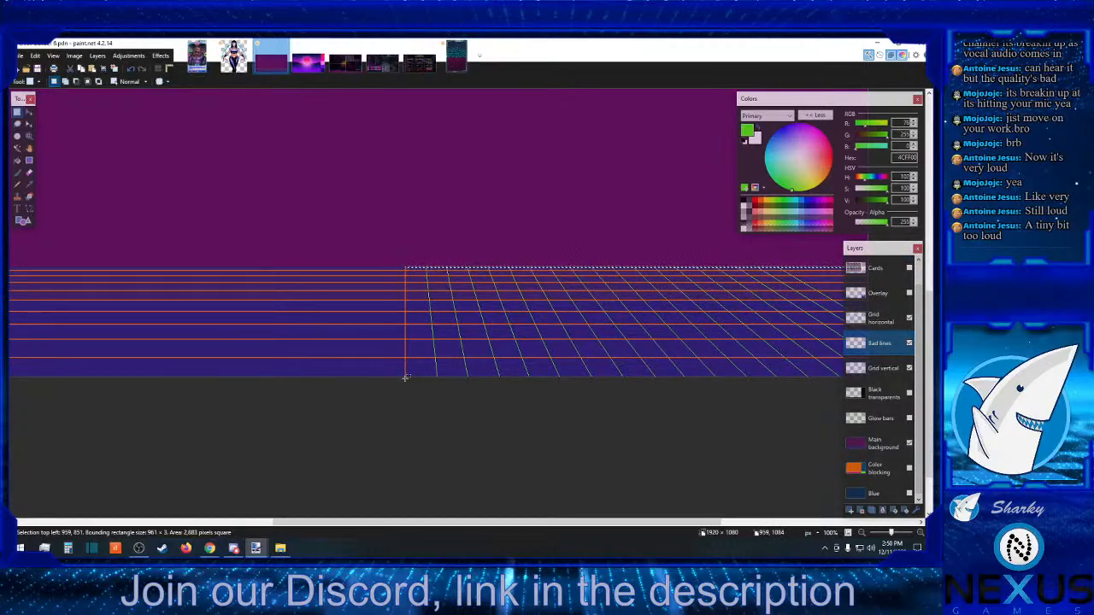
left_click_drag(405, 377, 879, 358)
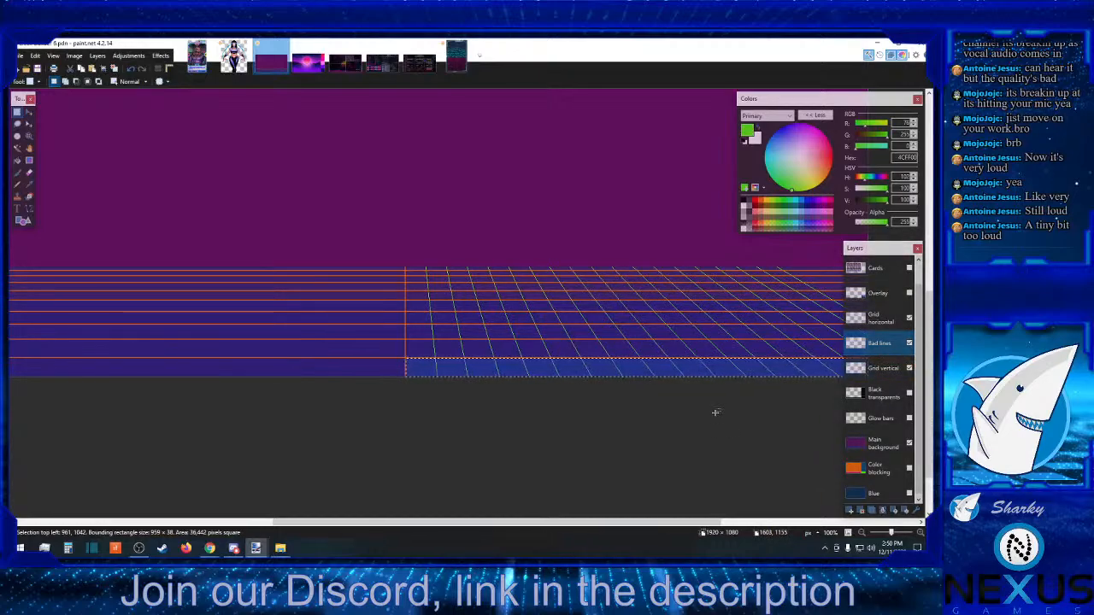
left_click(635, 412)
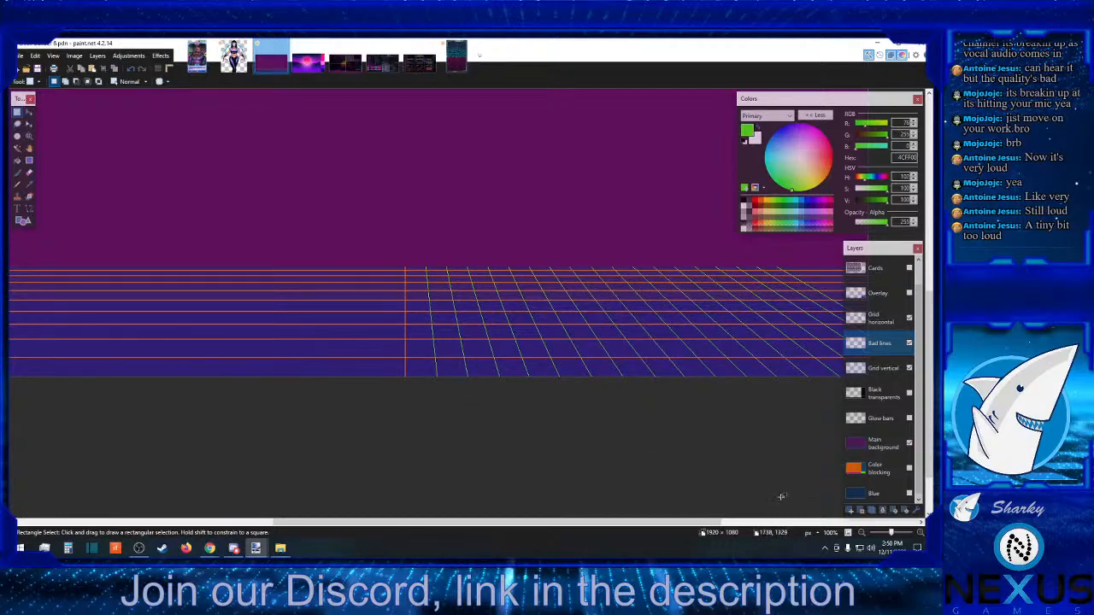
- Remeasure the gap between the centre line and the first green line at the horizon, and clear the selection
left_click(919, 534)
left_click(920, 534)
left_click(920, 534)
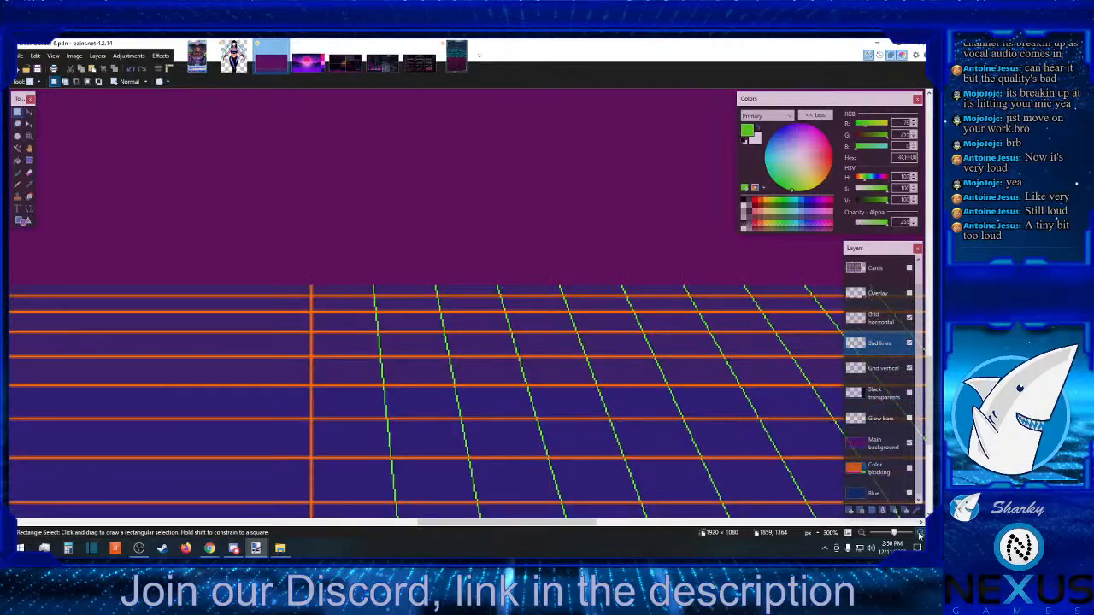
left_click(920, 534)
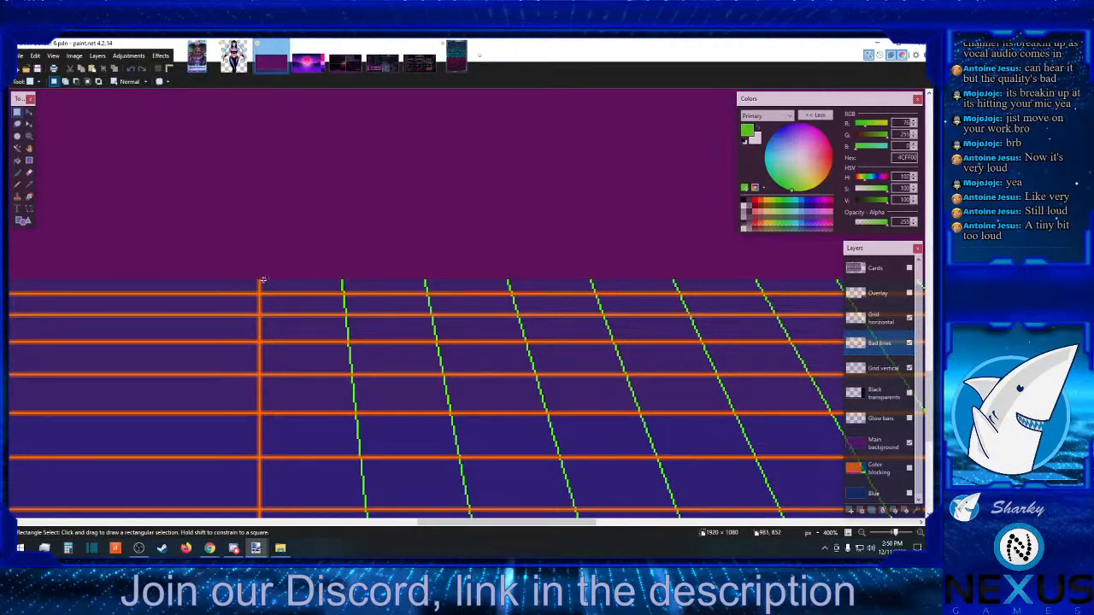
left_click_drag(261, 282, 343, 285)
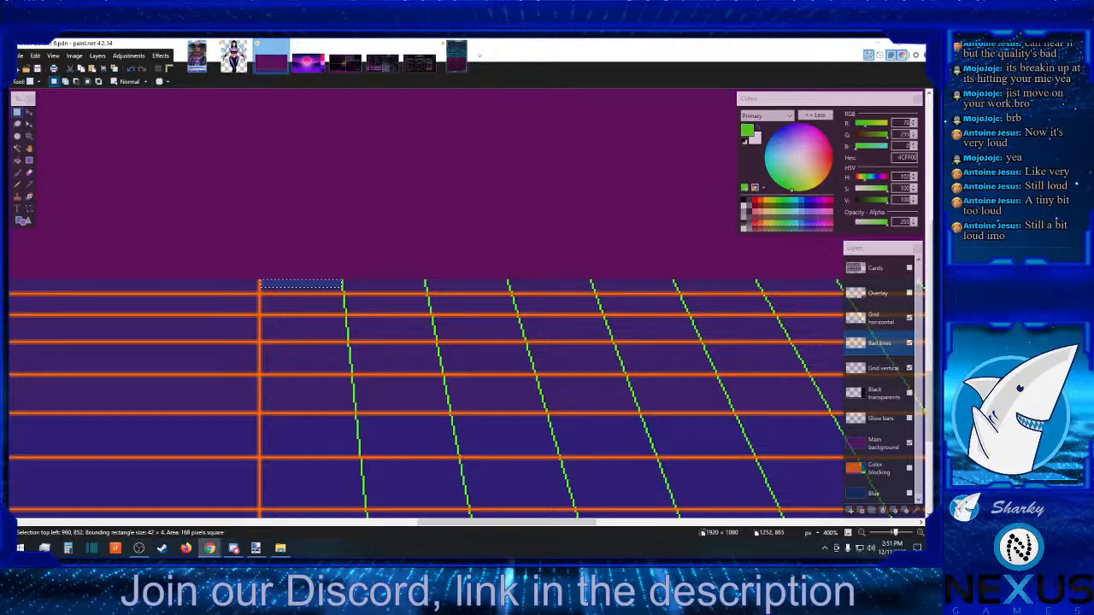
left_click(462, 223)
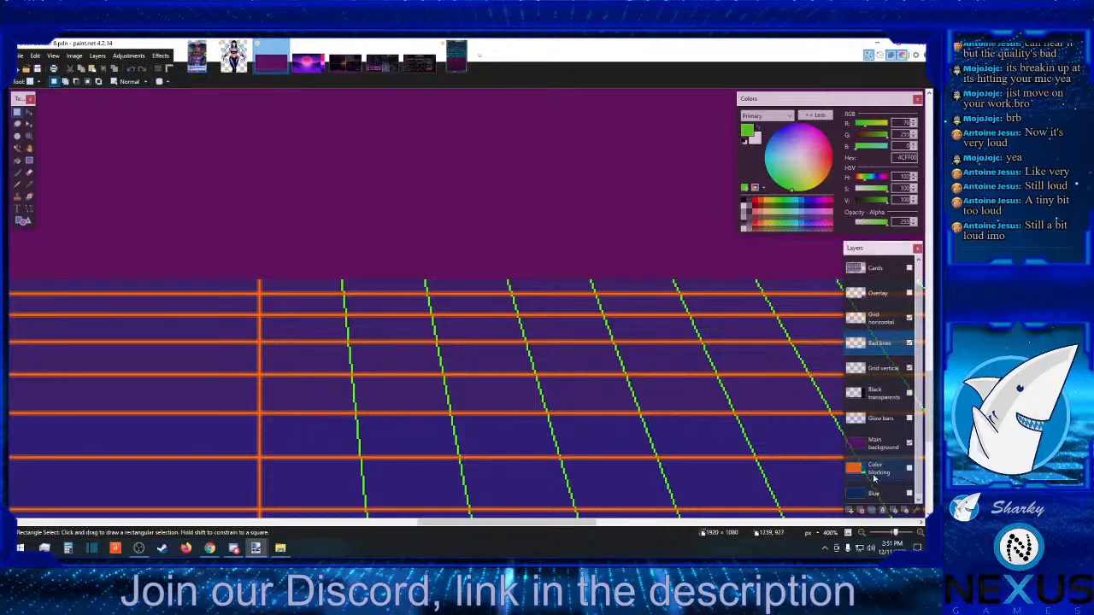
- Add a new layer directly above the Bad lines layer
left_click(863, 533)
left_click(863, 534)
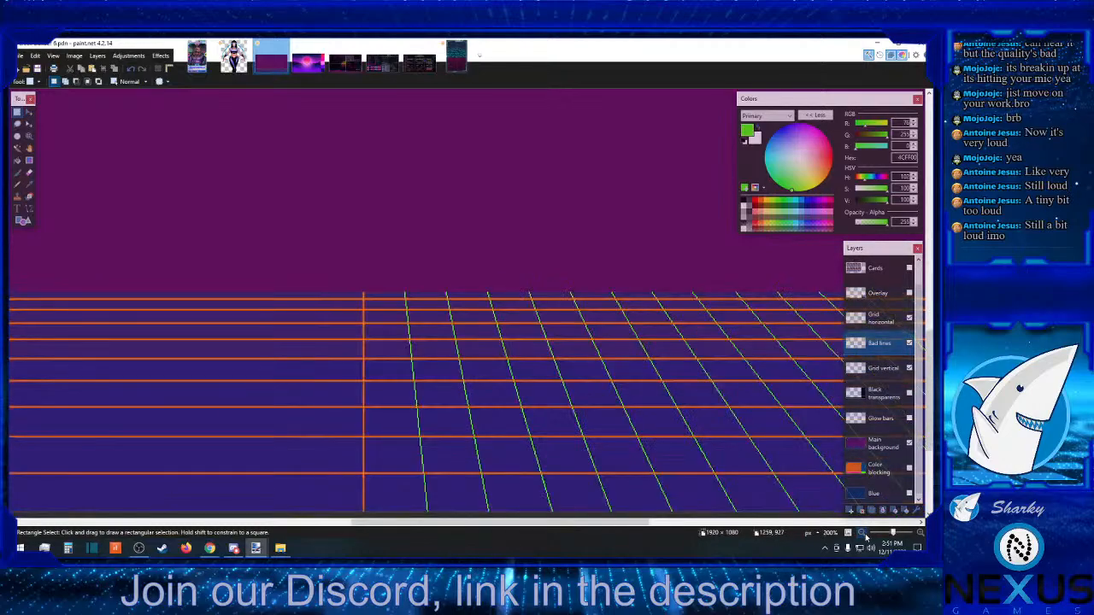
left_click(863, 534)
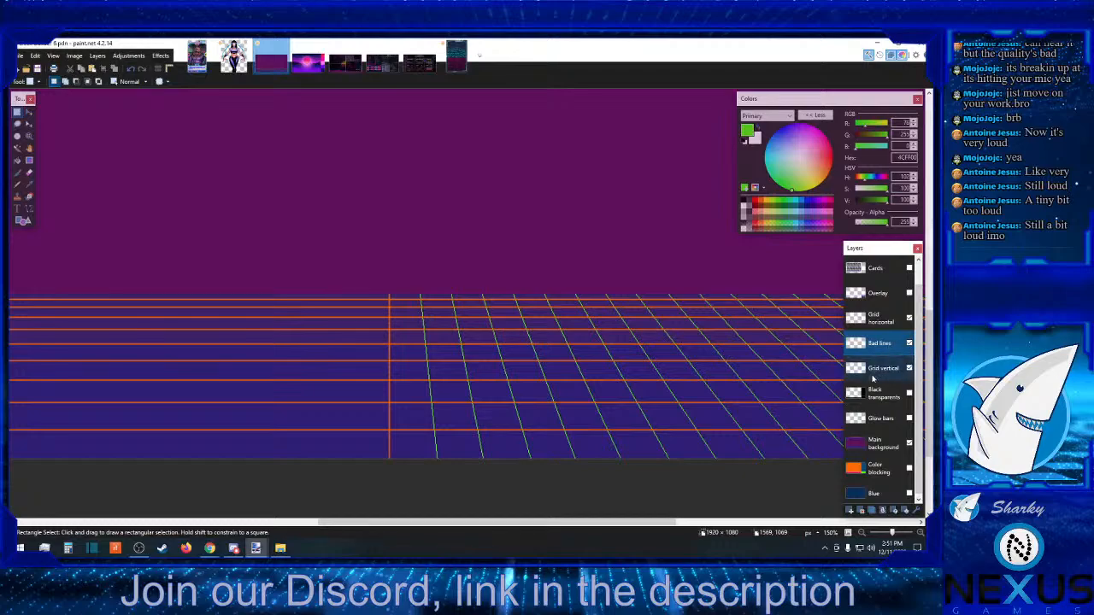
left_click(852, 510)
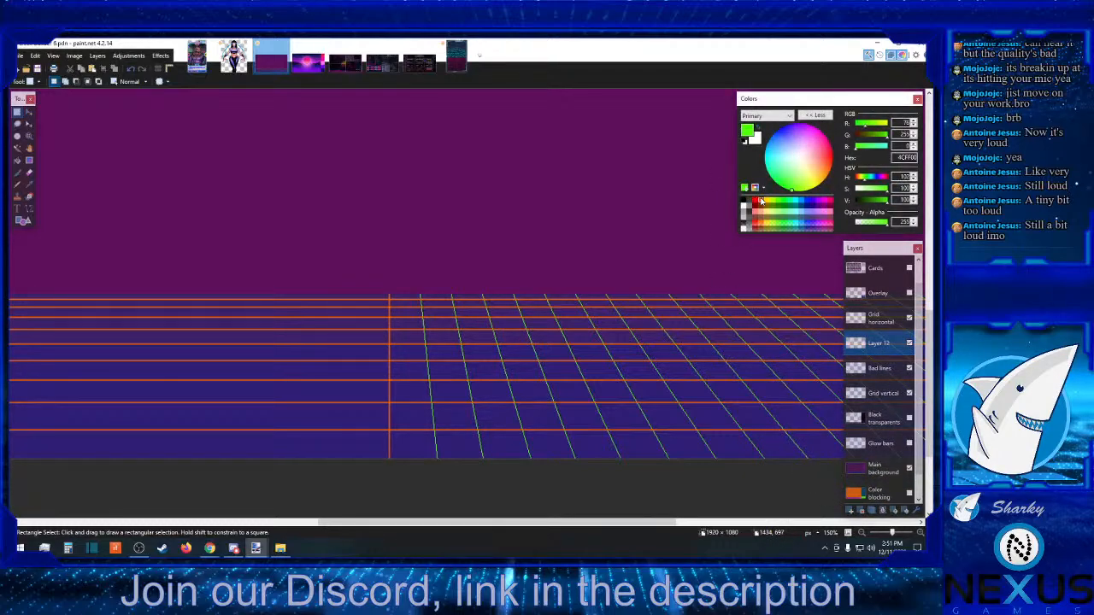
- Recolour the green guide lines on the Bad lines layer to purple B200FF with the Paint Bucket
left_click(880, 367)
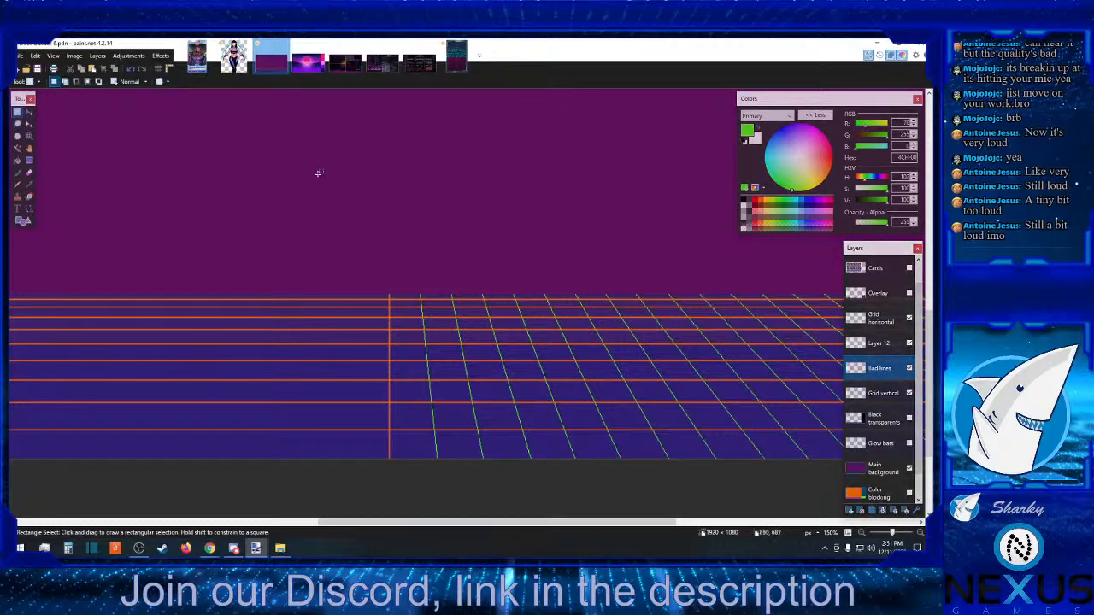
left_click(17, 159)
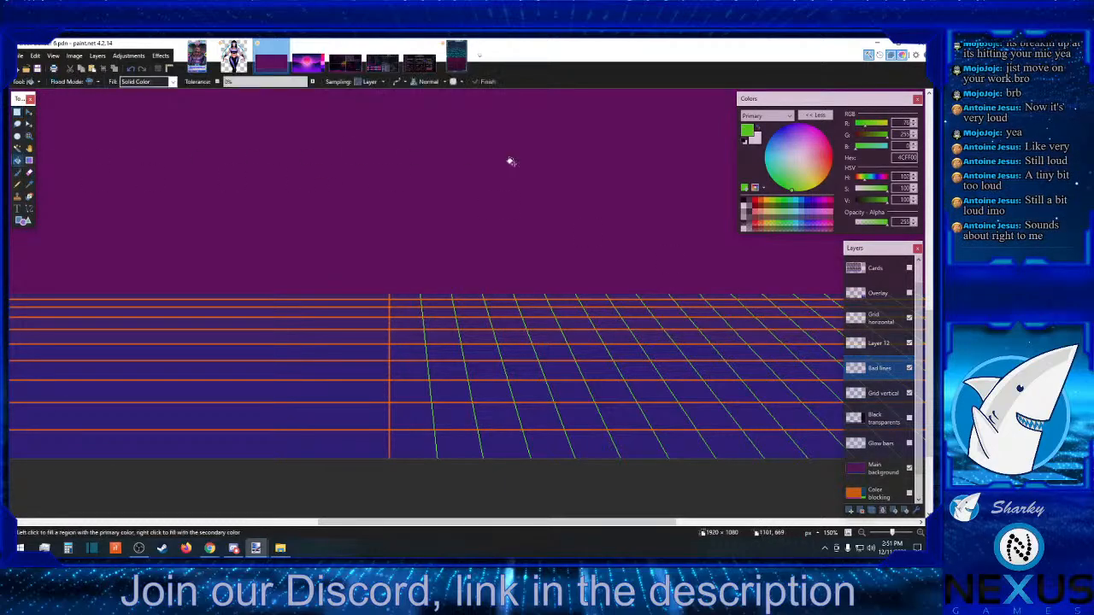
left_click(821, 202)
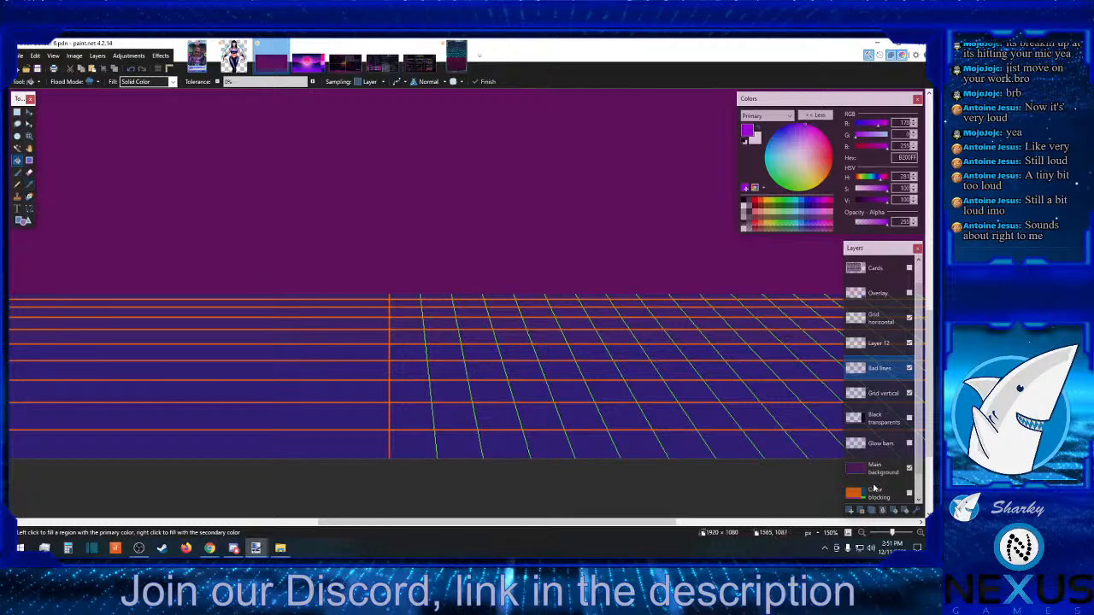
scroll(559, 445, "up", 4)
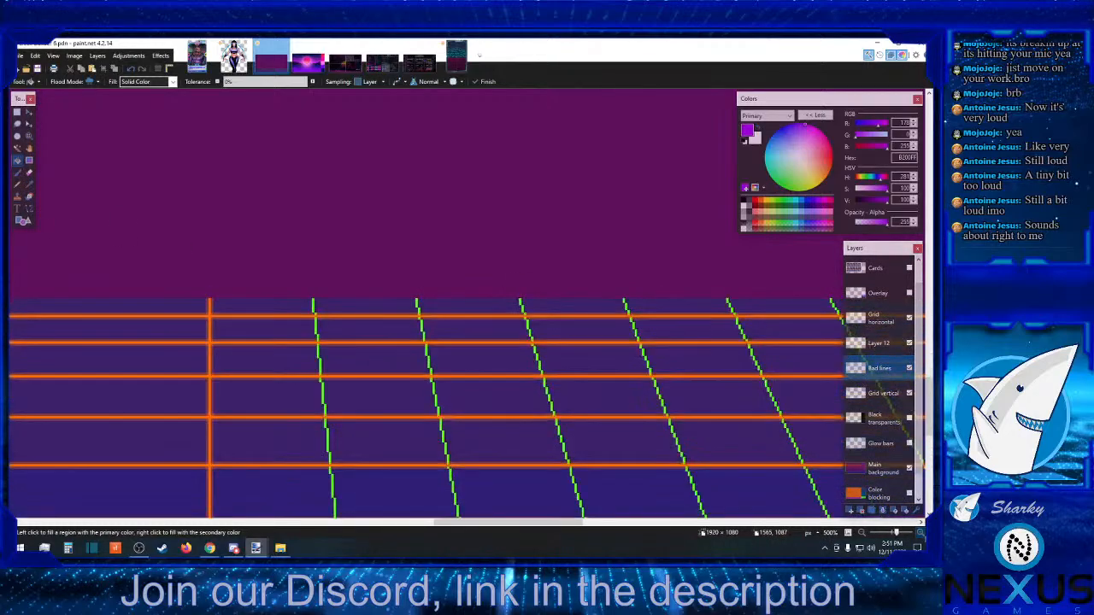
left_click(540, 380)
key("s")
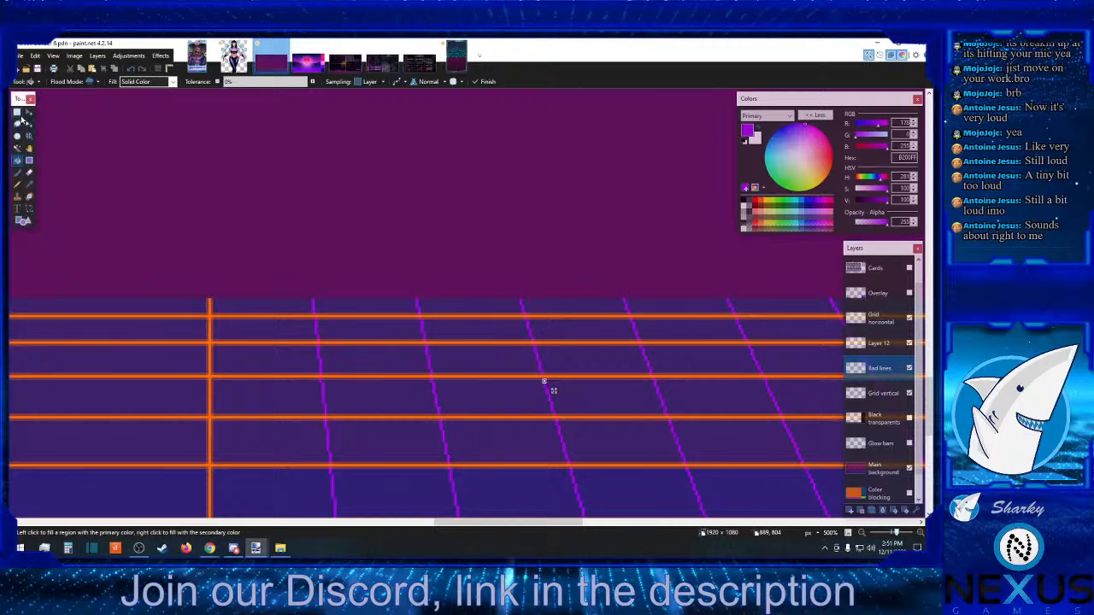
- Set the primary colour to green 00FF21 and rename Layer 12 as "new lines"
left_click(783, 202)
left_click(889, 347)
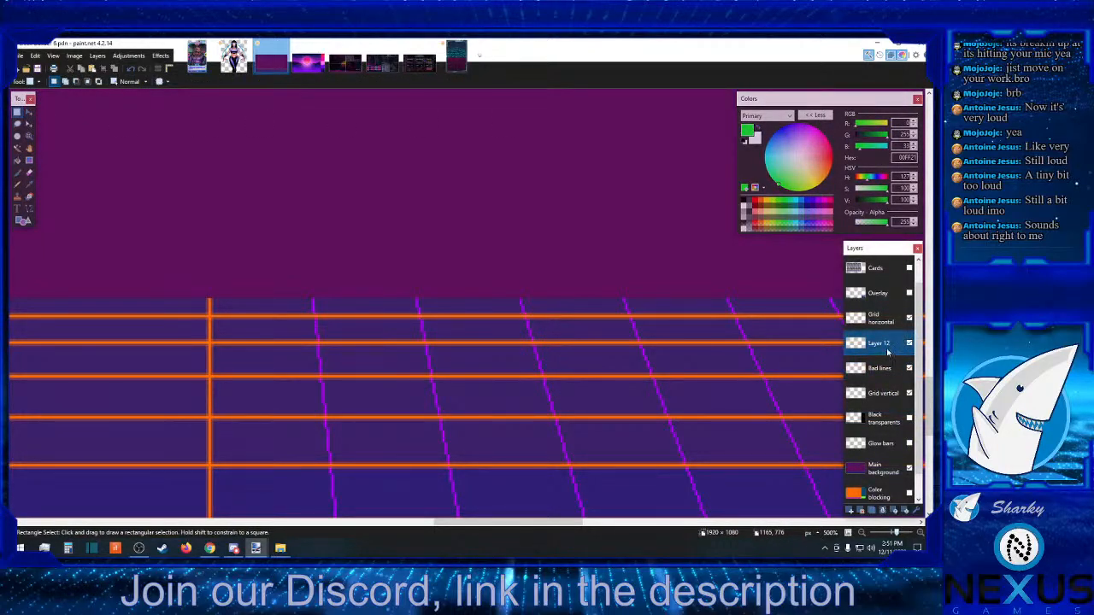
double_click(889, 344)
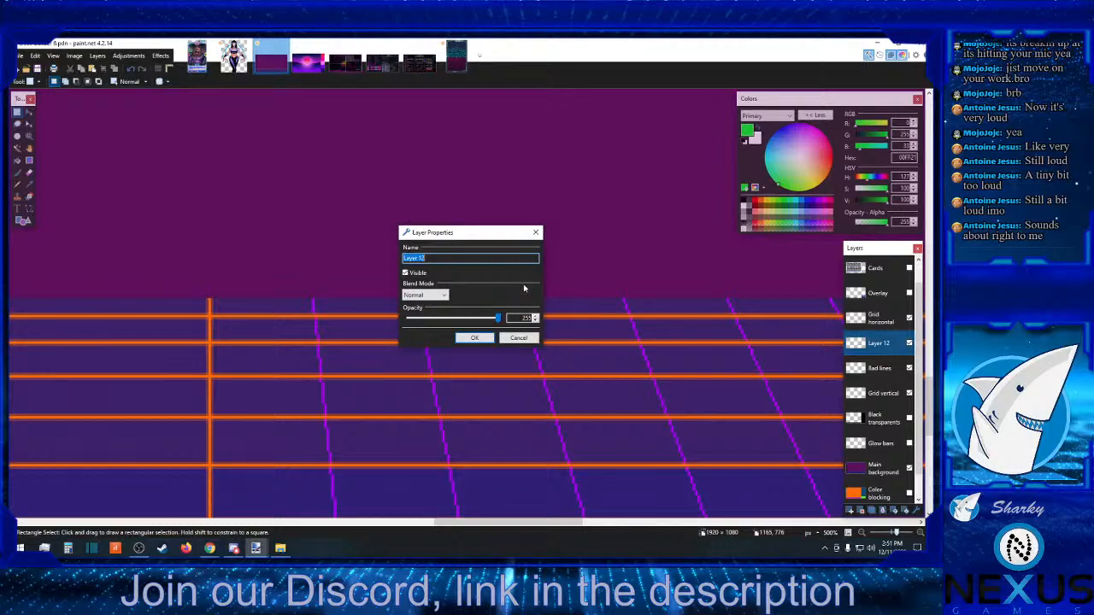
type("new lines")
key("Return")
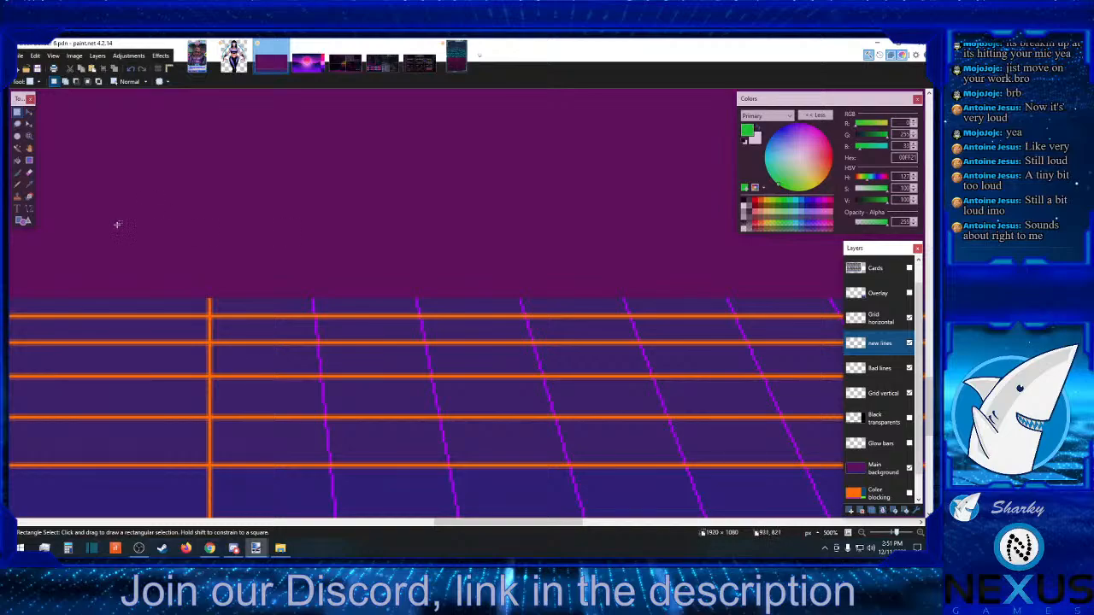
- Mark the tops of the first three purple lines right of the centre with green Pencil dots on the new lines layer
left_click(17, 184)
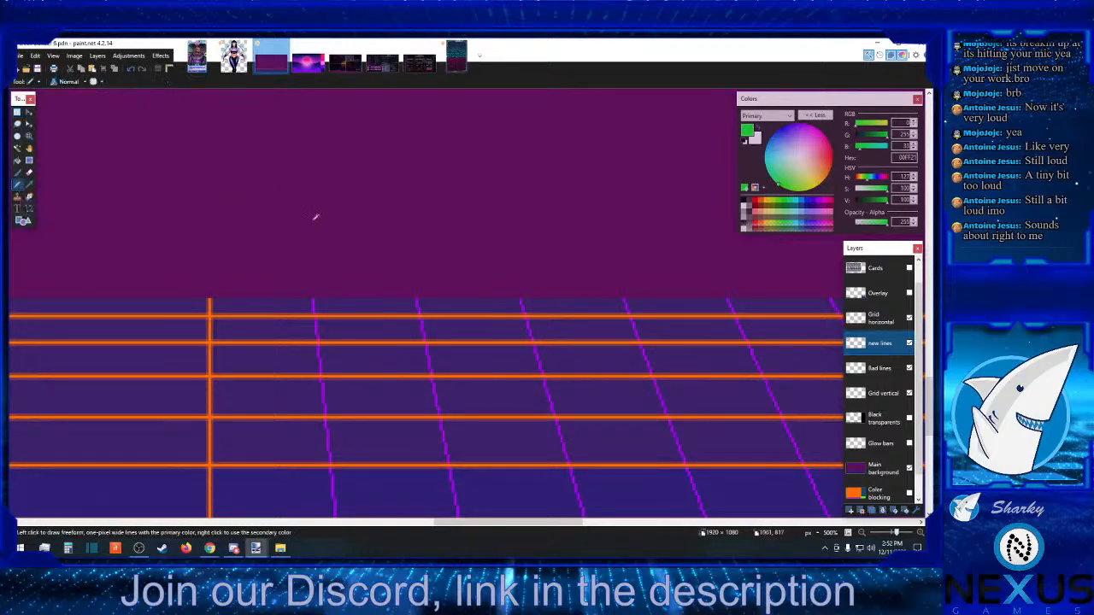
left_click(313, 301)
key("s")
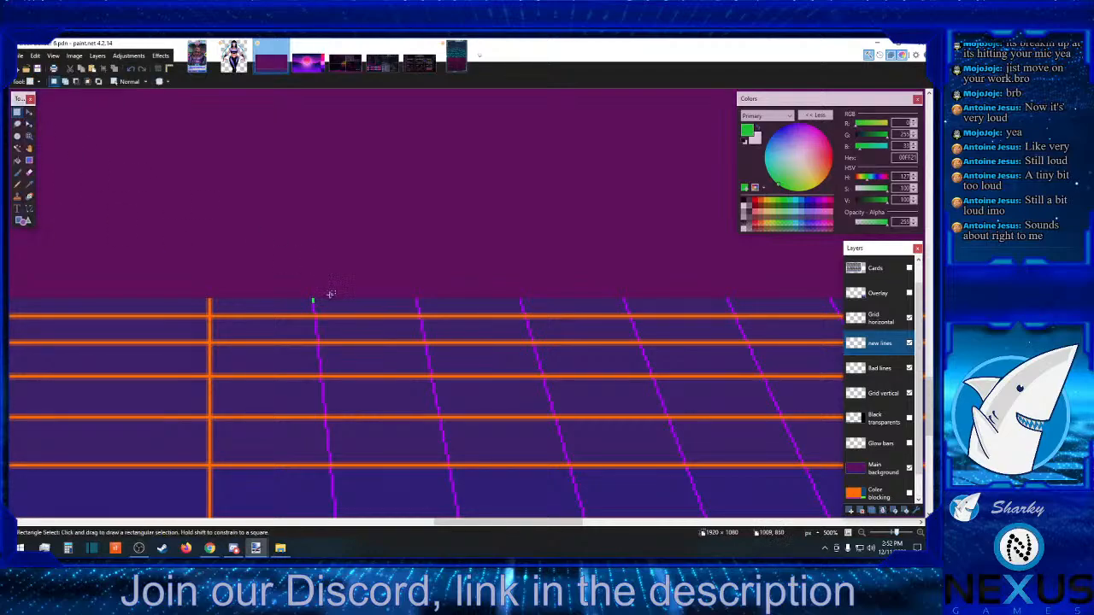
left_click_drag(325, 305, 302, 301)
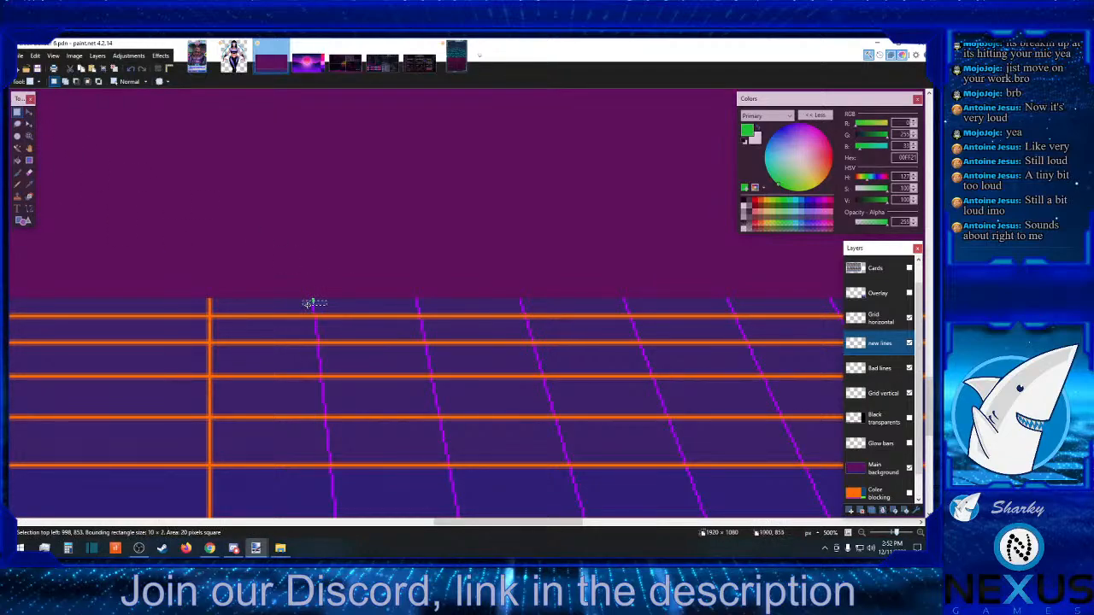
left_click(308, 303)
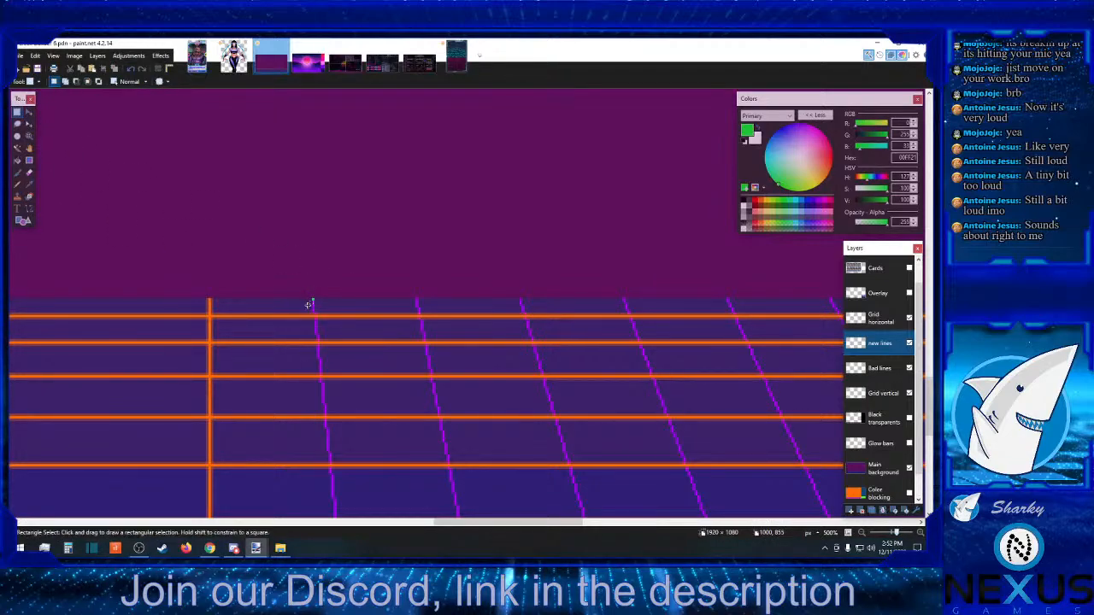
left_click(17, 183)
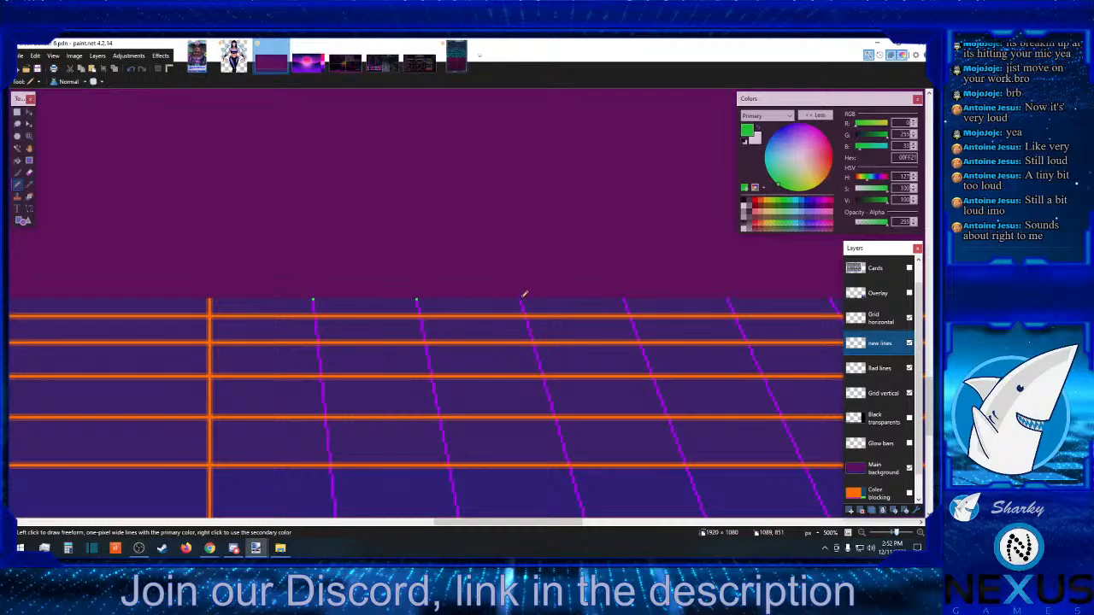
- Measure the spacing between the orange centre line and the green dots along the horizon with the Rectangle Select tool
left_click(17, 111)
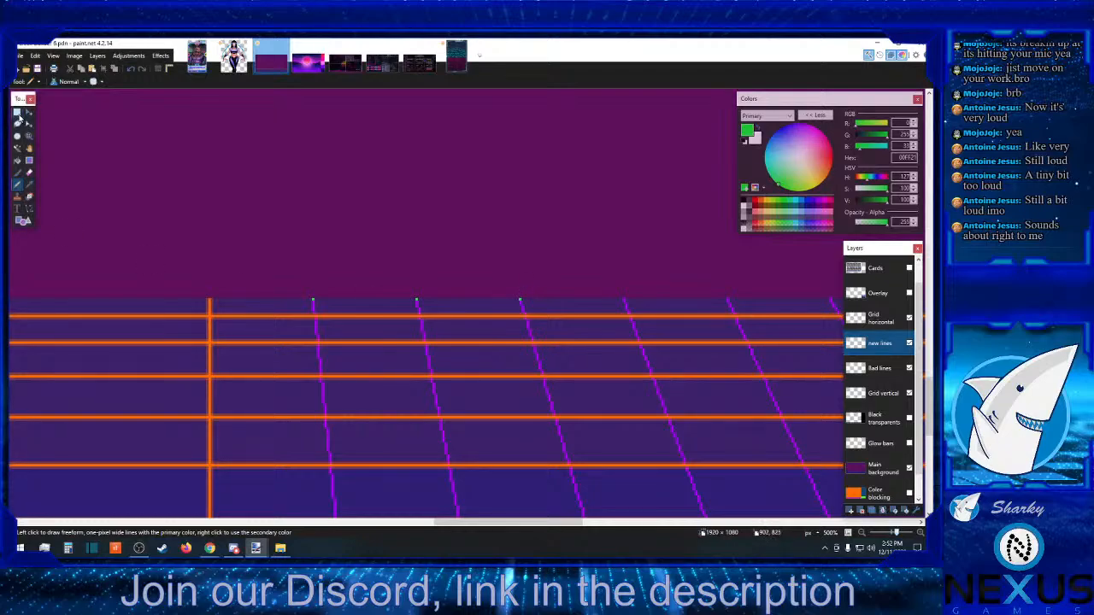
left_click_drag(419, 299, 211, 297)
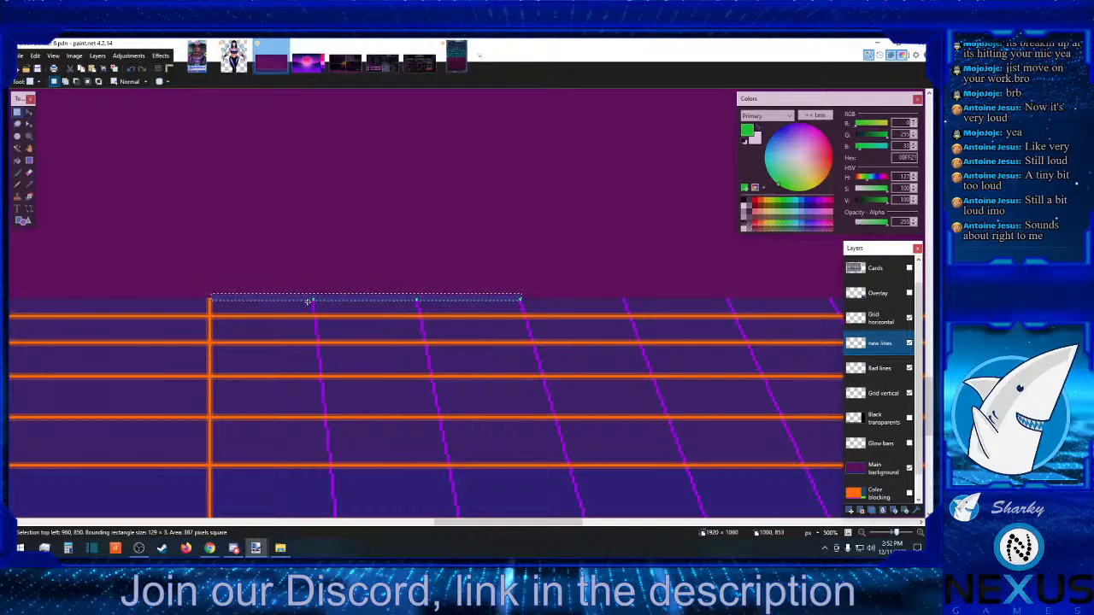
left_click_drag(313, 300, 413, 304)
left_click(214, 299)
- Copy the three green dots in an 87 × 2 pixel selection and place the copy on the third to fifth guide lines' tops
left_click_drag(520, 298, 313, 297)
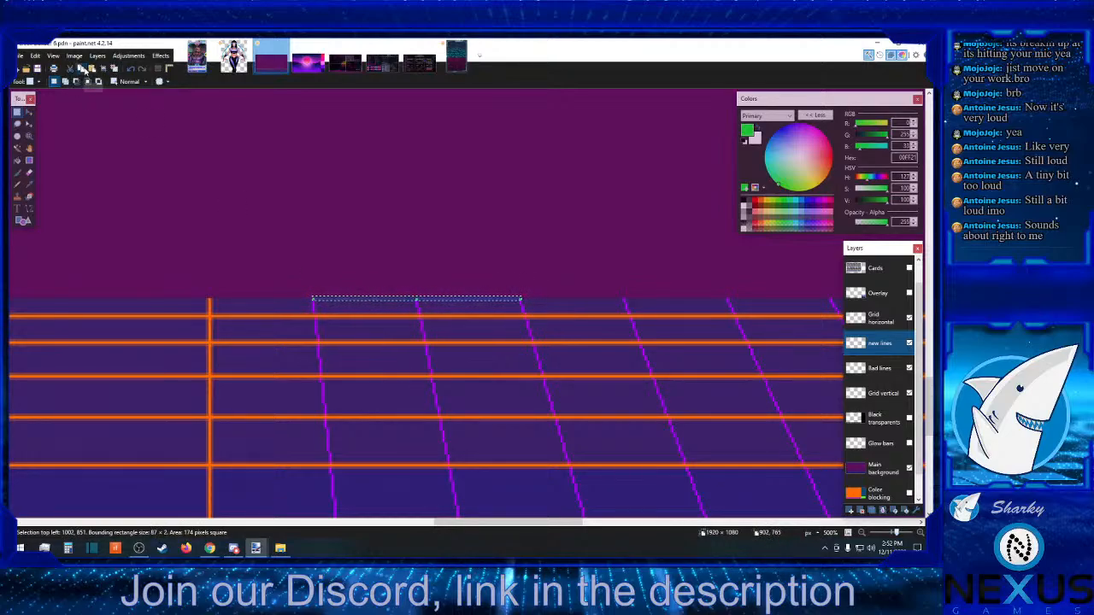
key("m")
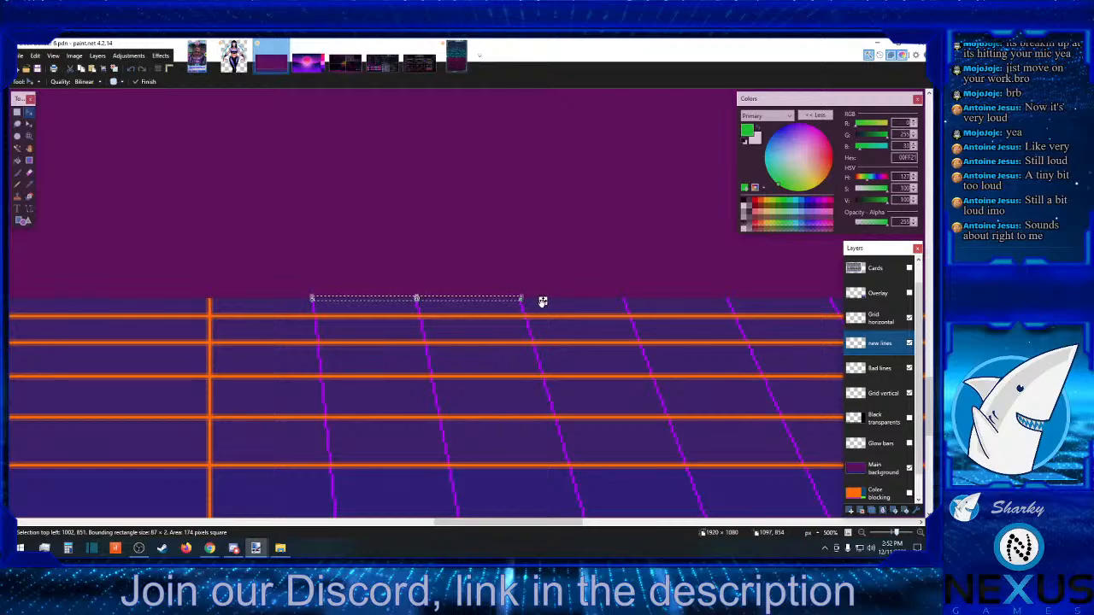
left_click_drag(542, 302, 752, 301)
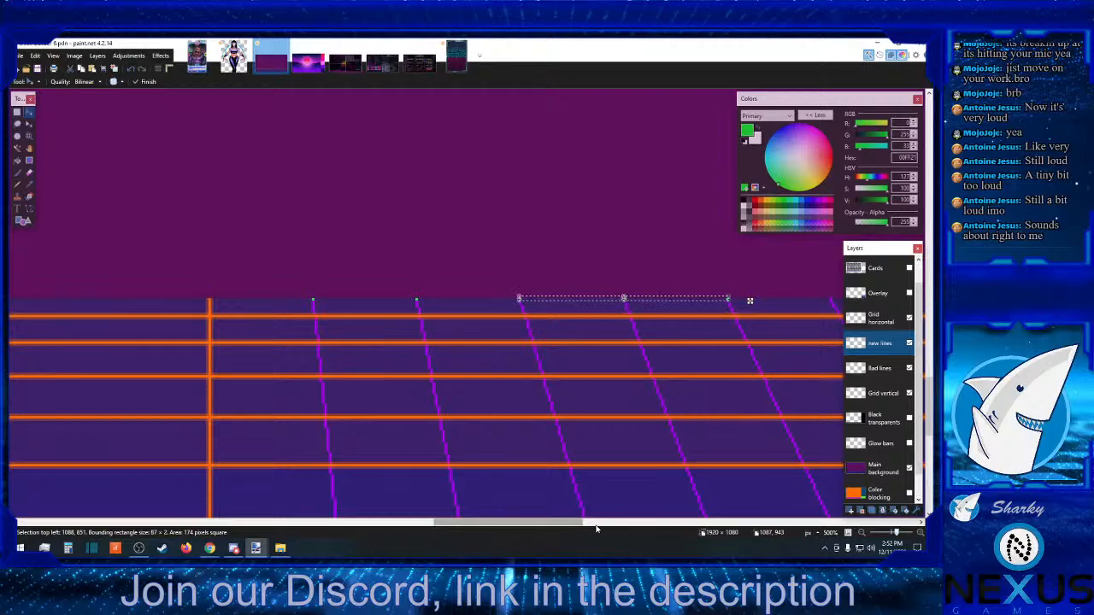
- Paste another copy of the three green dots and align it with the tops of the fifth to seventh guide lines
left_click_drag(557, 525, 595, 527)
key("Right")
key("Right")
key("Right")
key("Right")
key("Right")
key("Right")
key("Right")
key("Right")
key("Right")
key("Right")
key("Right")
key("Right")
key("Right")
key("Right")
key("Right")
key("Right")
key("Right")
key("Right")
key("Right")
key("Right")
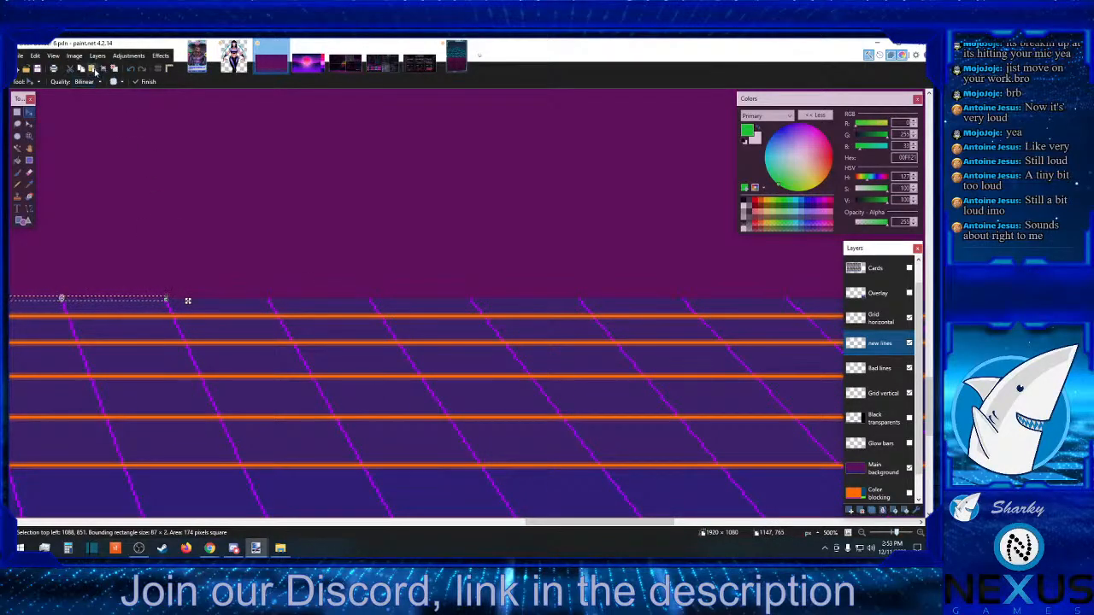
left_click_drag(241, 301, 394, 302)
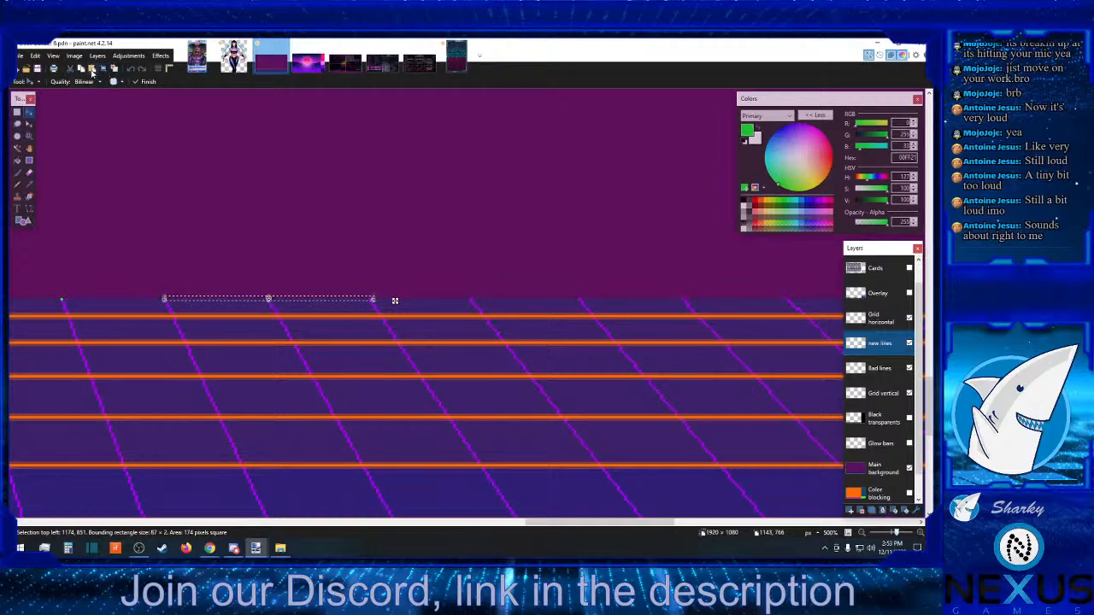
- Paste two more copies of the three green dots and line them up with the tops of the seventh to eleventh guide lines
key("ctrl+z")
left_click_drag(240, 300, 603, 300)
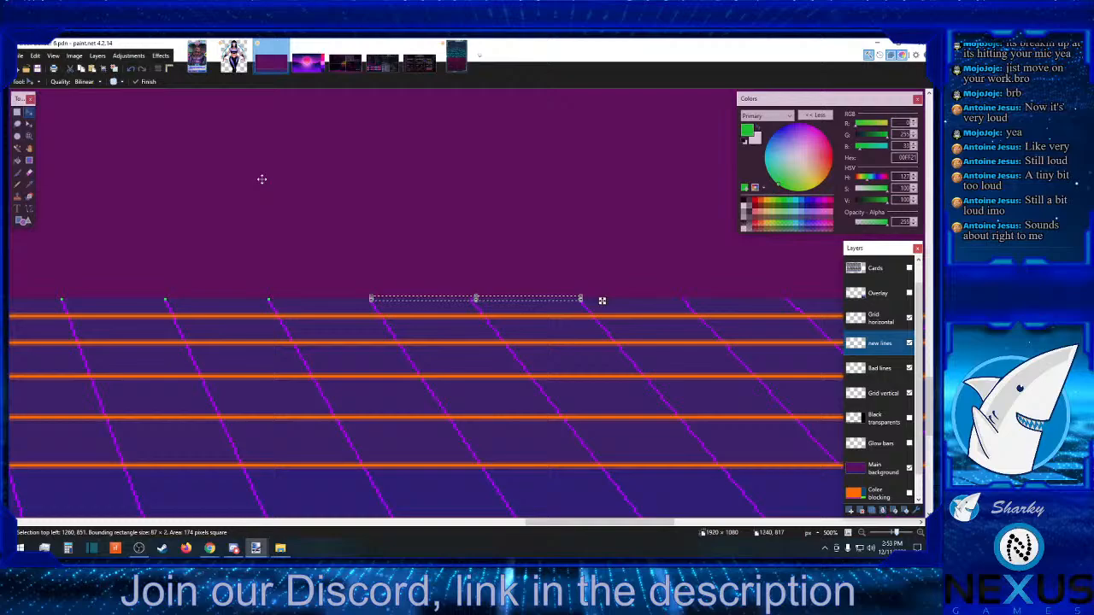
left_click(94, 69)
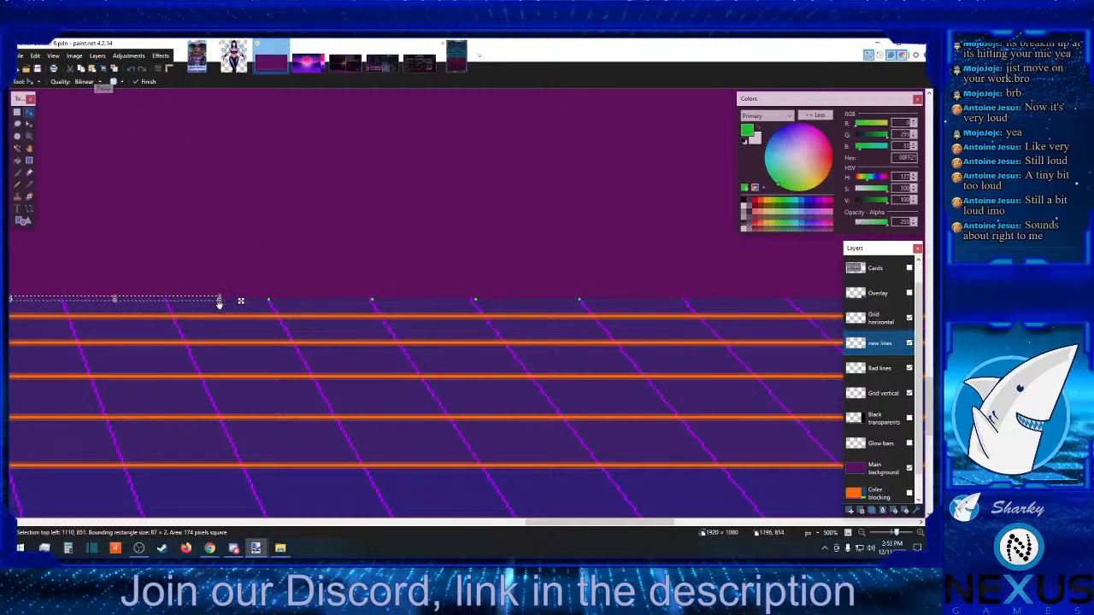
left_click_drag(240, 300, 485, 294)
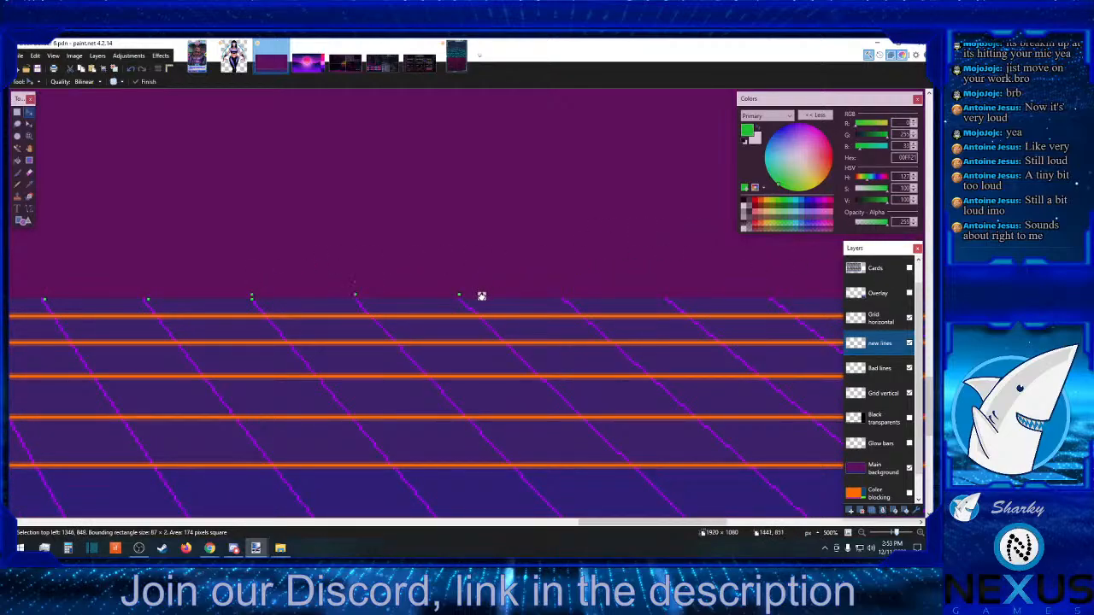
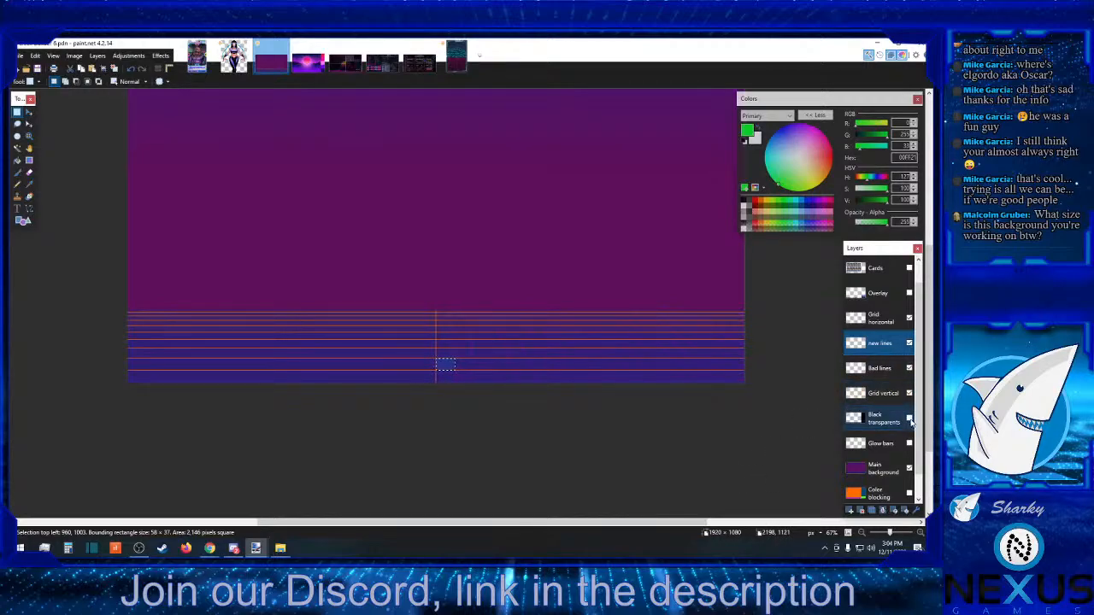
- Show the Black transparents, Overlay and Cards layers to review the full mockup, and check the single prototype card image
left_click(909, 419)
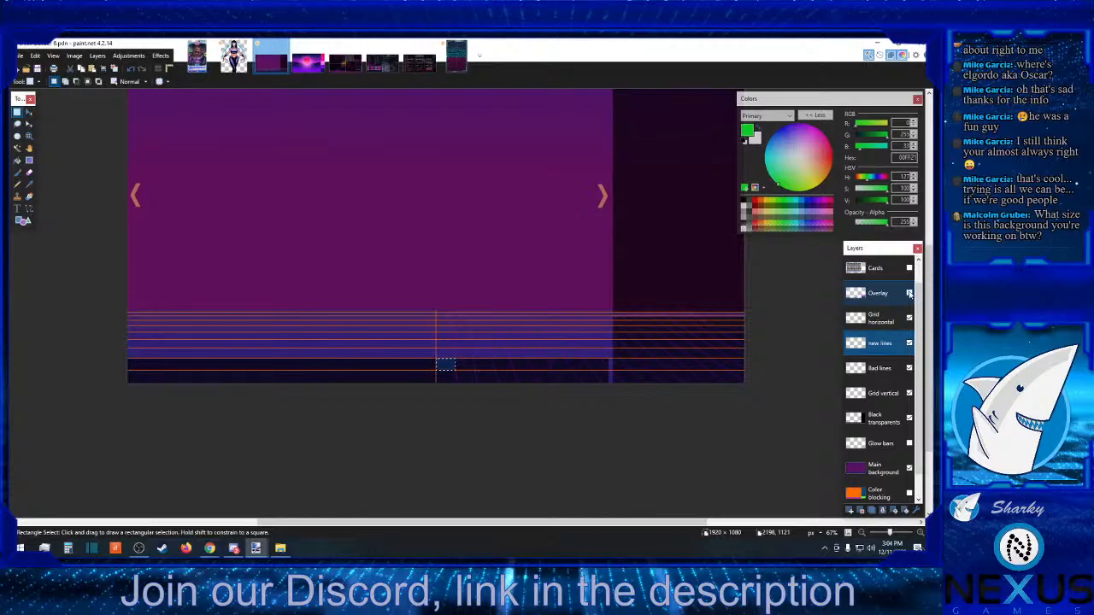
left_click(910, 294)
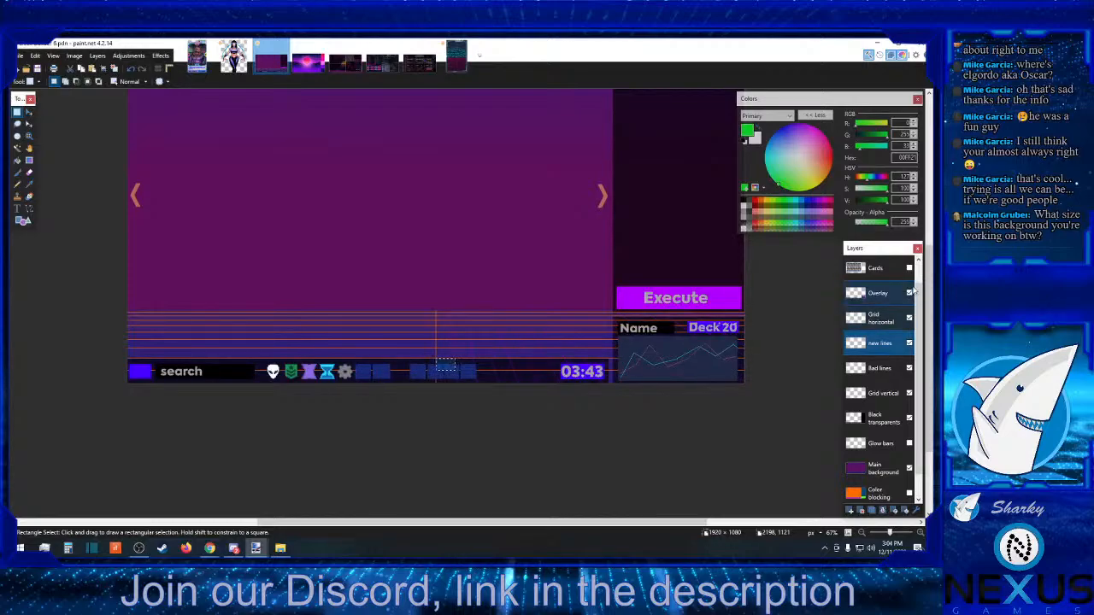
left_click(909, 268)
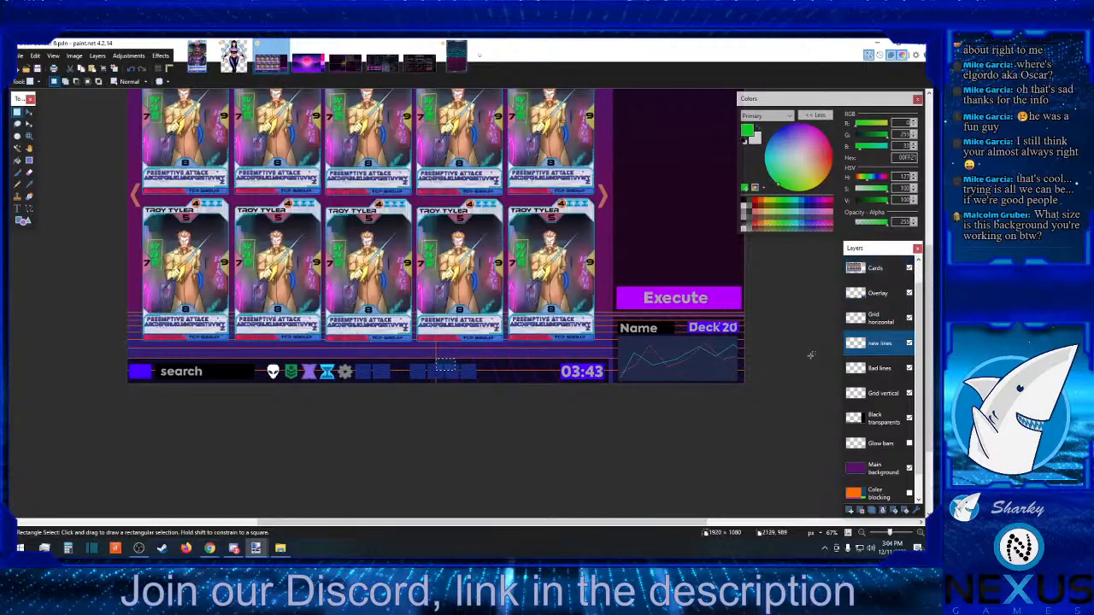
scroll(809, 358, "up", 2)
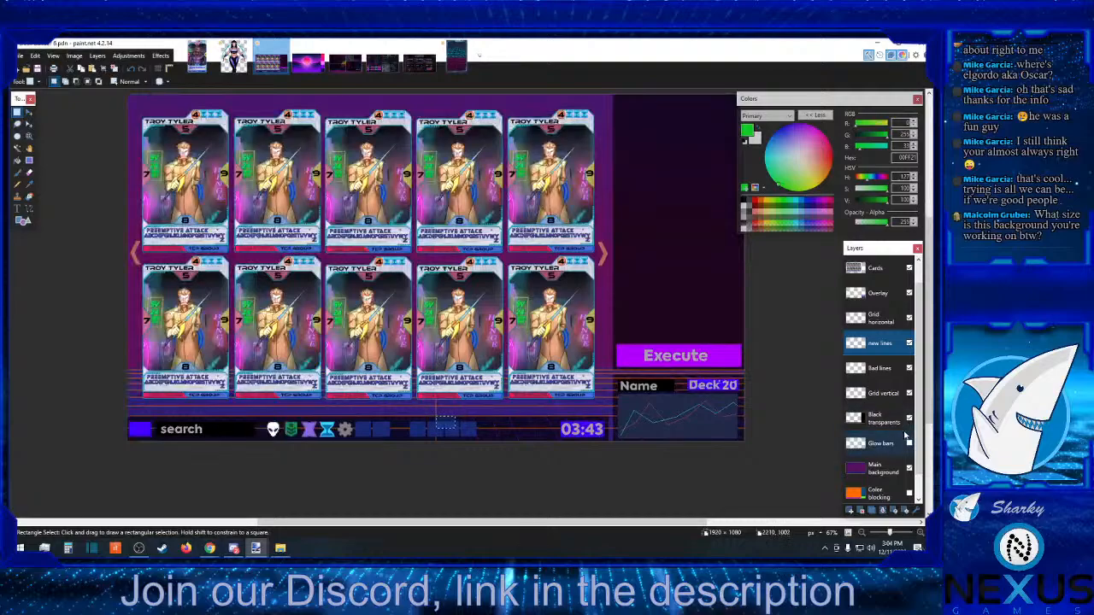
scroll(908, 325, "up", 1)
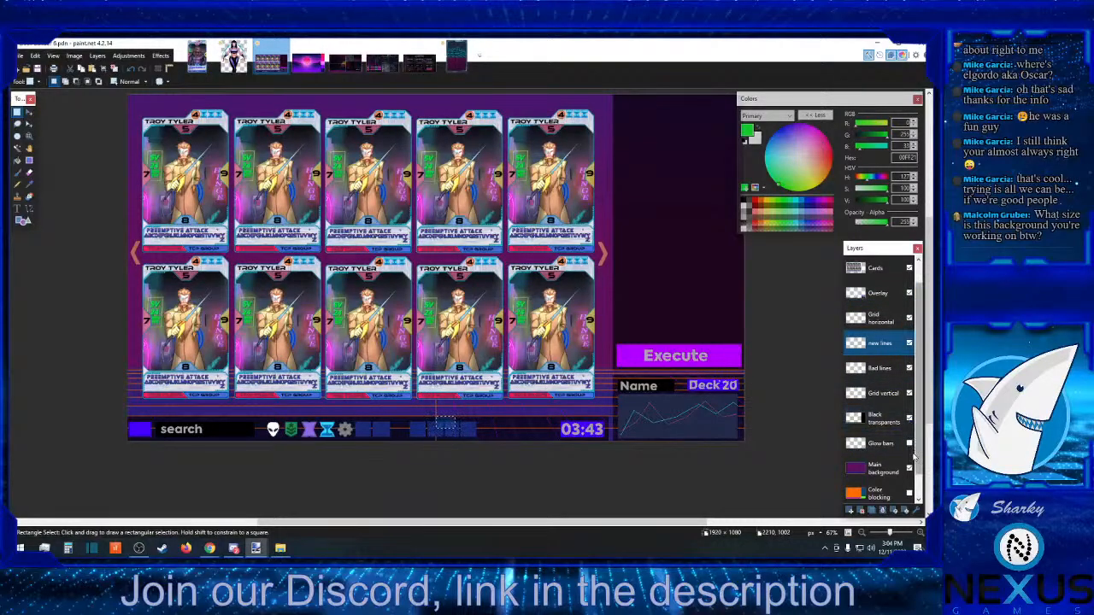
scroll(901, 359, "down", 2)
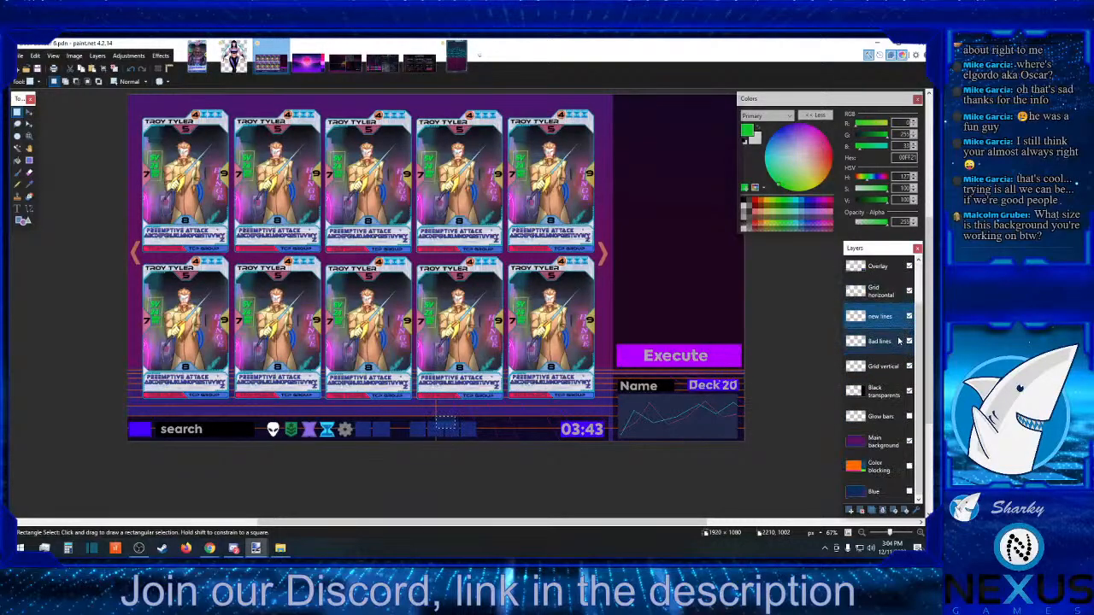
left_click(861, 533)
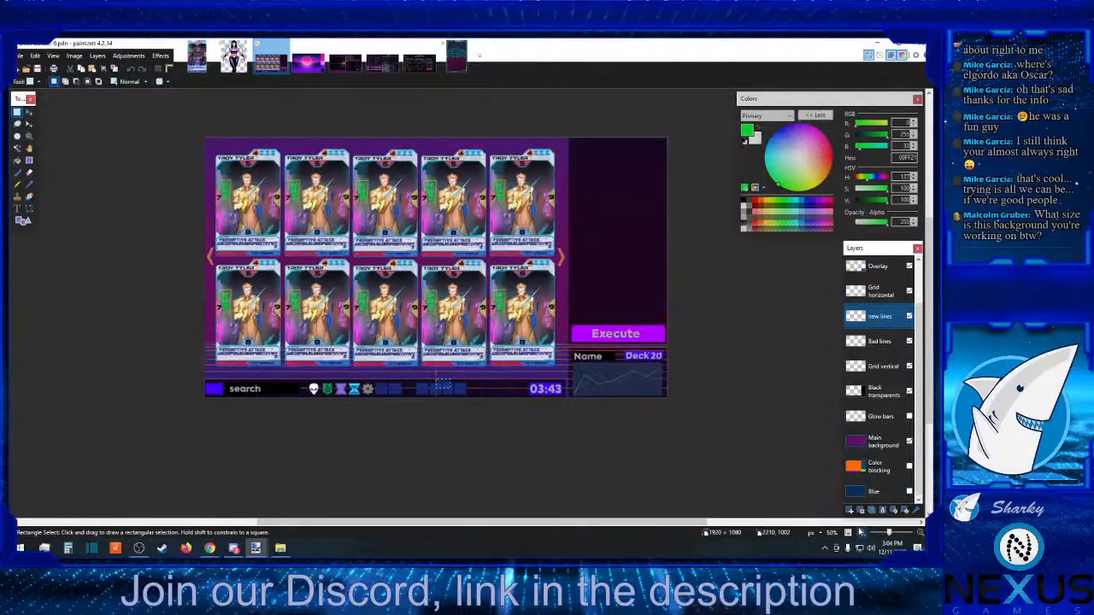
left_click(861, 532)
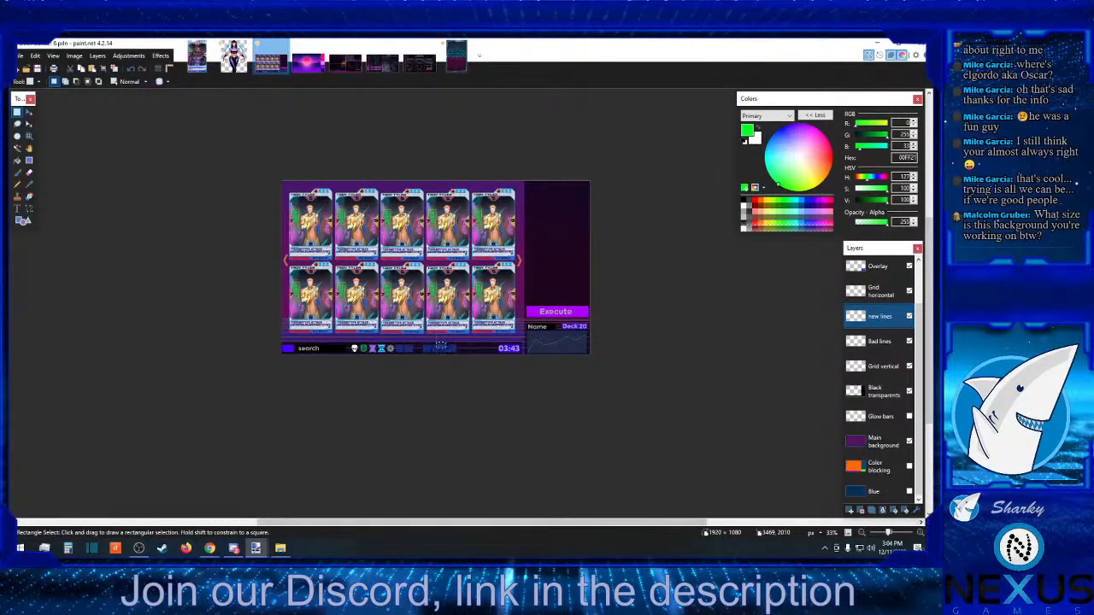
left_click(919, 532)
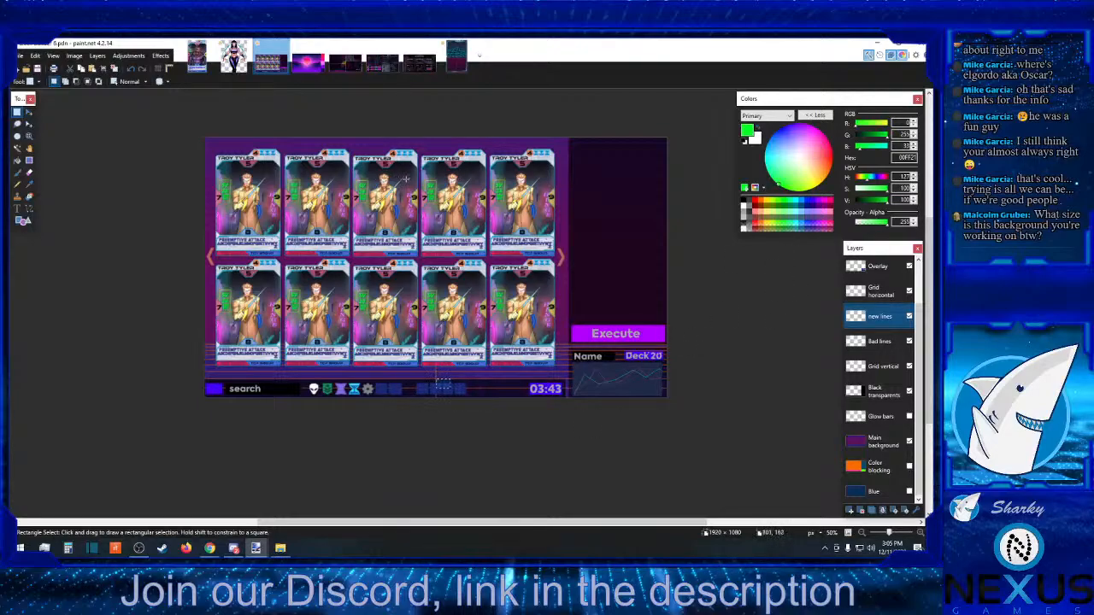
left_click(196, 56)
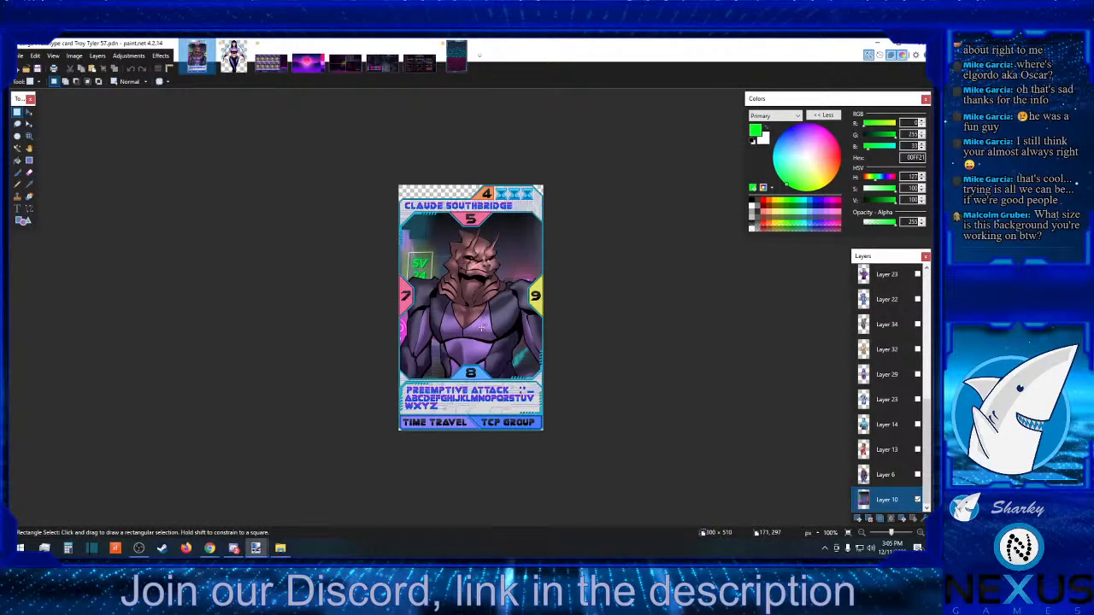
left_click(271, 60)
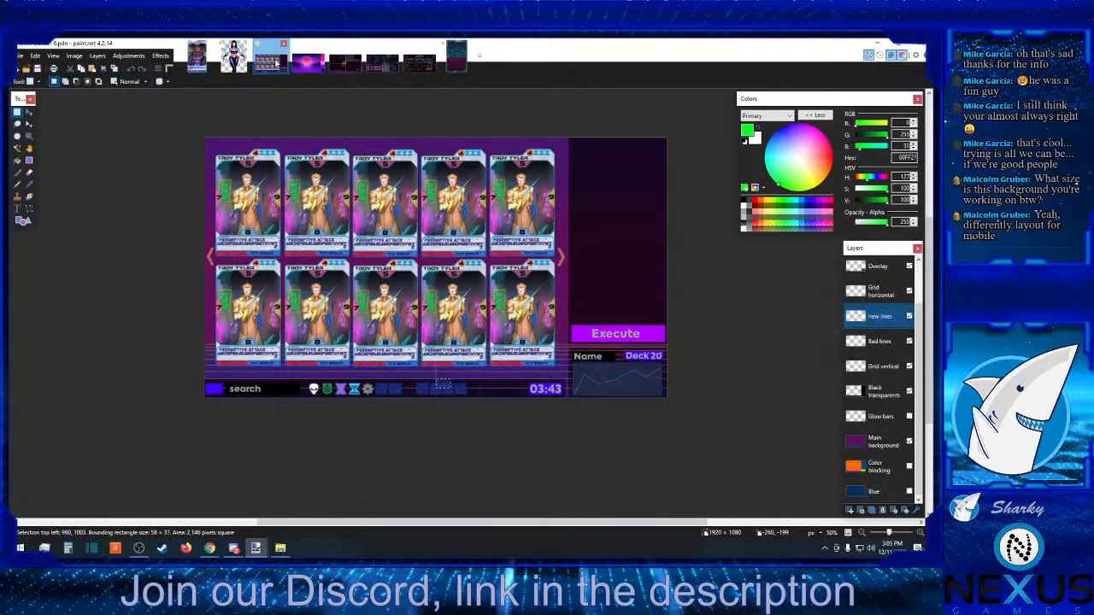
- Open the prototype layout 8 file from the Card UI folder and place it second among the open images
left_click(280, 547)
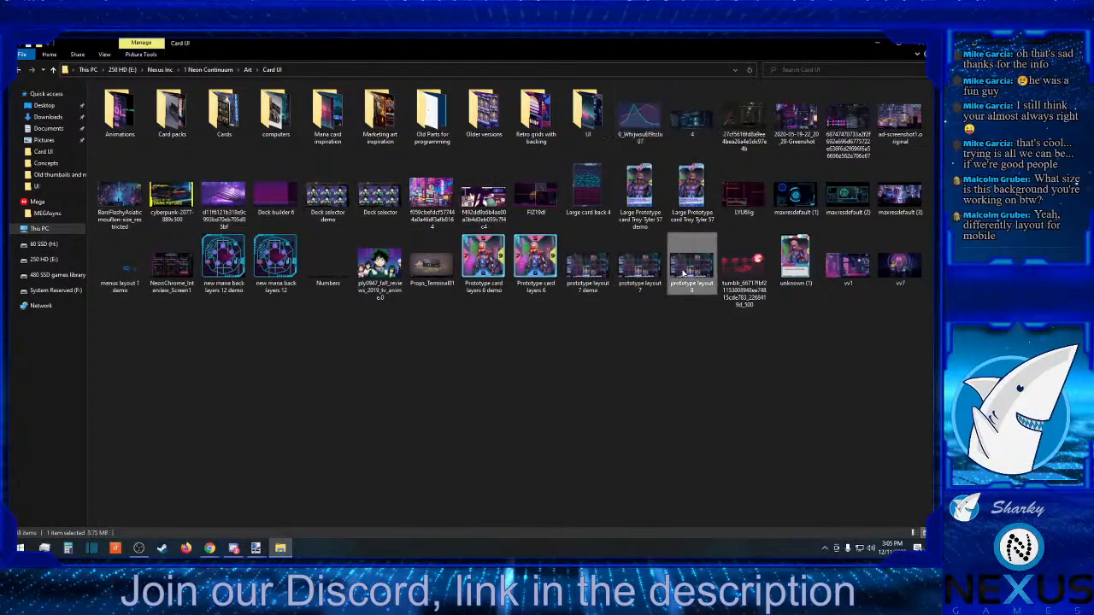
key("alt+Tab")
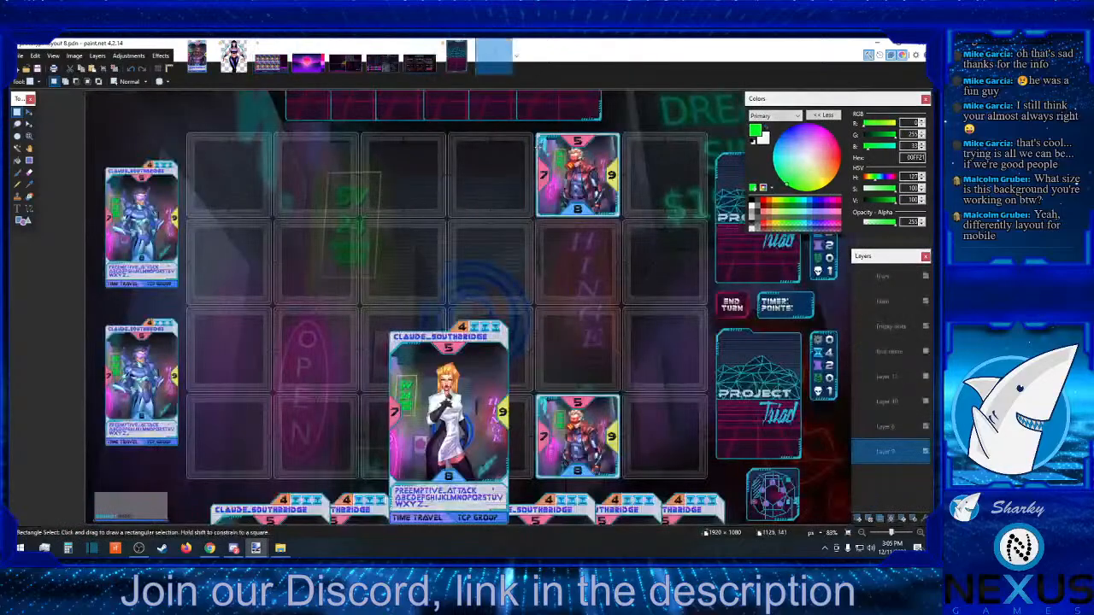
left_click(382, 58)
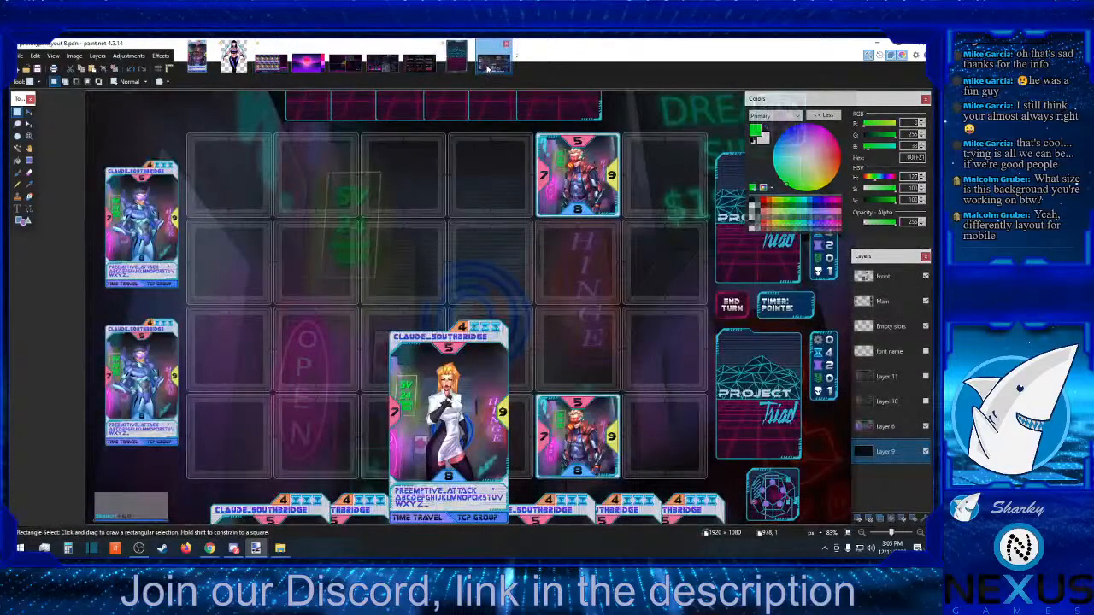
left_click_drag(359, 67, 231, 66)
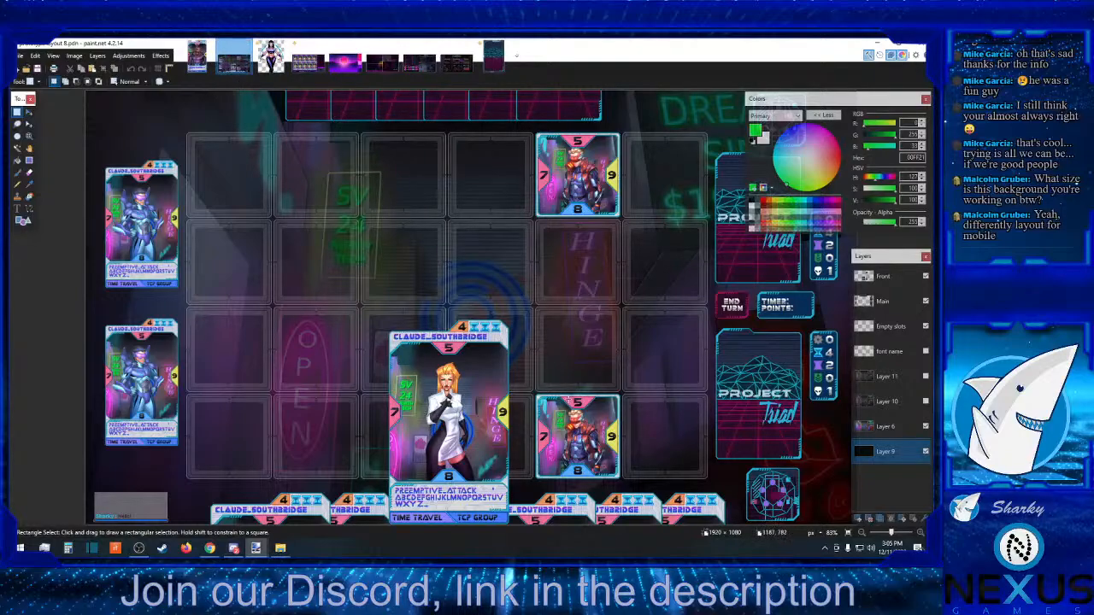
- View the whole prototype layout with the Colors window collapsed to its compact form, and clear the trial selections
left_click(862, 533)
left_click_drag(649, 364, 735, 403)
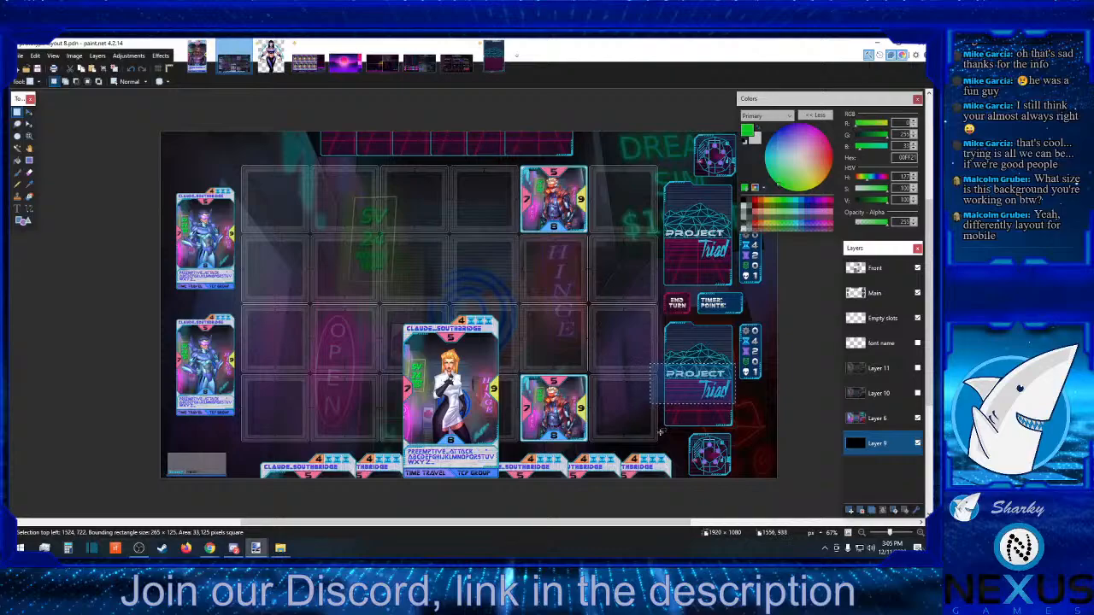
left_click(816, 114)
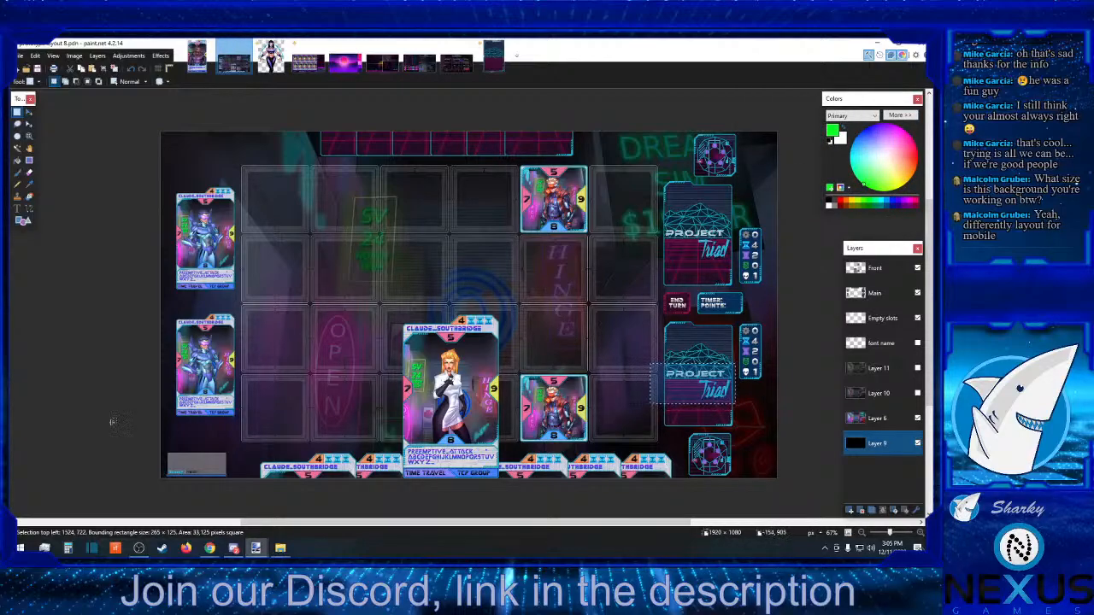
key("ctrl+a")
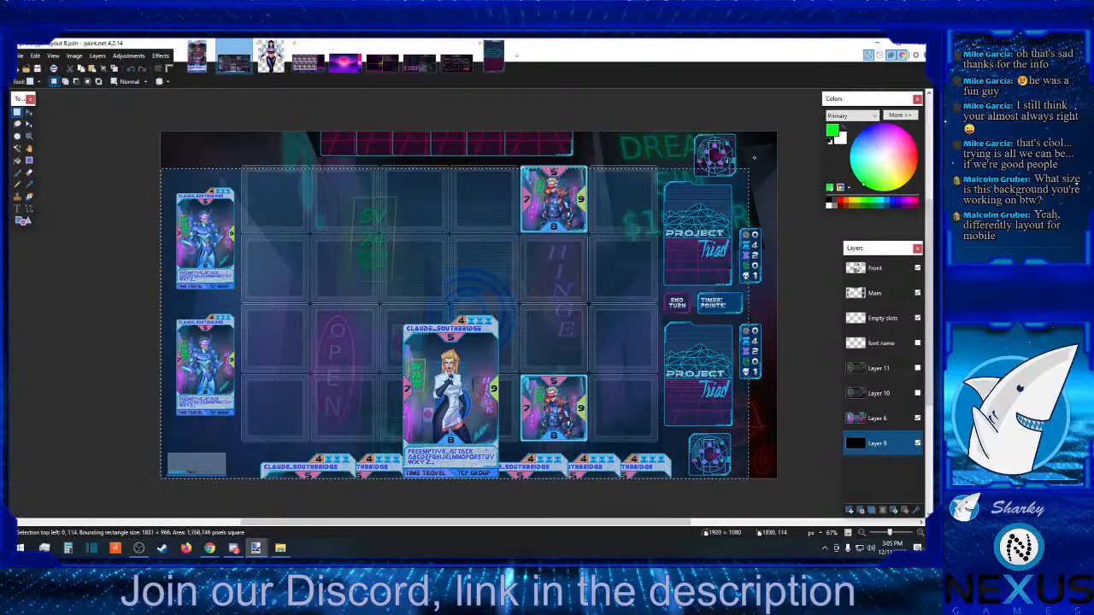
key("ctrl+d")
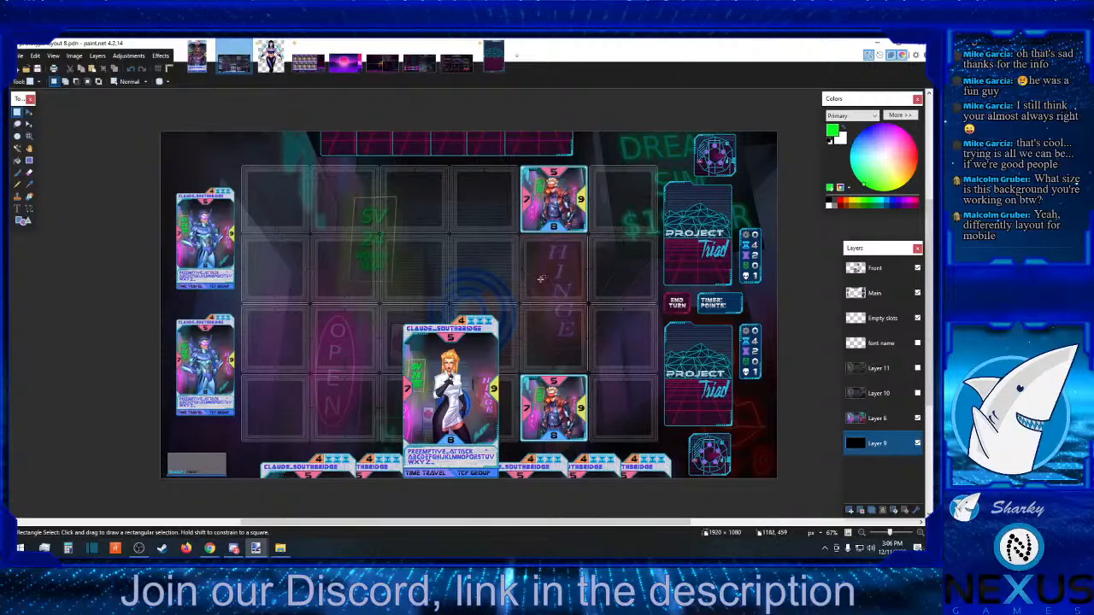
key("alt+Tab")
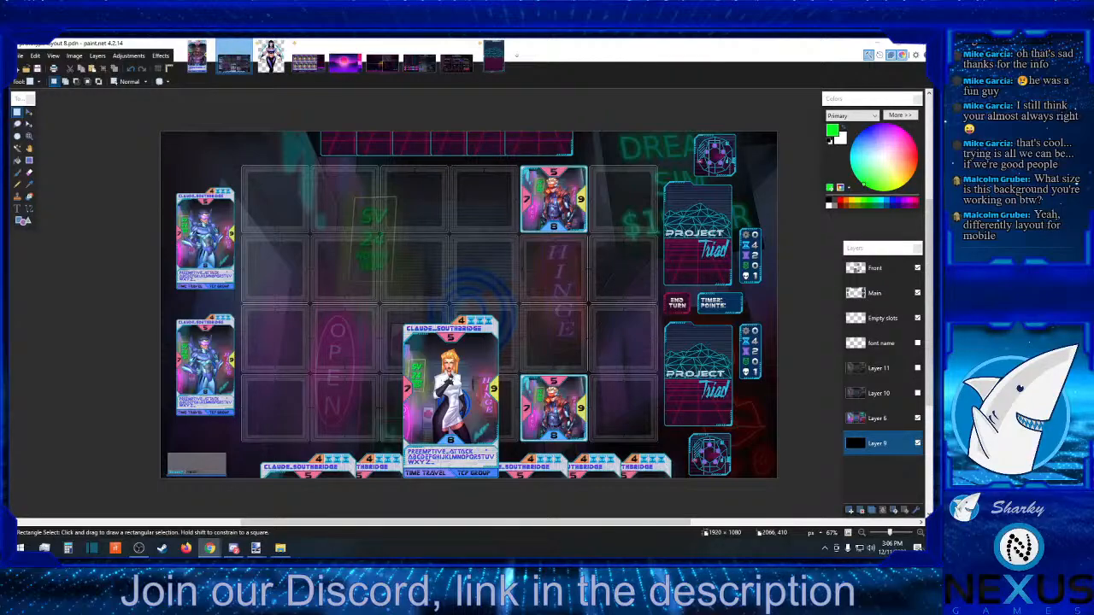
left_click(804, 492)
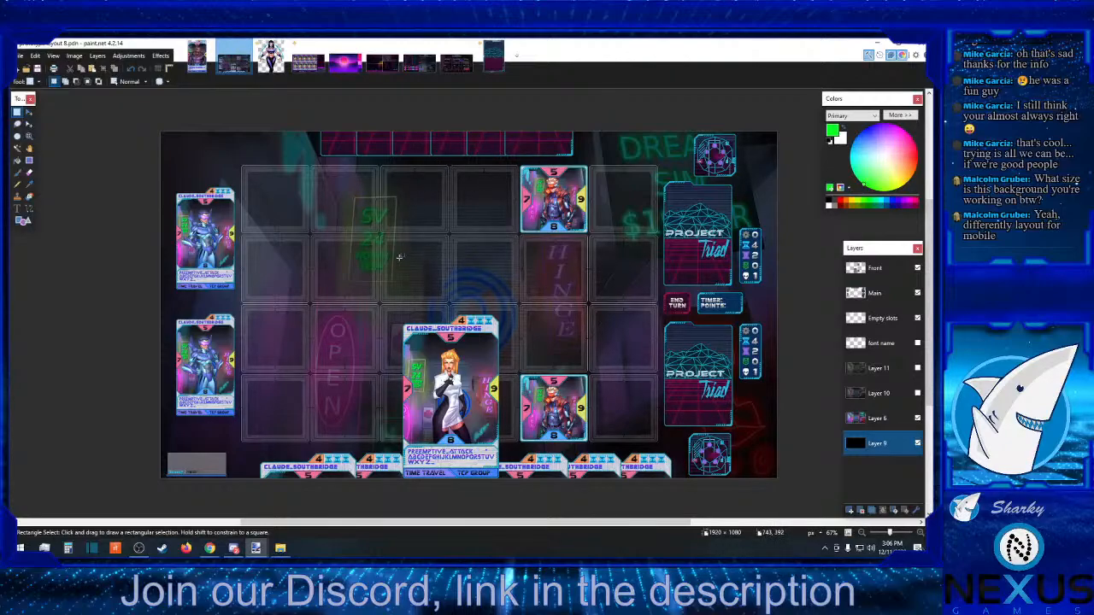
- Return to the deck mockup image and hide its Overlay, Cards and Black transparents layers
left_click(309, 58)
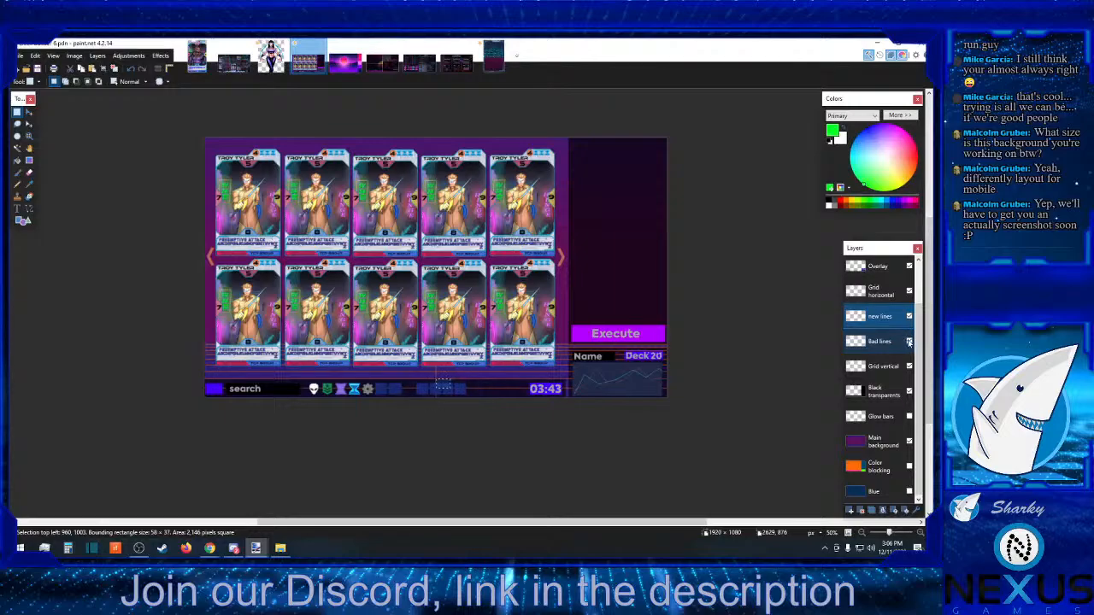
left_click(910, 266)
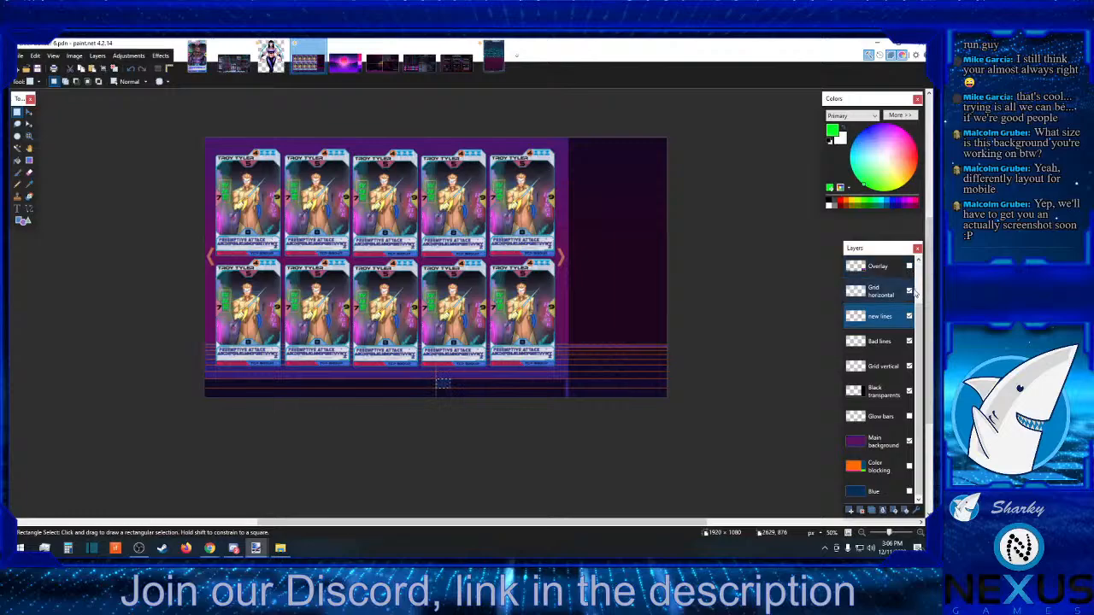
scroll(910, 290, "up", 1)
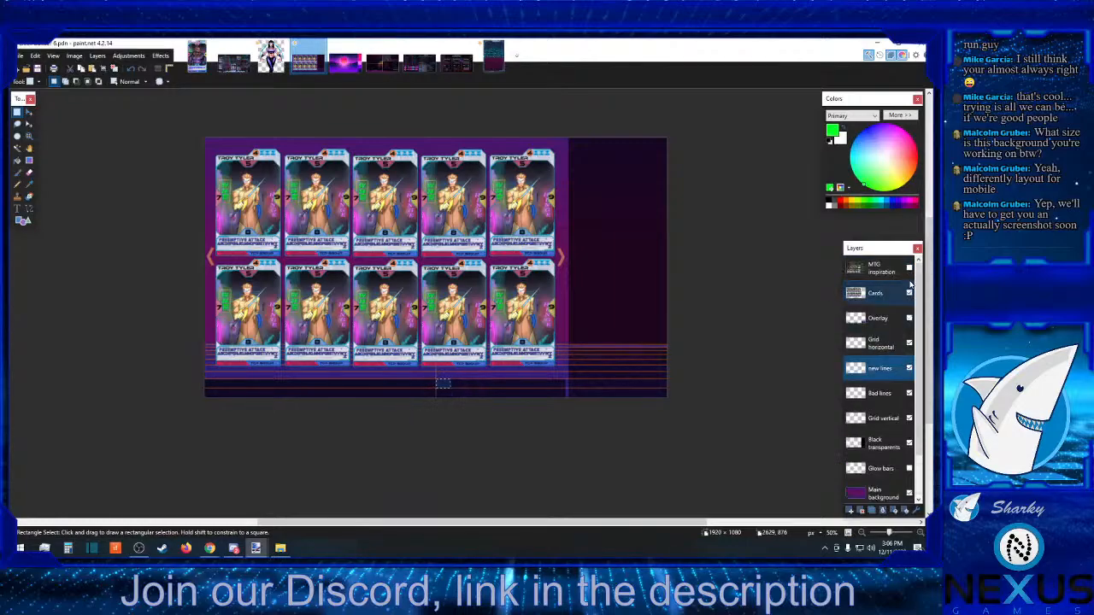
left_click(910, 293)
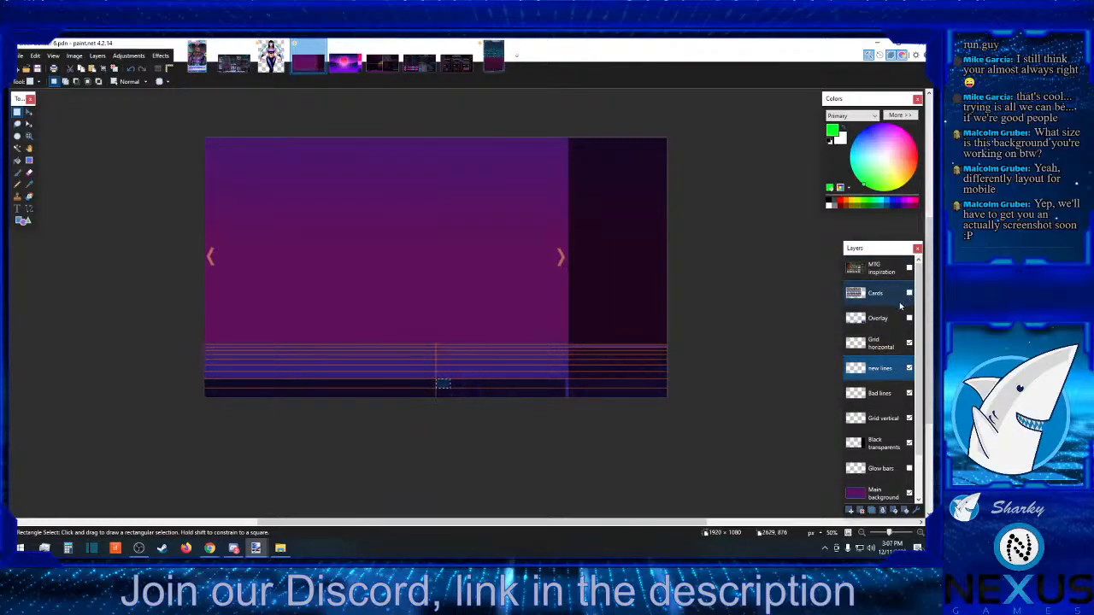
left_click(909, 443)
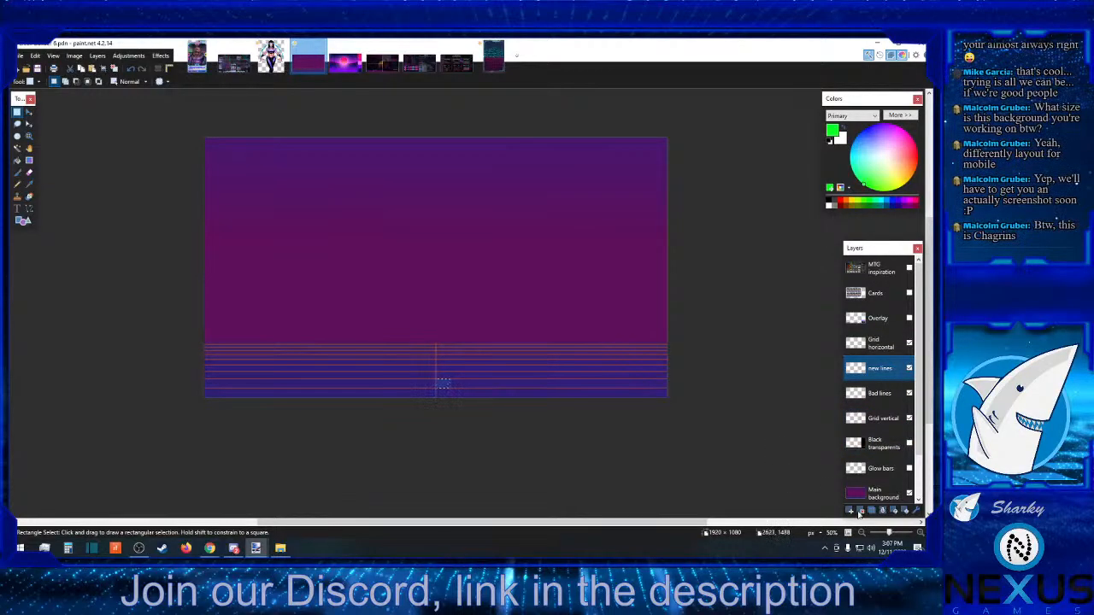
- Examine the lower grid cells beside the orange centre line and clear the rectangular selection there
left_click(920, 532)
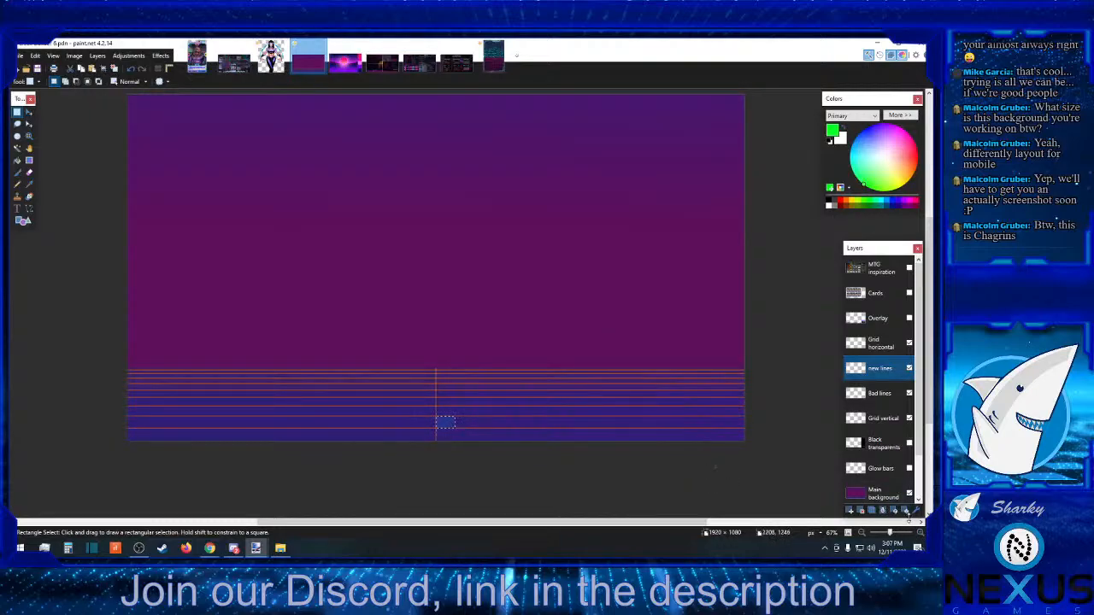
left_click(919, 532)
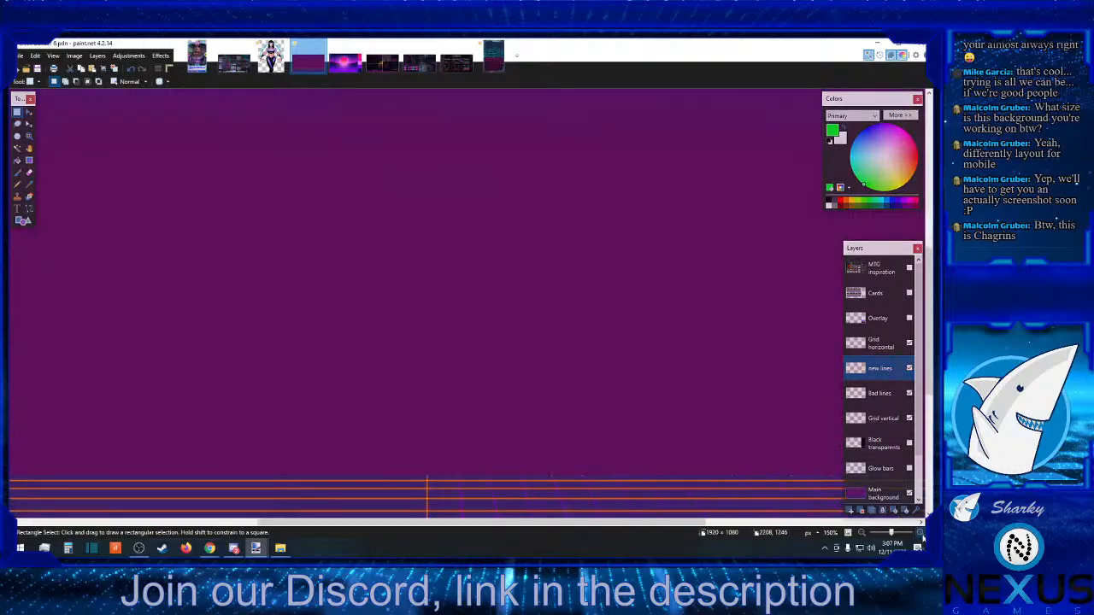
left_click(920, 532)
scroll(694, 389, "down", 3)
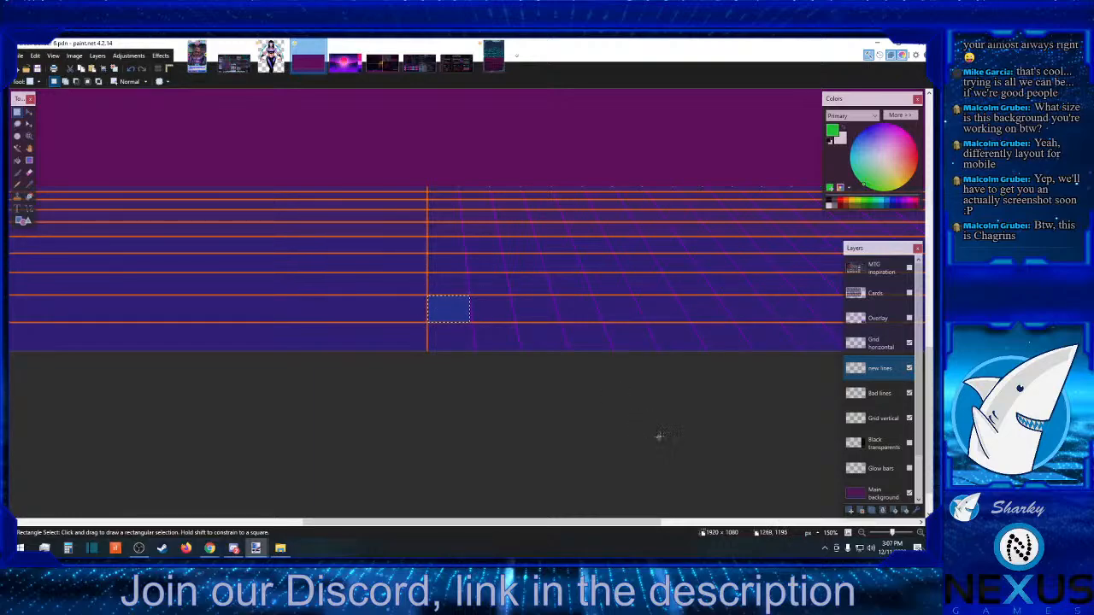
left_click(919, 533)
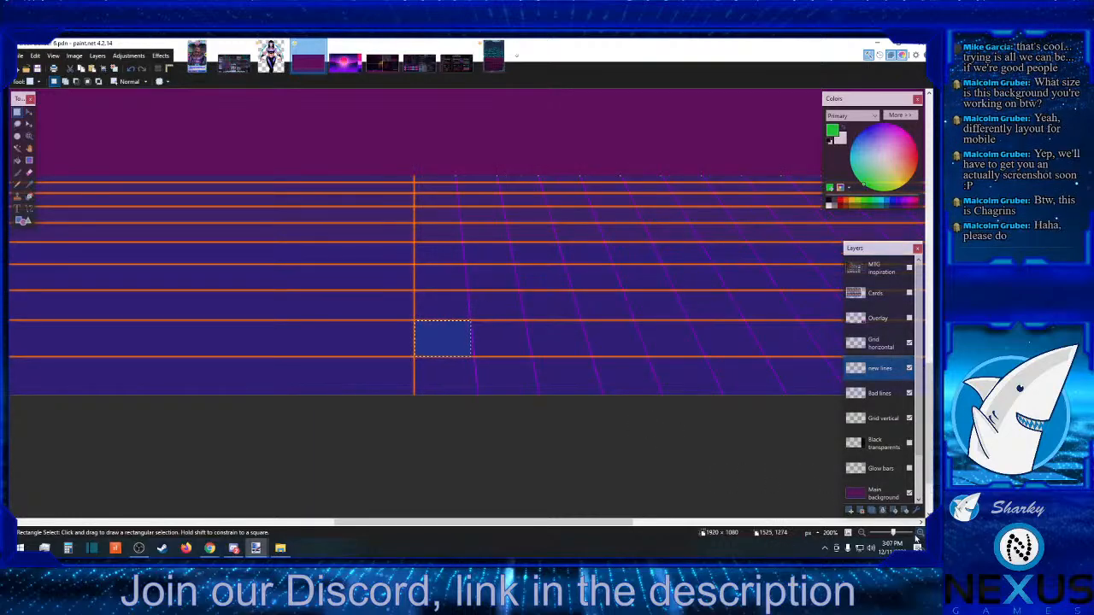
left_click(920, 533)
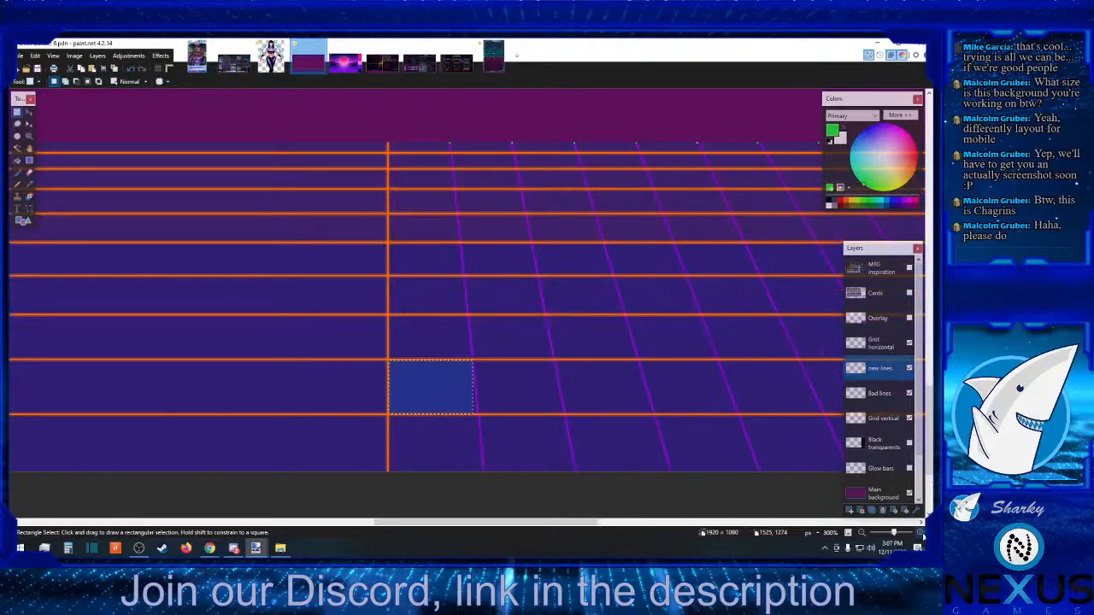
left_click(919, 533)
scroll(598, 423, "down", 2)
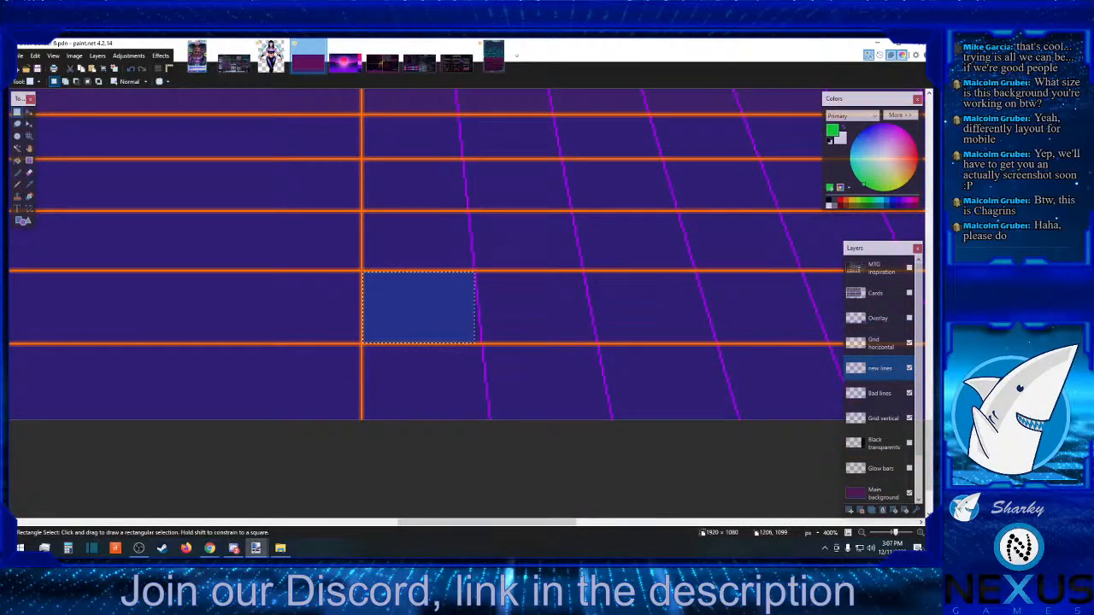
left_click(491, 452)
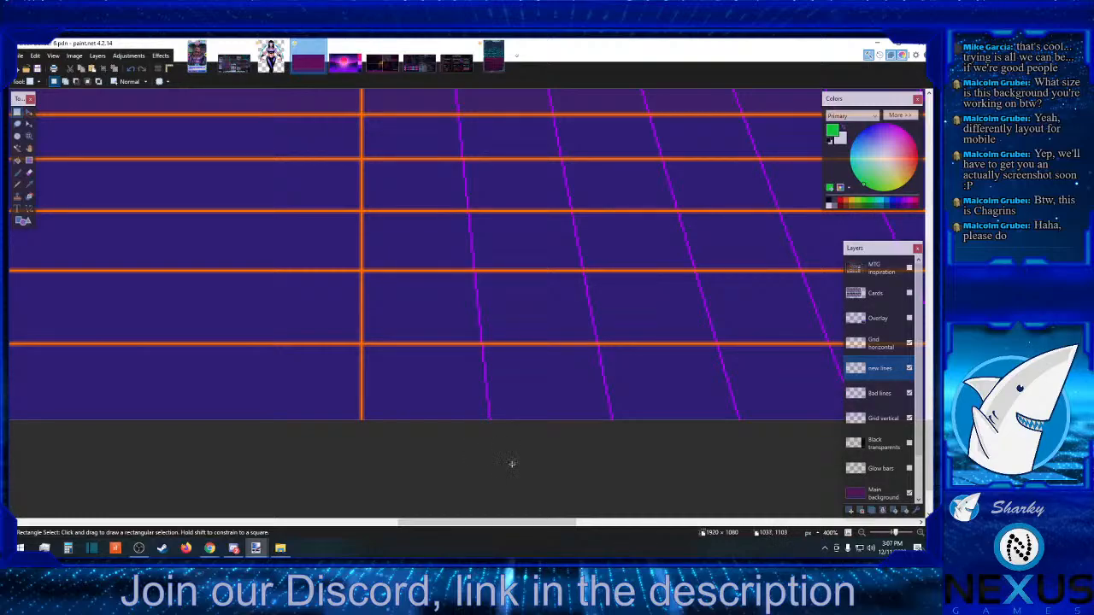
left_click(862, 533)
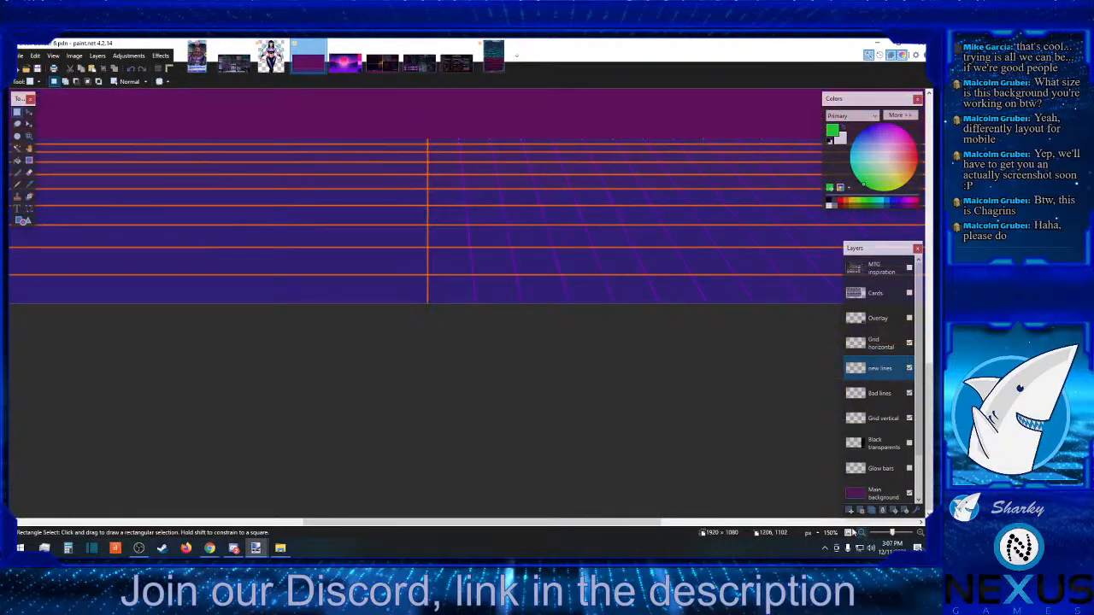
- Measure the grid cell just right of the central vertical line, between the two lowest horizontal lines, with a rectangular selection, then deselect
scroll(612, 419, "up", 1)
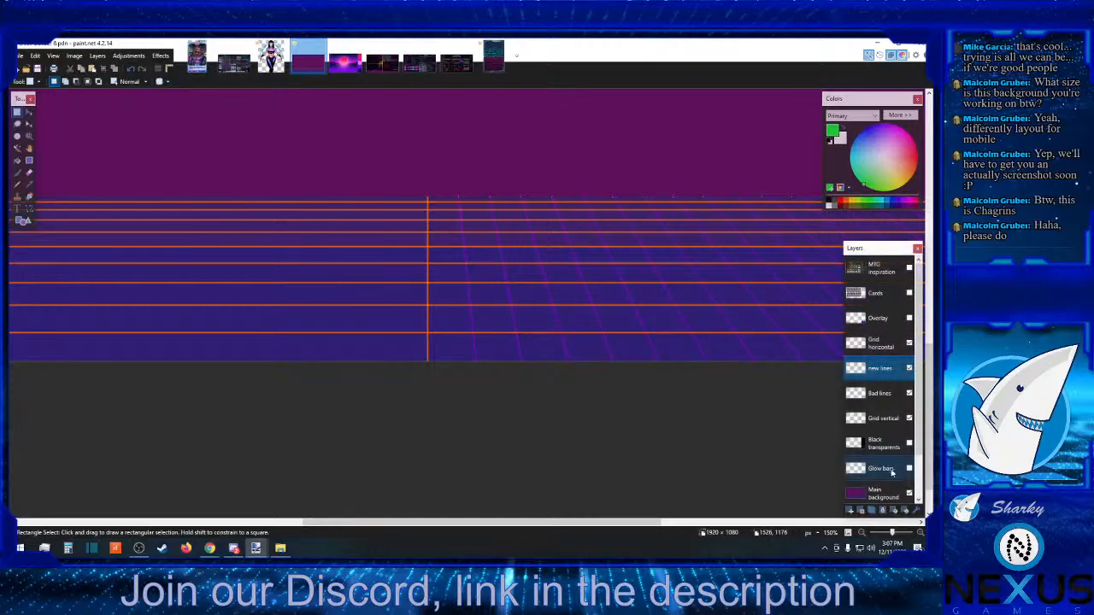
left_click(921, 533)
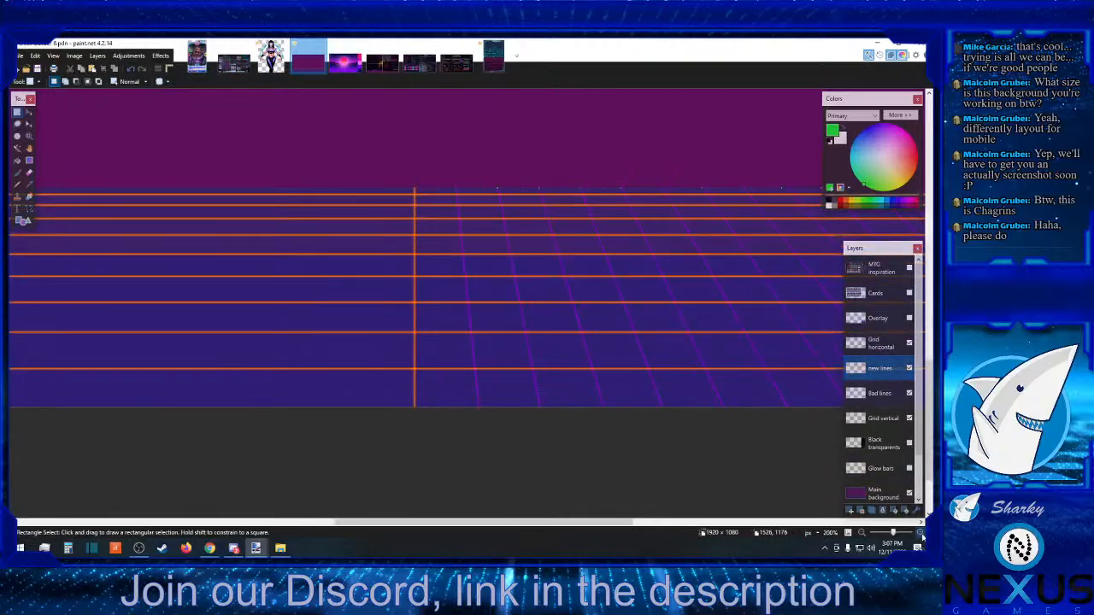
left_click(921, 534)
left_click(921, 533)
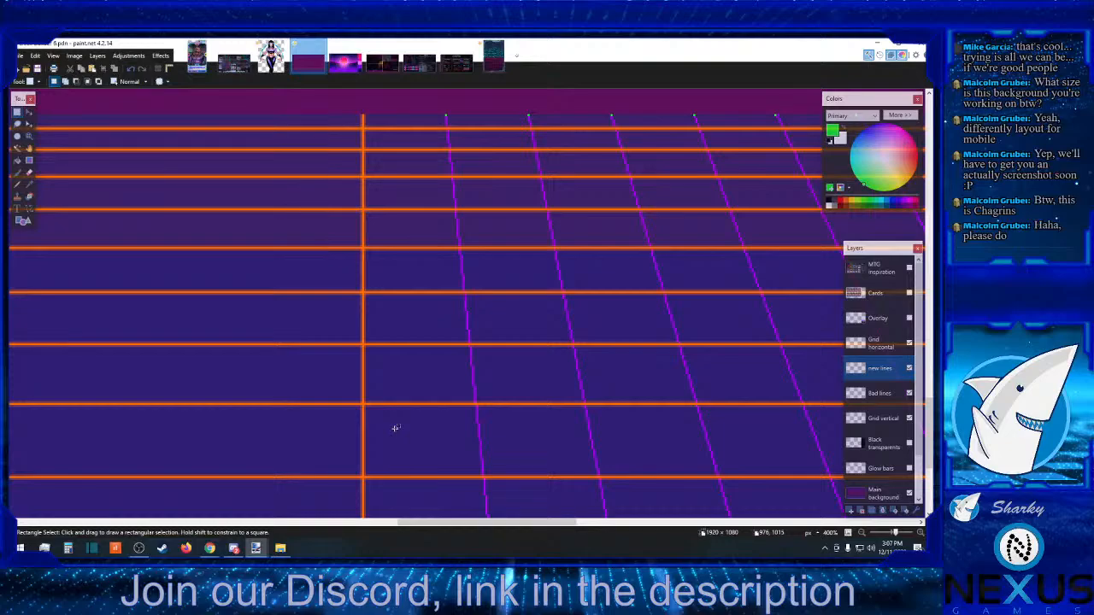
scroll(396, 432, "down", 3)
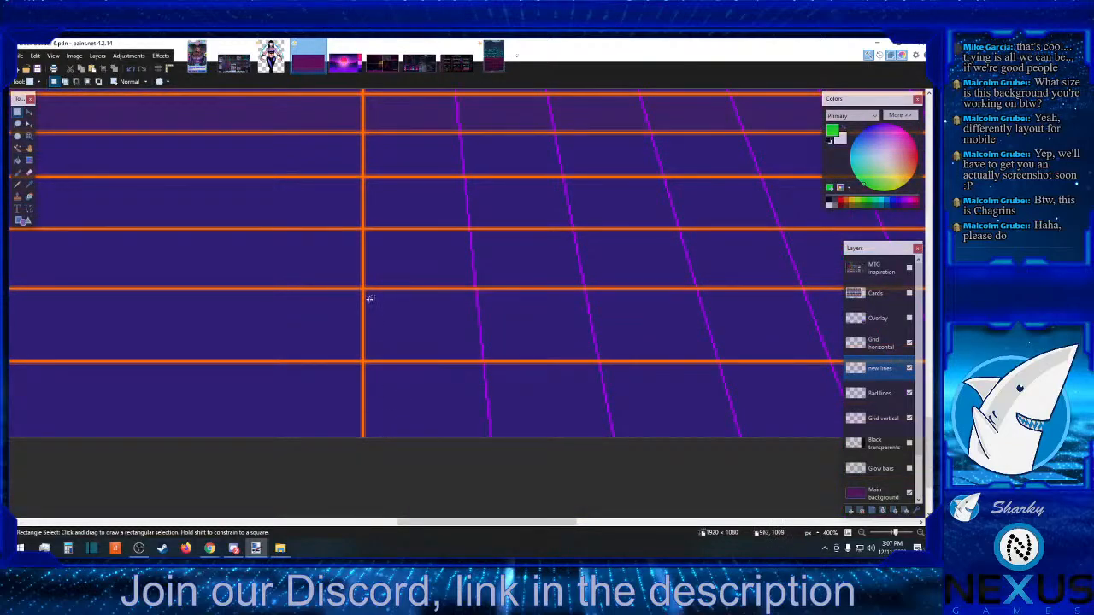
left_click_drag(365, 291, 476, 359)
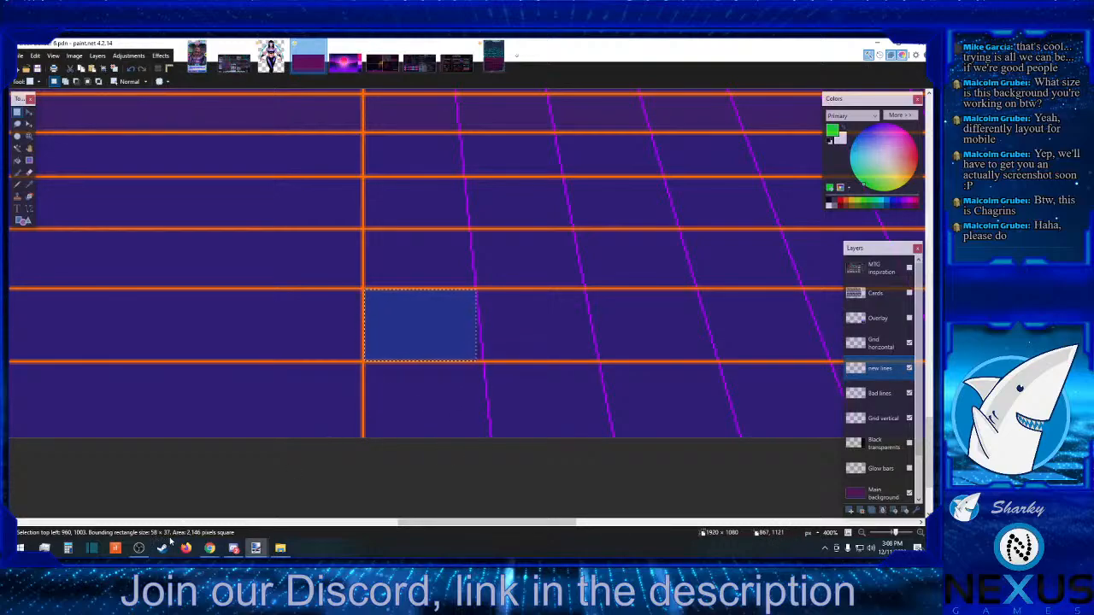
left_click(464, 484)
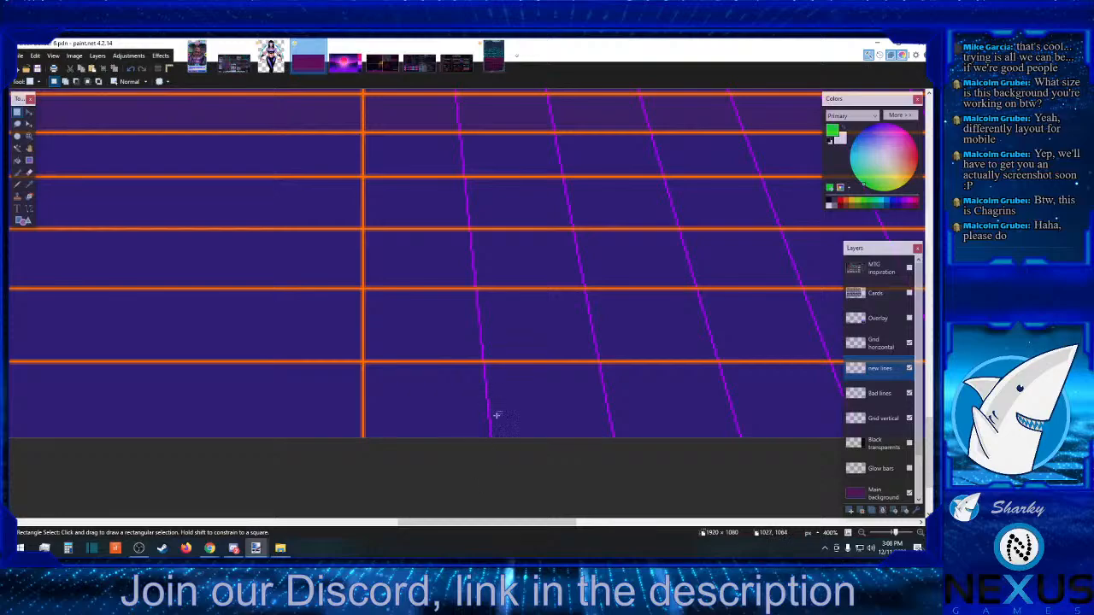
- Switch to the card back image and measure the floor-grid cells beside the centre line near its lower edge with rectangular selections
left_click(496, 61)
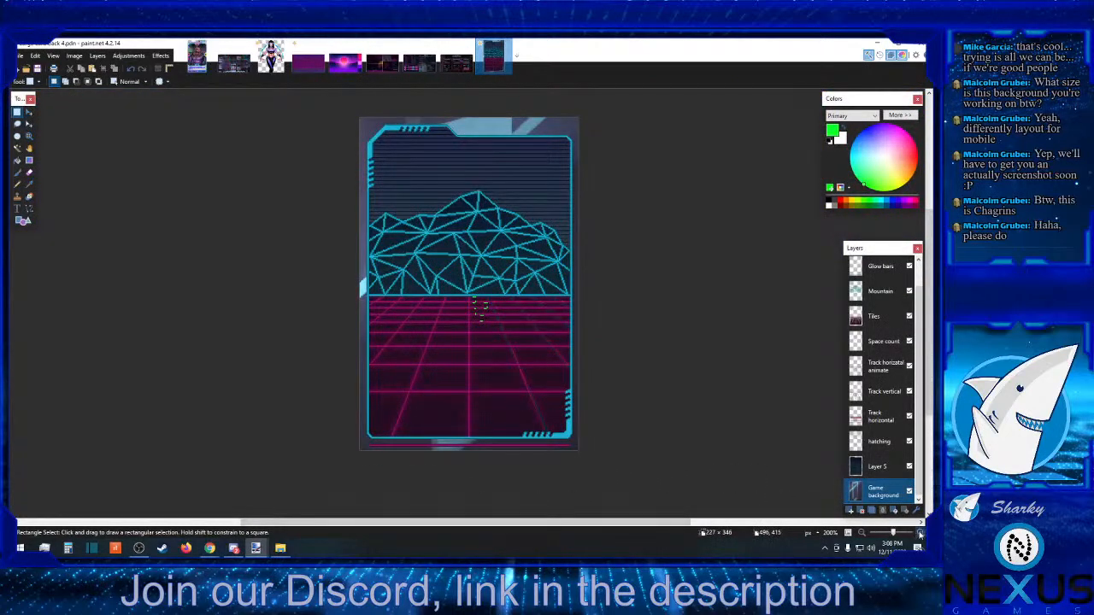
scroll(479, 309, "up", 1, "ctrl")
scroll(482, 320, "down", 4)
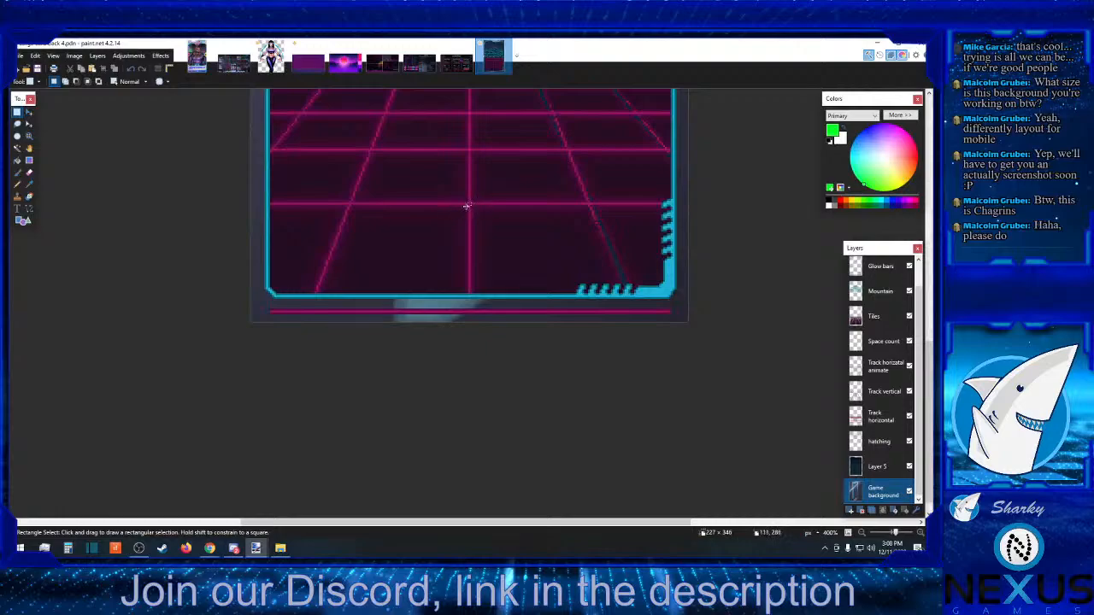
left_click_drag(467, 205, 416, 280)
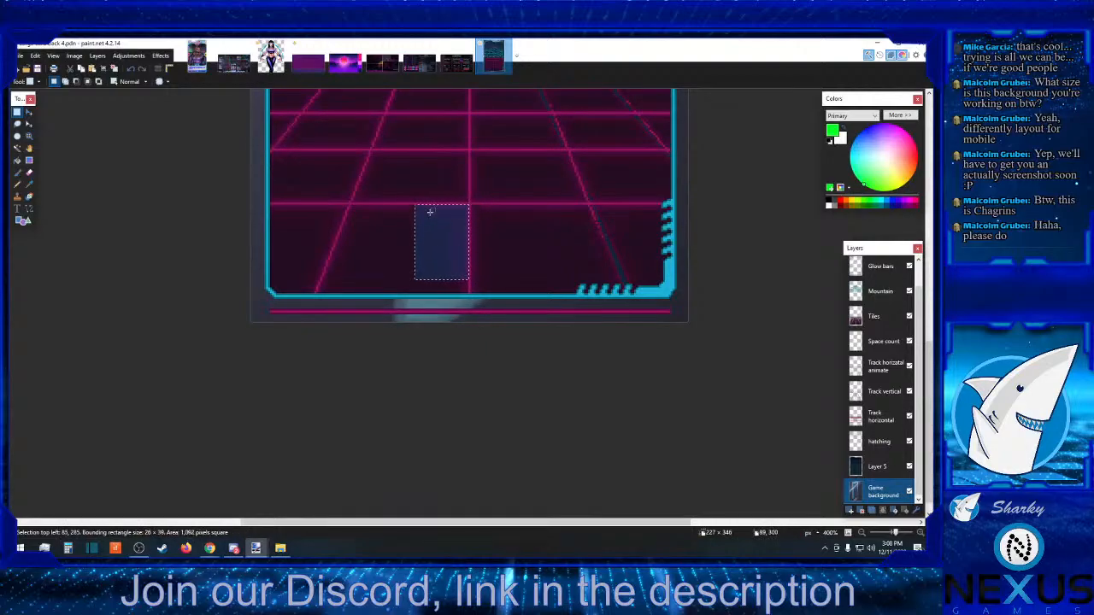
left_click_drag(468, 153, 370, 203)
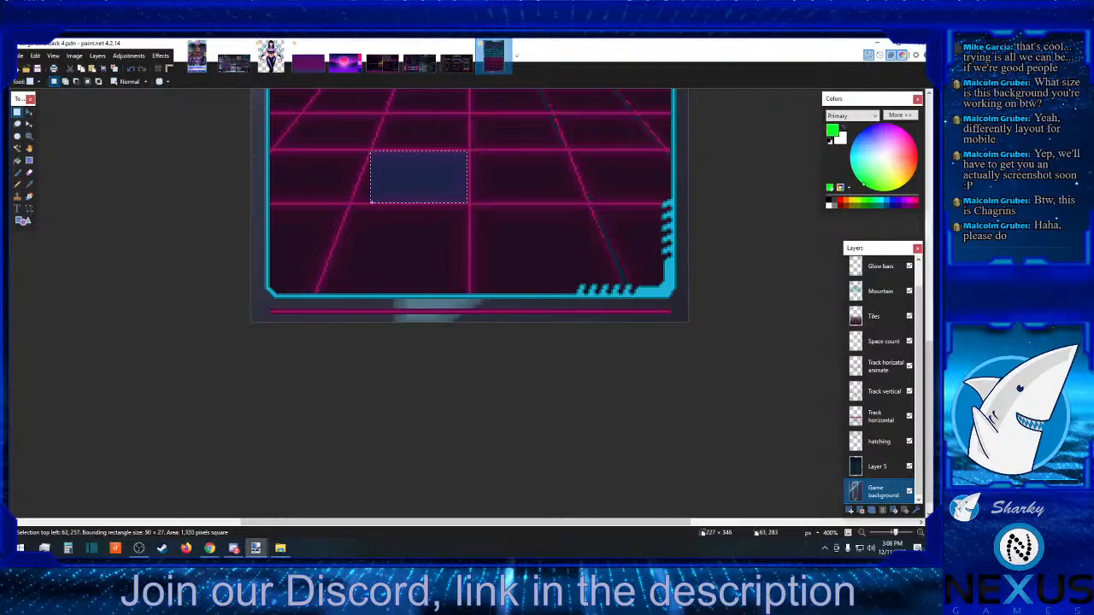
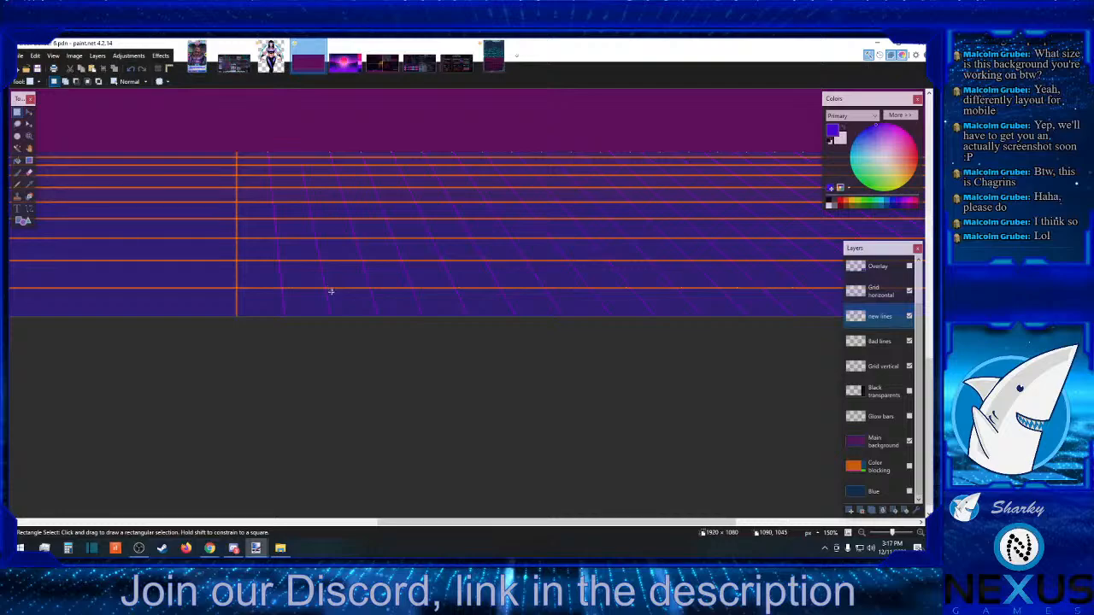
- Select a strip about 828 × 34 px from 1092, 1014 on the new lines layer, shift its pixels 2 px right, and deselect
left_click_drag(327, 292, 844, 270)
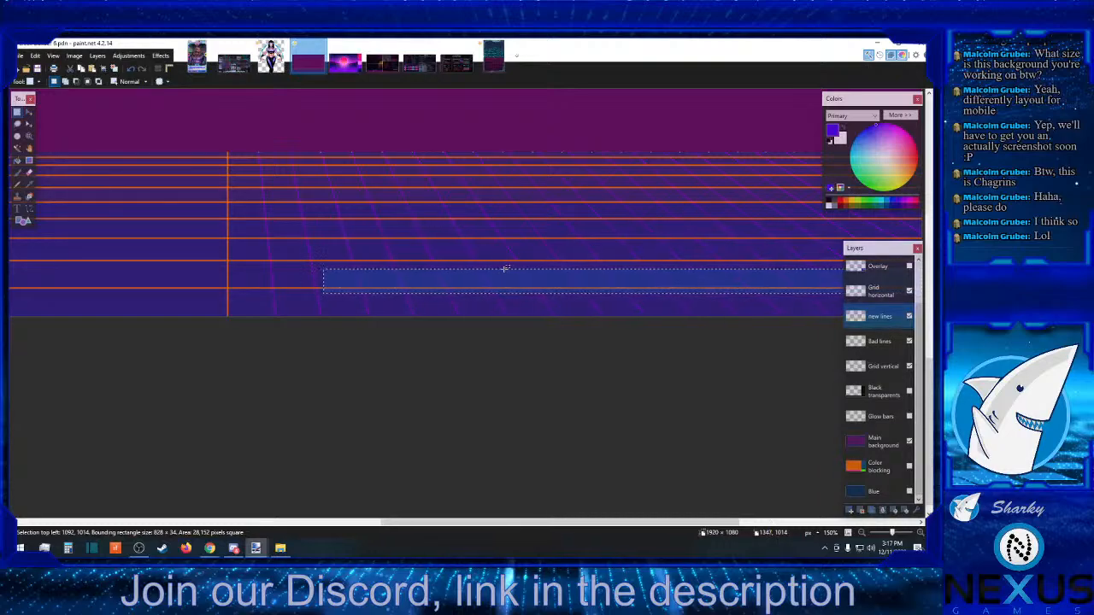
left_click(30, 112)
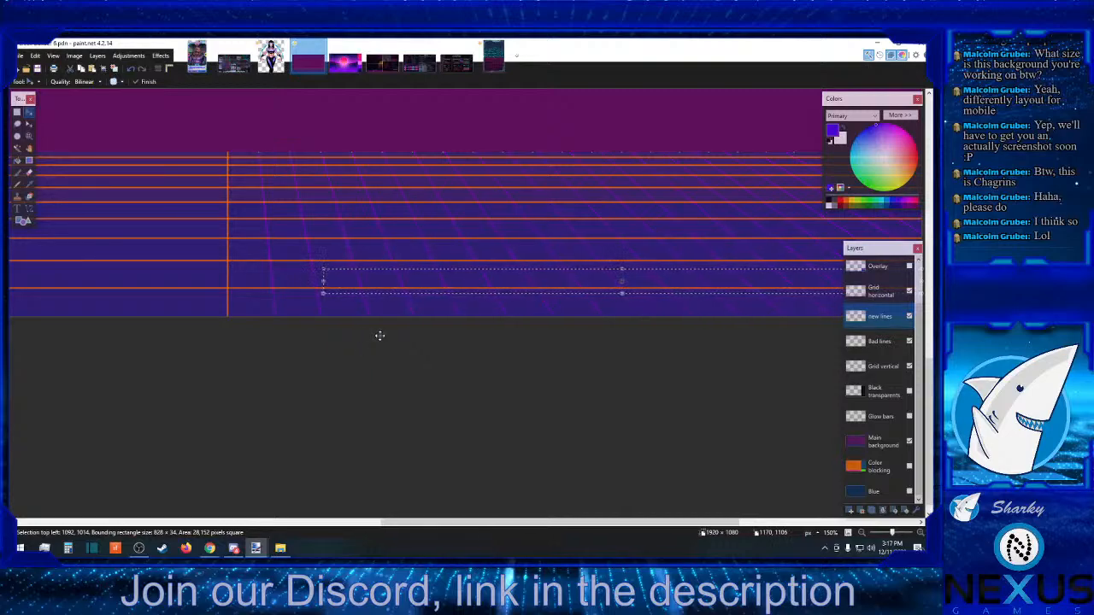
key("Right")
key("Right")
left_click(17, 112)
left_click(323, 271)
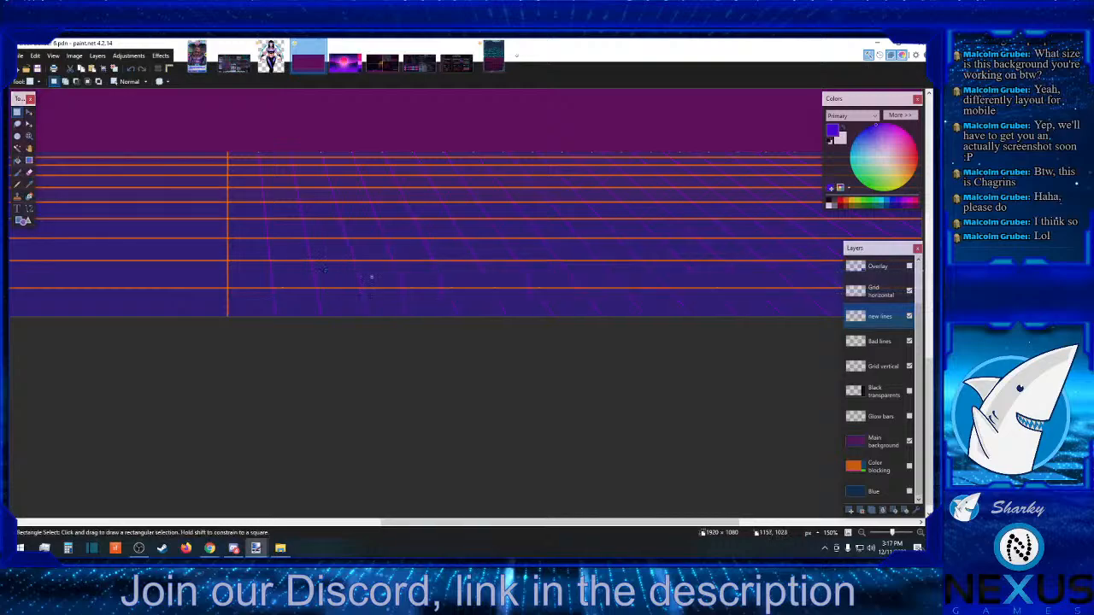
- Select a strip about 763 × 48 px from 1157, 1023 to the image's right edge and shift its pixels 3 px right
left_click_drag(371, 276, 842, 311)
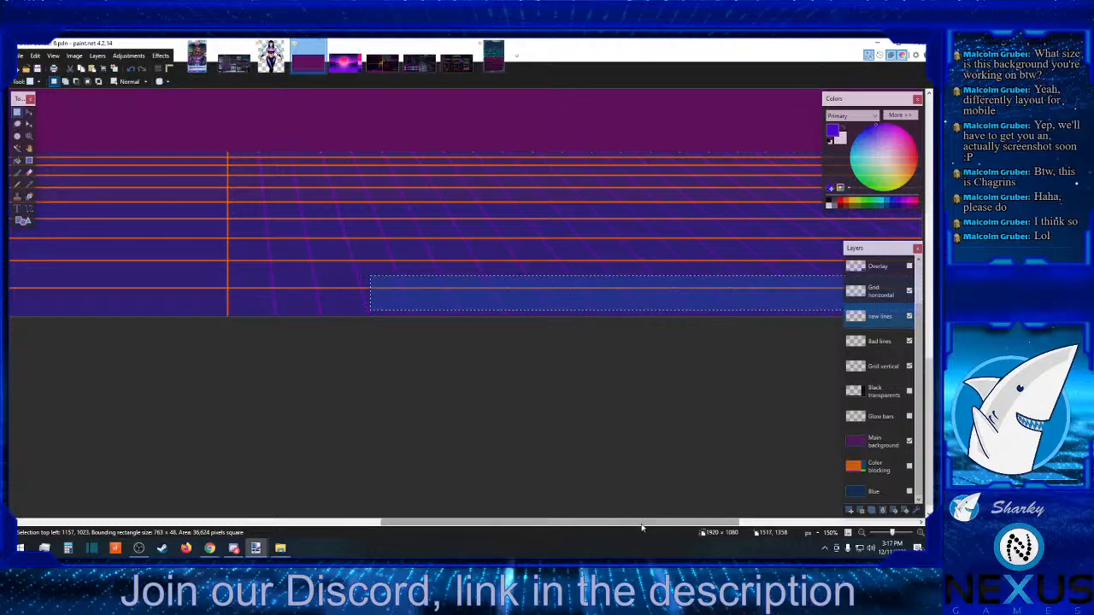
left_click_drag(731, 525, 829, 523)
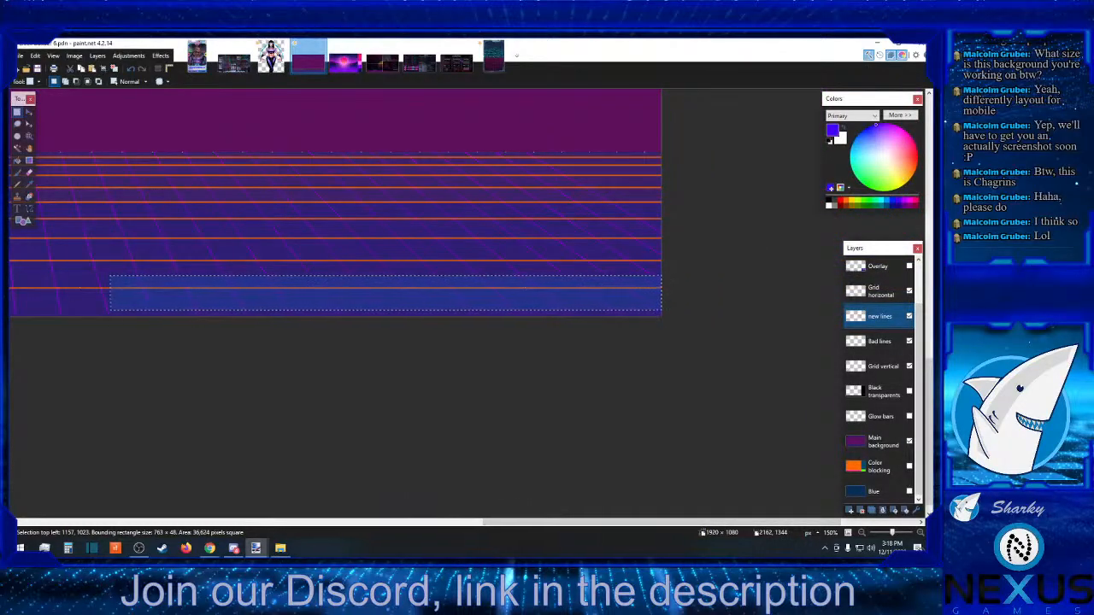
key("alt+Tab")
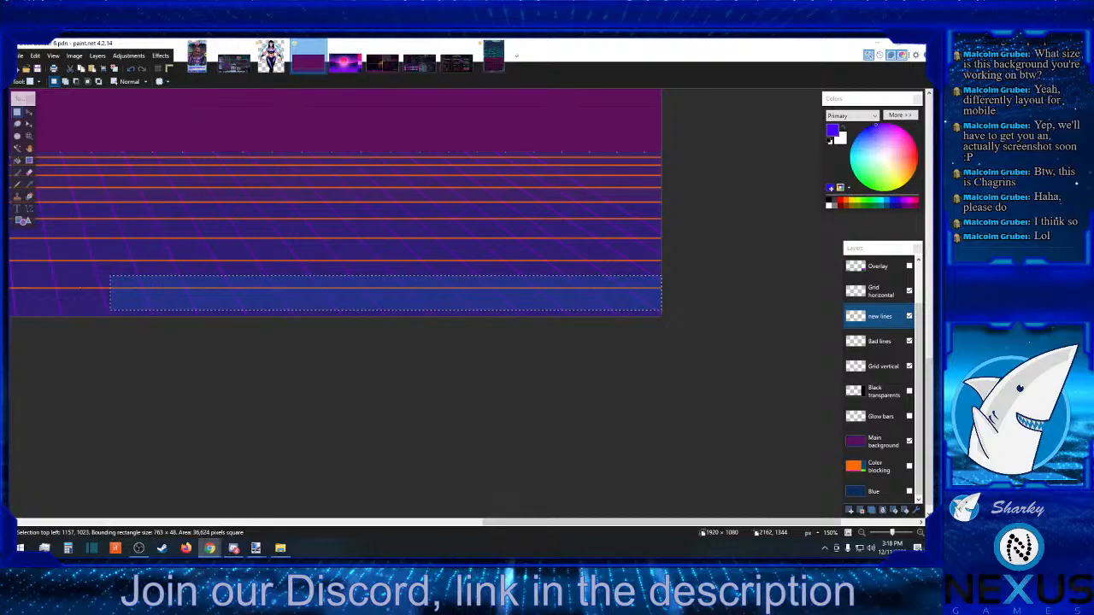
left_click(28, 115)
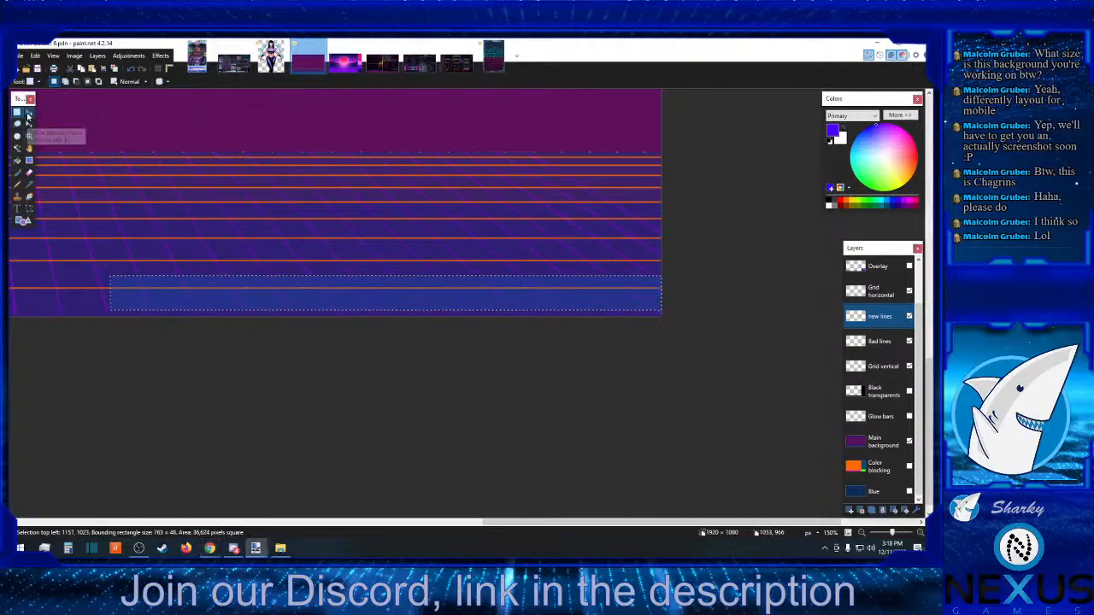
left_click(28, 116)
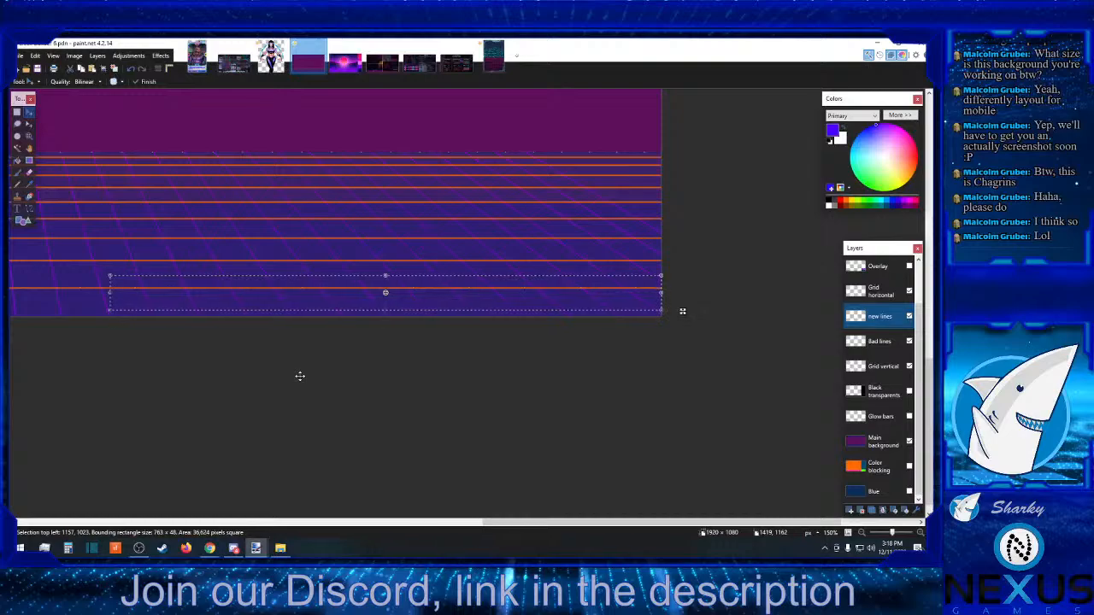
left_click(133, 73)
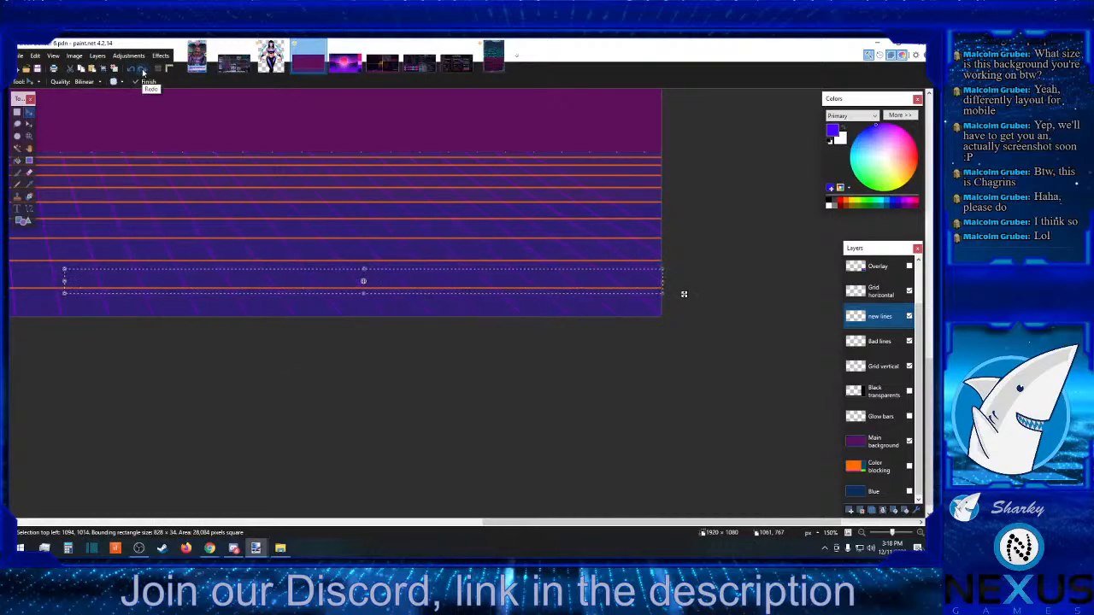
left_click(142, 68)
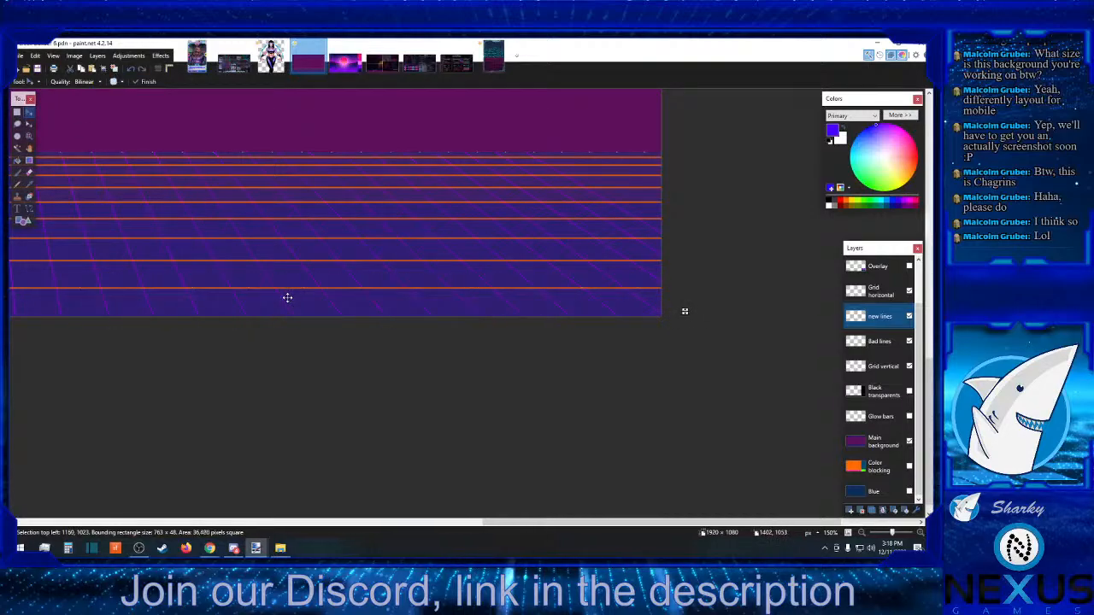
- Select a strip about 652 × 44 px from 1268, 1022 to the image's right edge and shift its pixels 3 px right
left_click(18, 112)
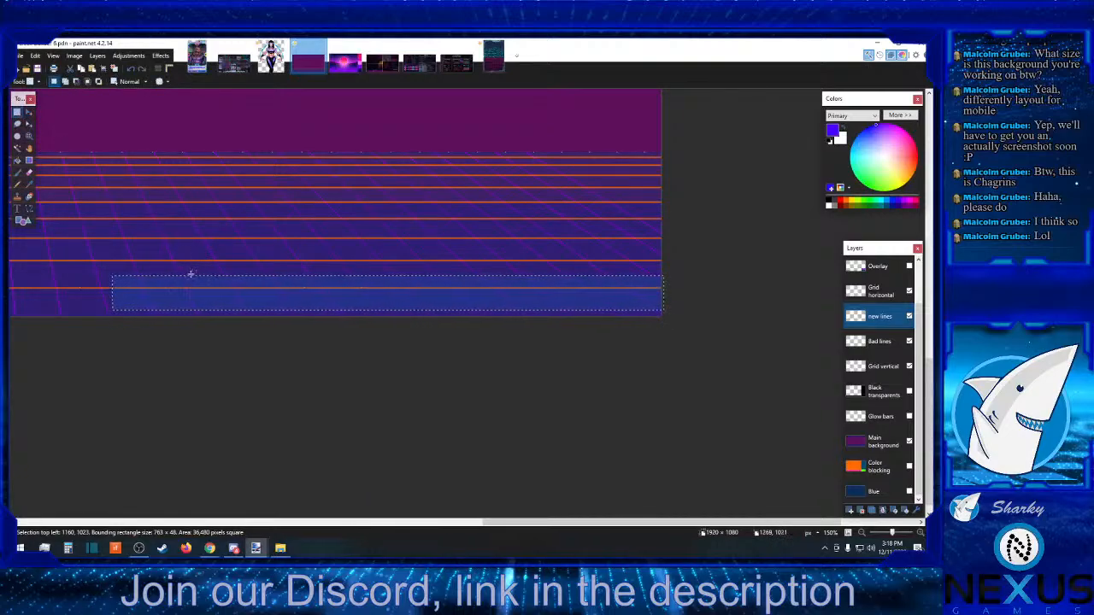
left_click_drag(191, 274, 677, 307)
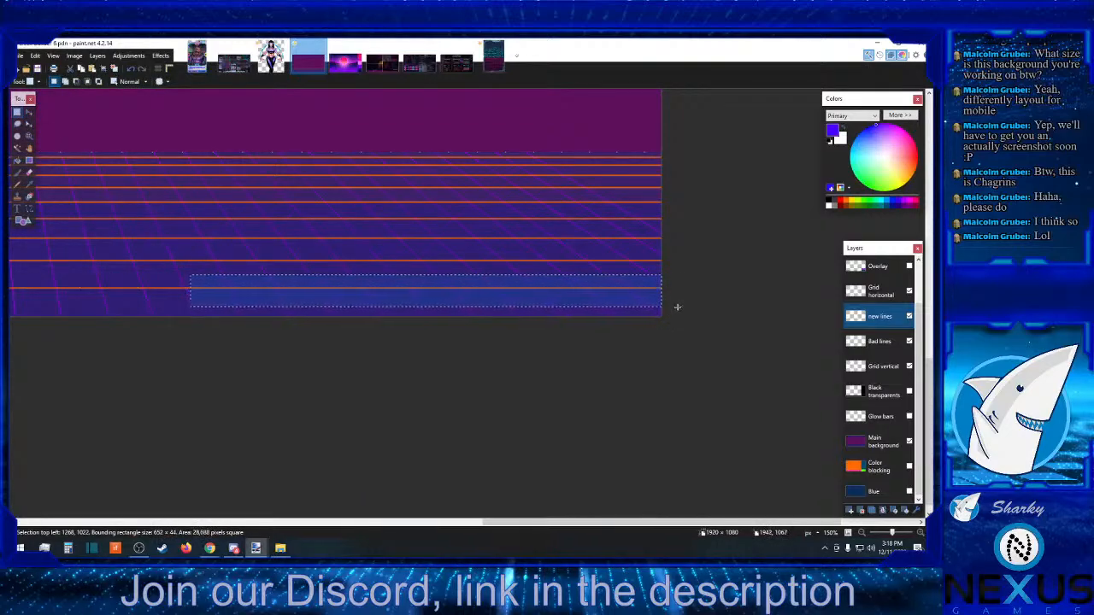
left_click(29, 112)
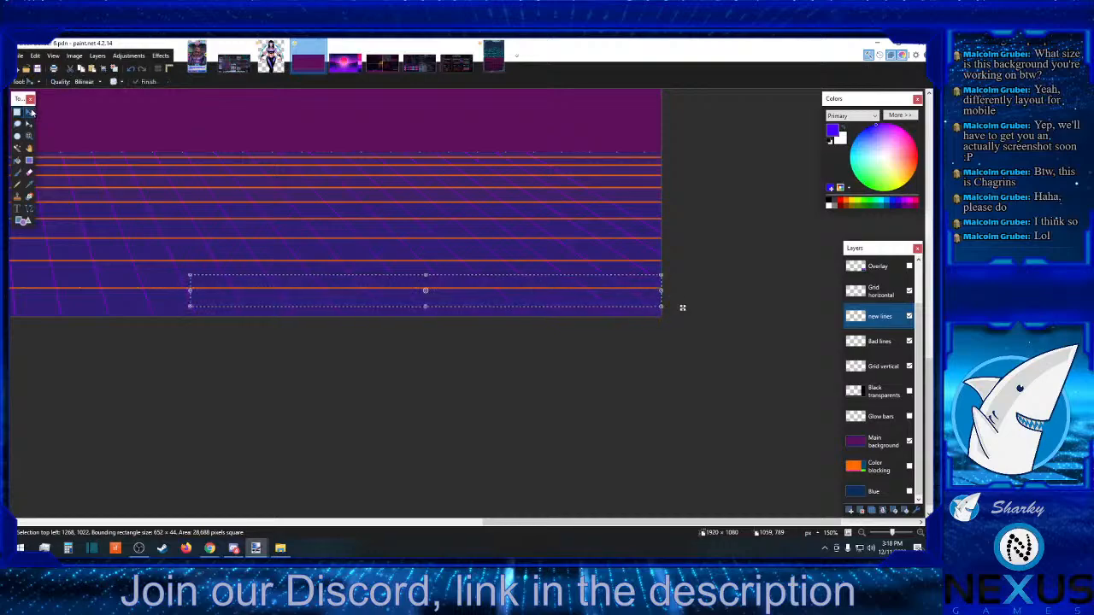
key("ctrl+d")
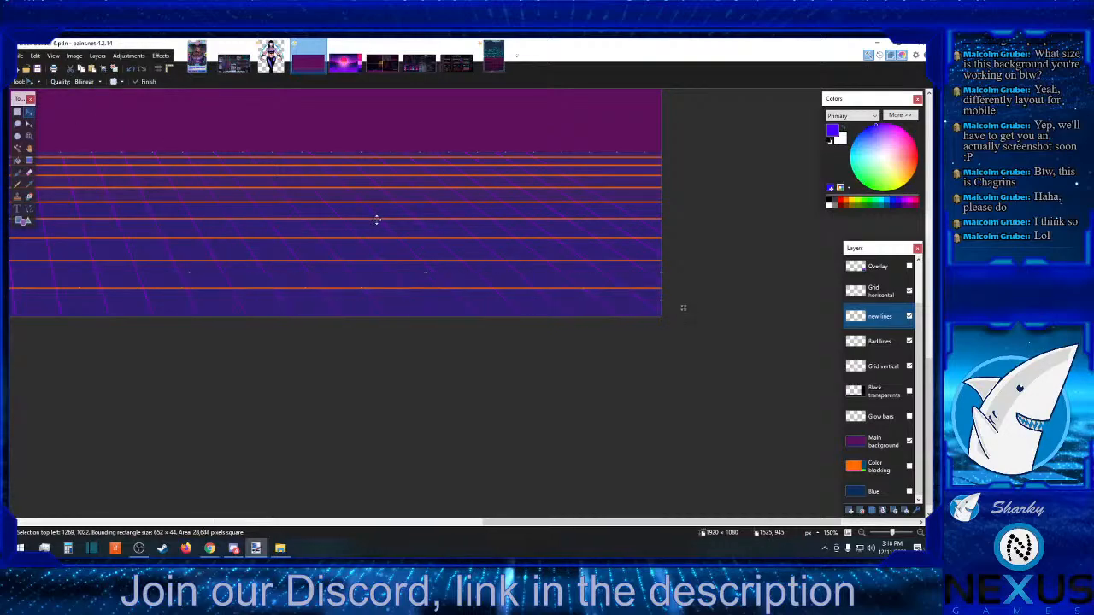
key("ctrl+z")
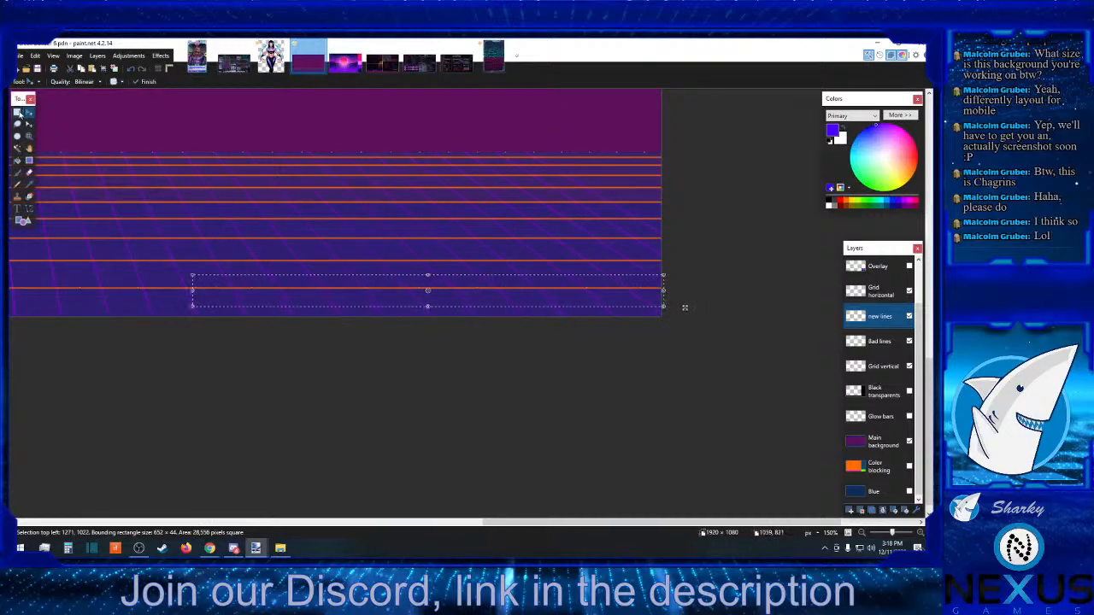
- Select a strip about 589 × 45 px from 1331, 1020 to the image's right edge and shift its pixels 4 px right
left_click(17, 112)
left_click_drag(237, 273, 672, 305)
left_click(28, 112)
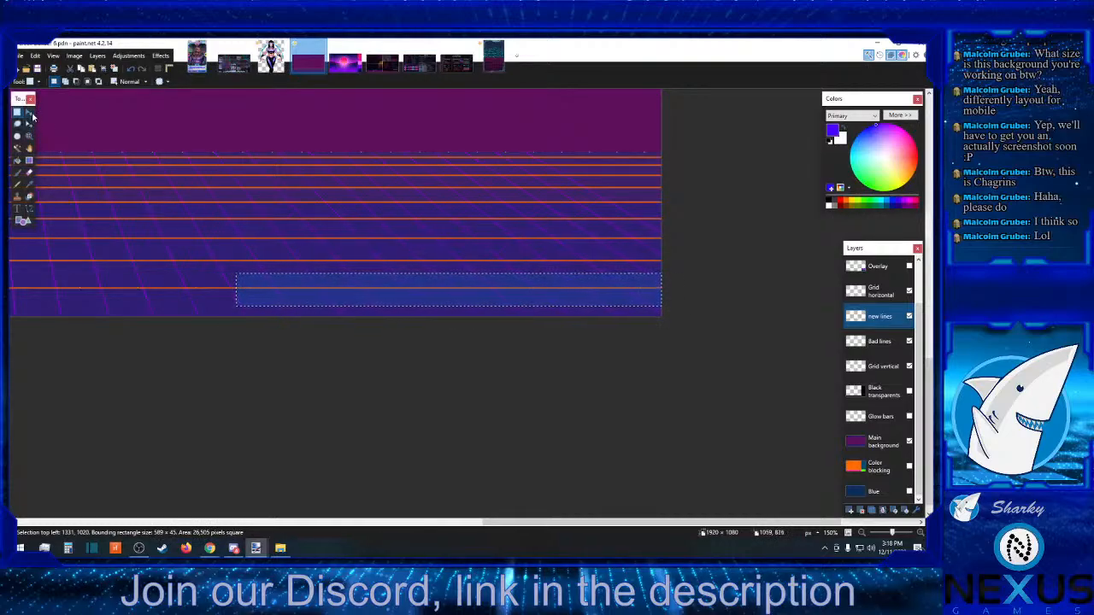
key("Right")
key("Right")
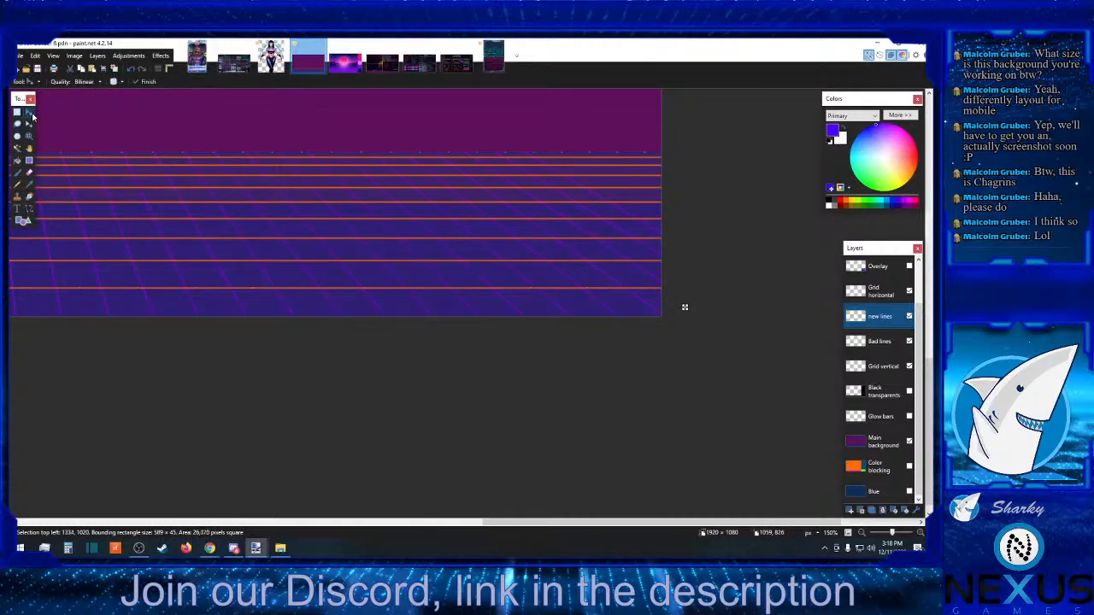
- Select a strip about 508 × 49 px from 1412, 1018 to the image's right edge and shift its pixels 4 px right
left_click(17, 112)
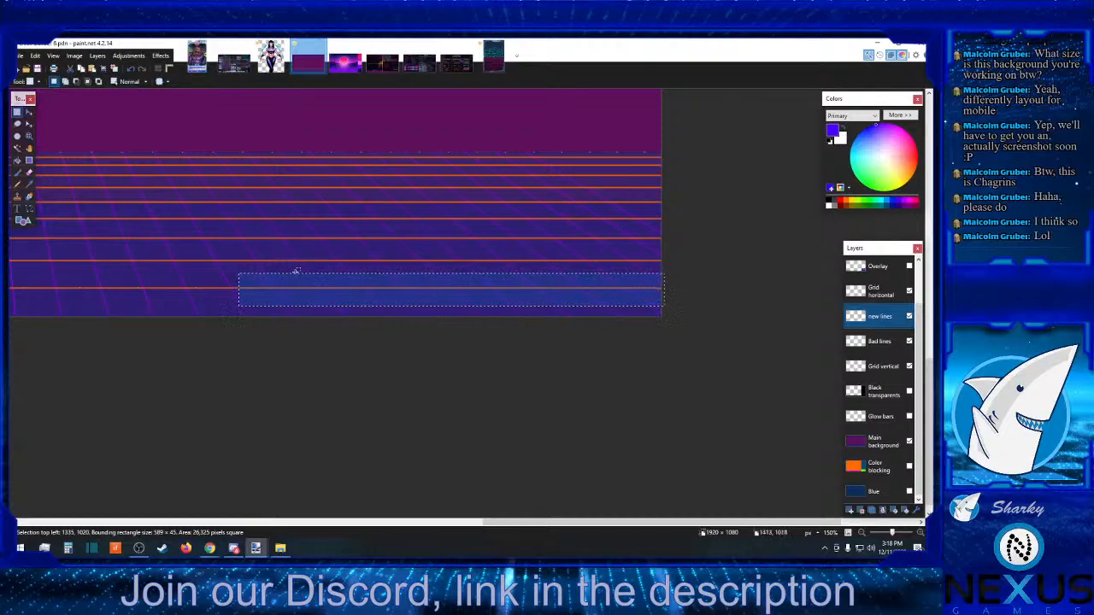
left_click_drag(294, 272, 672, 306)
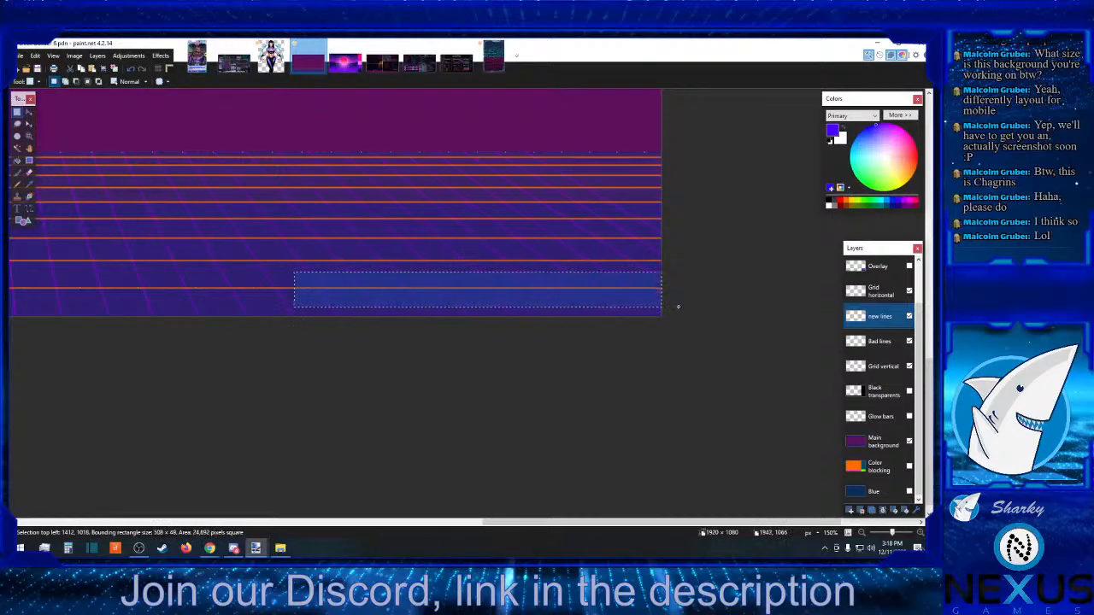
left_click(29, 112)
key("Right")
key("Right")
key("Right")
key("Right")
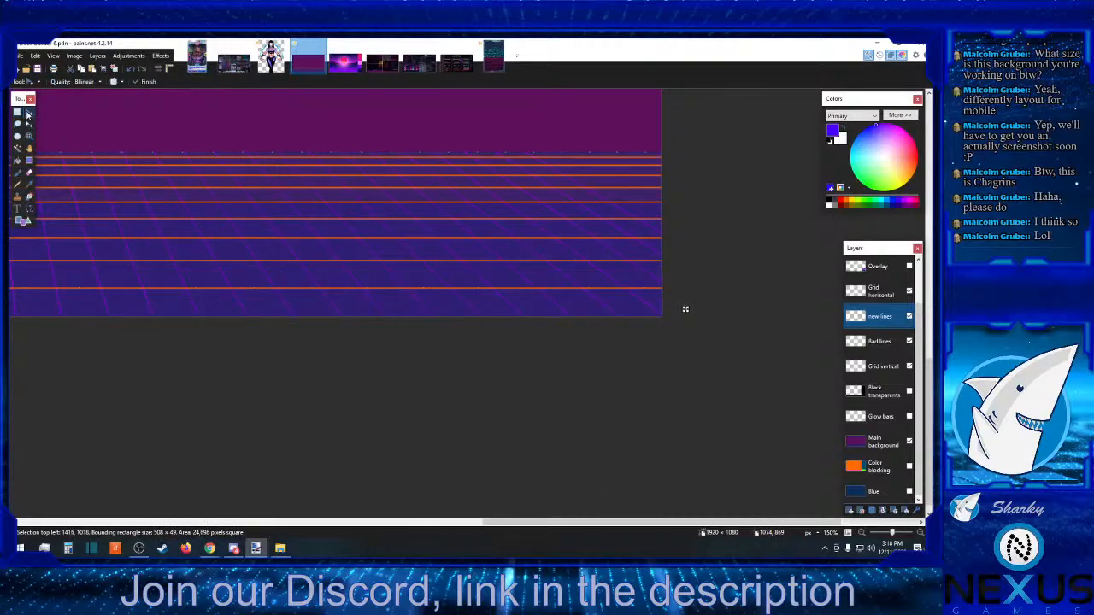
- Select a strip about 415 × 43 px from 1505, 1023 to the image's right edge and shift its pixels 4 px right
key("s")
left_click_drag(361, 276, 663, 306)
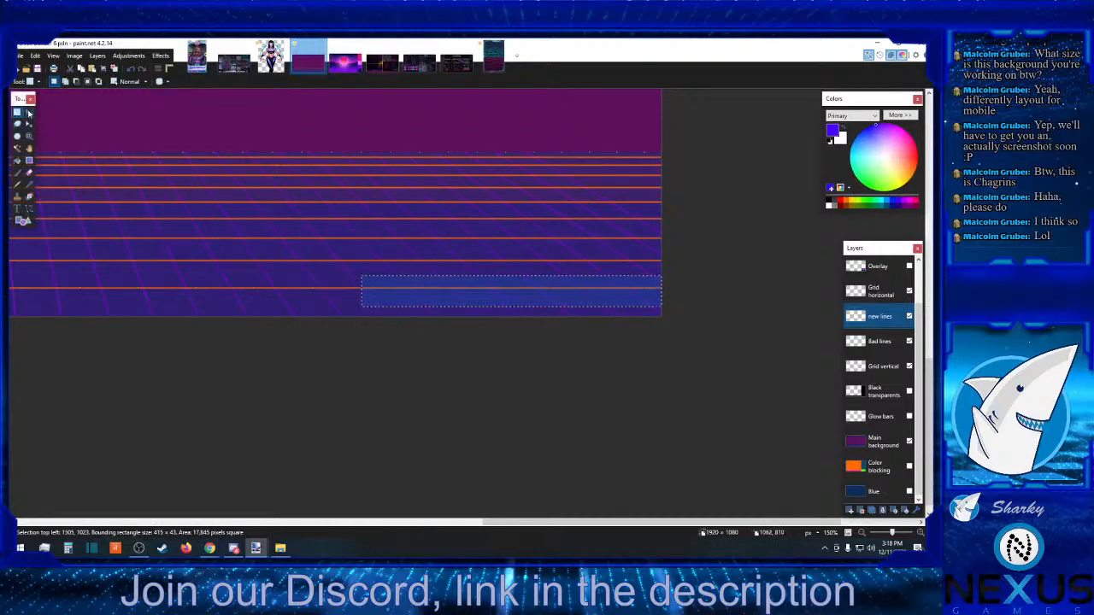
left_click(28, 112)
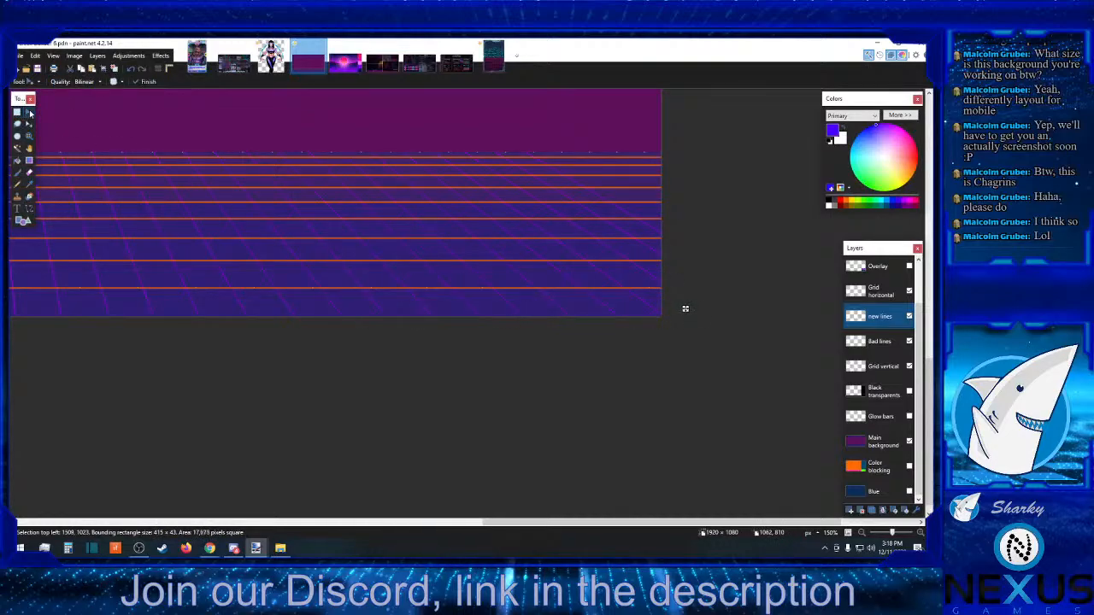
left_click(17, 112)
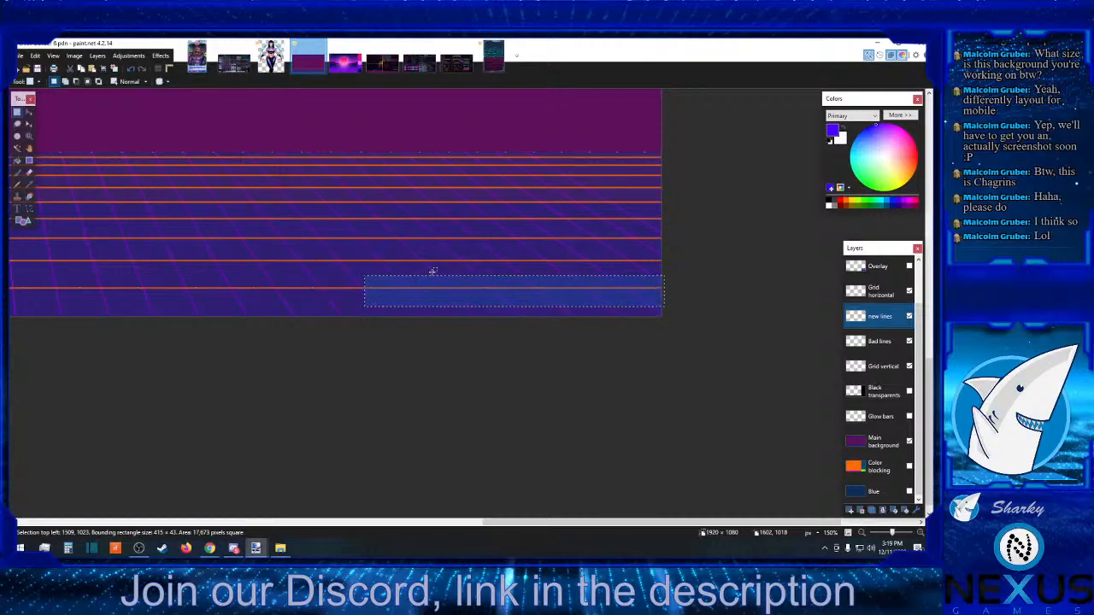
left_click(270, 56)
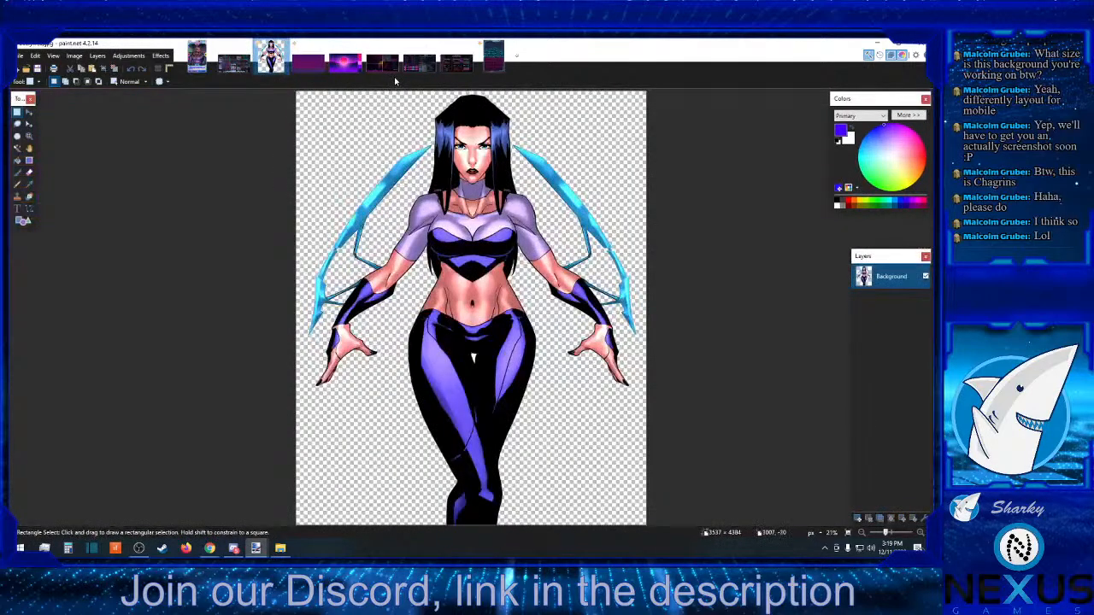
left_click(308, 56)
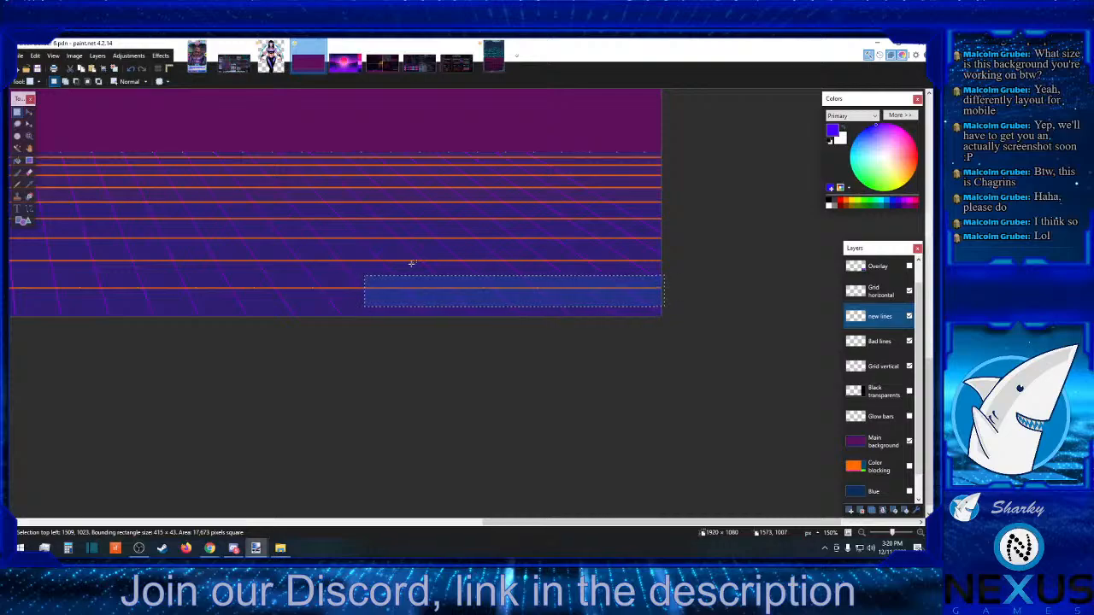
- Select a strip about 346 × 51 px from 1574, 1007 to the image's right edge and shift its pixels 5 px right
left_click_drag(411, 264, 658, 300)
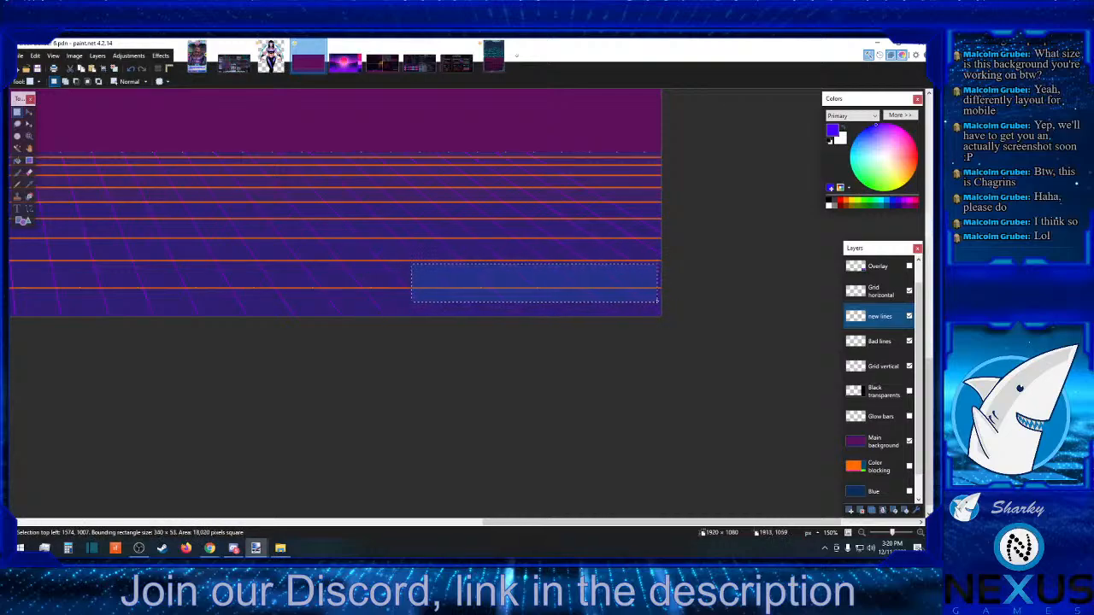
left_click(29, 111)
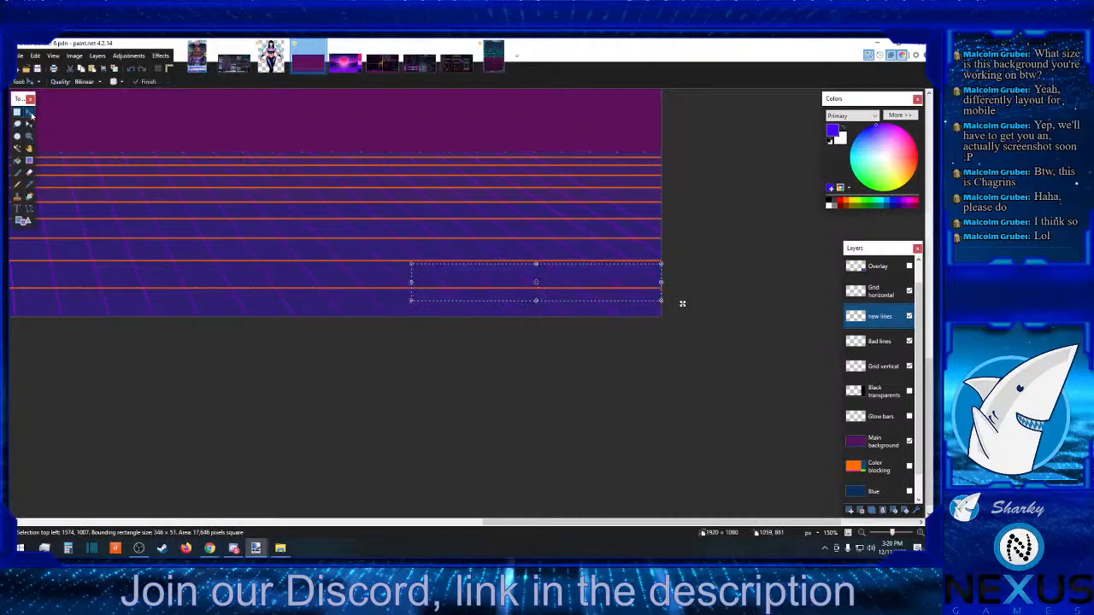
key("ctrl+d")
key("ctrl+z")
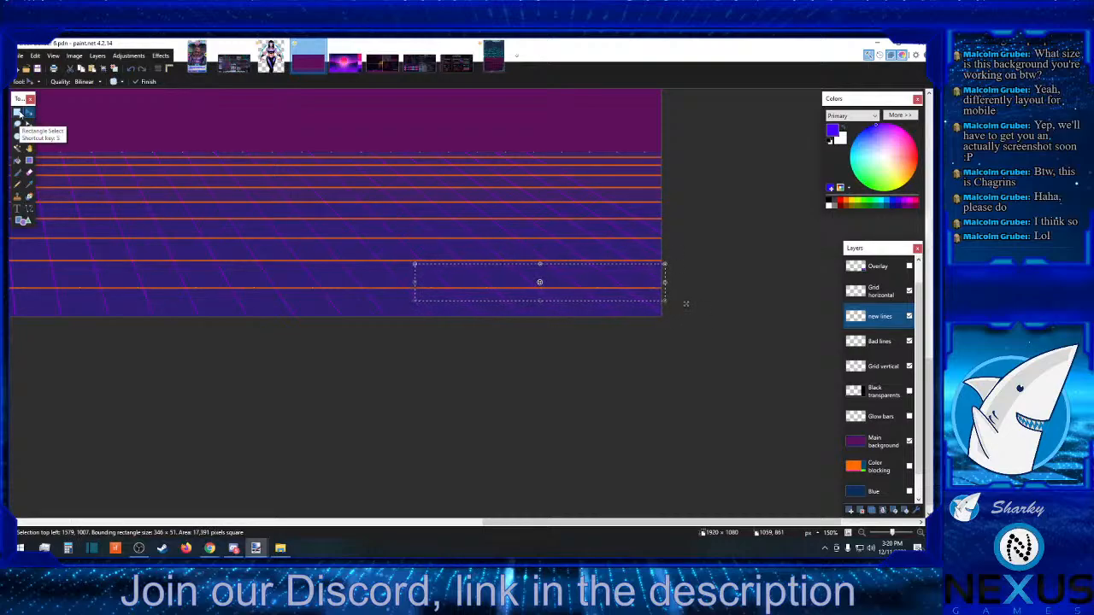
- Select a strip about 253 × 50 px starting at 1663, 1011 near the image's right edge and shift its pixels 5 px right
left_click(18, 112)
left_click_drag(475, 267, 658, 304)
left_click(29, 113)
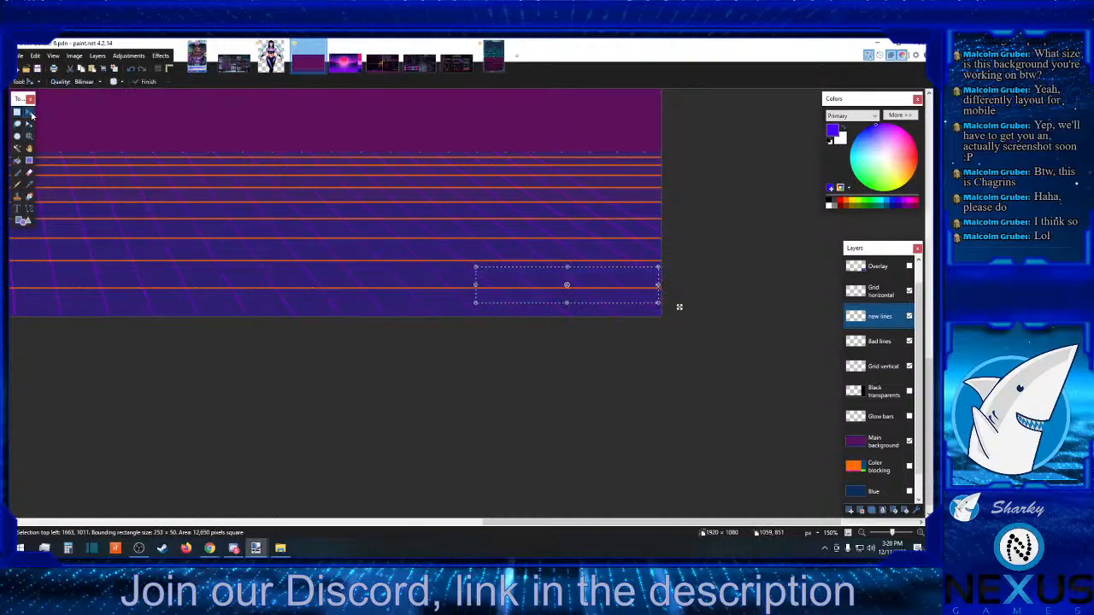
key("Right")
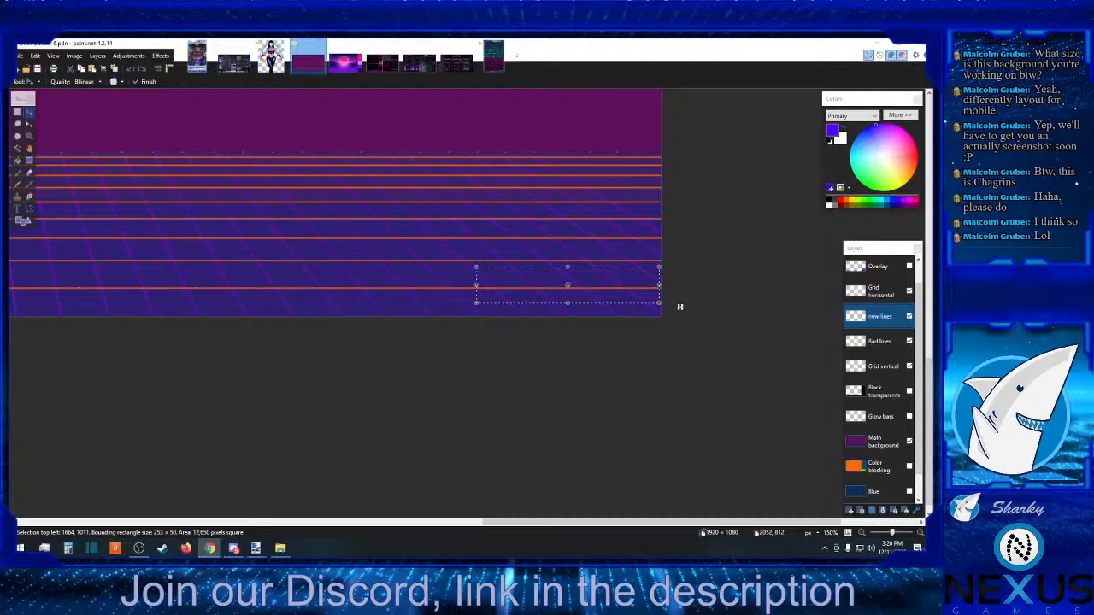
left_click(518, 276)
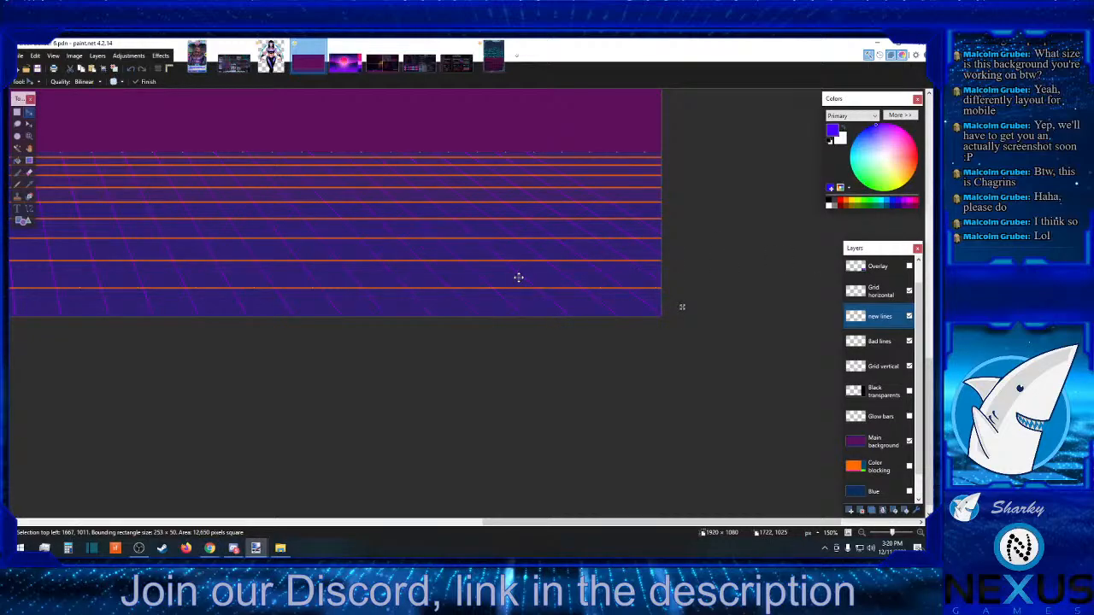
key("ctrl+d")
key("ctrl+z")
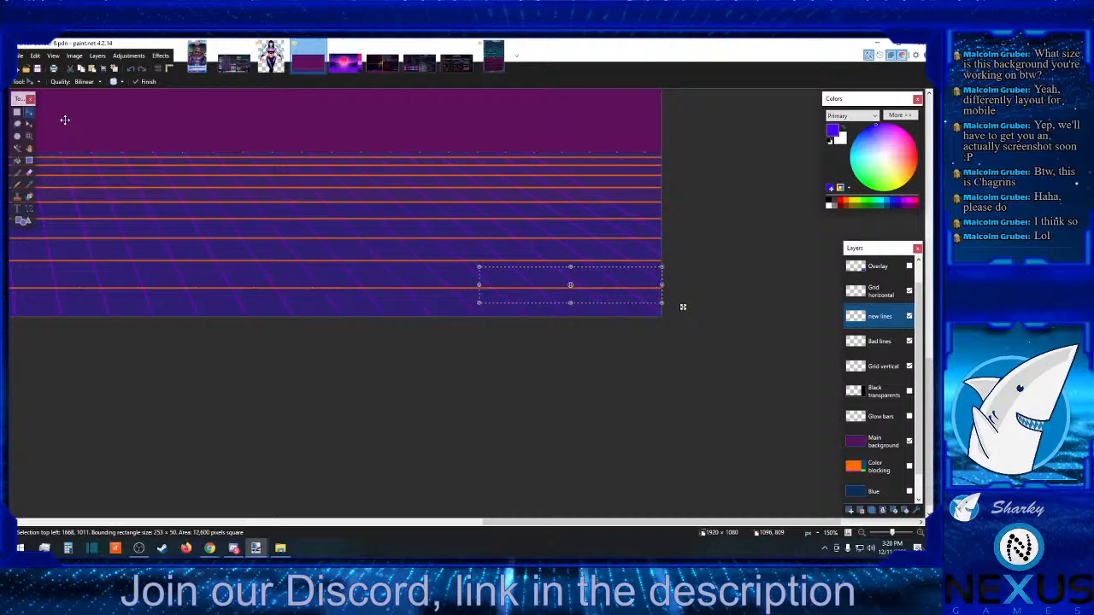
- Select a strip about 176 × 31 px from 1744, 1023 to the image's right edge and shift its pixels 6 px right
left_click(19, 112)
left_click_drag(533, 276, 663, 298)
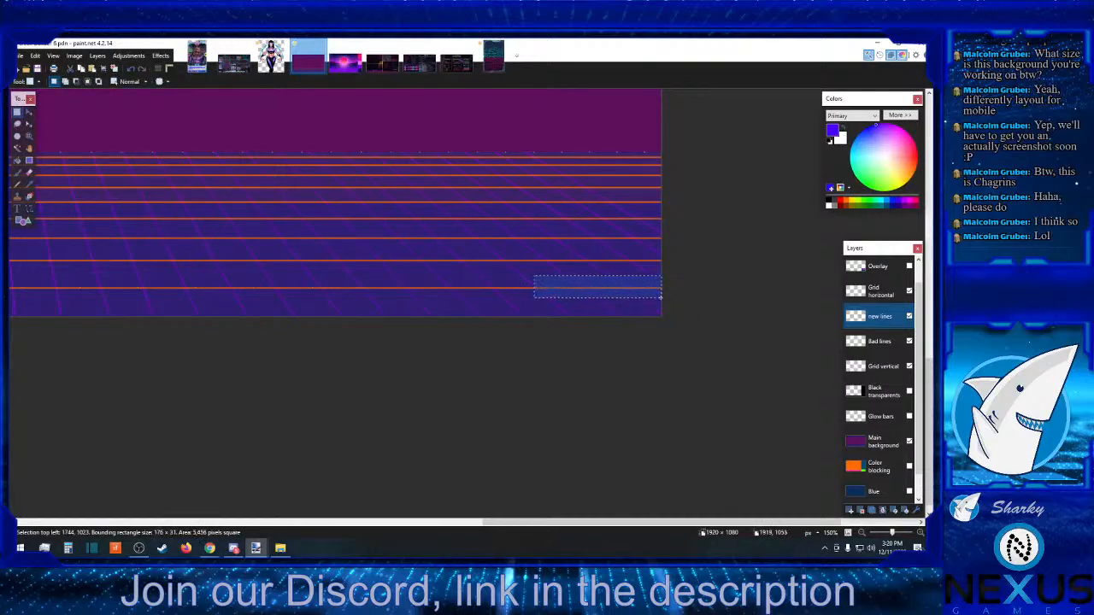
left_click(28, 113)
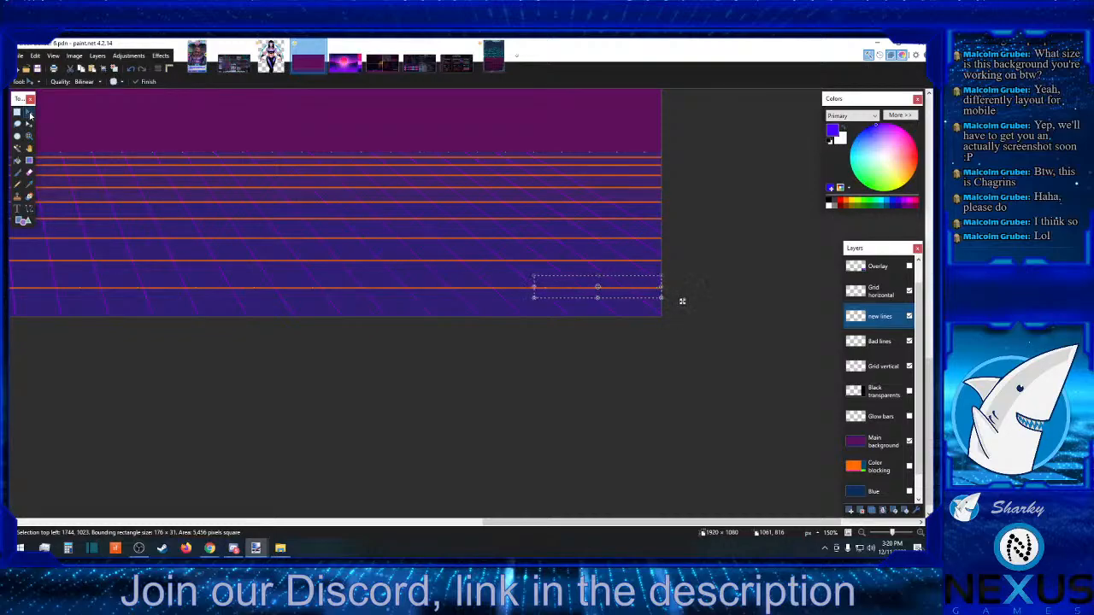
left_click_drag(682, 301, 687, 301)
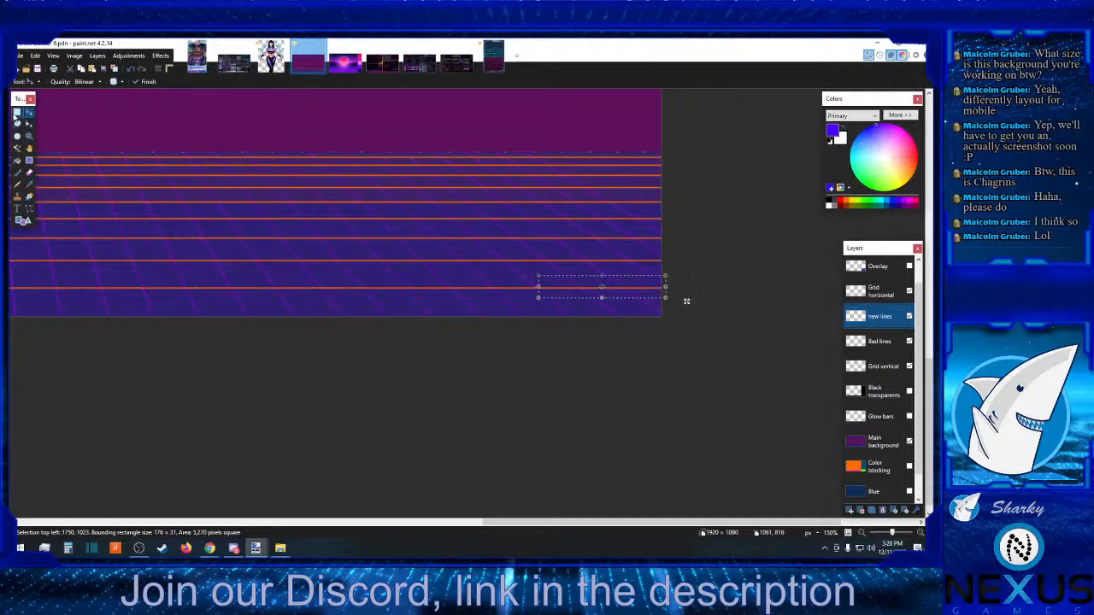
- Select a block about 99 × 49 px from 1821, 1009 to the image's right edge, shift its pixels 6 px right, and deselect
key("s")
left_click_drag(628, 303, 668, 300)
left_click(28, 111)
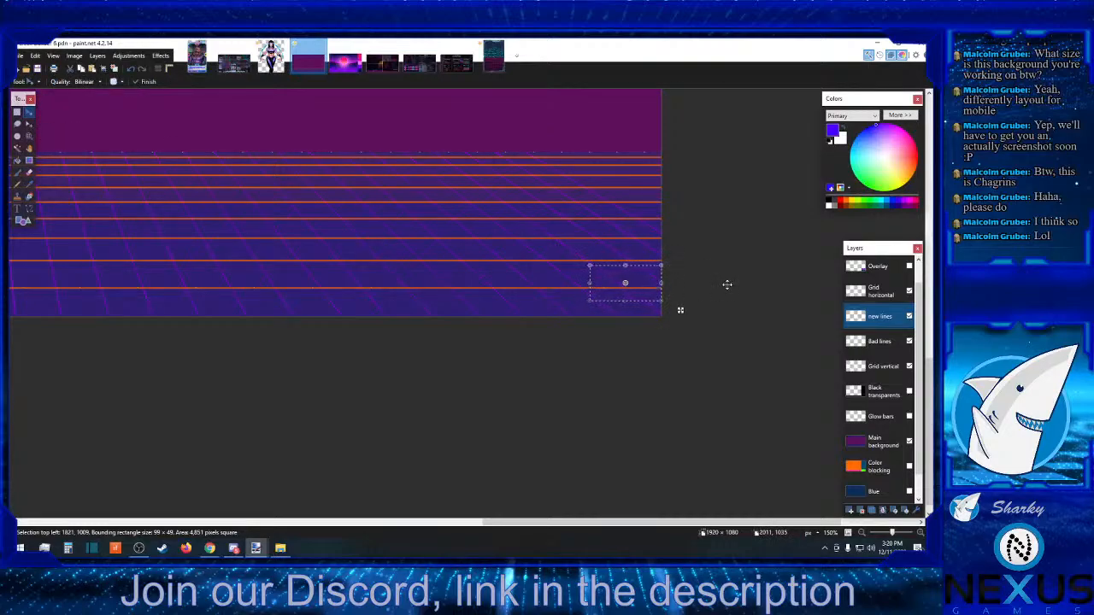
key("ctrl+d")
key("ctrl+z")
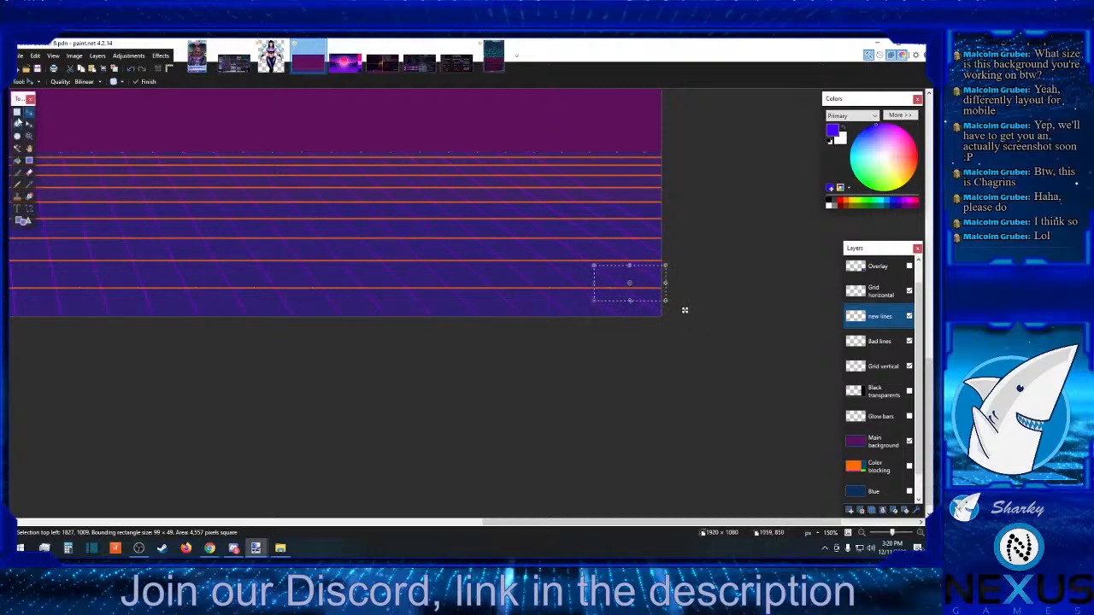
left_click(17, 112)
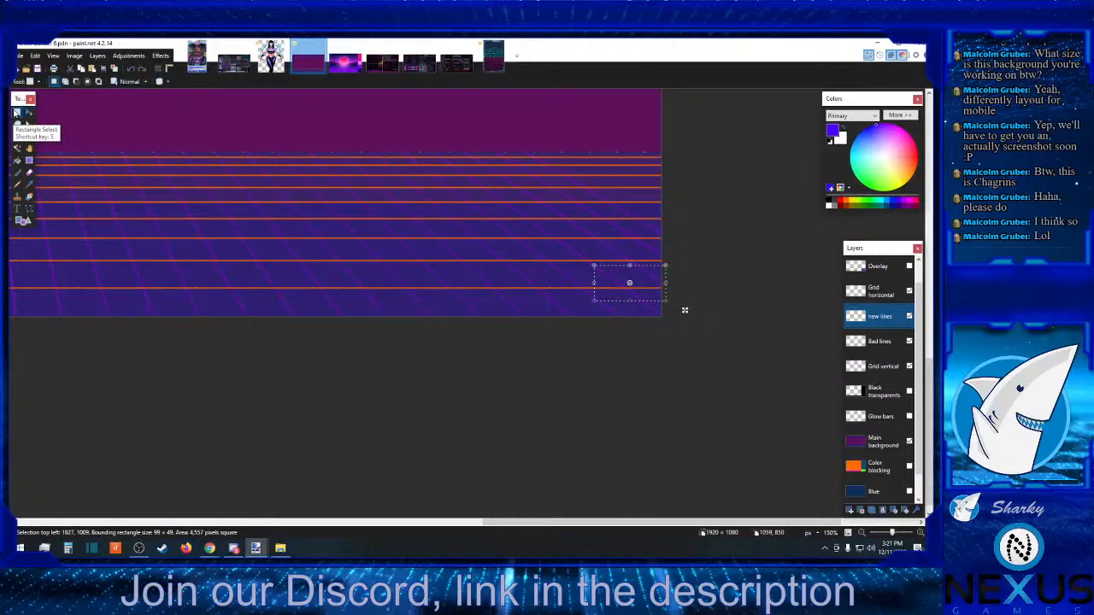
left_click(453, 326)
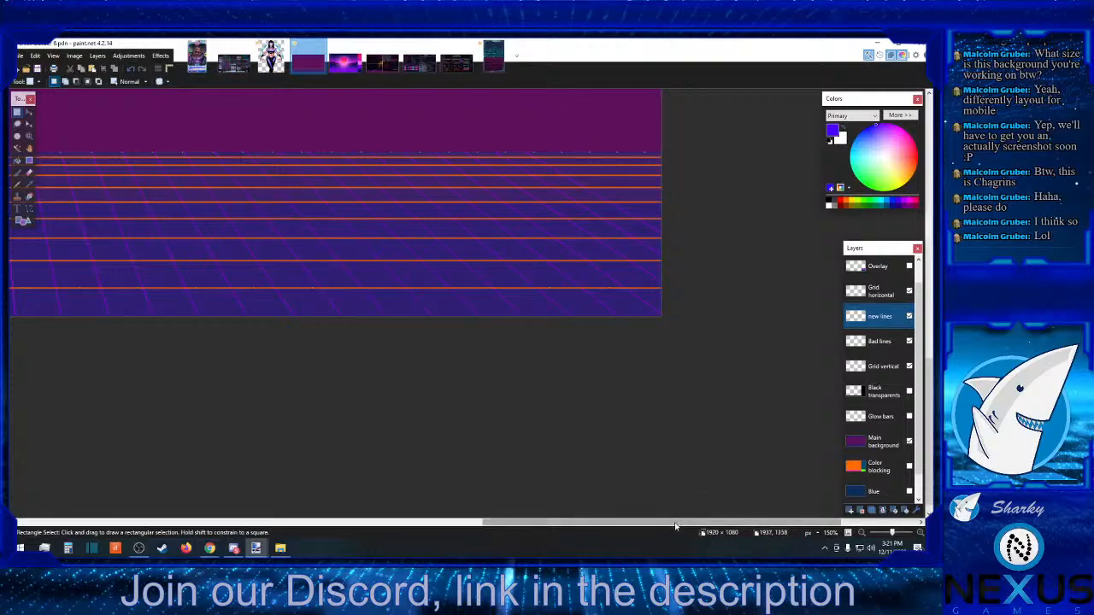
- Rename the "new lines" layer as "line layout"
left_click_drag(677, 525, 555, 525)
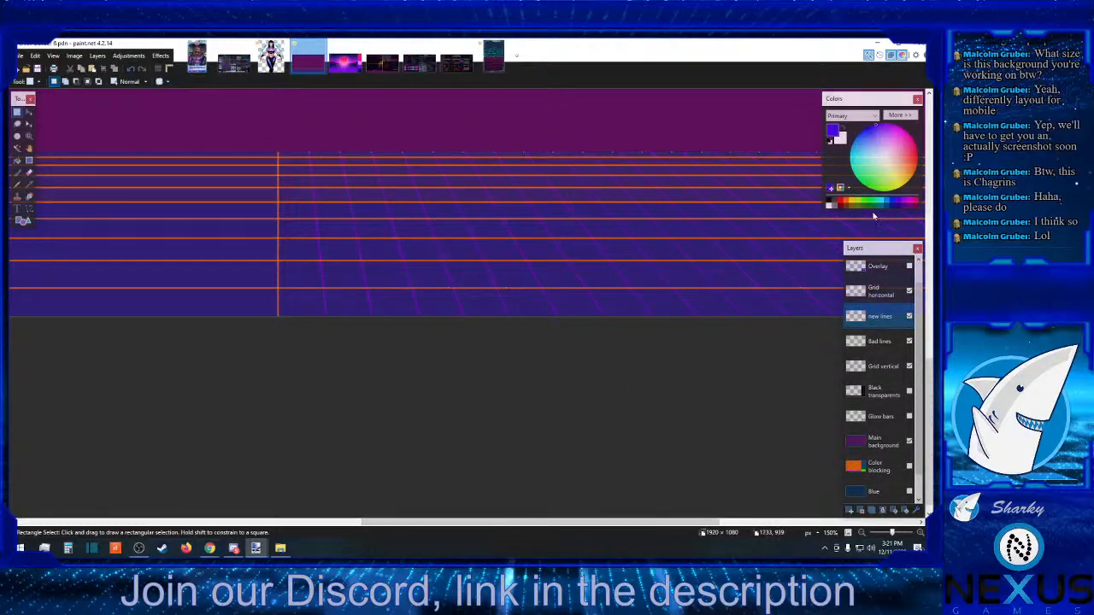
double_click(885, 319)
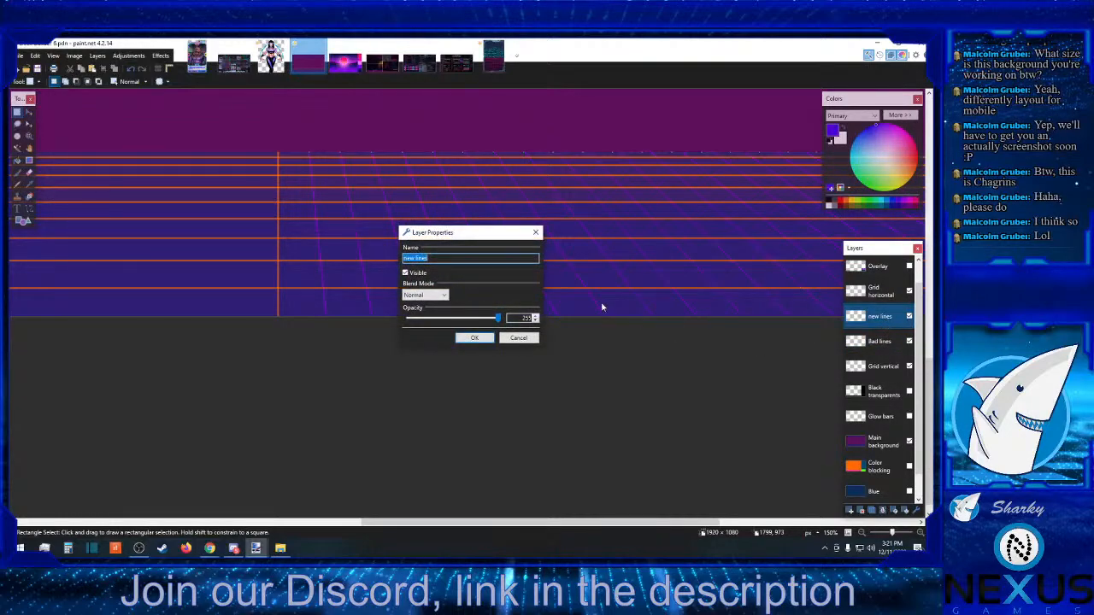
key("Right")
key("BackSpace")
key("BackSpace")
key("BackSpace")
key("BackSpace")
type("layo")
left_click(477, 339)
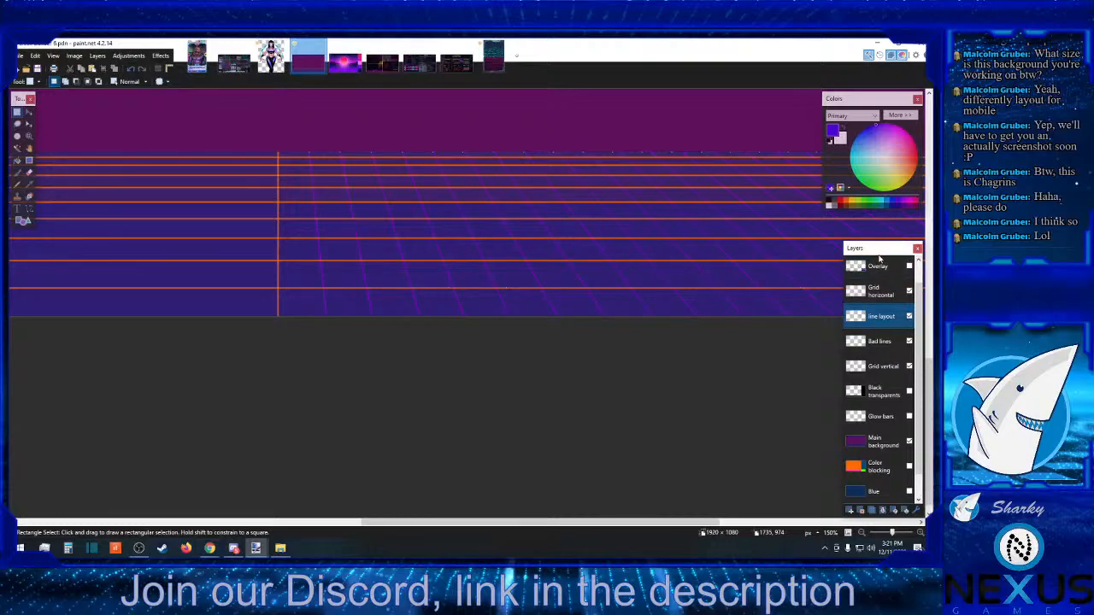
- Set the primary colour to golden yellow and add a layer named "NEw lines" directly above the line layout layer
left_click(852, 202)
left_click(849, 510)
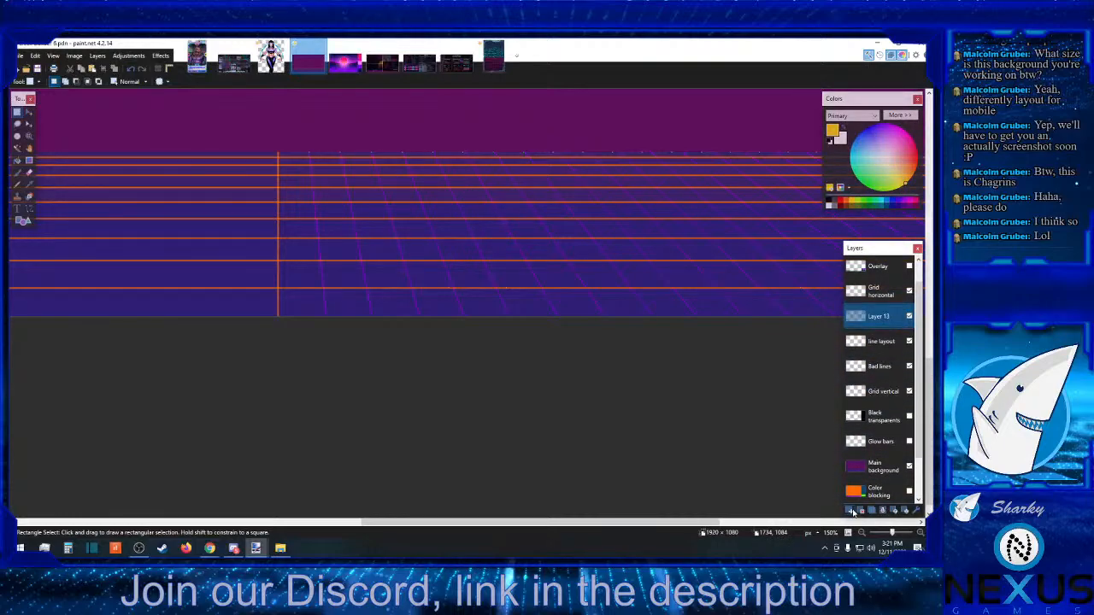
left_click(29, 207)
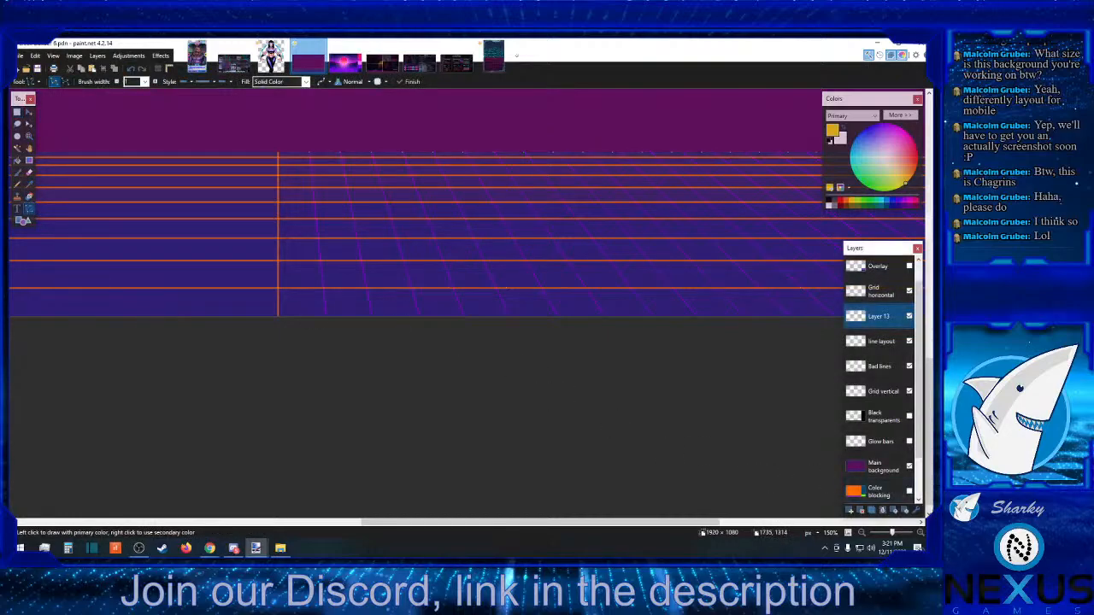
left_click(920, 535)
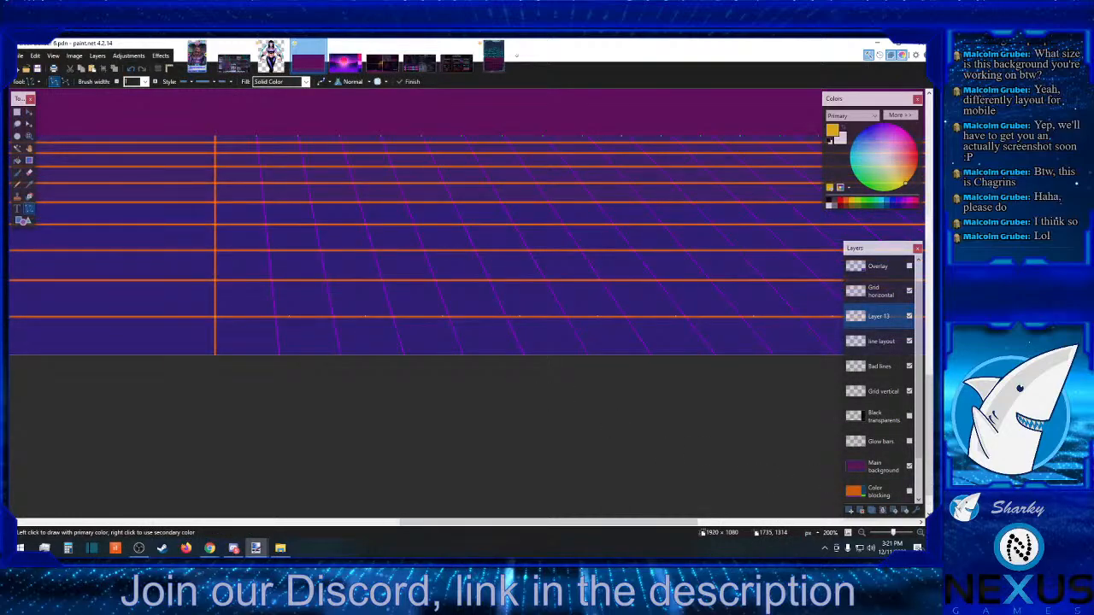
key("alt+Tab")
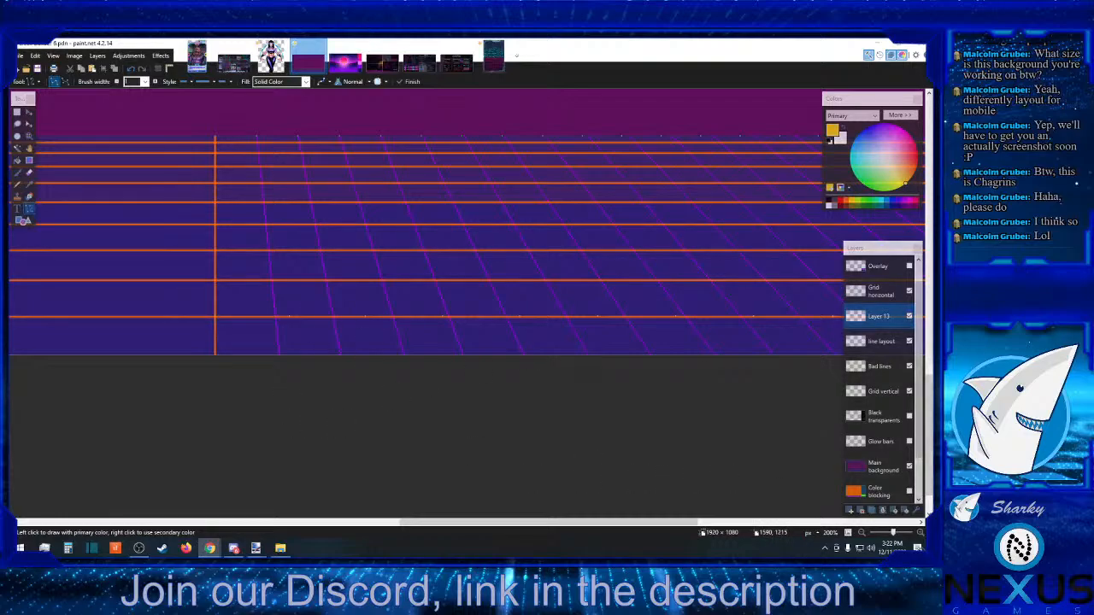
double_click(887, 320)
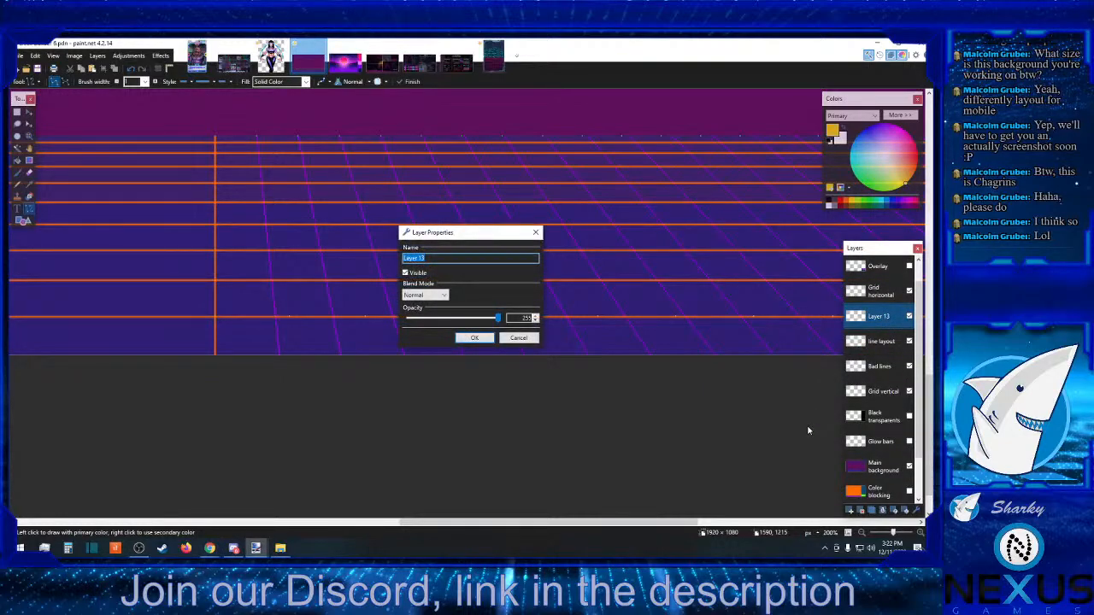
type("NEw lines")
left_click(476, 336)
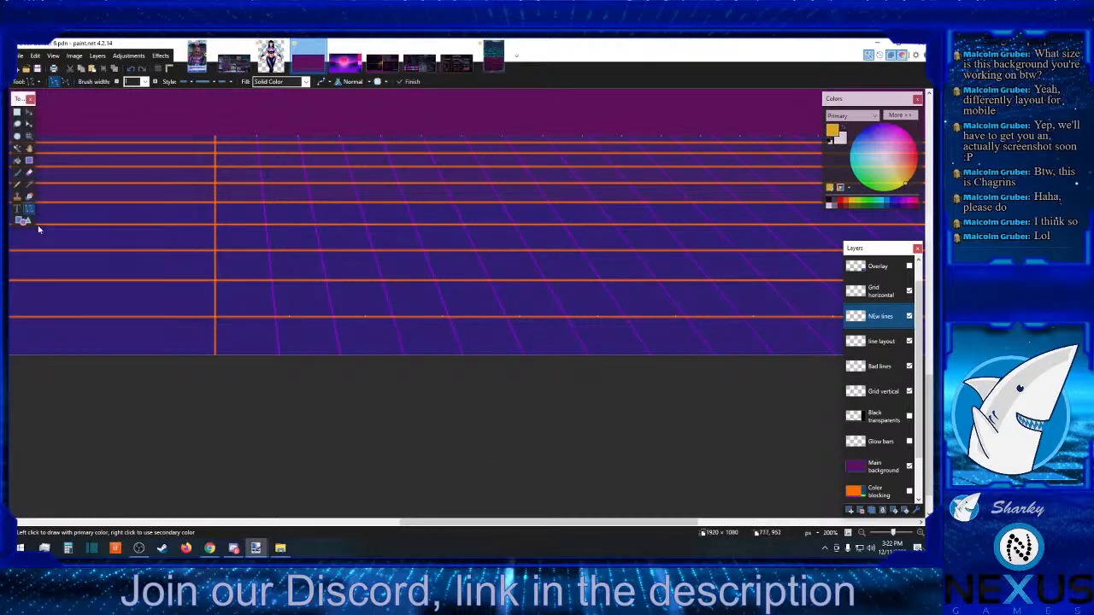
- Draw a yellow line about 236 px long at -79.7° through the first markers beside the centre line, and put its layer below line layout
left_click(920, 533)
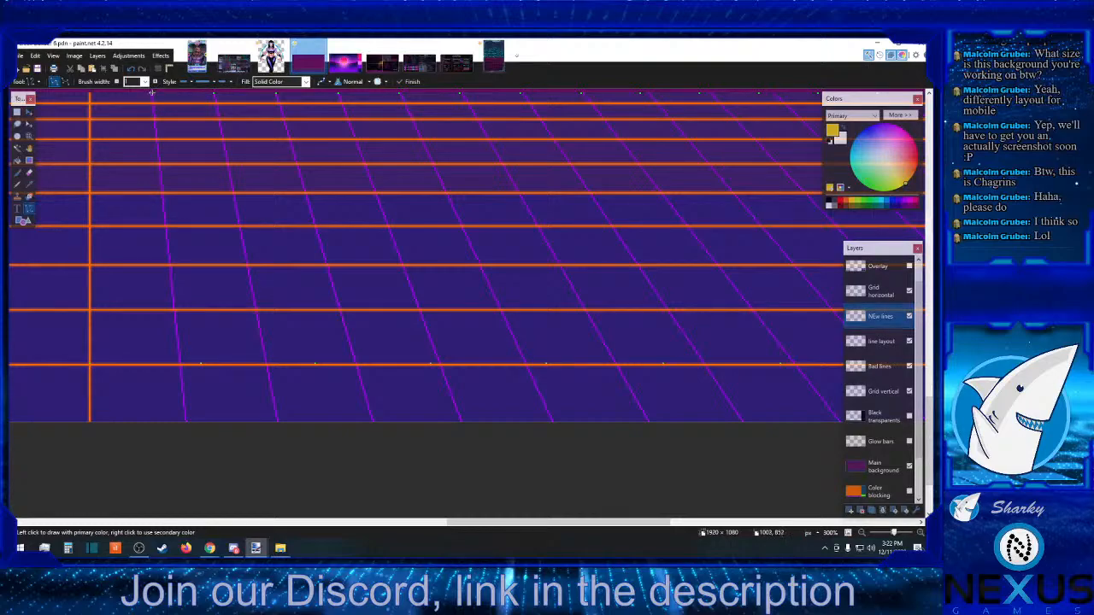
left_click_drag(152, 92, 212, 425)
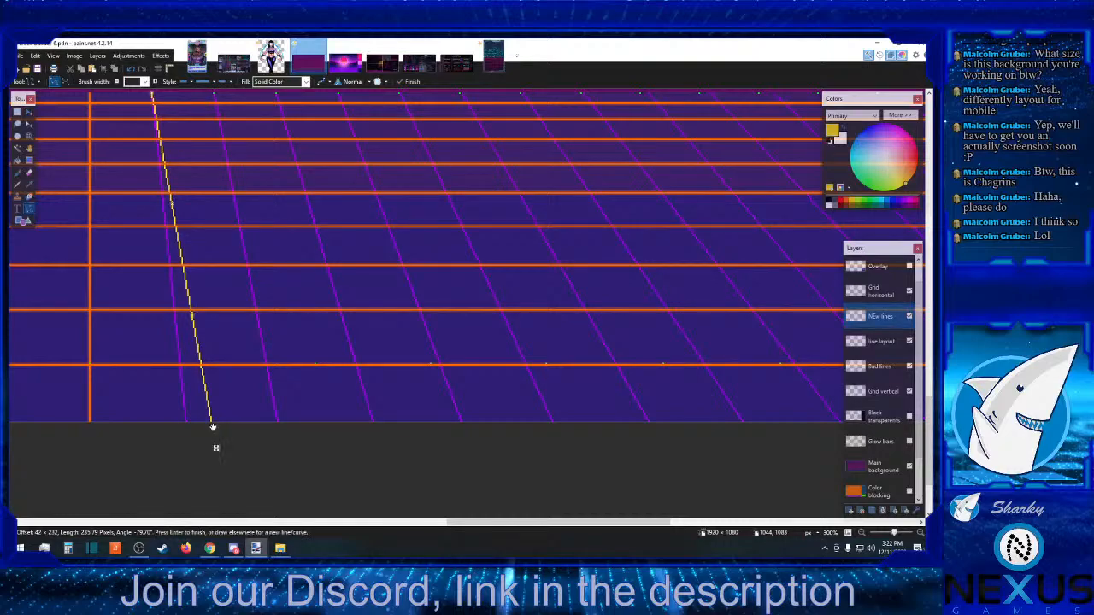
key("Return")
left_click_drag(885, 318, 890, 346)
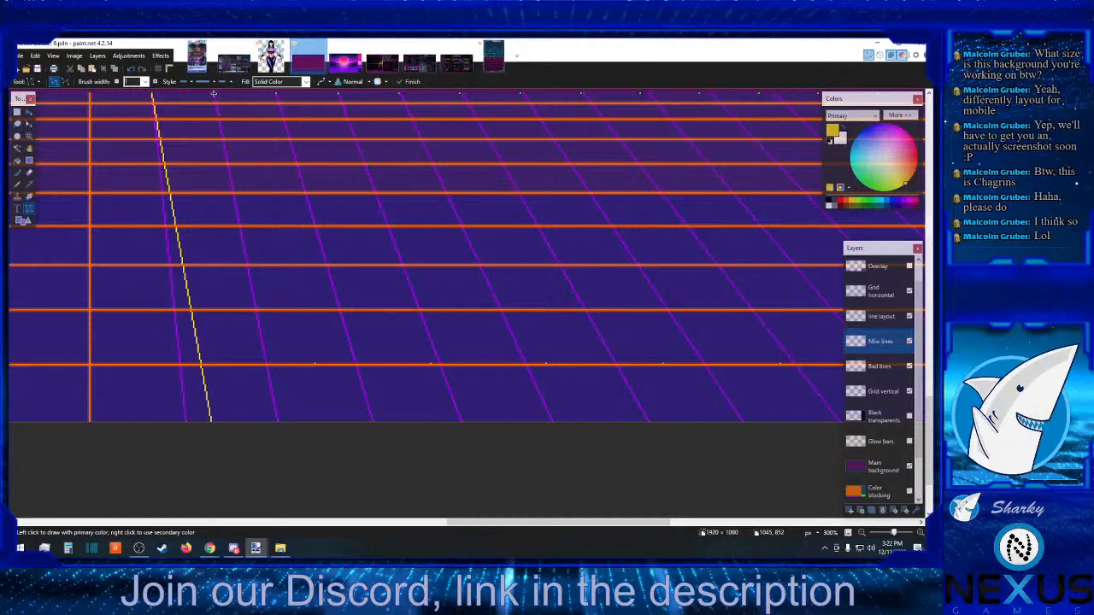
- Draw a second yellow line about 255 px long at -69.5° from 1045, 852 through the second grid marker past the canvas edge
mouse_move(214, 93)
left_mouse_down()
mouse_move(276, 413)
mouse_move(342, 436)
left_mouse_up()
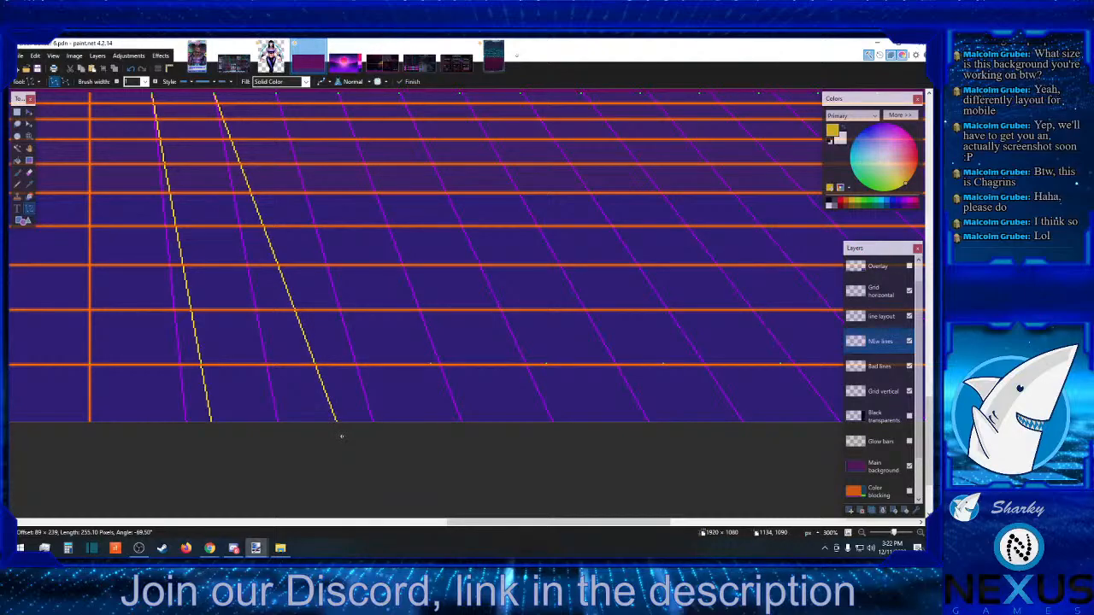
left_click_drag(341, 435, 341, 437)
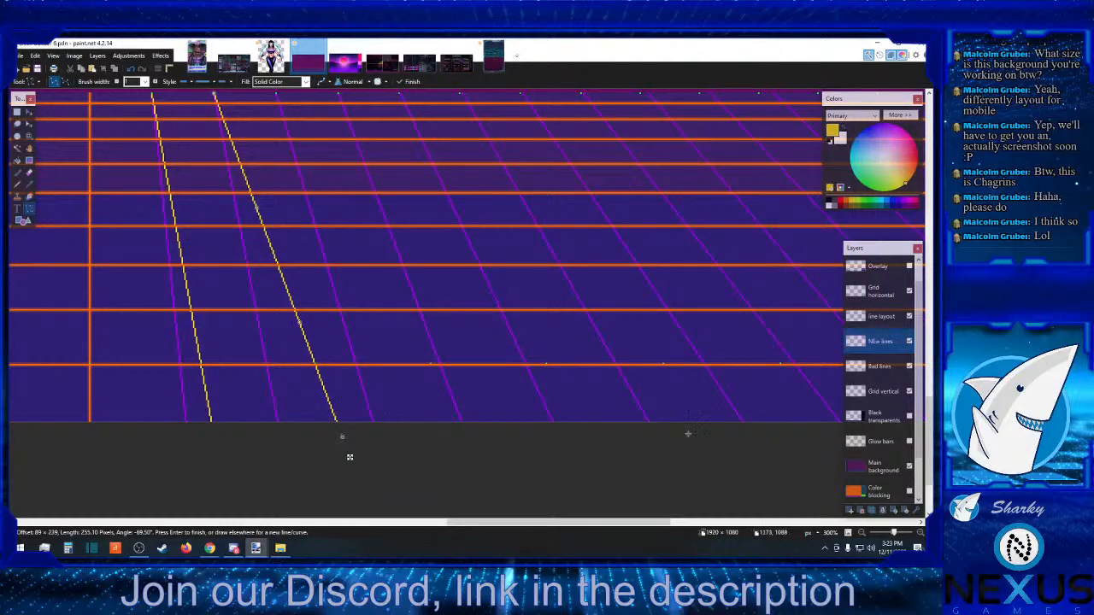
- Move the Grid horizontal layer below NEw lines and make NEw lines the active layer
left_click_drag(889, 293, 894, 343)
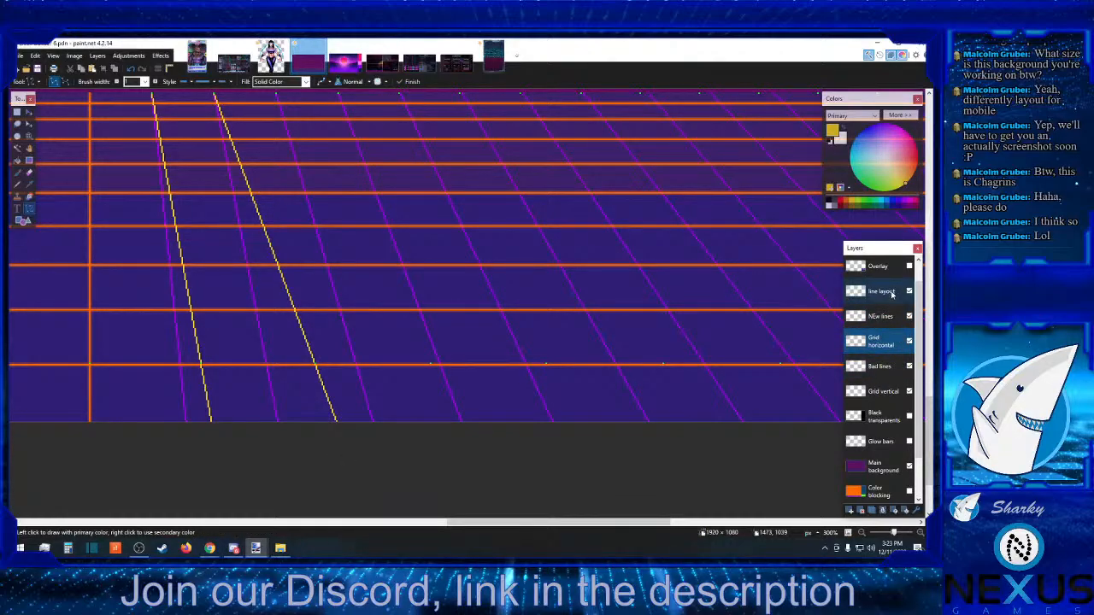
left_click(891, 293)
left_click(882, 316)
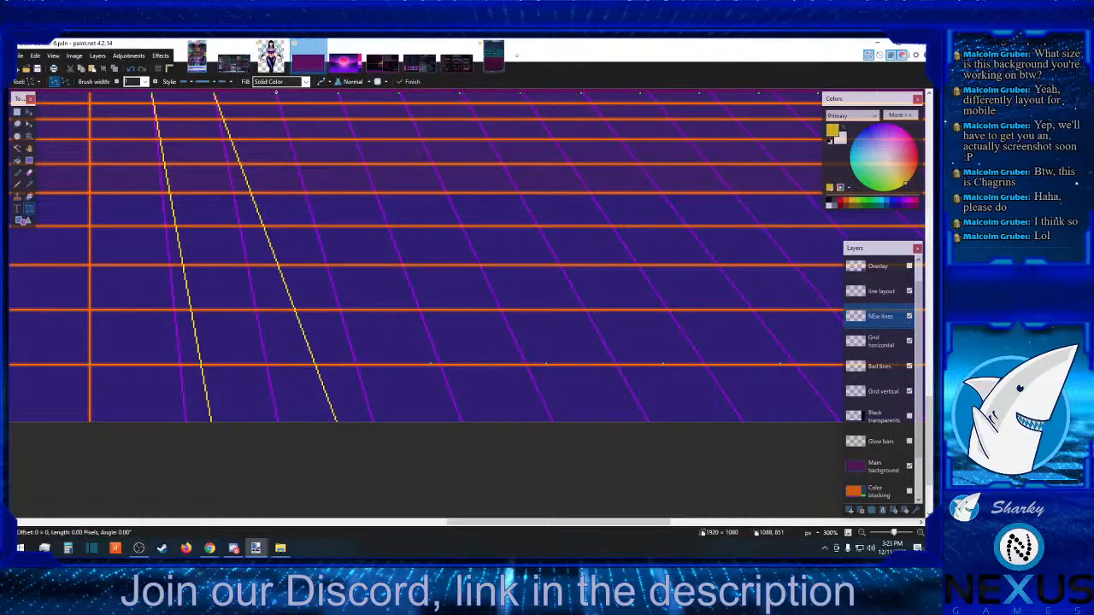
scroll(276, 91, "up", 3)
left_click_drag(275, 271, 421, 376)
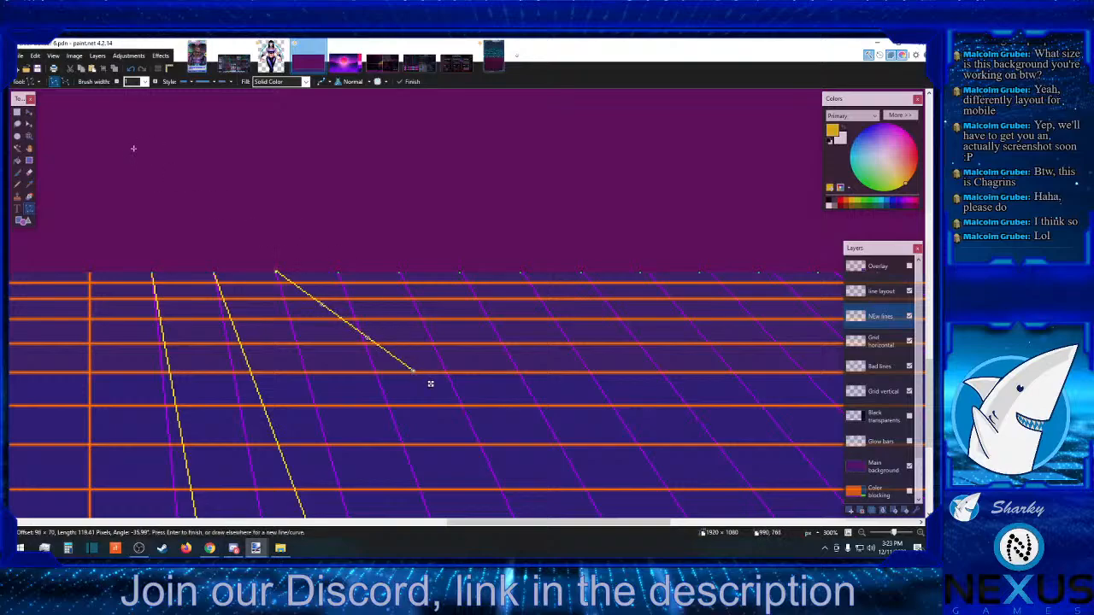
left_click(131, 68)
- Draw a third yellow line about 272 px long at -60.1° from 1088, 851 through the third grid marker past the canvas edge
scroll(398, 266, "down", 3)
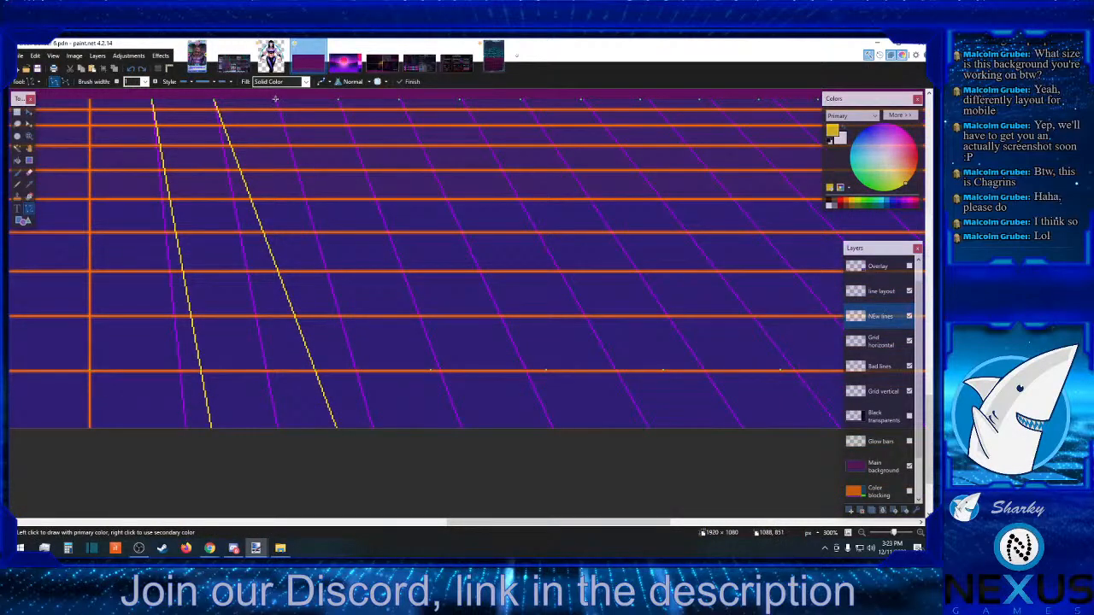
mouse_move(275, 100)
left_mouse_down()
mouse_move(403, 367)
mouse_move(445, 399)
mouse_move(470, 440)
left_mouse_up()
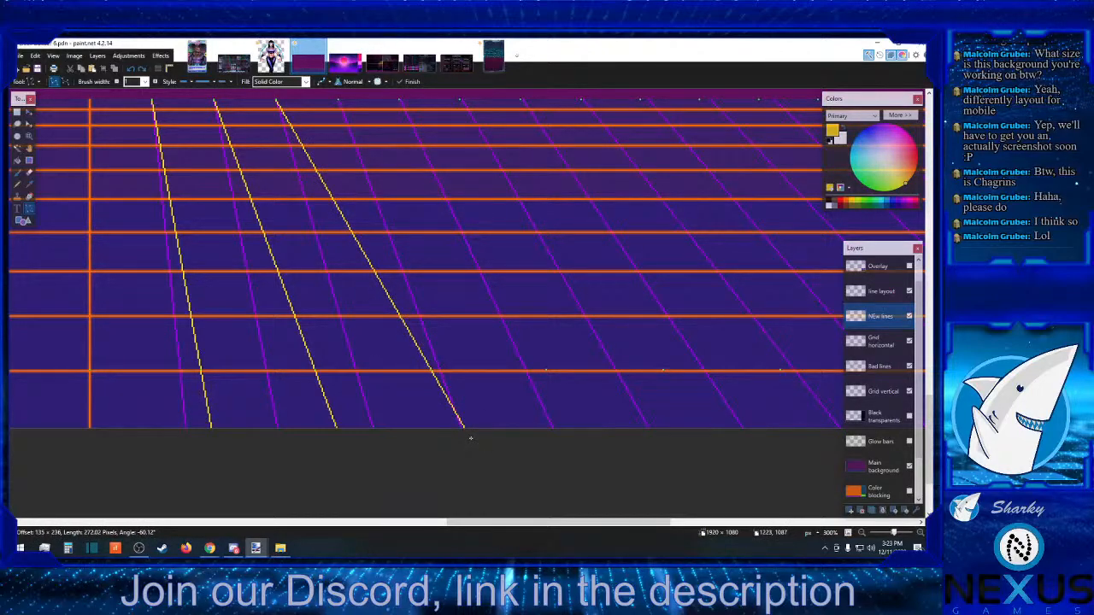
- Draw yellow lines through the fourth and fifth grid markers past the canvas edge, about 302 px at -52.3° and 325 px at -45.5°
left_click_drag(470, 438, 471, 439)
left_click_drag(338, 100, 602, 442)
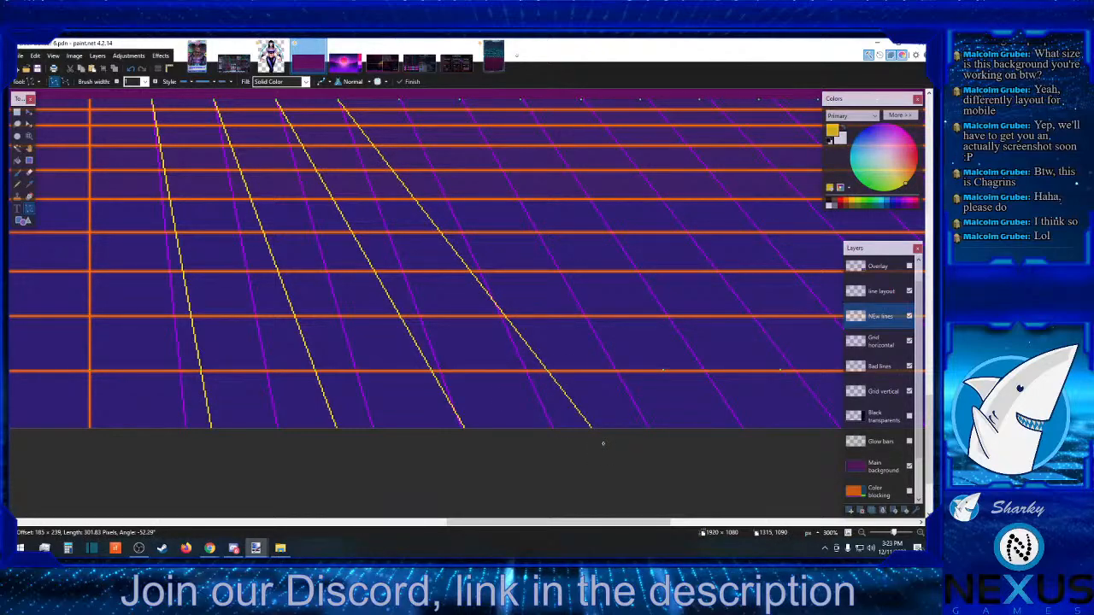
left_click_drag(602, 443, 602, 442)
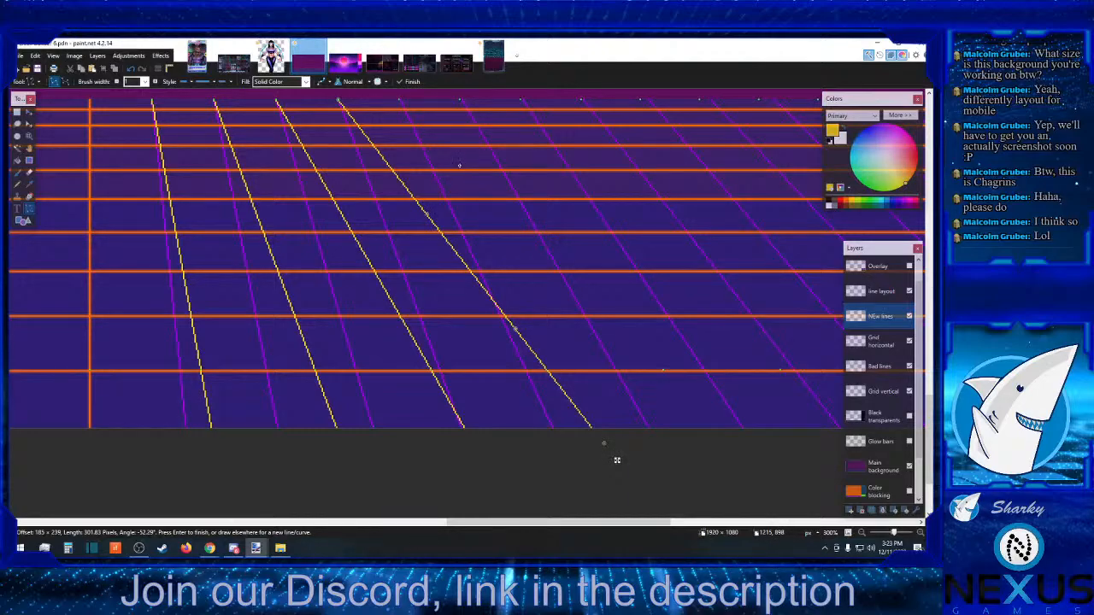
key("Return")
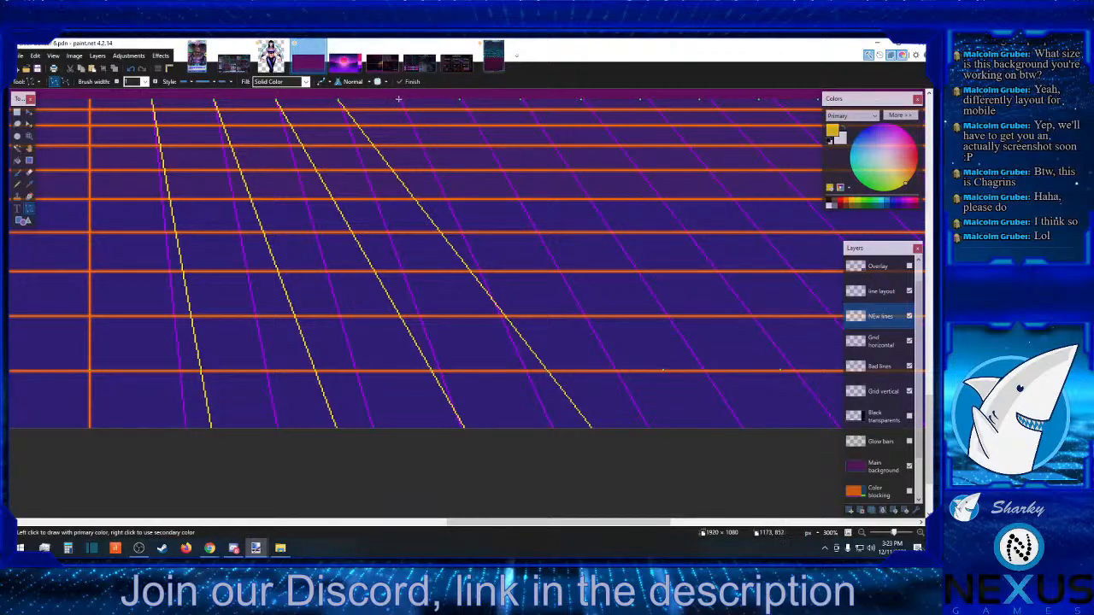
mouse_move(398, 100)
left_mouse_down()
mouse_move(574, 326)
mouse_move(727, 435)
left_mouse_up()
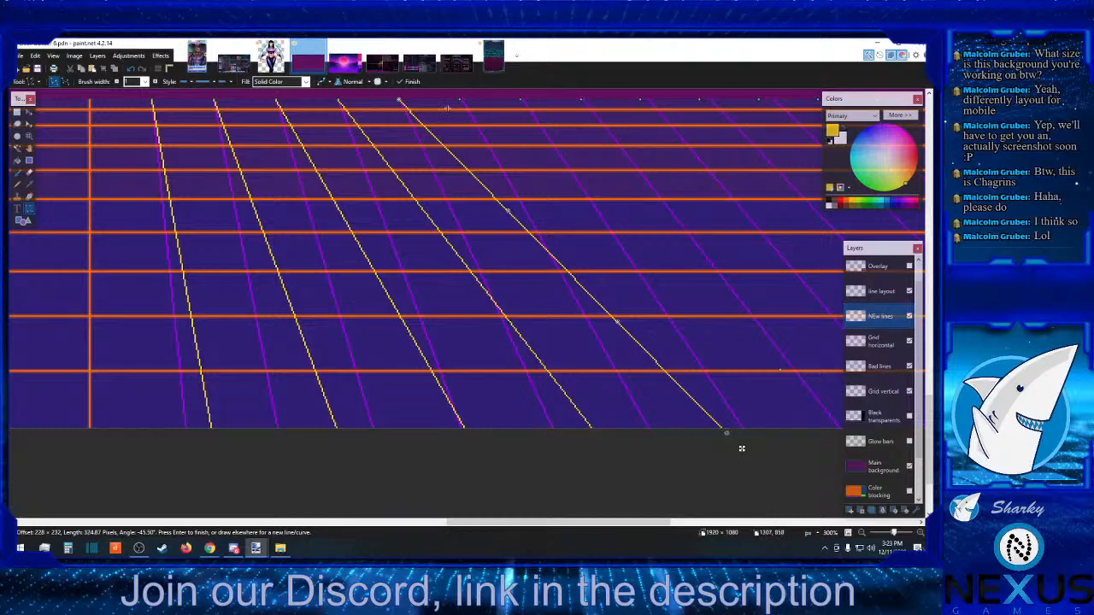
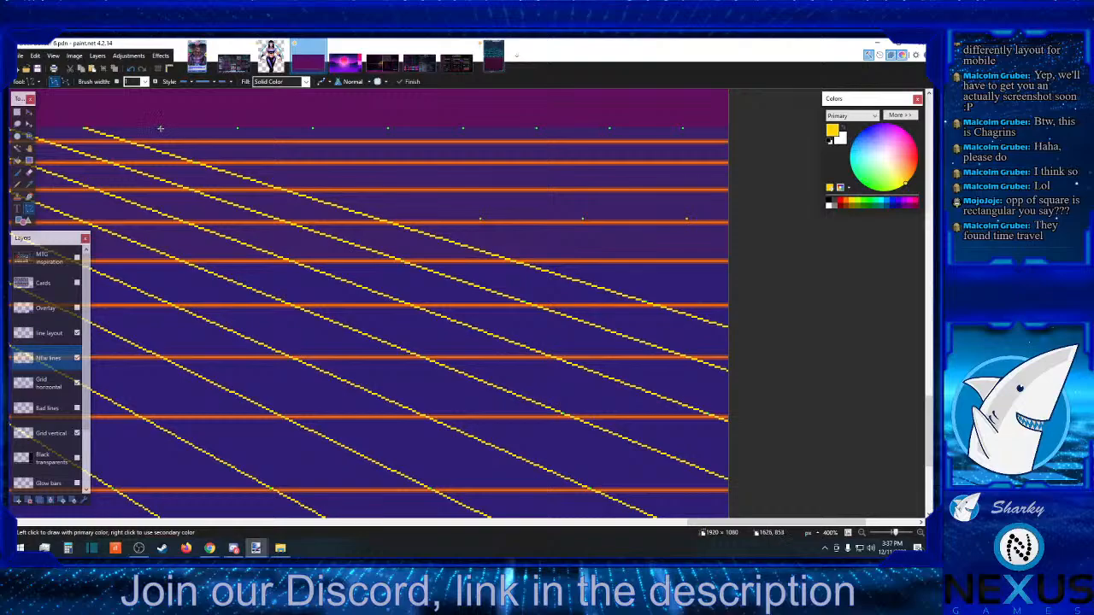
- Draw three more yellow lines from consecutive horizon markers past the canvas's side edge, the first two about 313 px at -16.0° and 277 px at -14.9°
left_click_drag(159, 128, 738, 293)
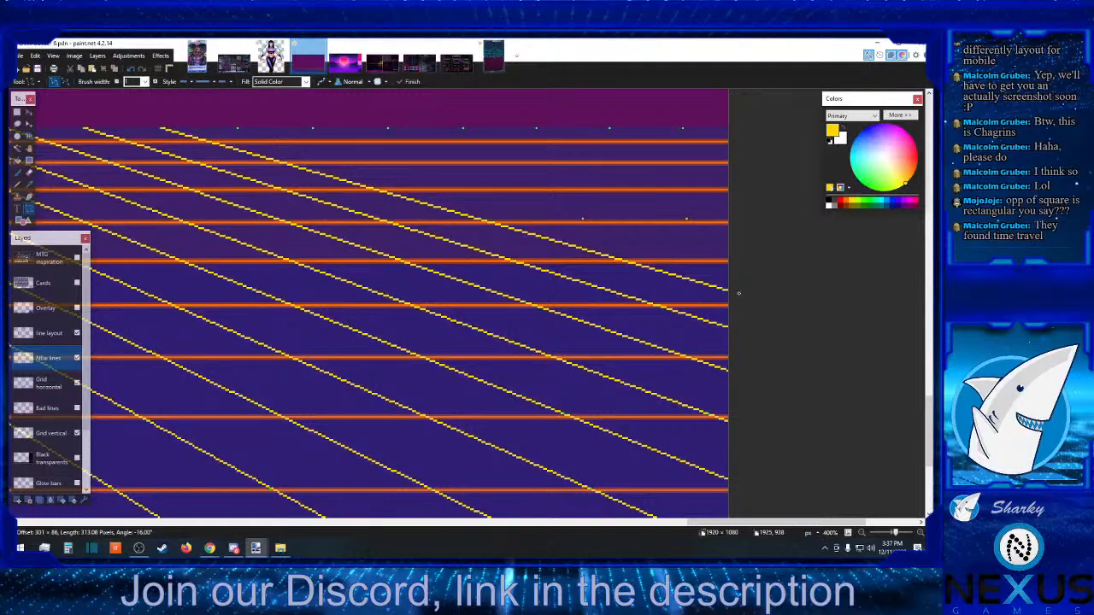
left_click_drag(738, 293, 739, 293)
left_click_drag(236, 127, 751, 264)
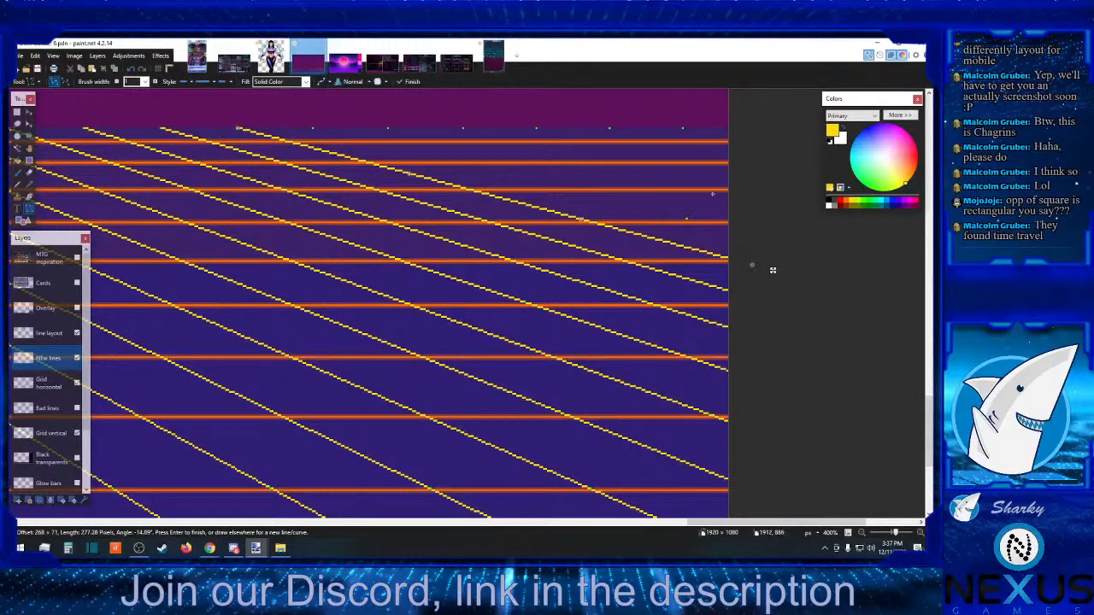
key("Return")
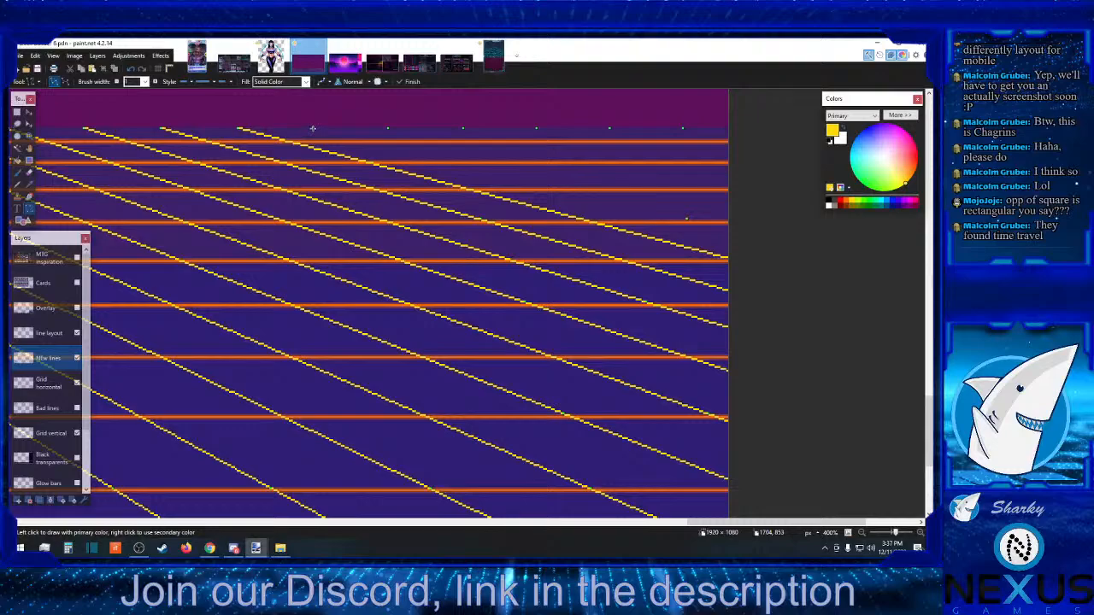
left_click_drag(312, 129, 740, 232)
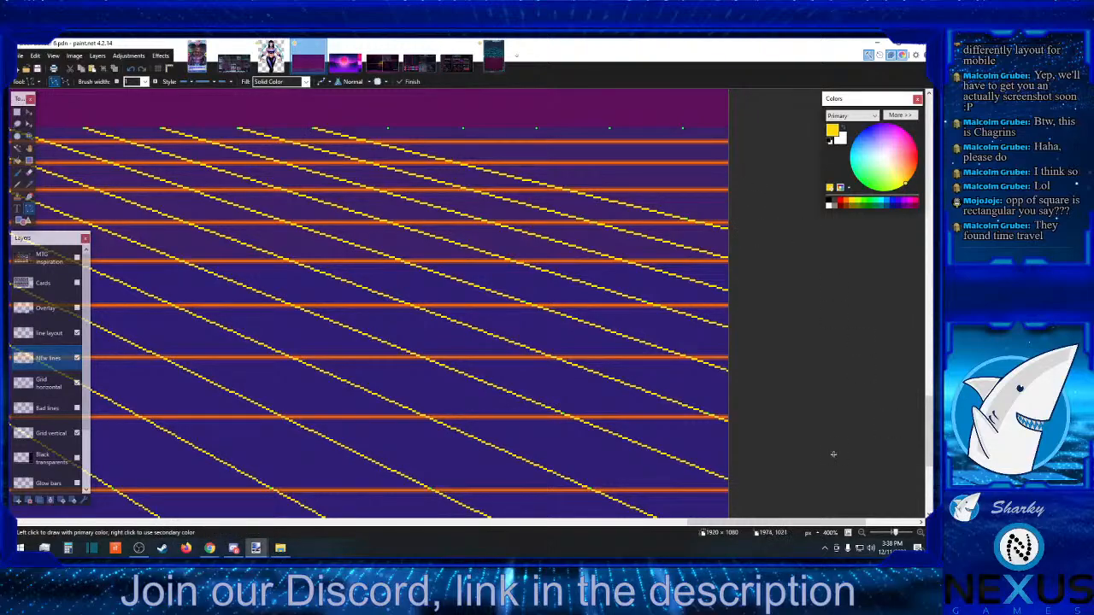
- Examine the spacing and perspective of the yellow lines between the centre line and the canvas's side edge
left_click(861, 533)
left_click(861, 533)
left_click(860, 534)
left_click(860, 533)
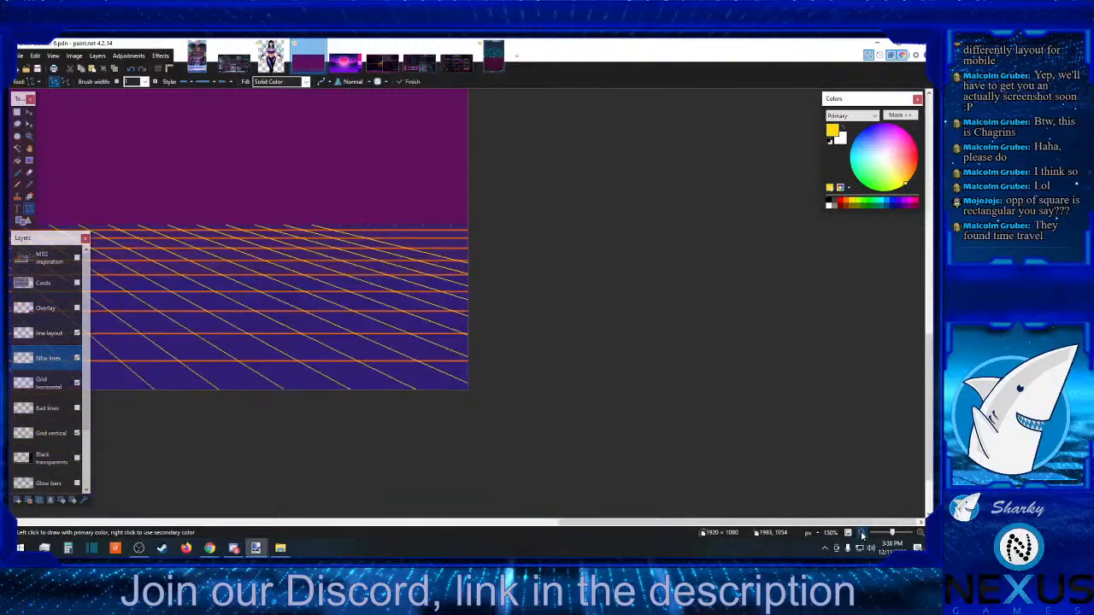
left_click(861, 533)
left_click(861, 533)
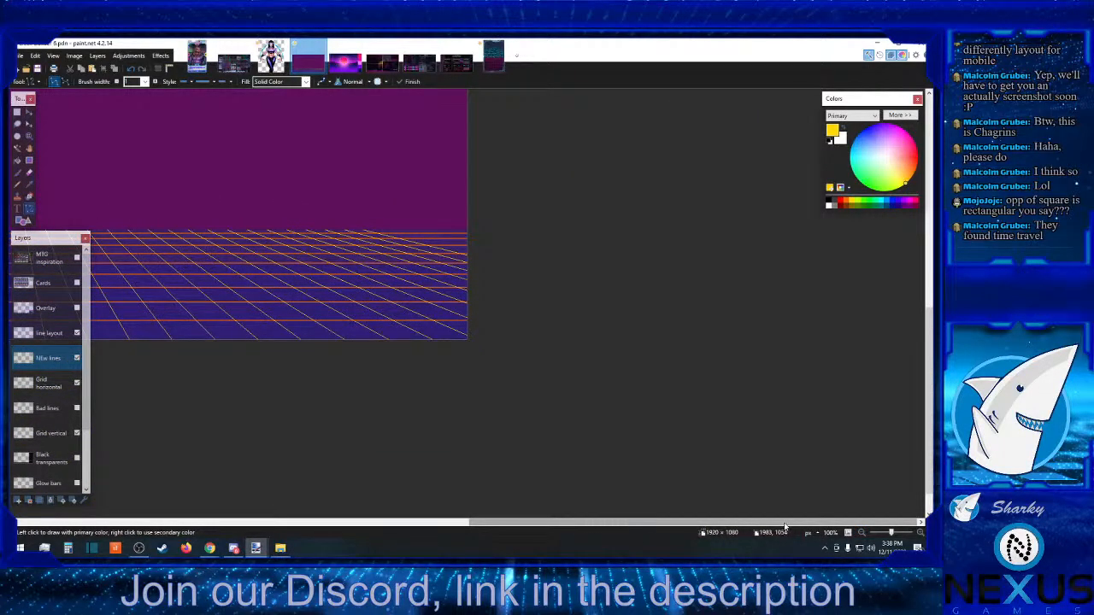
left_click_drag(785, 526, 650, 519)
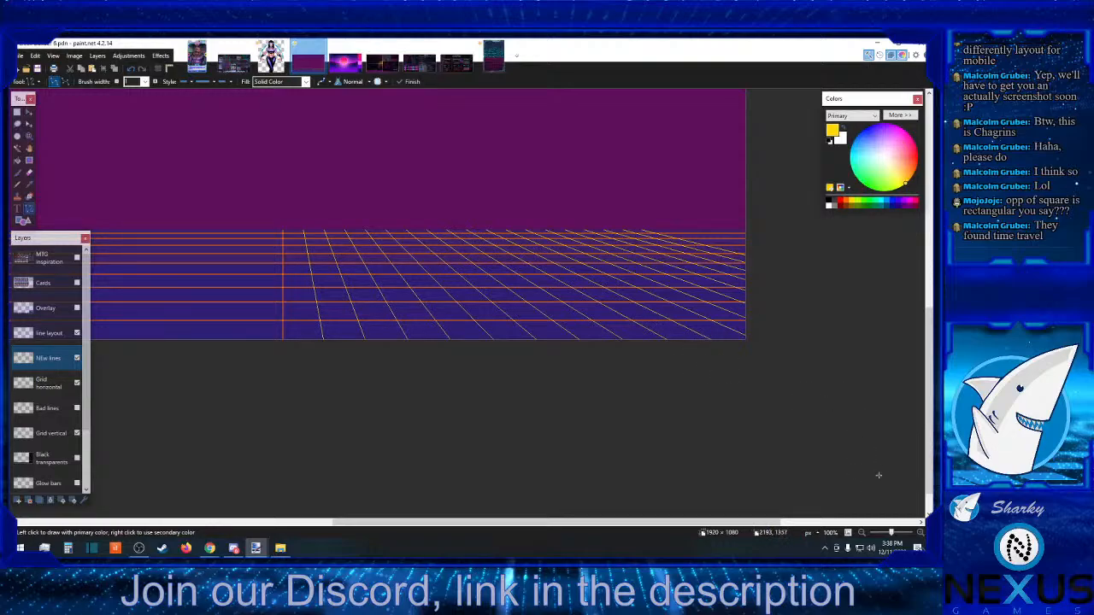
scroll(922, 533, "up", 3)
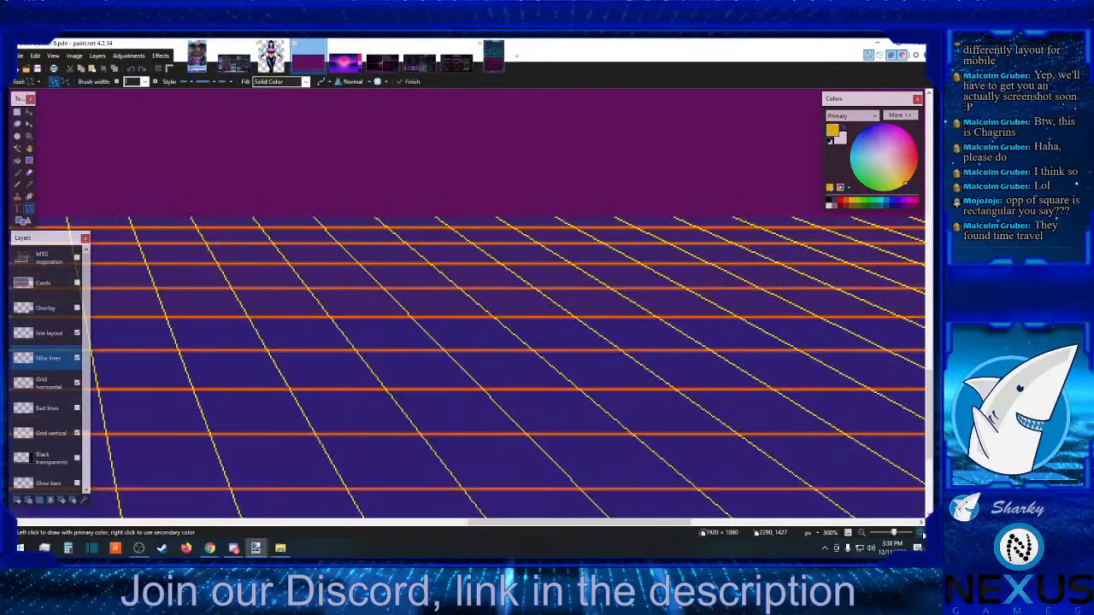
- Set the primary color to bright green and make line layout the active layer with Rectangle Select
left_click_drag(431, 523, 805, 503)
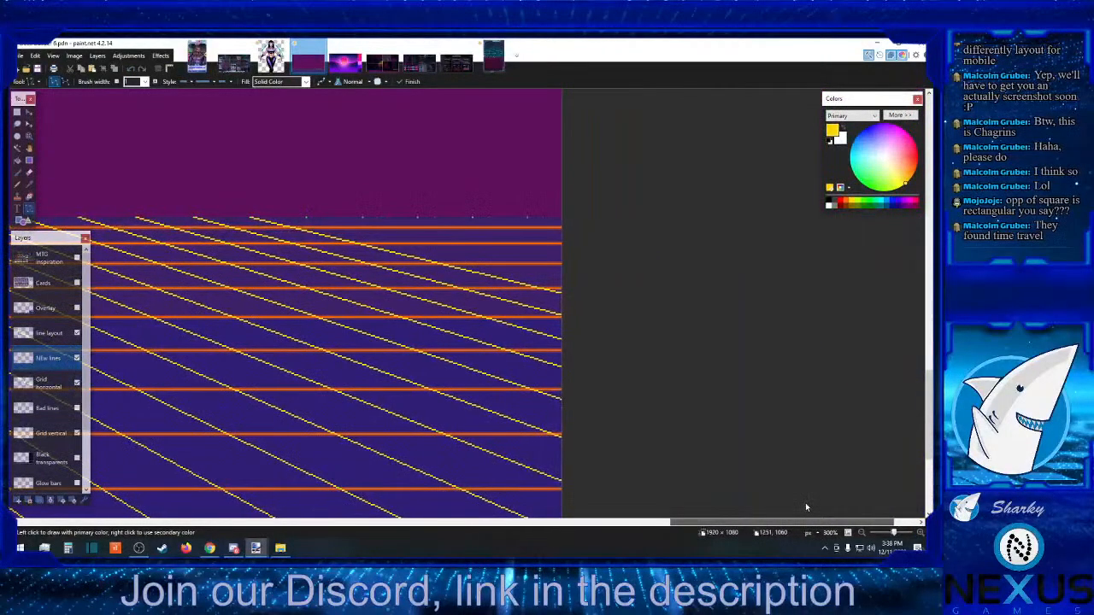
left_click(933, 315)
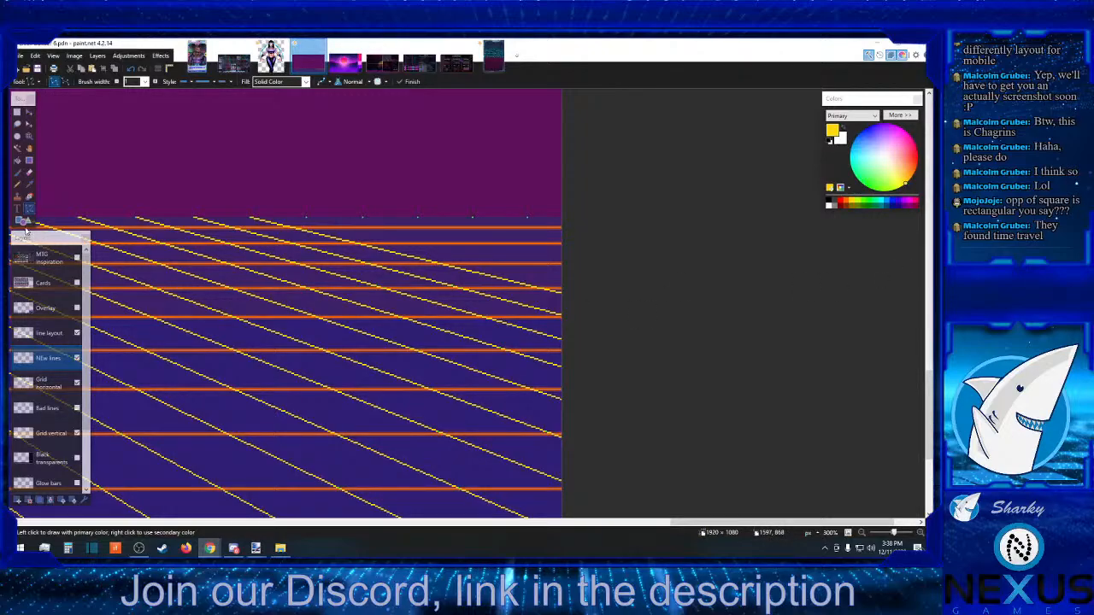
left_click(17, 112)
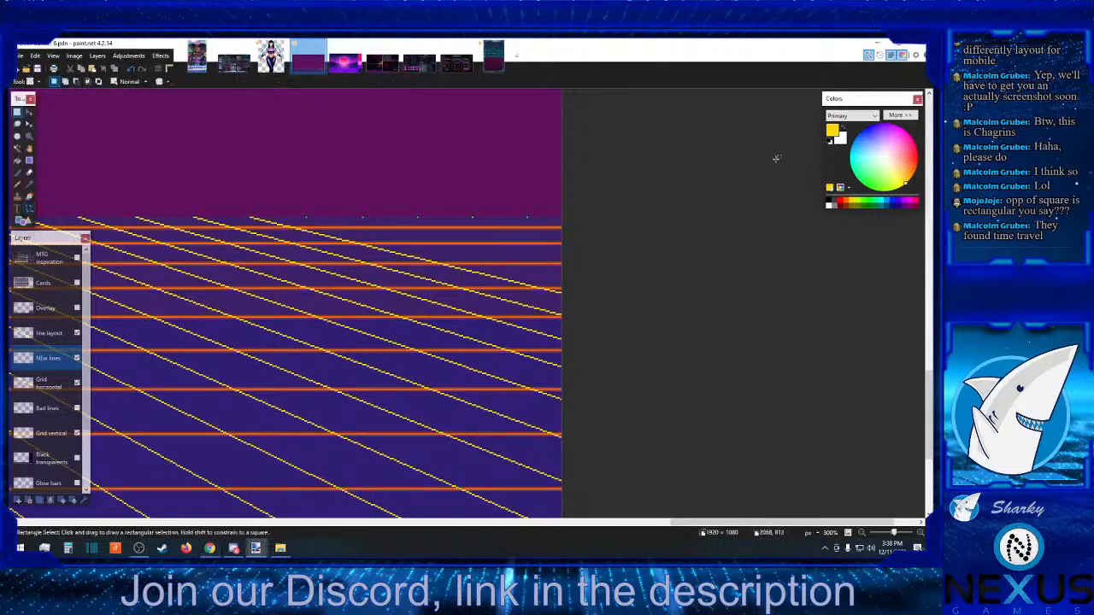
left_click(869, 202)
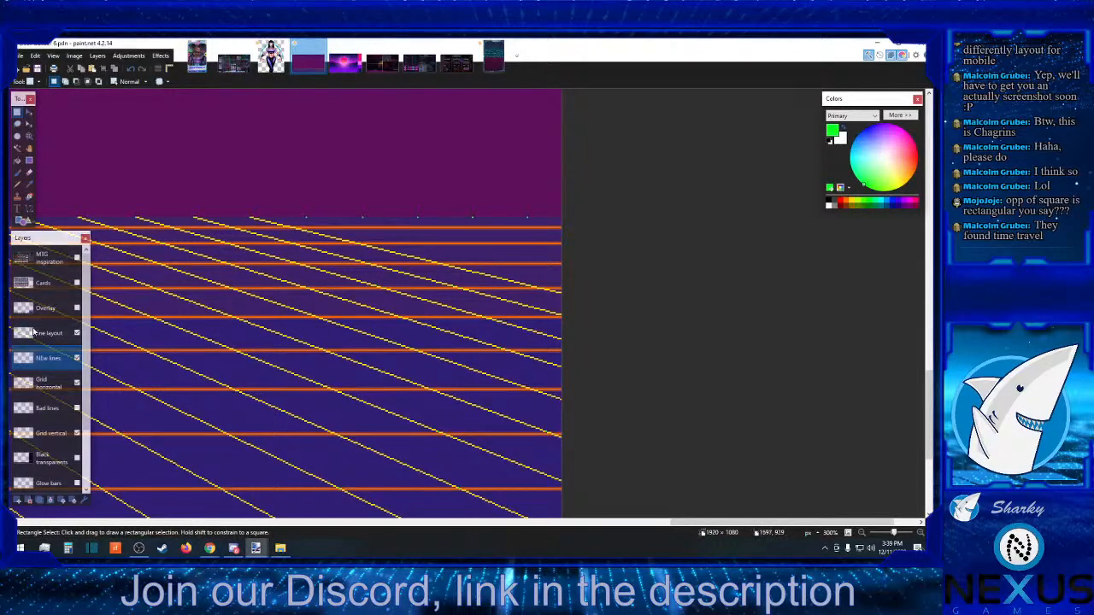
left_click(49, 332)
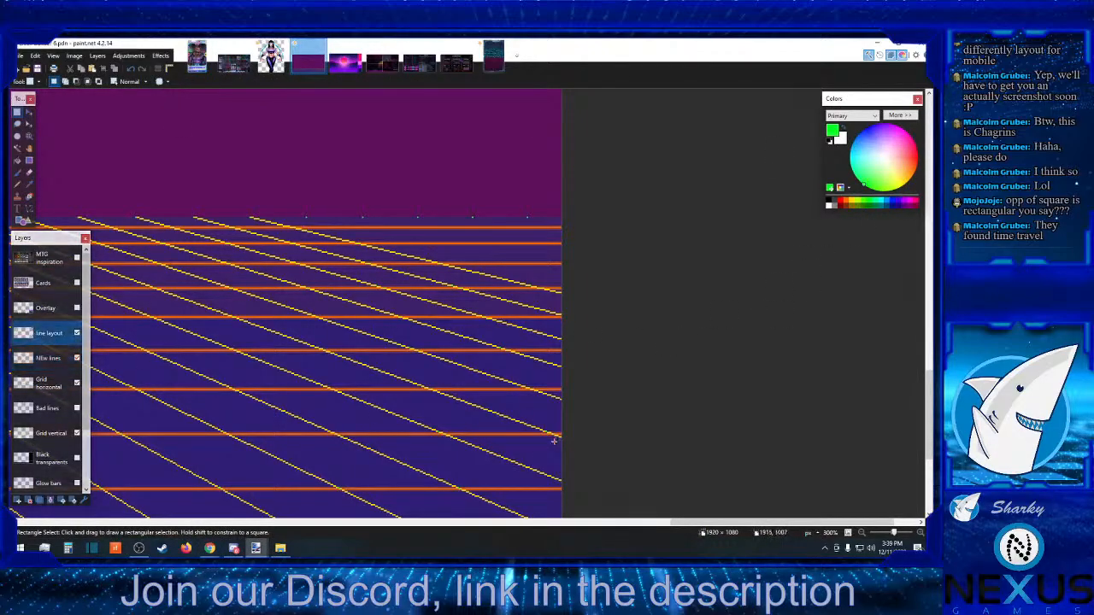
- Measure the spacing of the outermost yellow lines along the third horizontal grid line with rectangular selections
left_click(920, 533)
left_click(919, 533)
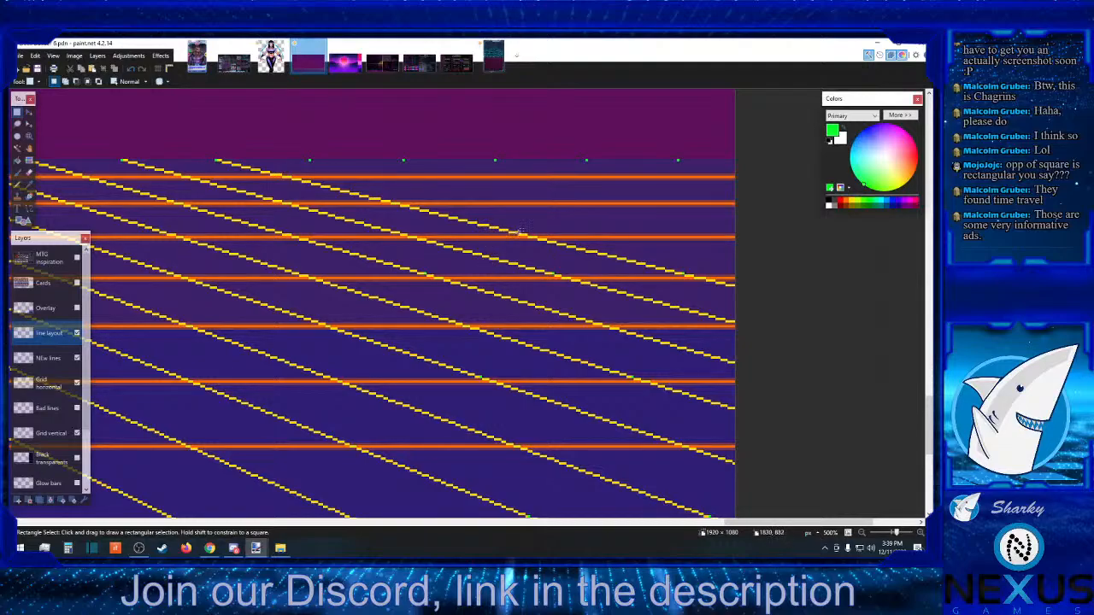
left_click_drag(519, 231, 501, 225)
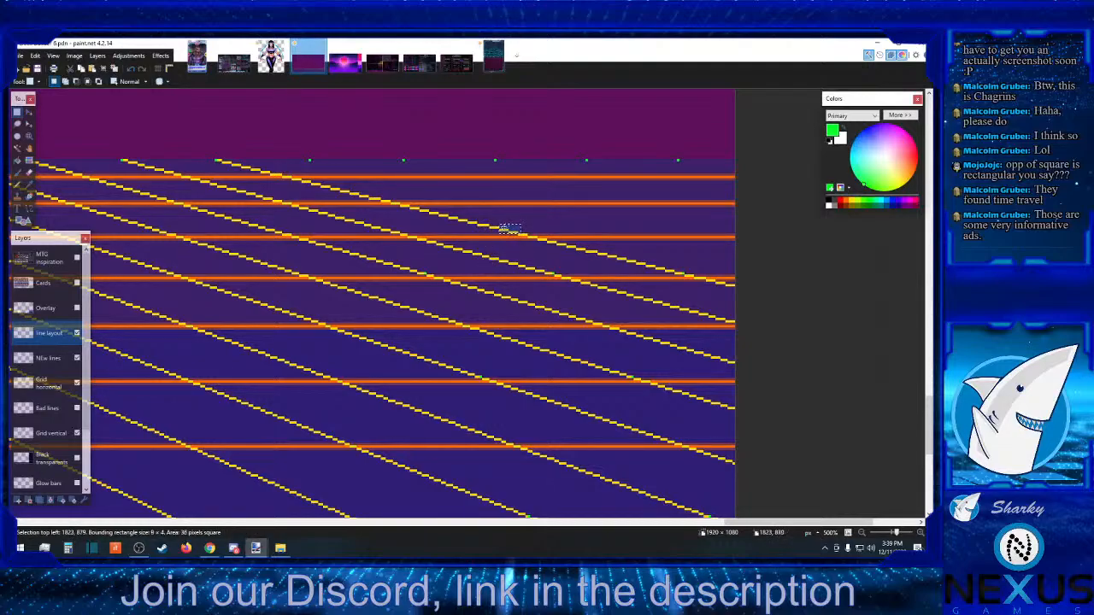
left_click(514, 231)
left_click_drag(517, 232, 400, 194)
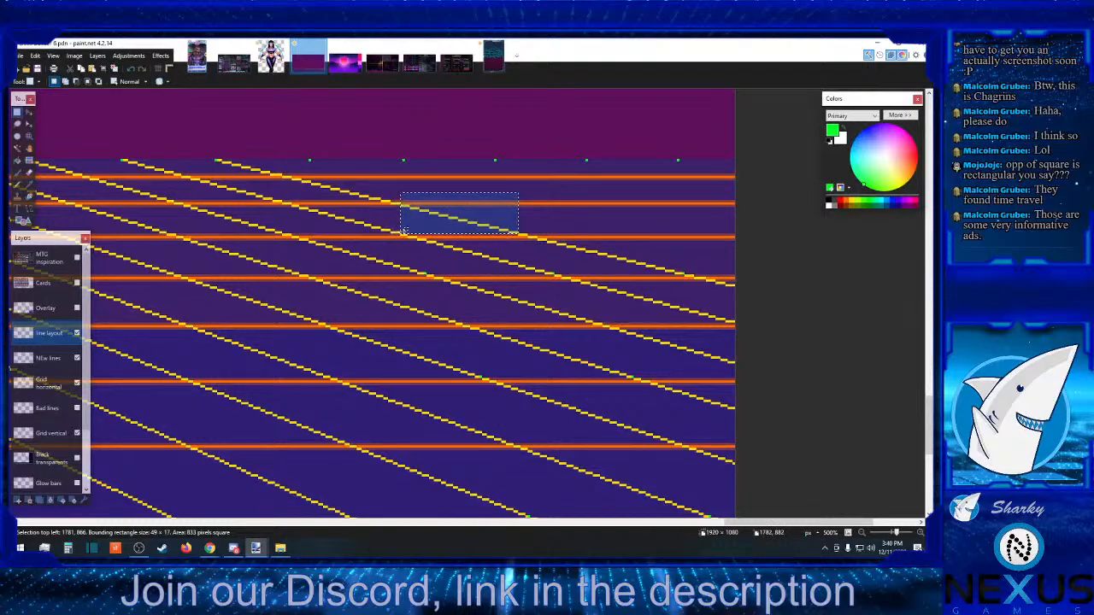
left_click_drag(388, 227, 282, 203)
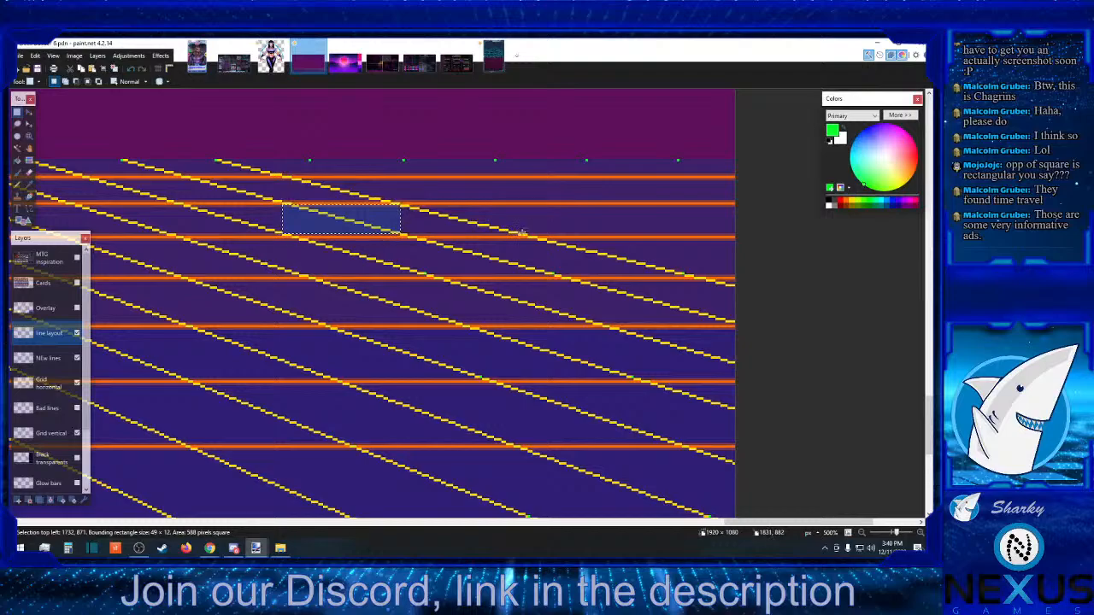
left_click_drag(520, 230, 624, 224)
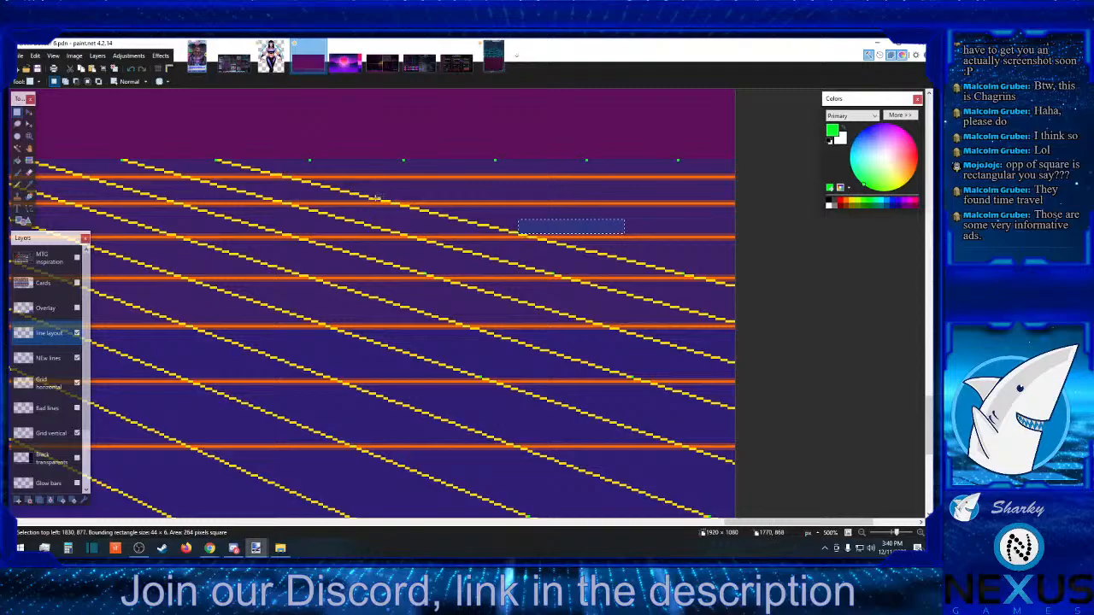
- Measure off 46 px from the outermost yellow line just above the second horizontal grid line and pencil a green marker at the end
left_click_drag(380, 200, 167, 186)
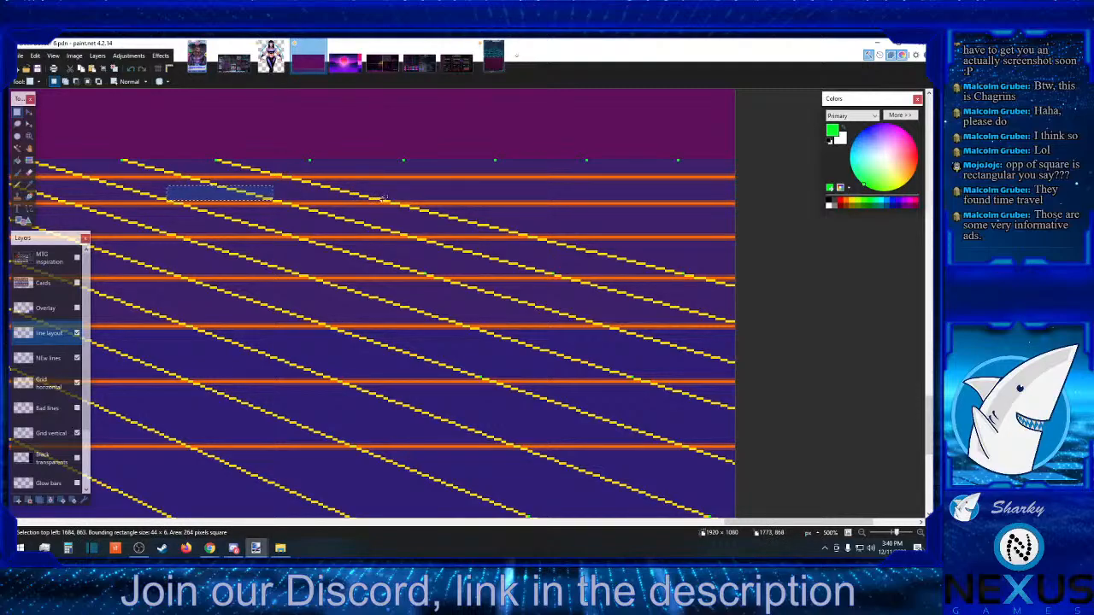
left_click_drag(382, 197, 488, 195)
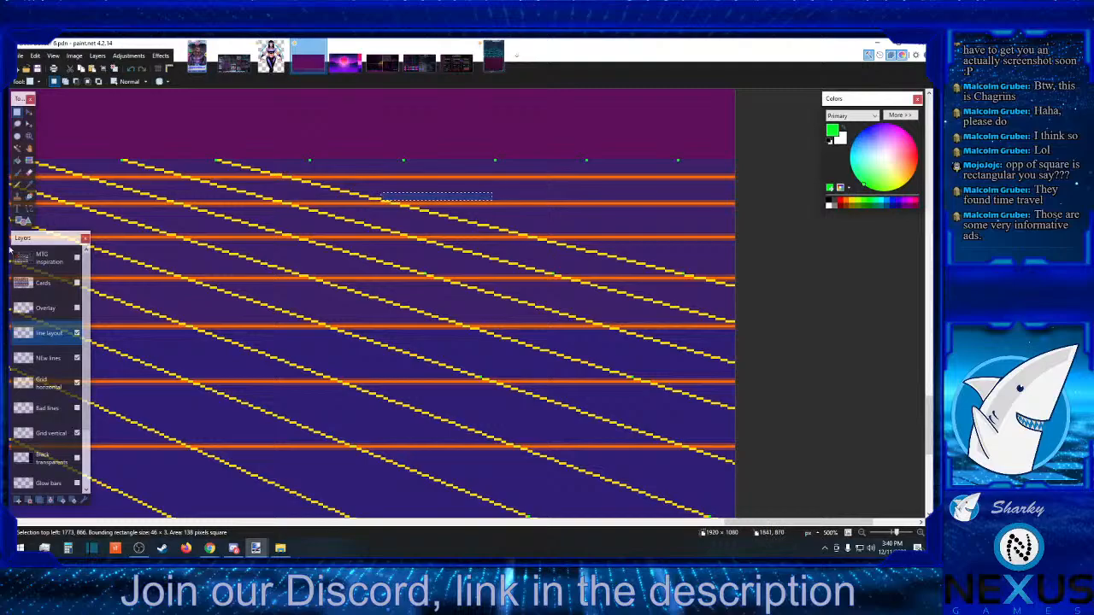
left_click(17, 183)
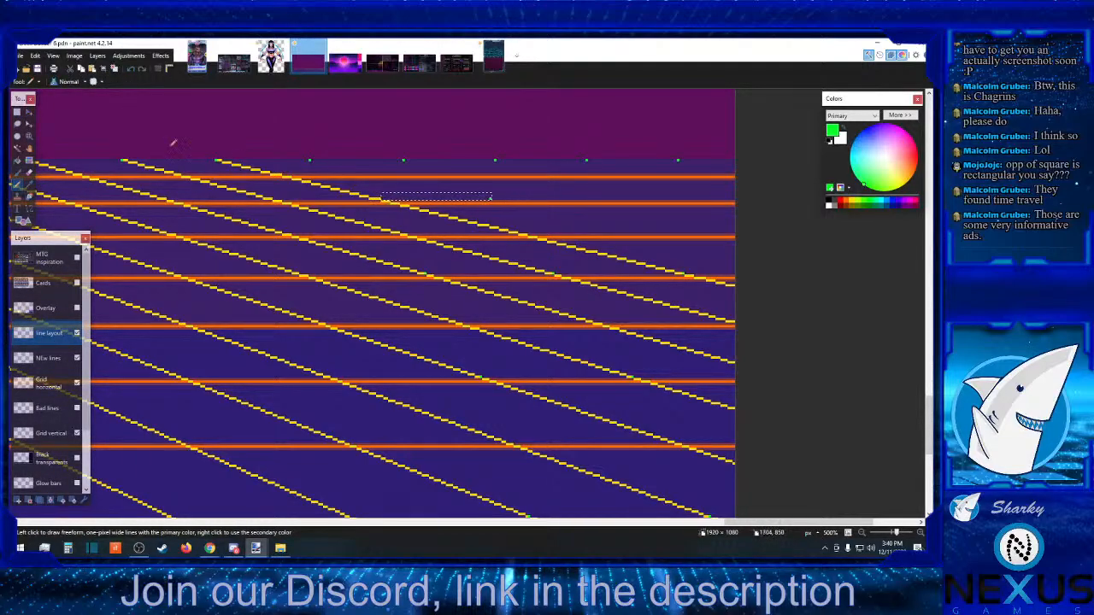
- Recheck the marker spacing, measure off a 47 × 2 px selection from the new marker, and pencil a second green marker at its end
left_click(17, 112)
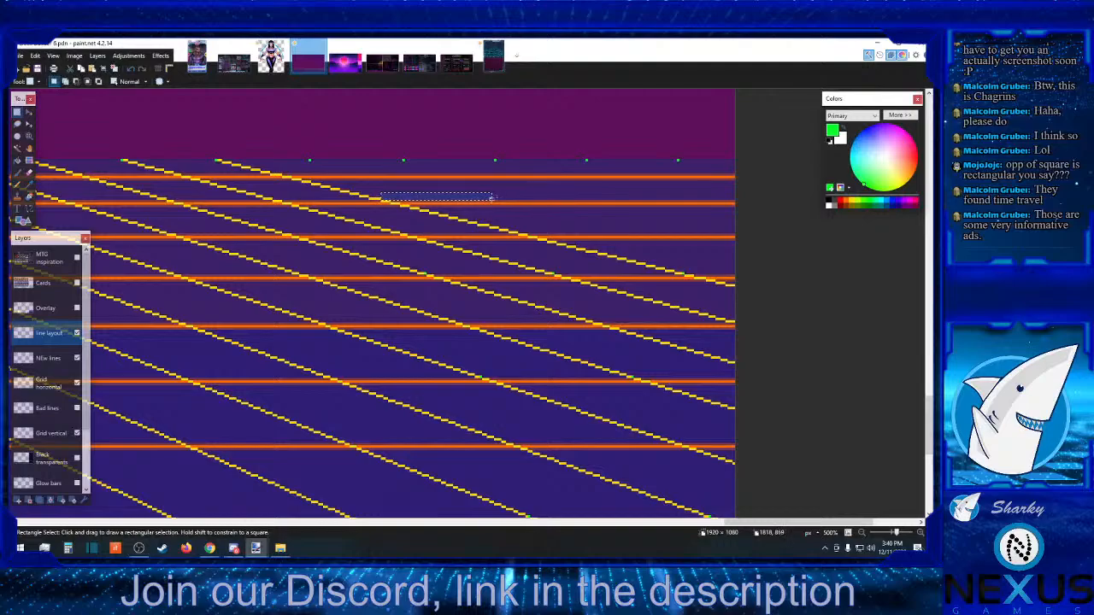
left_click_drag(493, 194, 504, 199)
left_click_drag(574, 197, 606, 197)
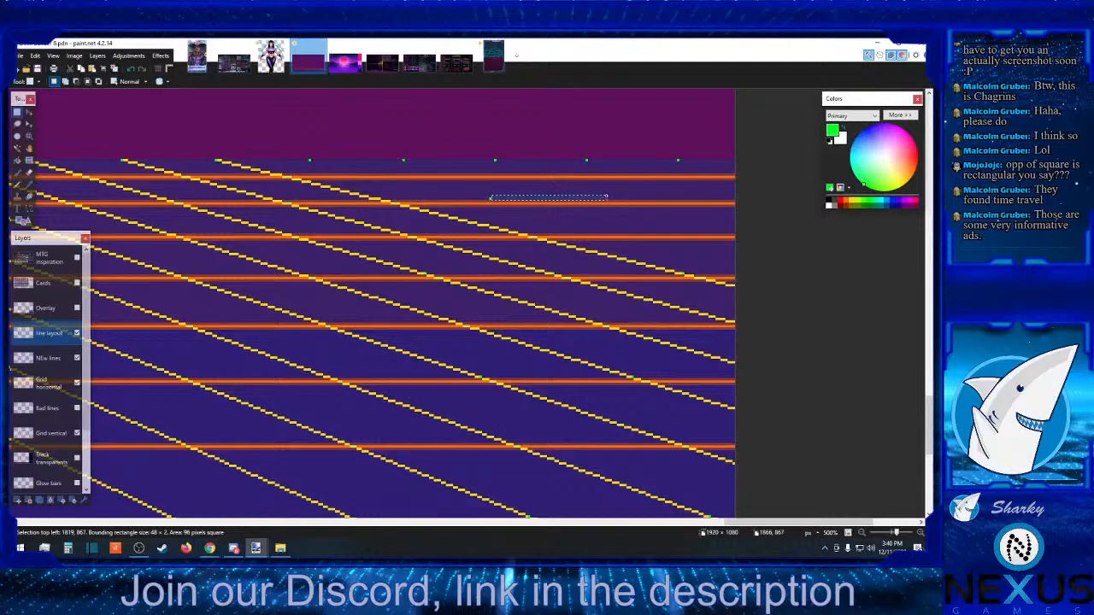
left_click_drag(478, 200, 272, 196)
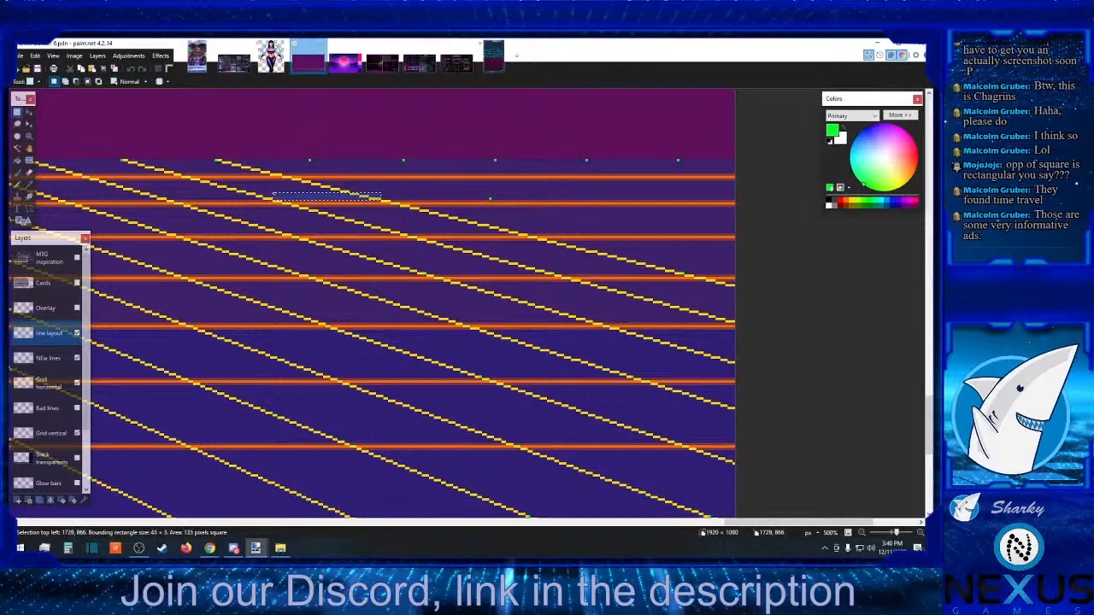
left_click_drag(490, 198, 563, 196)
left_click(492, 198)
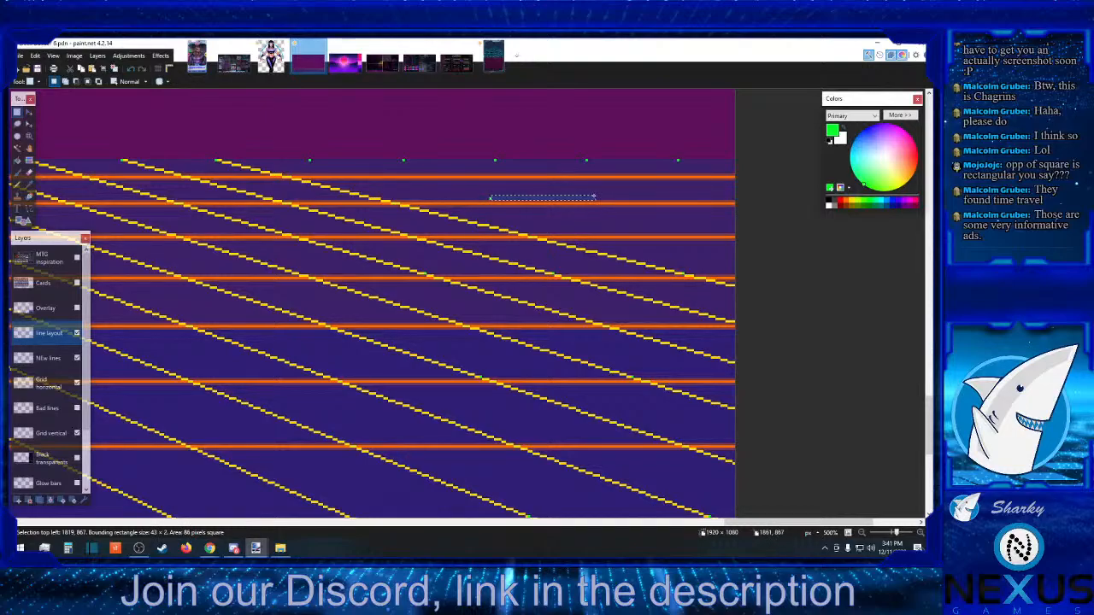
left_click_drag(602, 197, 605, 197)
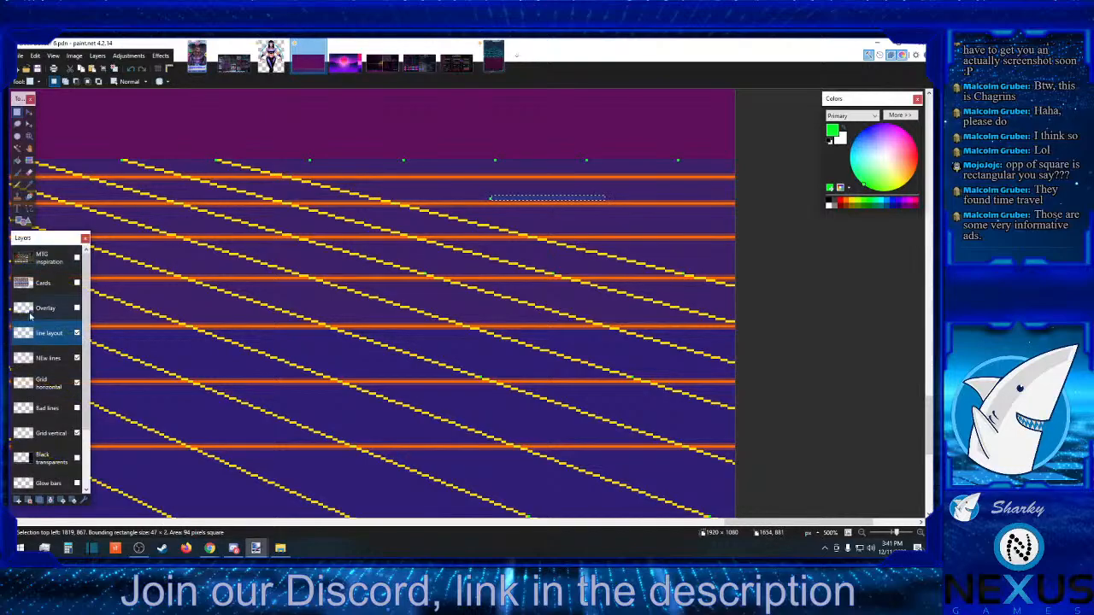
left_click(17, 184)
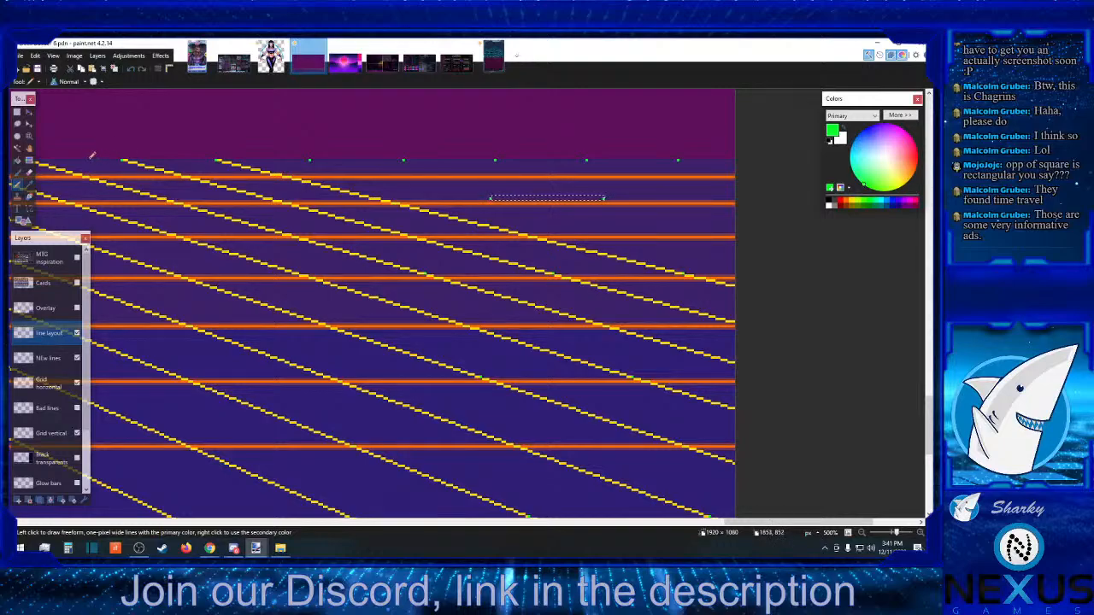
- Measure off a 47 × 1 px selection from the second new marker and pencil a third green marker at its end
left_click(17, 111)
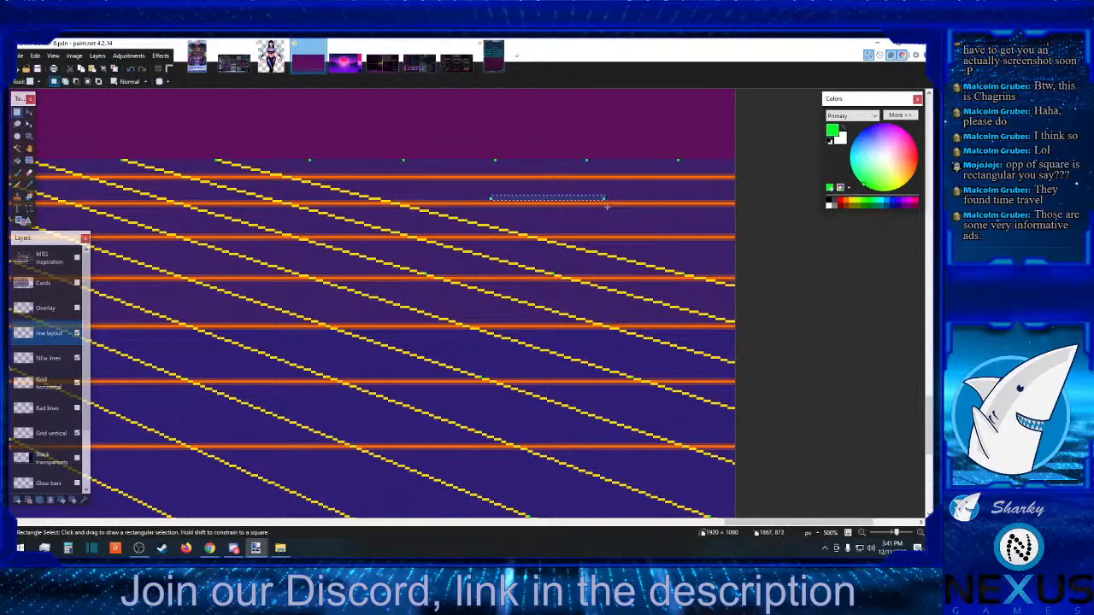
left_click_drag(603, 198, 704, 198)
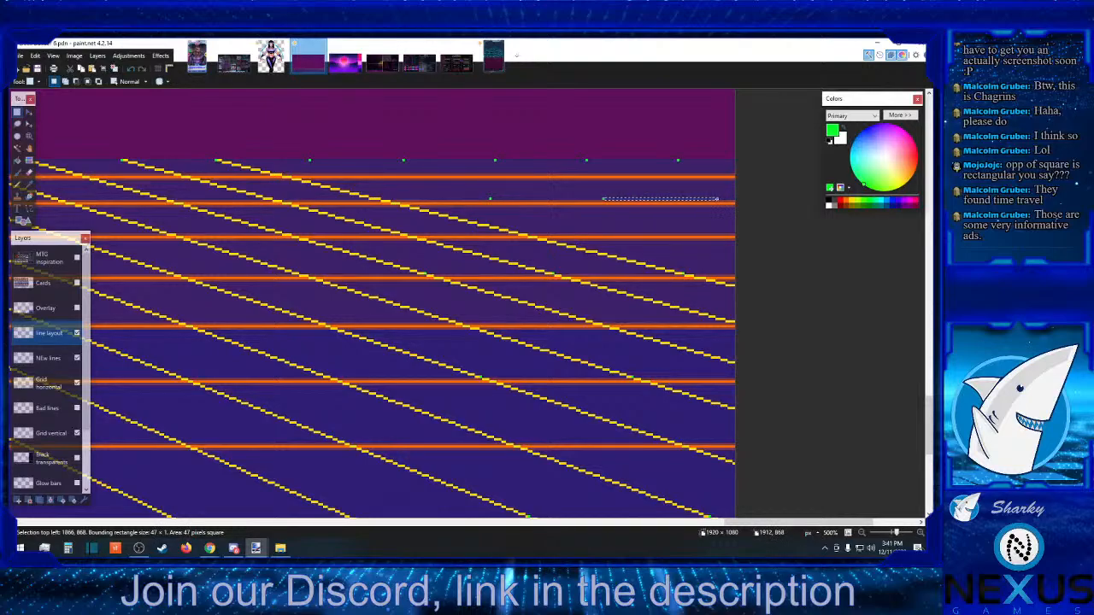
left_click(17, 184)
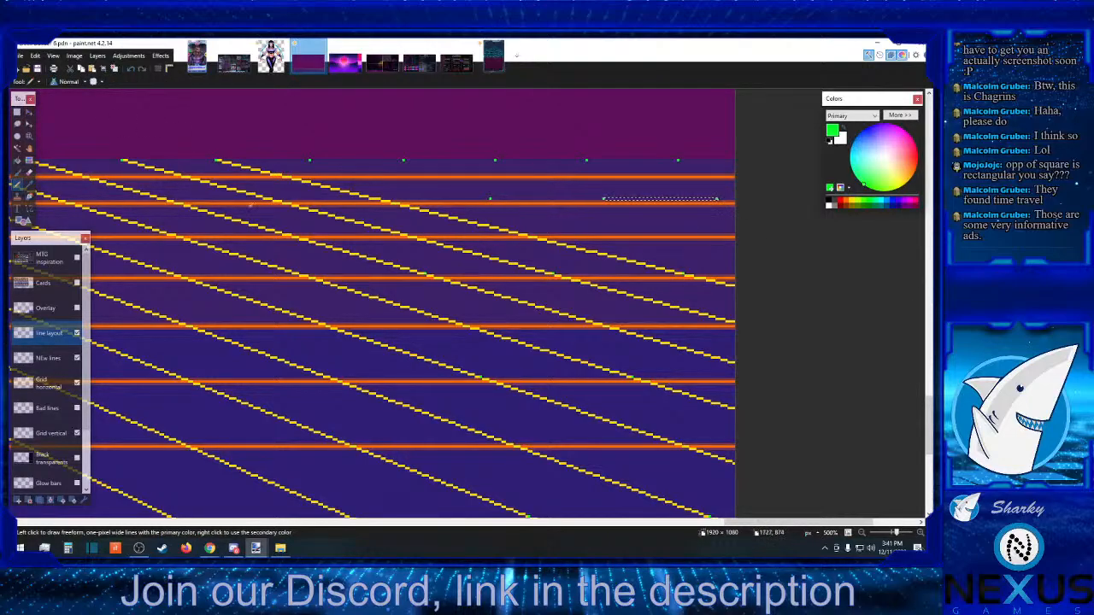
- Ready the New lines layer for drawing by making it active, setting the primary color to yellow and clearing the leftover selection
left_click(17, 112)
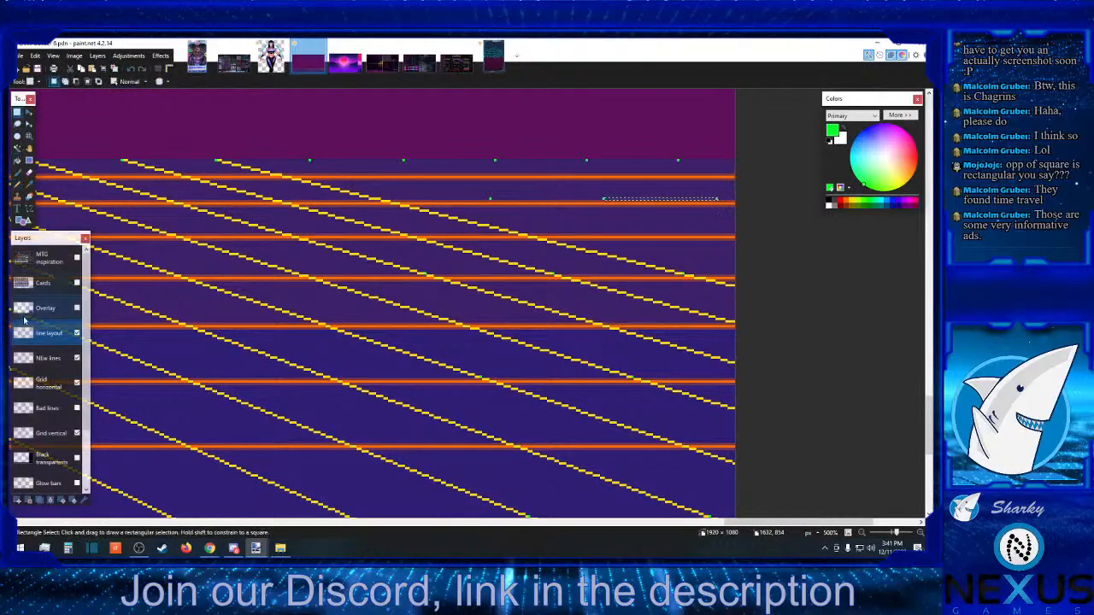
left_click(48, 357)
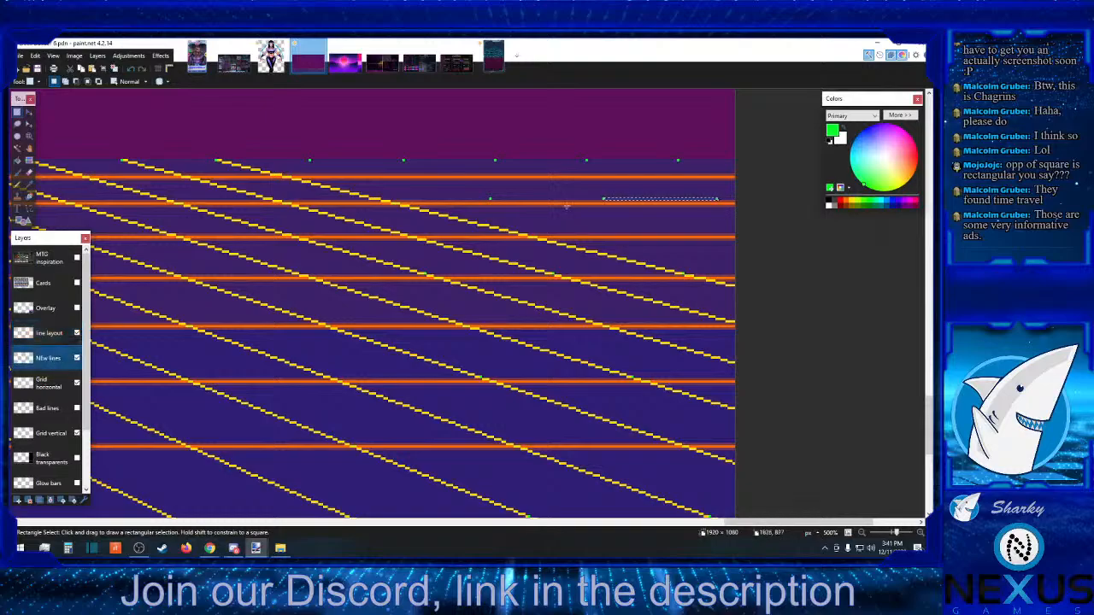
left_click(853, 202)
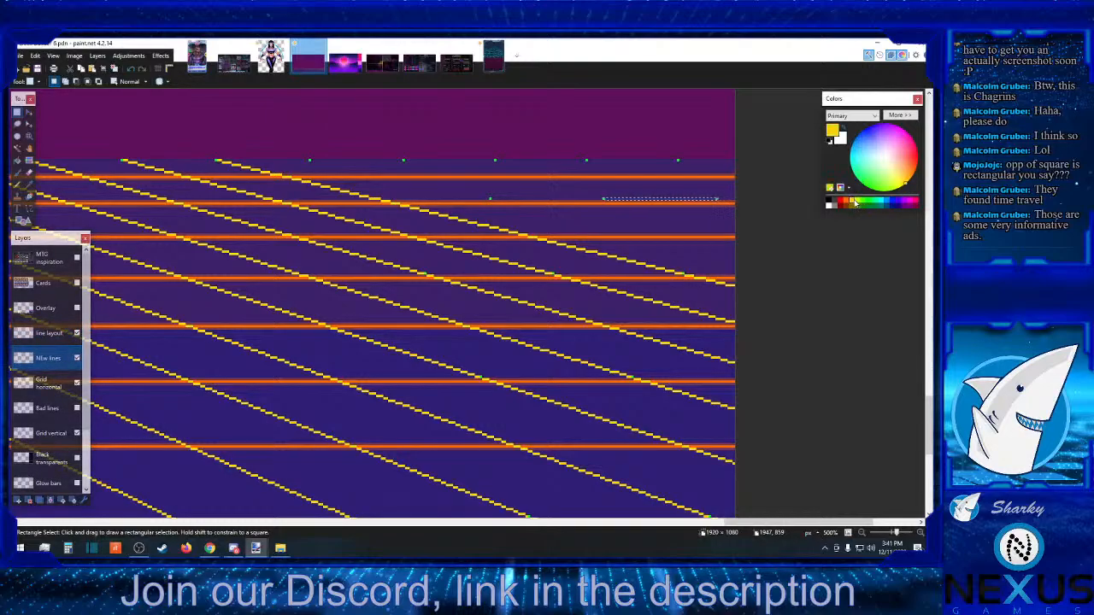
left_click(29, 211)
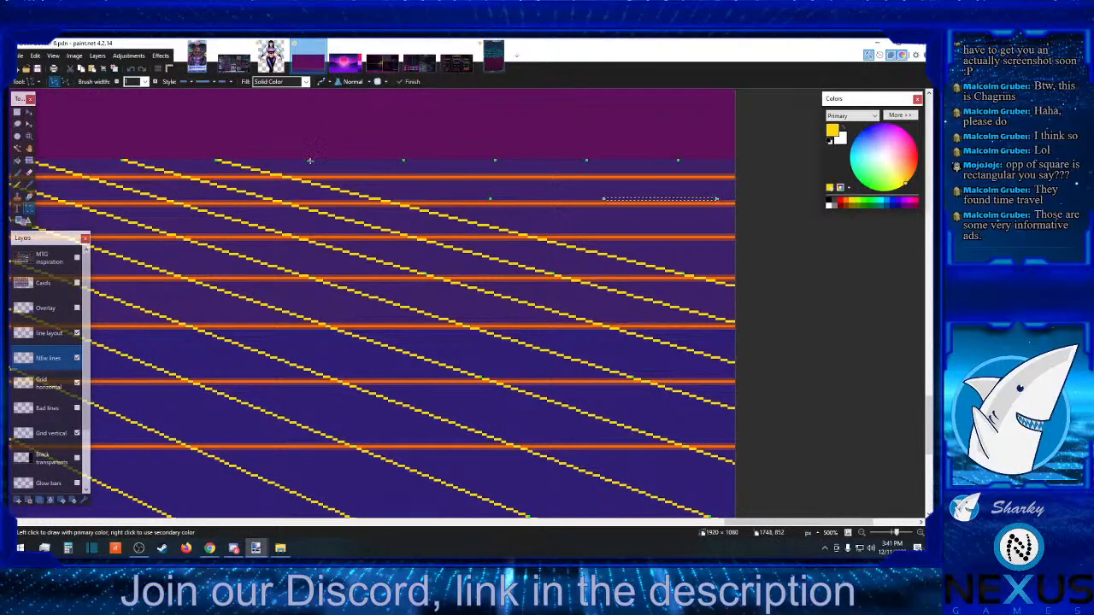
left_click_drag(309, 160, 539, 208)
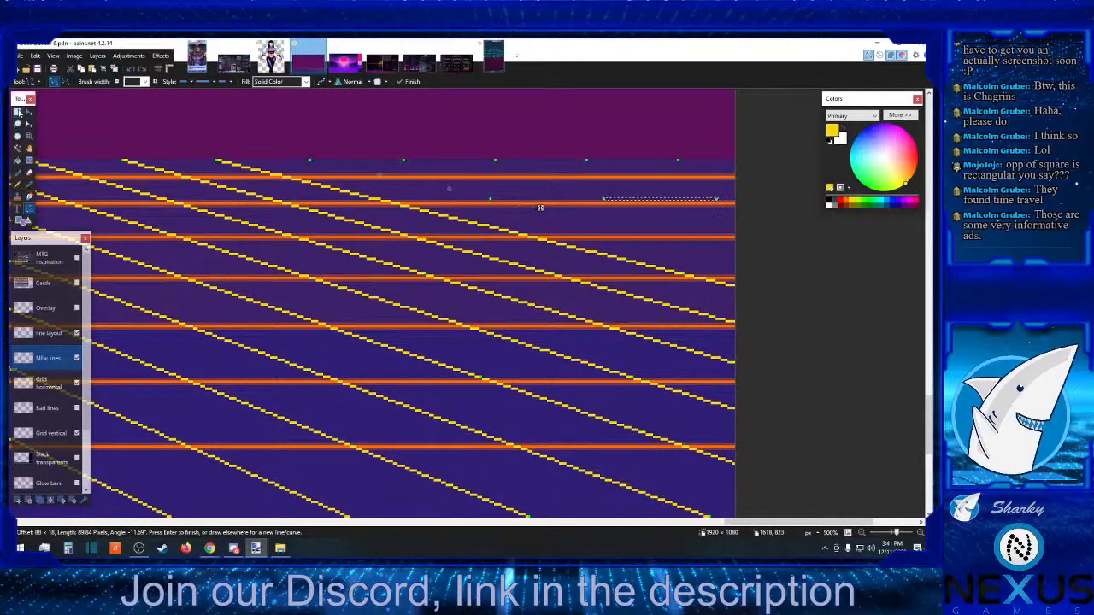
left_click(16, 112)
left_click(338, 183)
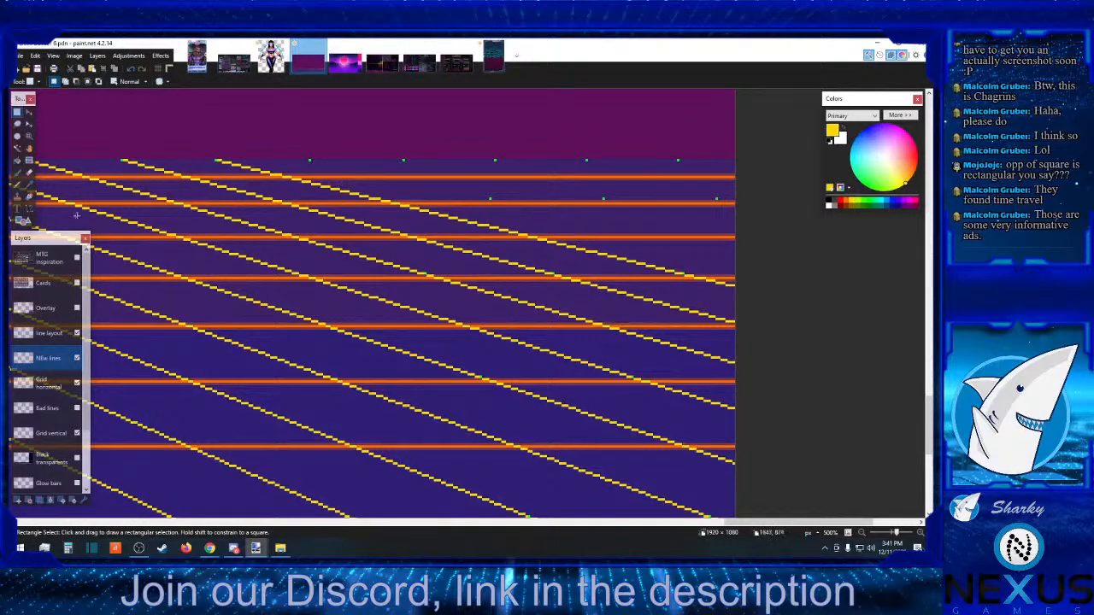
- Draw three yellow lines from the first three free green horizon markers through the matching lower markers, past the canvas's right edge
left_click(28, 208)
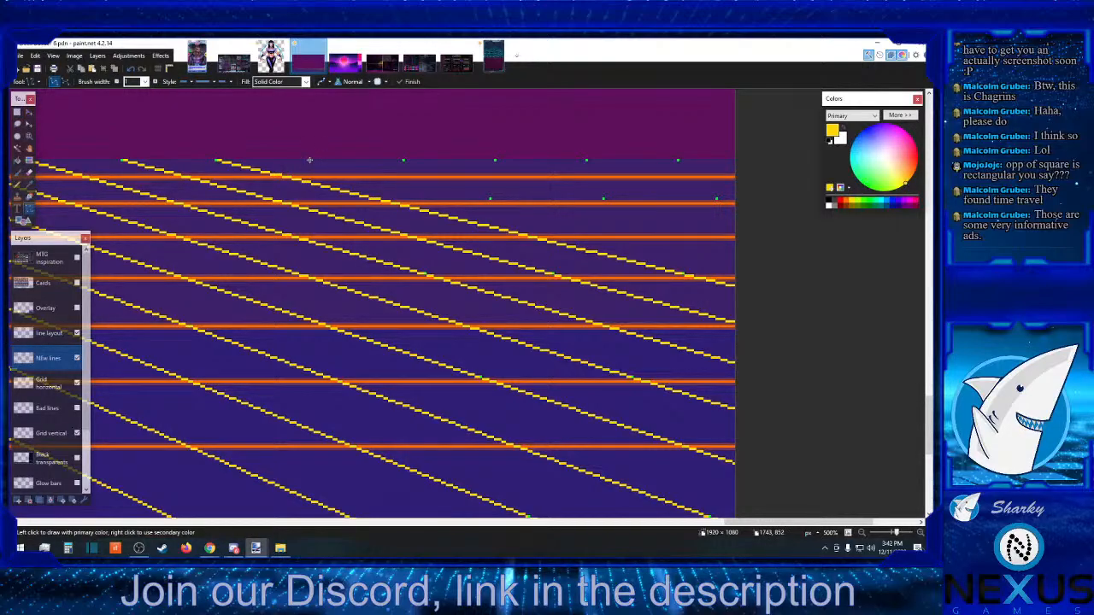
left_click_drag(309, 160, 750, 256)
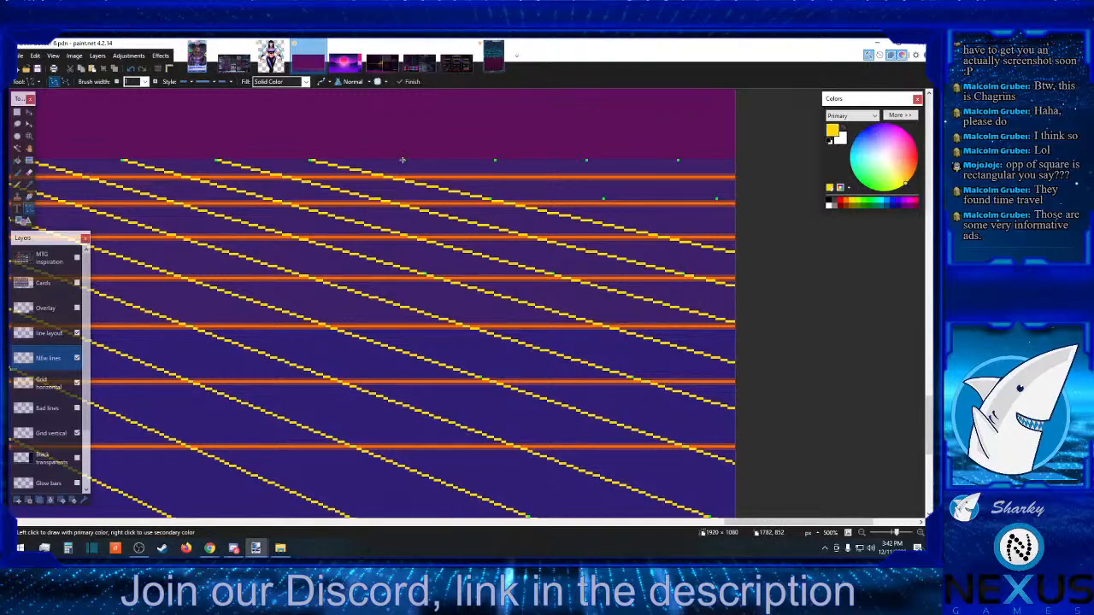
left_click_drag(402, 160, 744, 228)
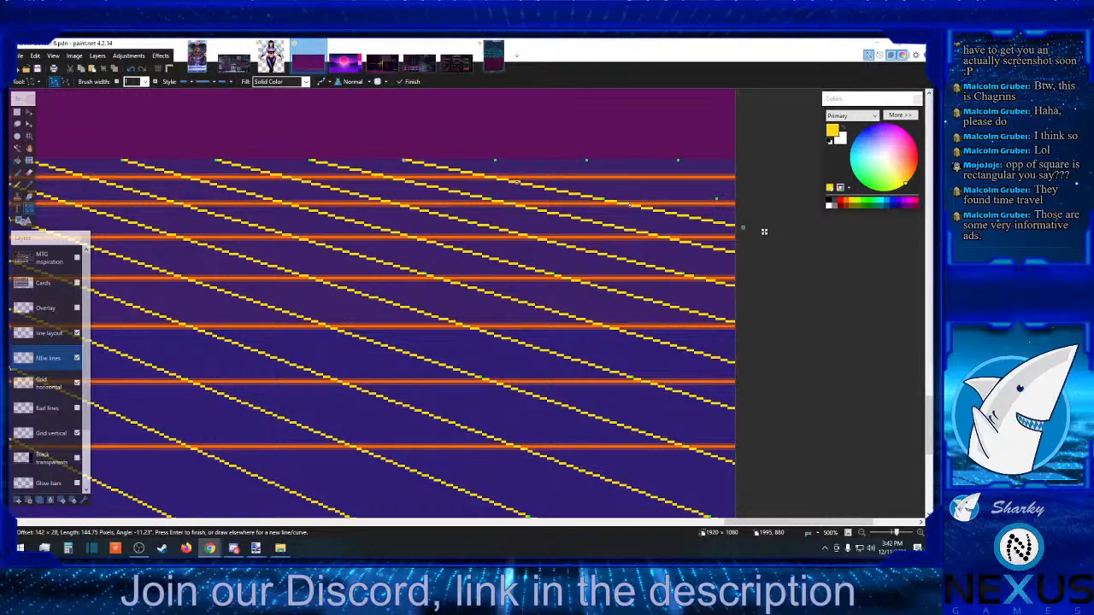
left_click(16, 112)
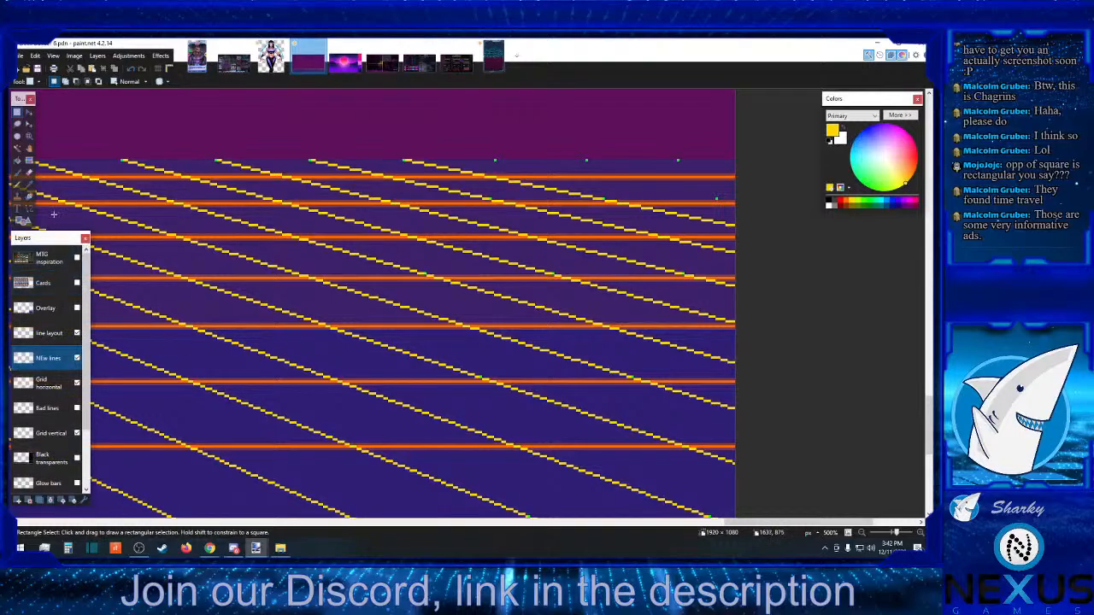
left_click(29, 207)
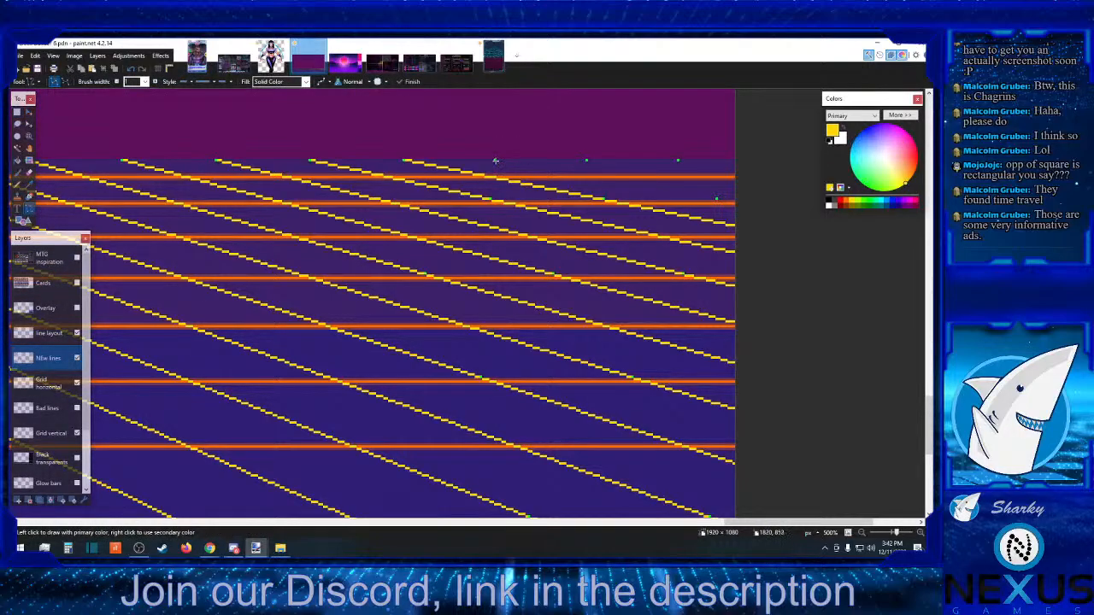
left_click_drag(494, 160, 762, 207)
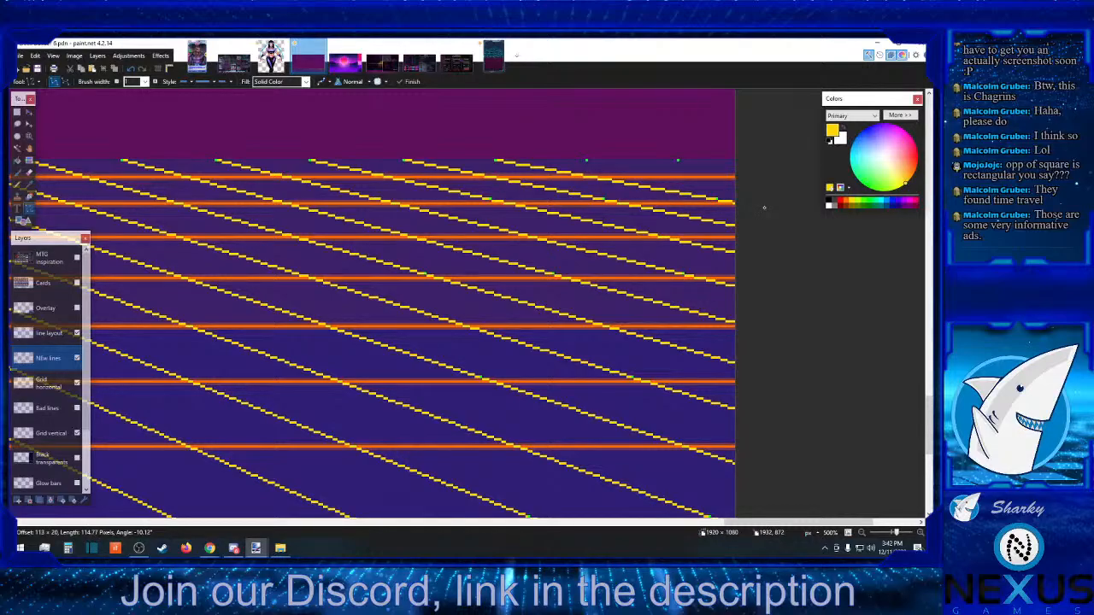
left_click_drag(764, 207, 765, 219)
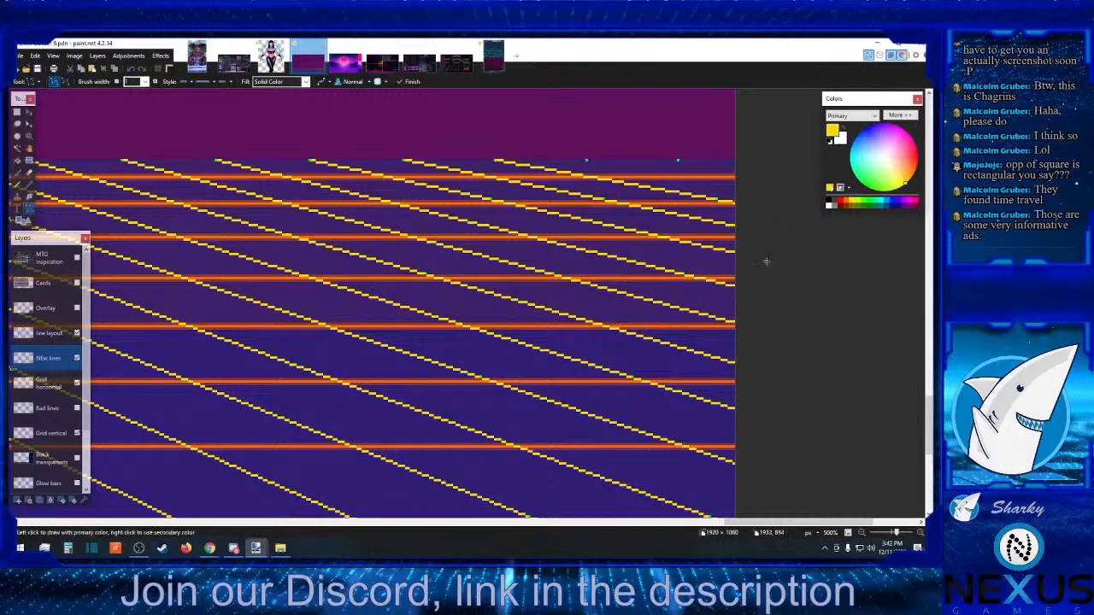
- Show the Black transparents, Overlay and Cards layers together with the full grid floor, leaving Bad lines hidden
left_click(863, 533)
left_click(863, 533)
left_click(863, 533)
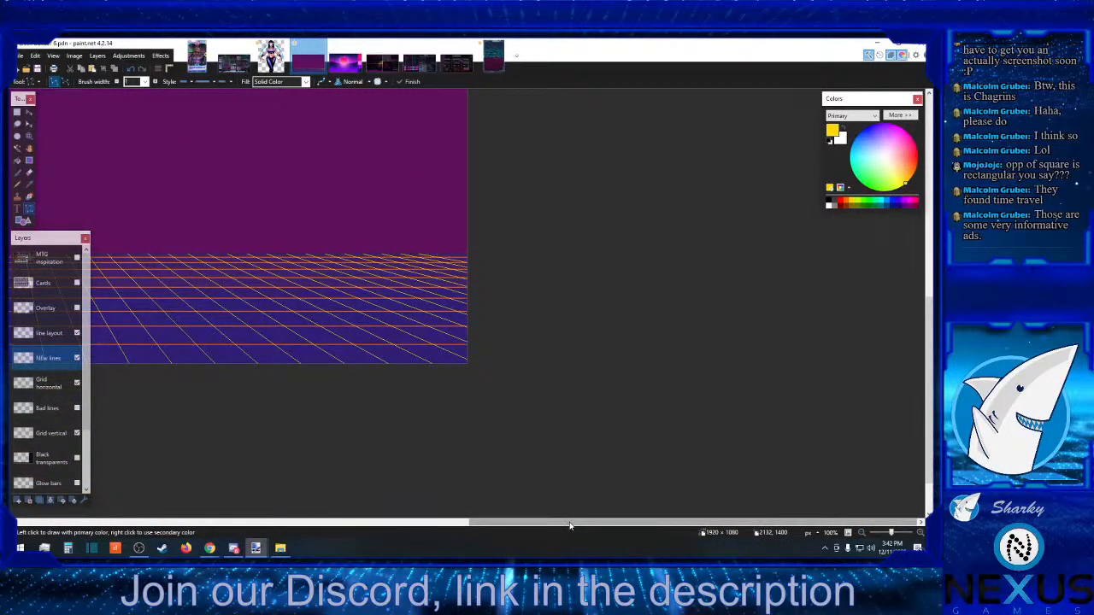
left_click_drag(570, 526, 417, 509)
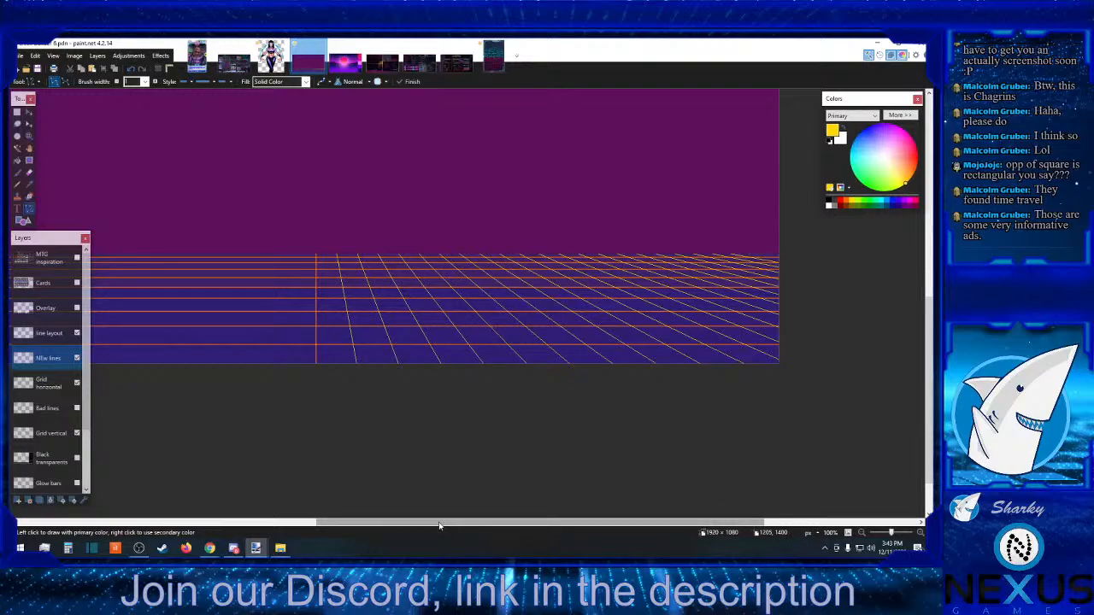
left_click_drag(440, 526, 407, 526)
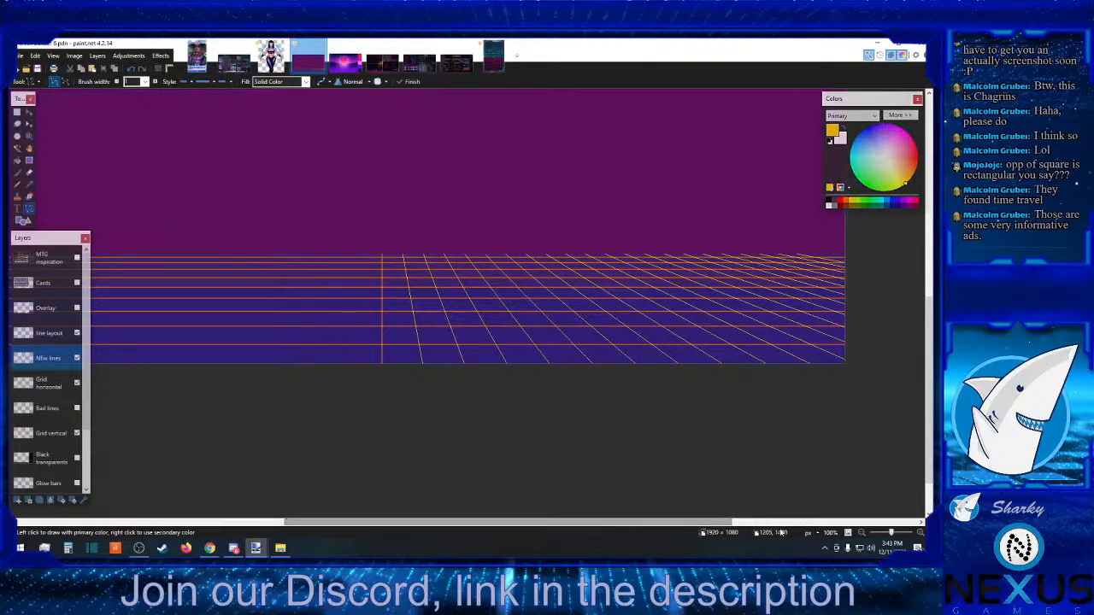
scroll(575, 462, "down", 3)
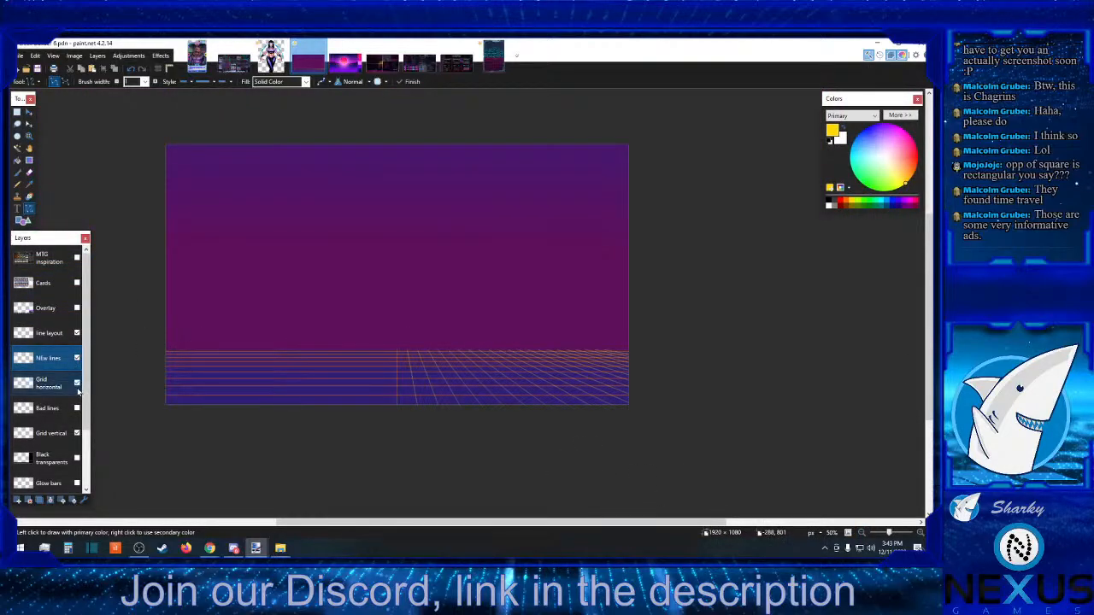
left_click(77, 408)
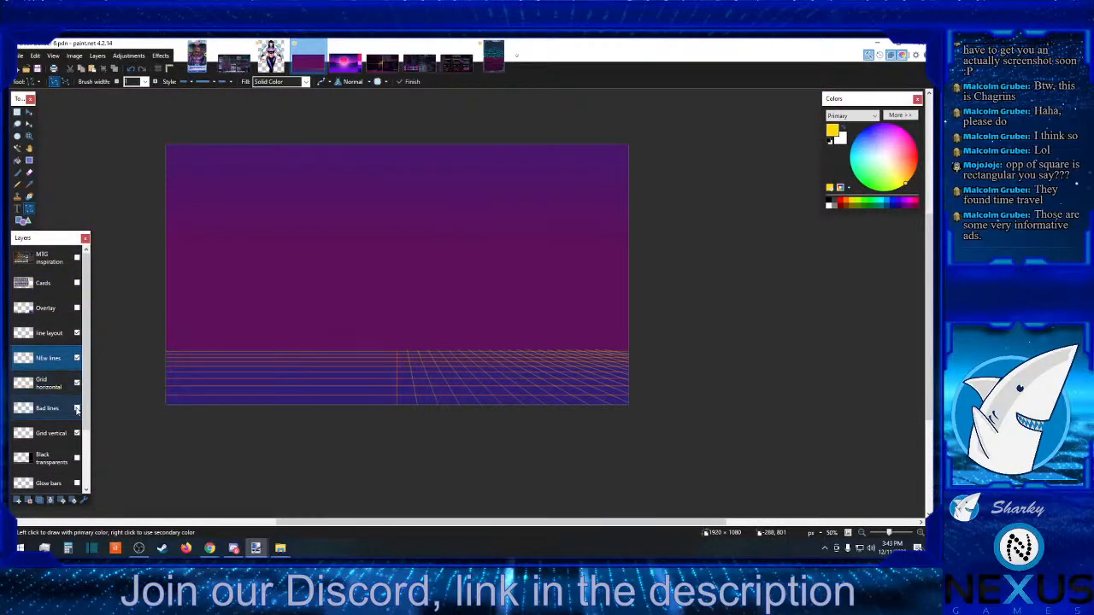
left_click(77, 409)
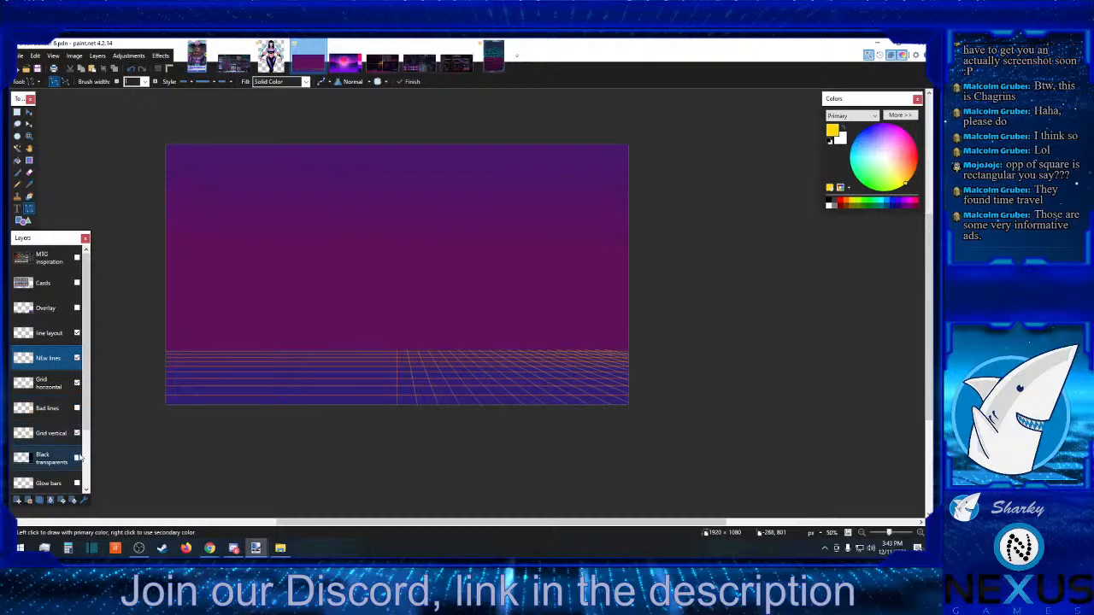
left_click(77, 460)
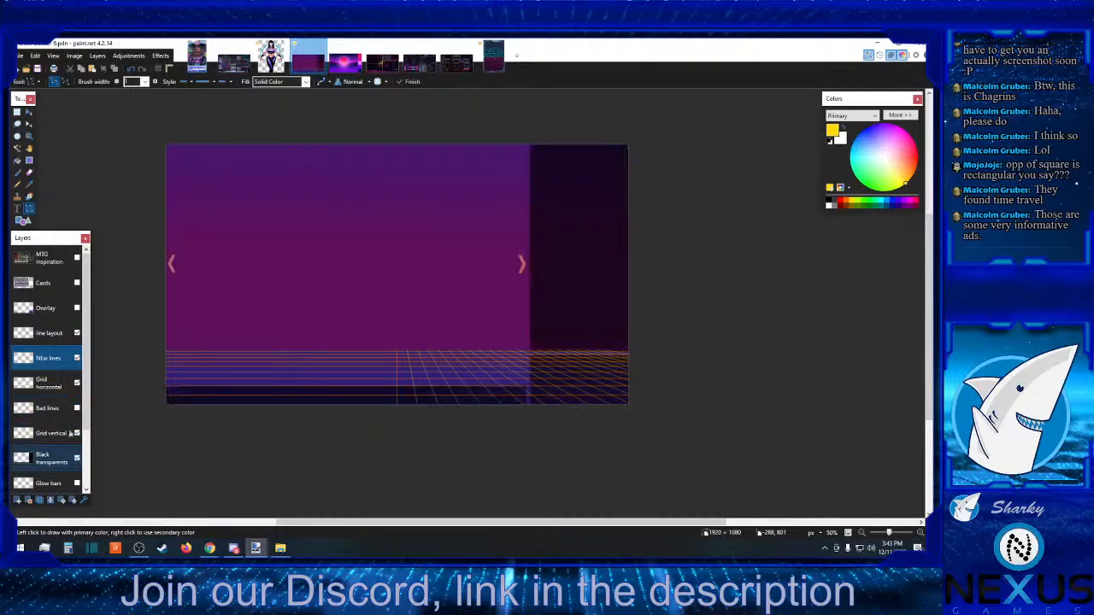
left_click(77, 309)
left_click(77, 282)
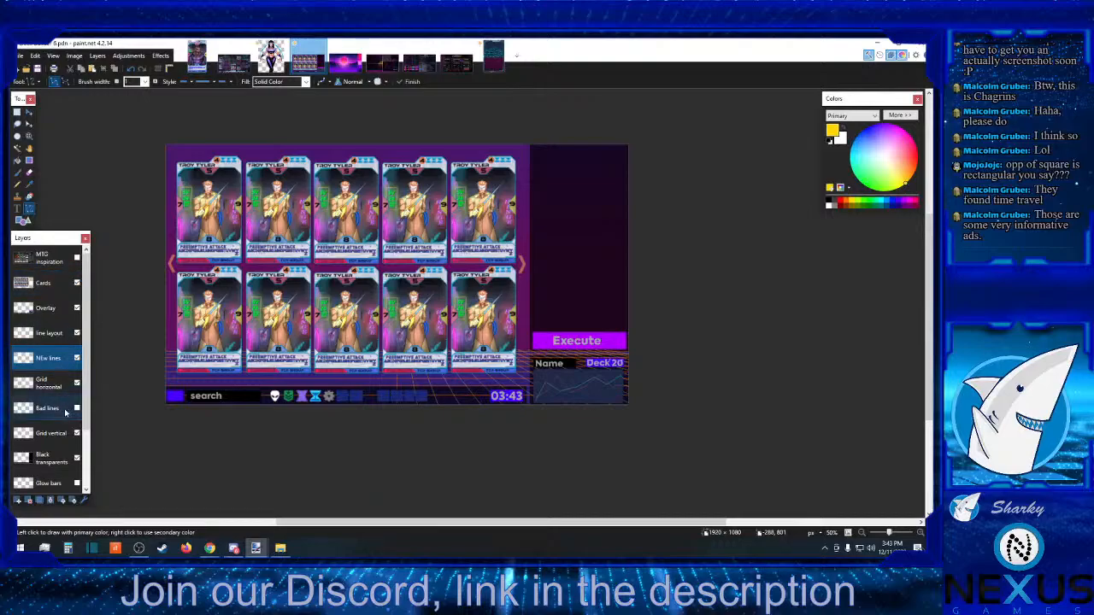
- Select a full-width 1920 × 395 px area over the floor on the Grid horizontal layer and ready its pixels for moving
scroll(64, 413, "down", 2)
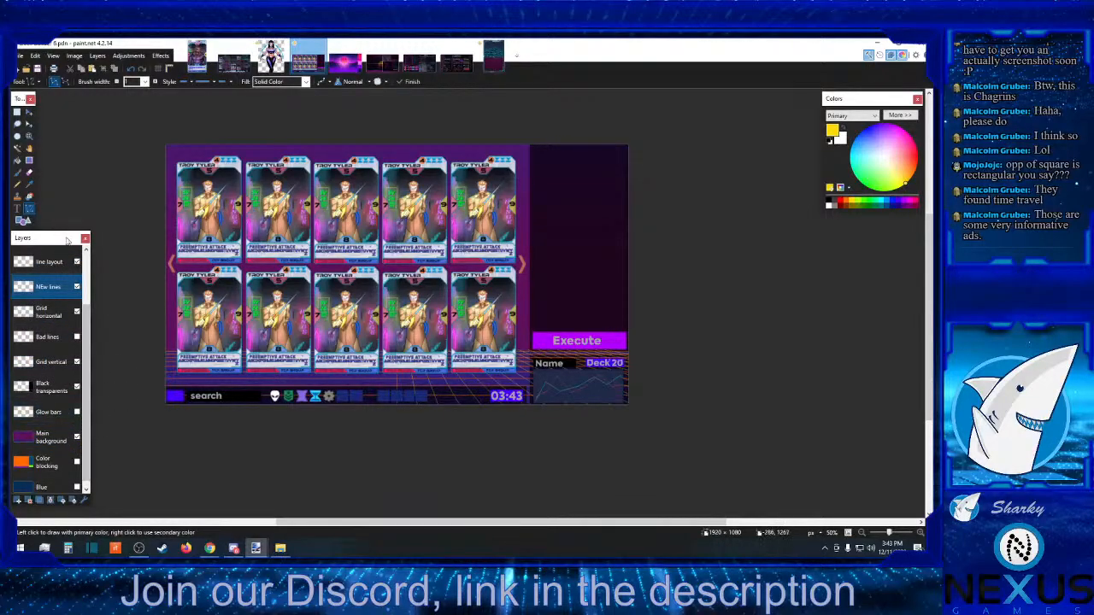
scroll(58, 316, "up", 2)
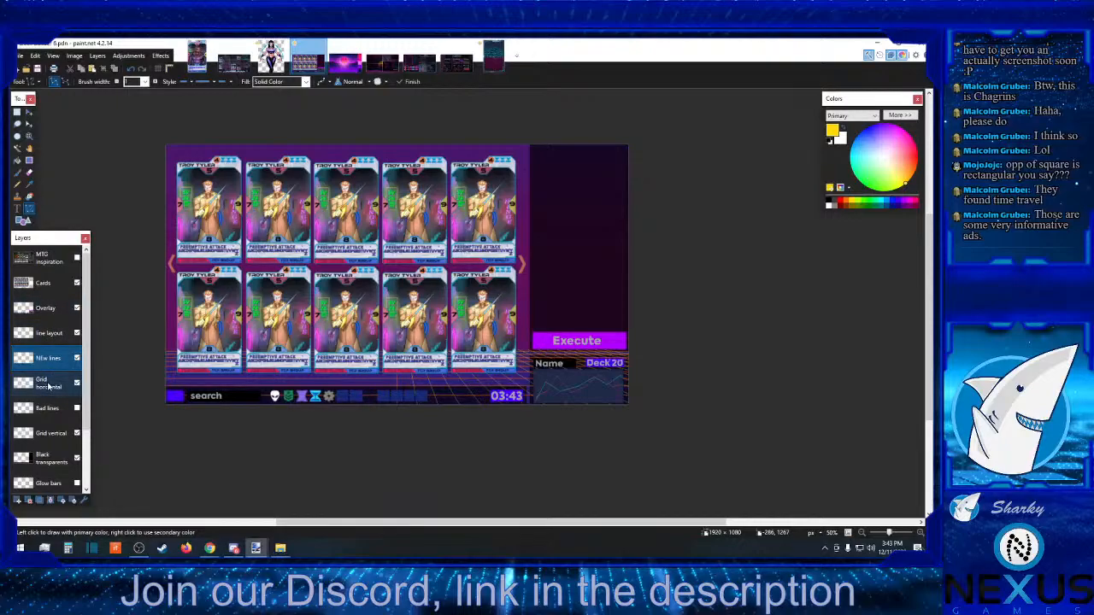
left_click(59, 389)
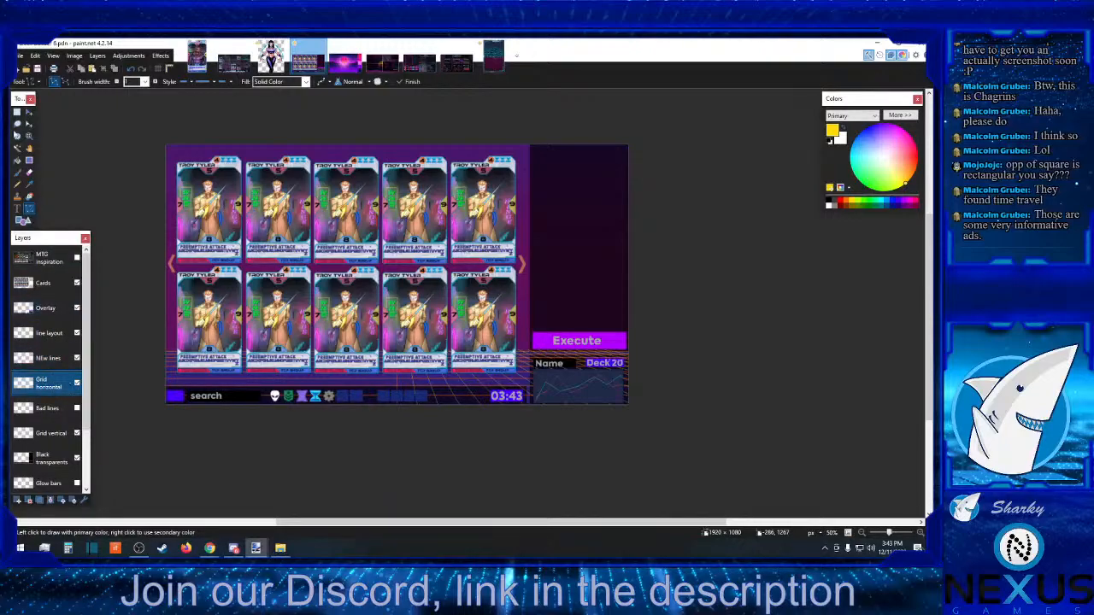
left_click(17, 113)
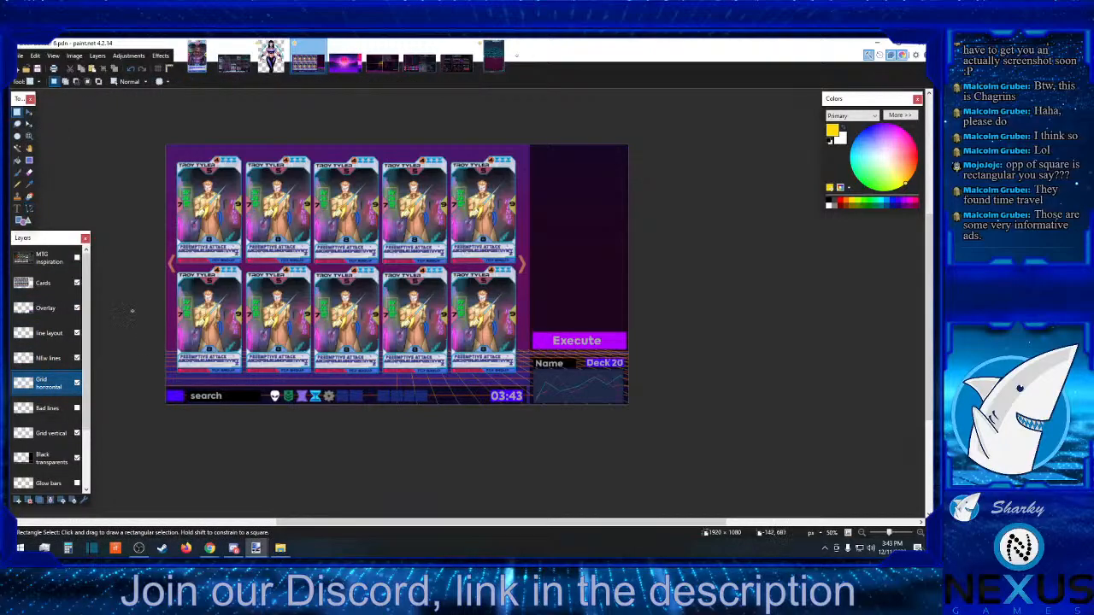
left_click_drag(131, 307, 659, 447)
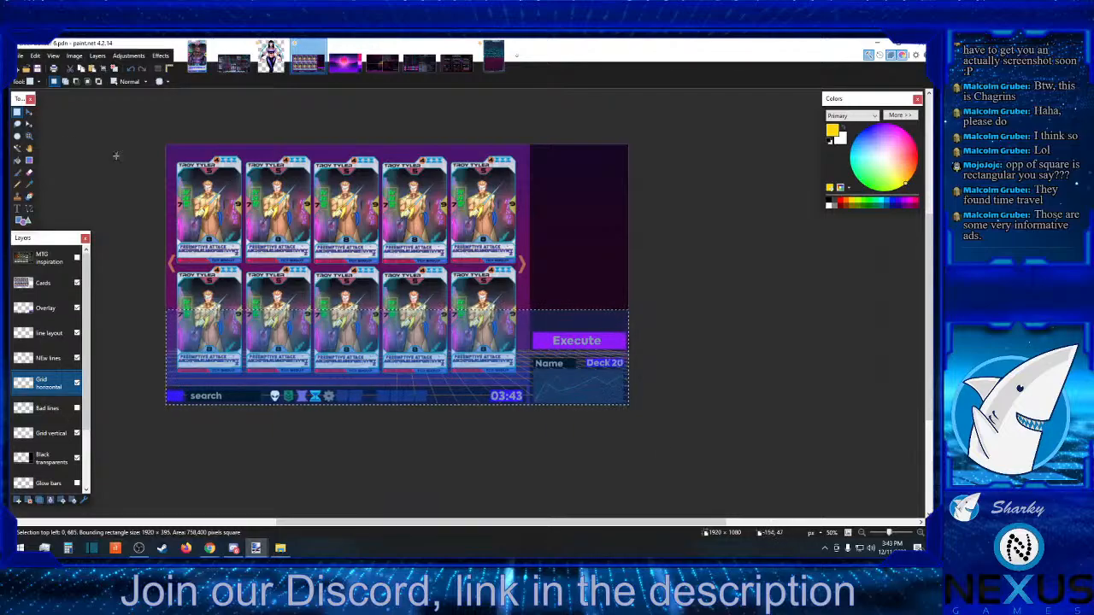
left_click(29, 112)
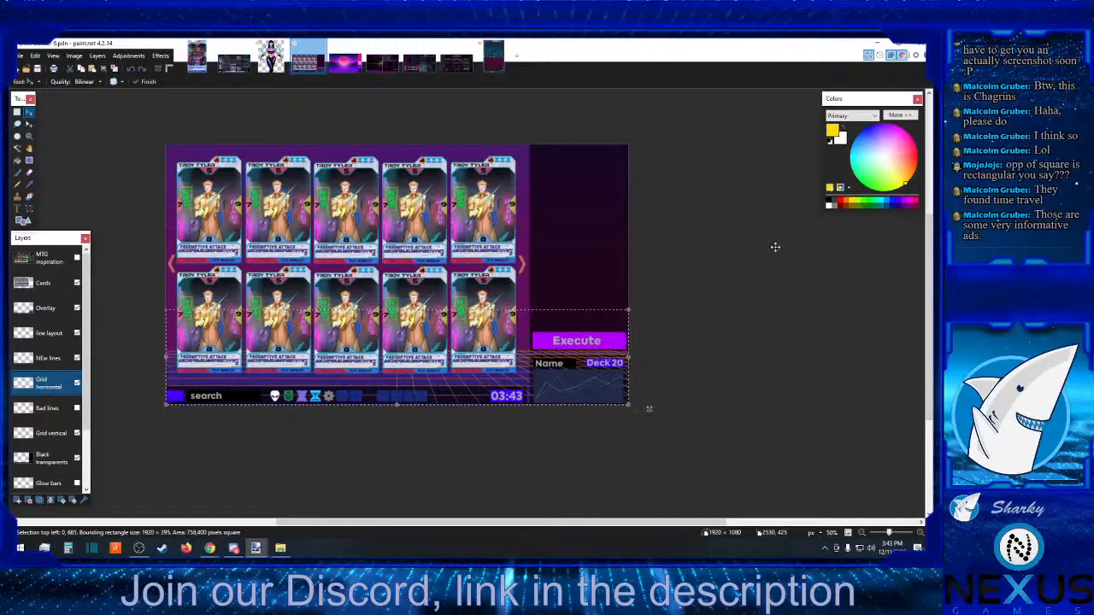
- Nudge the selected horizontal grid lines down to a top edge of about 800 px to preview their motion beneath the cards
key("Down")
key("Down")
key("Down")
key("Down")
key("Down")
key("Down")
key("Down")
key("Down")
key("Down")
key("Down")
key("Down")
key("Down")
key("Down")
key("Down")
key("Down")
key("Down")
key("Down")
key("Down")
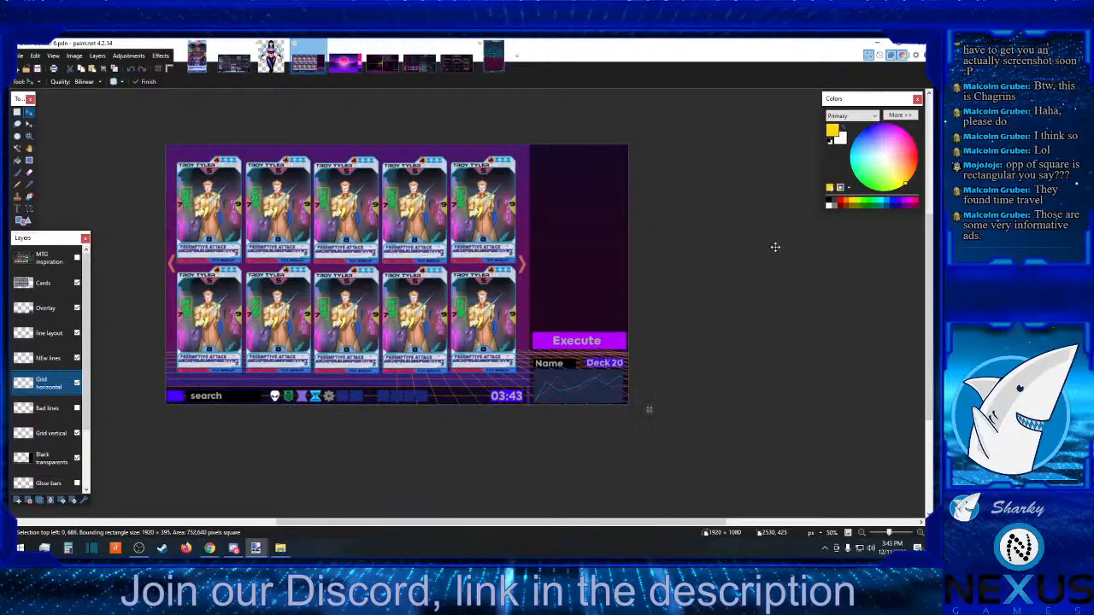
key("Down")
key("Down")
key("Down")
key("Down")
key("Down")
key("Down")
key("Down")
key("Down")
key("Down")
key("Down")
key("Down")
key("Down")
key("Down")
key("Down")
key("Down")
key("Down")
key("Down")
key("Down")
key("Down")
key("Down")
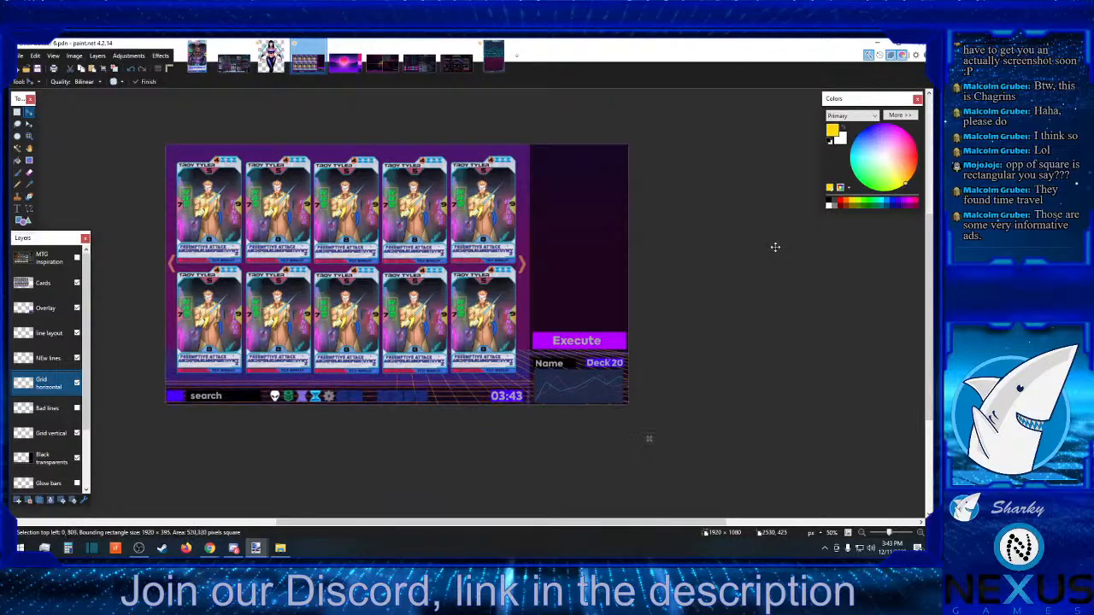
key("Down")
key("Down")
key("Down")
key("Down")
key("Down")
key("Down")
key("Down")
key("Down")
key("Down")
key("Down")
key("Down")
key("Down")
key("Down")
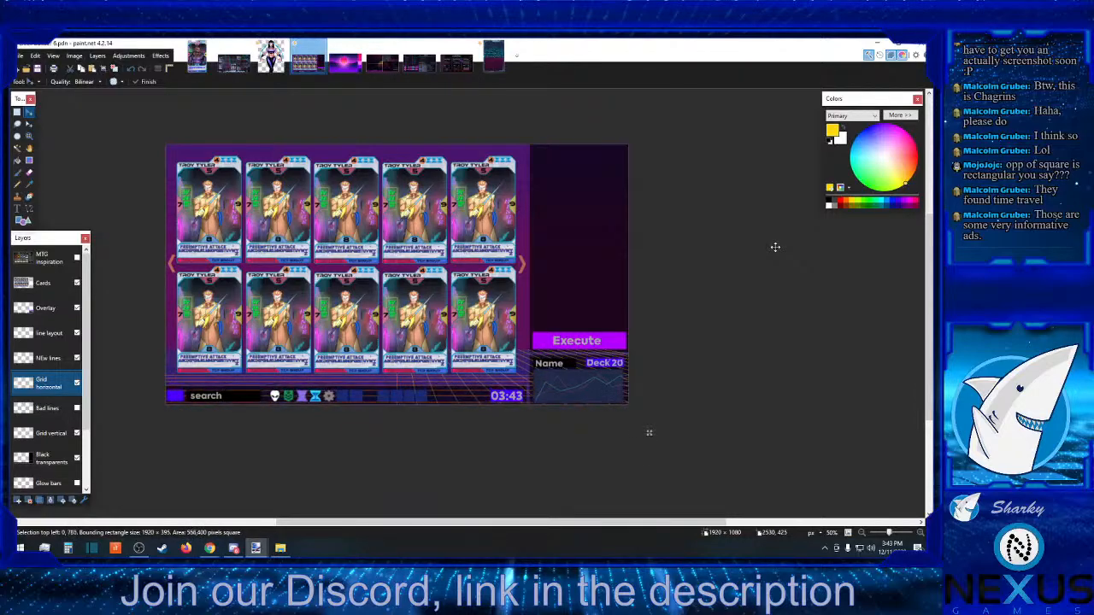
- Nudge the selected horizontal grid lines back up toward the horizon to a top edge of about 694 px
key("Up")
key("Up")
key("Up")
key("Up")
key("Up")
key("Up")
key("Up")
key("Up")
key("Up")
key("Up")
key("Up")
key("Up")
key("Up")
key("Up")
key("Up")
key("Up")
key("Up")
key("Up")
key("Up")
key("Up")
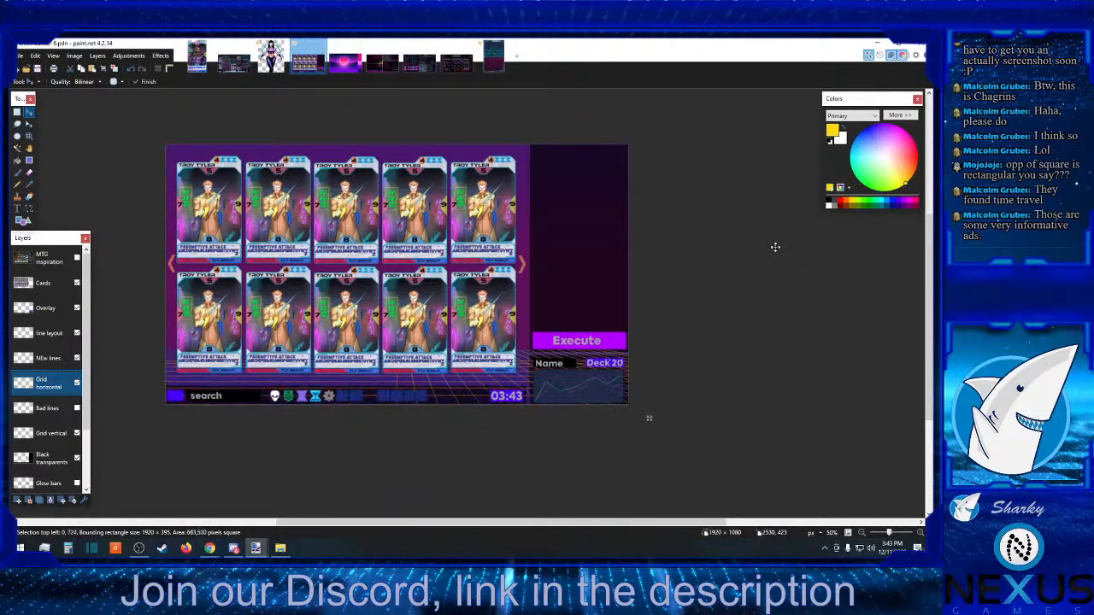
key("Down")
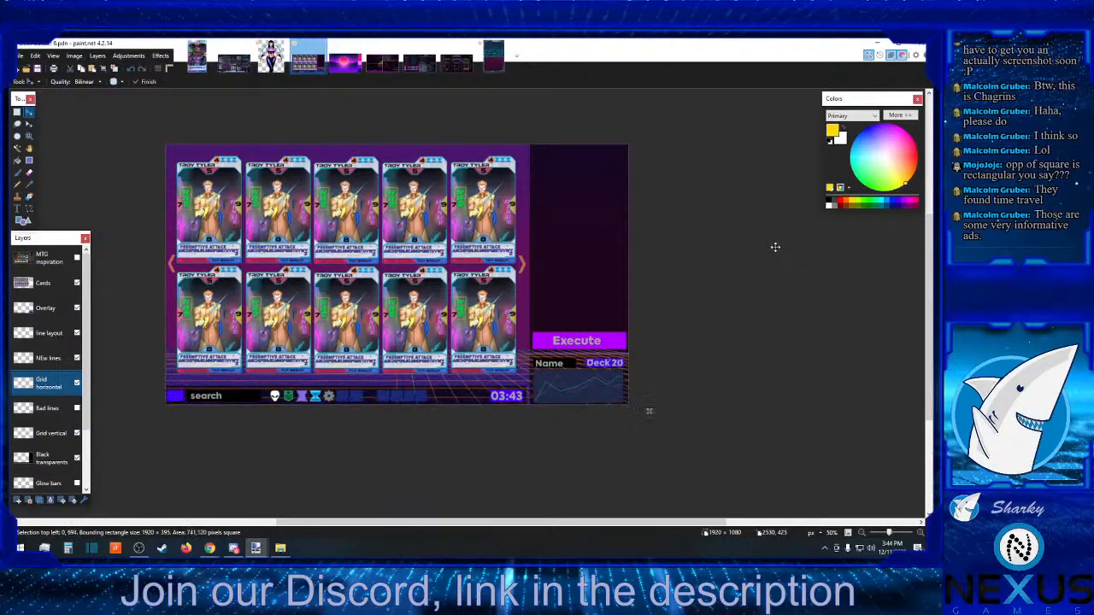
- Slide the selected horizontal lines down to a top edge of about 813 px and back up to 701 px
left_click_drag(649, 418, 649, 421)
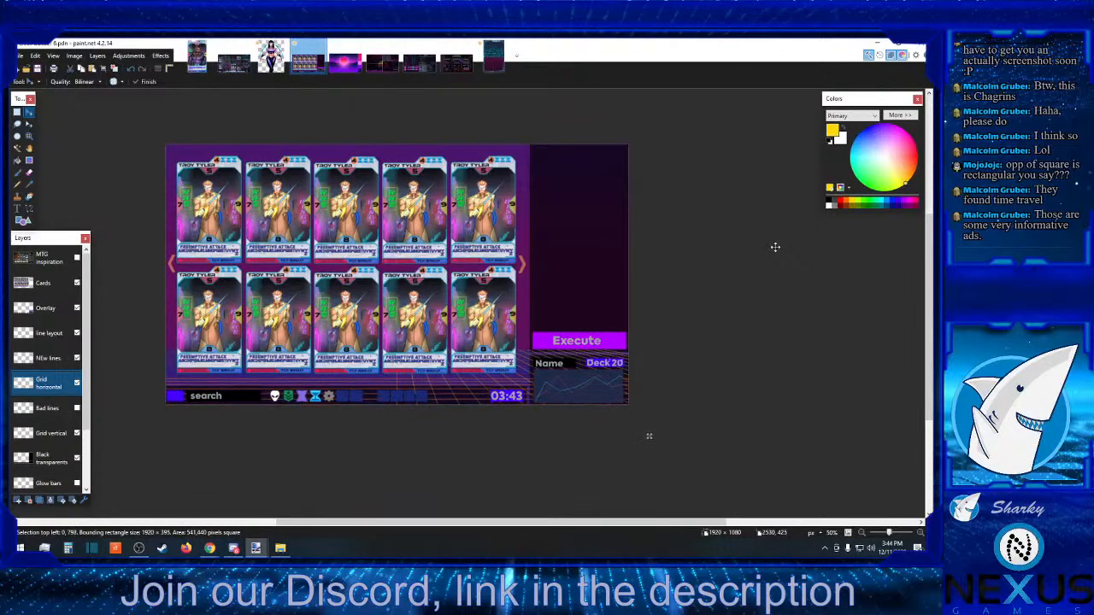
left_click_drag(649, 444, 649, 447)
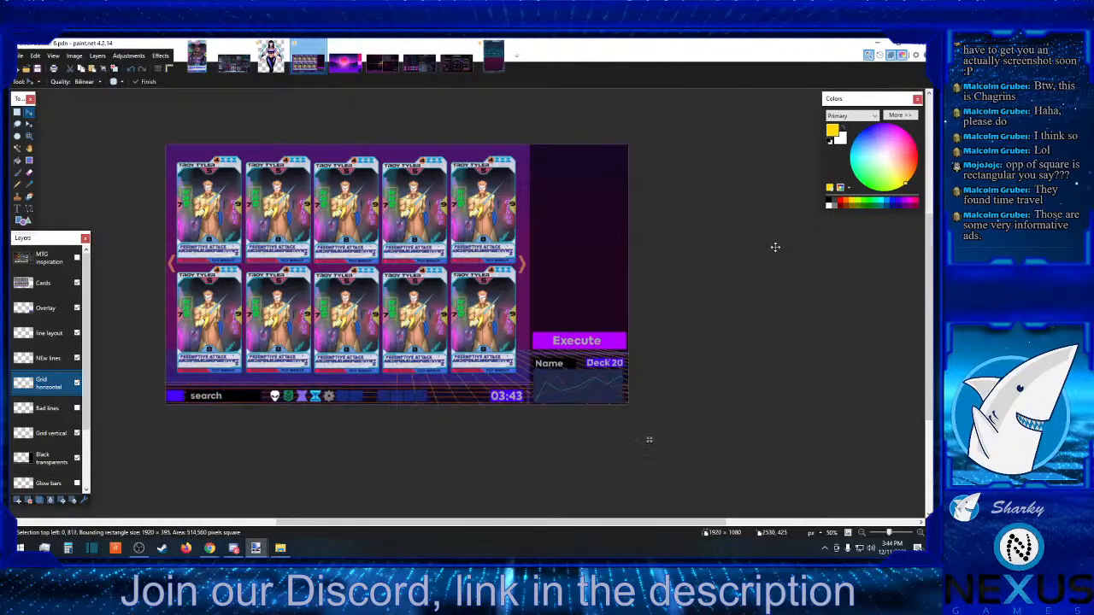
left_click_drag(649, 428, 649, 413)
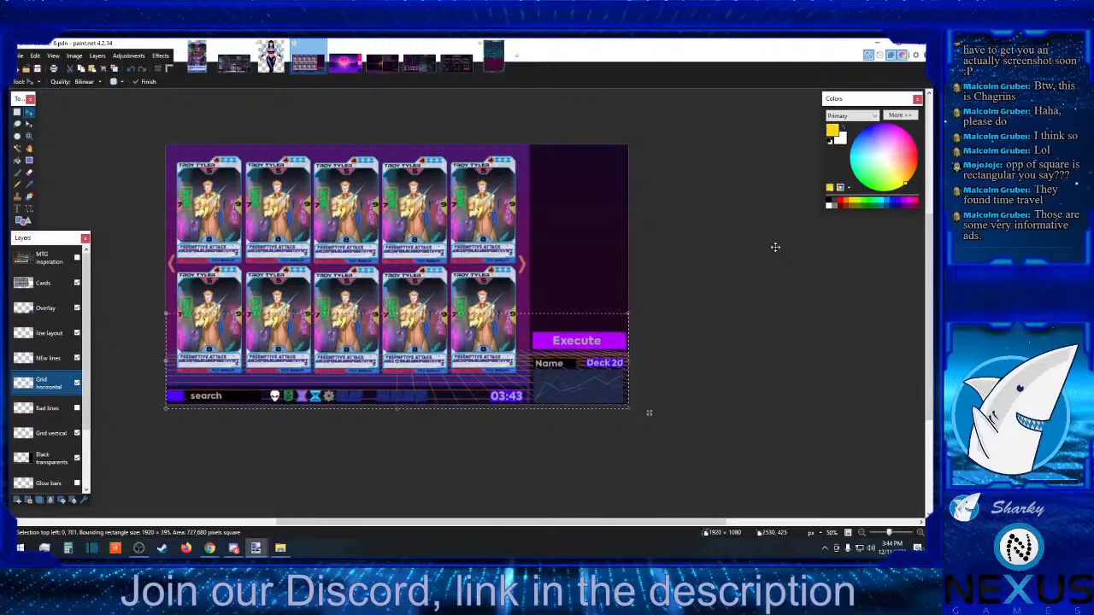
- Run the floor lines downward once more, bringing the selection's top edge to about 807 px
key("Down")
key("Down")
key("Down")
key("Down")
key("Down")
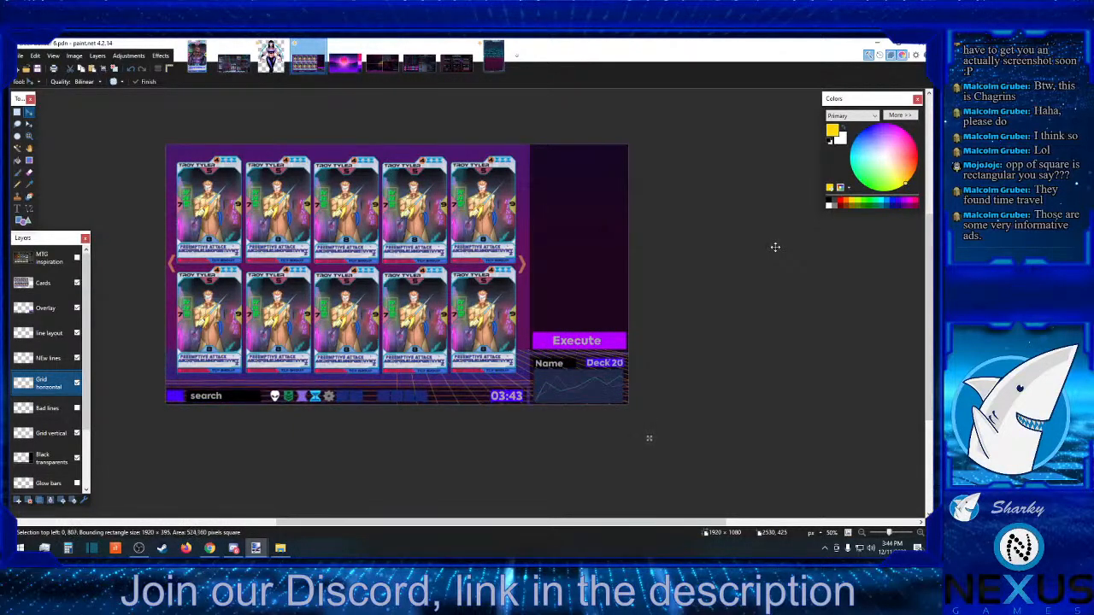
key("Down")
key("Down")
key("Down")
- Return the selected floor lines upward in small increments until the selection's top edge sits at 690 px
key("Up")
key("Up")
key("Up")
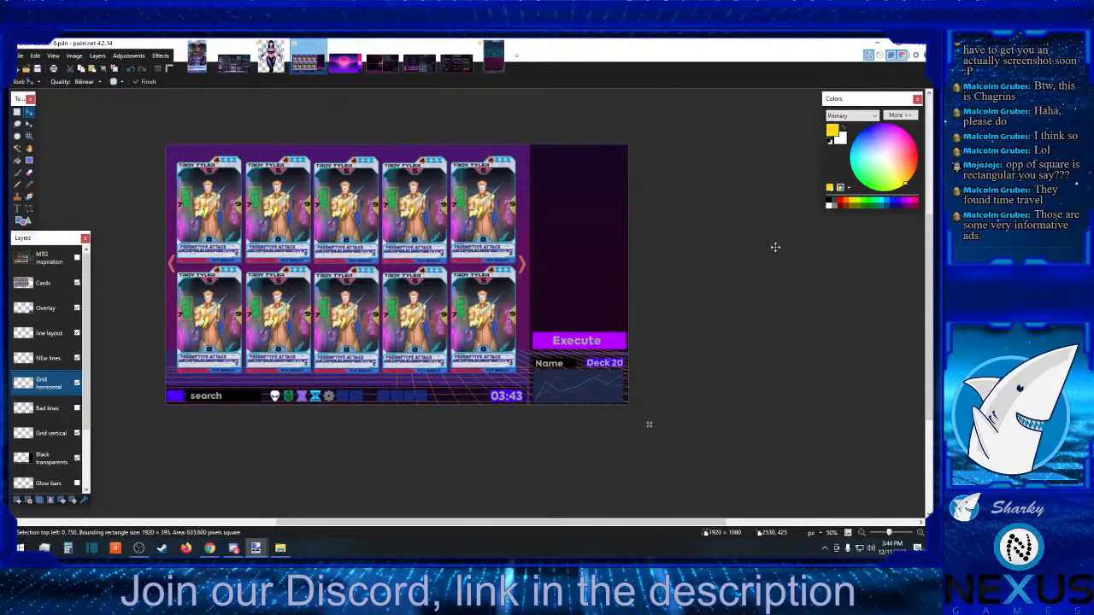
key("Up")
key("Up")
key("Up")
key("Up")
key("Up")
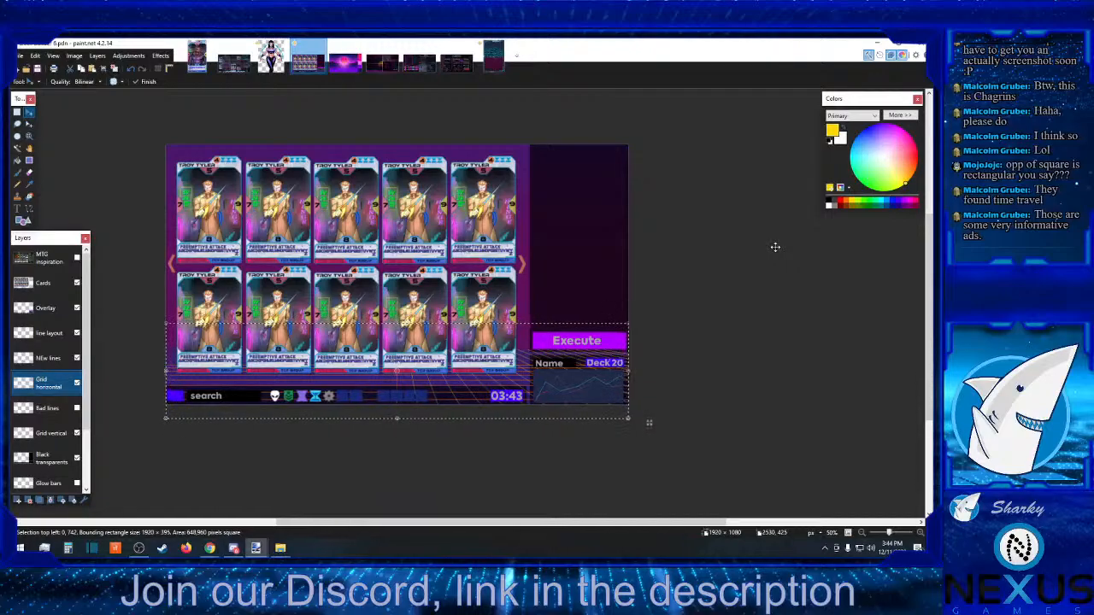
key("Up")
key("Up")
key("Up")
key("Up")
key("Up")
key("Up")
key("Up")
key("Up")
key("Up")
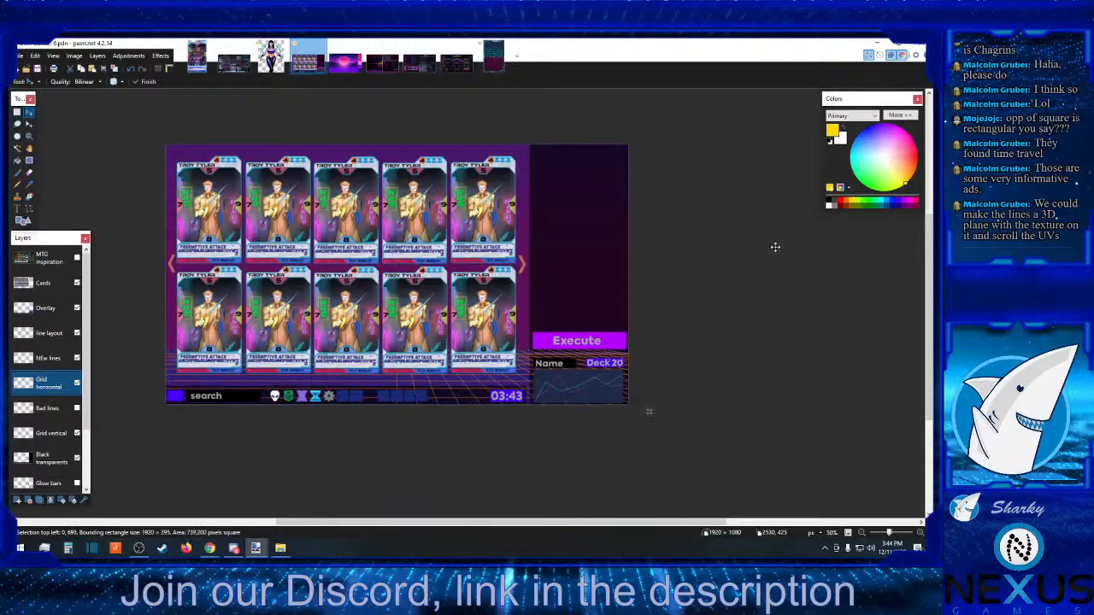
key("Up")
key("Up")
key("Up")
key("Up")
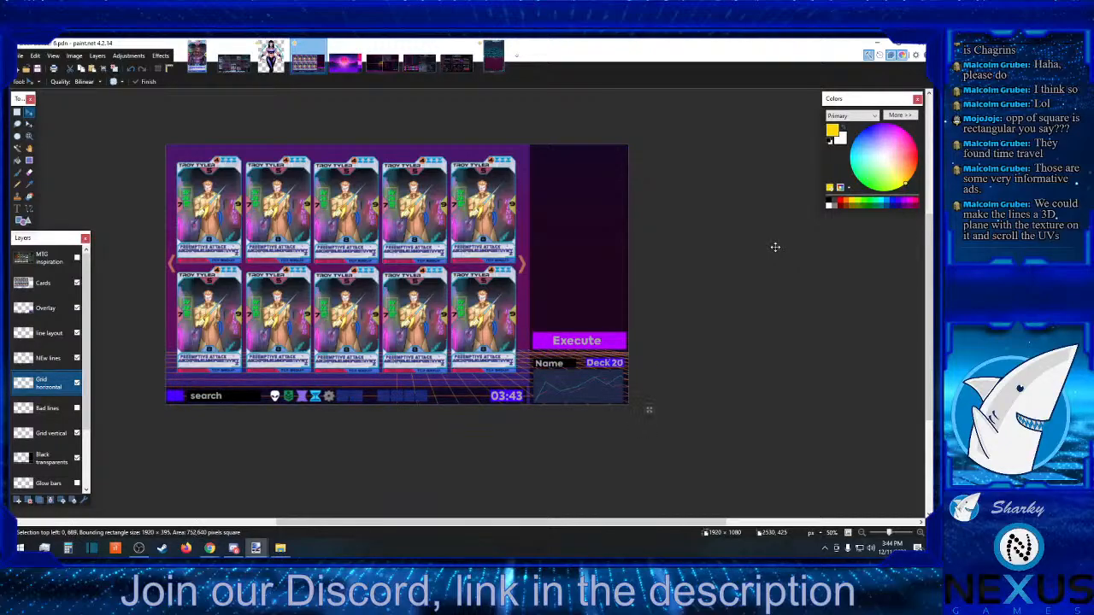
key("Up")
key("Up")
key("Up")
key("Up")
key("Down")
key("Down")
key("Down")
key("Down")
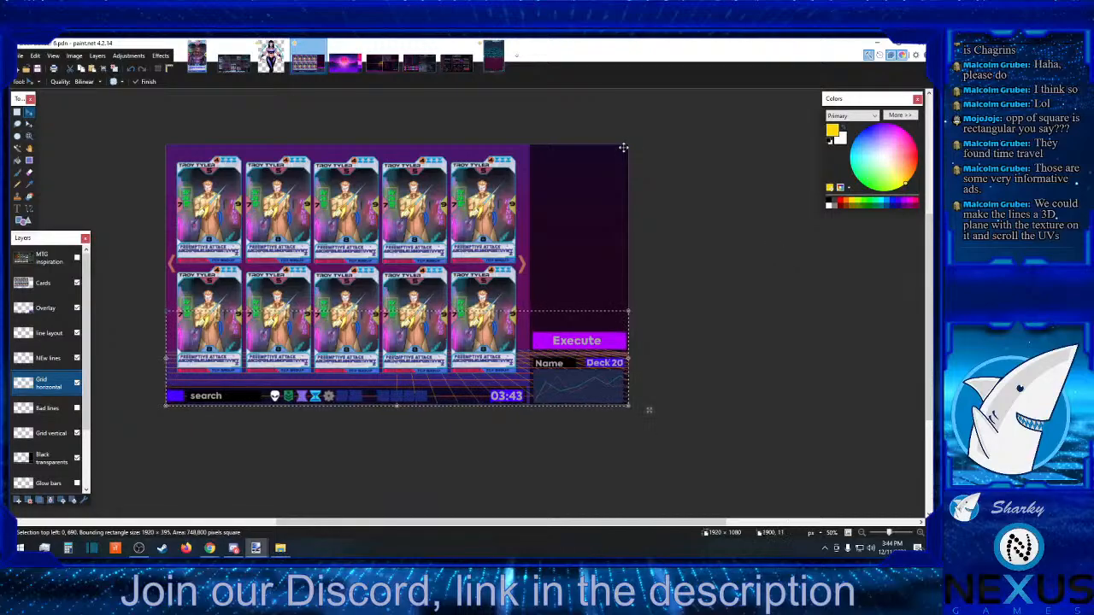
- Undo all trial moves of the horizontal grid lines along with their selection, and switch to Rectangle Select
left_click(130, 73)
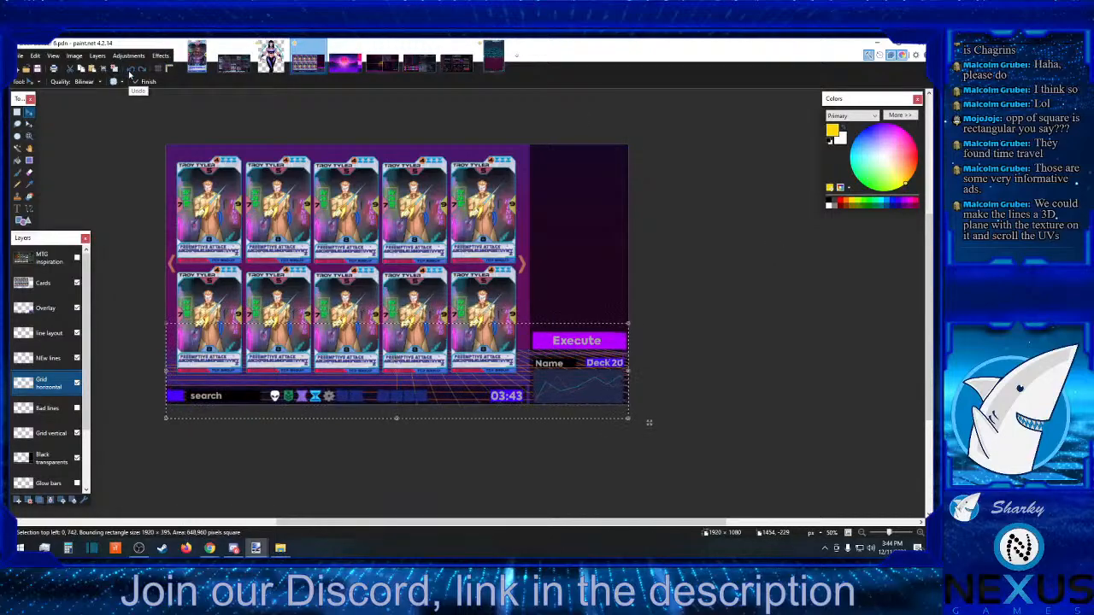
left_click(130, 74)
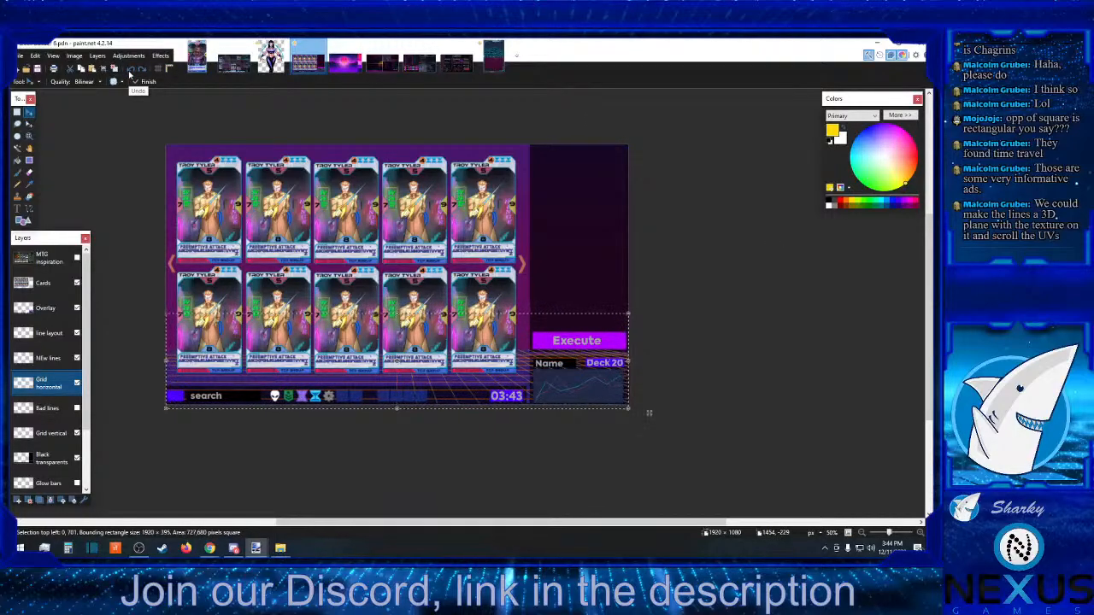
left_click(130, 74)
left_click(130, 73)
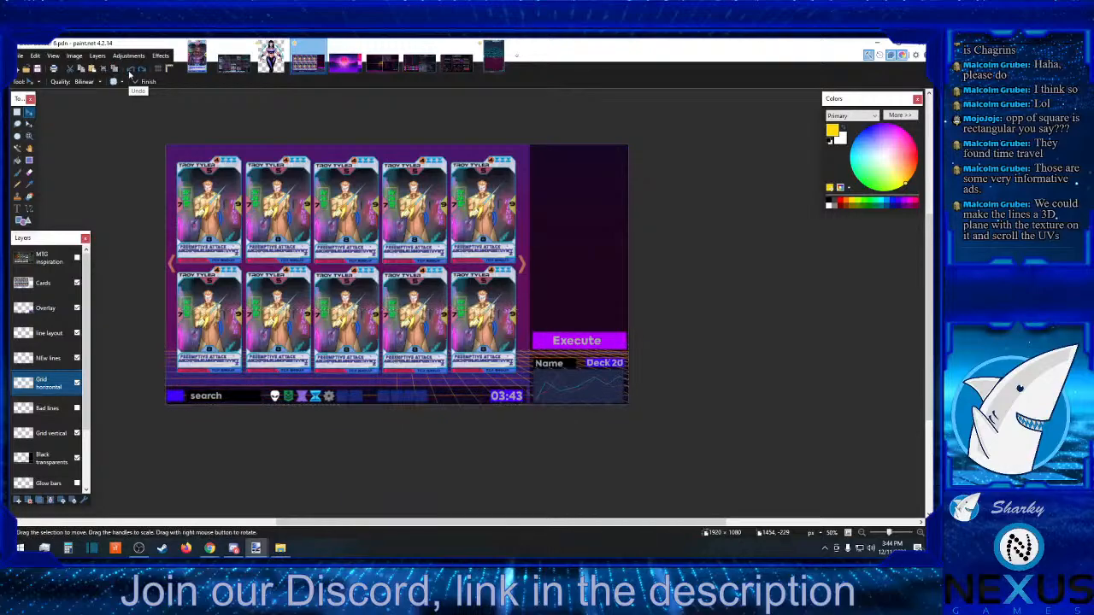
left_click(17, 112)
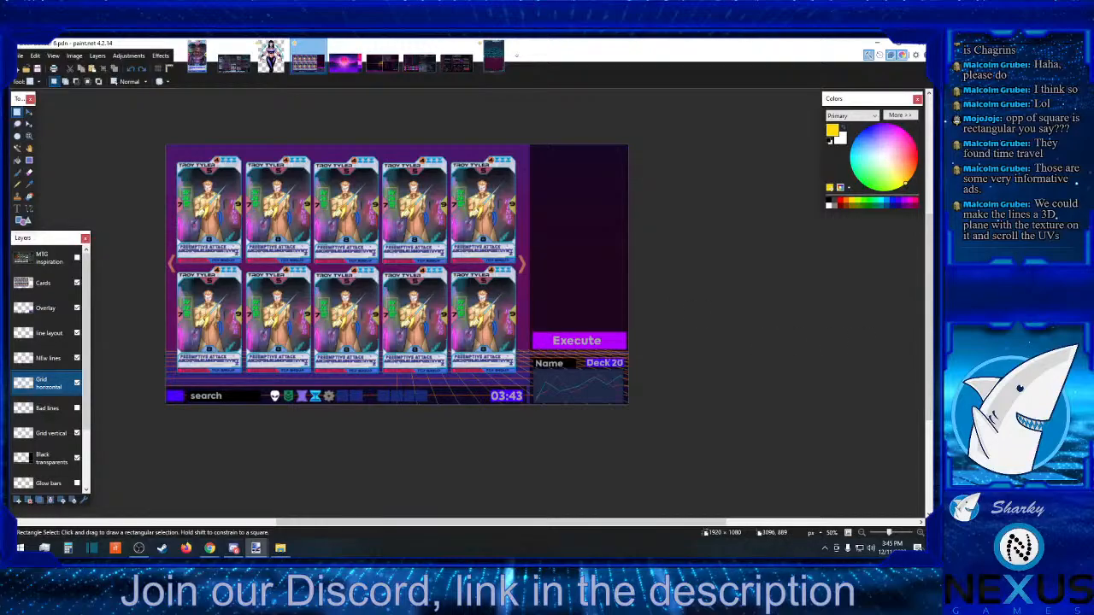
key("alt+Tab")
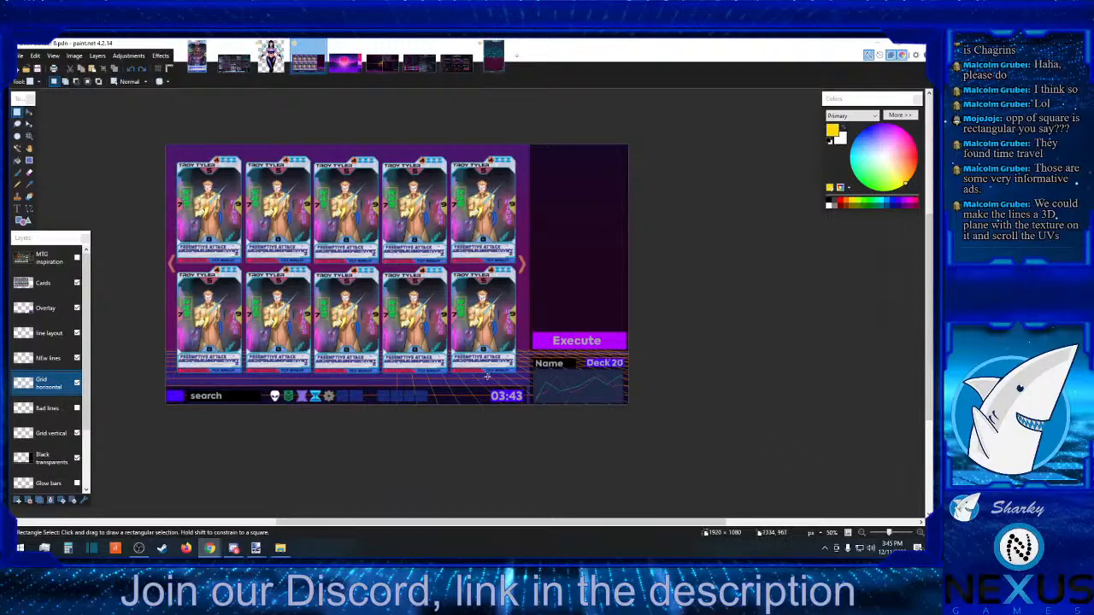
- Hide the Cards, Overlay and Black transparents layers, keeping the line layout, New lines and both grid layers shown
left_click(77, 283)
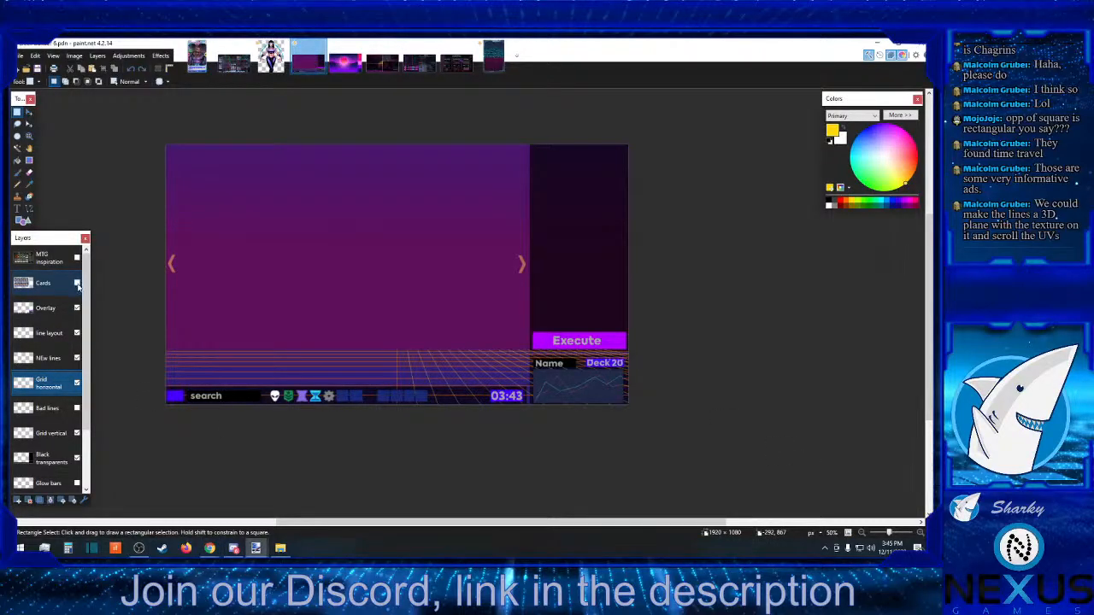
left_click(77, 308)
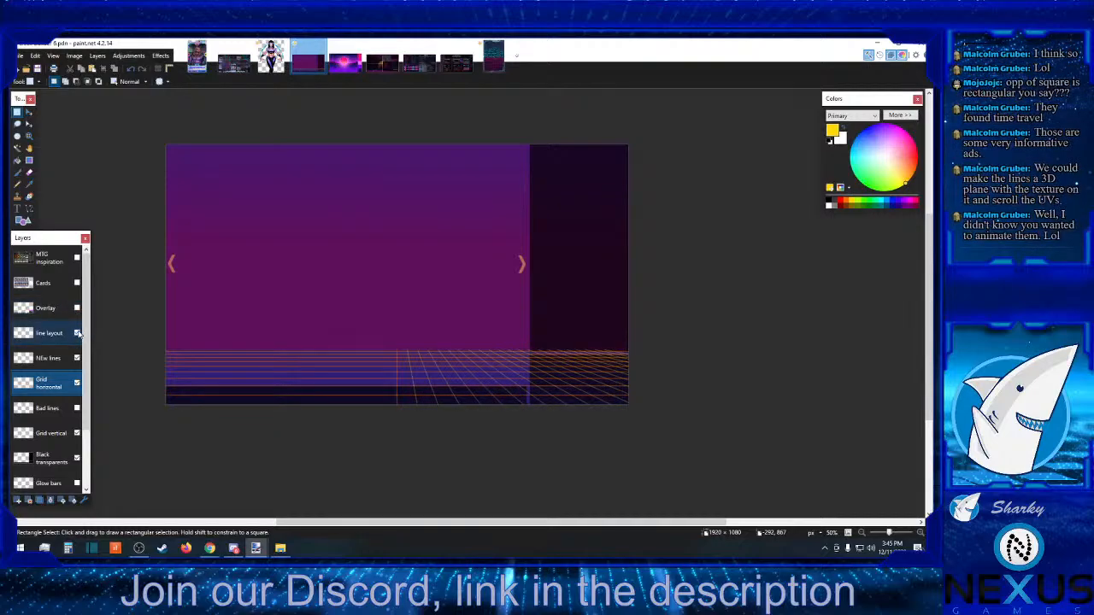
left_click(77, 357)
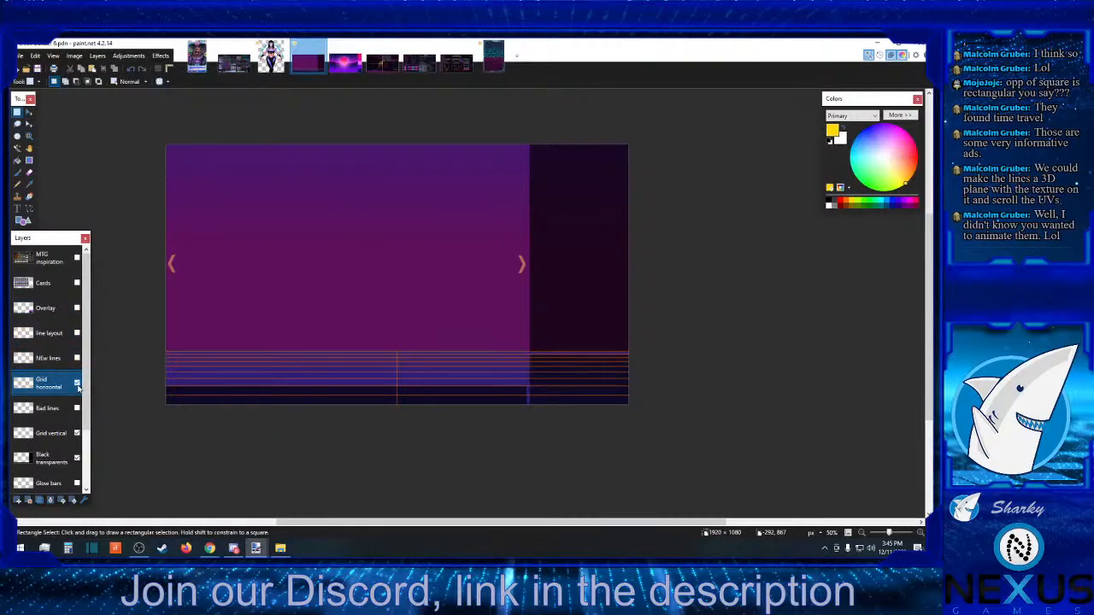
left_click(77, 358)
left_click(77, 332)
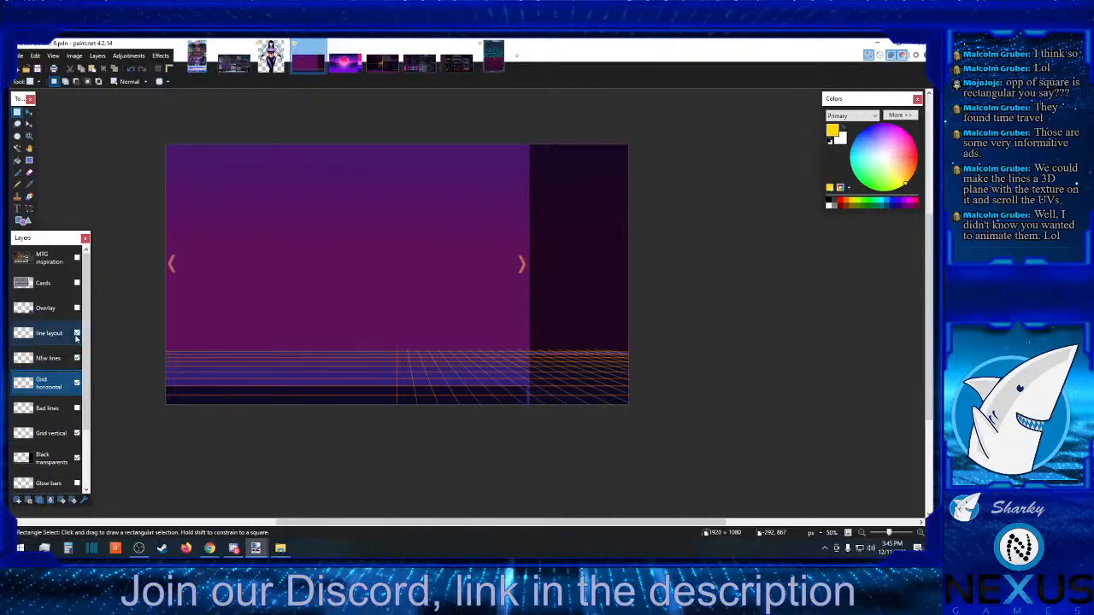
left_click(77, 459)
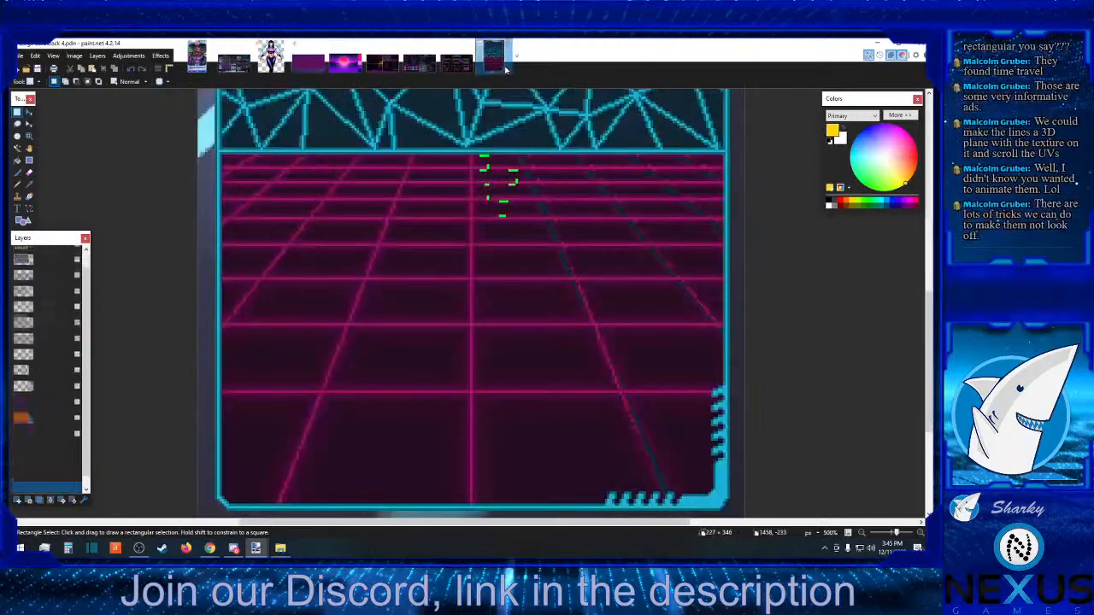
- Examine the pink grid floor in the other open game background, marking one tile with a temporary 56 × 25 px selection
left_click(494, 56)
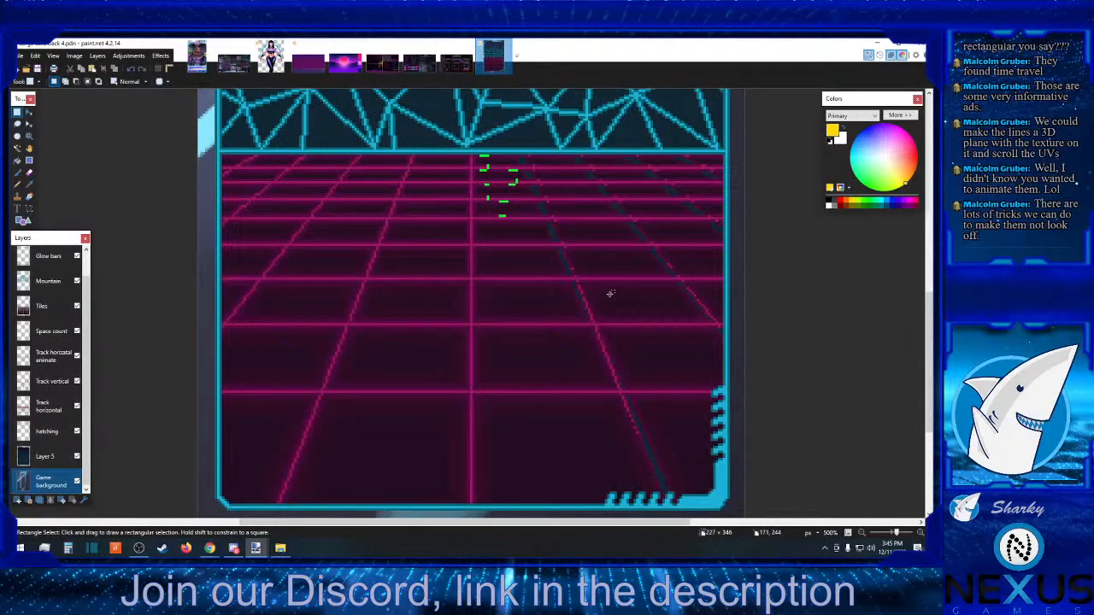
left_click(309, 61)
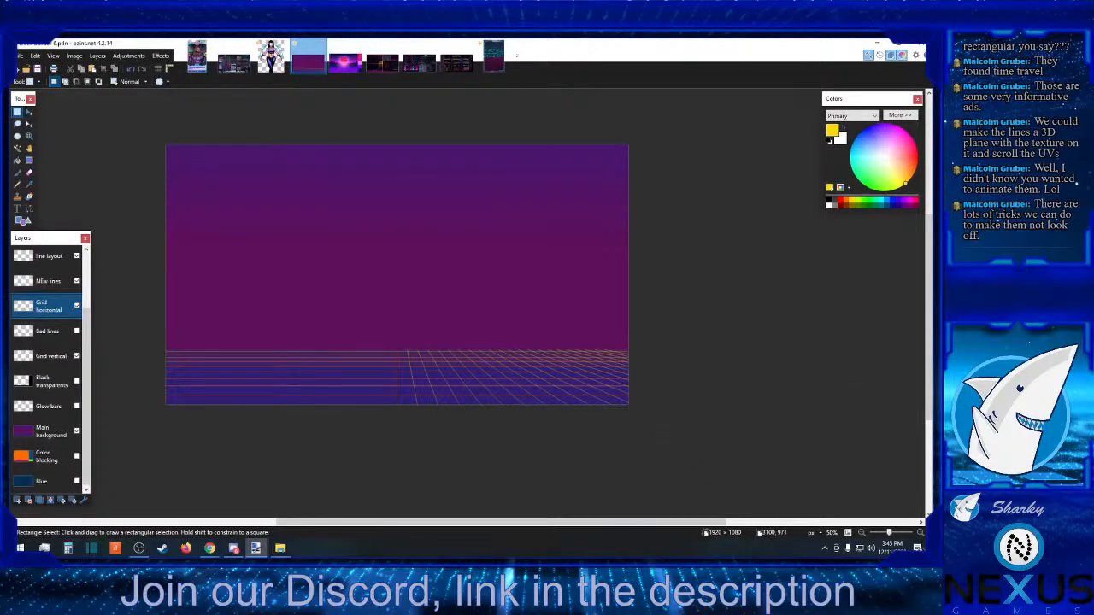
key("alt+Tab")
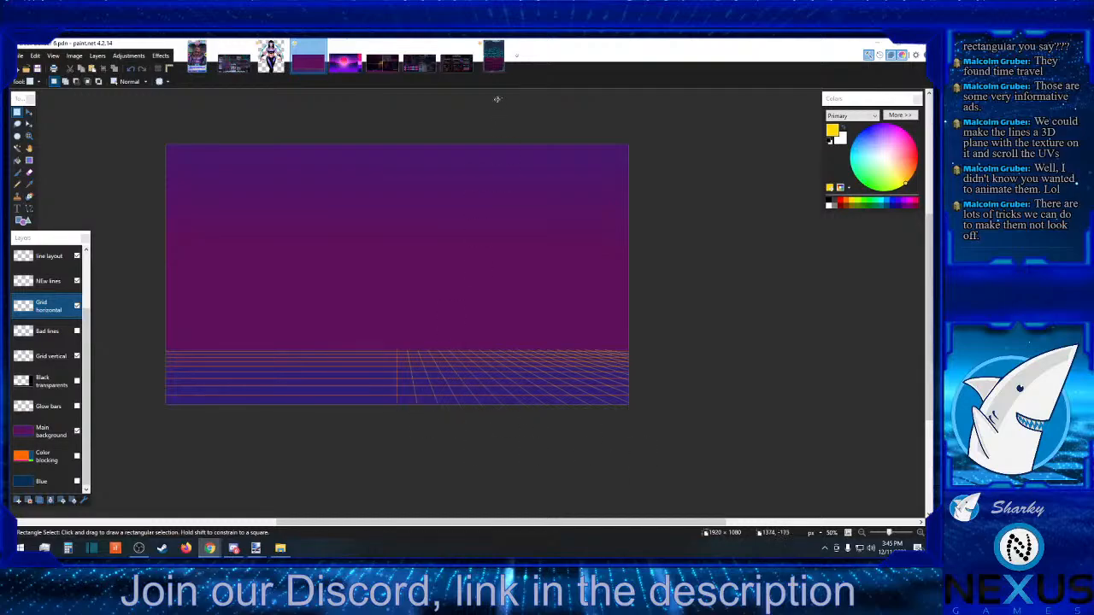
left_click(493, 70)
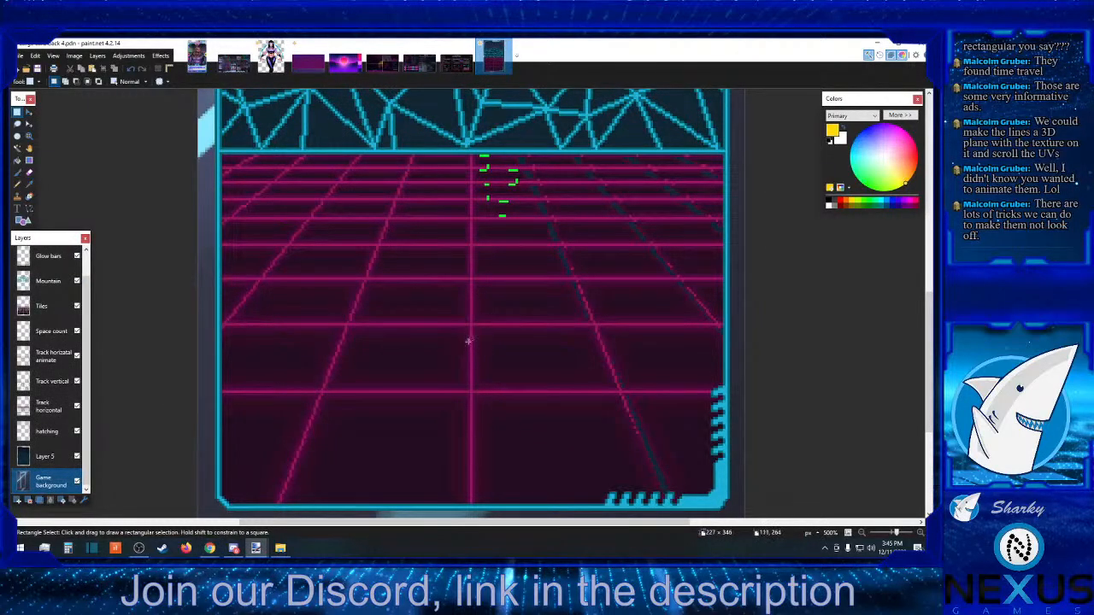
left_click_drag(469, 331, 334, 390)
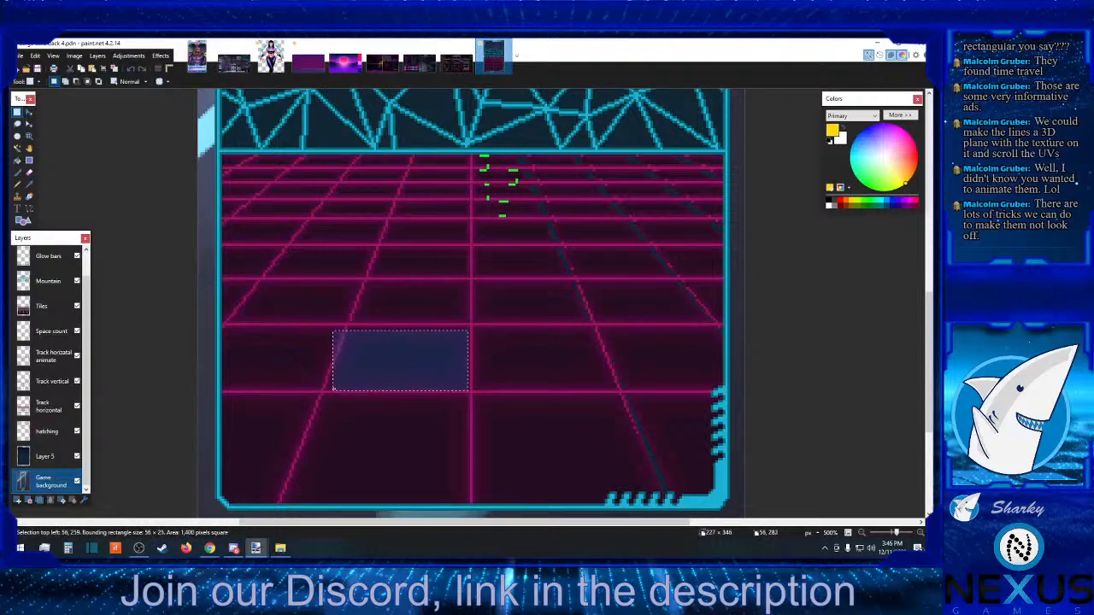
left_click(373, 372)
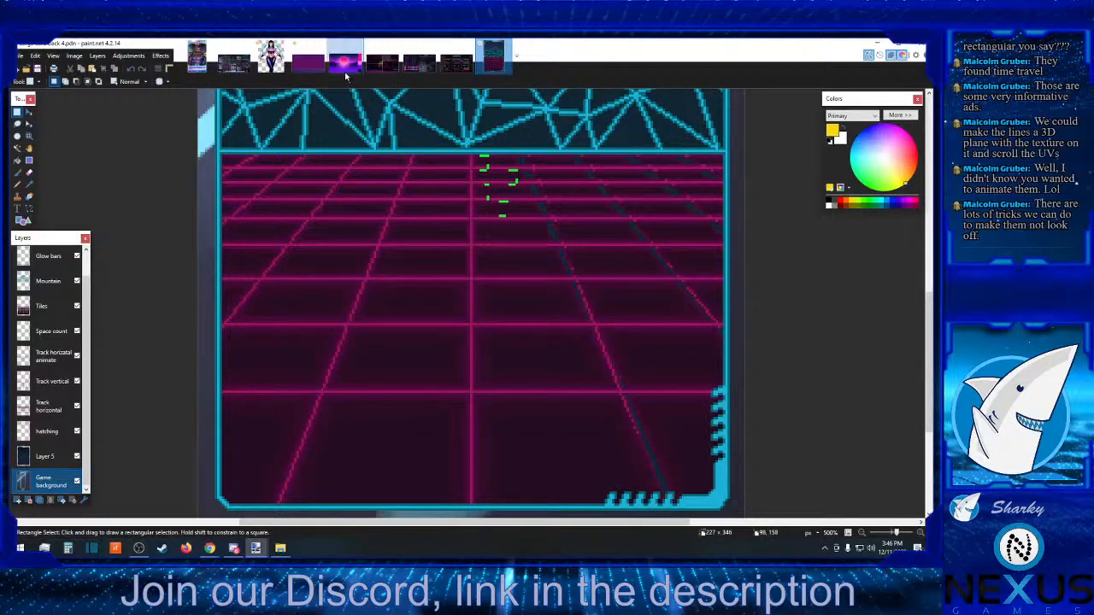
- Return to the 1920 × 1080 background and inspect the grid's horizon markers near the canvas's right edge at 600% zoom
left_click(307, 60)
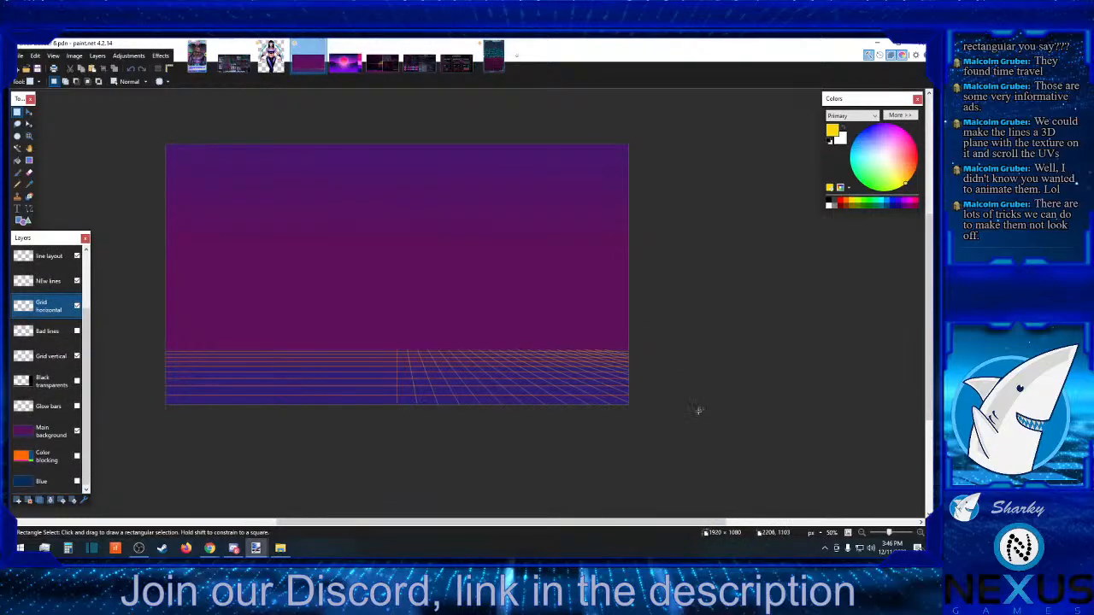
left_click(921, 534)
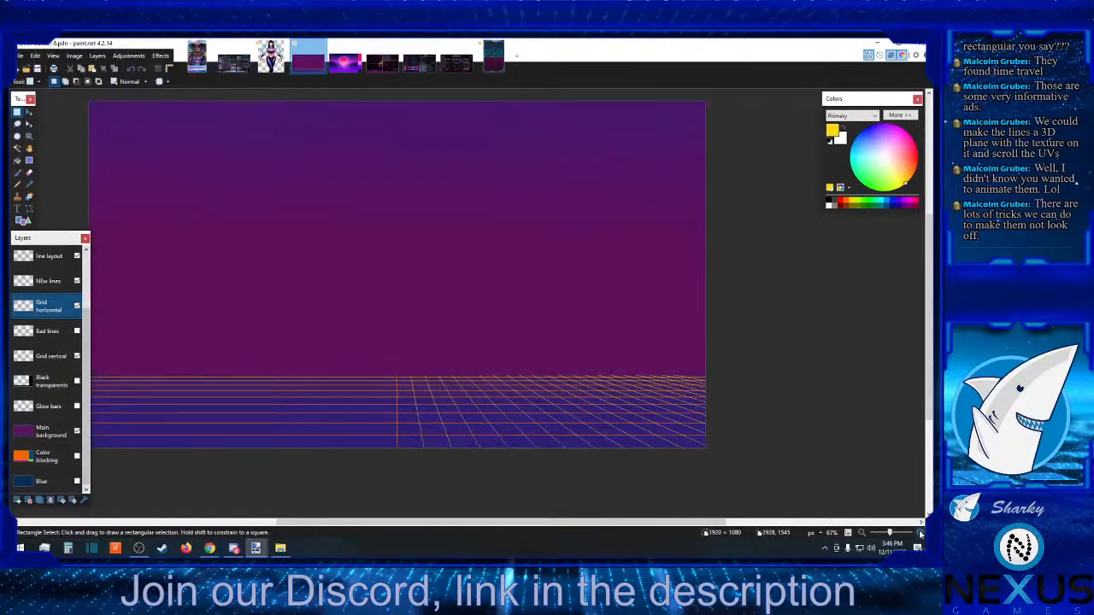
left_click(920, 534)
left_click(921, 534)
scroll(760, 439, "up", 1)
scroll(734, 447, "down", 1)
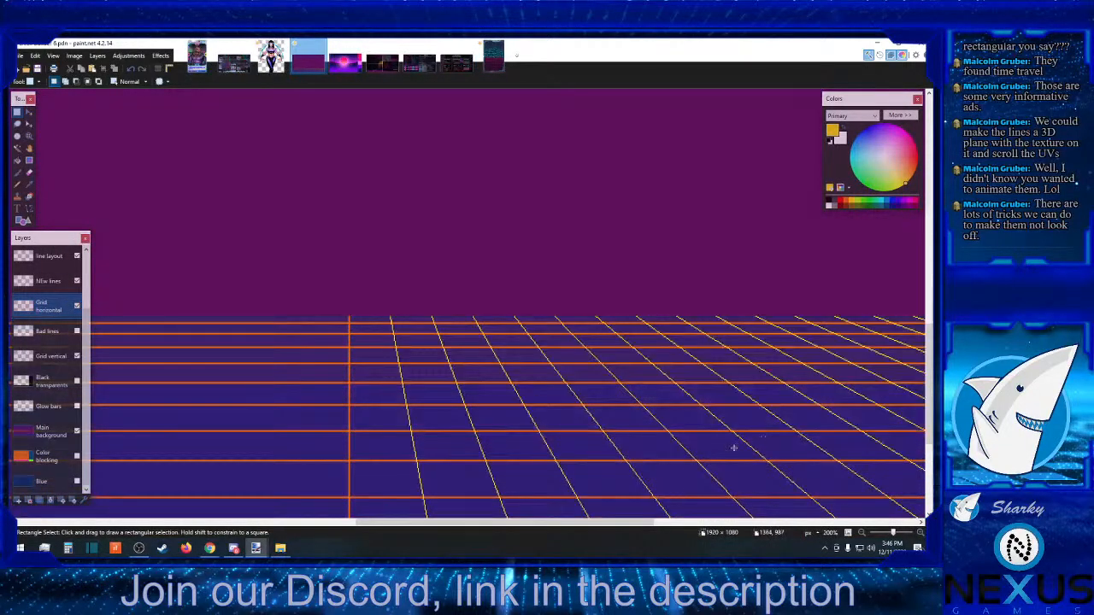
left_click_drag(545, 529, 812, 532)
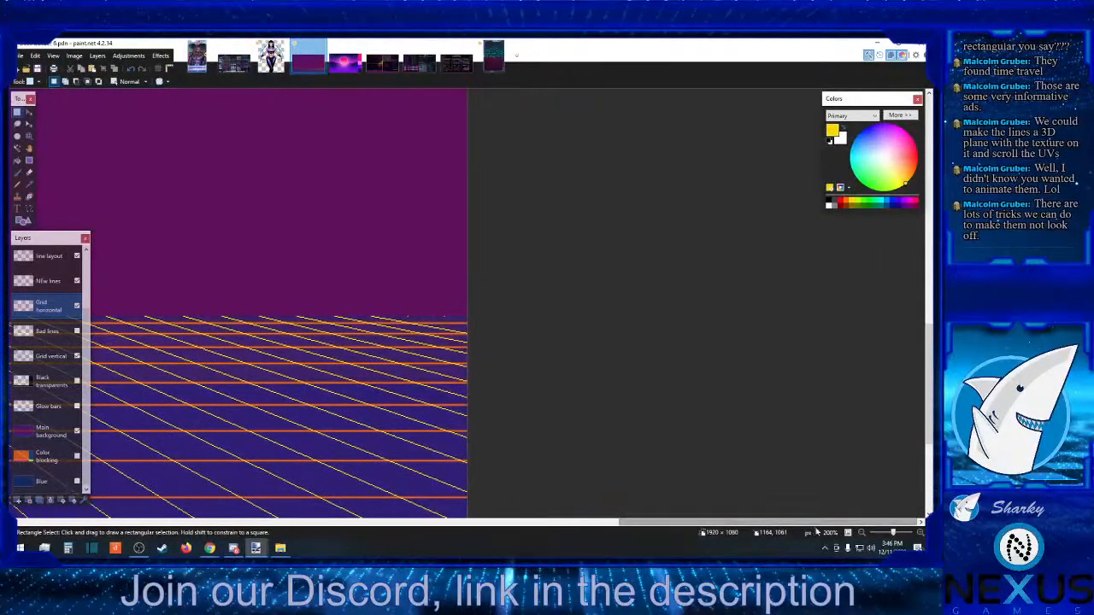
left_click(918, 533)
left_click(919, 533)
left_click(919, 534)
left_click(918, 533)
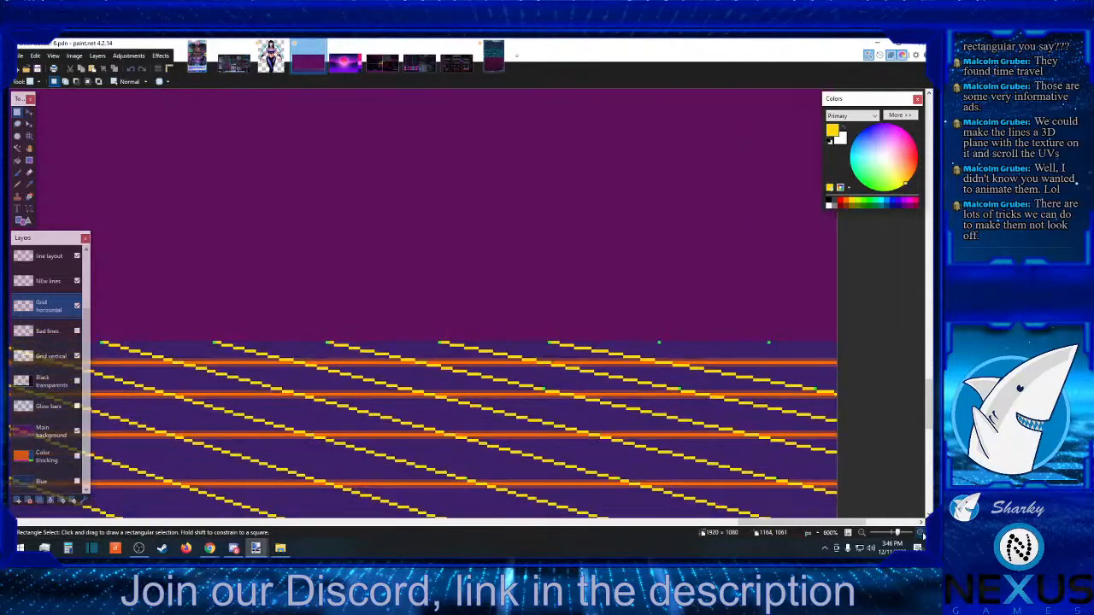
- Measure the spacing between the diagonal lines just below the horizon with temporary 42 × 5 px and 40 × 6 px selections
scroll(710, 436, "down", 1)
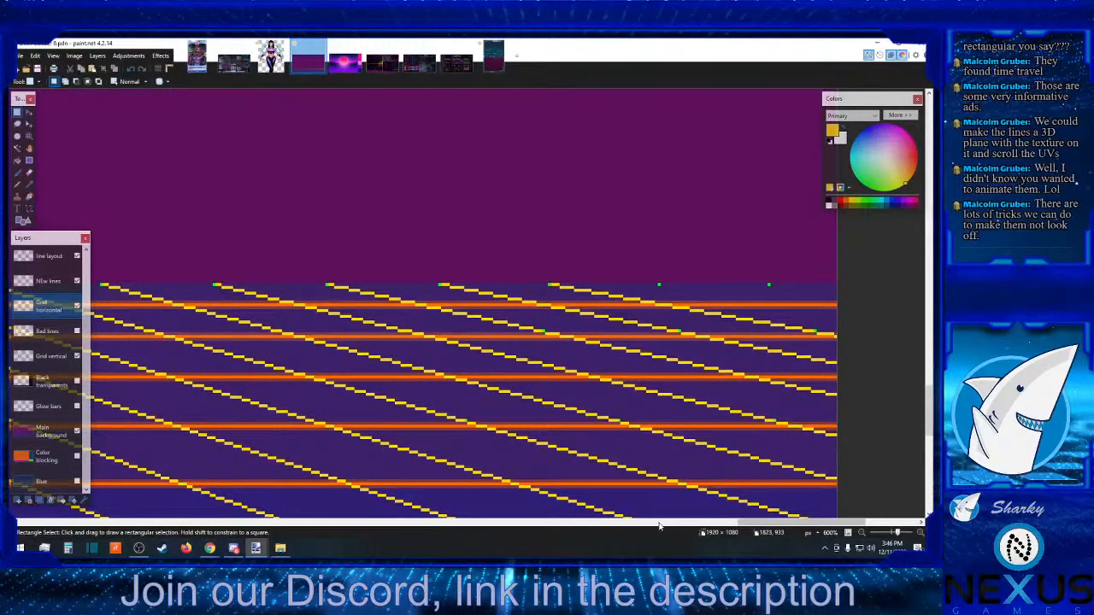
left_click_drag(782, 523, 828, 523)
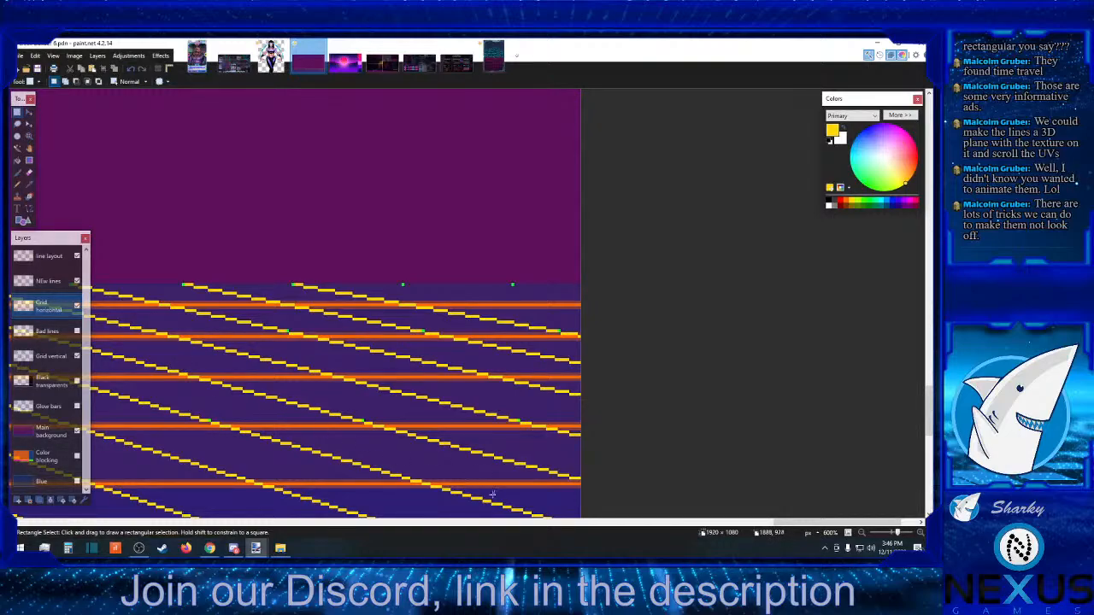
left_click_drag(557, 527, 776, 509)
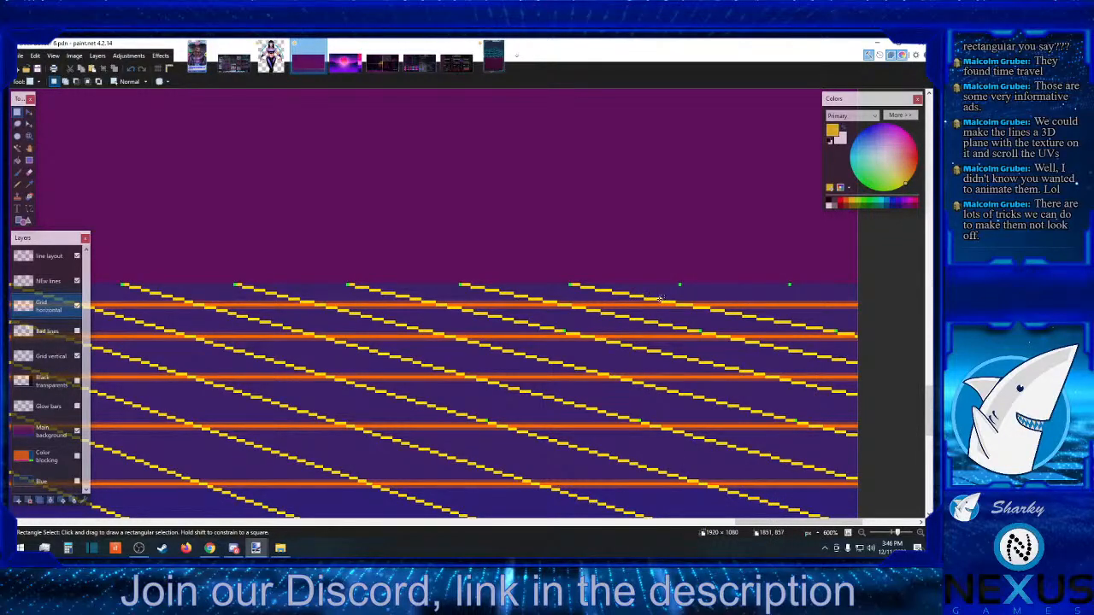
left_click_drag(660, 299, 301, 287)
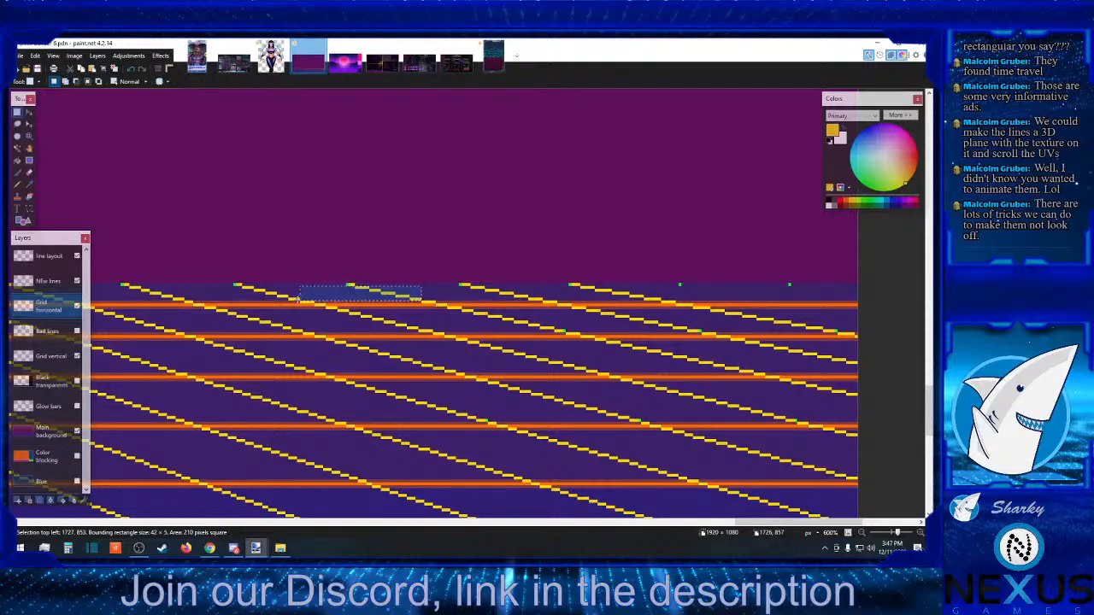
left_click_drag(298, 301, 185, 283)
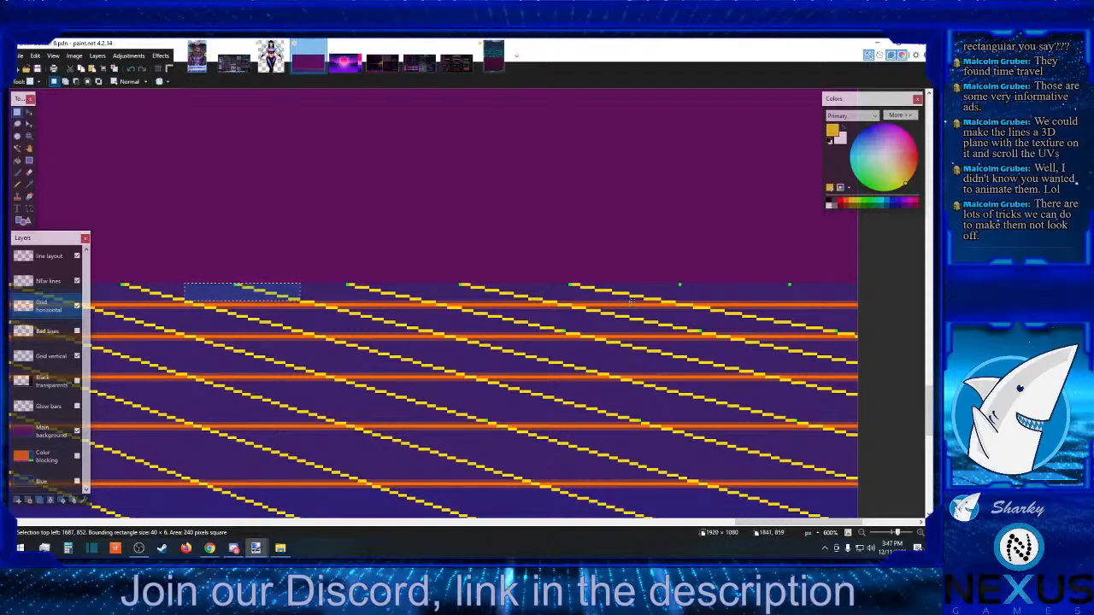
left_click(697, 328)
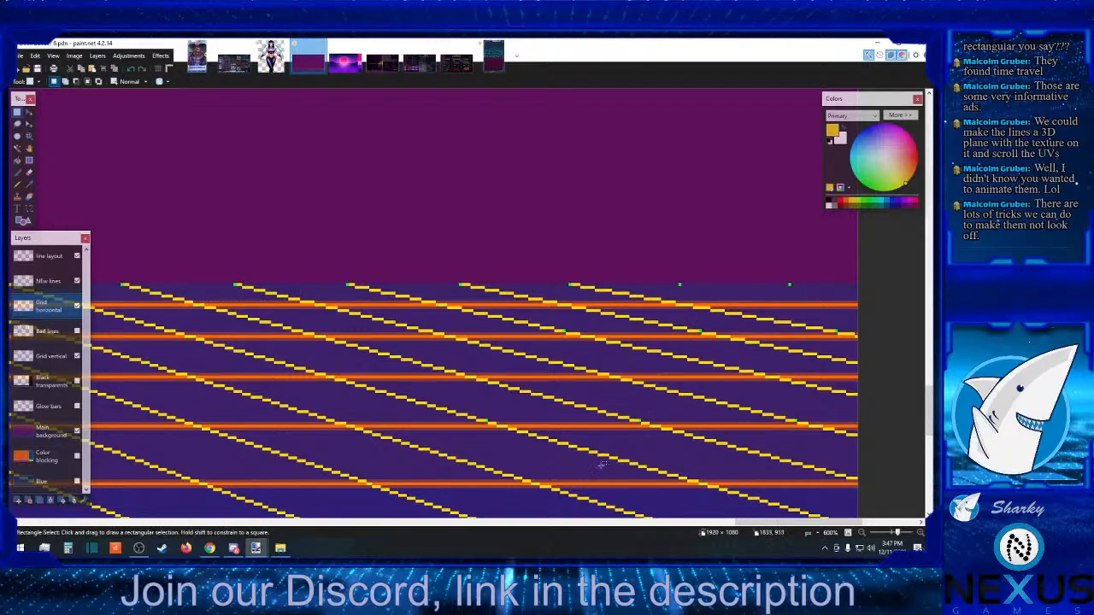
- Pencil a green guide pixel on the line layout layer, using a 42 × 2 px selection from the outermost diagonal as spacing, and clear the selection
left_click(485, 523)
left_click(490, 523)
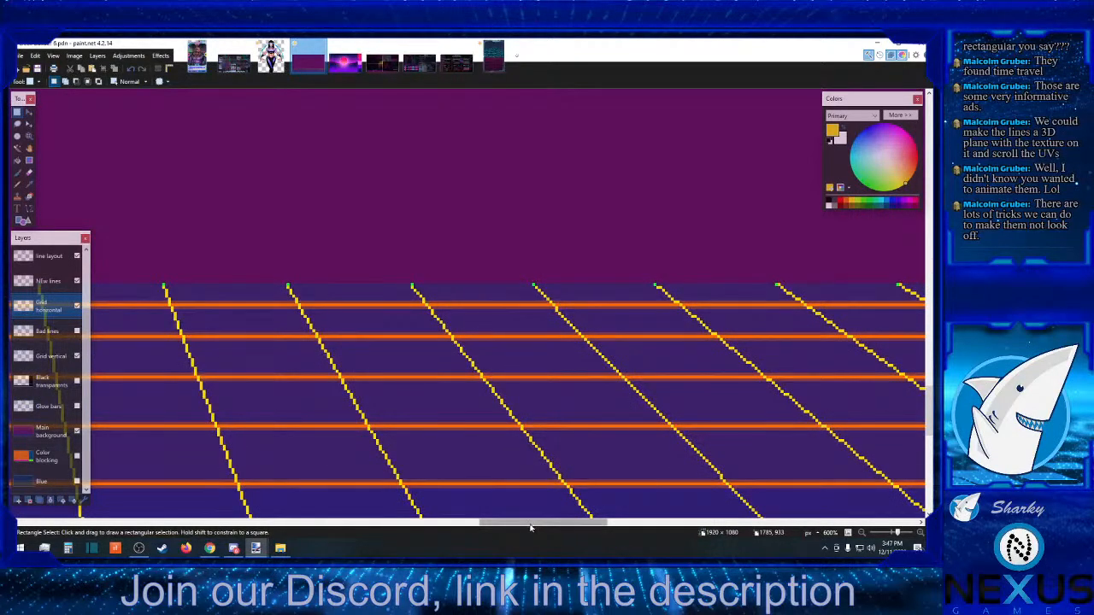
left_click_drag(530, 527, 835, 494)
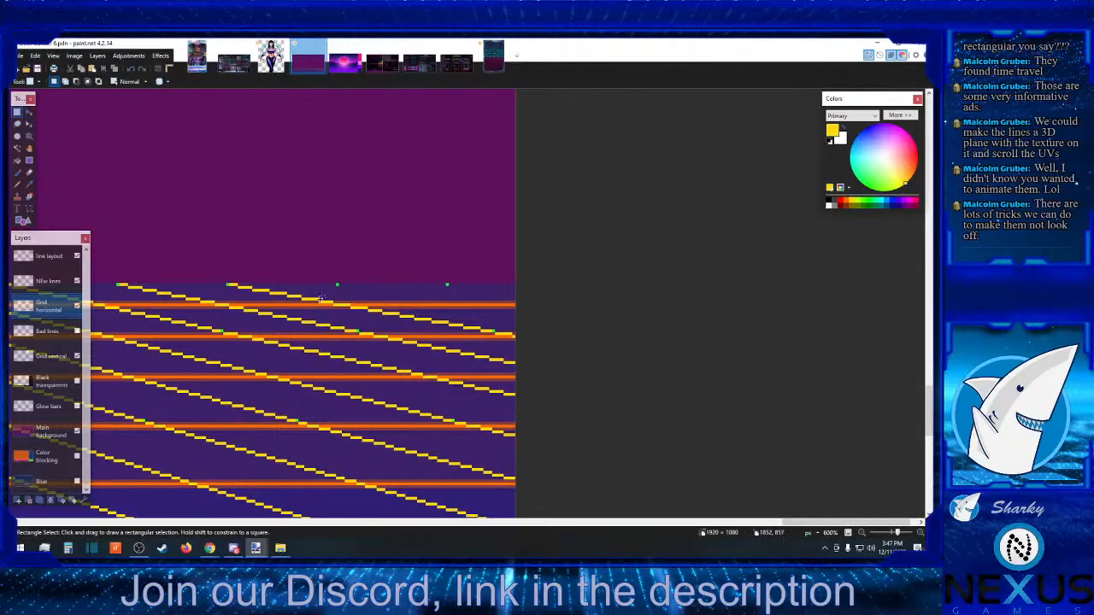
left_click_drag(322, 299, 439, 296)
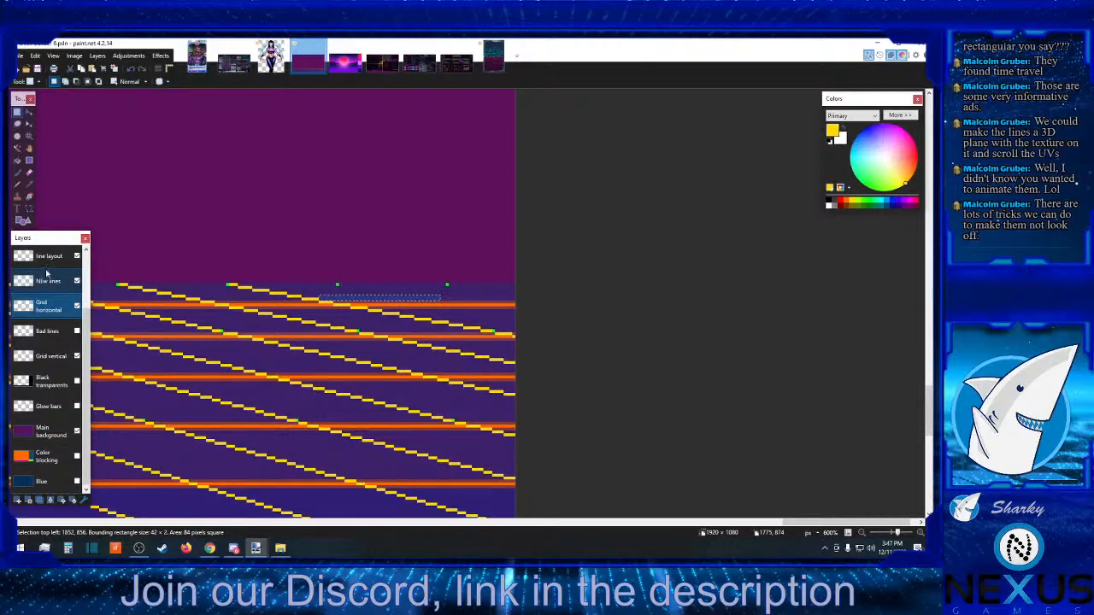
left_click(47, 257)
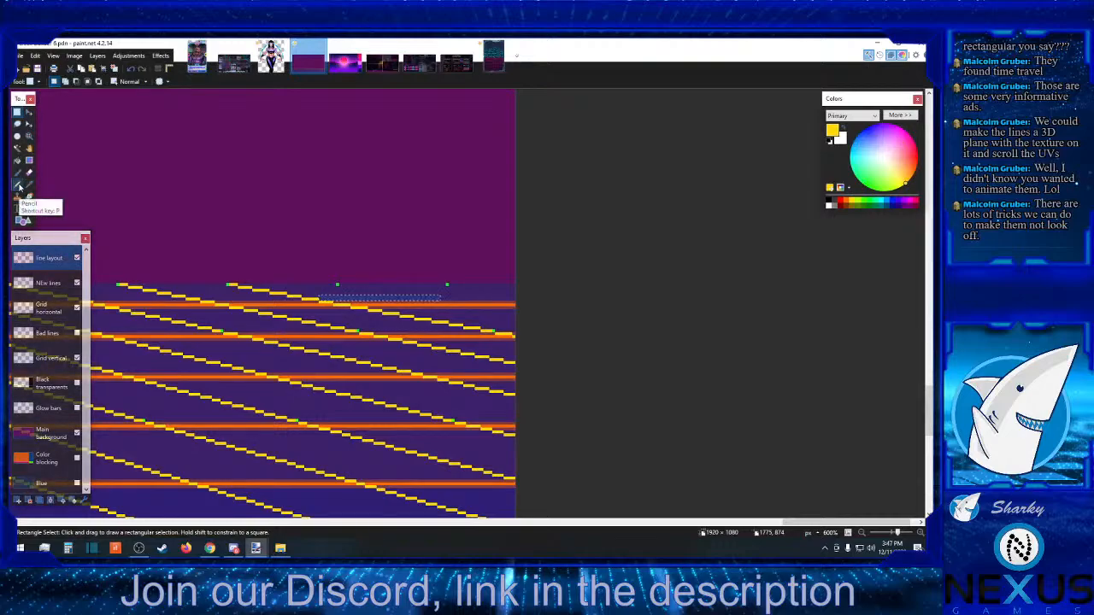
left_click(18, 184)
left_click(868, 202)
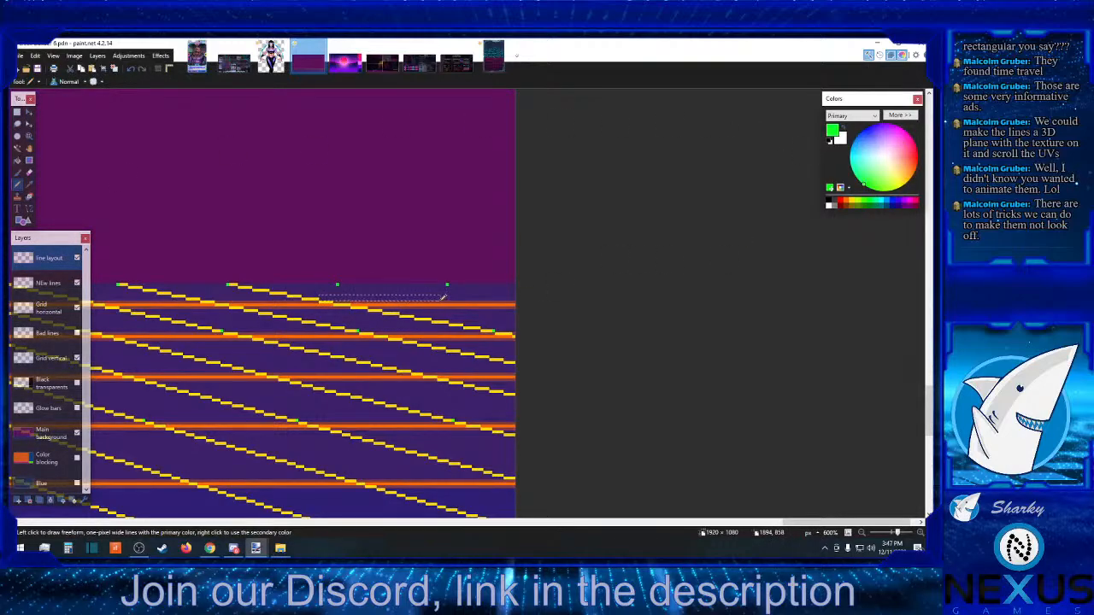
left_click(439, 299)
left_click(17, 112)
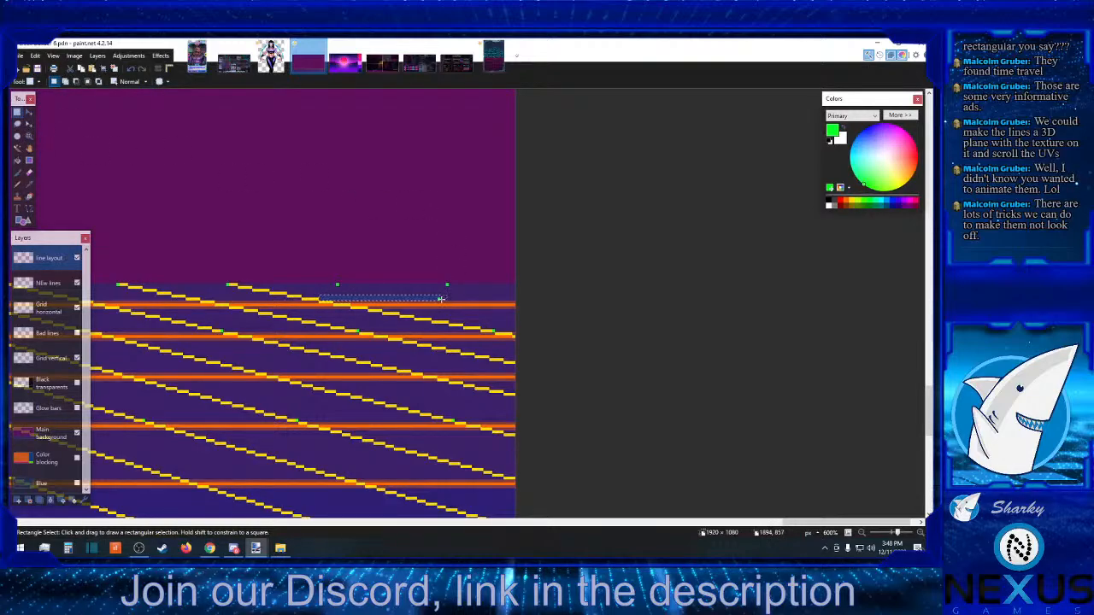
left_click_drag(439, 298, 524, 295)
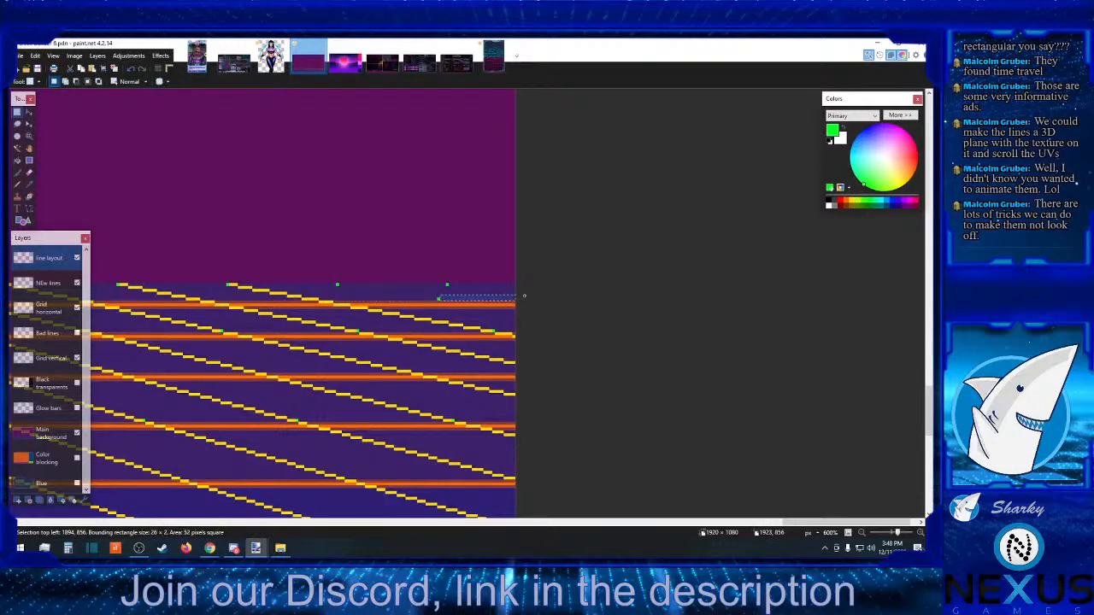
left_click(571, 283)
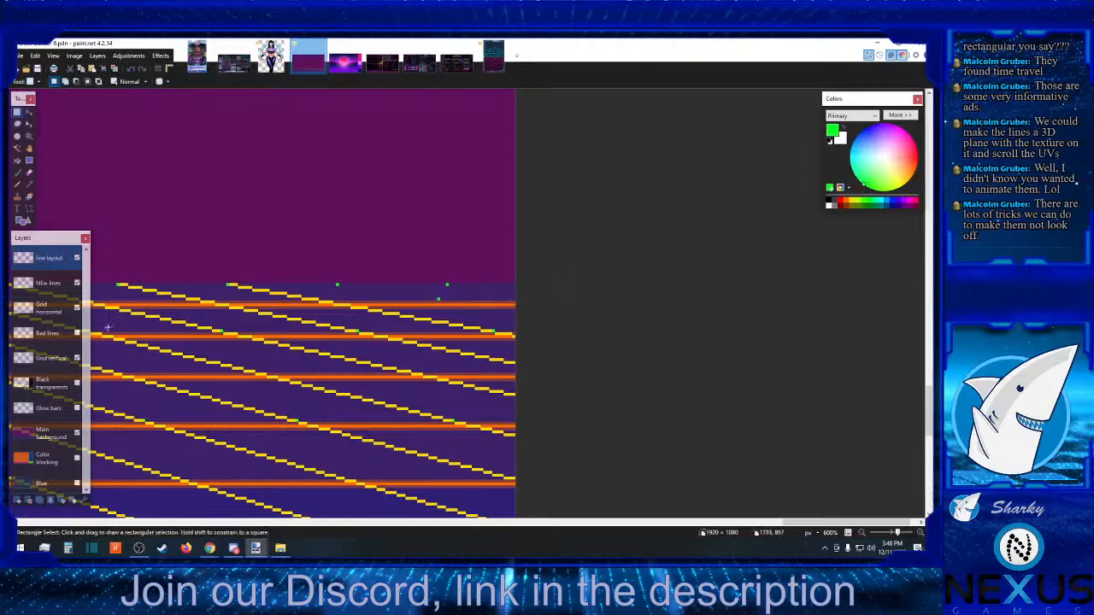
- Draw a yellow diagonal on the New lines layer from the second-to-last horizon marker through the new guide pixel to past the canvas's right edge
left_click(48, 283)
left_click(853, 202)
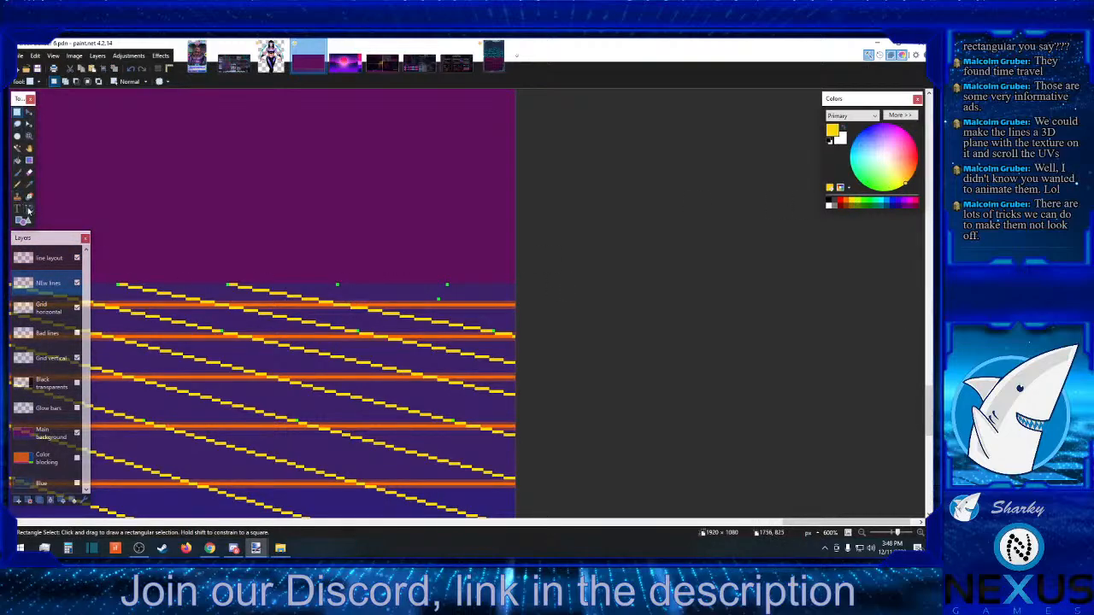
key("o")
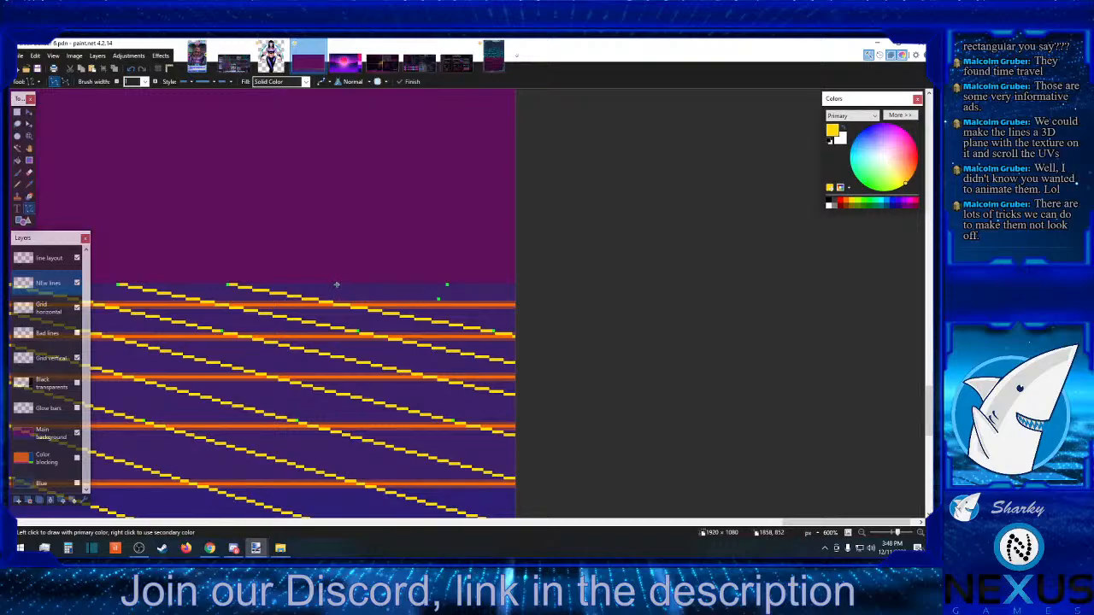
mouse_move(337, 283)
left_mouse_down()
mouse_move(513, 321)
mouse_move(556, 318)
left_mouse_up()
key("Return")
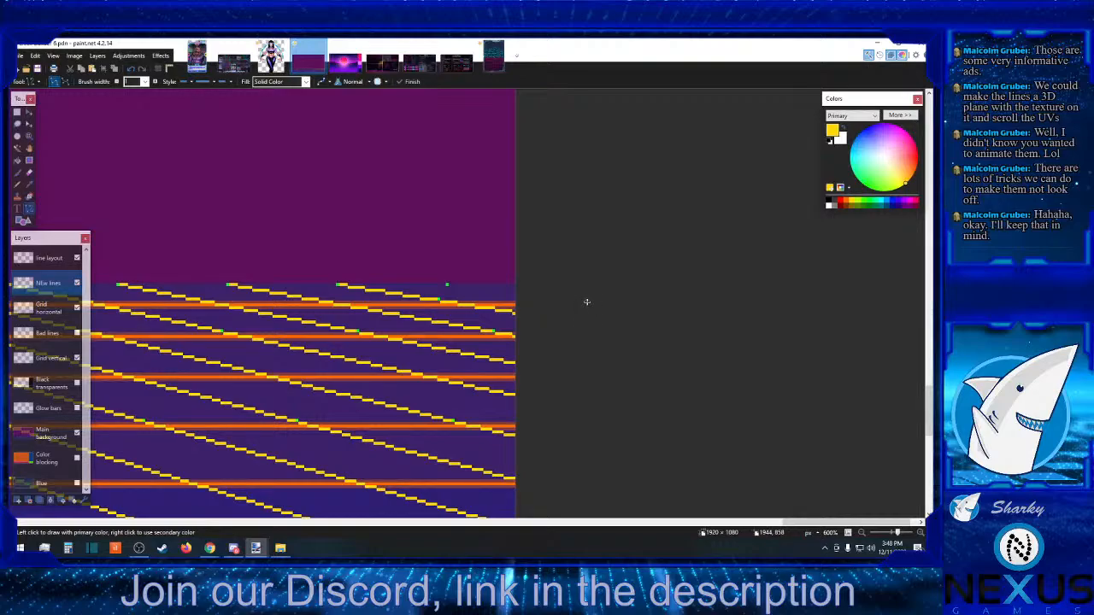
- Check the new diagonal's spacing to its neighbour and to the canvas edge with temporary 42 × 2 px and 26 × 2 px selections
left_click(209, 548)
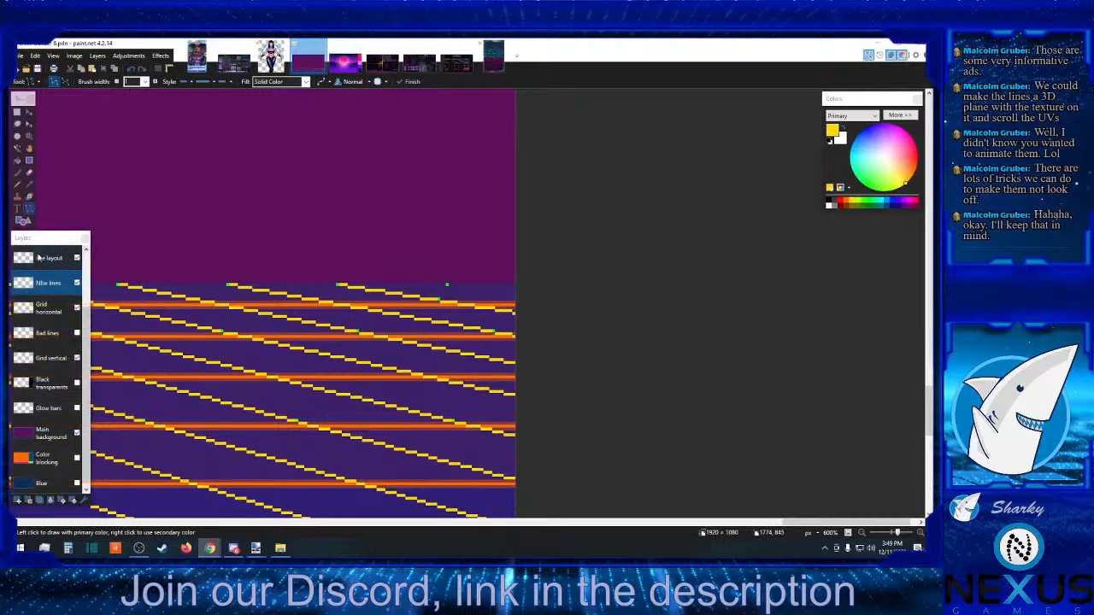
left_click(17, 112)
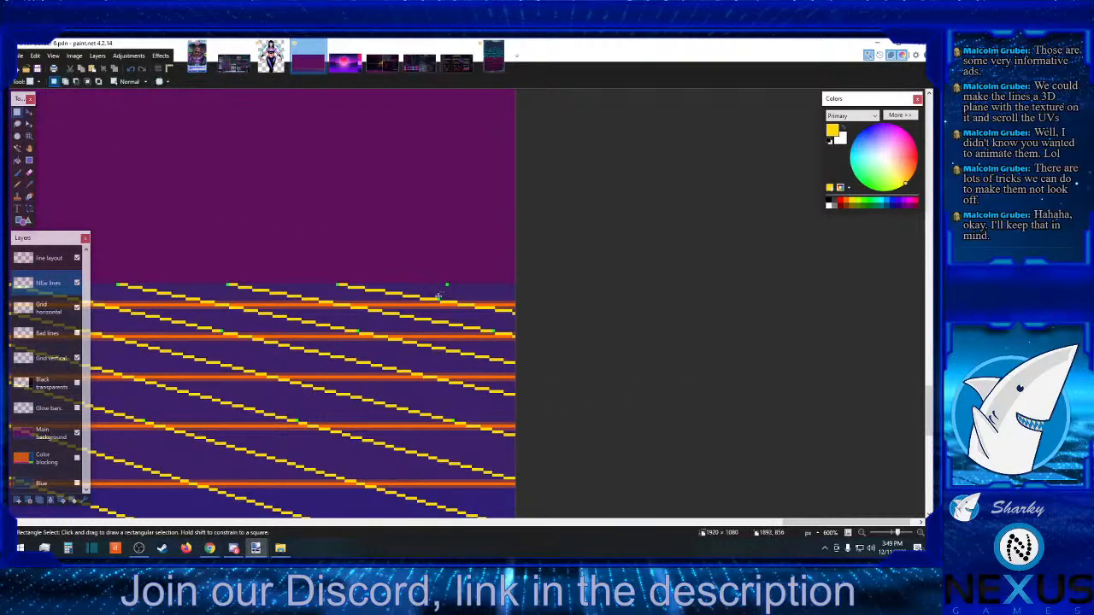
left_click_drag(439, 298, 319, 295)
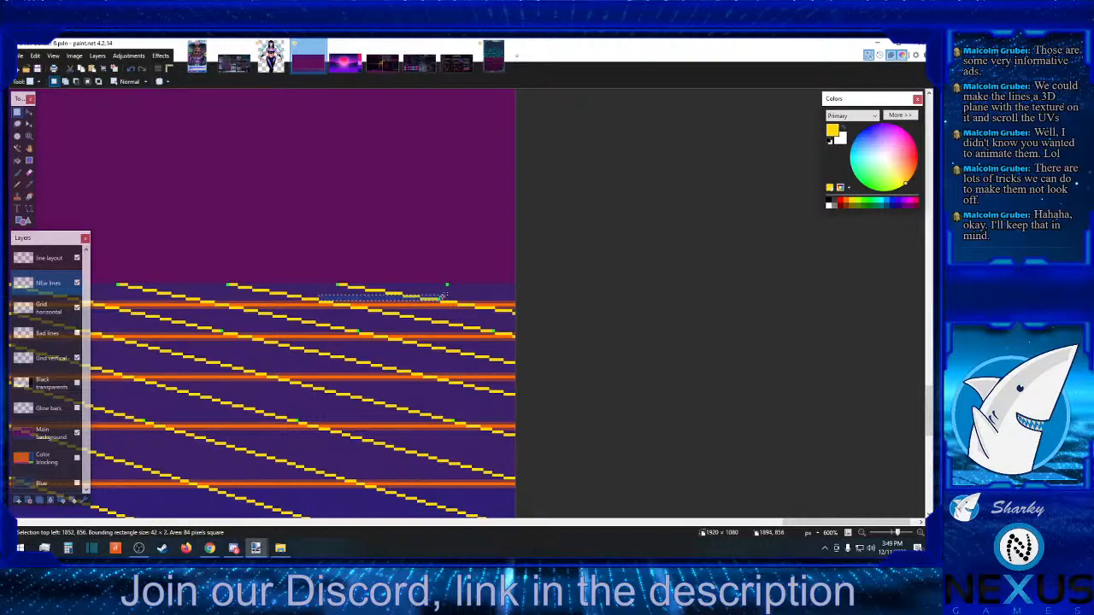
left_click_drag(442, 298, 535, 298)
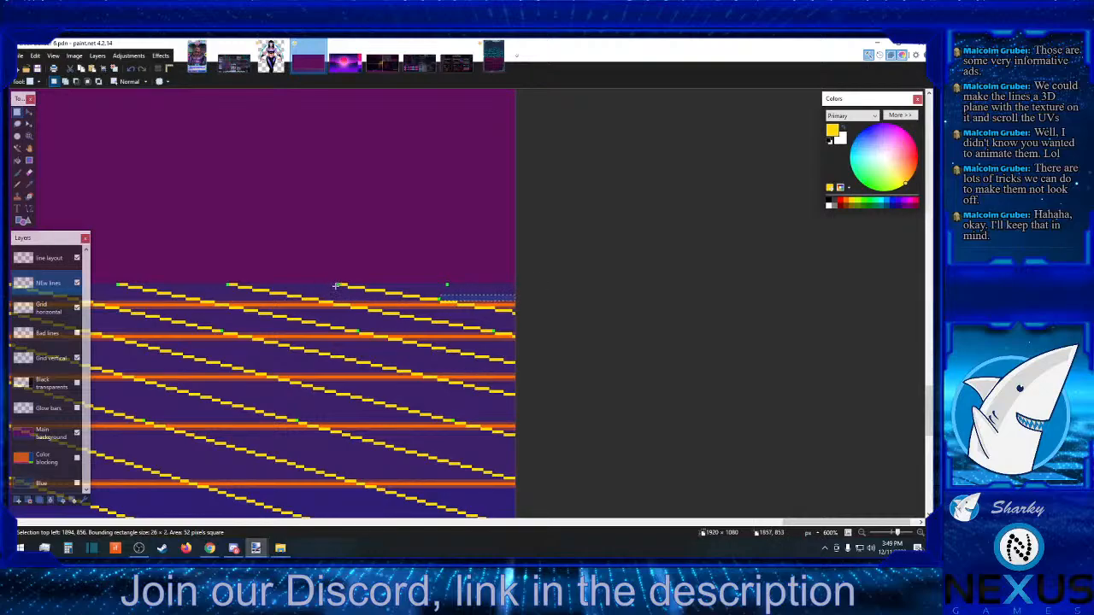
- Copy the first 26 × 5 px of the new diagonal, place the copy at the last green horizon marker, and deselect
left_click_drag(337, 284, 411, 298)
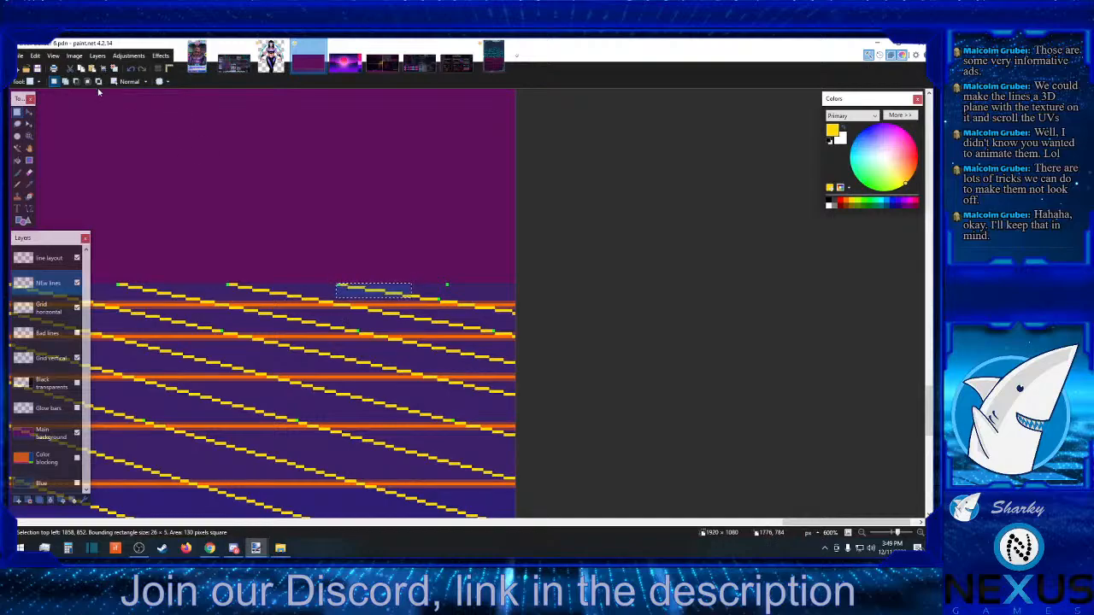
key("m")
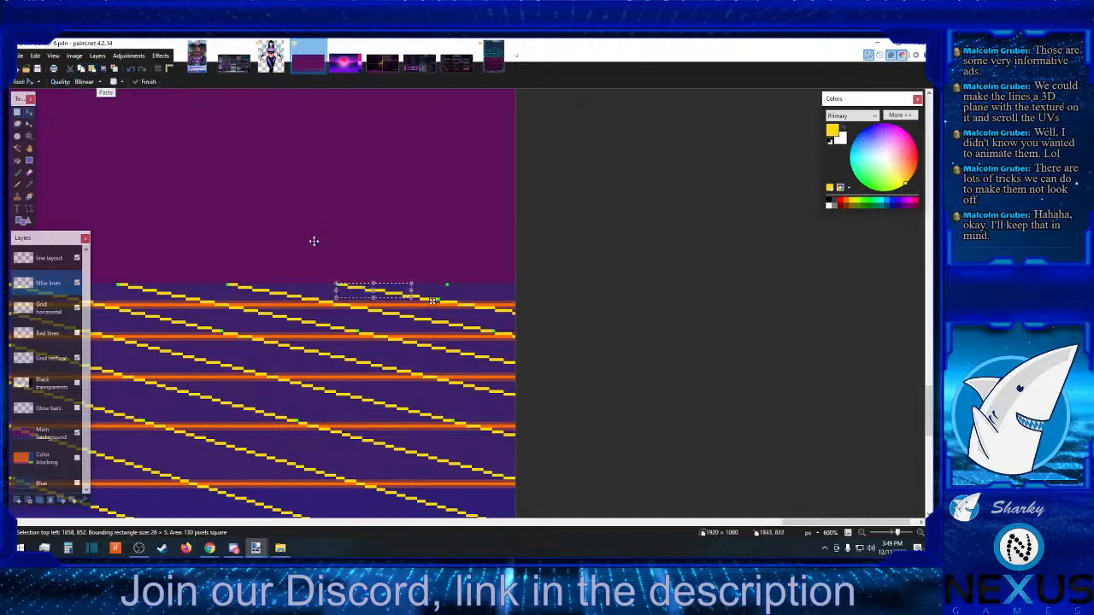
left_click_drag(413, 291, 542, 302)
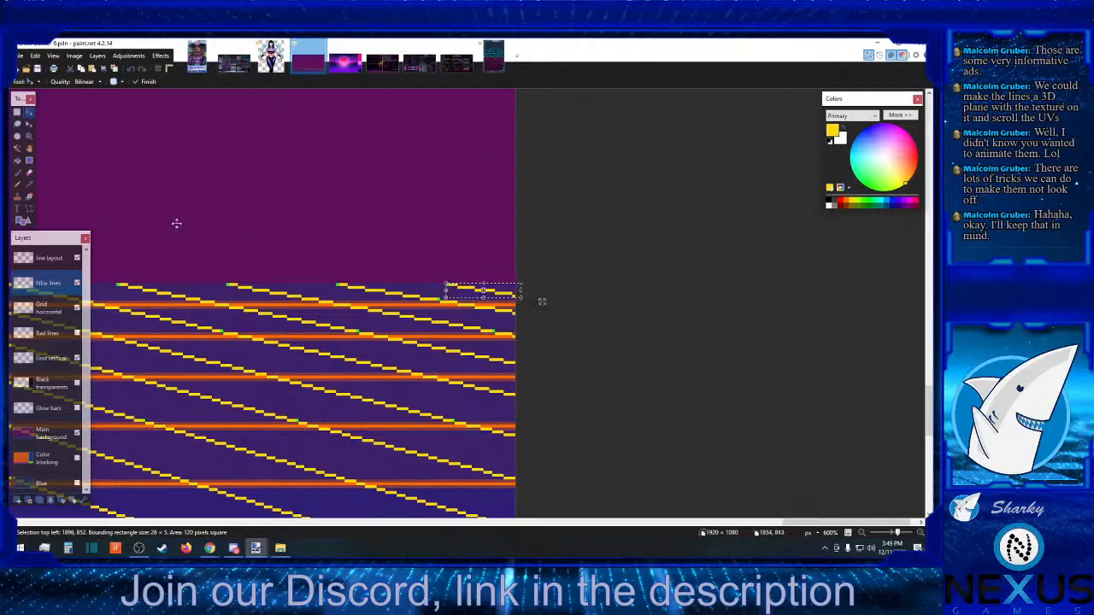
key("s")
key("ctrl+d")
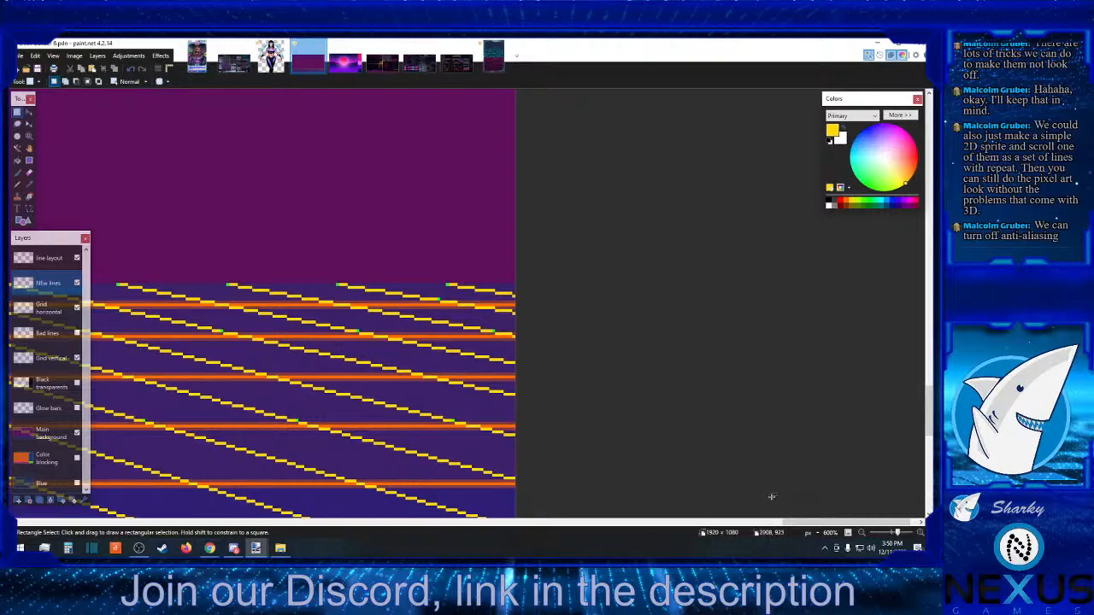
- Relocate the Layers window beneath the Colors window and show the Cards layer over the grid floor
left_click(715, 525)
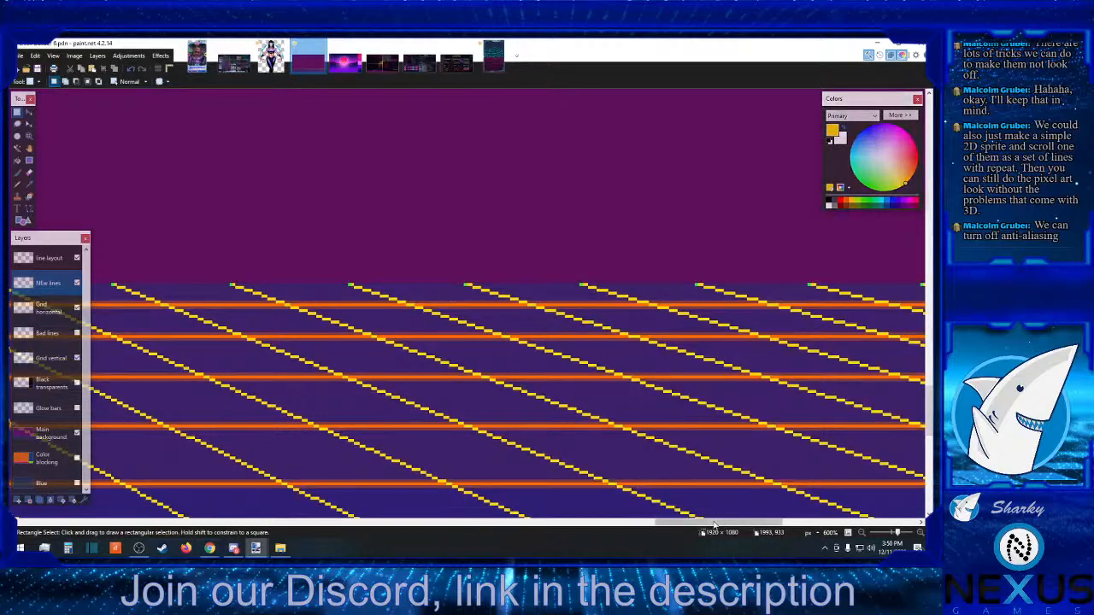
left_click(861, 532)
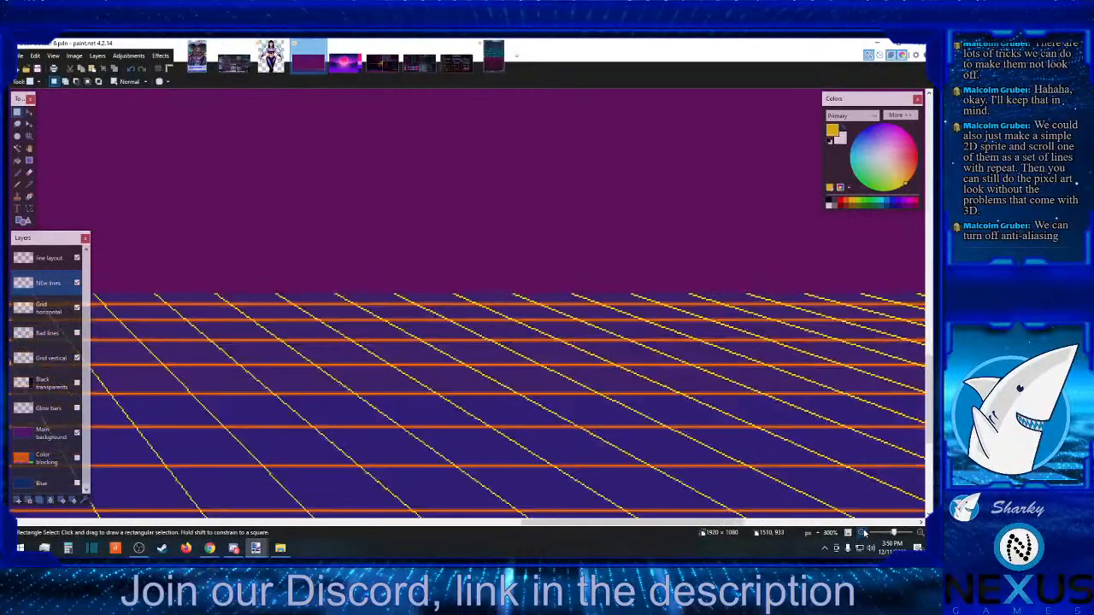
left_click(59, 252)
left_click_drag(45, 291, 860, 268)
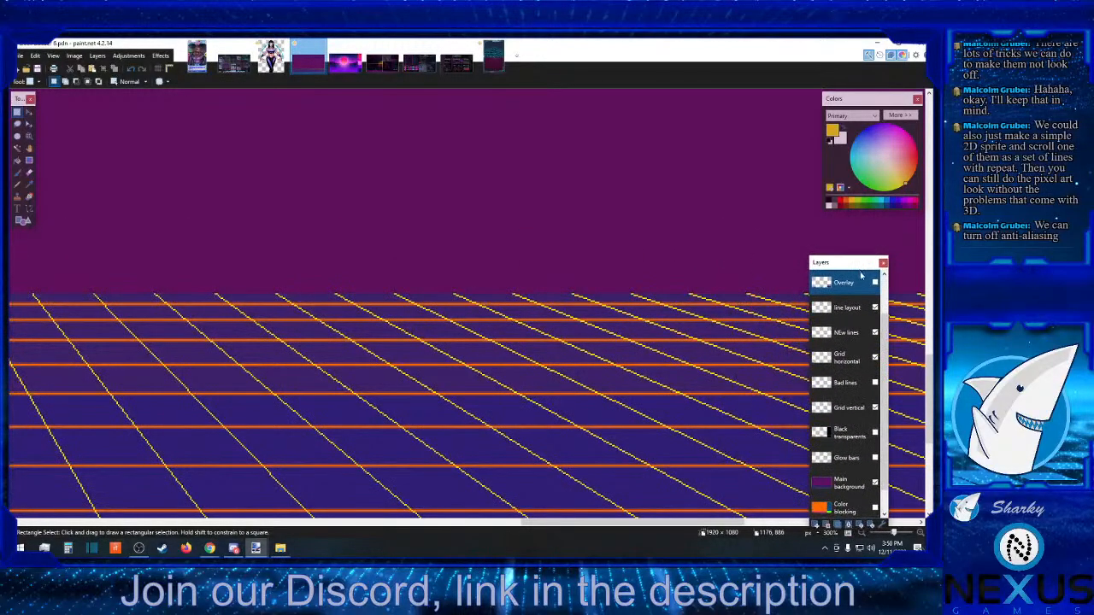
scroll(855, 428, "up", 2)
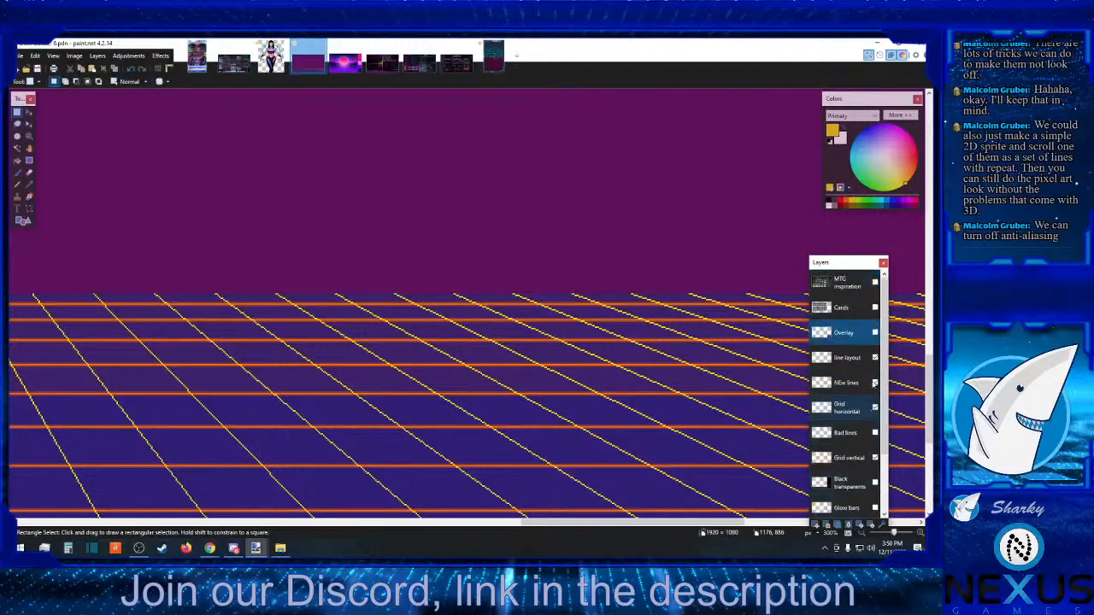
left_click(876, 308)
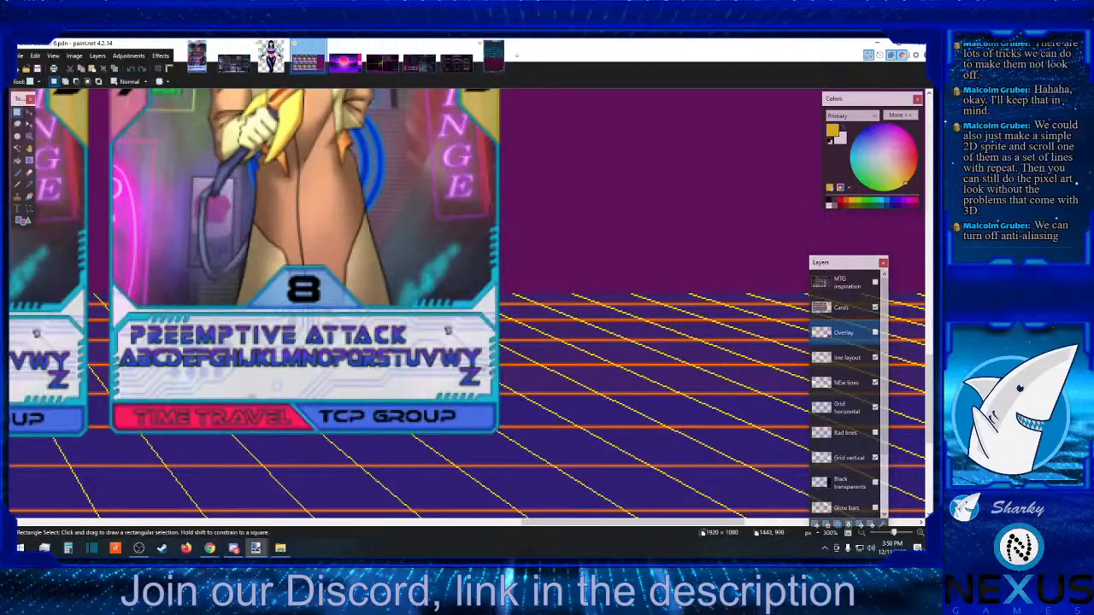
left_click(920, 533)
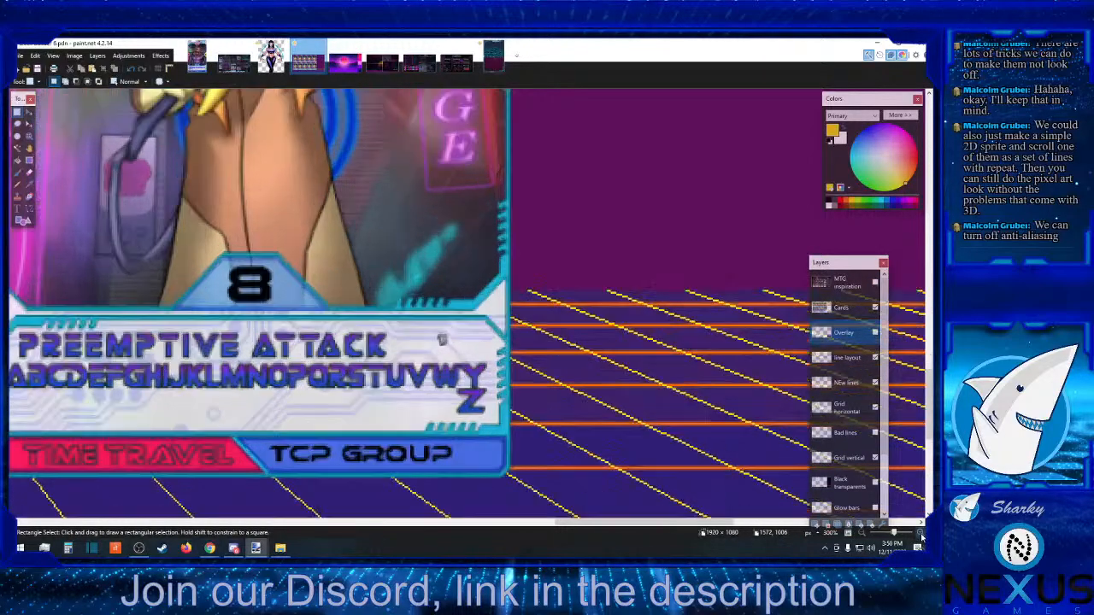
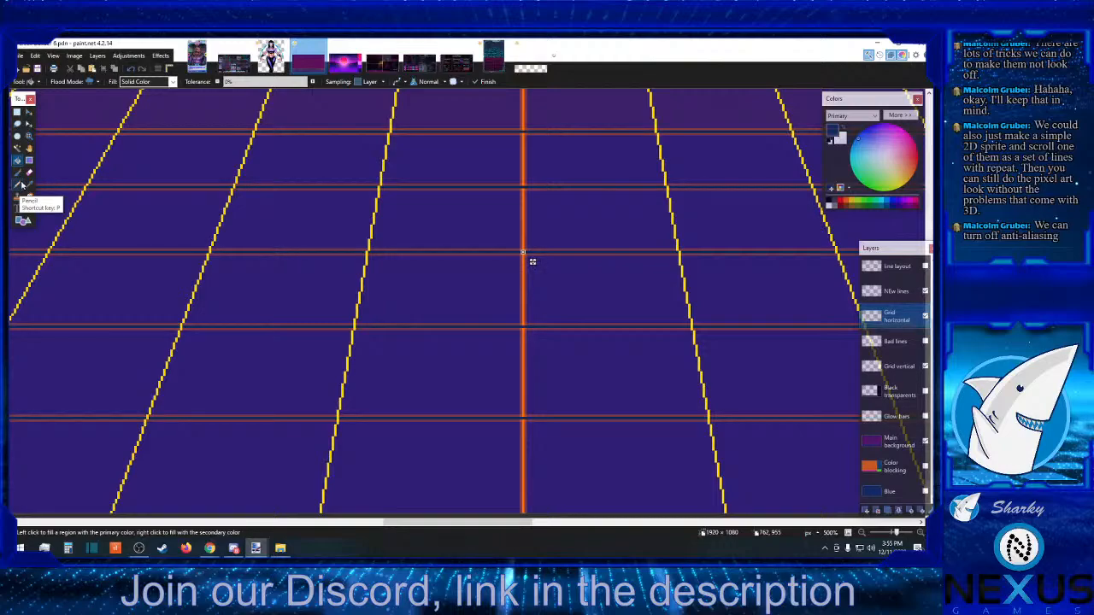
- Delete the dark-orange edge rows around the horizontal lines on the Grid horizontal layer using the Magic Wand, deselect, and activate the New lines layer
left_click(19, 154)
left_click(472, 253)
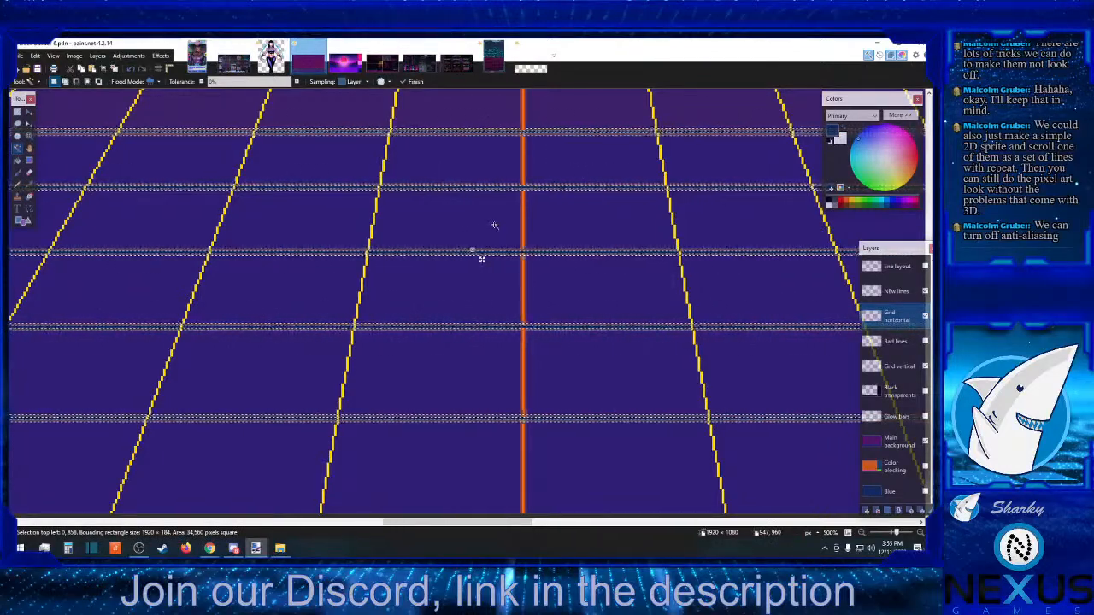
key("ctrl+d")
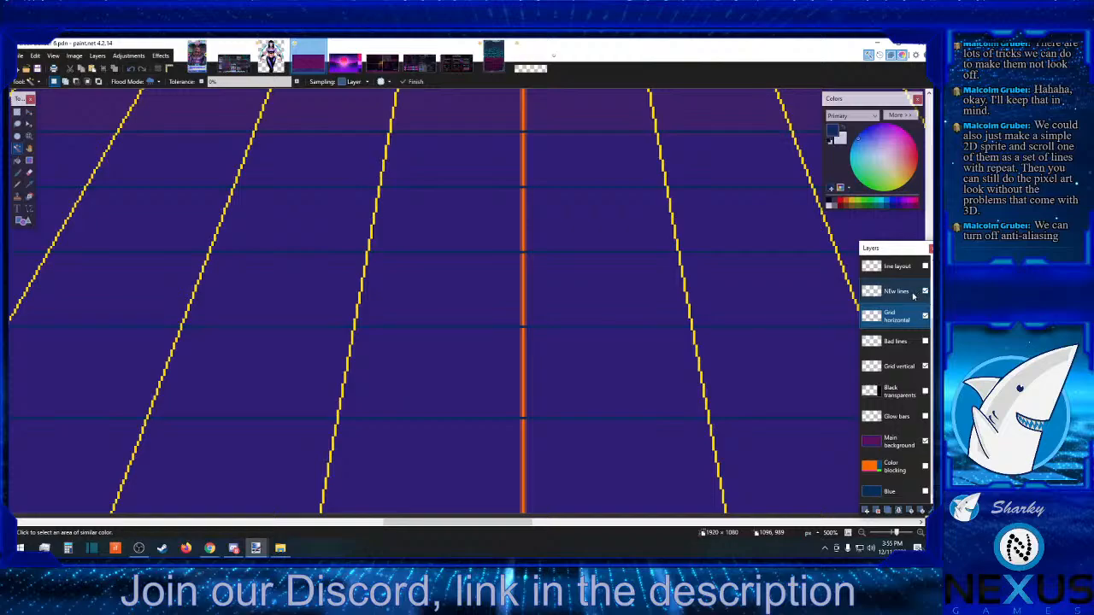
left_click(913, 296)
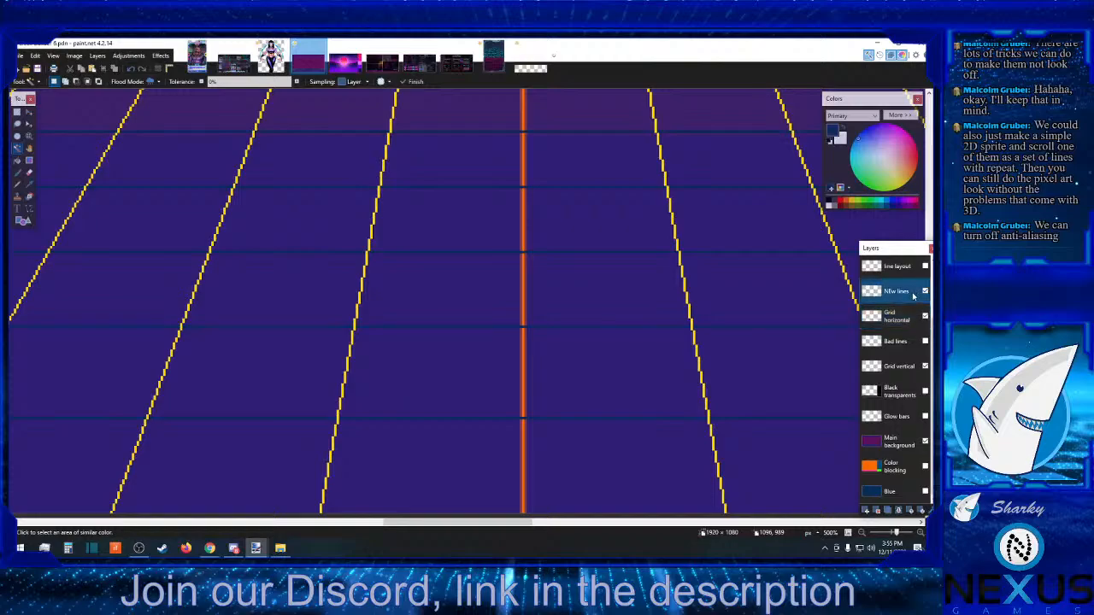
- Recolour the yellow diagonals on the New lines layer dark blue with the Paint Bucket
left_click(17, 160)
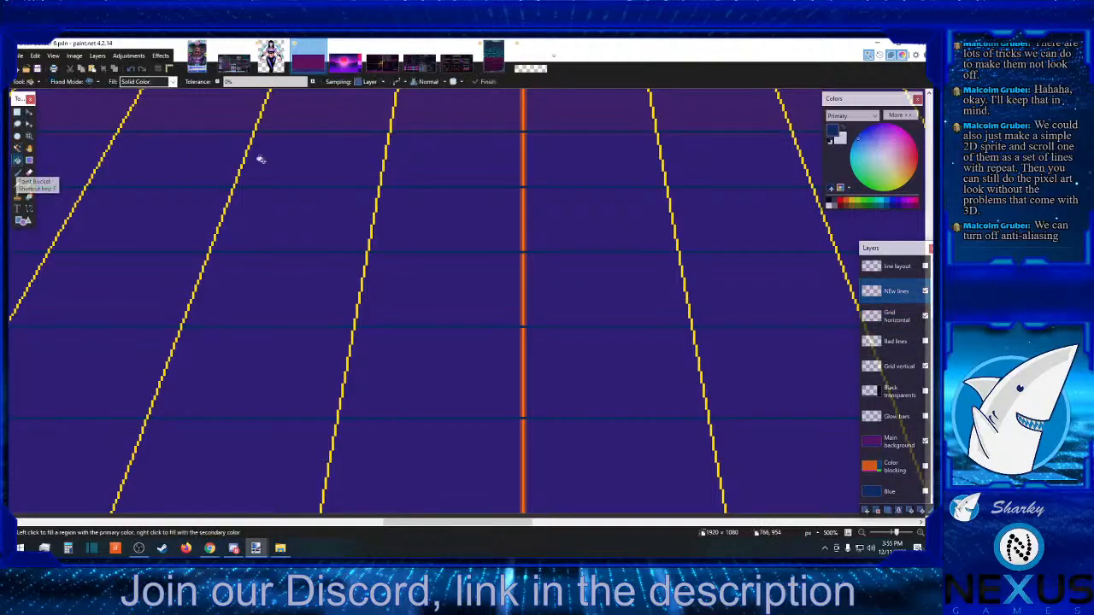
left_click(520, 262)
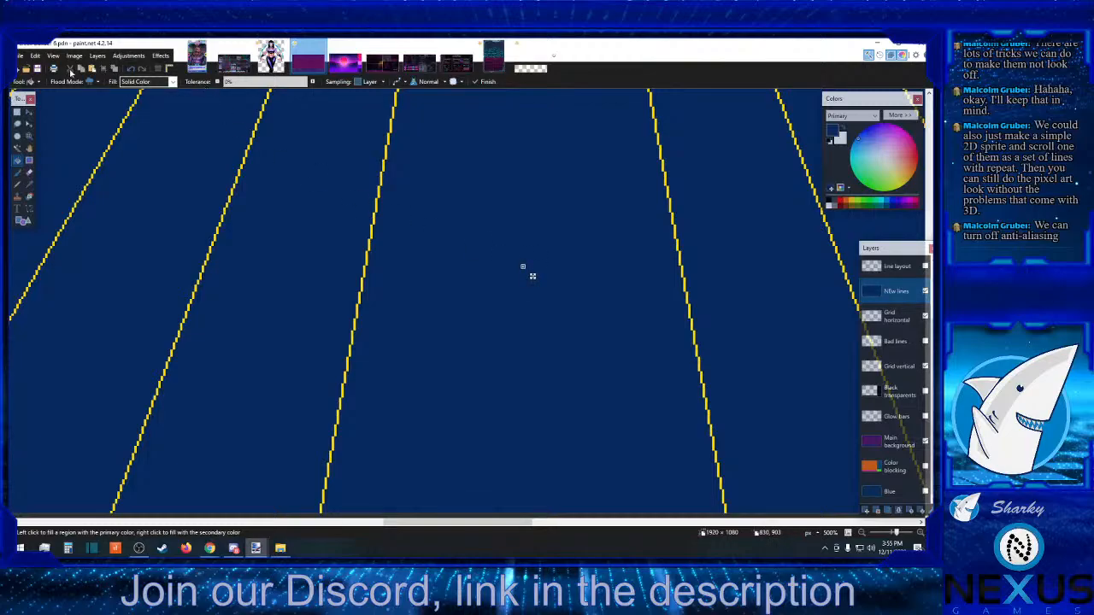
left_click(130, 69)
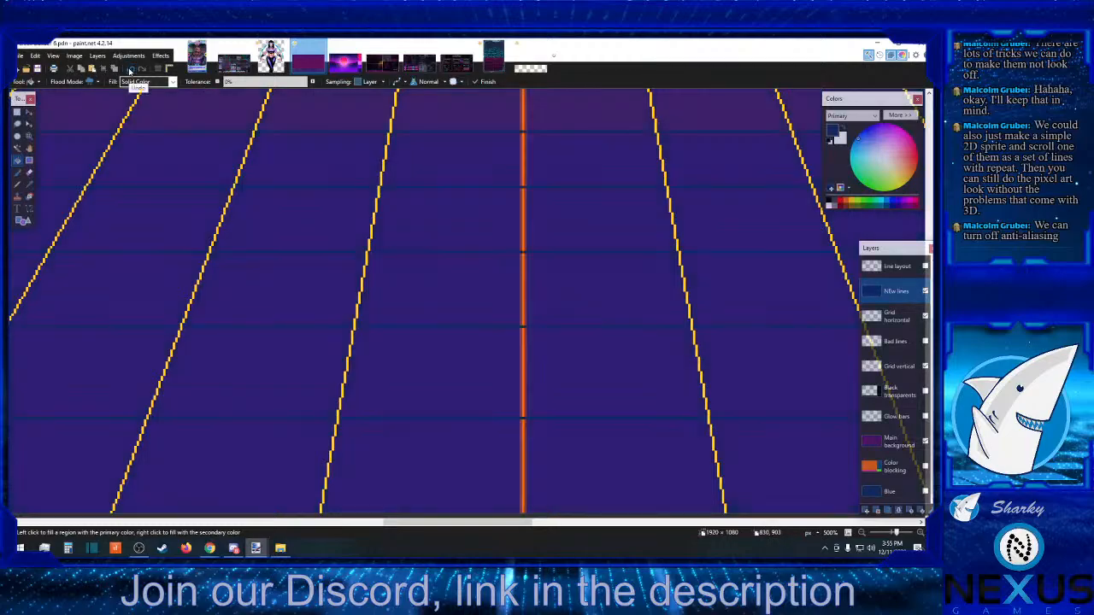
left_click(675, 254)
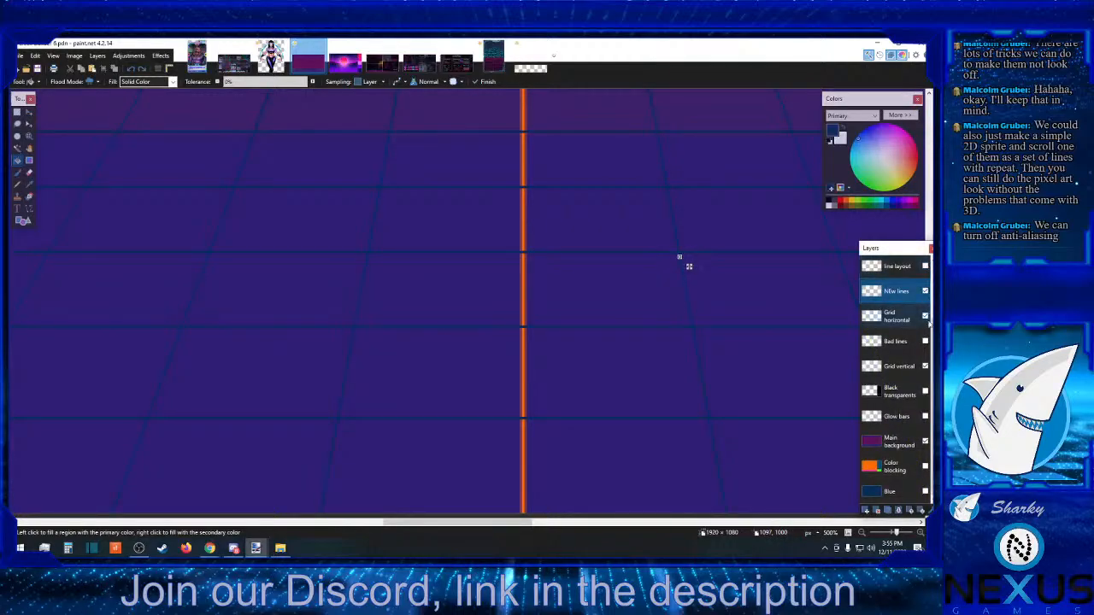
- Fill the orange centre line on the Grid vertical layer dark blue, delete its orange edge columns using the Magic Wand, and deselect
left_click(925, 367)
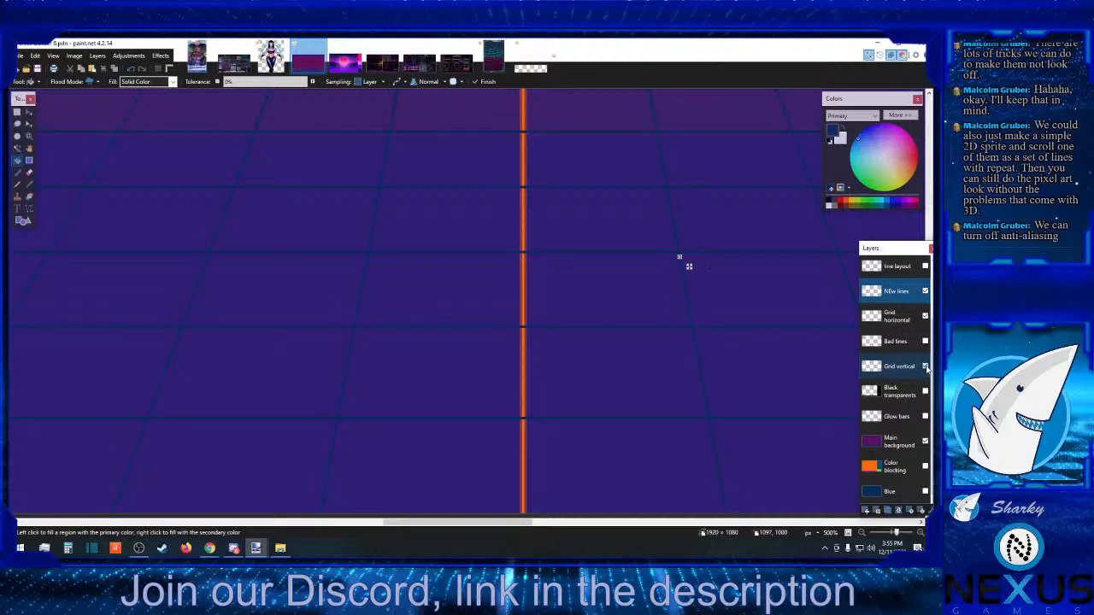
left_click(926, 368)
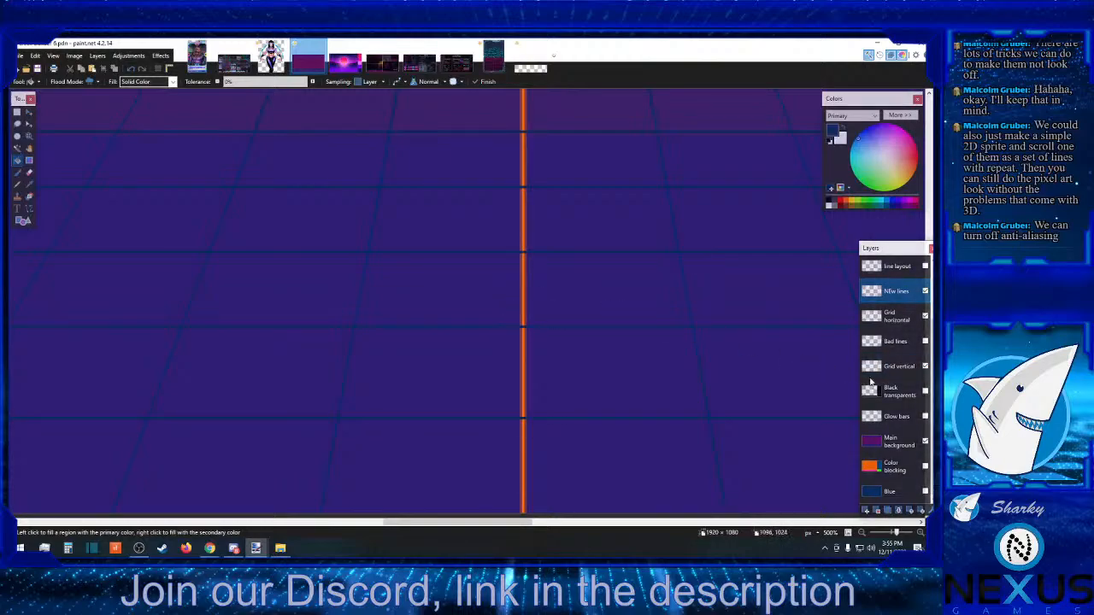
left_click(901, 370)
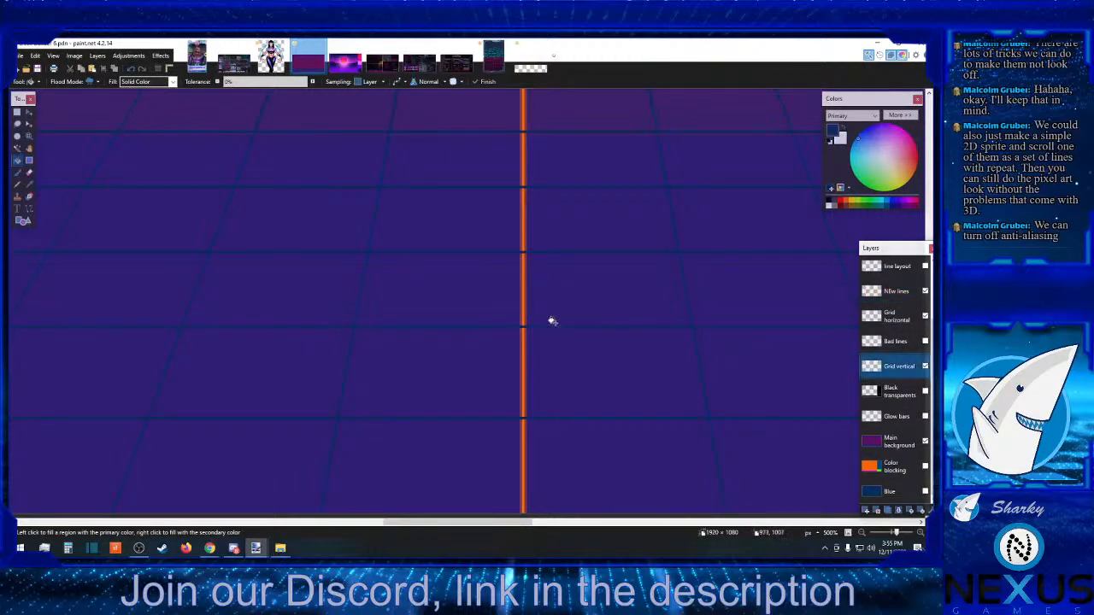
left_click(520, 288)
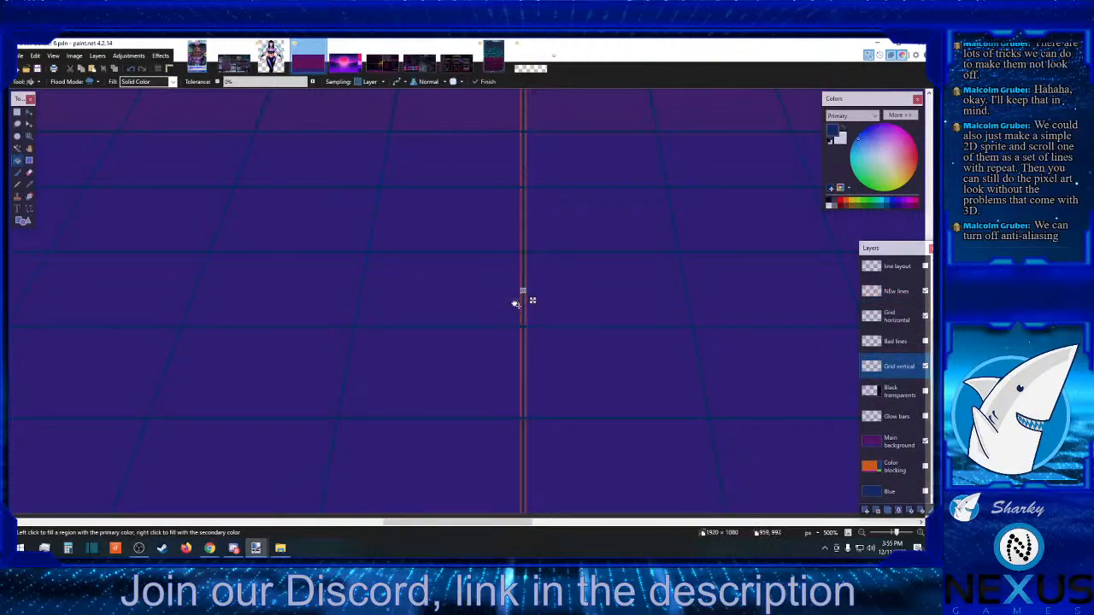
left_click(17, 148)
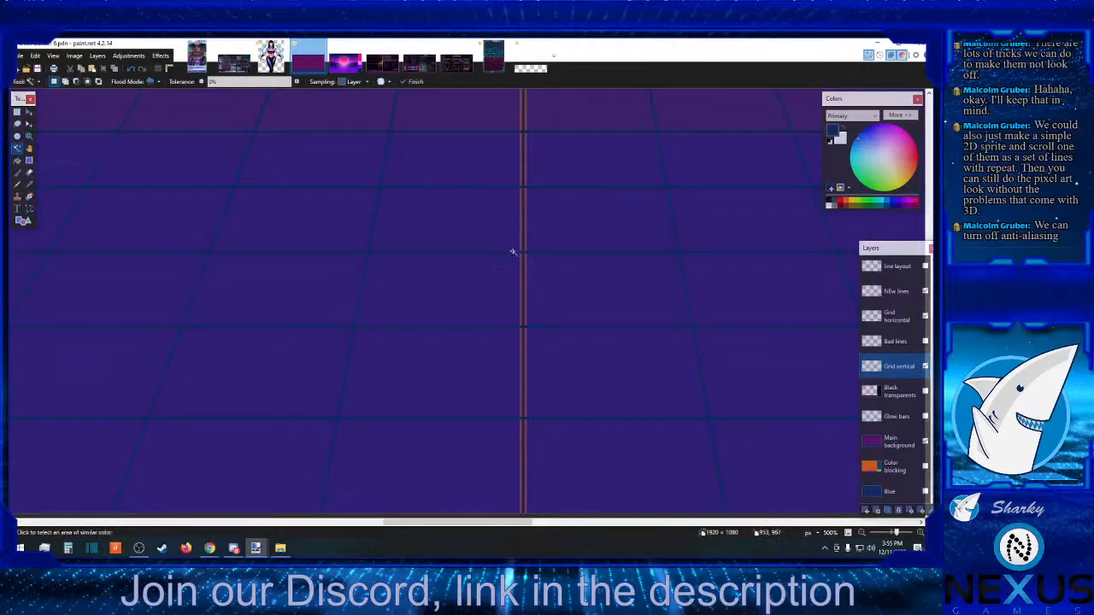
left_click(524, 266)
key("ctrl+d")
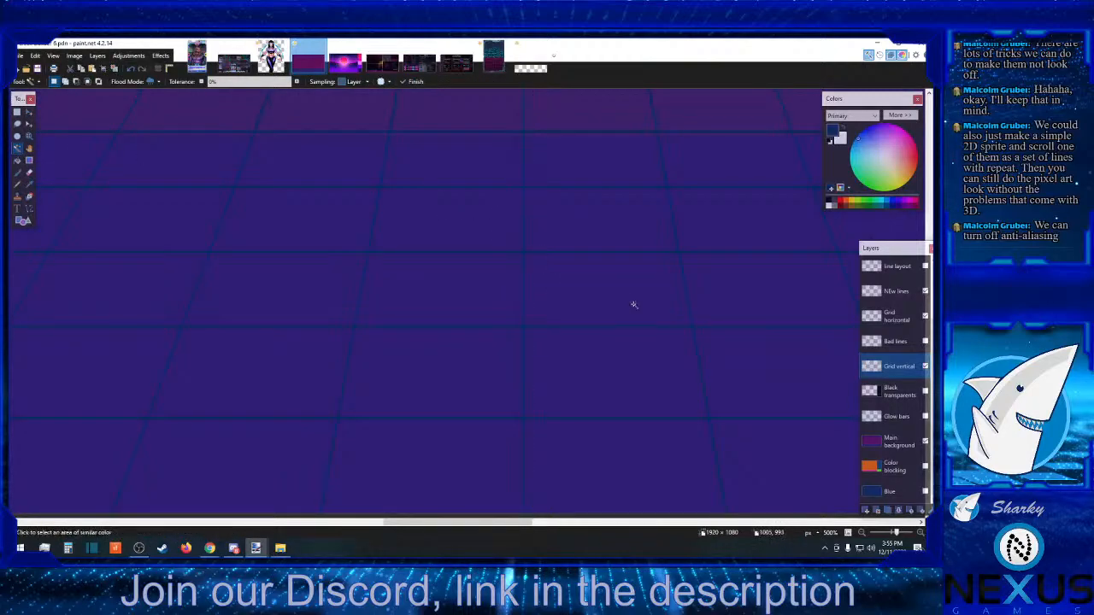
- Delete the Bad lines layer and move the New lines layer directly above Grid vertical
left_click(906, 345)
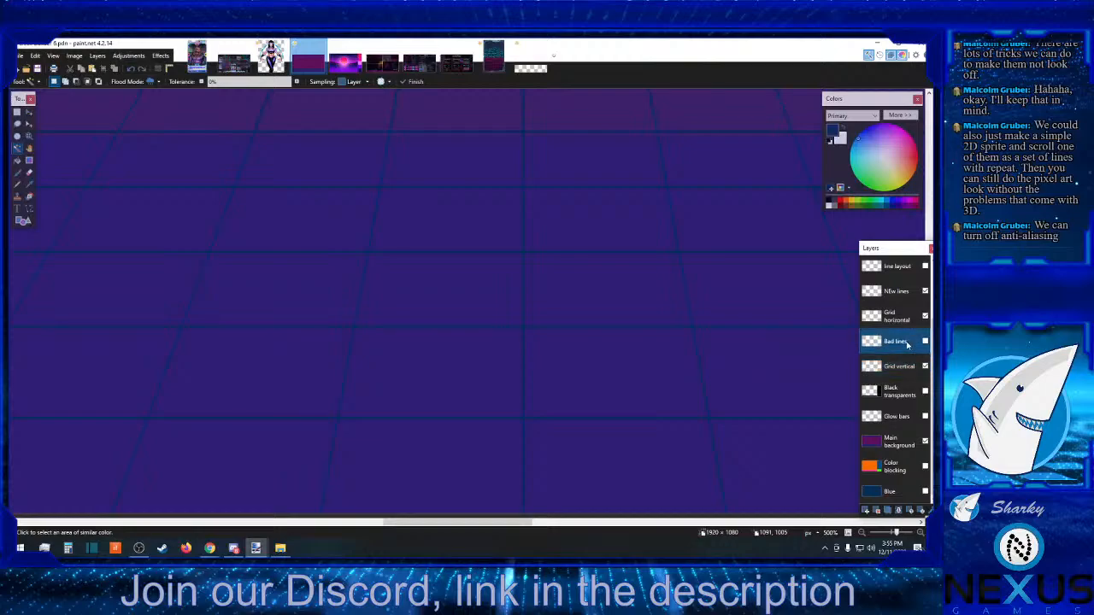
left_click(876, 511)
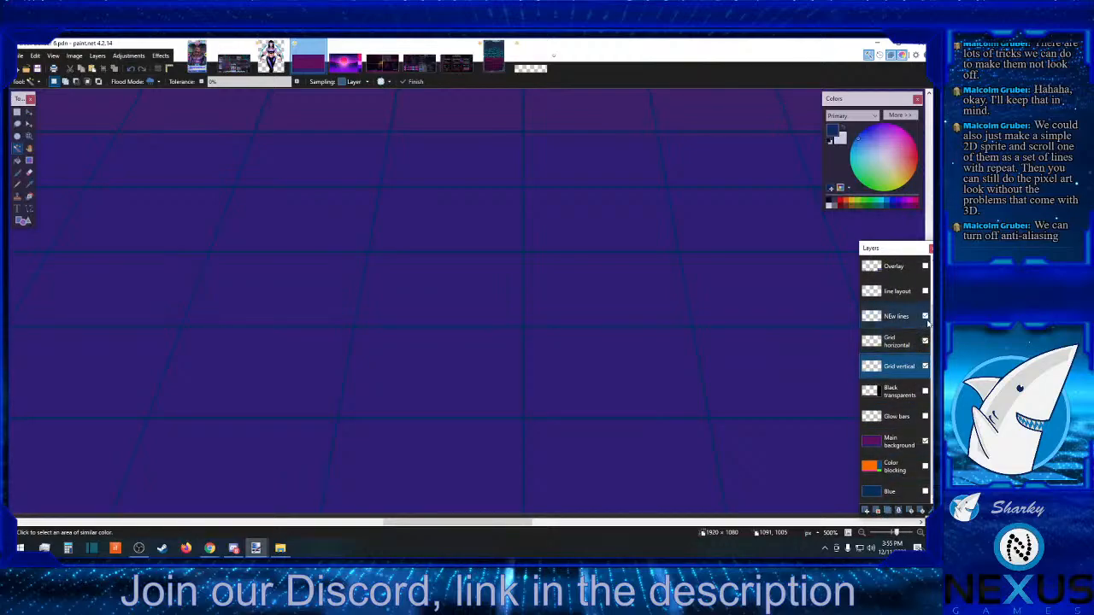
left_click(926, 317)
left_click_drag(901, 327, 913, 357)
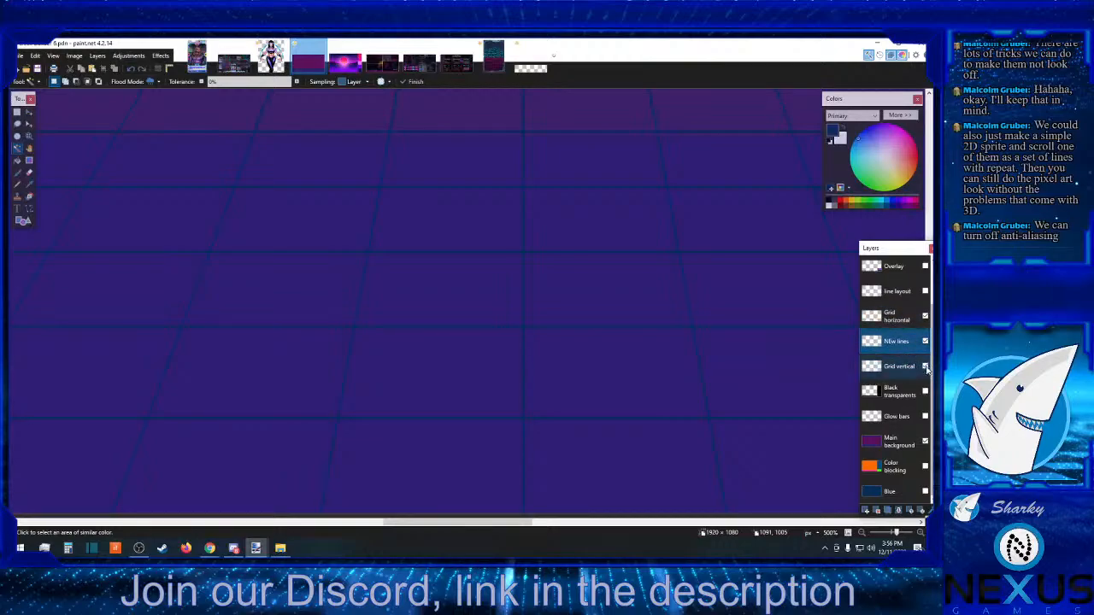
- Check the New lines layer by toggling its visibility and merge it down into Grid vertical
key("alt+Tab")
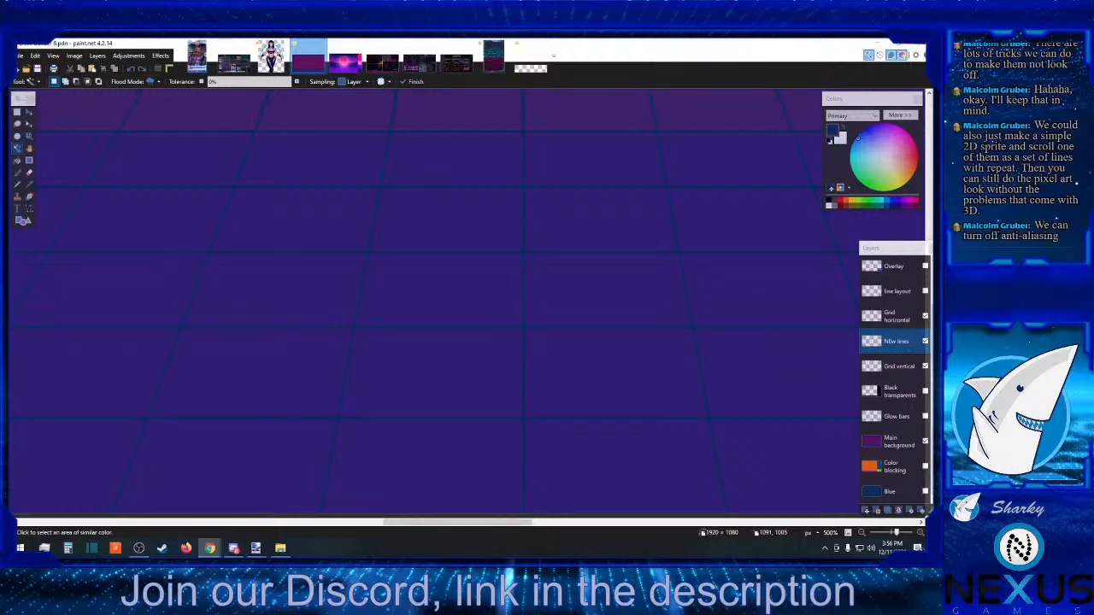
left_click(925, 341)
left_click(925, 341)
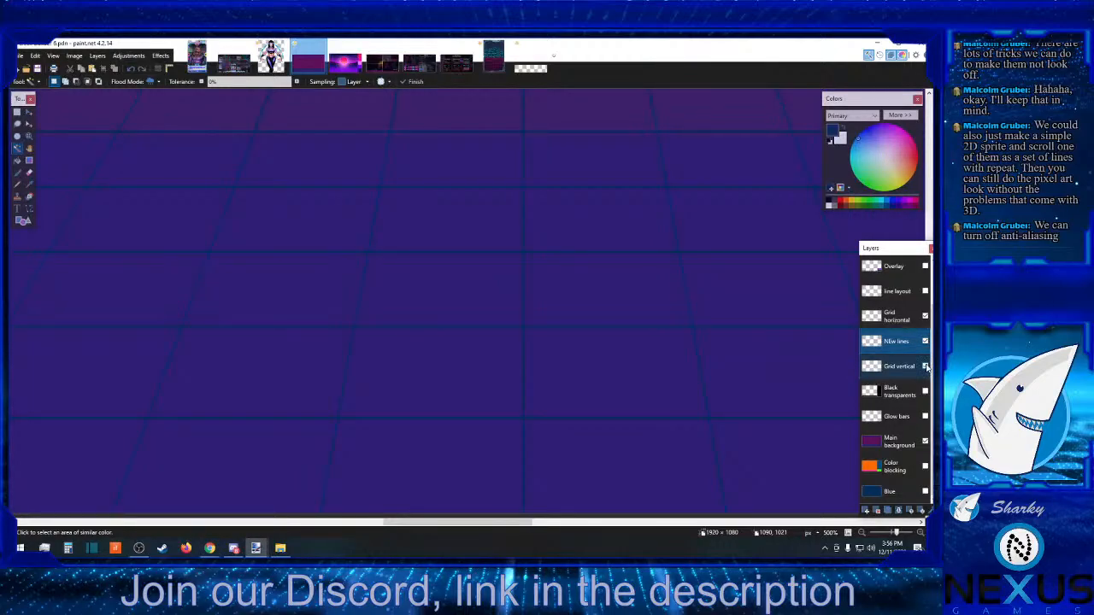
left_click(889, 510)
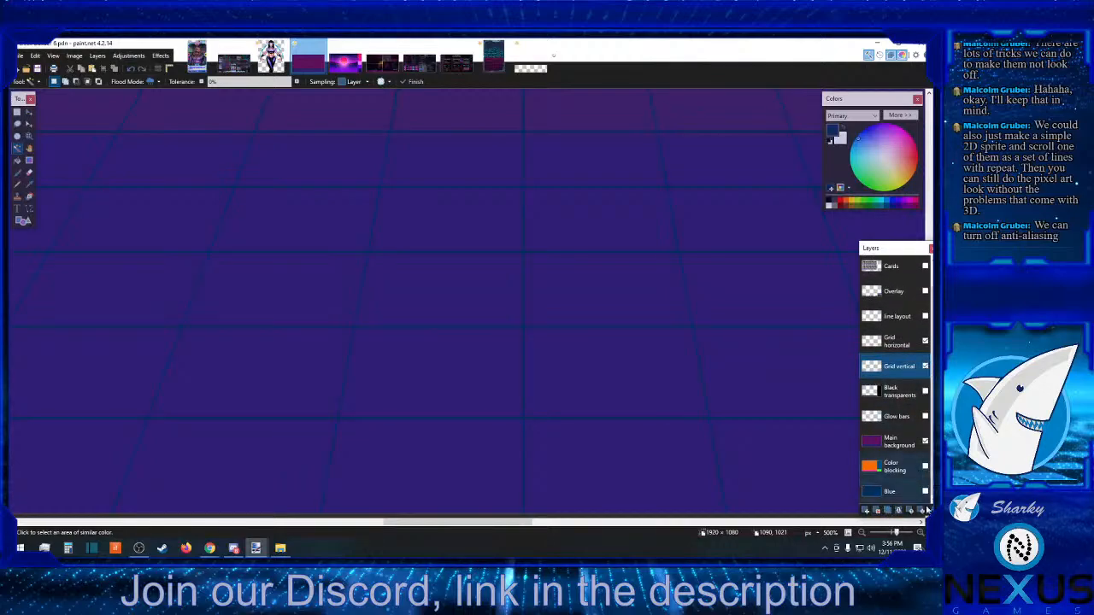
- Sample a dark blue from the grid floor of the purple sunset reference image and return to the game background
left_click(862, 533)
left_click(862, 533)
left_click(862, 534)
left_click(862, 534)
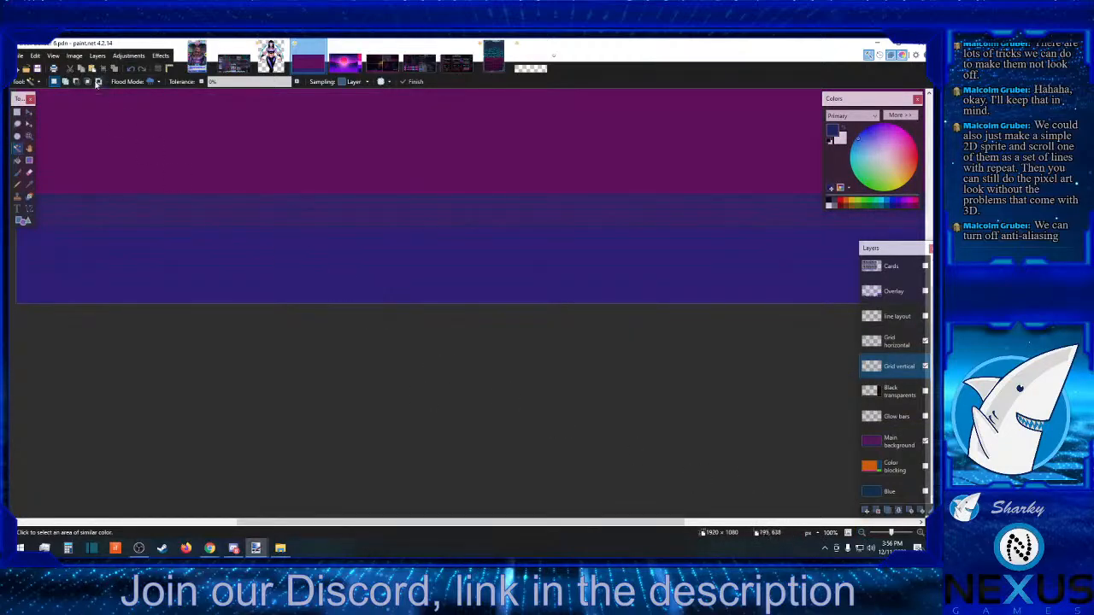
left_click(30, 186)
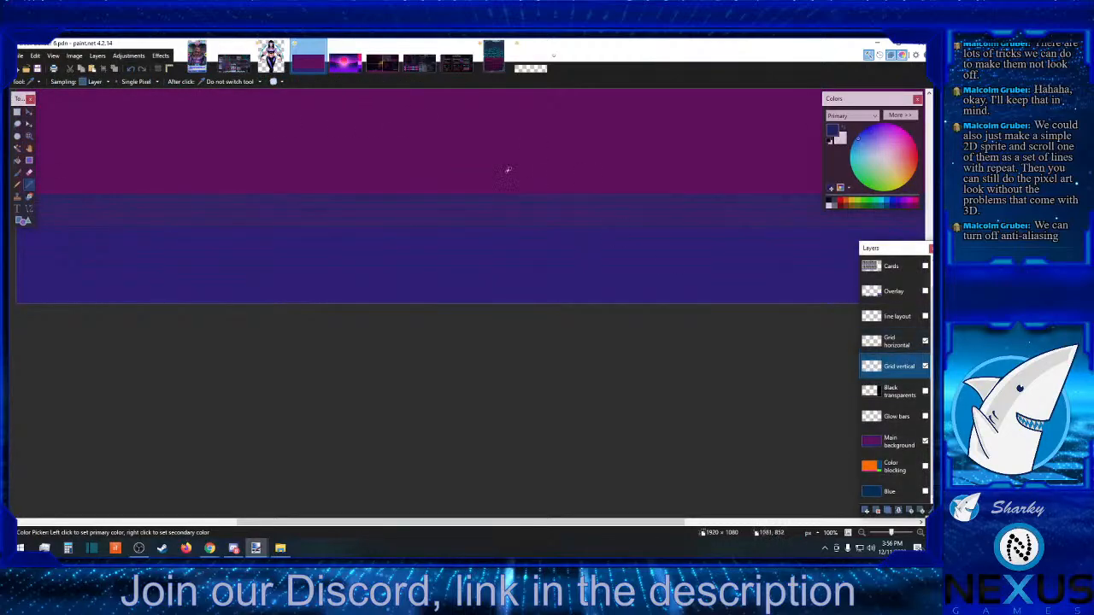
left_click(345, 60)
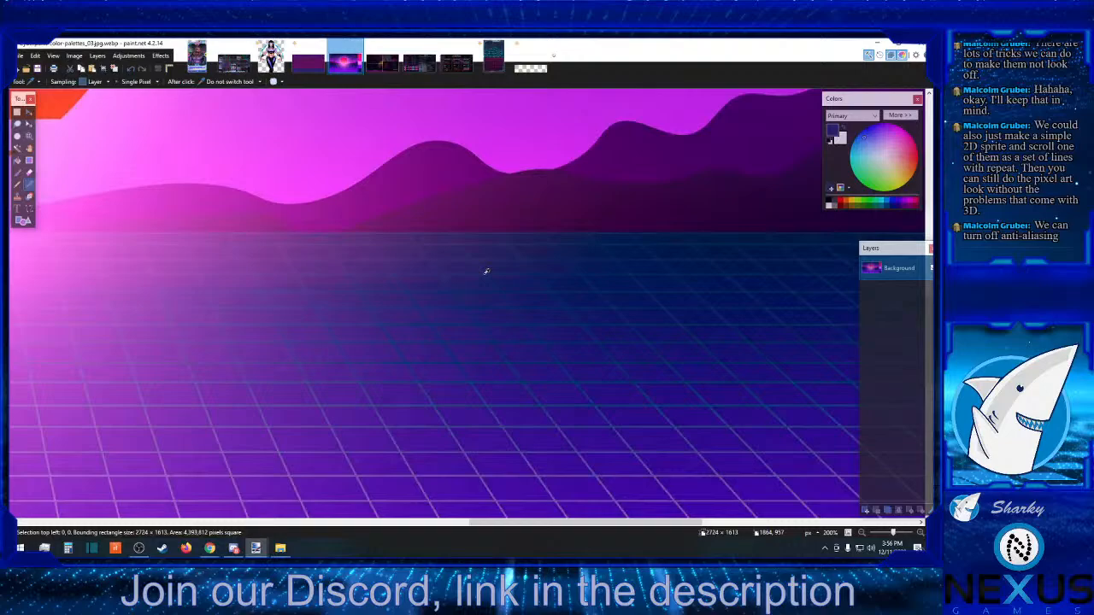
left_click(308, 58)
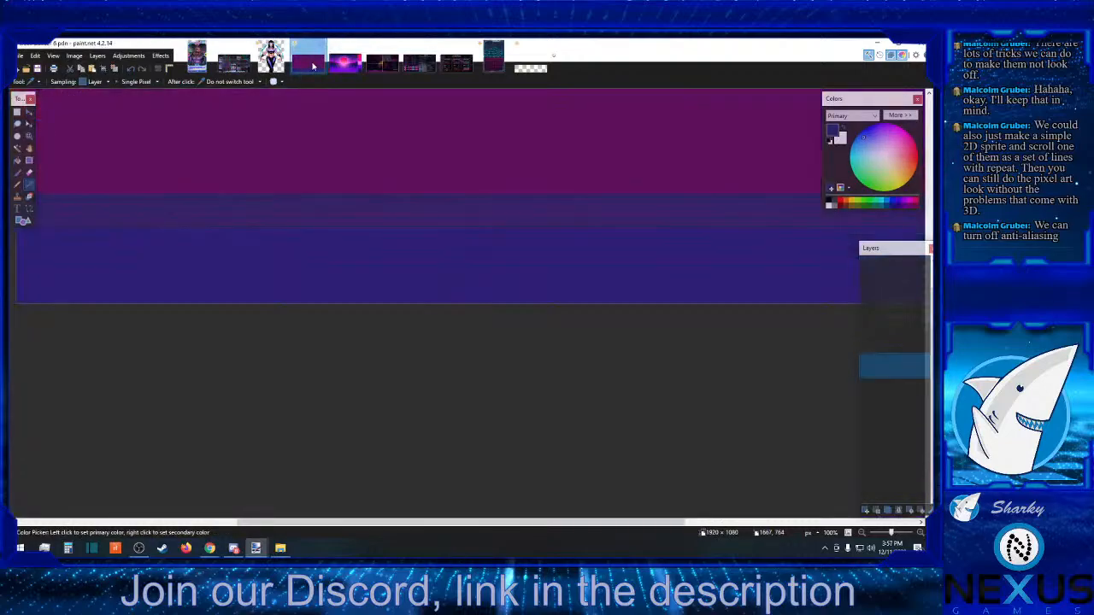
- Recolour the vertical and diagonal lines on the Grid vertical layer with the sampled blue using the Paint Bucket, undoing any stray background fills
left_click(18, 161)
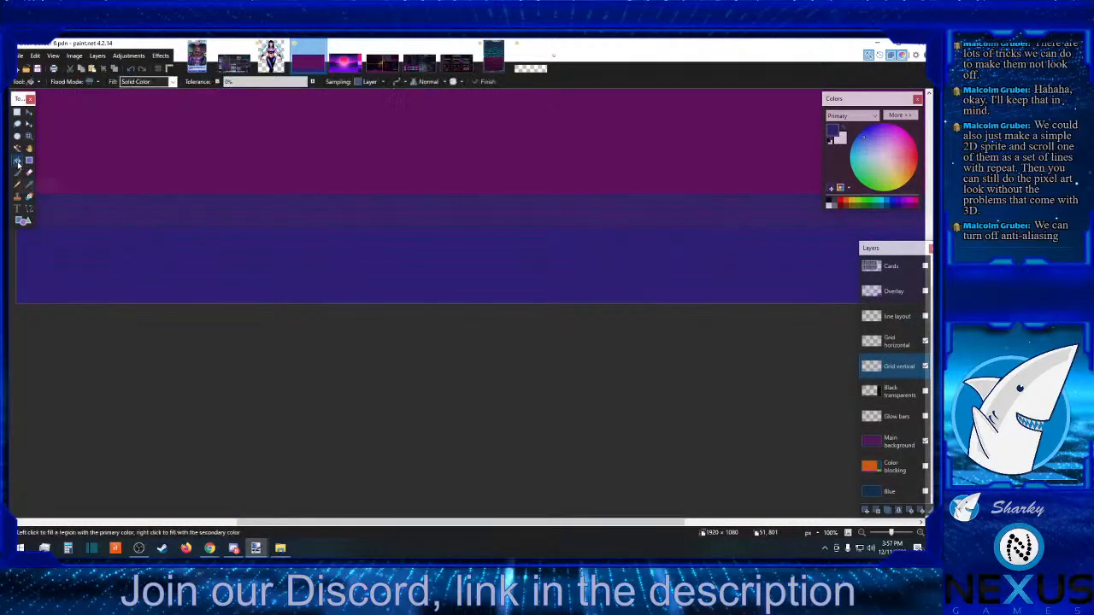
left_click(475, 274)
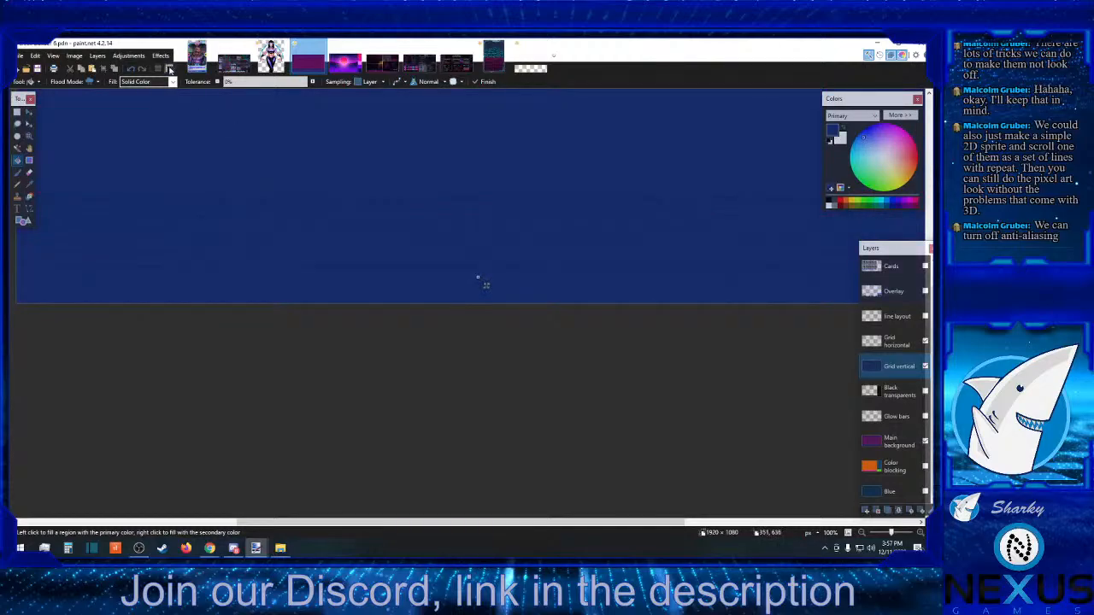
left_click(134, 69)
left_click(475, 276)
key("ctrl+z")
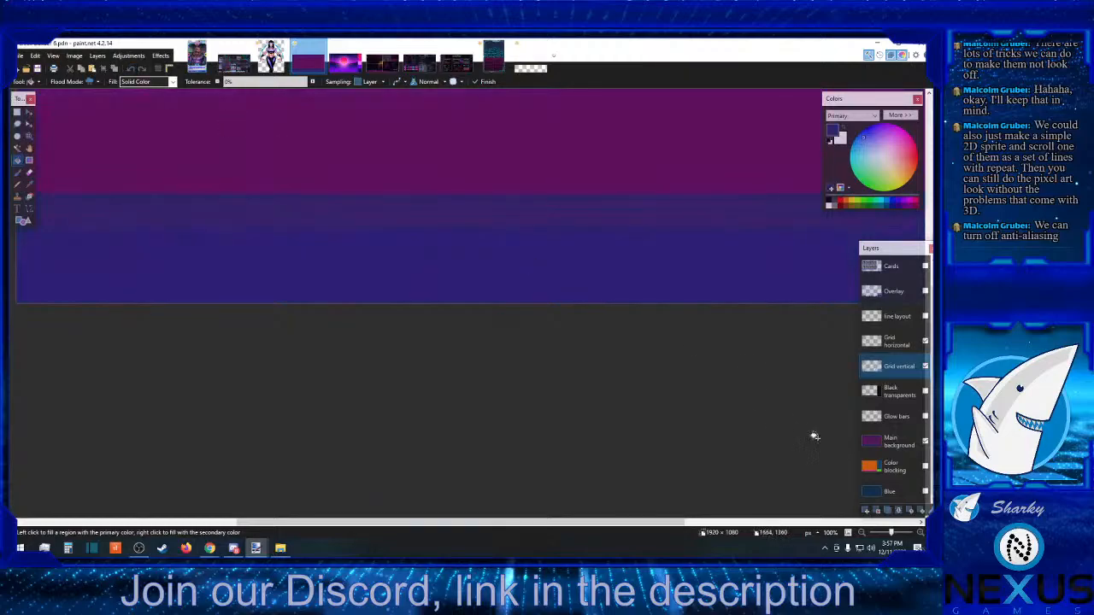
left_click(920, 533)
left_click(921, 533)
left_click(921, 533)
left_click(920, 533)
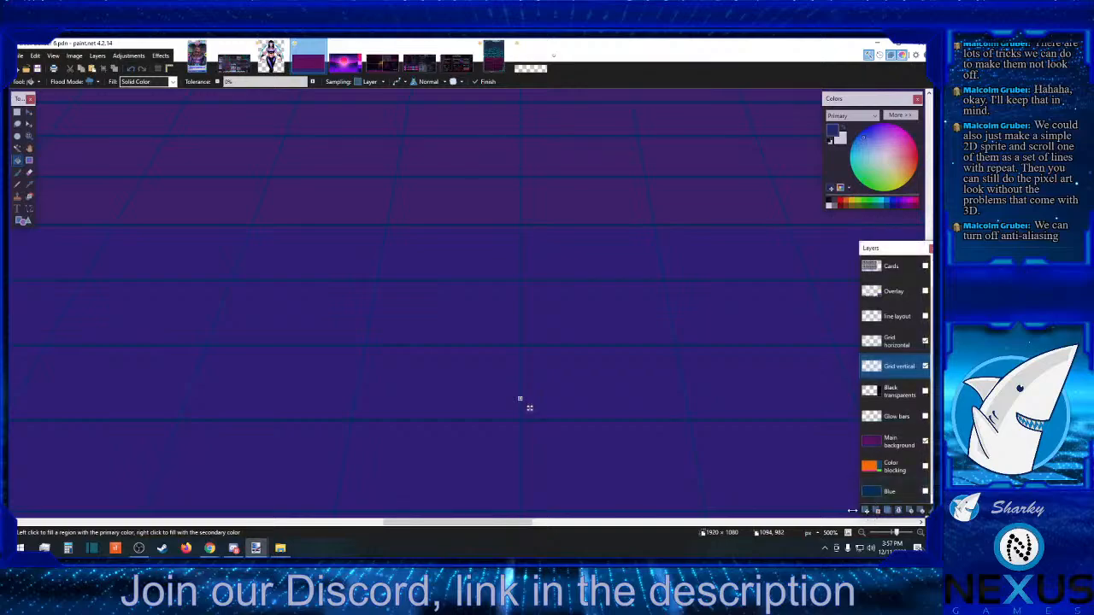
- Recolour the lines on the Grid horizontal layer with the sampled blue and view the whole floor
left_click(886, 347)
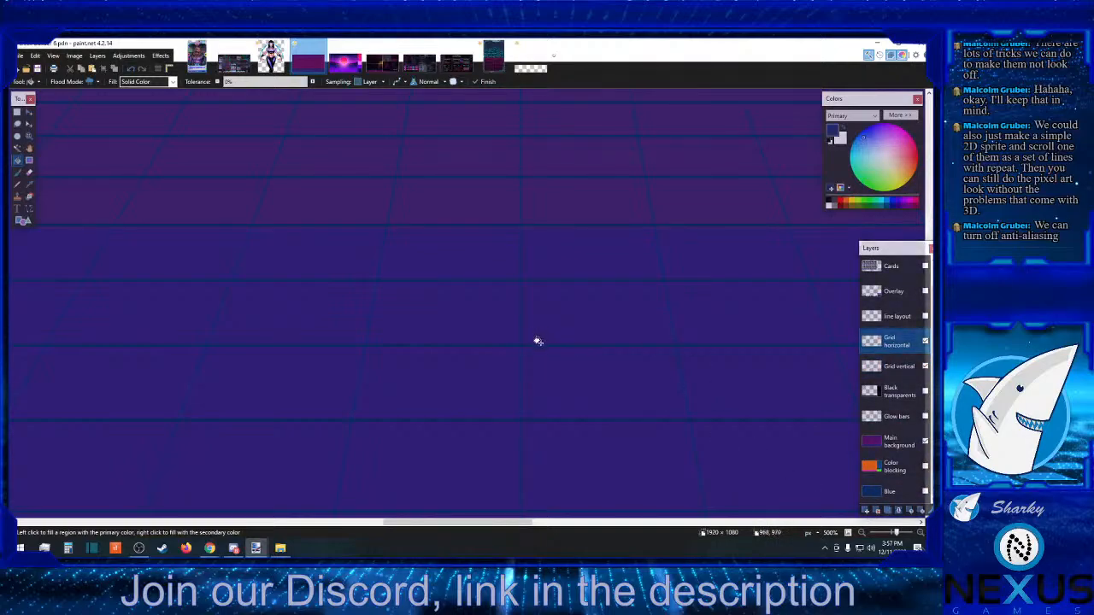
left_click(539, 343)
left_click(863, 532)
left_click(862, 533)
left_click(862, 533)
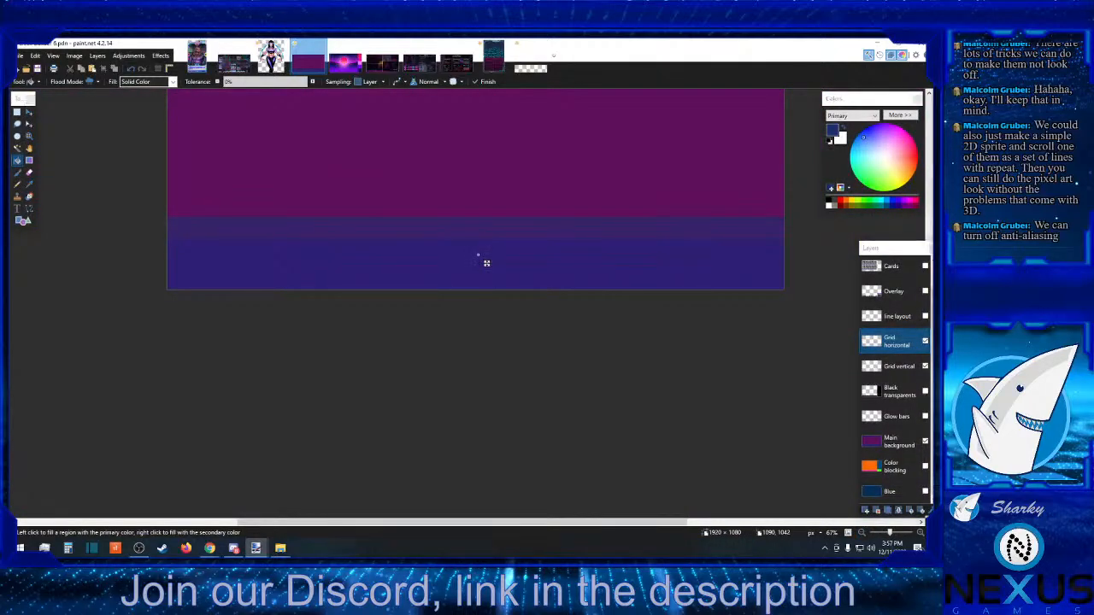
- Sample the line blue again from the sunset reference image and return to the game background's grid floor
key("alt+Tab")
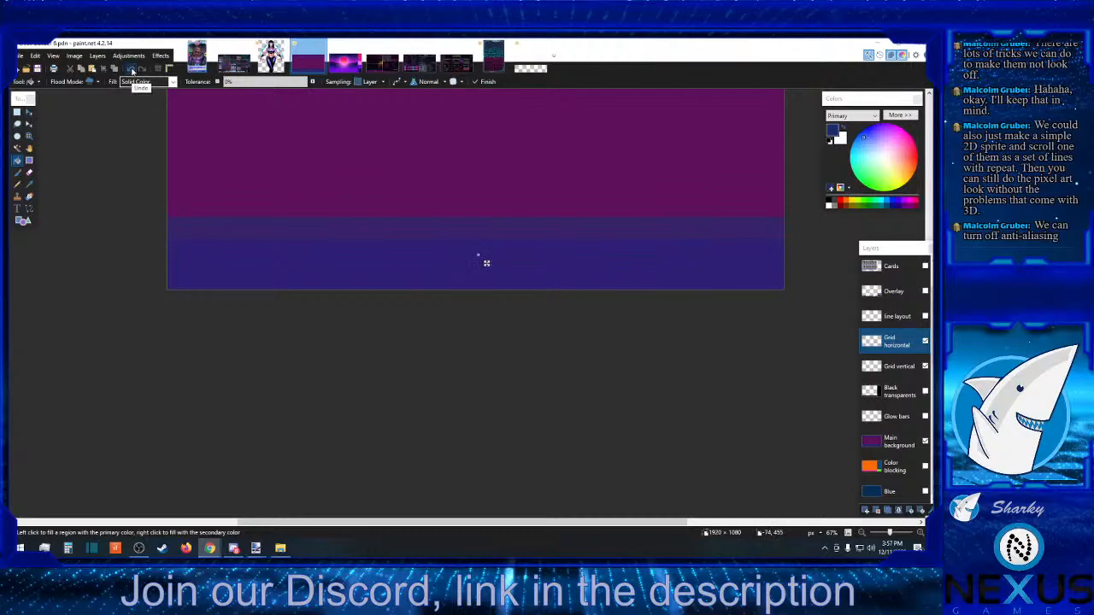
left_click(361, 71)
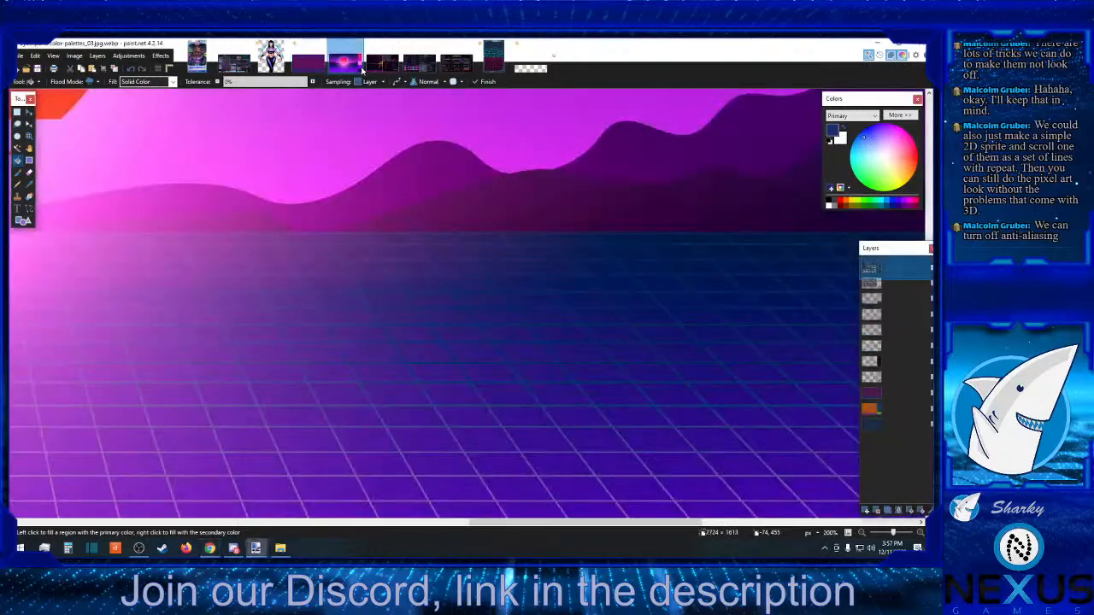
left_click(30, 185)
left_click(309, 60)
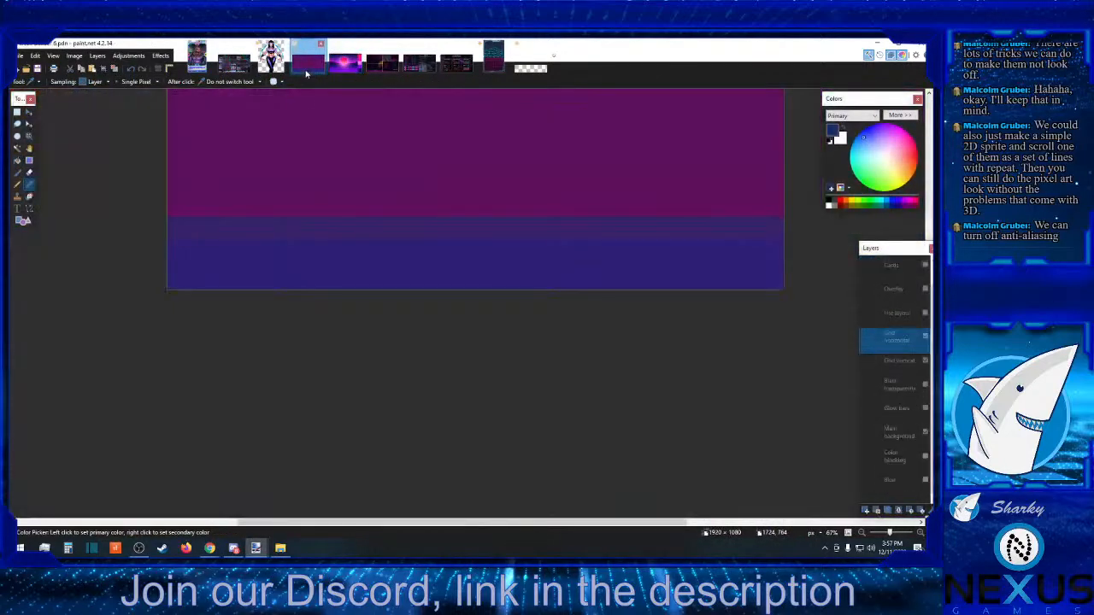
left_click(920, 534)
left_click(919, 533)
left_click(919, 533)
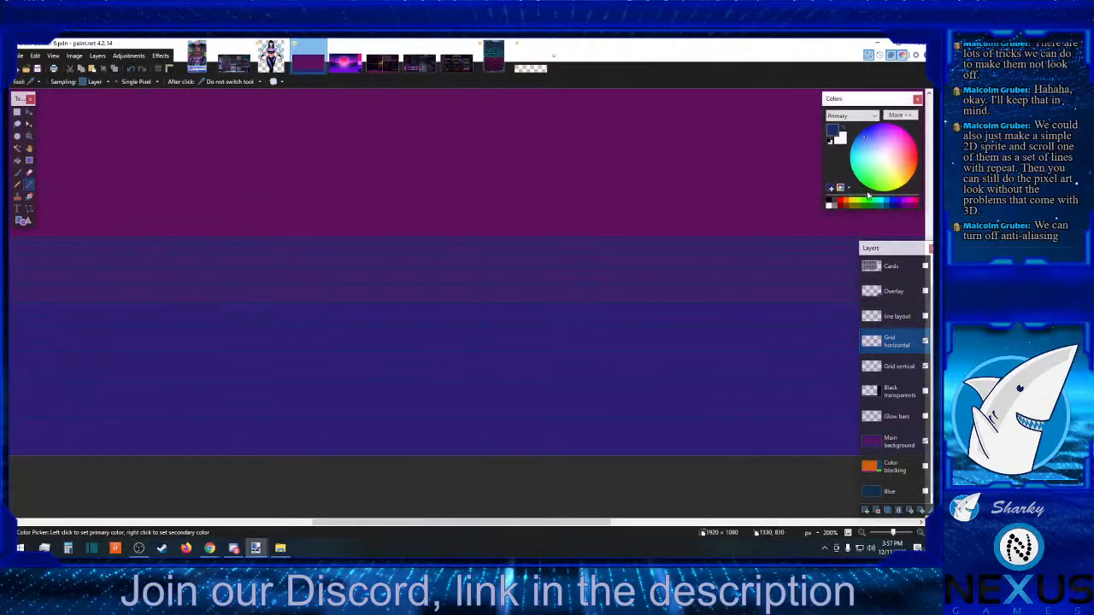
- Set the primary color's hue to 211 (hex 153D68) and recolour the lines on the Grid horizontal and Grid vertical layers with the Paint Bucket
left_click(899, 115)
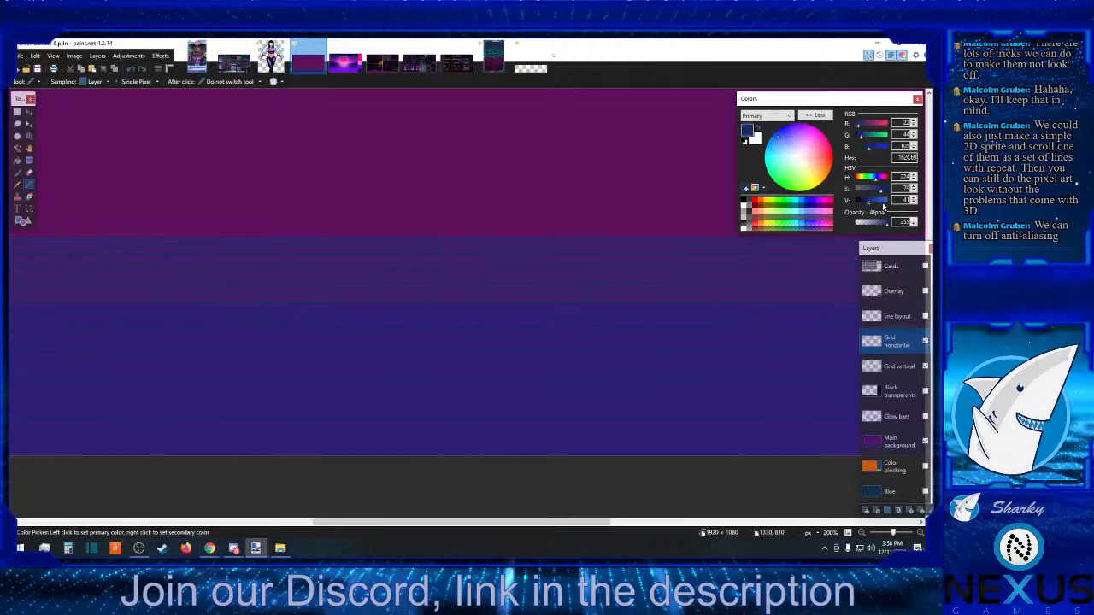
left_click(912, 179)
left_click(17, 160)
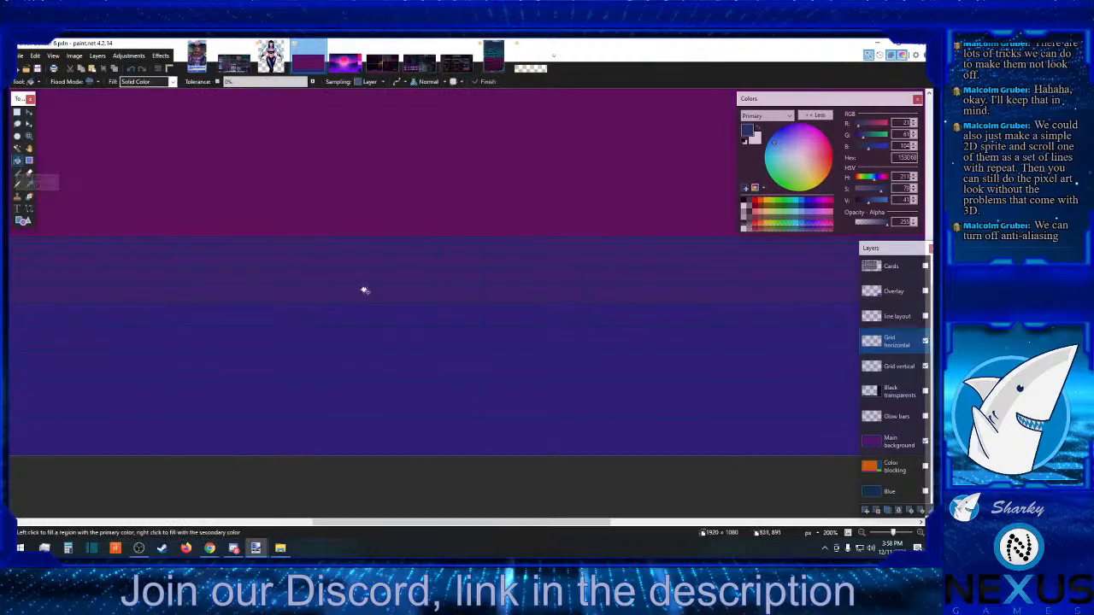
left_click(480, 360)
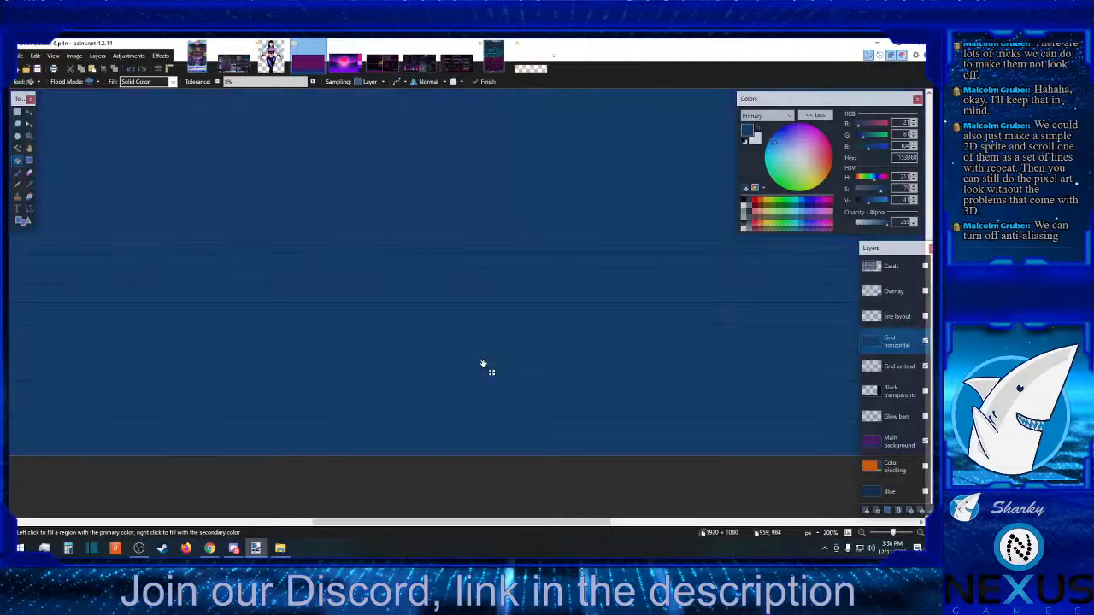
key("ctrl+z")
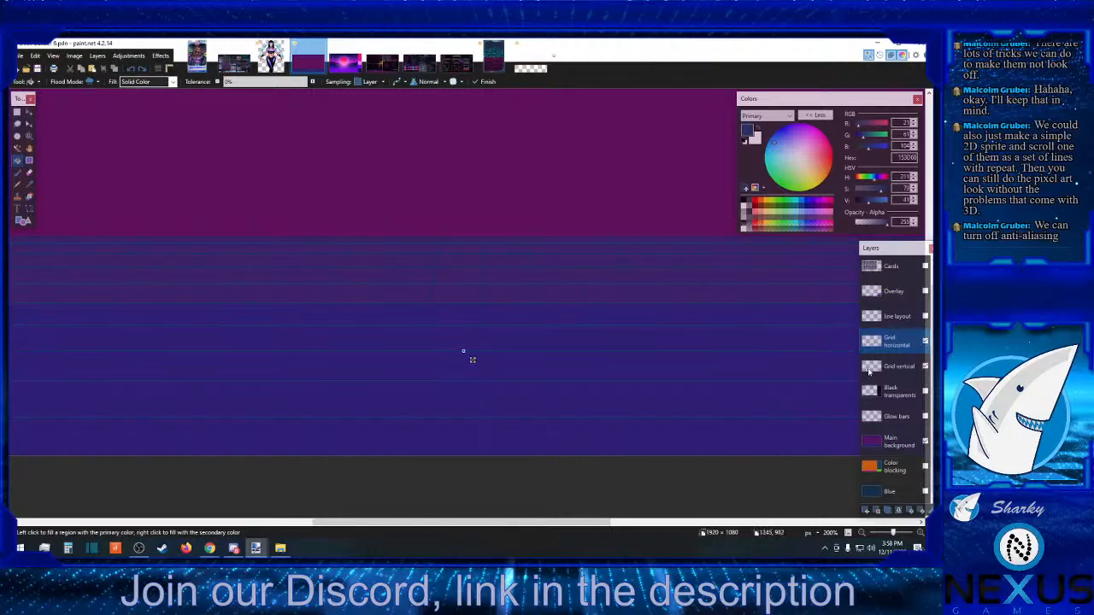
left_click(893, 367)
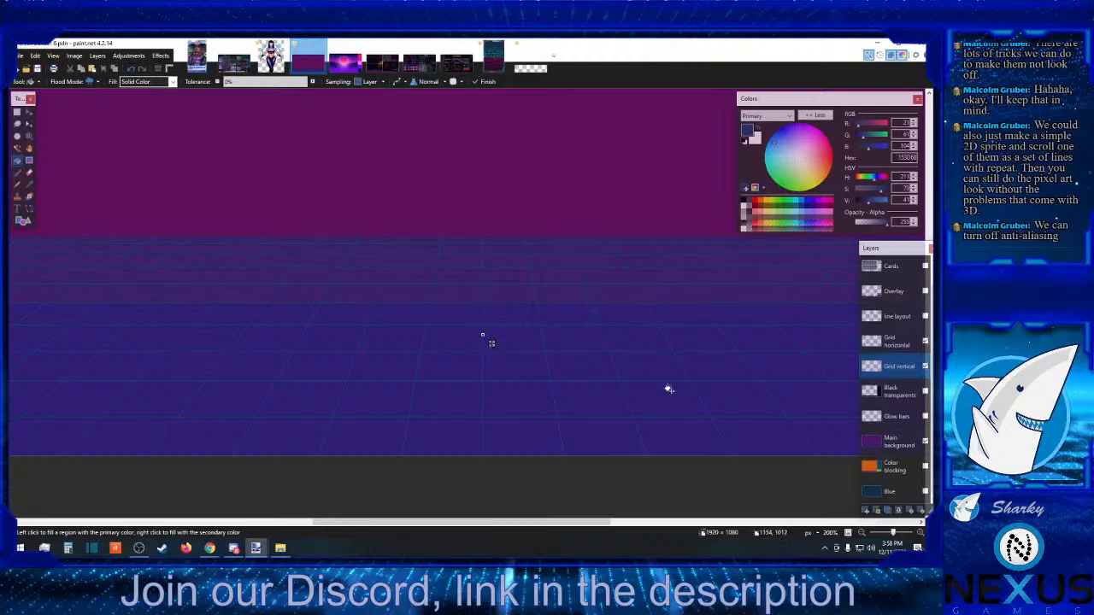
- Examine the recoloured grid floor at several zoom levels, comparing how visible its lines are against the purple background
left_click(862, 533)
left_click(862, 532)
left_click(861, 532)
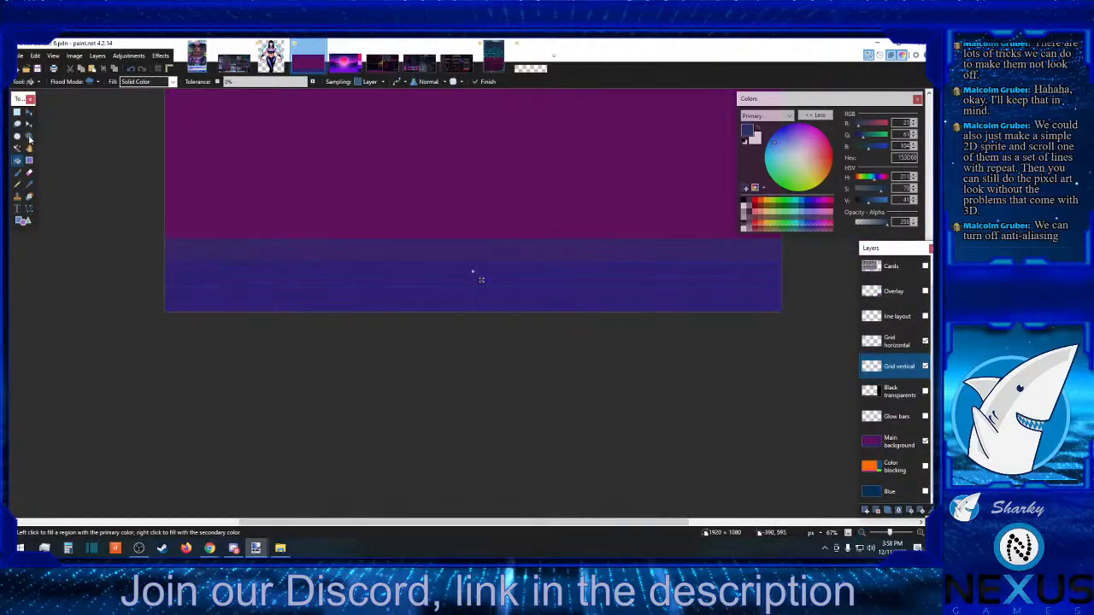
left_click(17, 112)
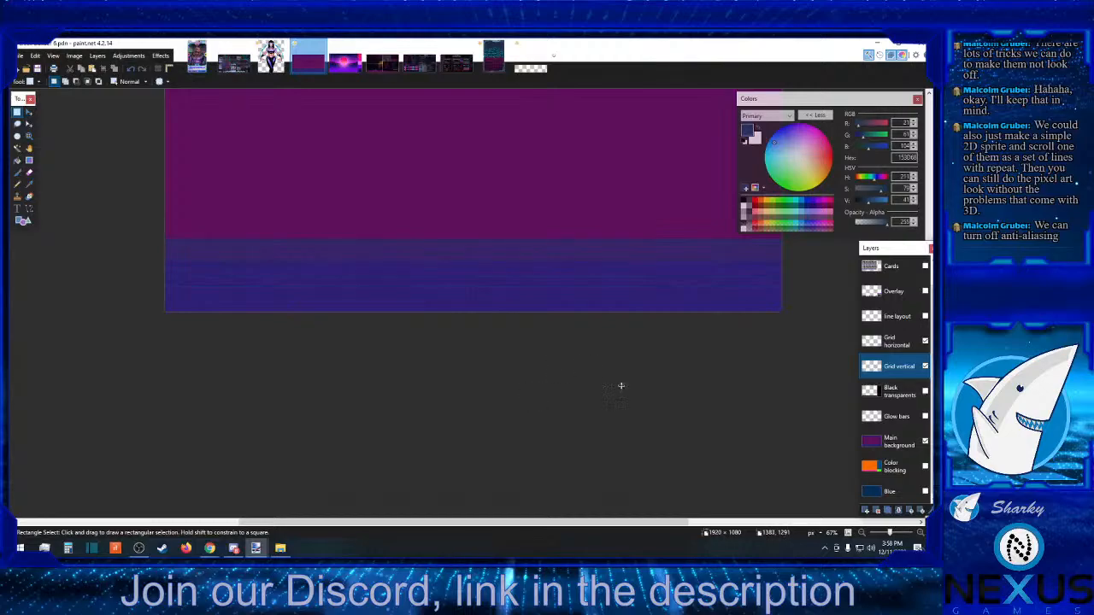
left_click(921, 534)
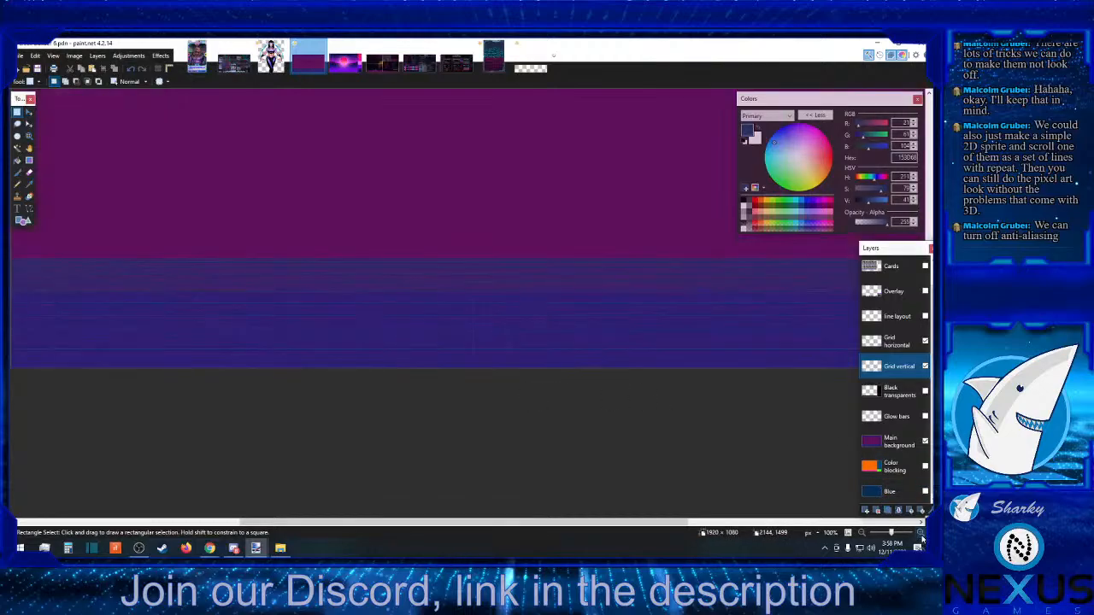
left_click(920, 534)
left_click(920, 535)
scroll(761, 451, "down", 4)
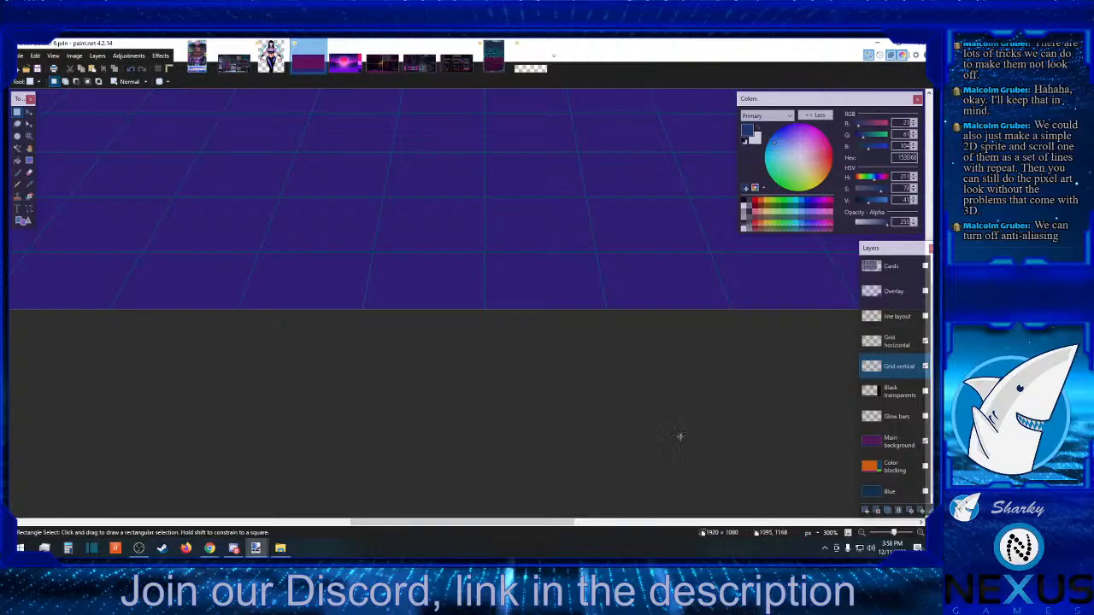
scroll(681, 436, "up", 3)
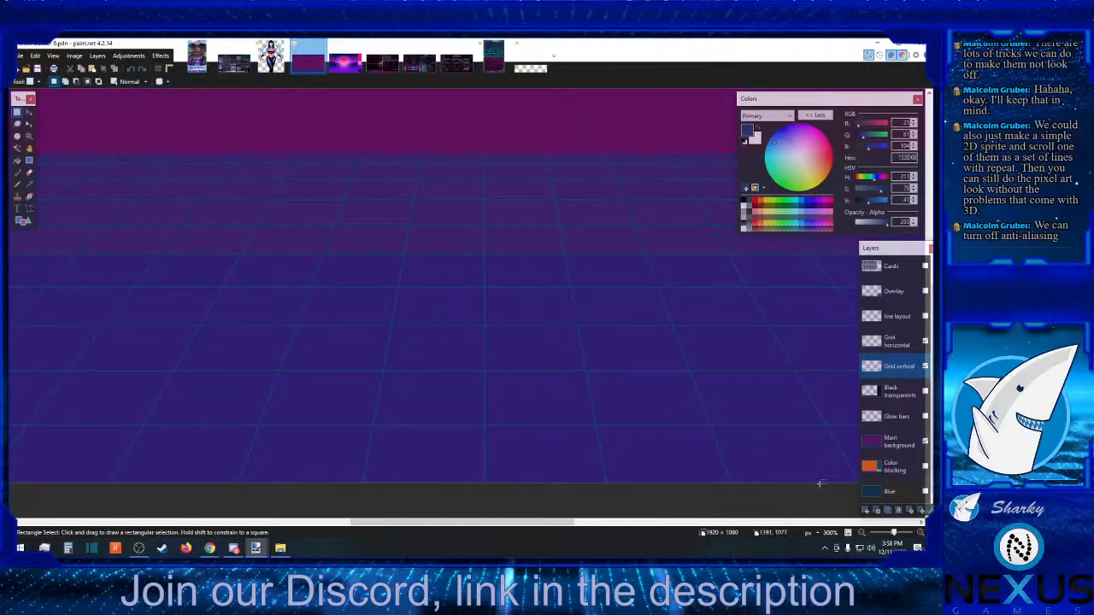
left_click(863, 533)
left_click(862, 533)
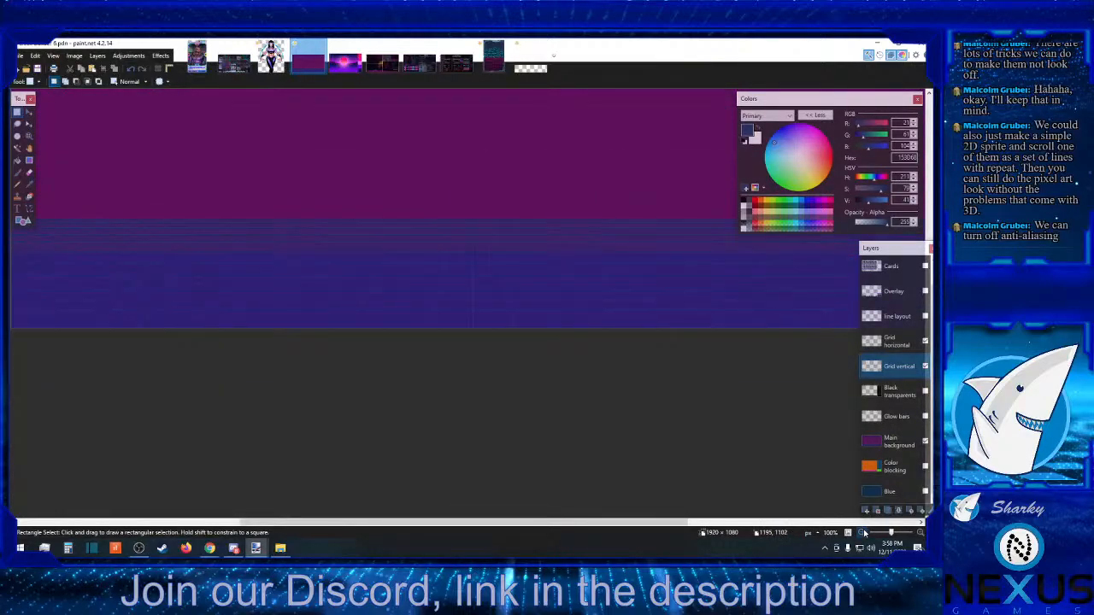
left_click(862, 533)
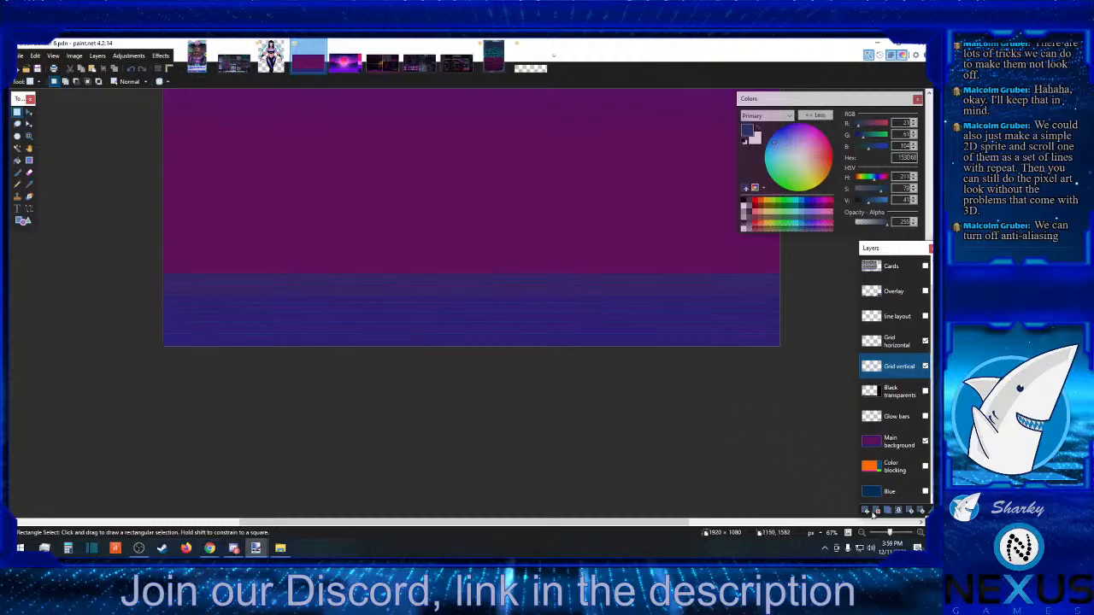
left_click(919, 532)
left_click(918, 533)
left_click(919, 533)
left_click(919, 532)
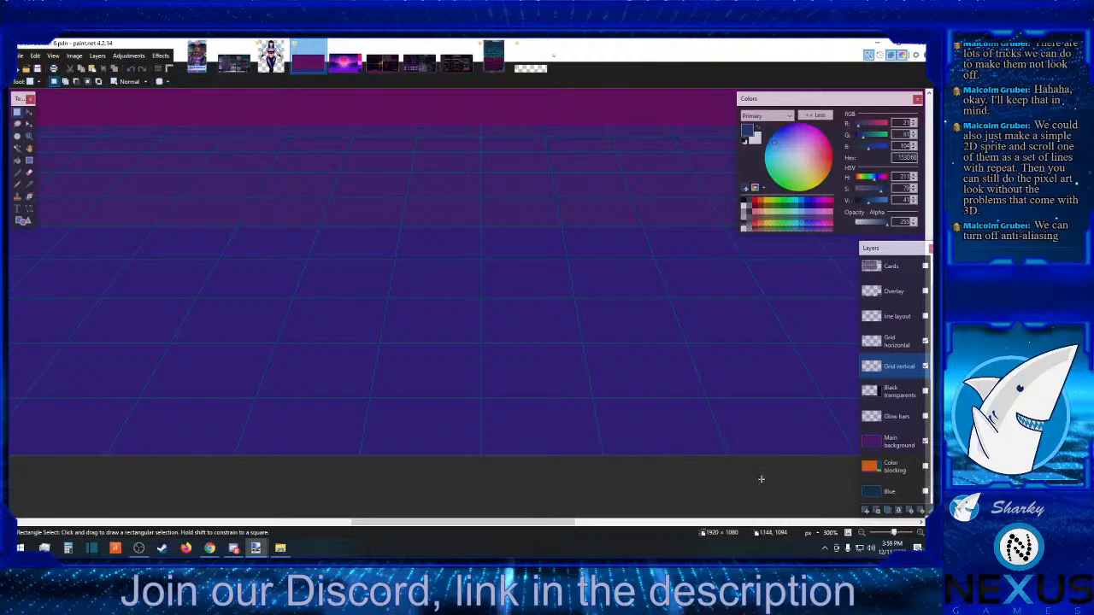
left_click(919, 533)
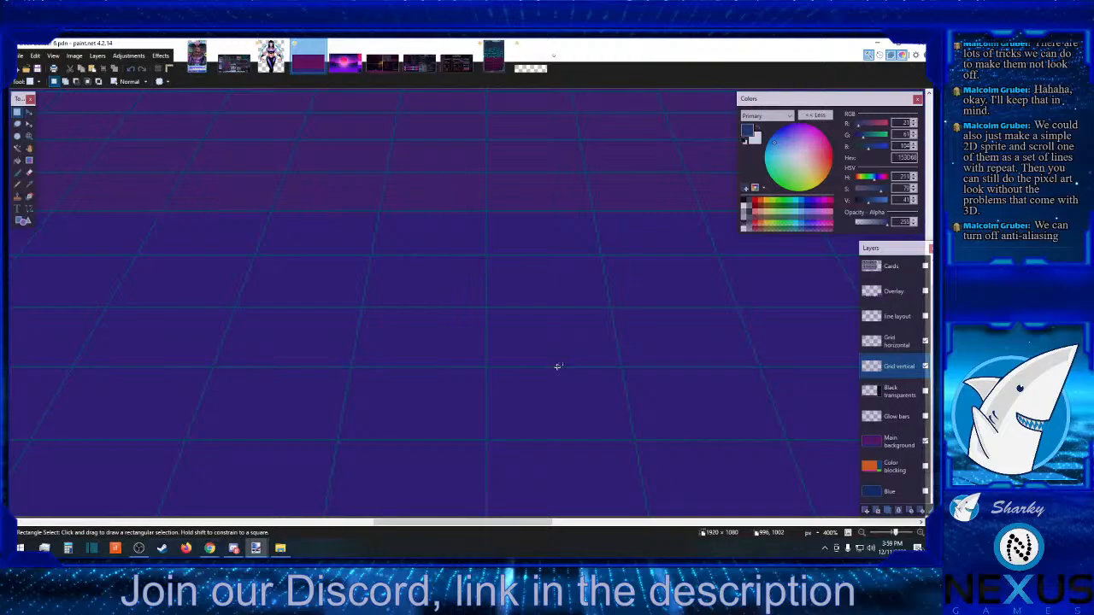
left_click(861, 533)
left_click(861, 533)
left_click(861, 533)
left_click(861, 533)
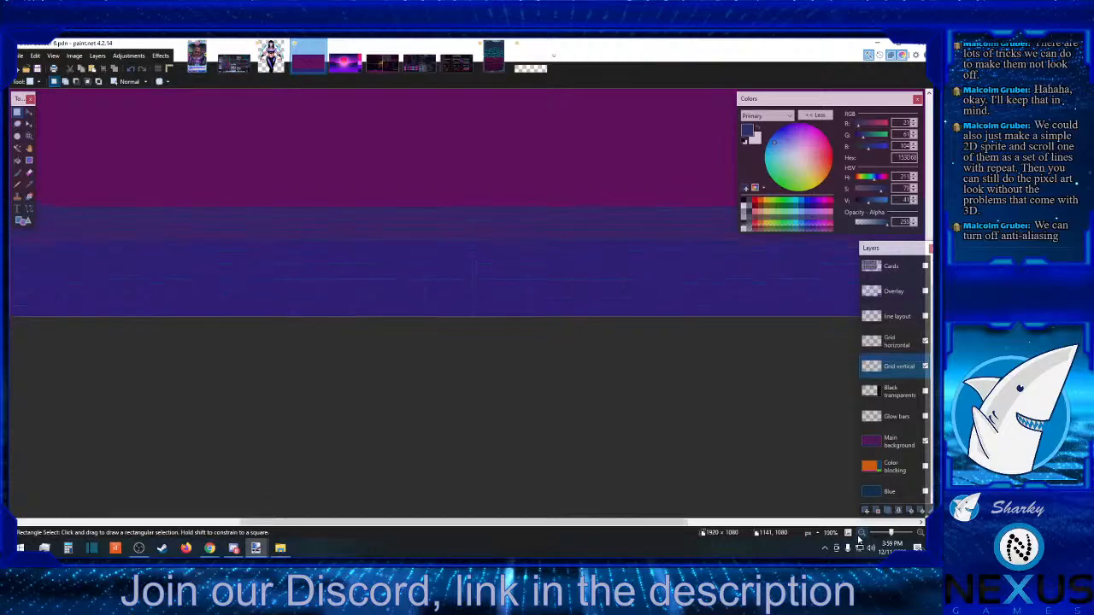
left_click(861, 533)
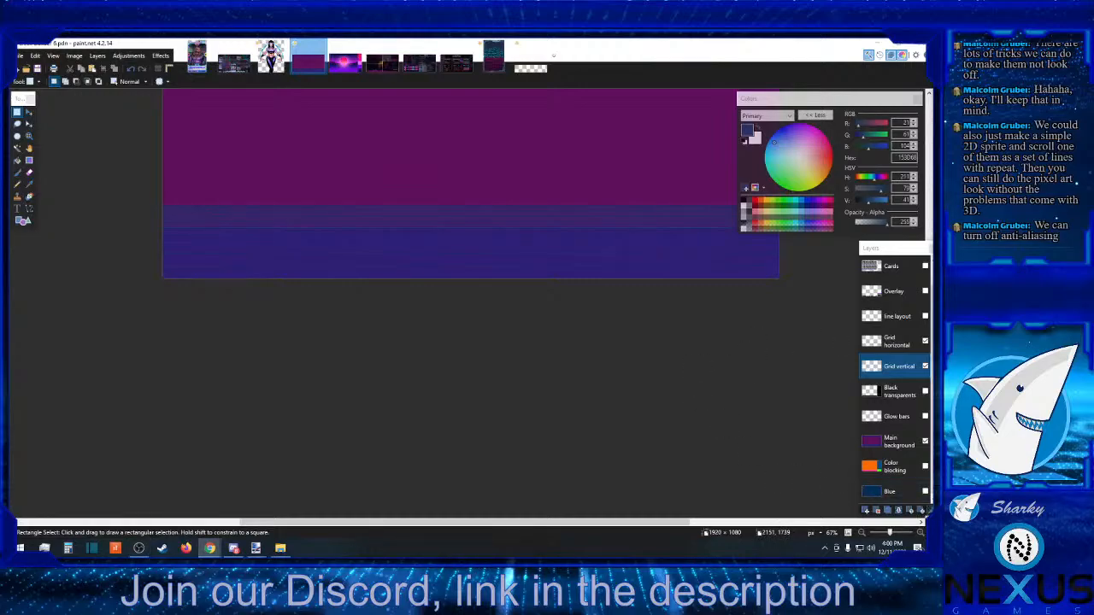
left_click(920, 533)
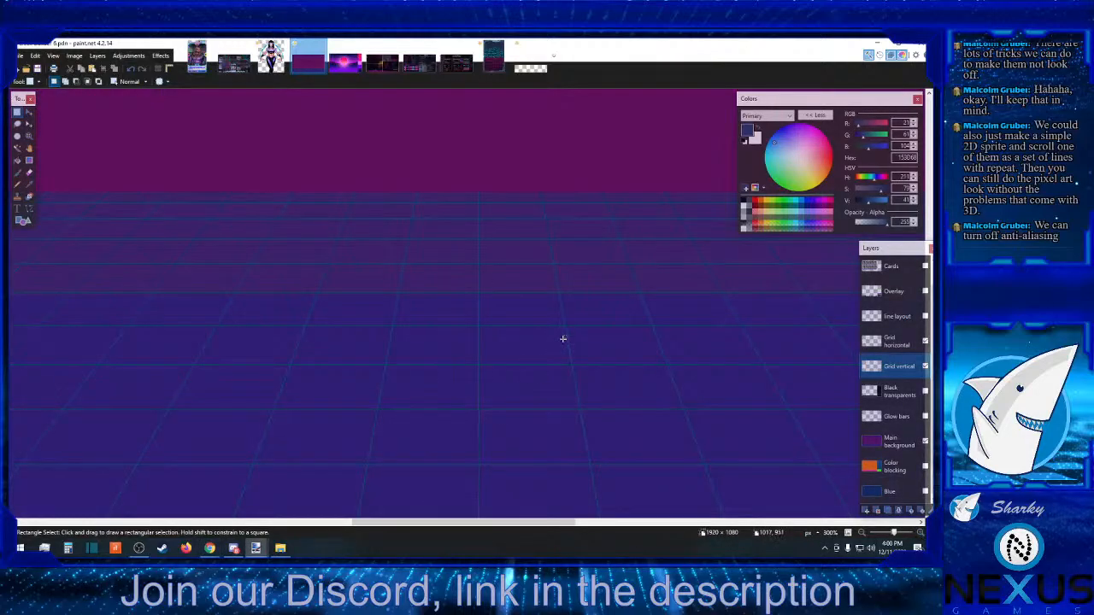
scroll(558, 353, "down", 3)
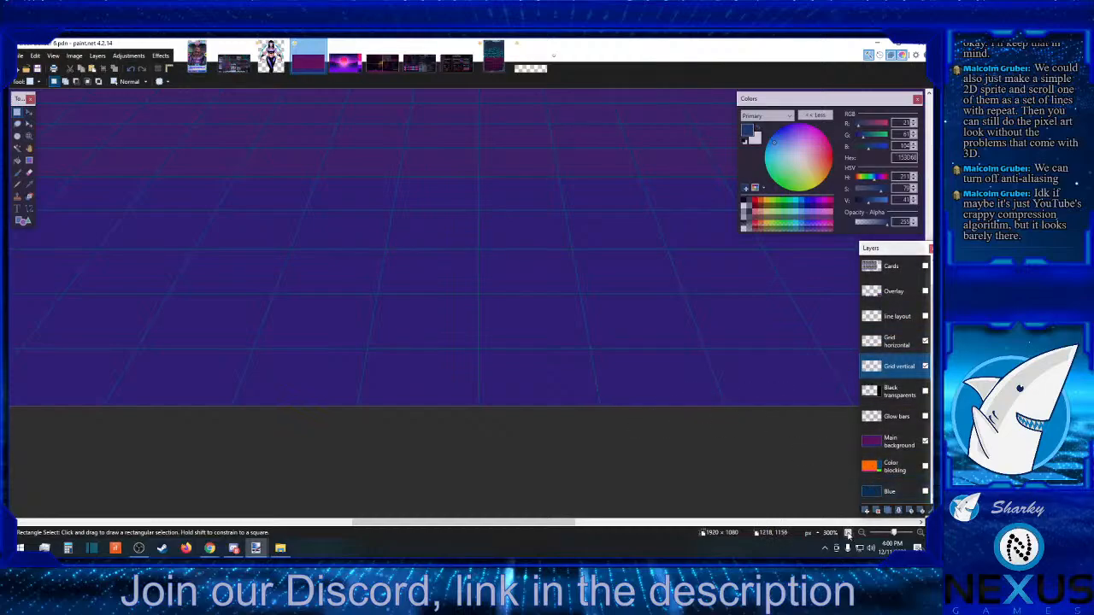
key("ctrl+minus")
scroll(559, 467, "up", 2)
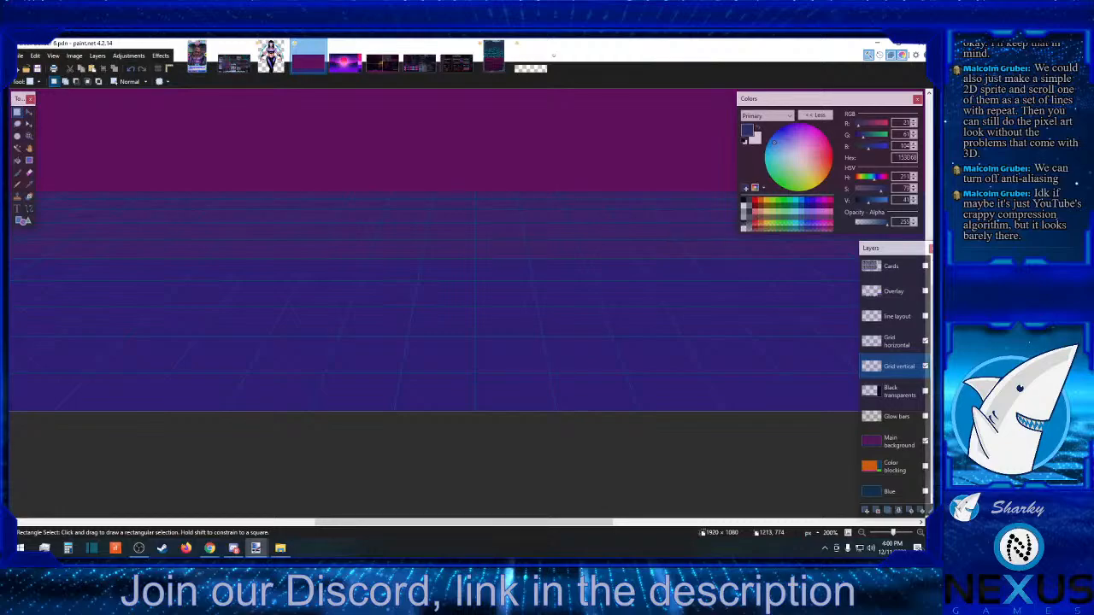
- Switch to the browser and view the WebAIM Contrast Checker's foreground and background color fields, then return to the grid floor
key("alt+Tab")
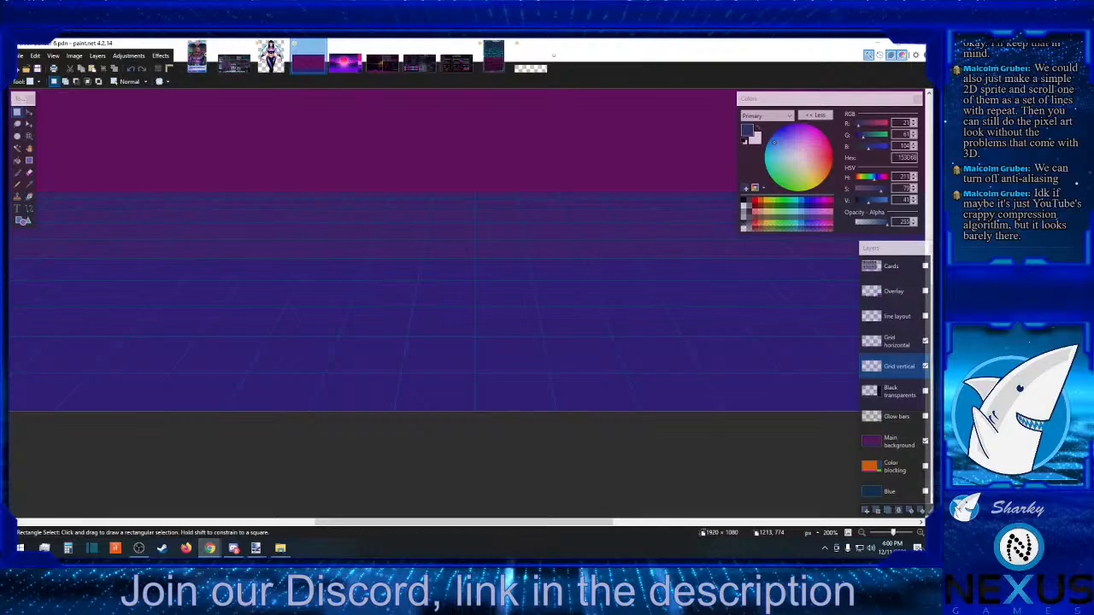
mouse_move(1093, 141)
left_mouse_down()
mouse_move(991, 113)
mouse_move(789, 89)
mouse_move(791, 78)
left_mouse_up()
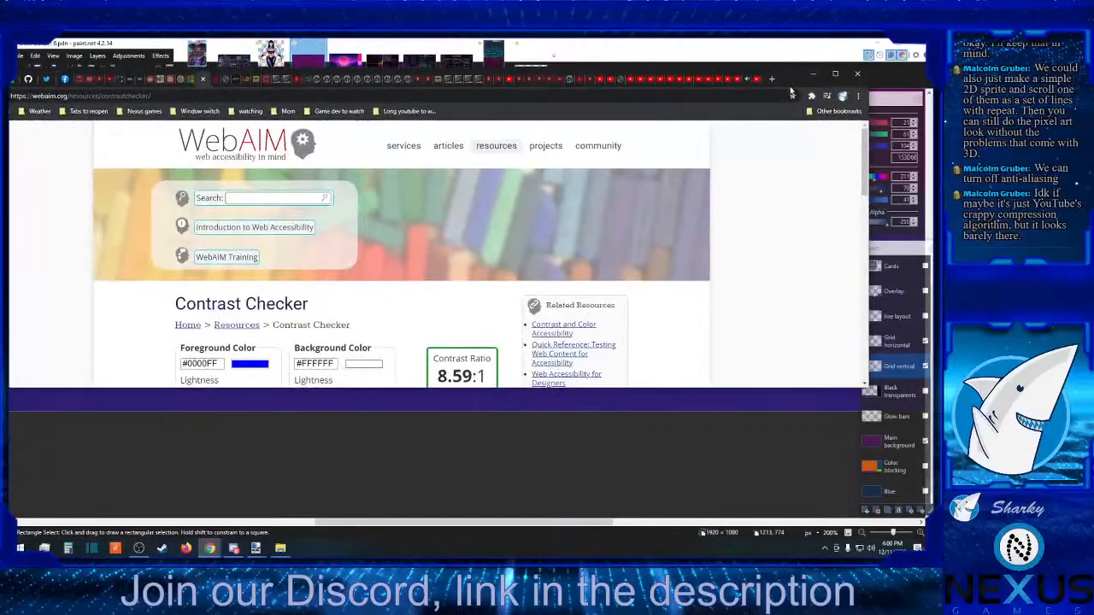
scroll(768, 278, "down", 3)
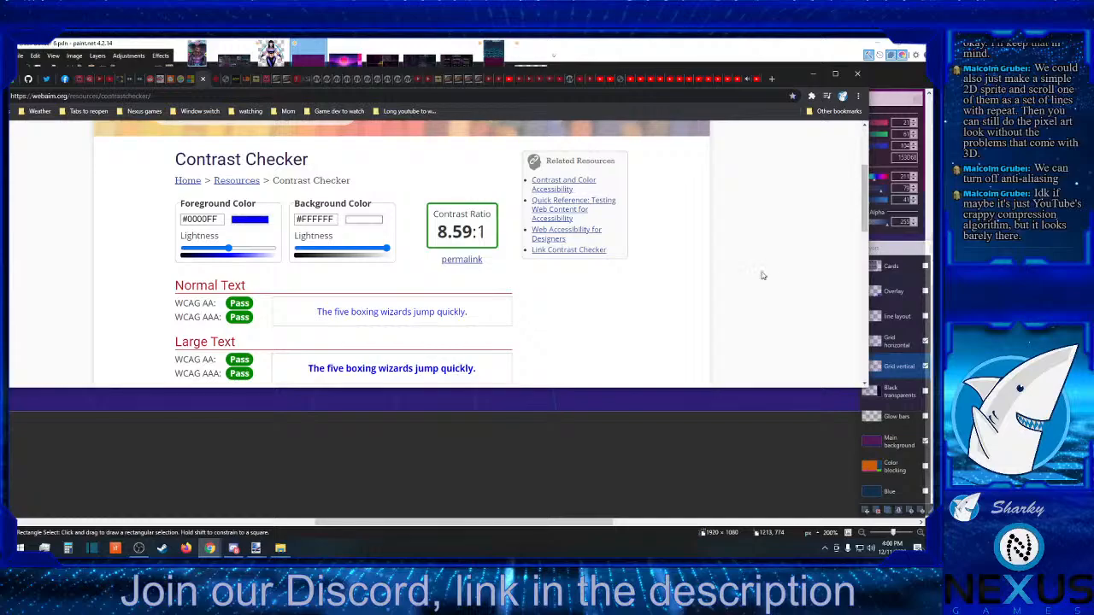
left_click_drag(789, 79, 803, 79)
left_click(826, 73)
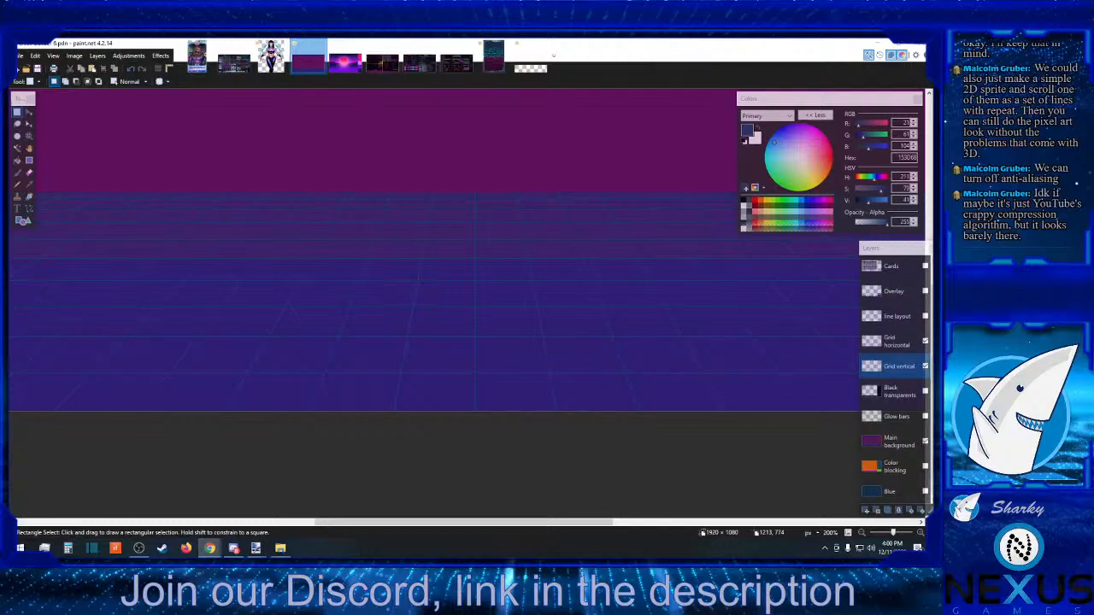
- Copy the grid line color's hex code 153D68 with the Color Picker active for the contrast check
left_click(29, 185)
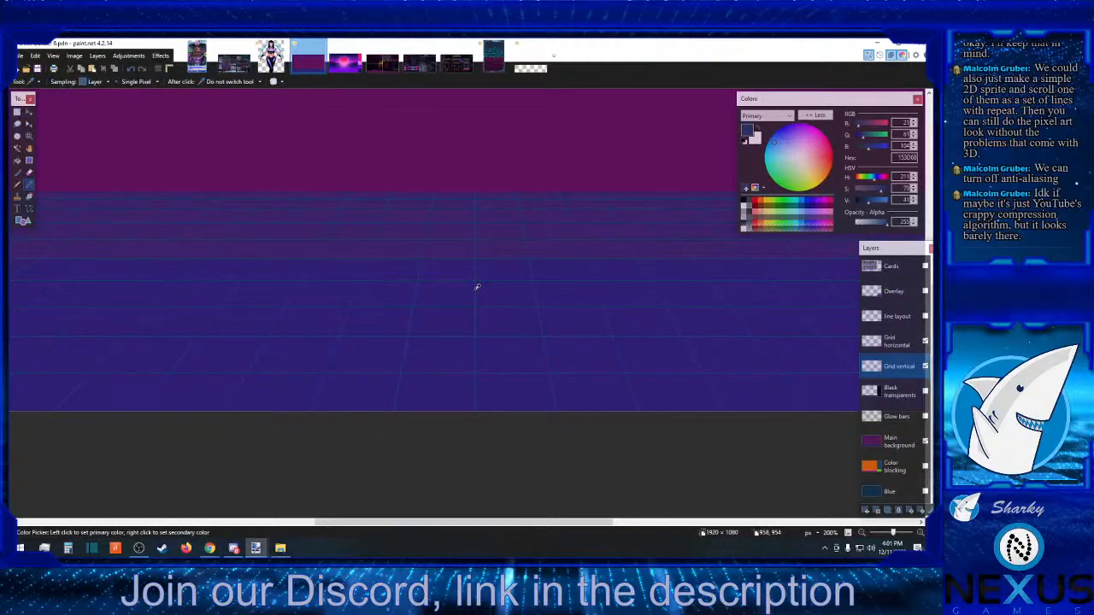
left_click(920, 533)
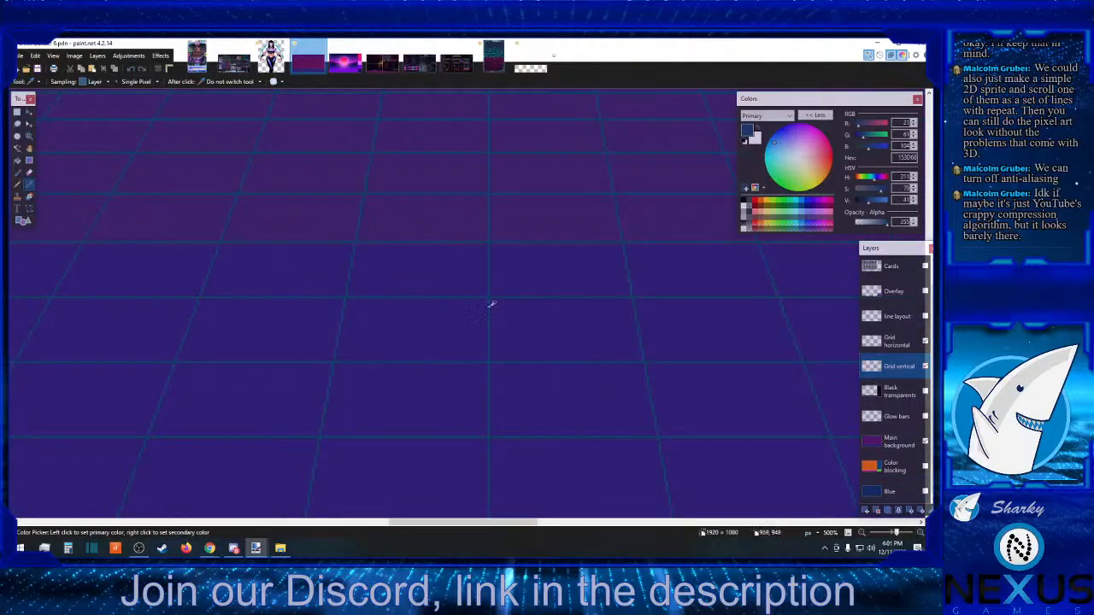
double_click(905, 157)
right_click(907, 159)
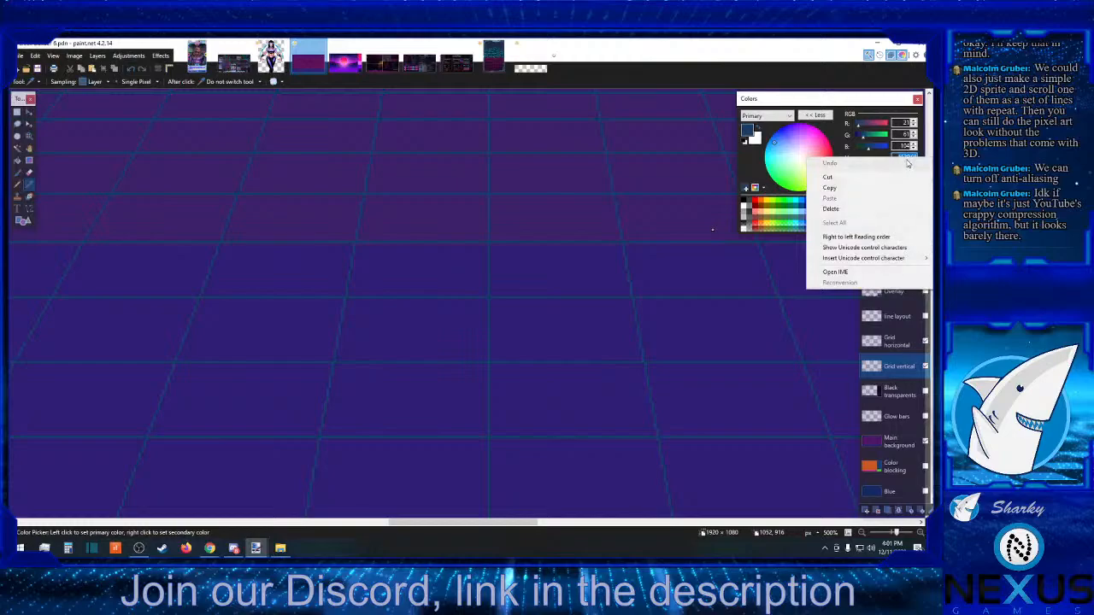
left_click(864, 188)
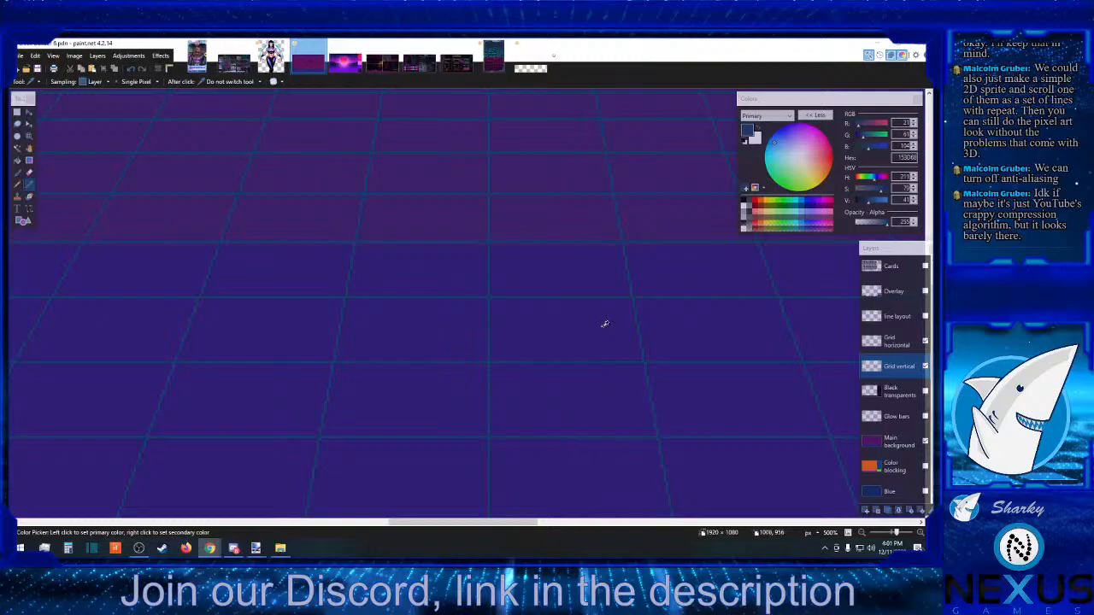
- Sample the lower floor color on the Main background layer, copy its hex code 301F76 and switch to the contrast checker
left_click(893, 441)
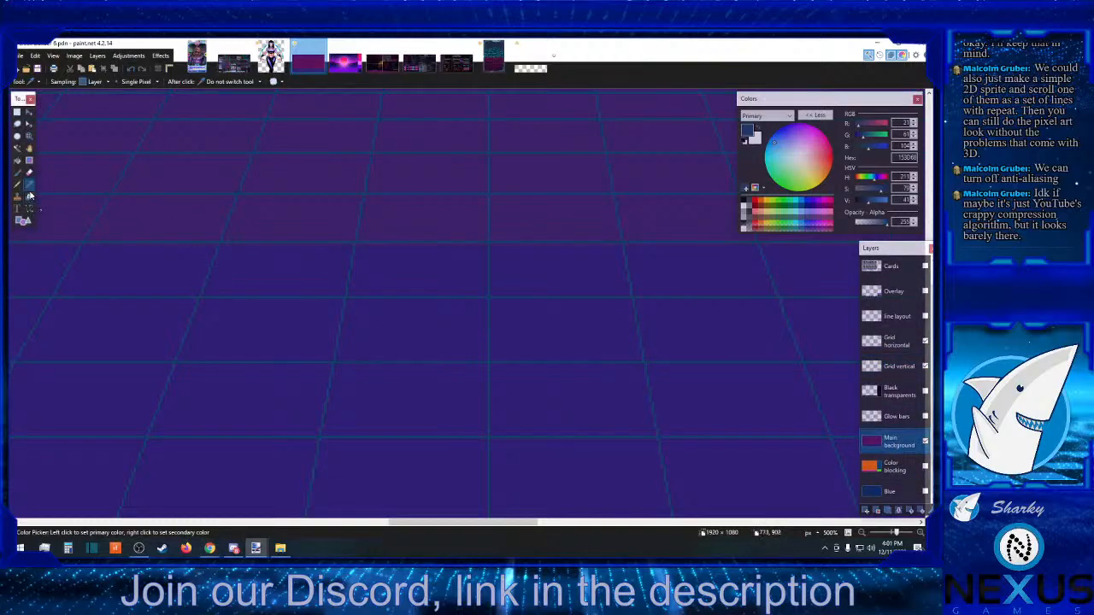
left_click(512, 311)
double_click(906, 157)
right_click(906, 157)
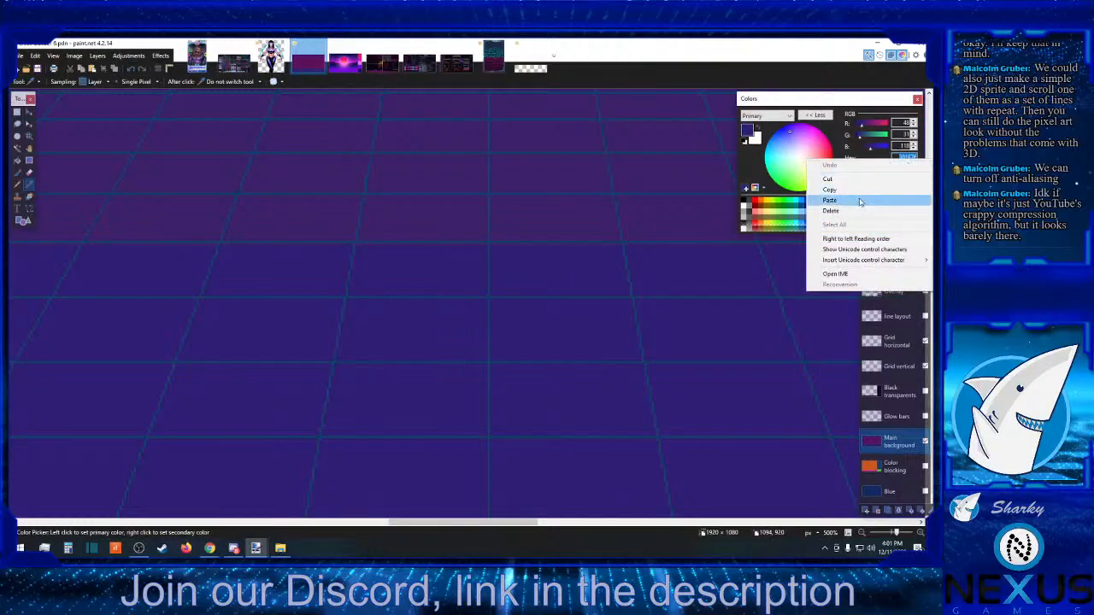
left_click(898, 190)
key("alt+Tab")
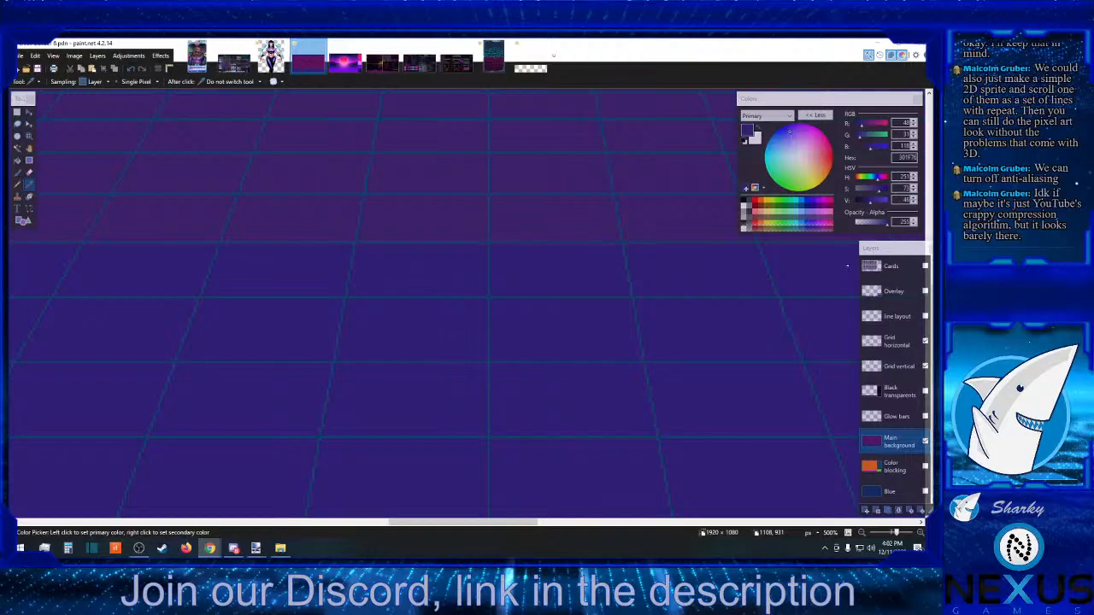
- Sample the floor's upper purple band, copy its hex code 3C2269 and switch to the contrast checker
left_click(861, 532)
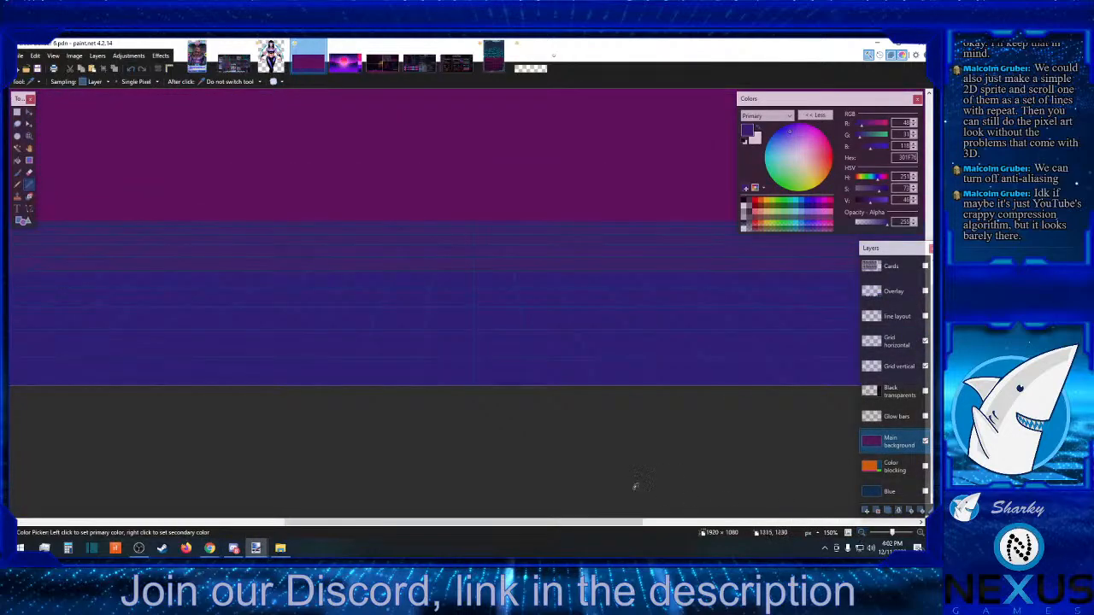
left_click(862, 533)
left_click(861, 532)
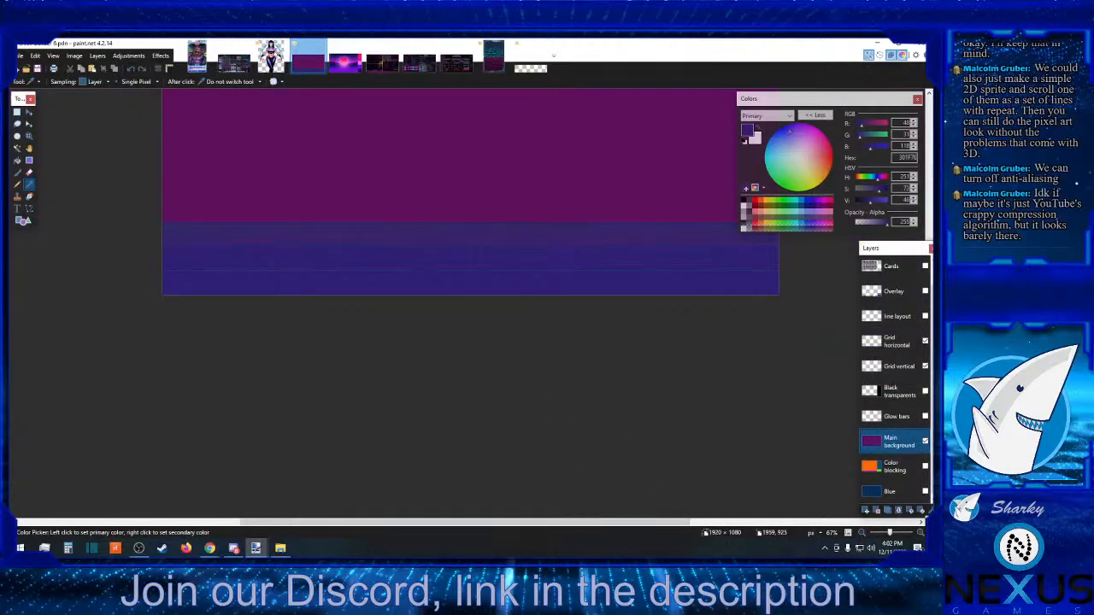
mouse_move(932, 107)
left_mouse_down()
mouse_move(854, 96)
mouse_move(1093, 99)
left_mouse_up()
left_click_drag(1093, 60, 1079, 53)
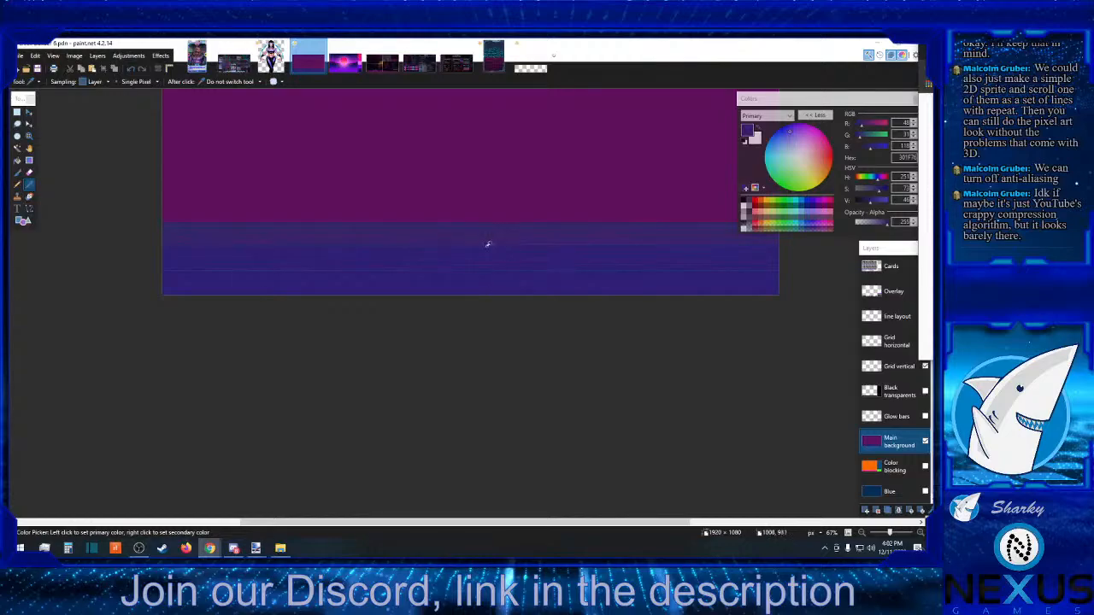
left_click(484, 232)
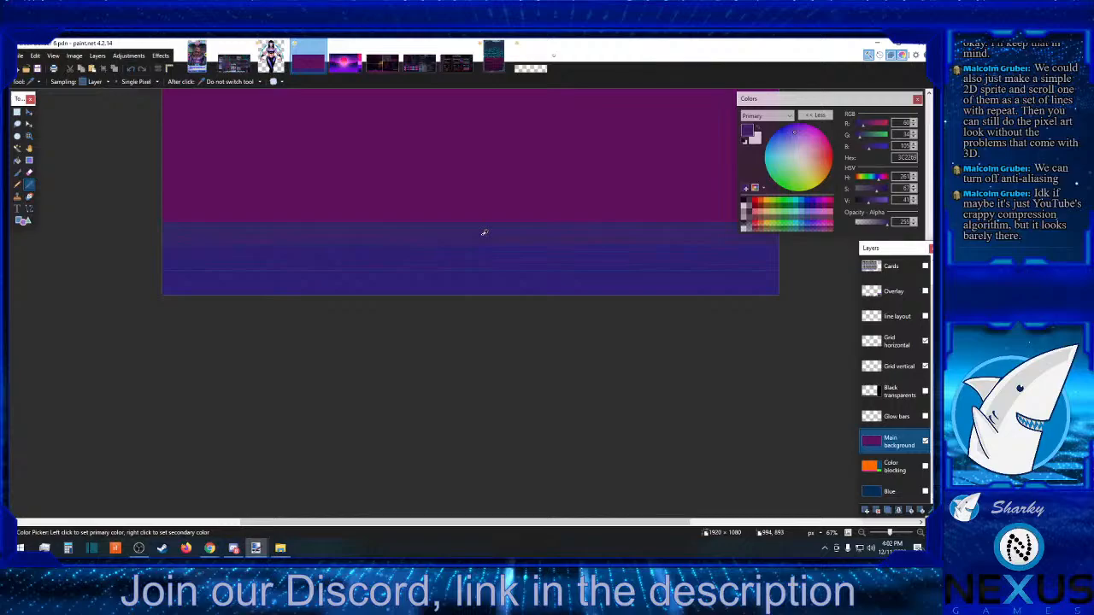
left_click_drag(894, 157, 932, 163)
right_click(912, 158)
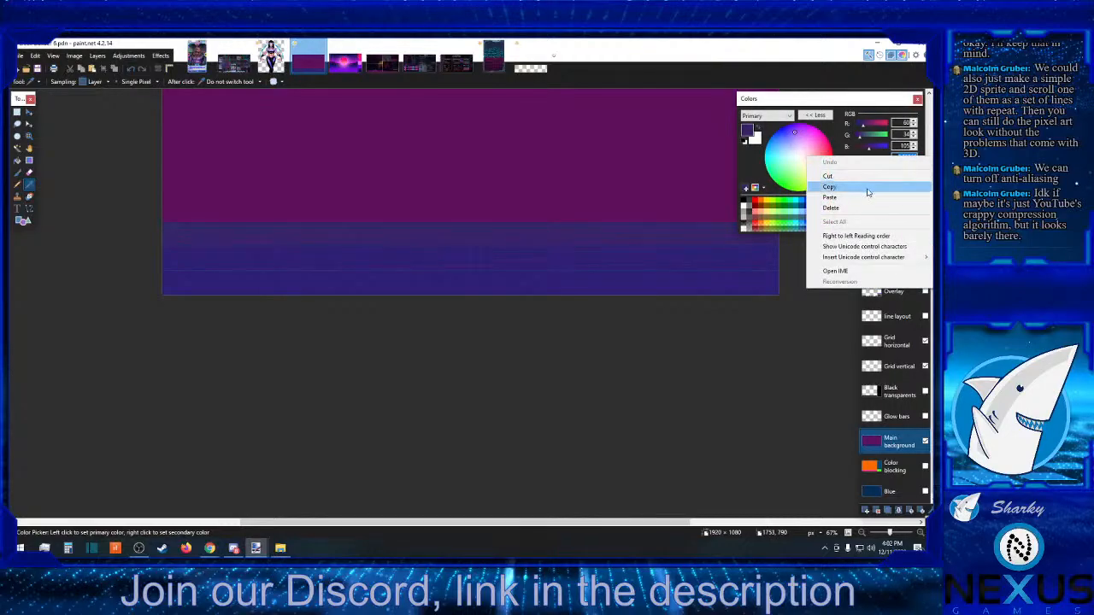
left_click(863, 186)
key("alt+Tab")
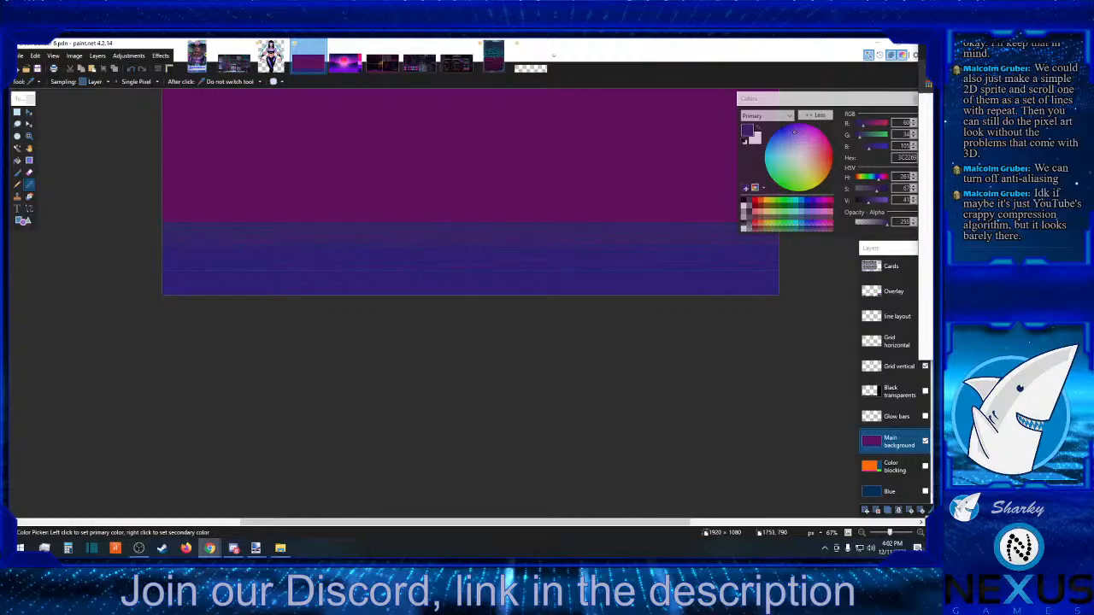
- Sample the lower floor blue again, copy its hex code 301F76 and return to the contrast checker in the browser
left_click(506, 249)
double_click(905, 157)
right_click(906, 159)
left_click(868, 189)
left_click(209, 548)
left_click(667, 357)
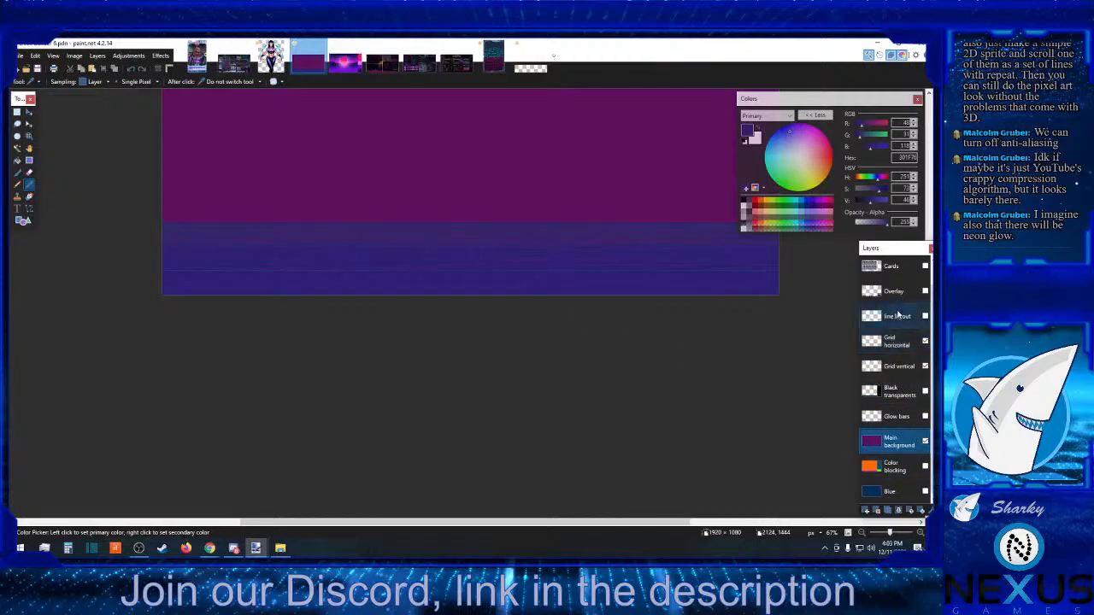
- Sample the blue of the center line on the Grid vertical layer as the primary color
left_click(902, 368)
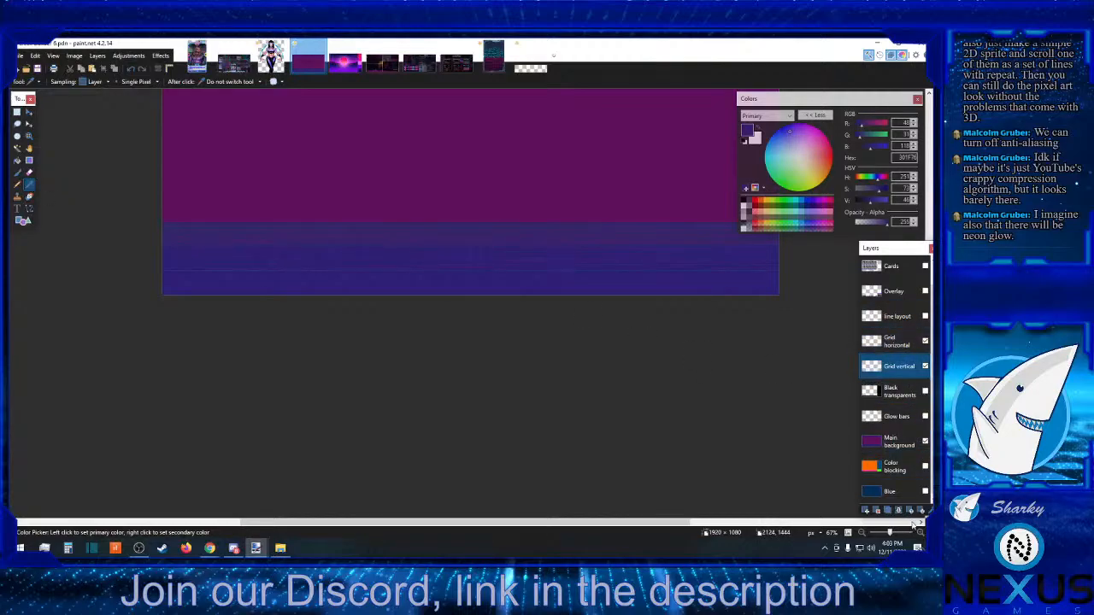
left_click(920, 533)
left_click(921, 533)
left_click(920, 533)
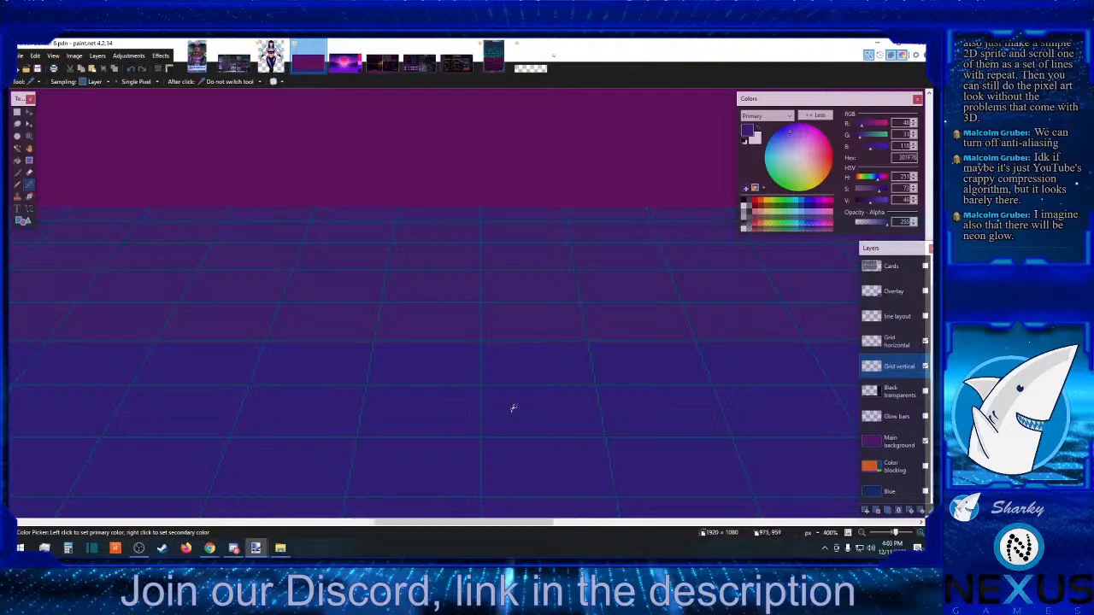
left_click(484, 367)
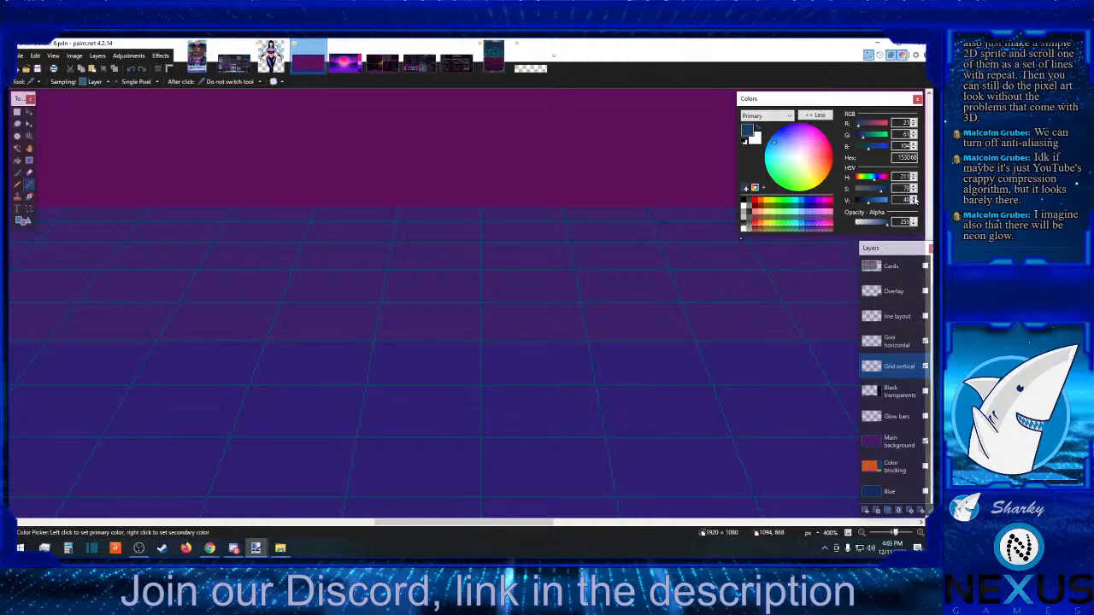
- Brighten the primary blue to a value of 50 (hex 1A4B7F) and fill the lines on the Grid vertical layer
left_click(913, 197)
left_click(912, 197)
left_click(913, 198)
left_click(912, 197)
left_click(913, 198)
left_click(913, 197)
left_click(913, 197)
left_click(913, 197)
left_click(913, 198)
left_click(913, 197)
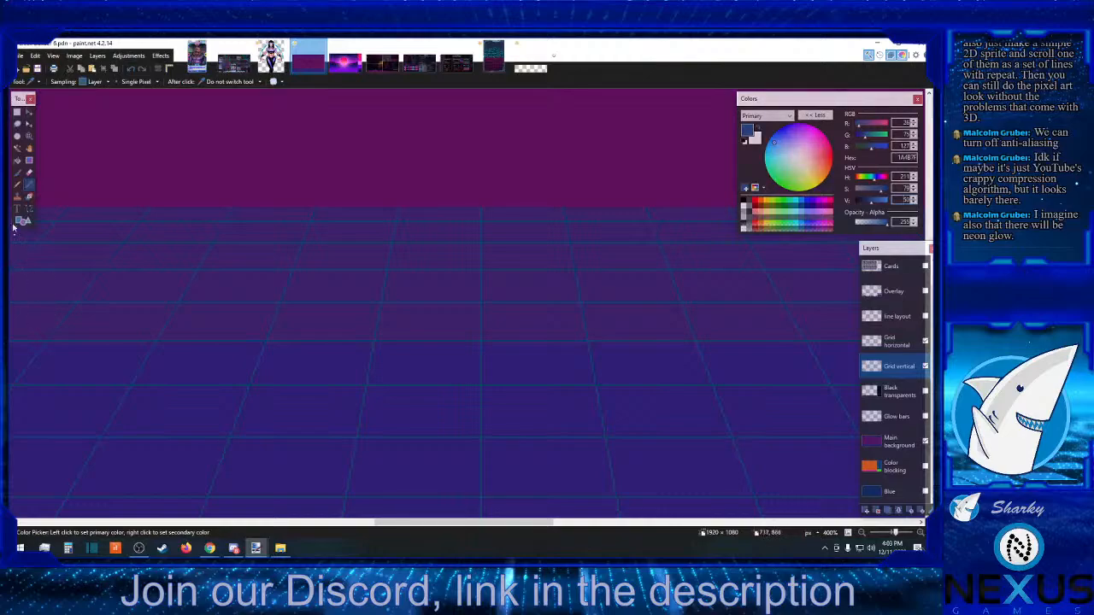
left_click(17, 160)
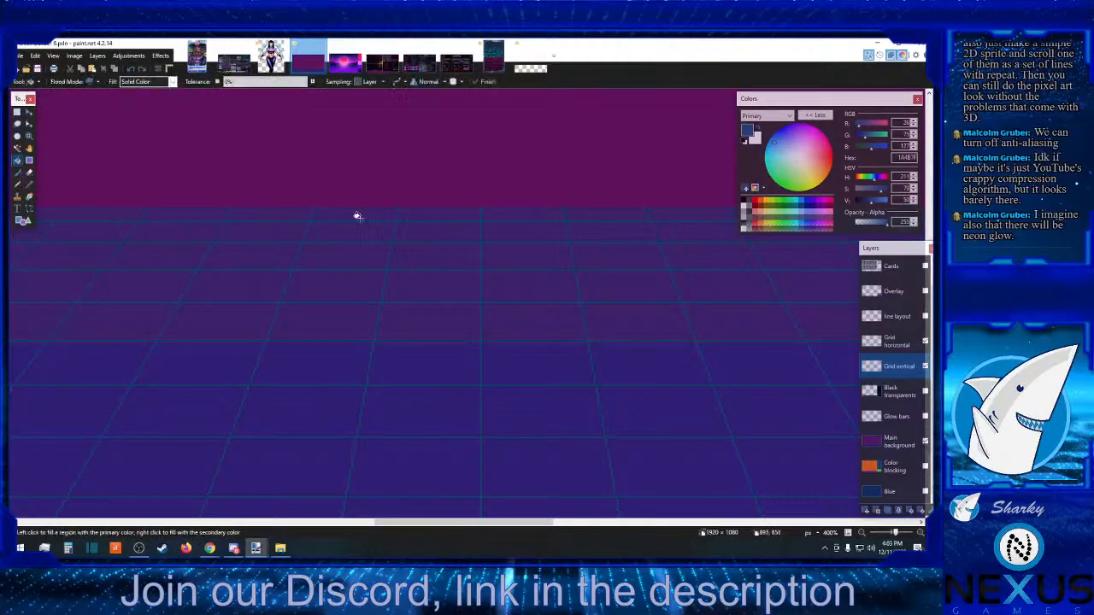
left_click(481, 315)
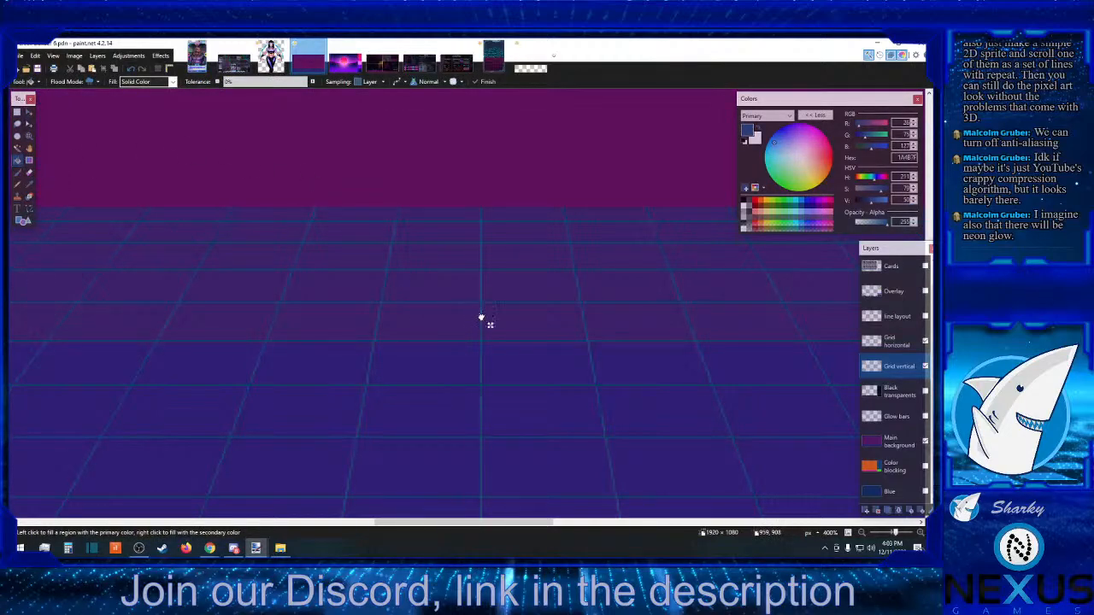
left_click(479, 318)
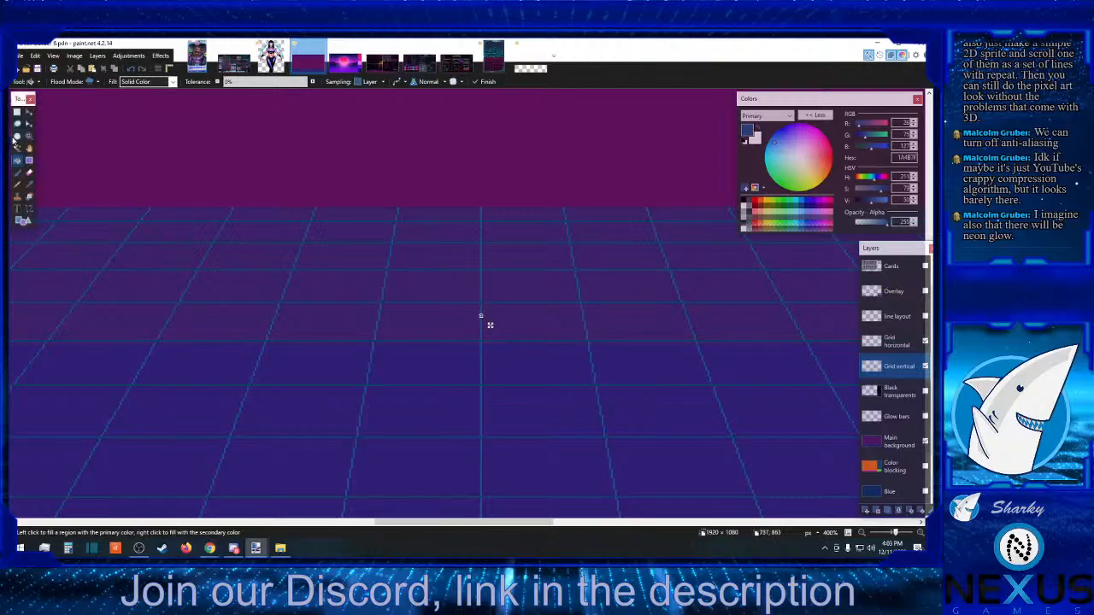
- Copy the vertical line color's hex code 1A4B7F and switch to the contrast checker in the browser
left_click(17, 112)
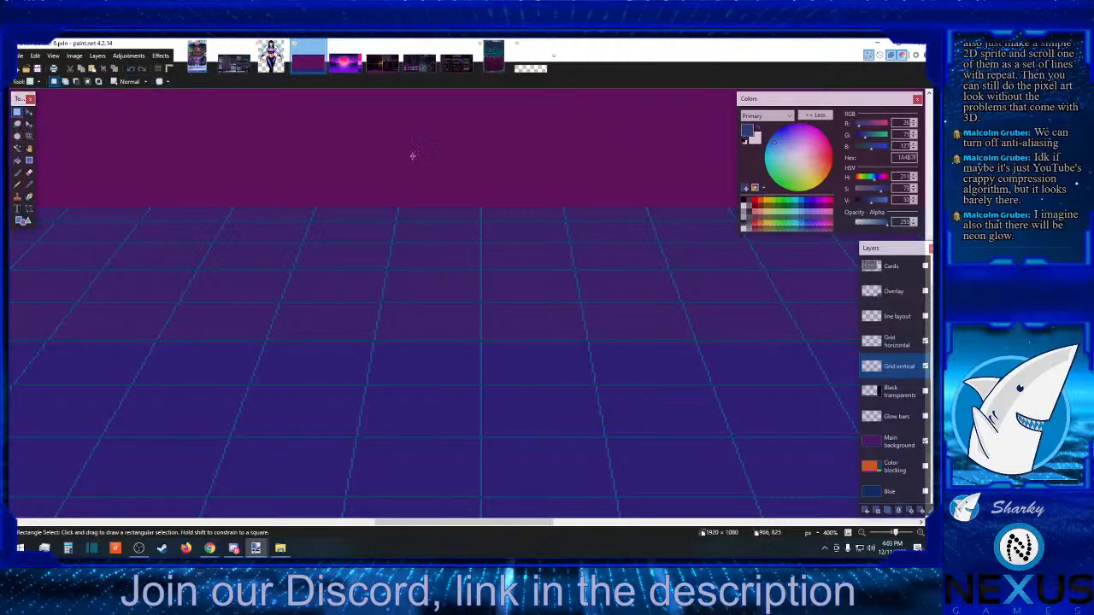
double_click(904, 157)
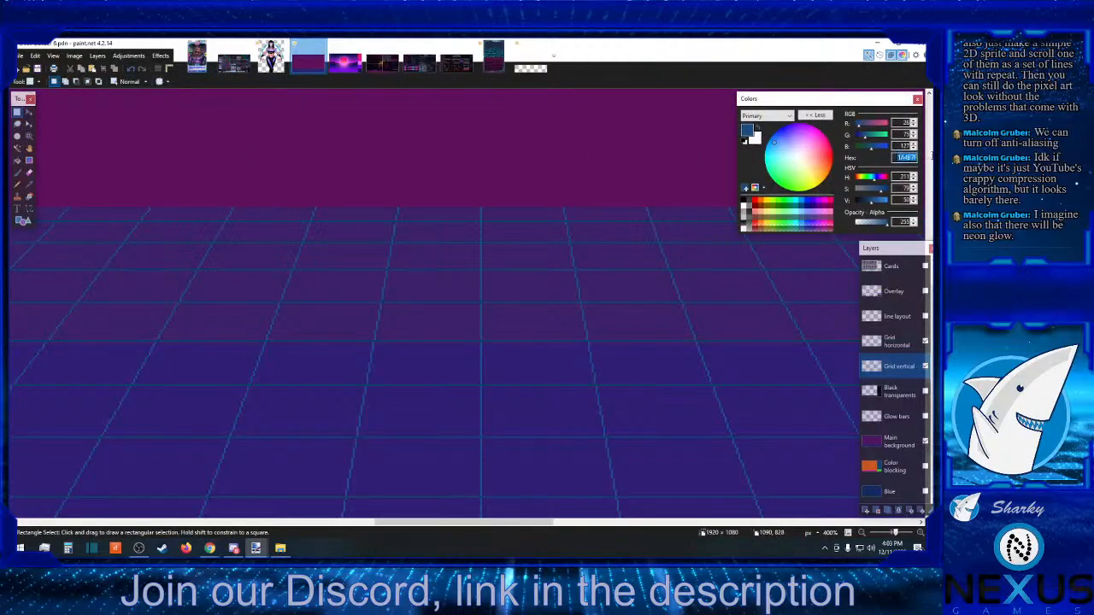
right_click(913, 169)
left_click(865, 190)
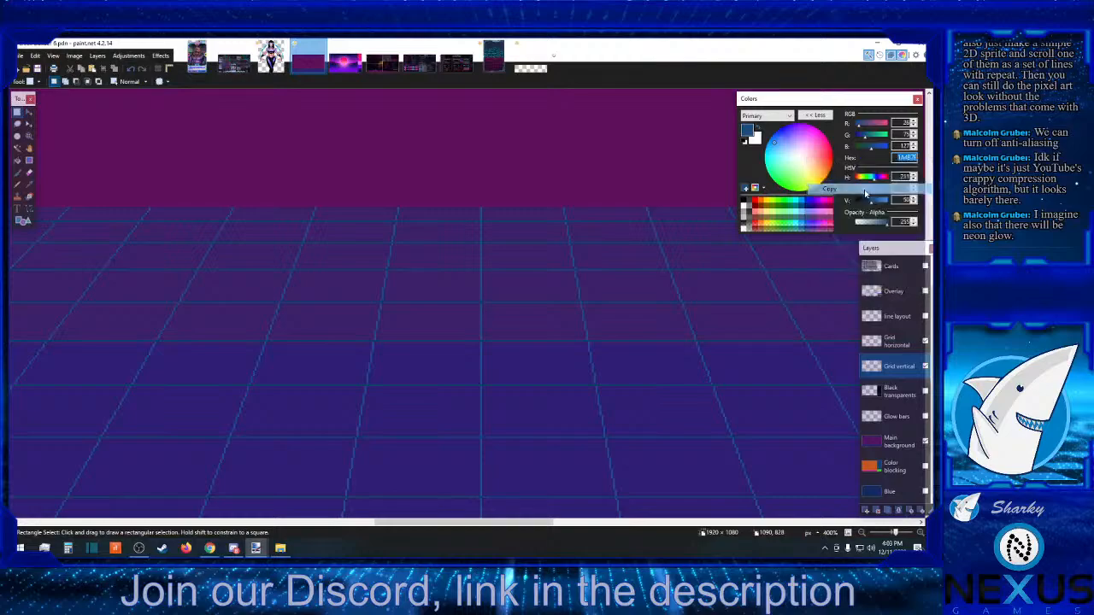
key("alt+Tab")
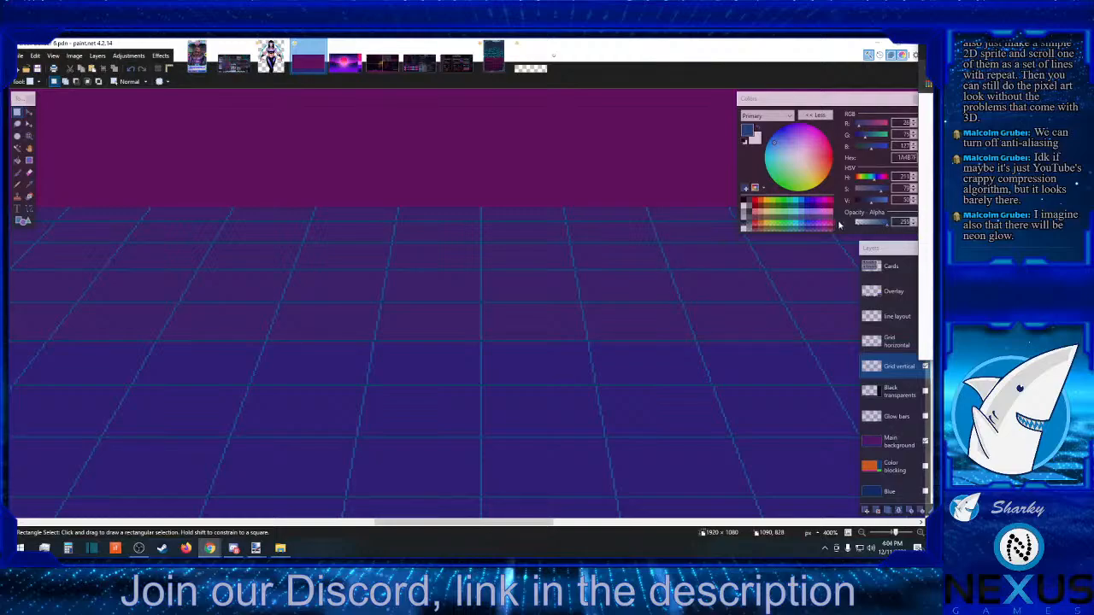
- Raise the primary blue's saturation to 85 and its value to 53 (hex 144D87), and refill the vertical grid lines
left_click(913, 200)
left_click(913, 198)
left_click(913, 199)
left_click(913, 186)
left_click(913, 187)
left_click(914, 186)
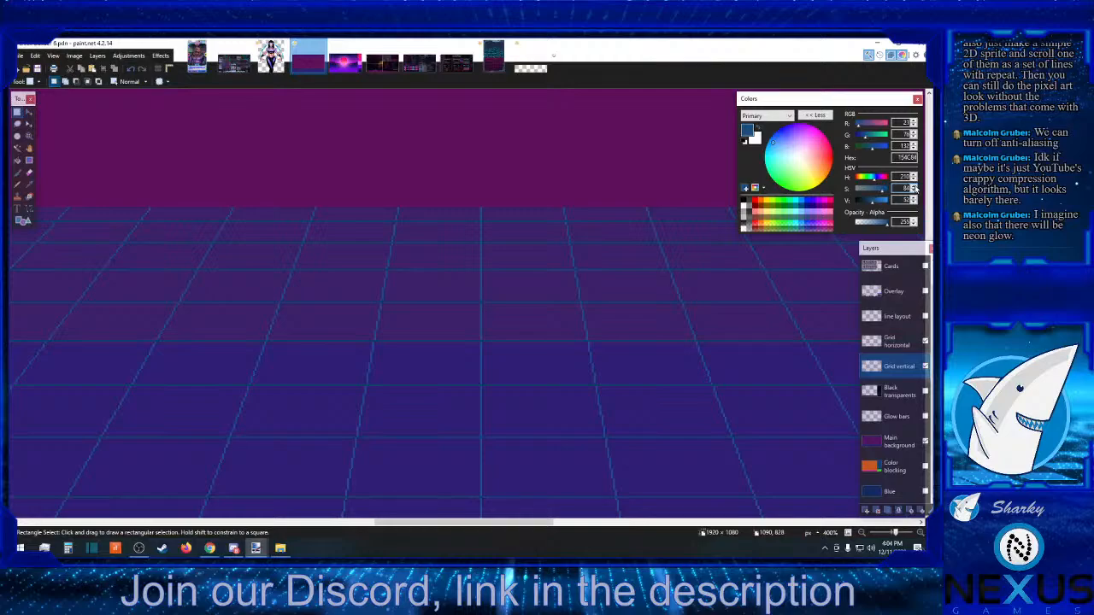
left_click(913, 187)
left_click(912, 198)
left_click(17, 160)
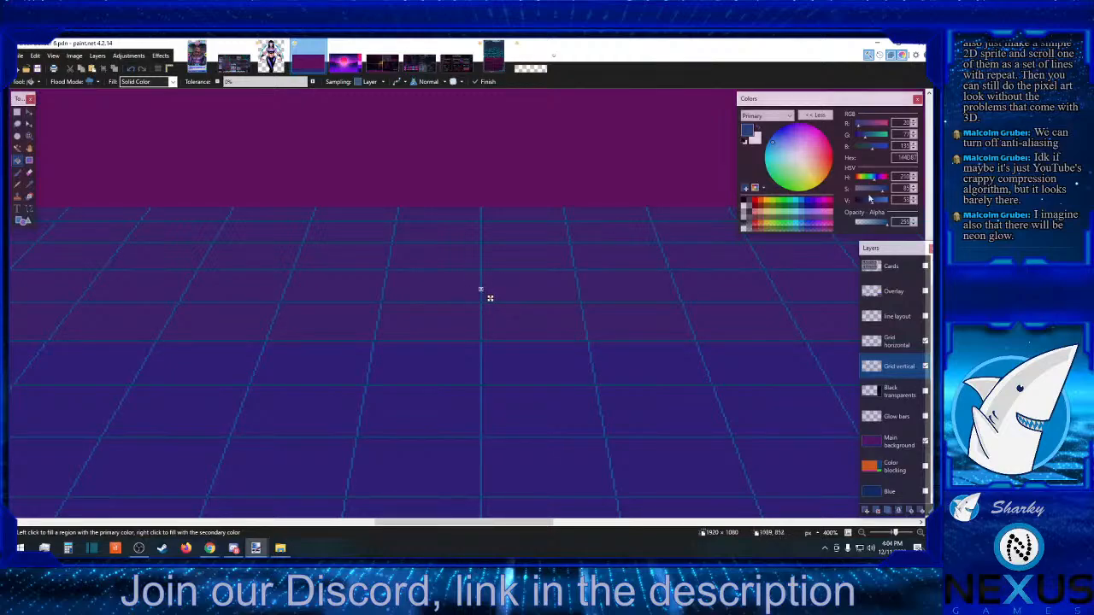
- Copy the line color's hex code 144D87 and switch to the contrast checker in the browser
left_click(904, 157)
right_click(906, 159)
left_click(829, 189)
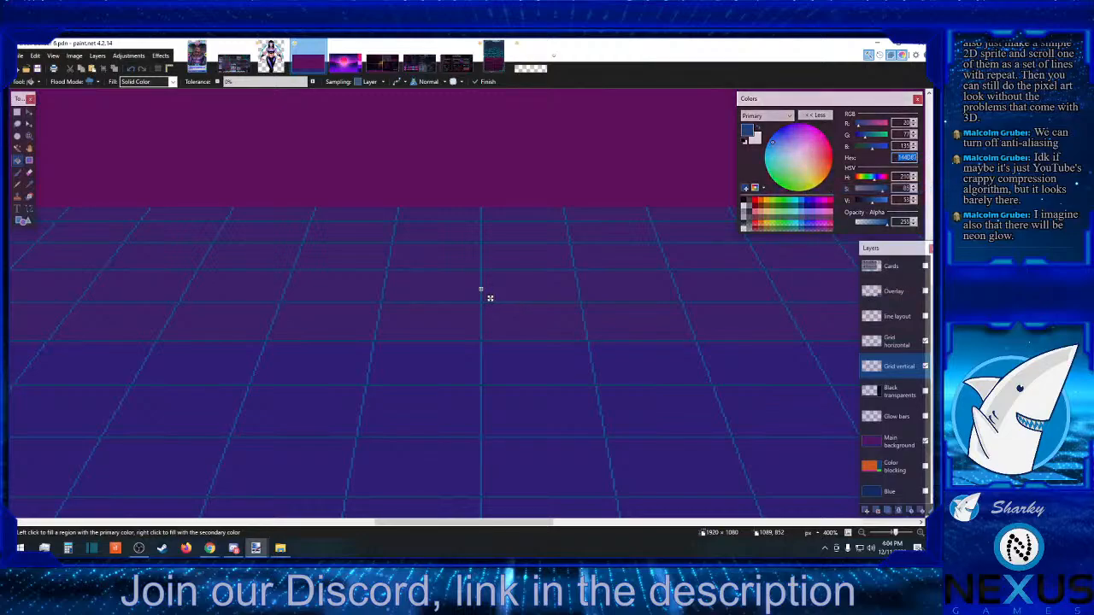
key("alt+Tab")
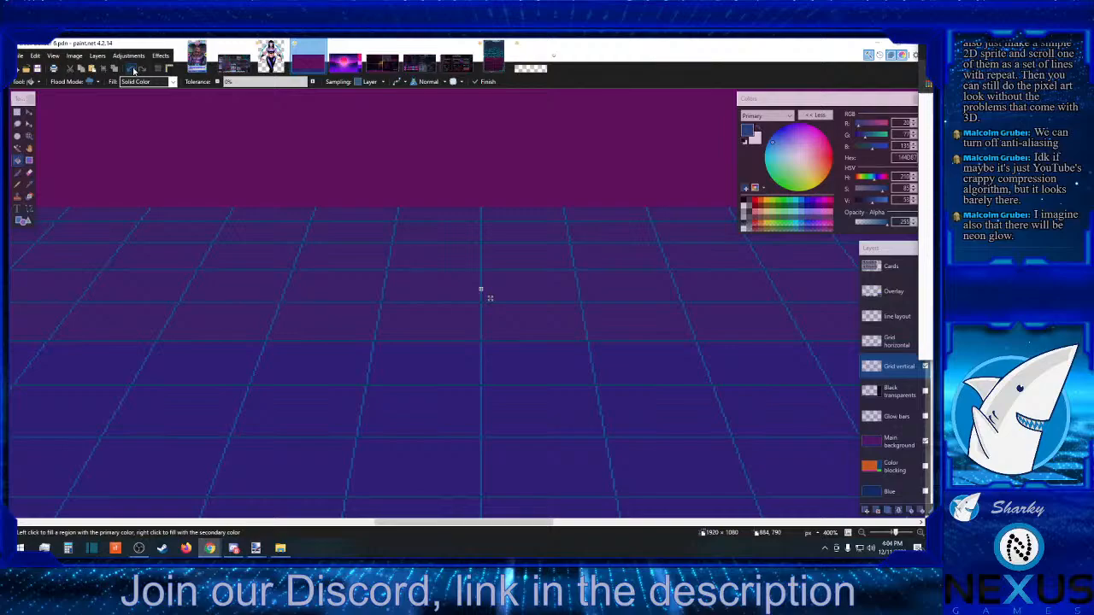
- Lower the vertical line color's saturation to 78 and raise its value until the hex code is 2361A0
left_click(912, 191)
left_click(913, 192)
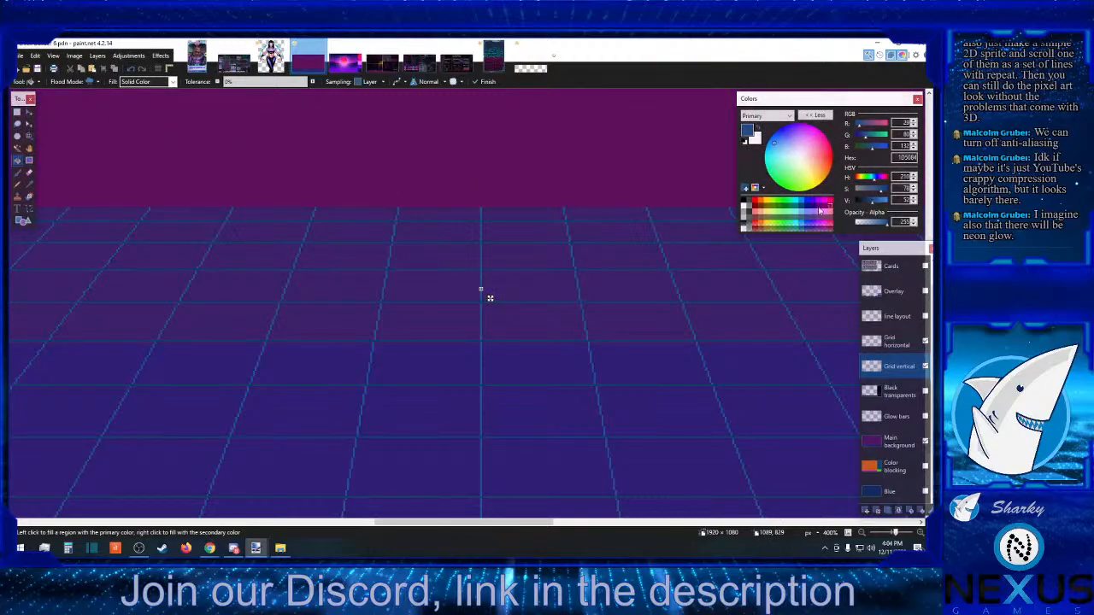
left_click(914, 197)
left_click(913, 197)
left_click(914, 198)
left_click(914, 198)
left_click(914, 197)
left_click(914, 197)
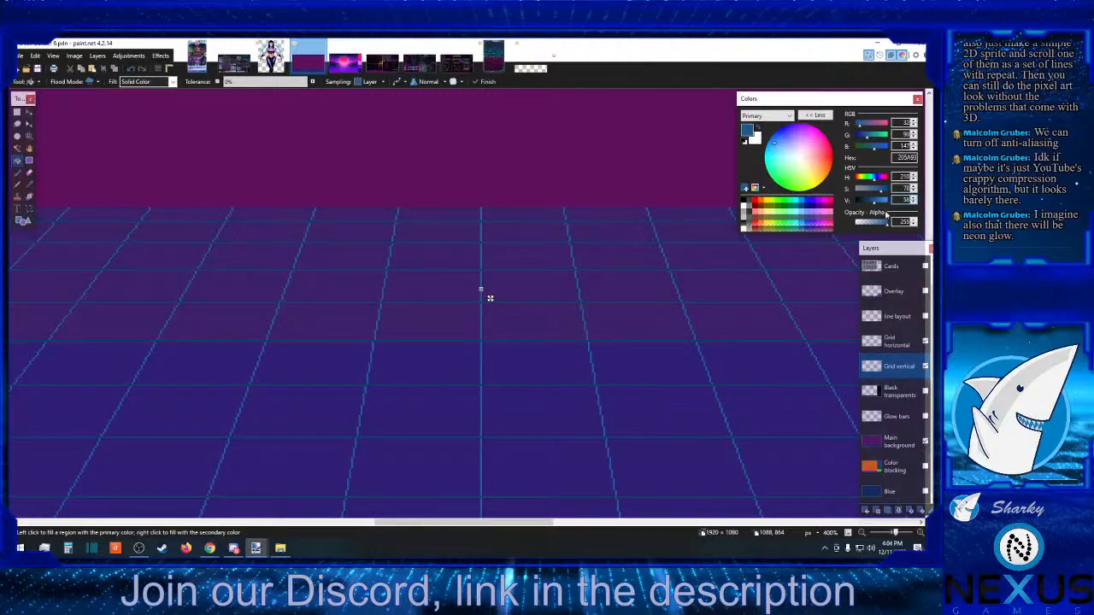
left_click(914, 198)
left_click(913, 198)
left_click(914, 197)
left_click(914, 197)
left_click(913, 197)
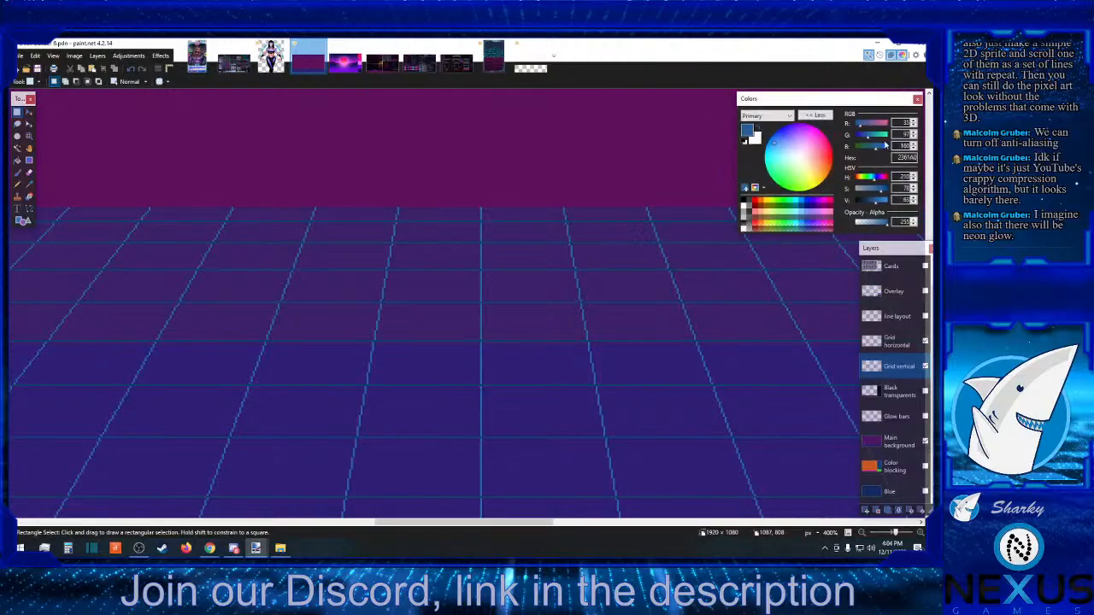
- Copy the brightened line color's hex code 2361A0 and switch to the contrast checker in the browser
double_click(906, 157)
right_click(906, 157)
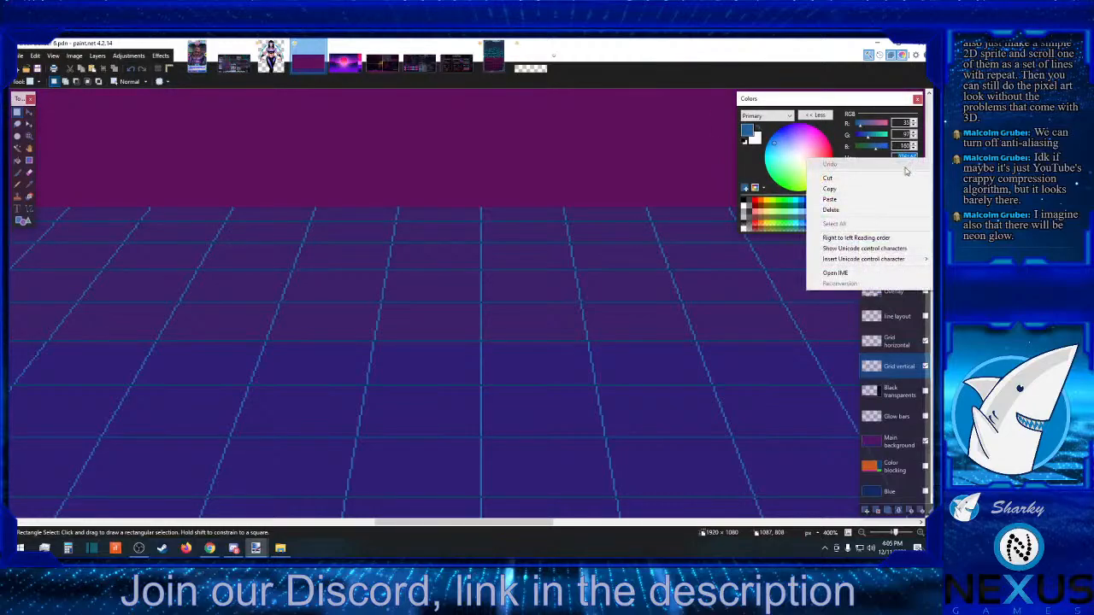
left_click(855, 195)
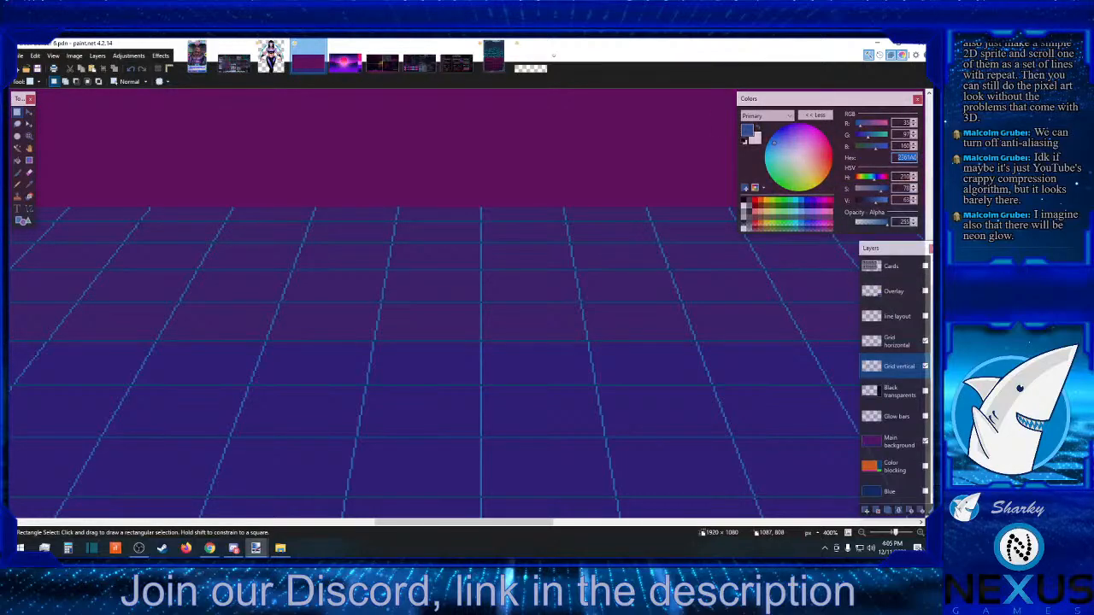
key("alt+Tab")
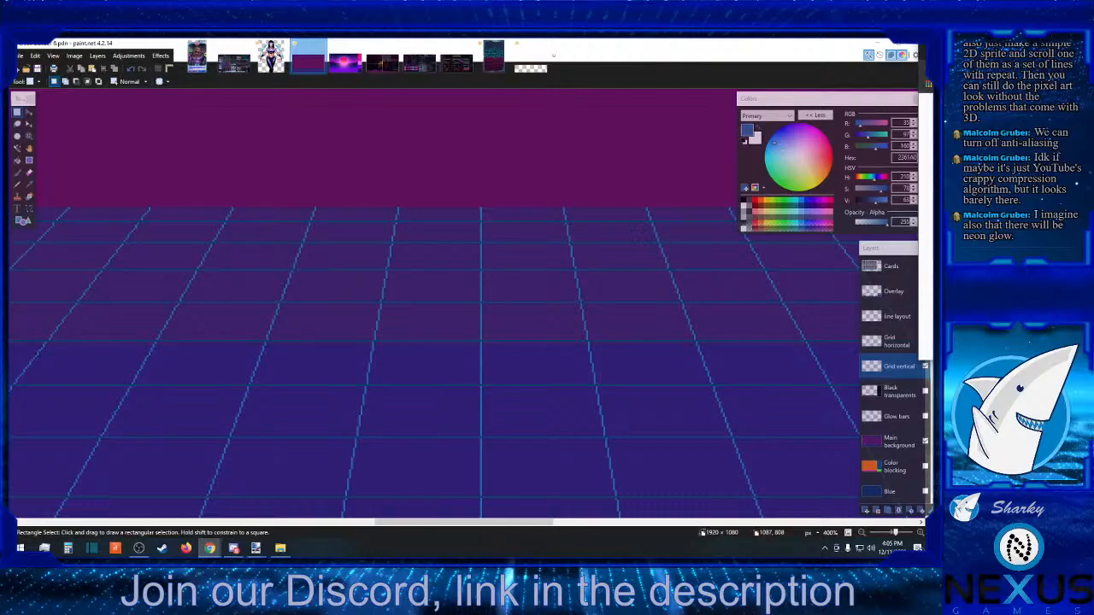
- Sample the lower floor blue on the Main background layer, copy its hex code 301F76 and switch to the contrast checker
left_click(29, 190)
left_click(29, 188)
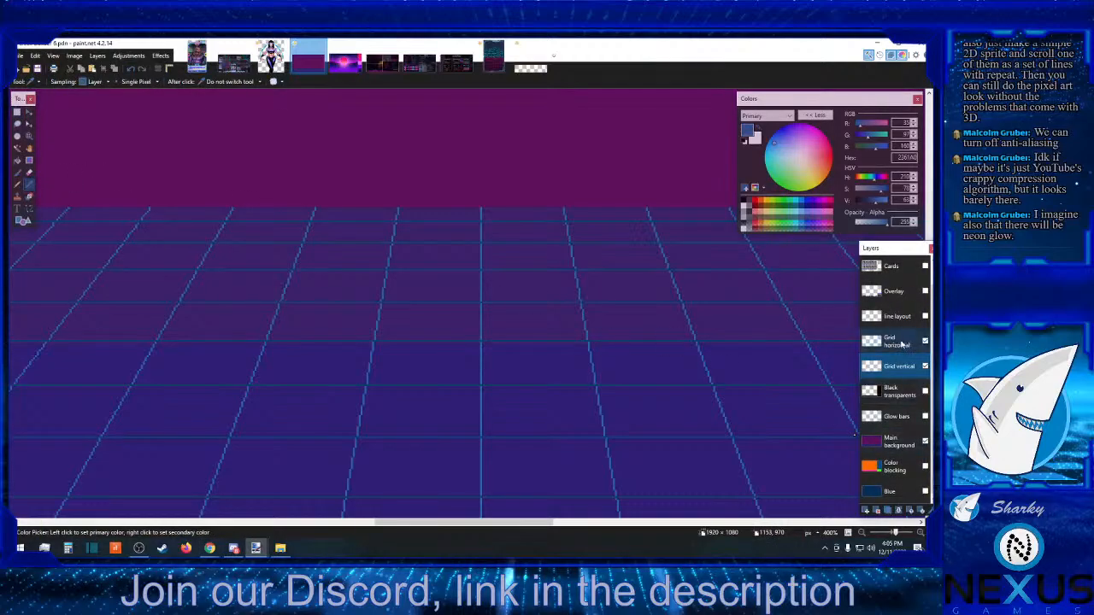
left_click(893, 441)
left_click(624, 369)
left_click(904, 157)
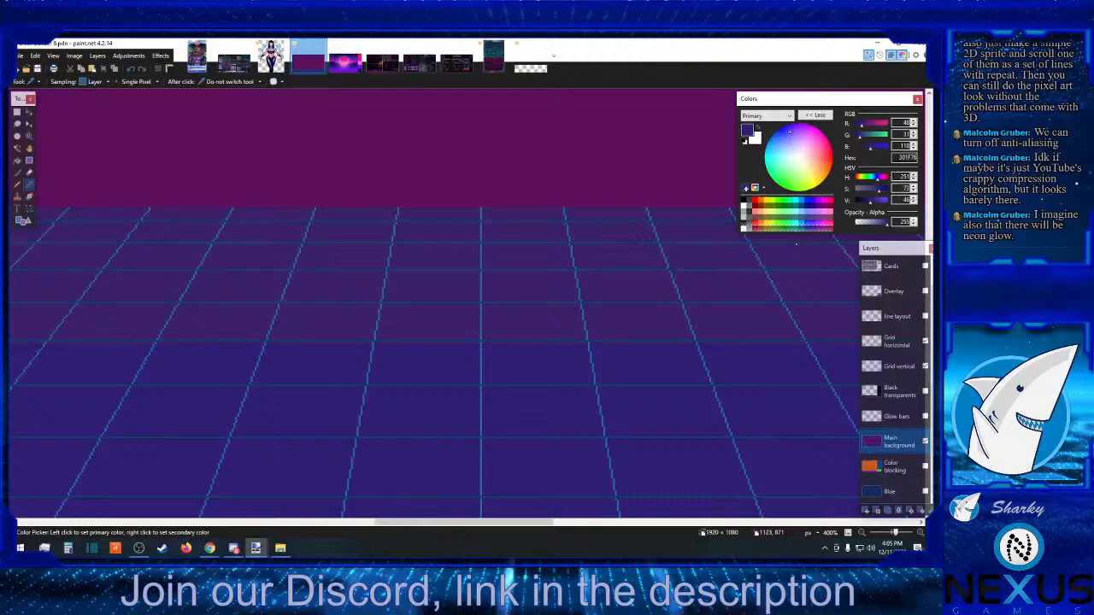
right_click(904, 157)
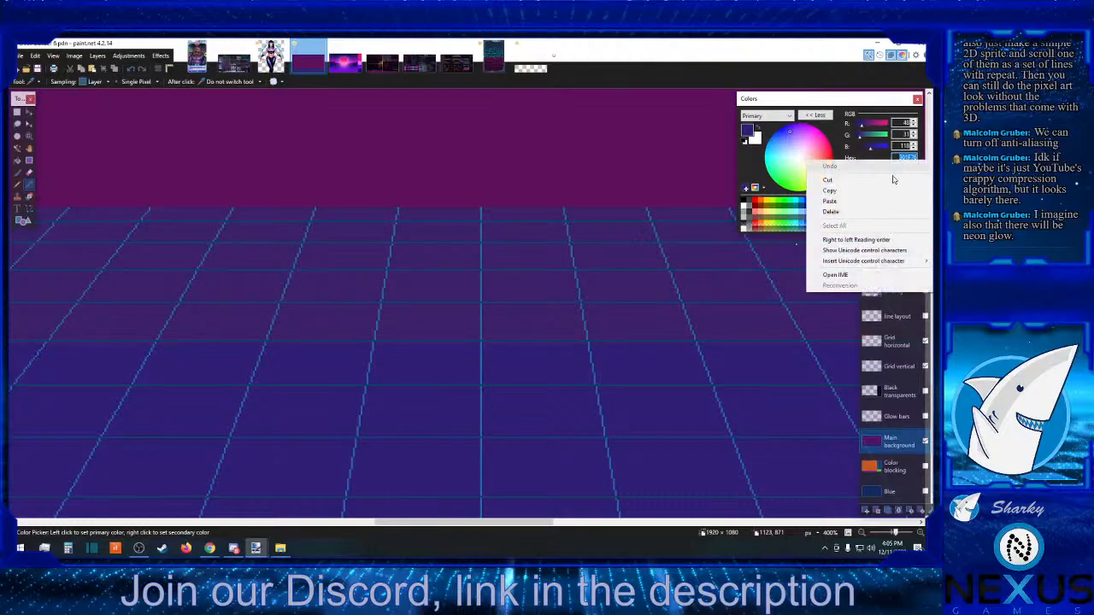
left_click(854, 198)
key("alt+Tab")
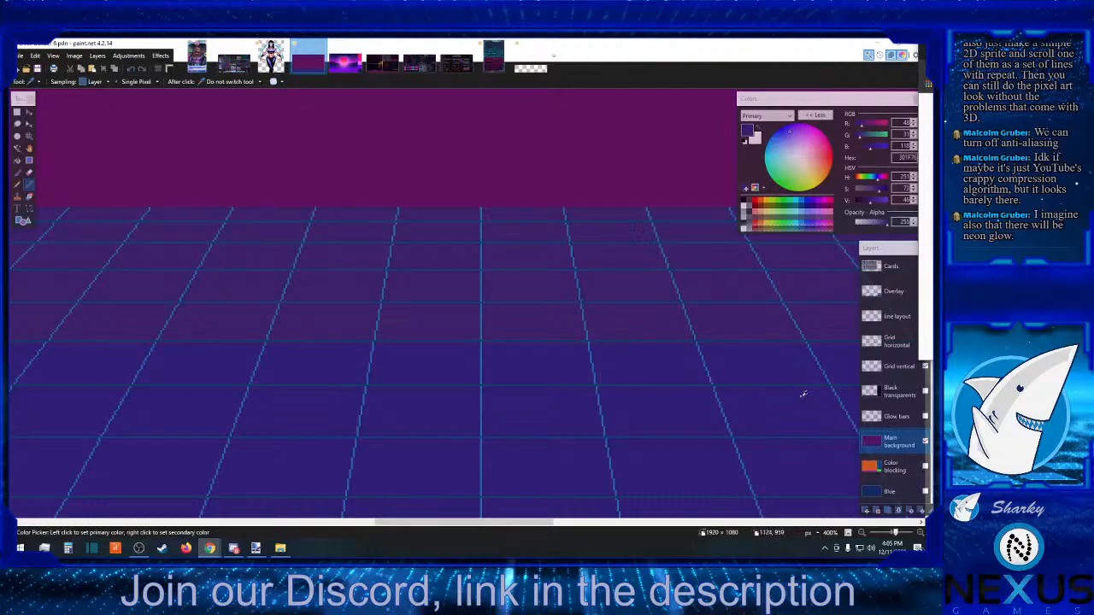
- Sample the center line's blue 2361A0 on the Grid vertical layer and fill the lines on the Grid horizontal layer with it
left_click(894, 318)
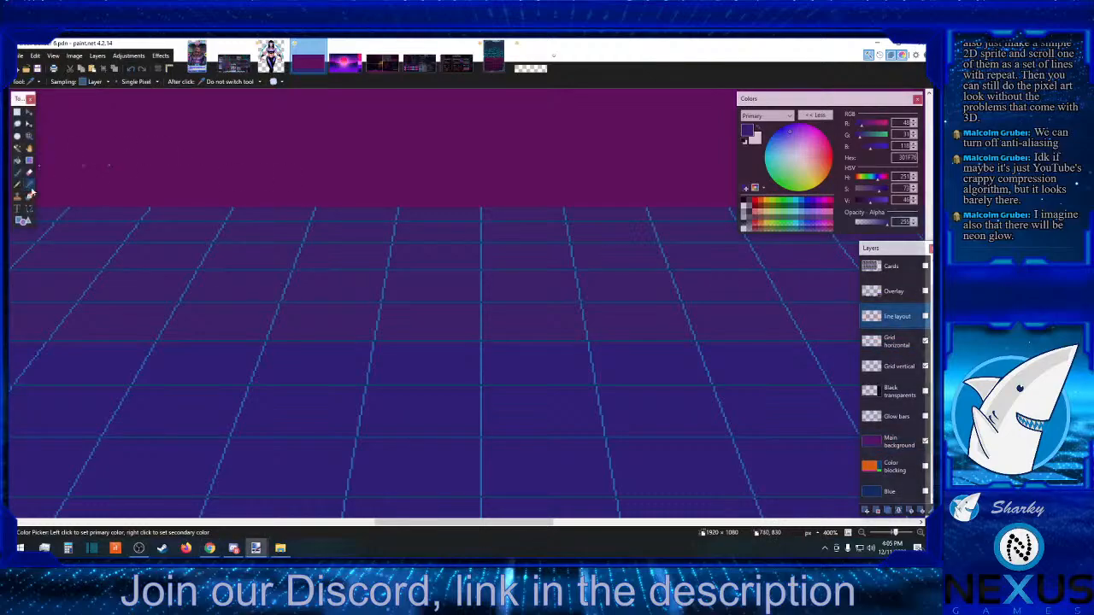
left_click(482, 289)
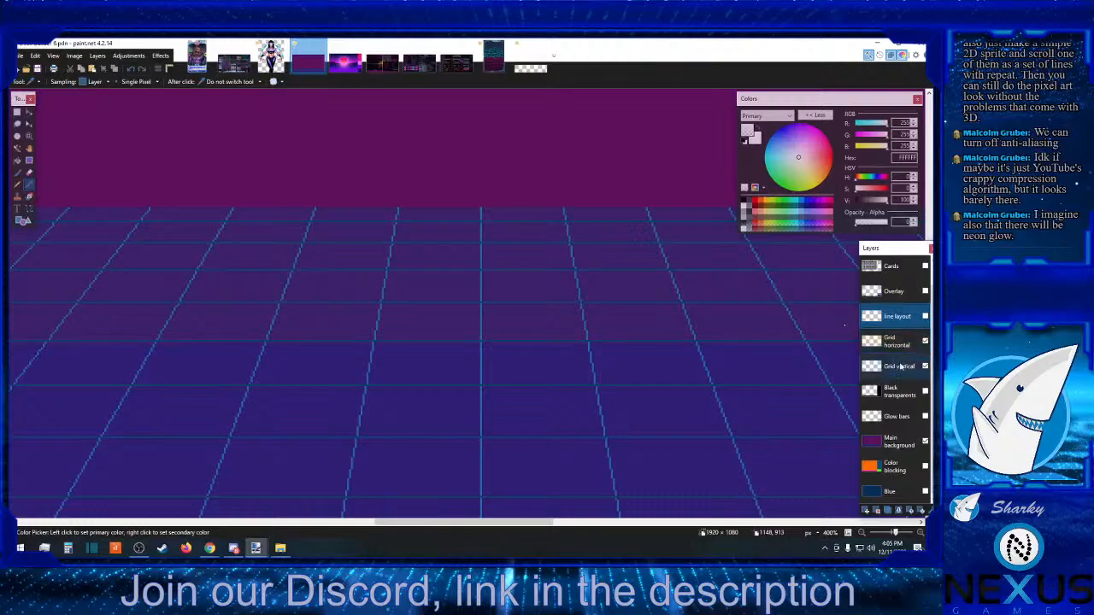
left_click(898, 366)
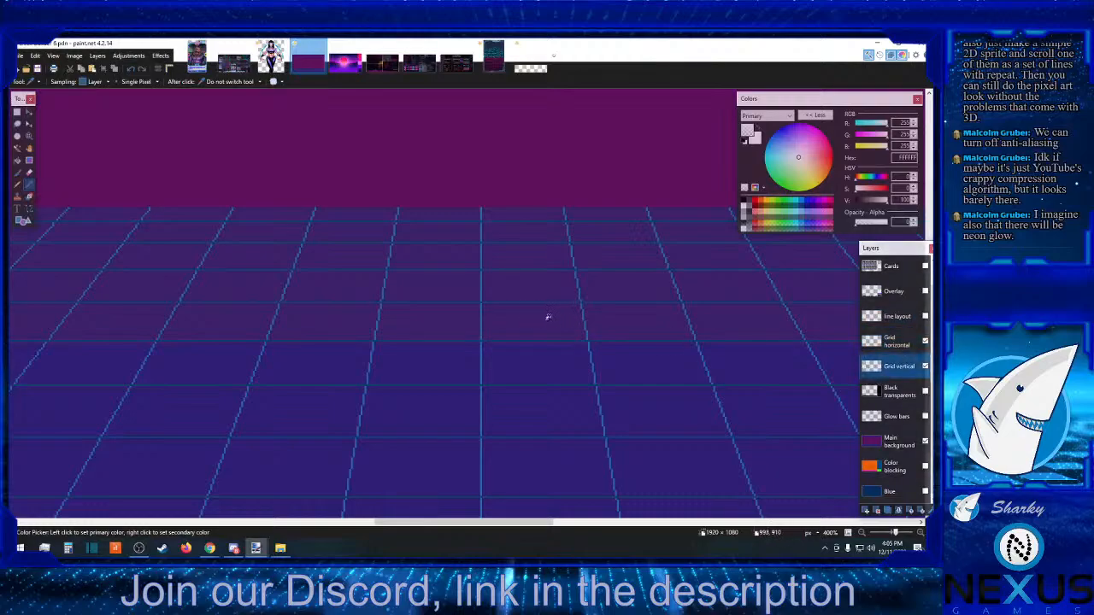
left_click(482, 321)
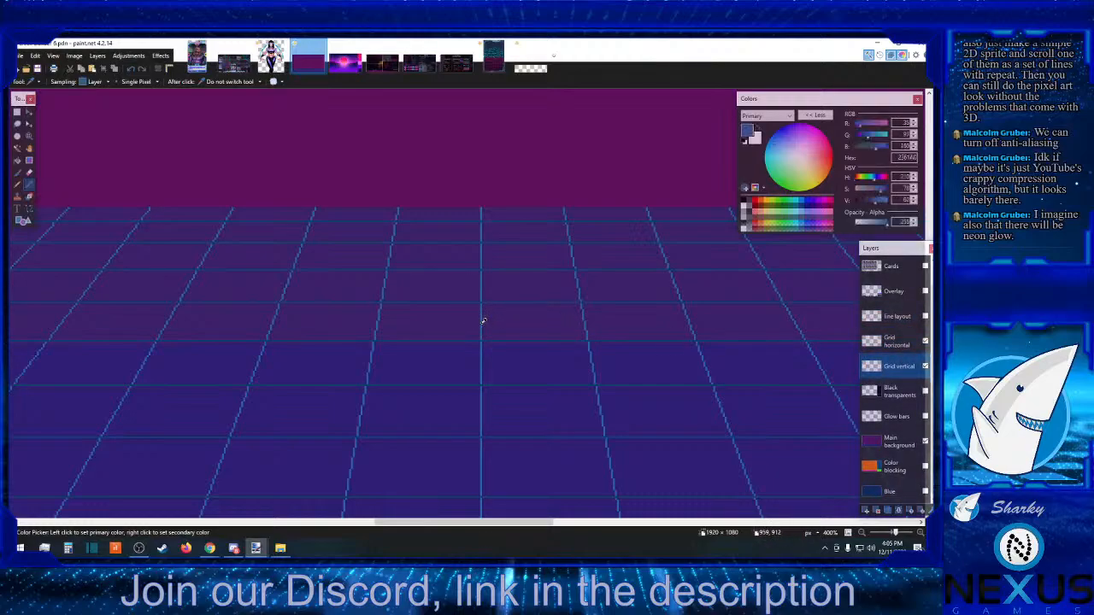
left_click(887, 341)
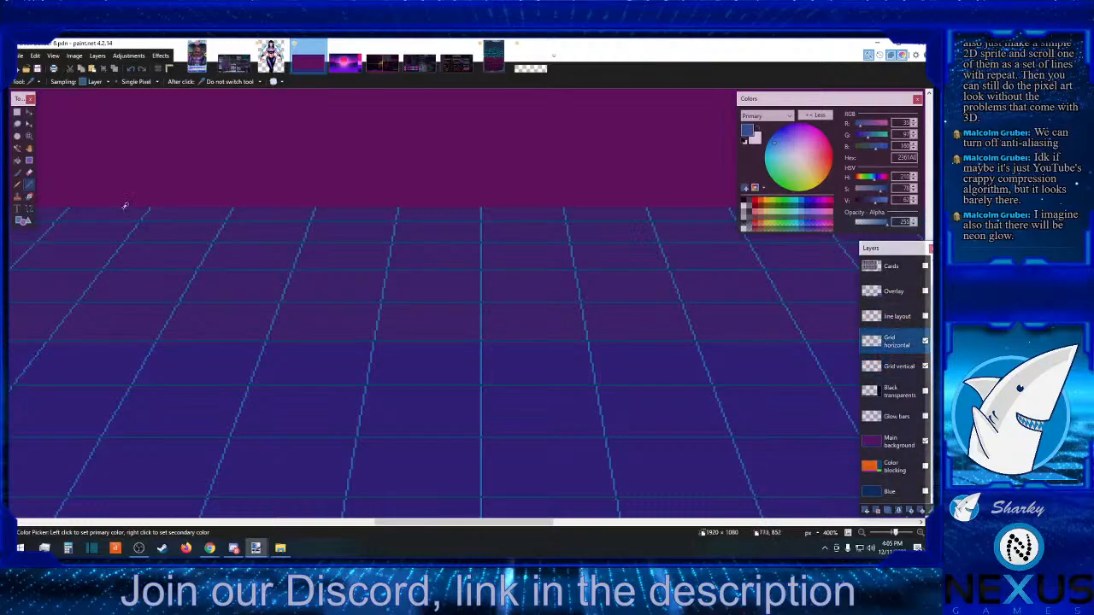
left_click(18, 161)
left_click(500, 302)
key("s")
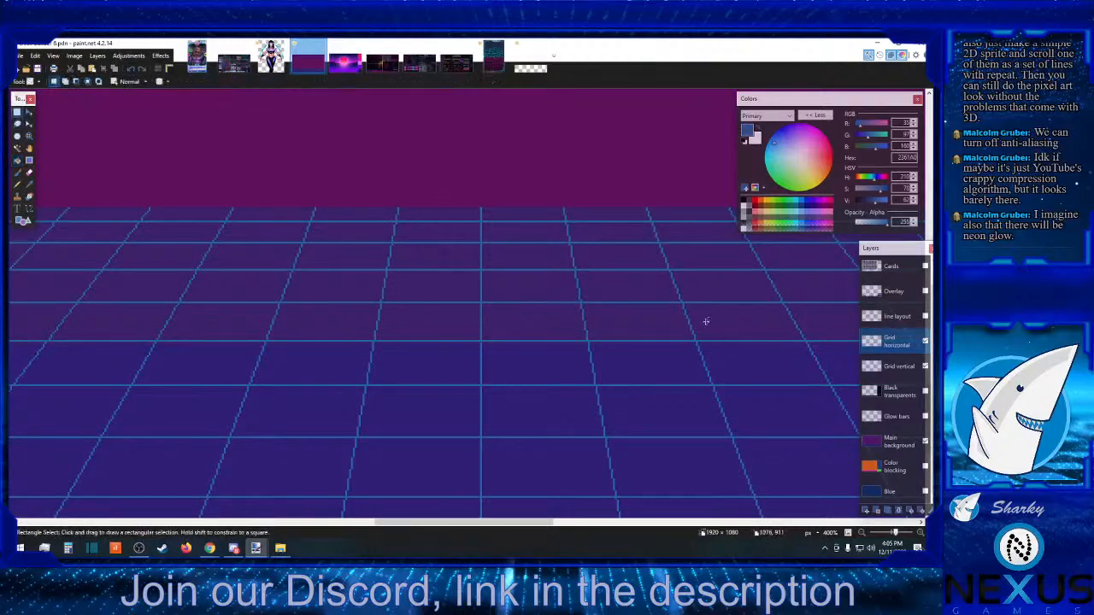
- Examine the recolored floor grid on the whole background and compare it with the pink track grid in the other open image
left_click(862, 533)
left_click(864, 533)
left_click(864, 532)
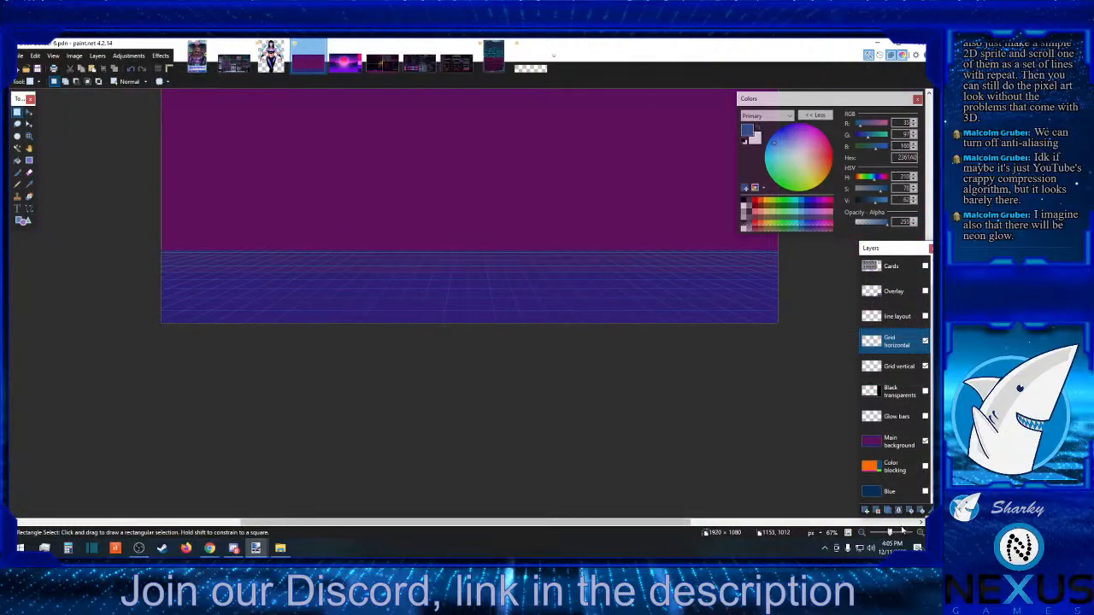
scroll(632, 469, "up", 2)
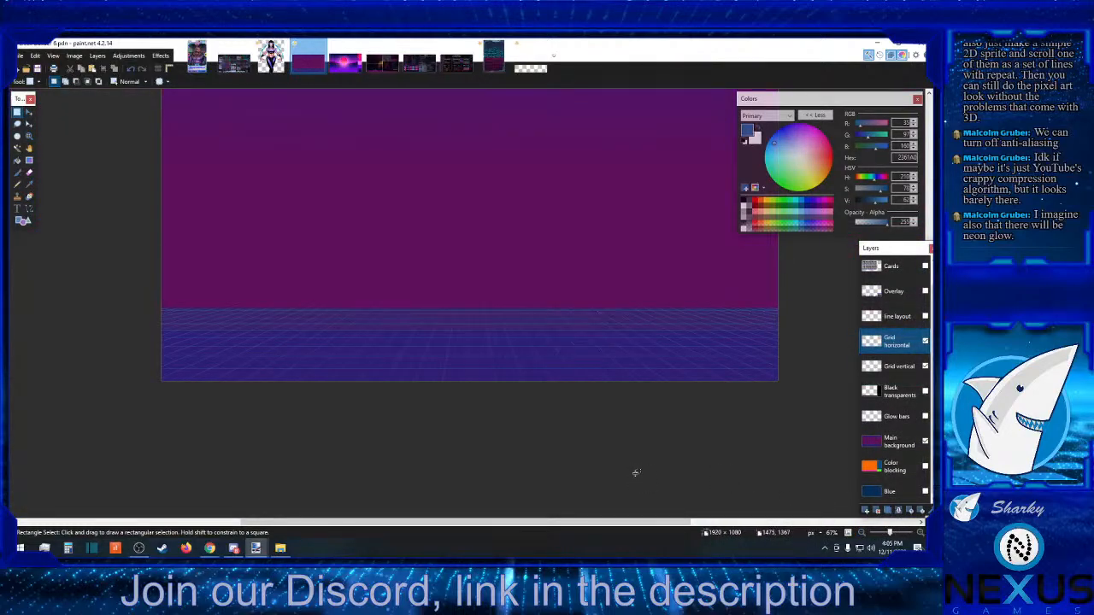
key("alt+Tab")
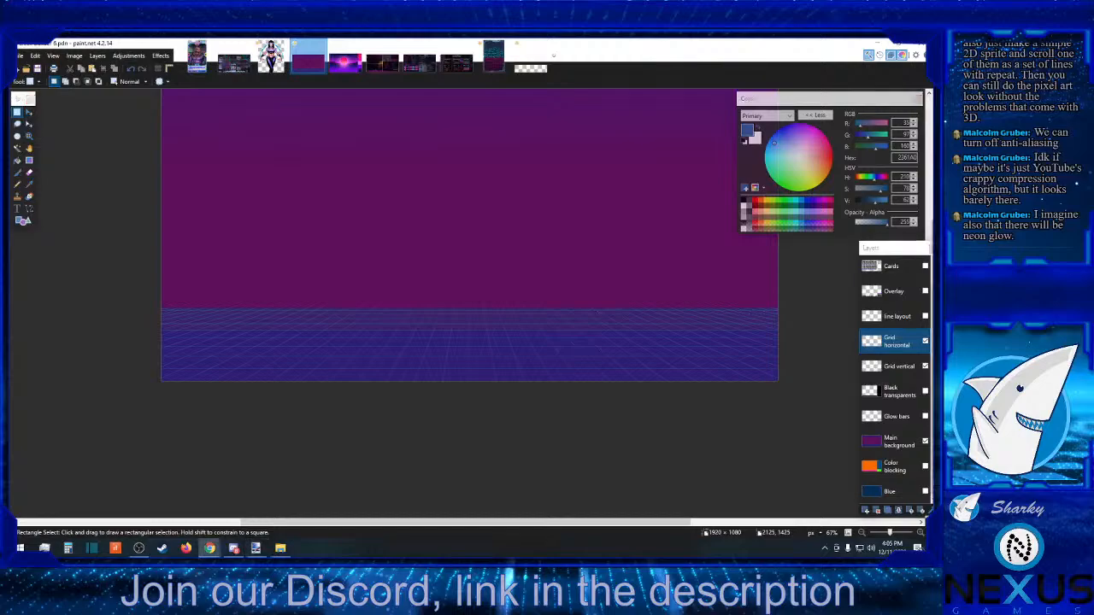
left_click(685, 421)
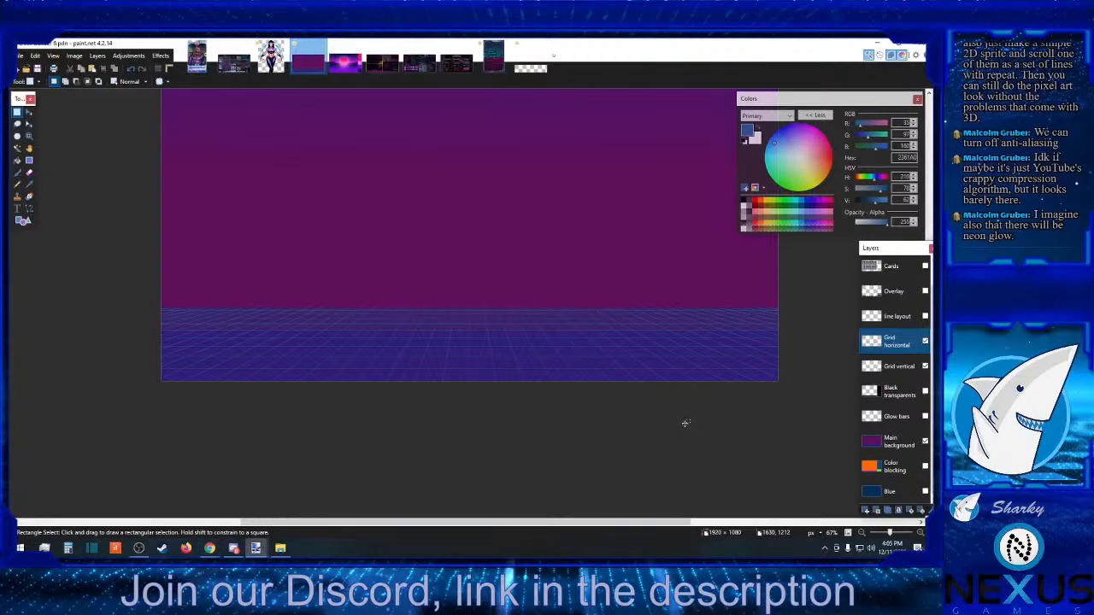
left_click(495, 57)
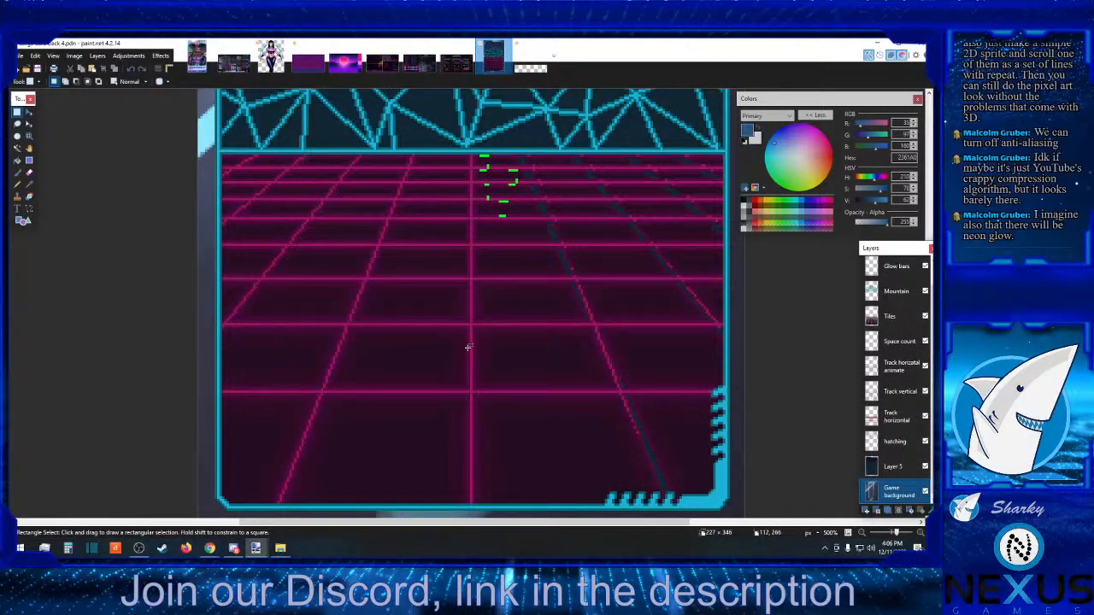
left_click(306, 67)
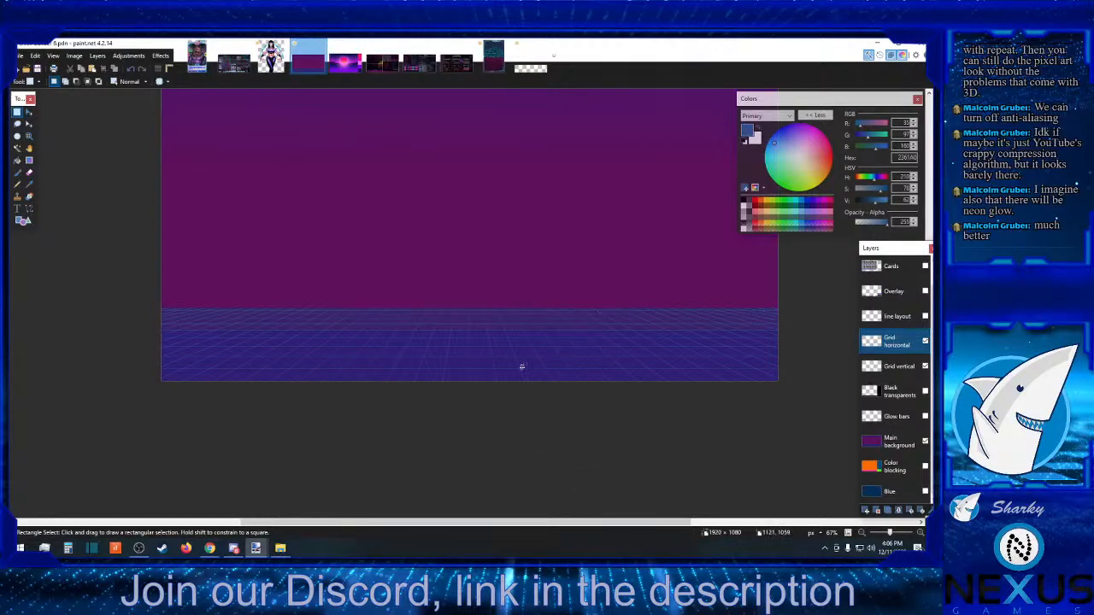
- Inspect the recolored floor grid lines close up at 300% magnification
left_click(920, 534)
left_click(920, 534)
left_click(920, 534)
left_click(920, 534)
scroll(584, 370, "down", 3)
scroll(584, 370, "down", 5)
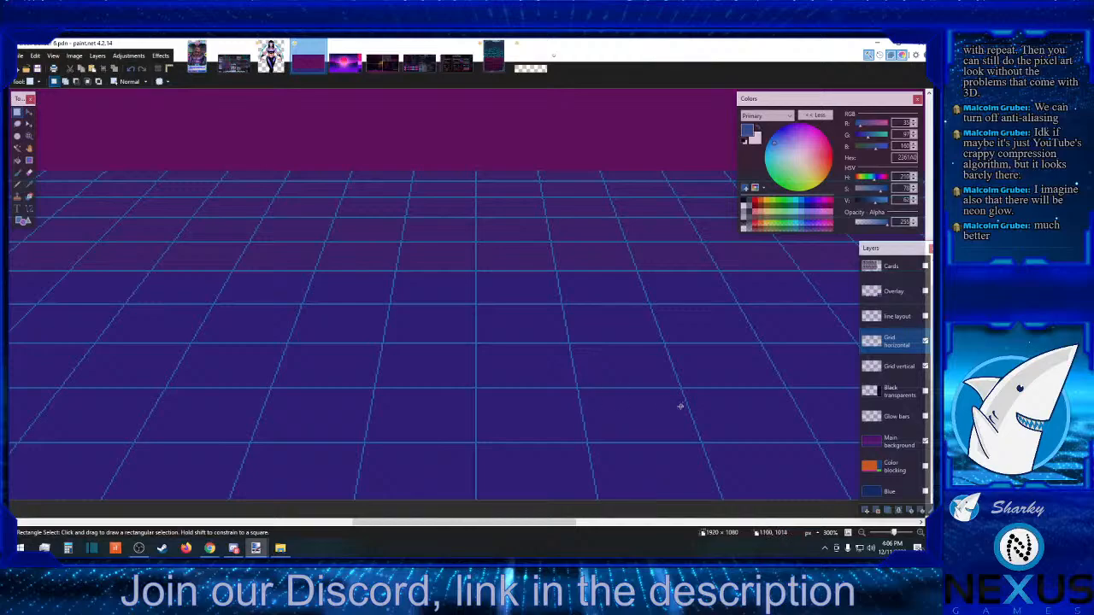
- Show the Black transparents, Cards and Overlay layers and view the grid floor within the whole interface mockup
left_click(862, 534)
left_click(862, 535)
left_click(862, 535)
scroll(651, 467, "up", 3)
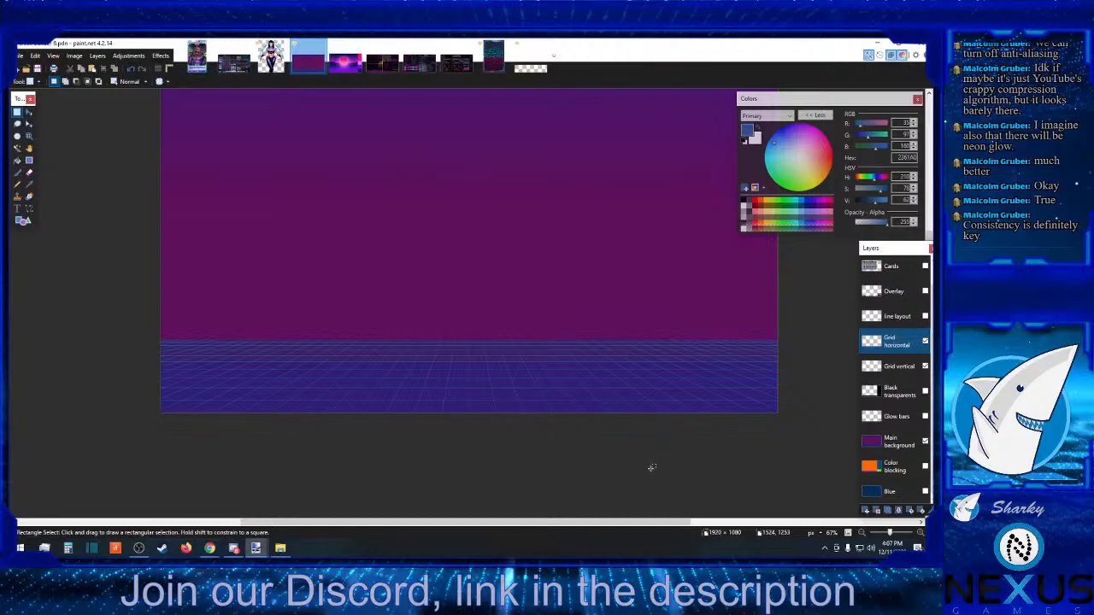
left_click(925, 392)
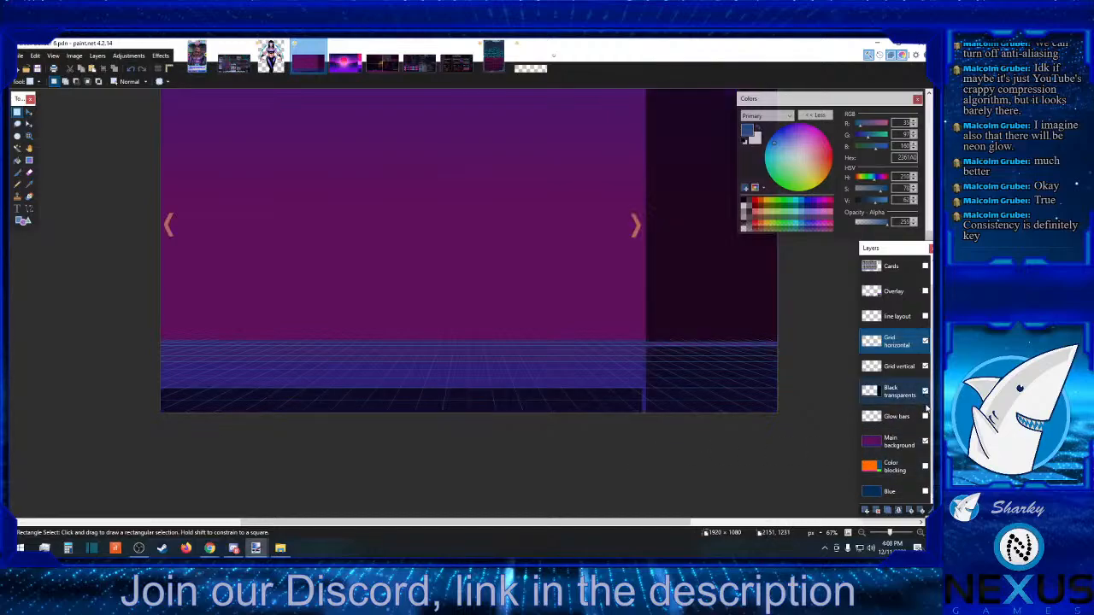
left_click(925, 266)
left_click(925, 291)
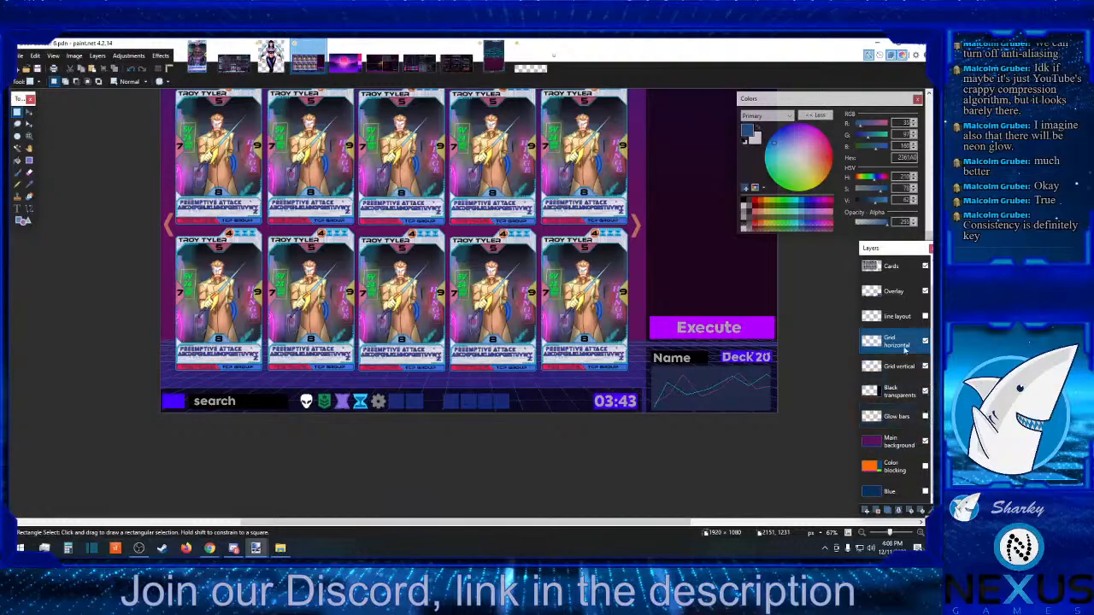
left_click(861, 532)
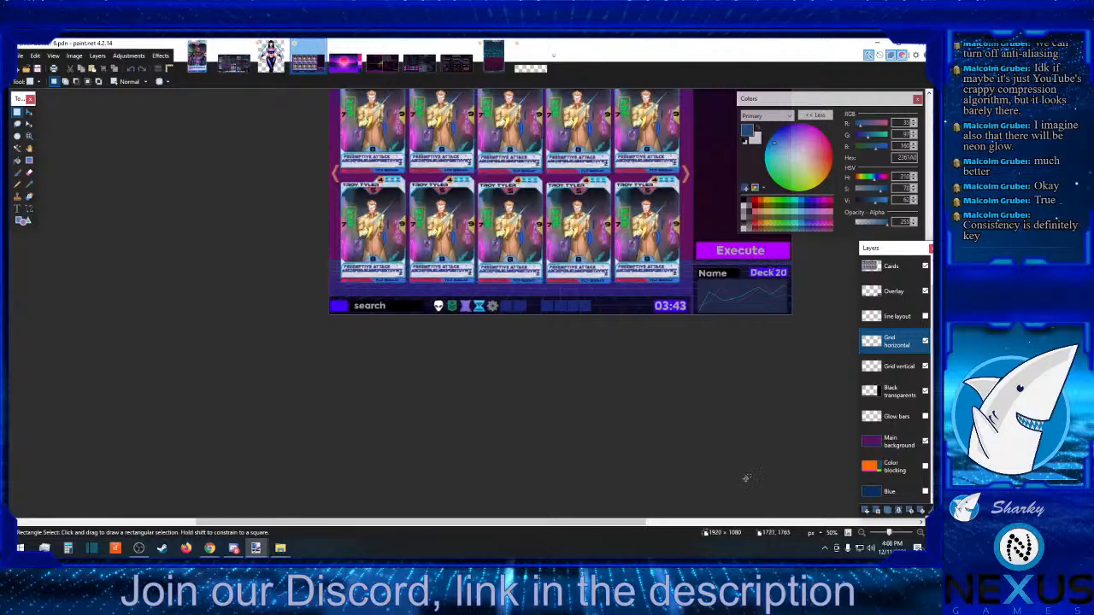
left_click_drag(584, 527, 652, 527)
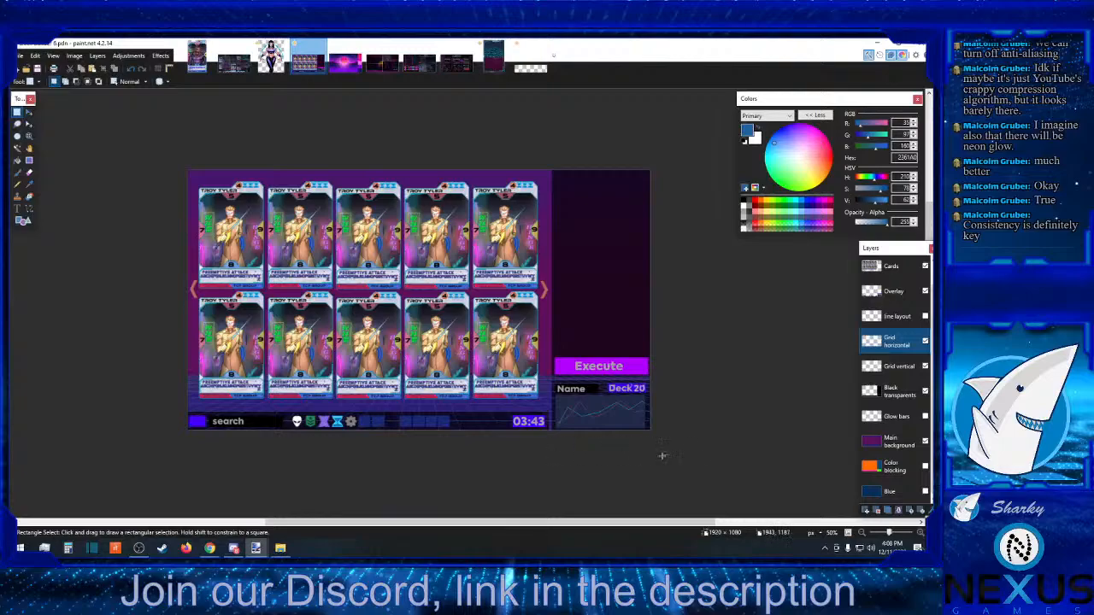
left_click_drag(656, 454, 93, 332)
left_click(742, 458)
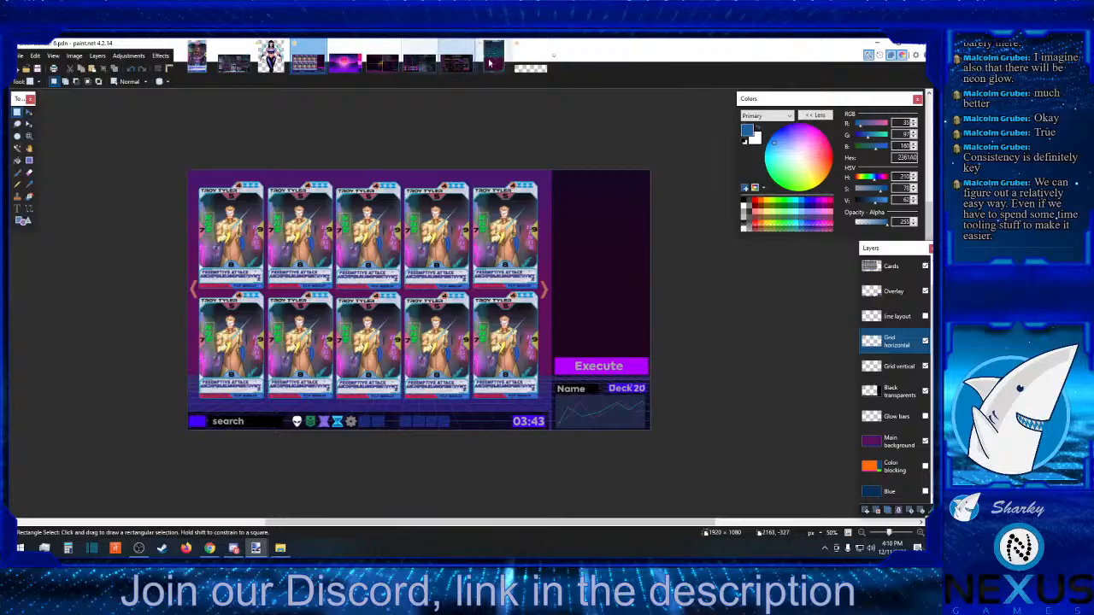
- Close the untitled 961 × 228 image without saving its changes and return to the card interface mockup
left_click(539, 70)
left_click(548, 48)
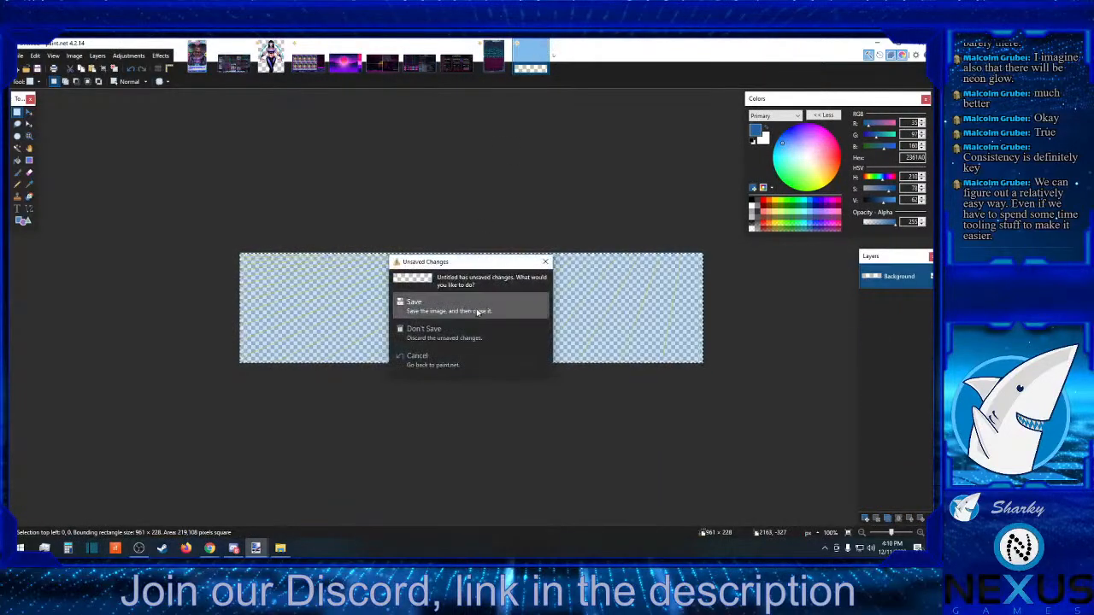
left_click(475, 339)
left_click(307, 59)
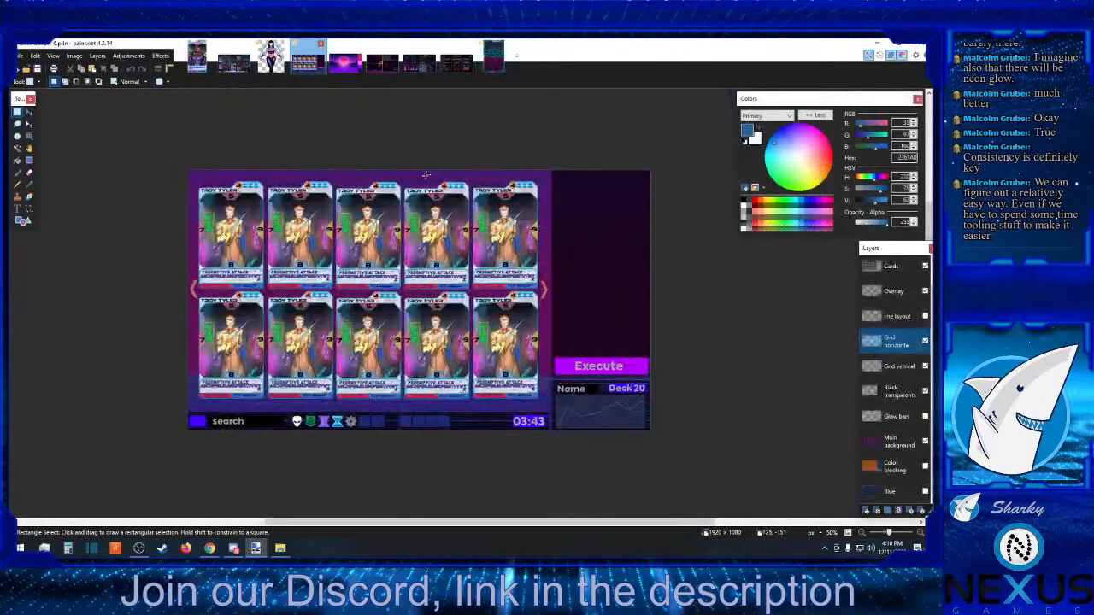